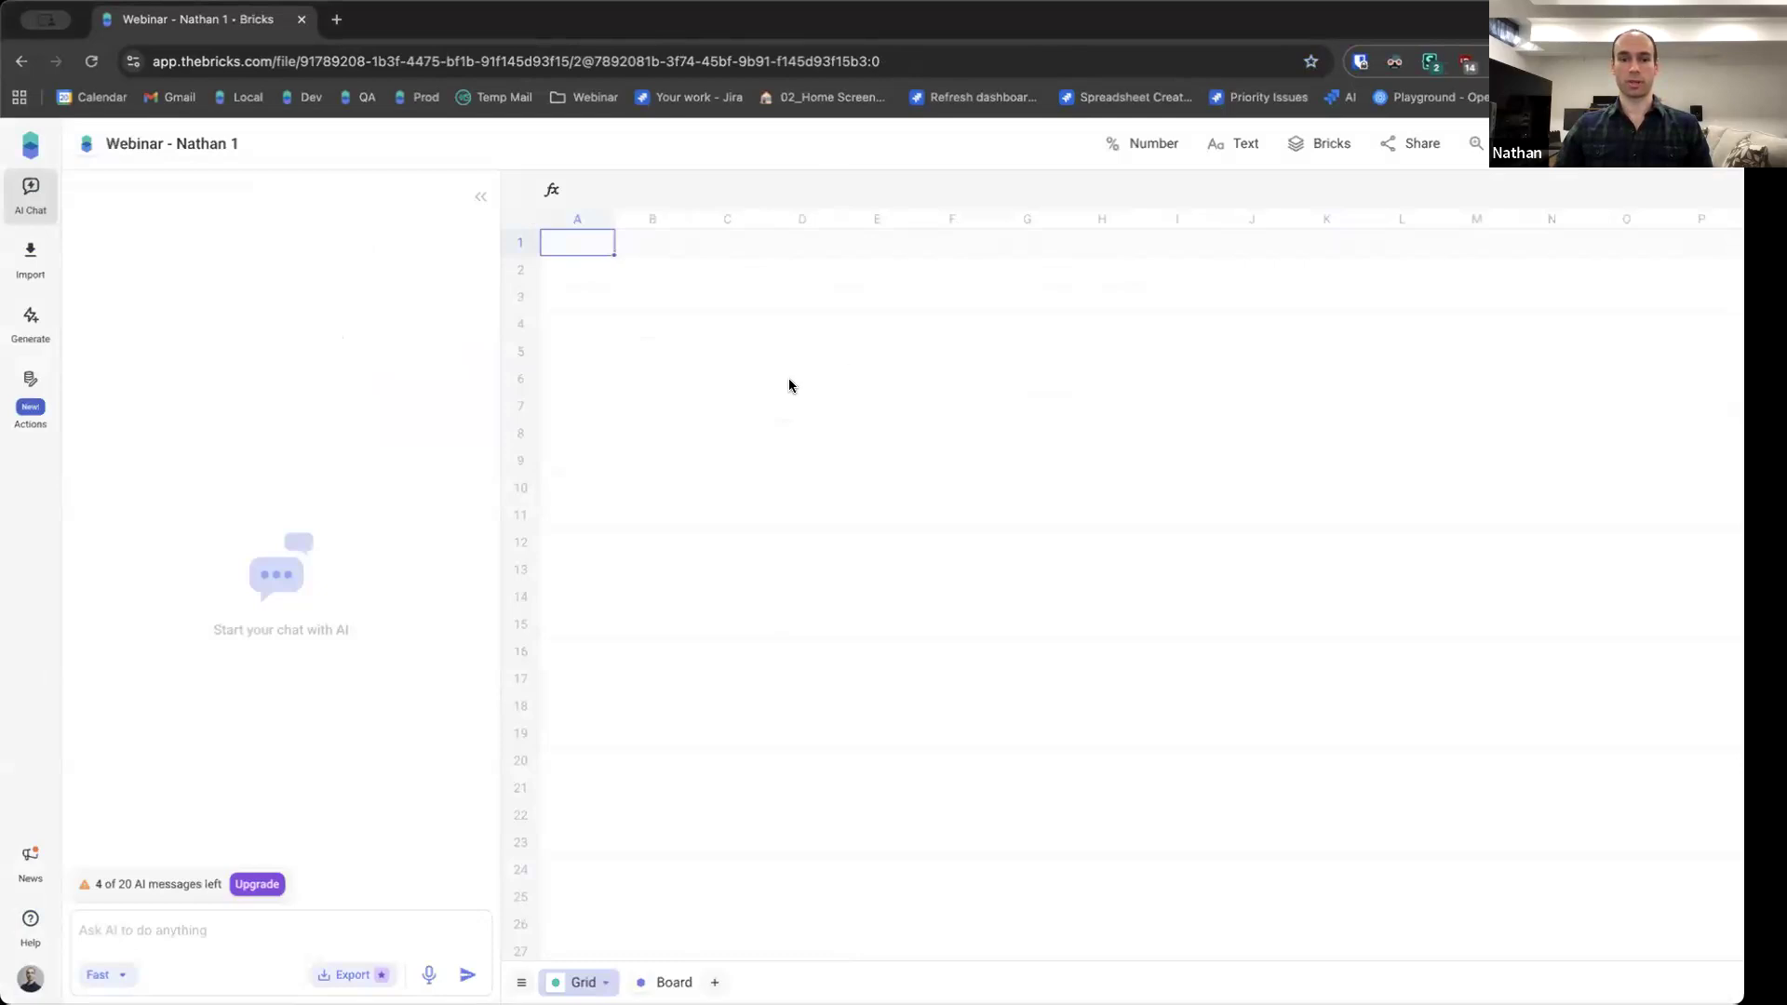
Import the unicorn_data.csv file into the current file with the XLSX/CSV upload
click(26, 269)
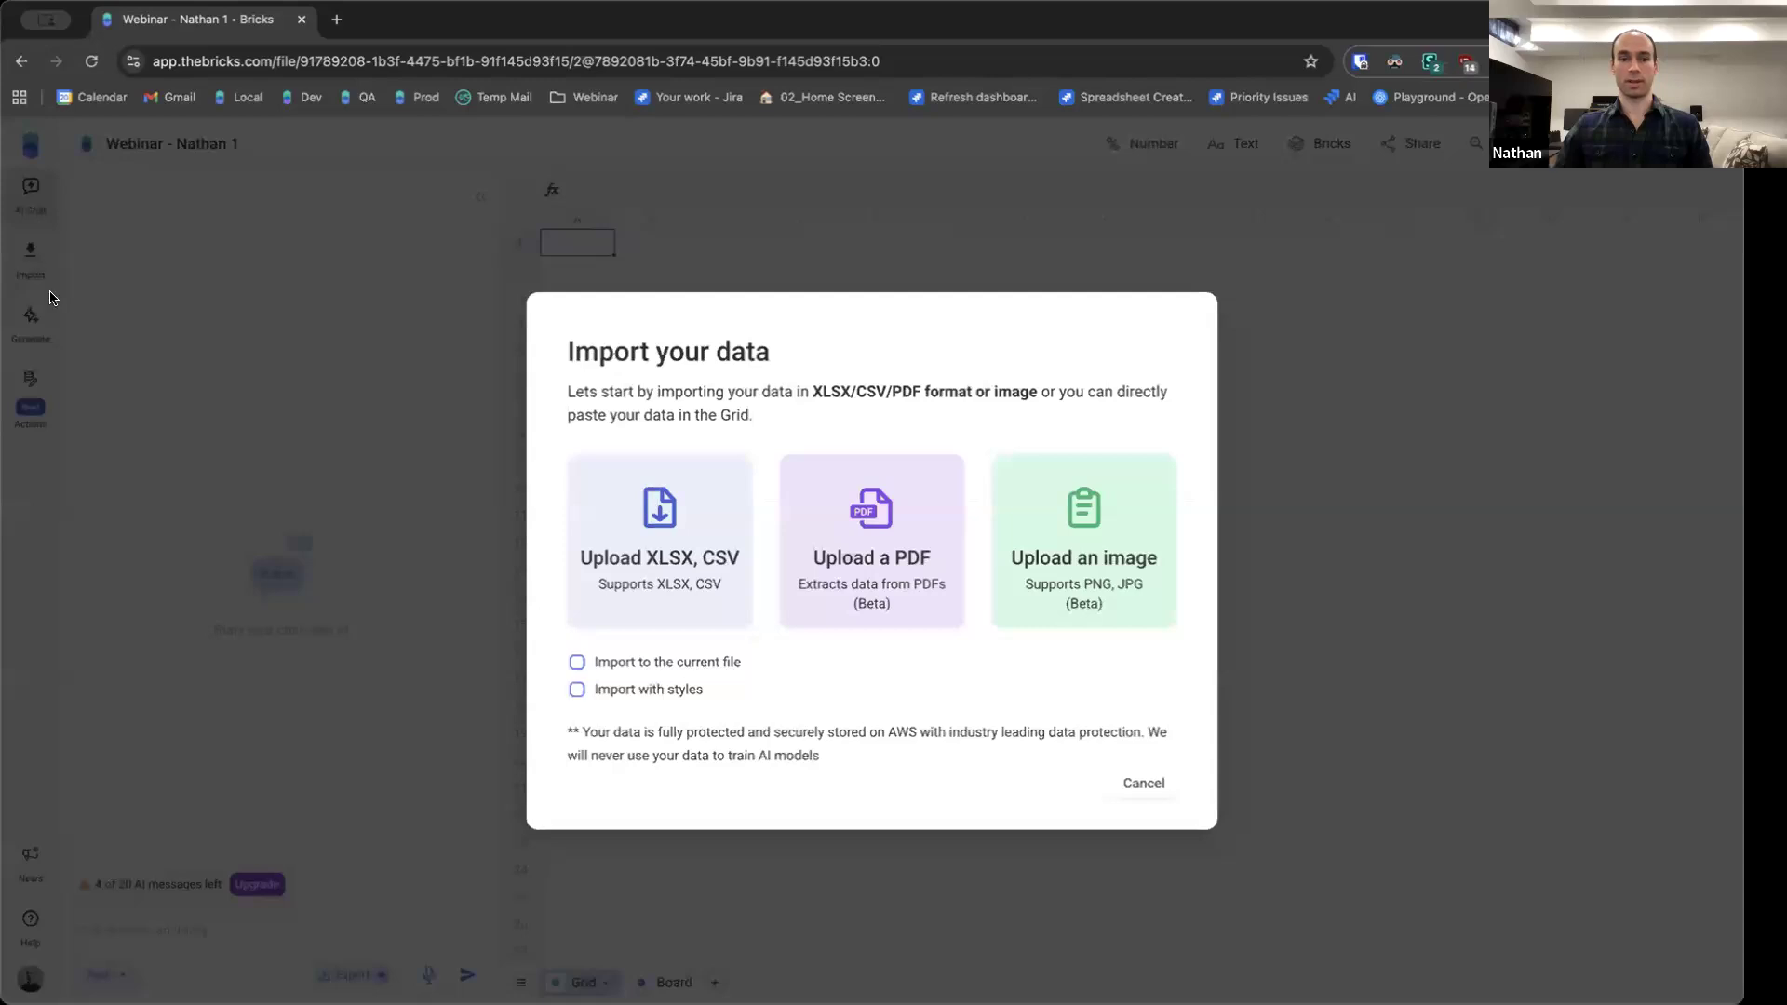
click(611, 663)
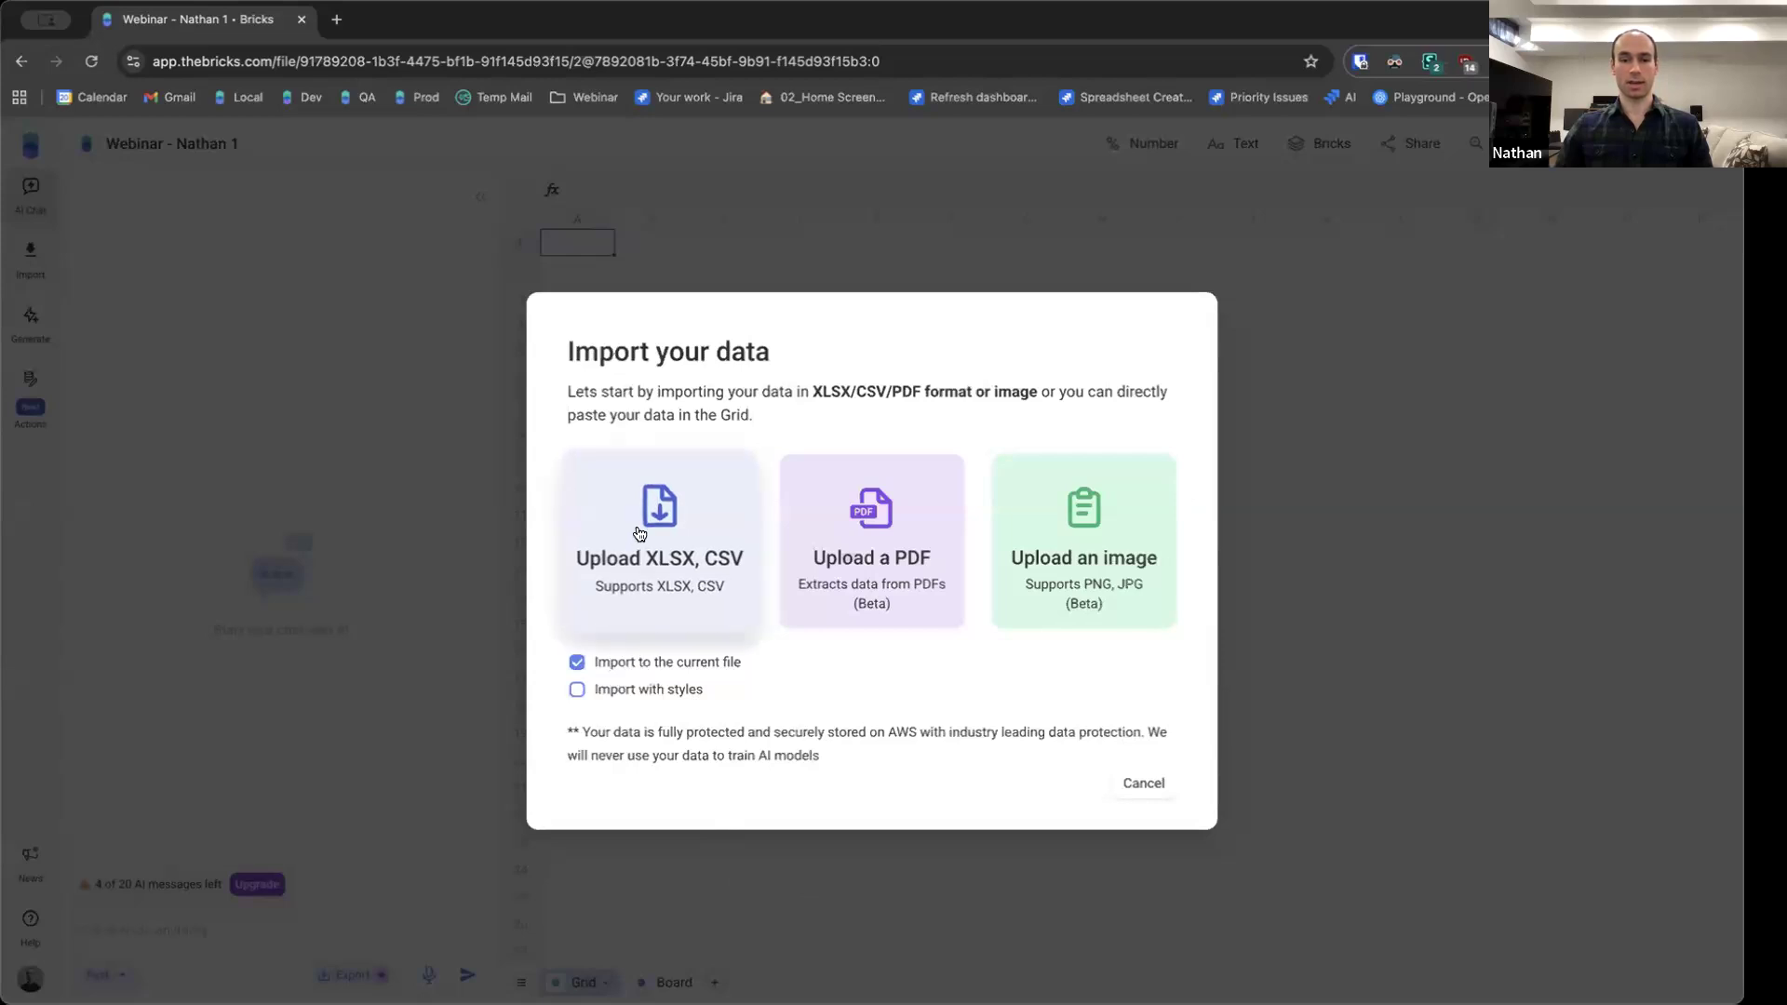
click(689, 567)
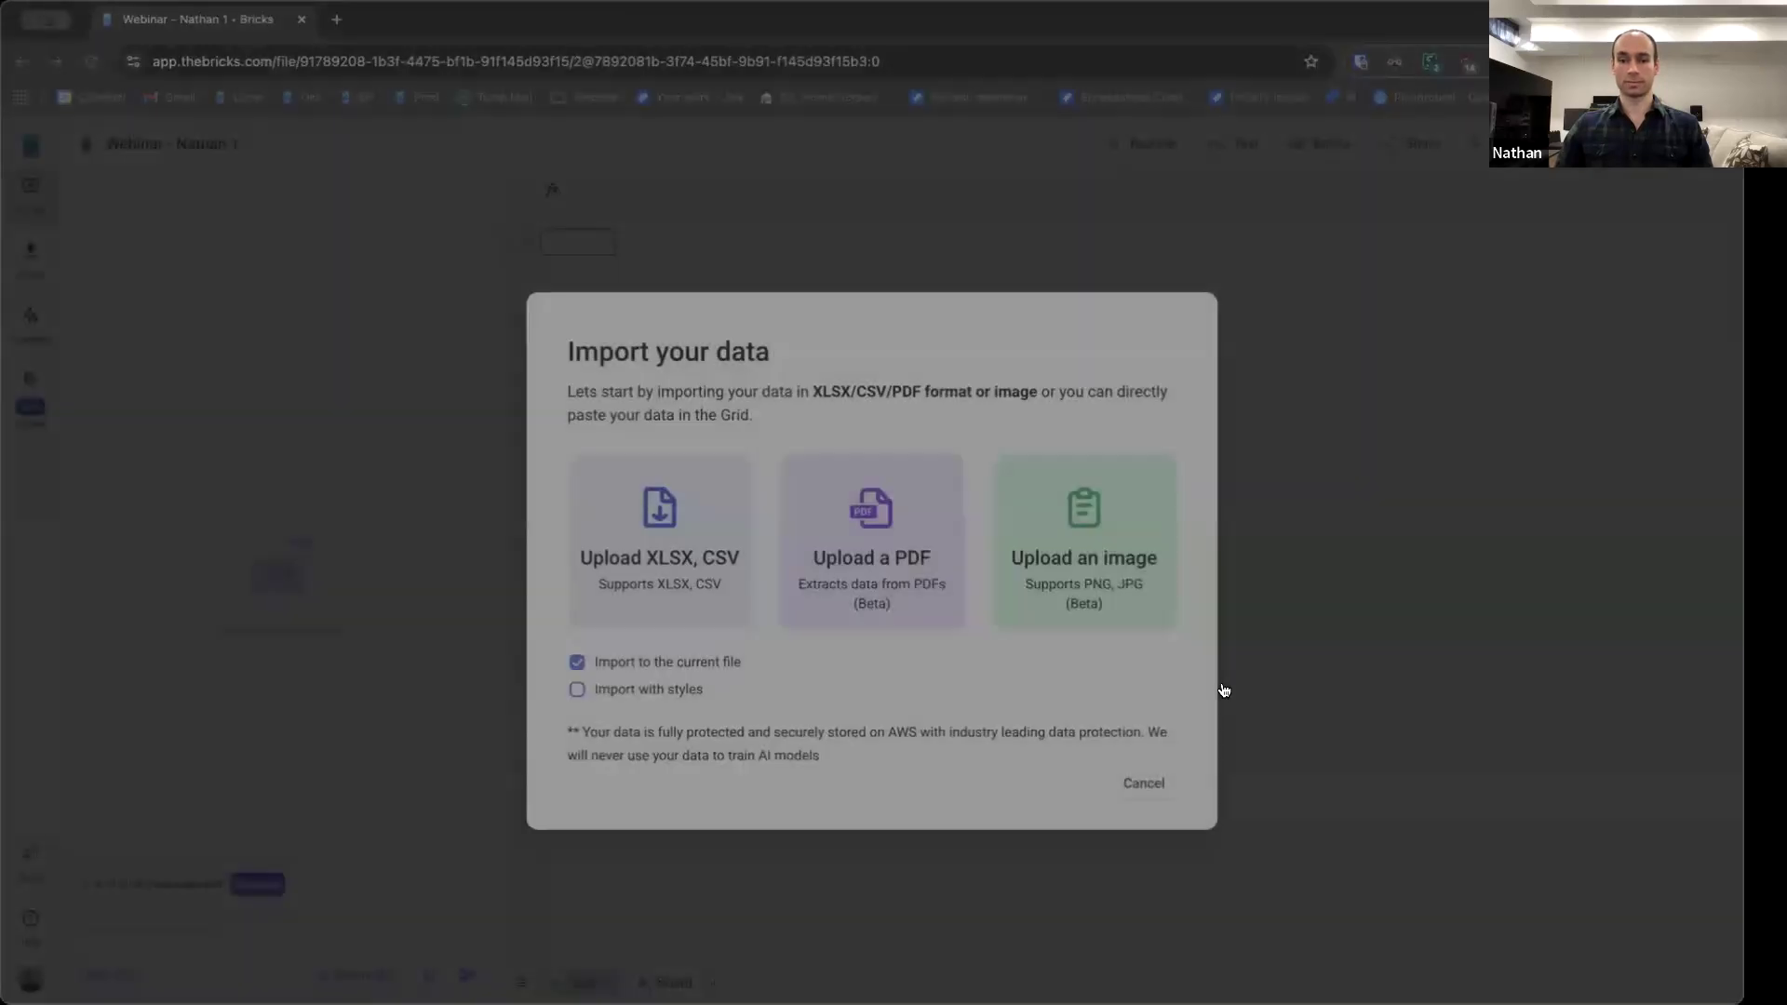
click(1220, 689)
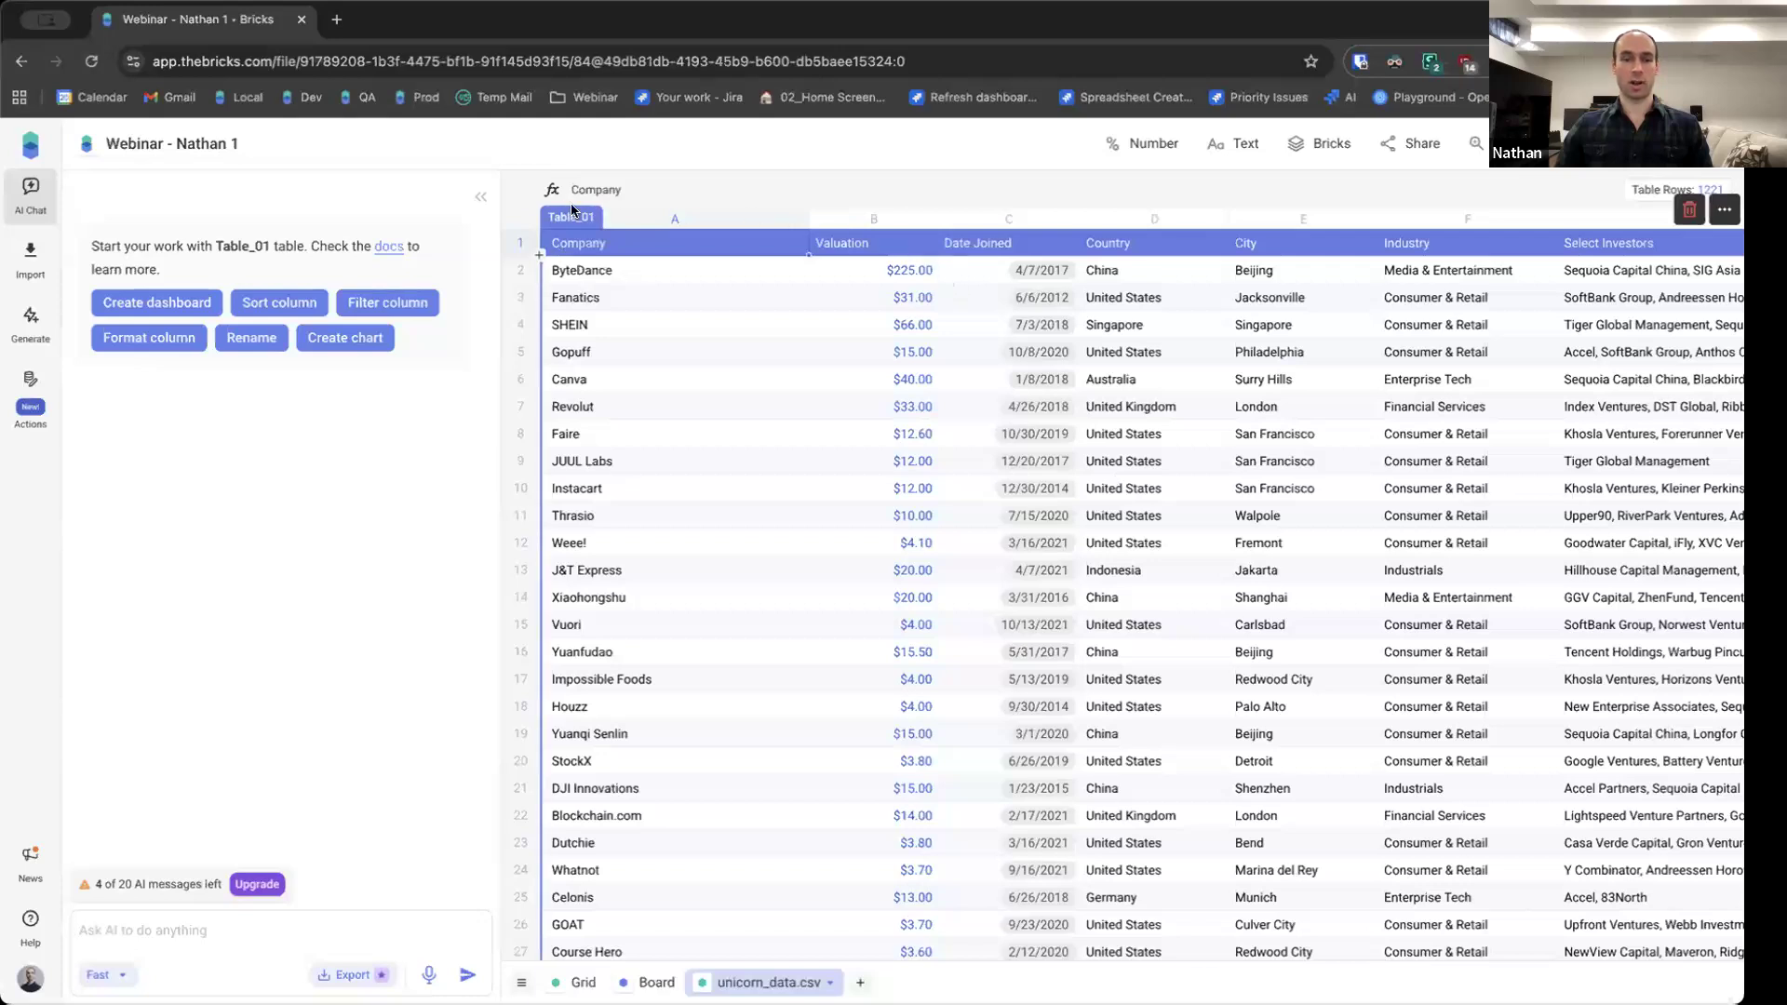
Look through the imported table's columns, from Company and Valuation to Industry and Select Investors
scroll(1151, 407, right, 5)
scroll(1152, 407, left, 3)
scroll(646, 217, left, 2)
scroll(611, 307, right, 5)
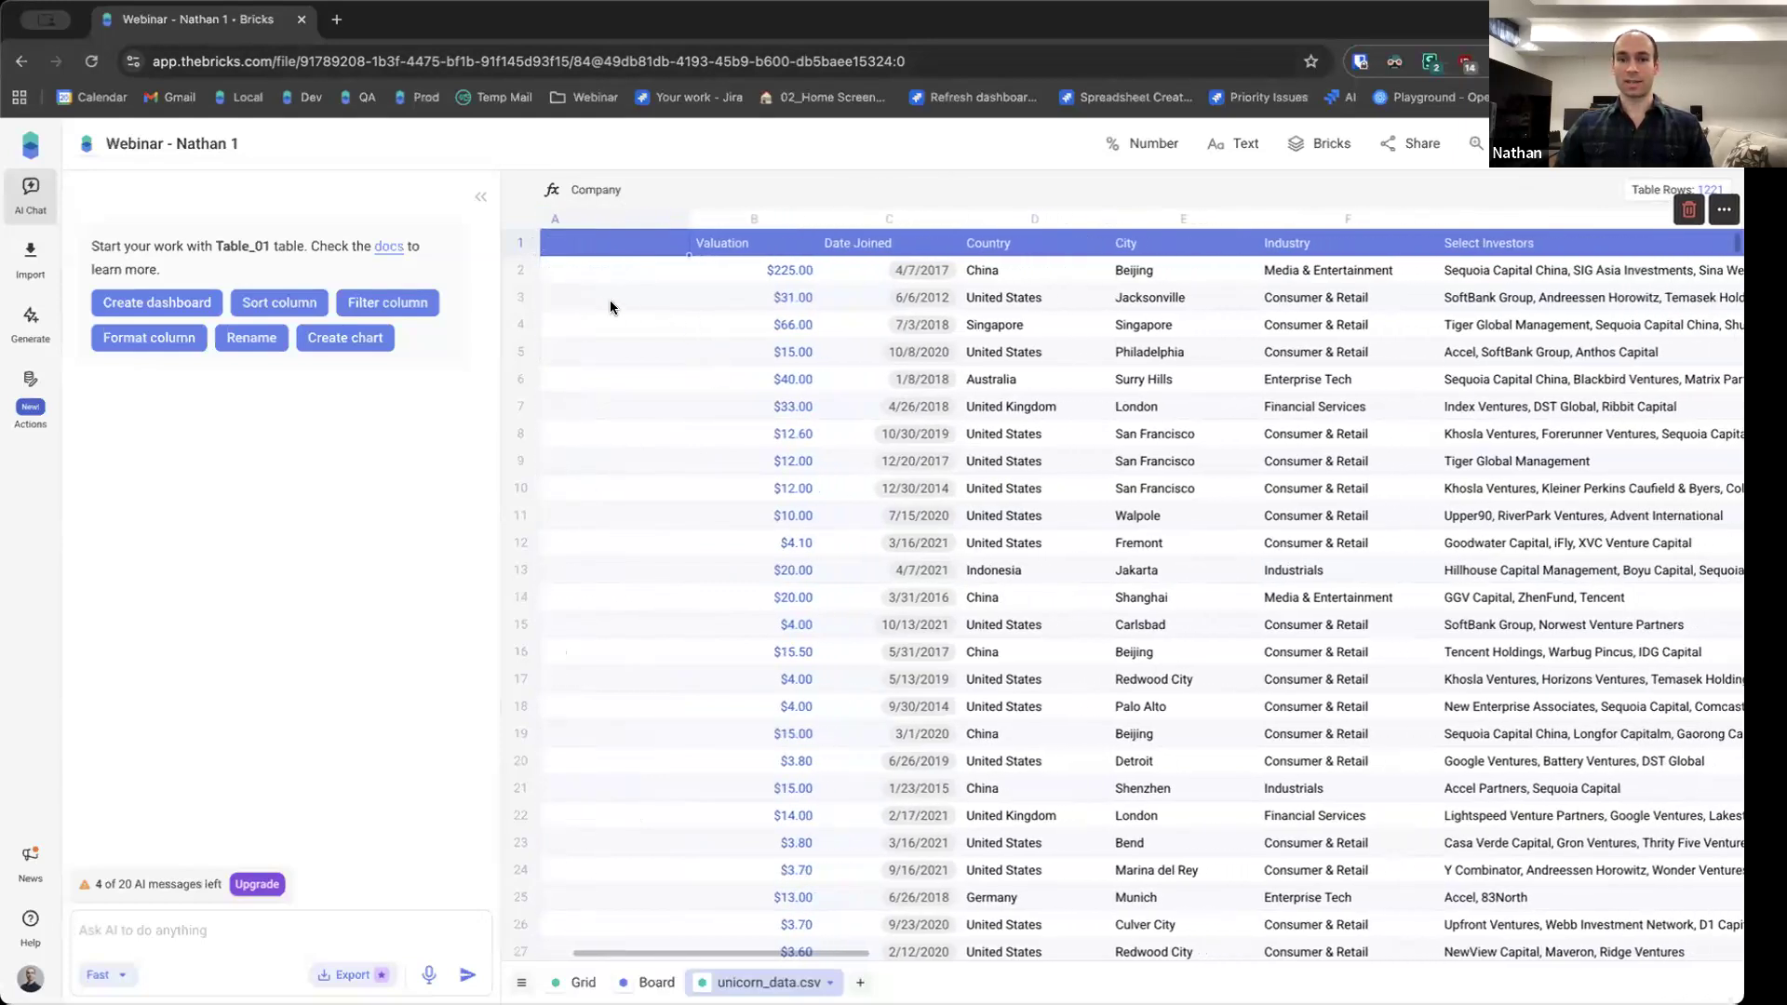
scroll(612, 307, left, 5)
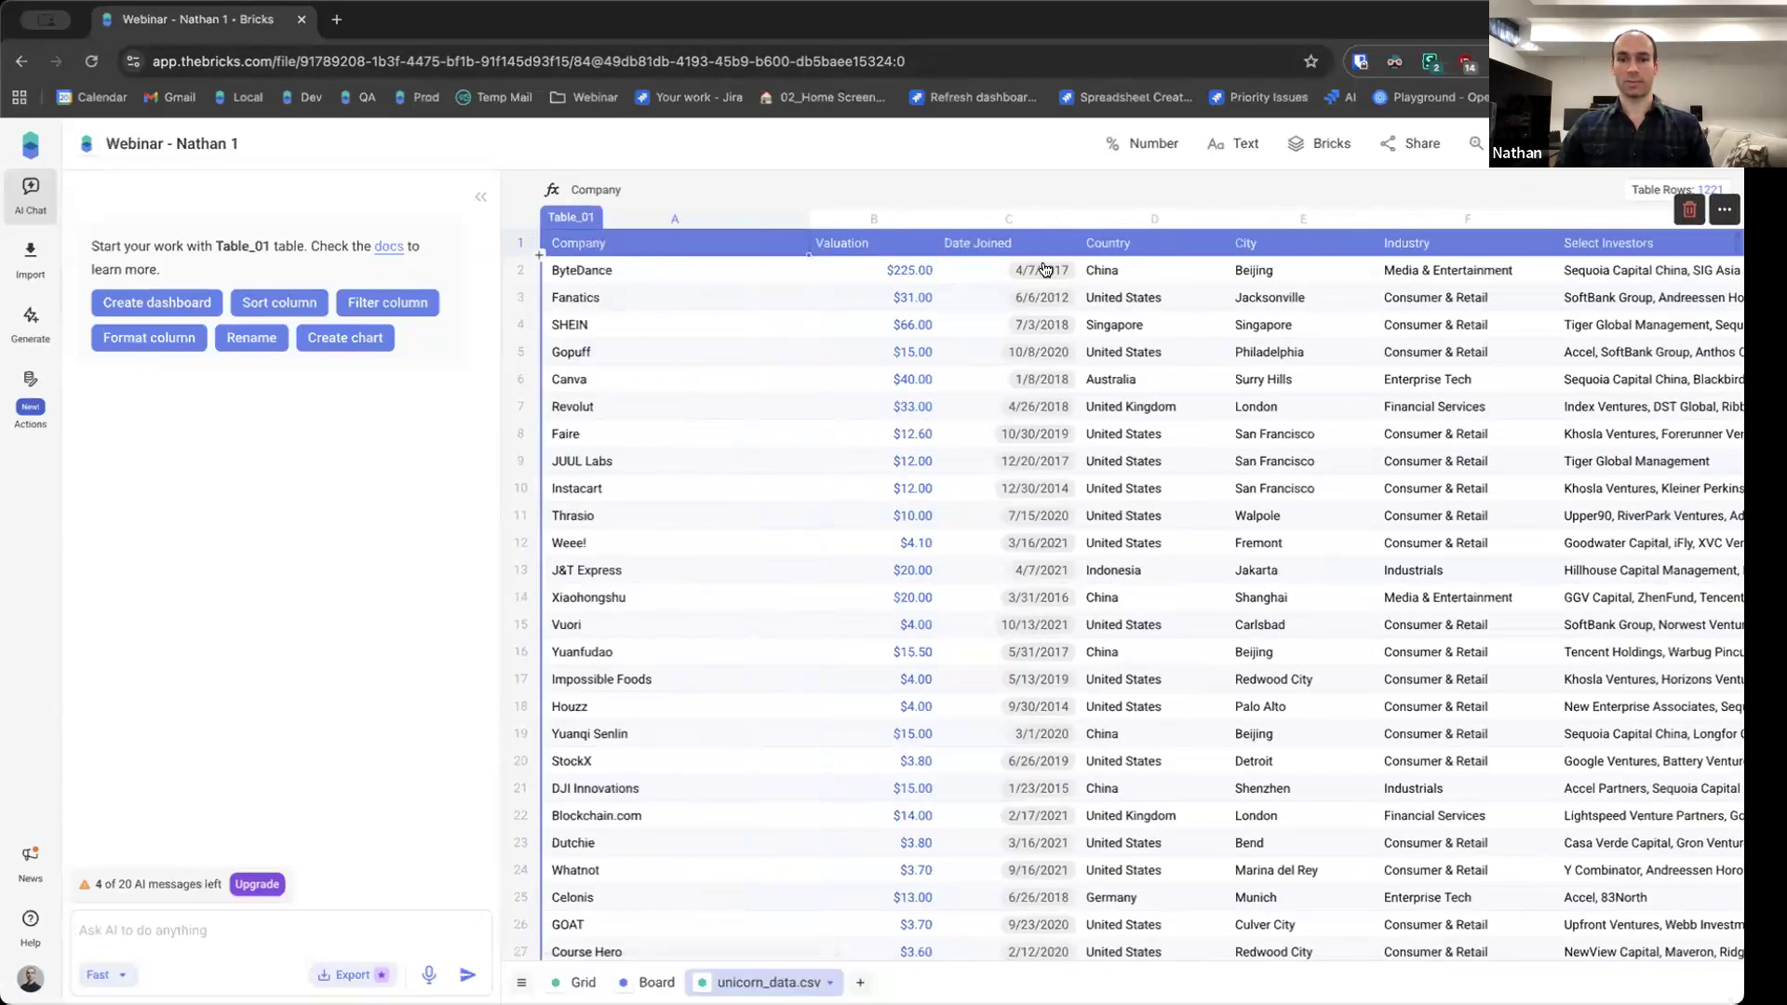
scroll(1041, 265, right, 3)
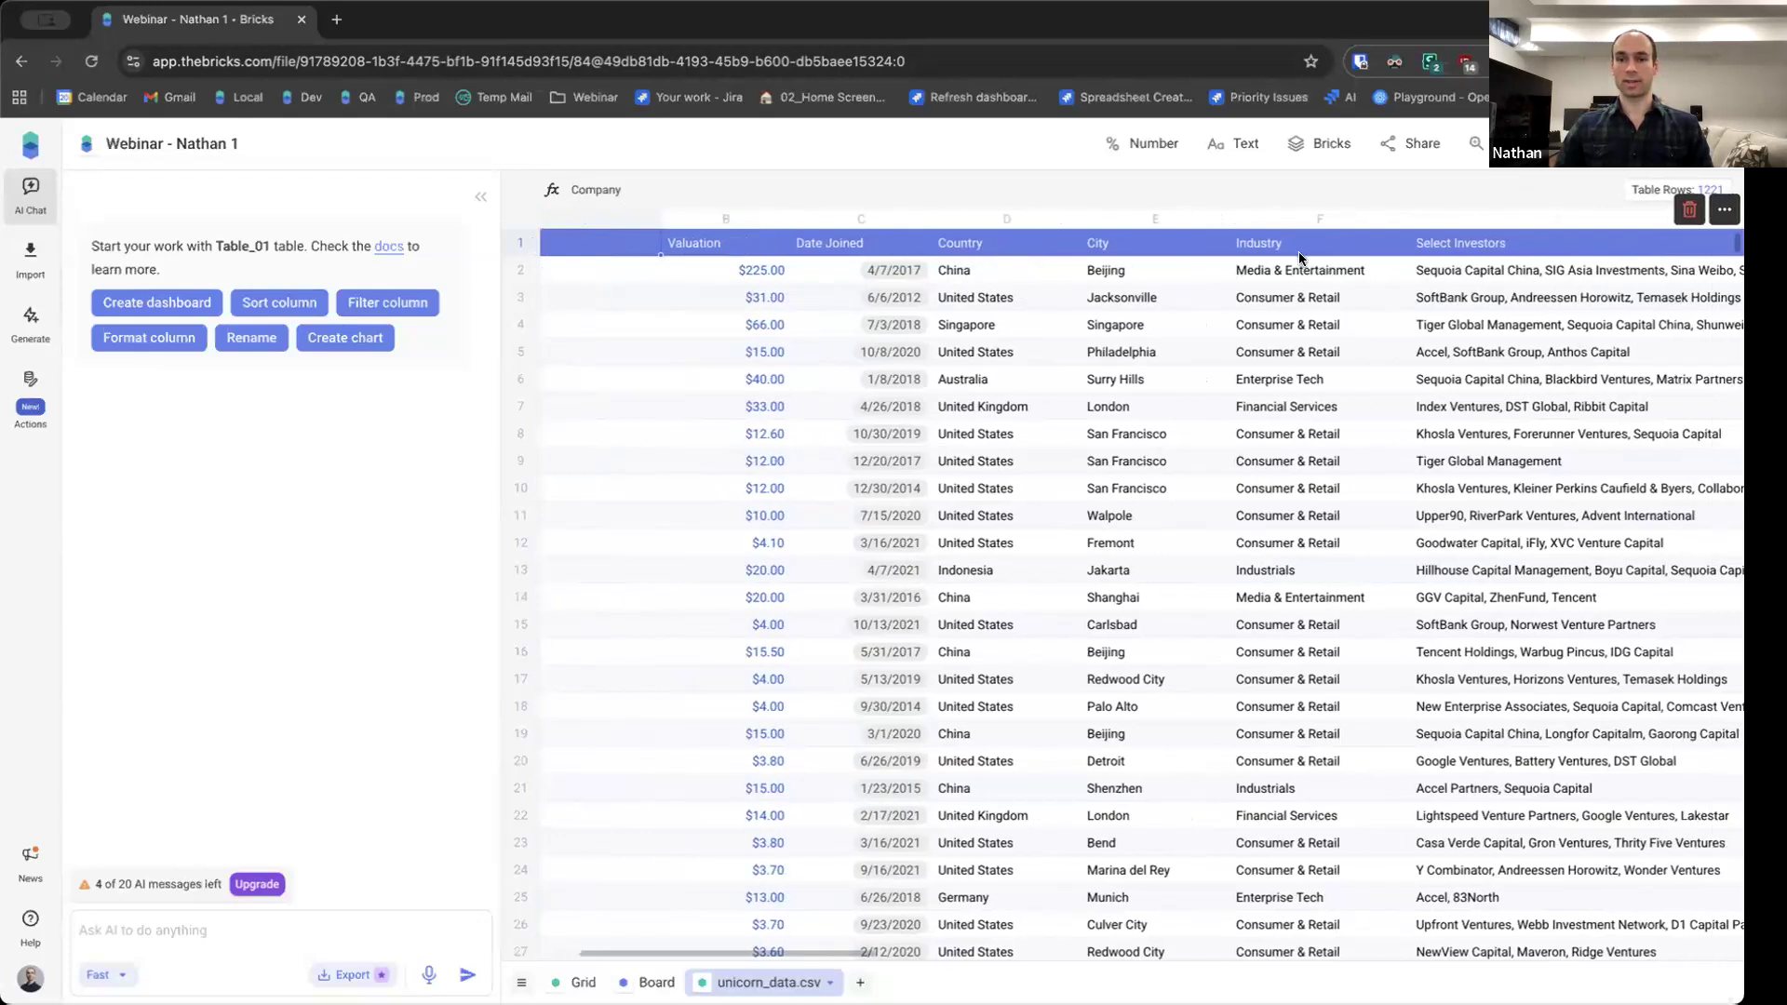
scroll(1508, 363, right, 2)
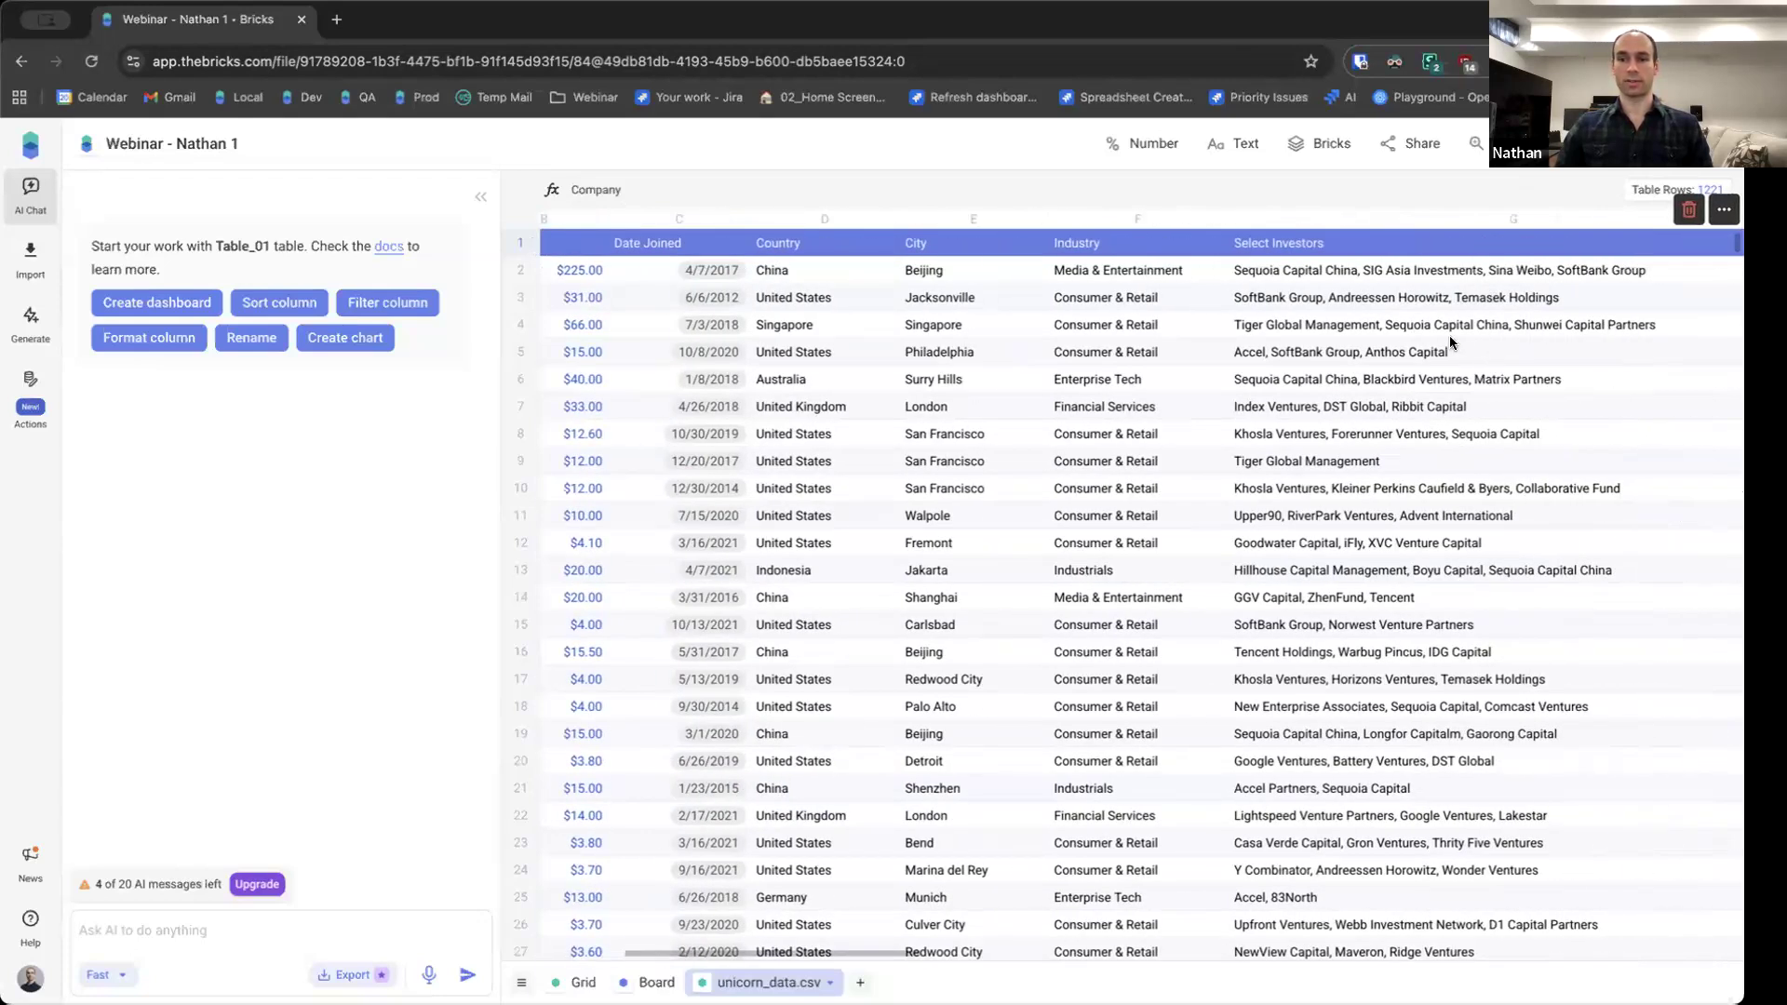
scroll(1443, 342, down, 1)
scroll(1427, 346, left, 5)
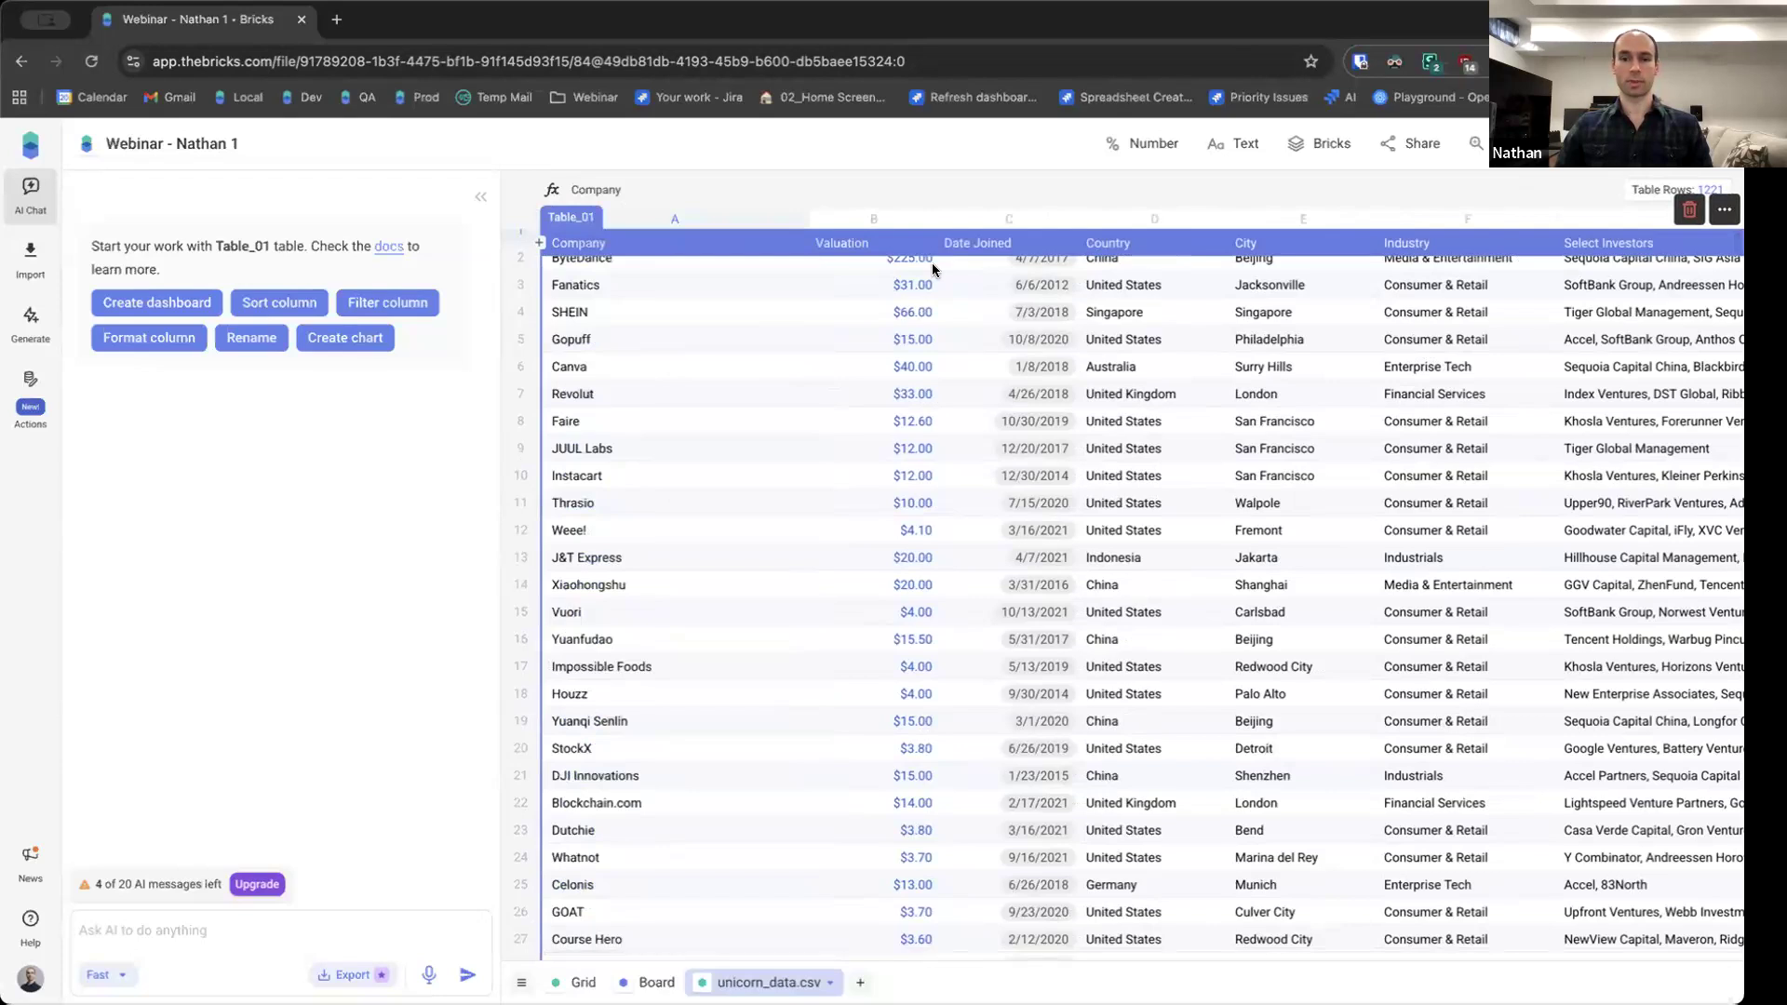
scroll(808, 280, up, 1)
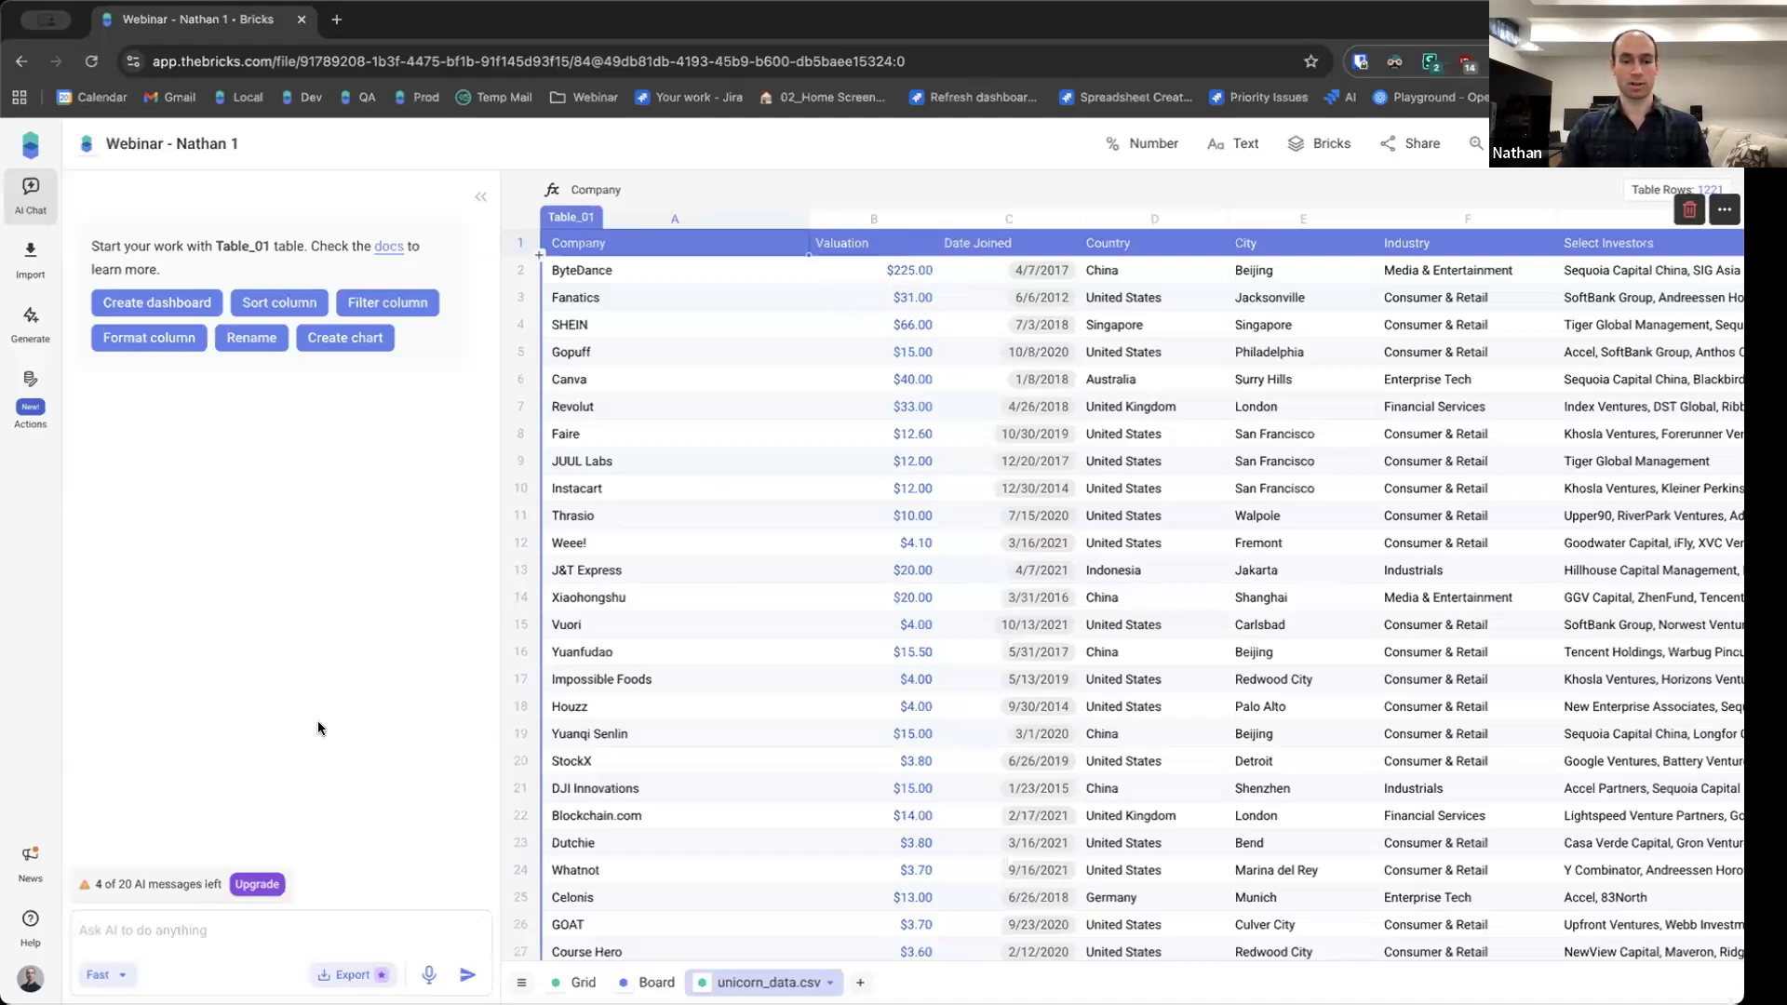
Ask the AI to change the Valuation(Table_01) column data from USD to CAD by using the exchange rate of 1.40
text(Change)
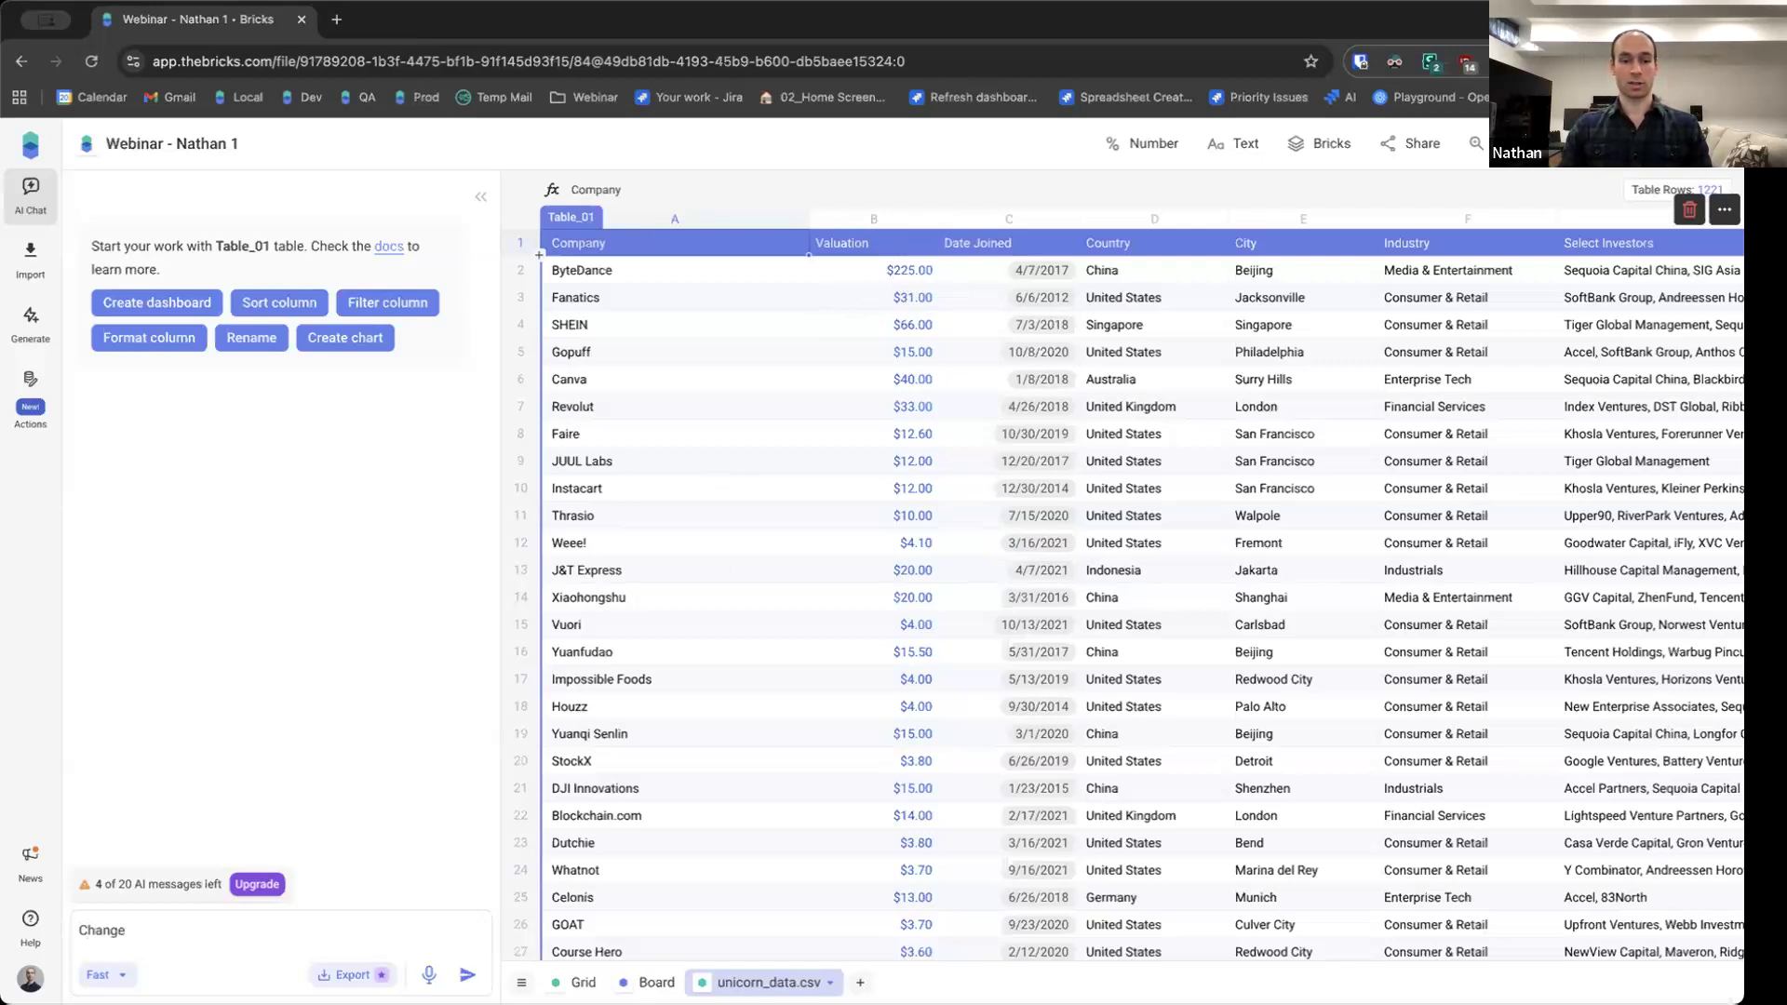
text( the Valu)
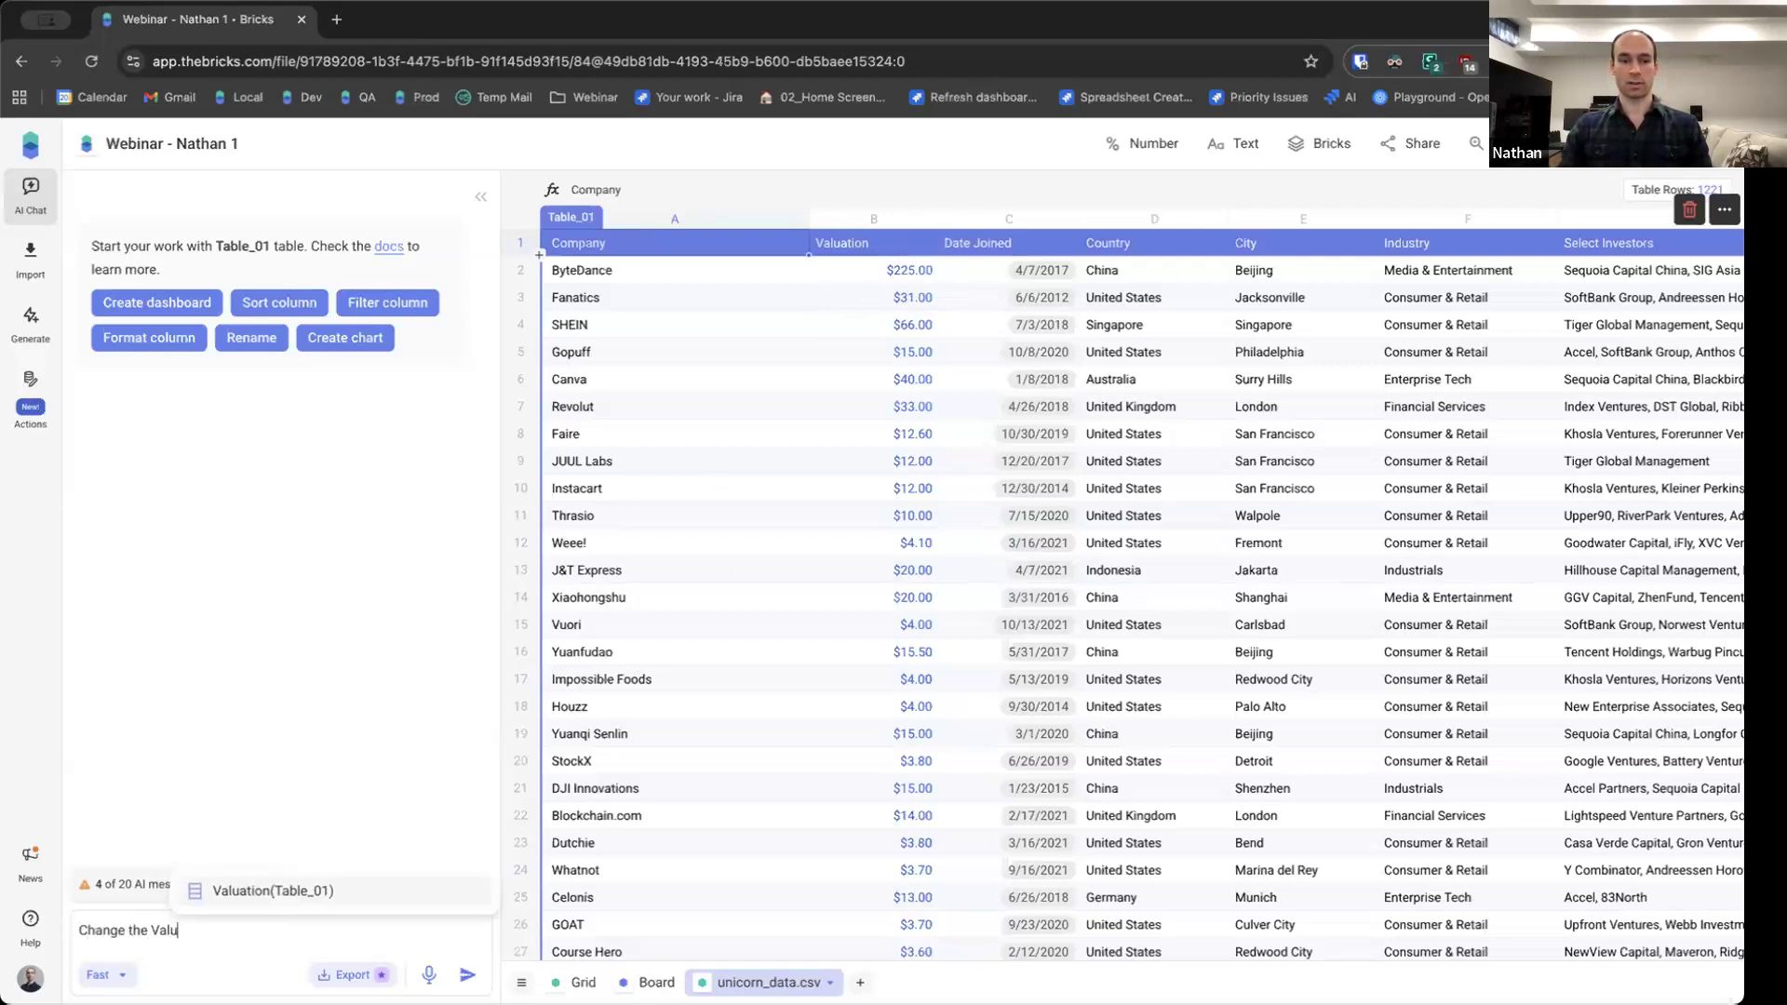
key(Return)
text(colu)
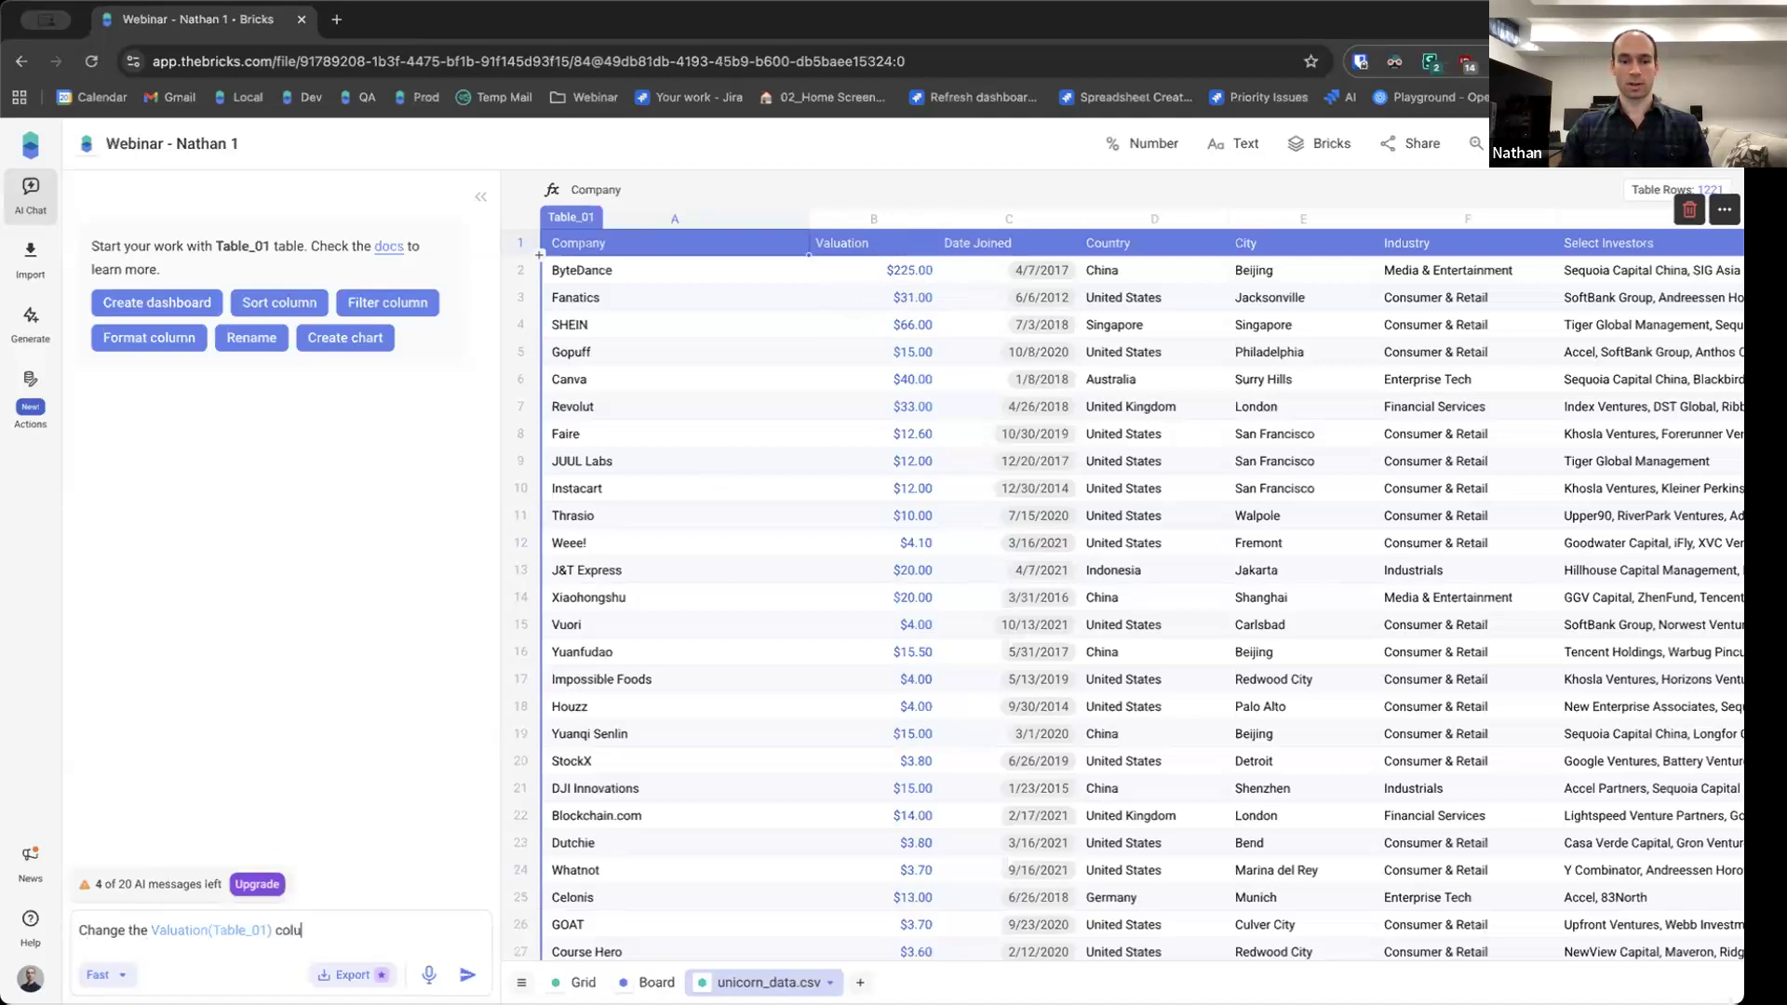
text(mn data)
text(to be in CAD (from the current USD) by using the exchange rate of)
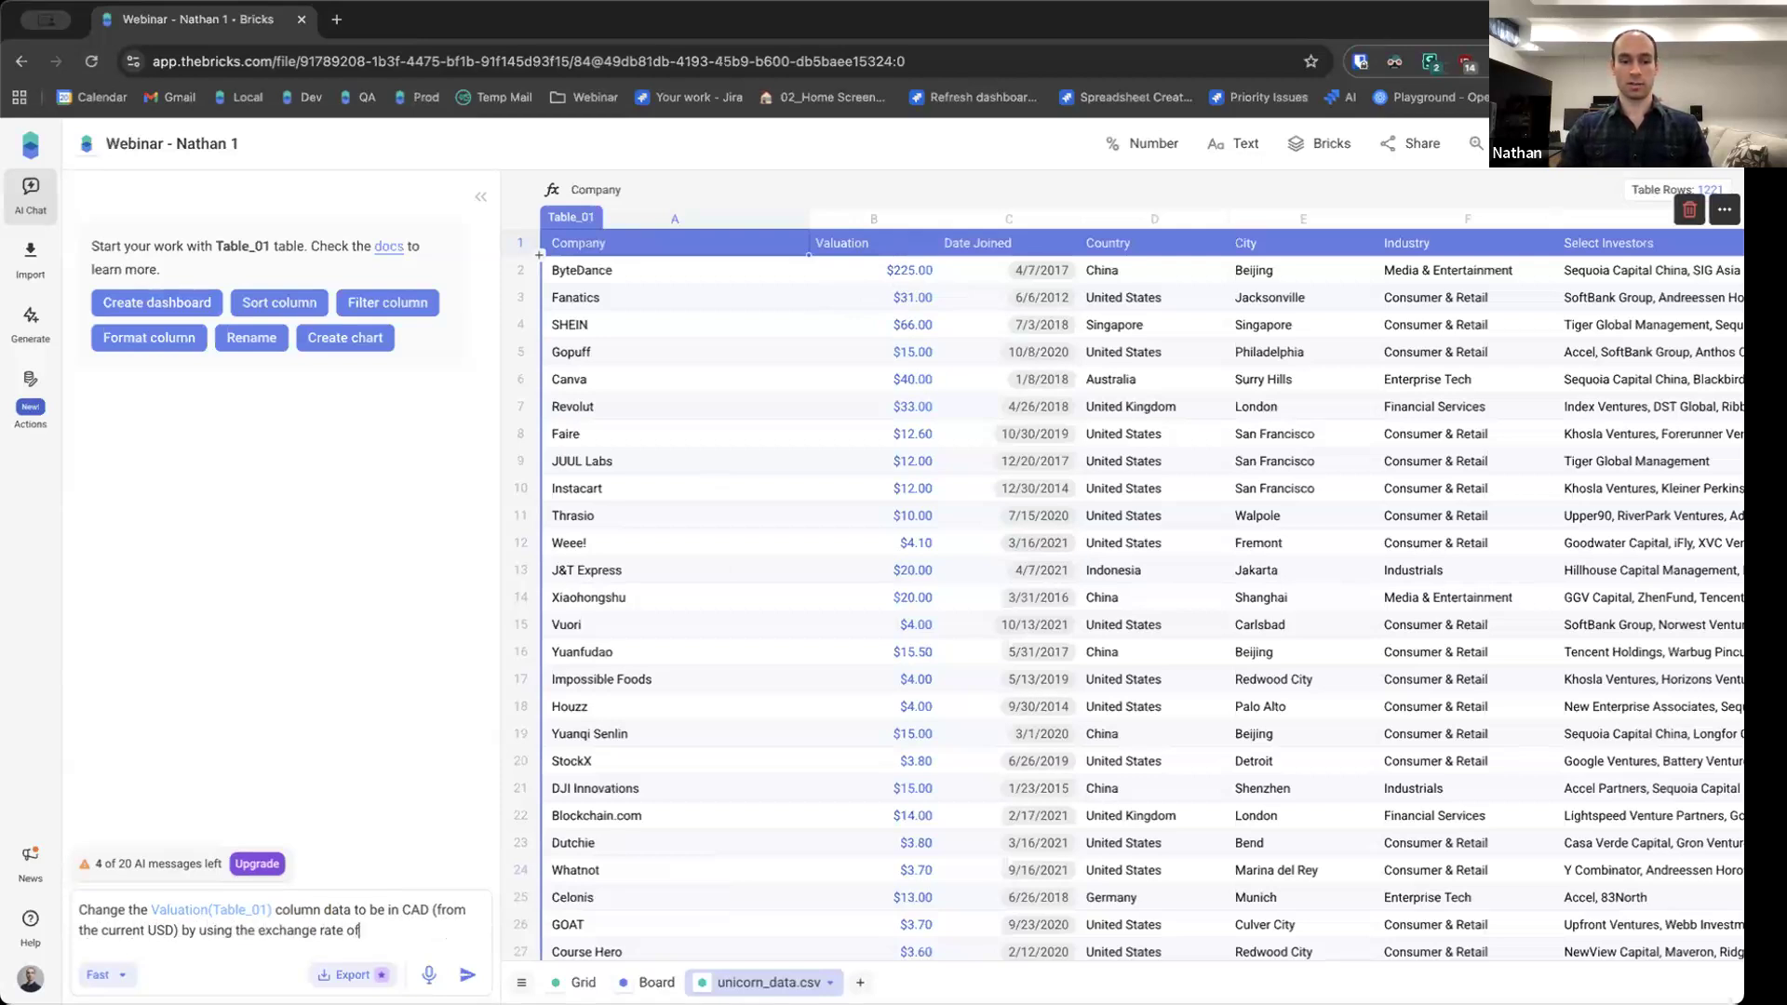
text(1.40)
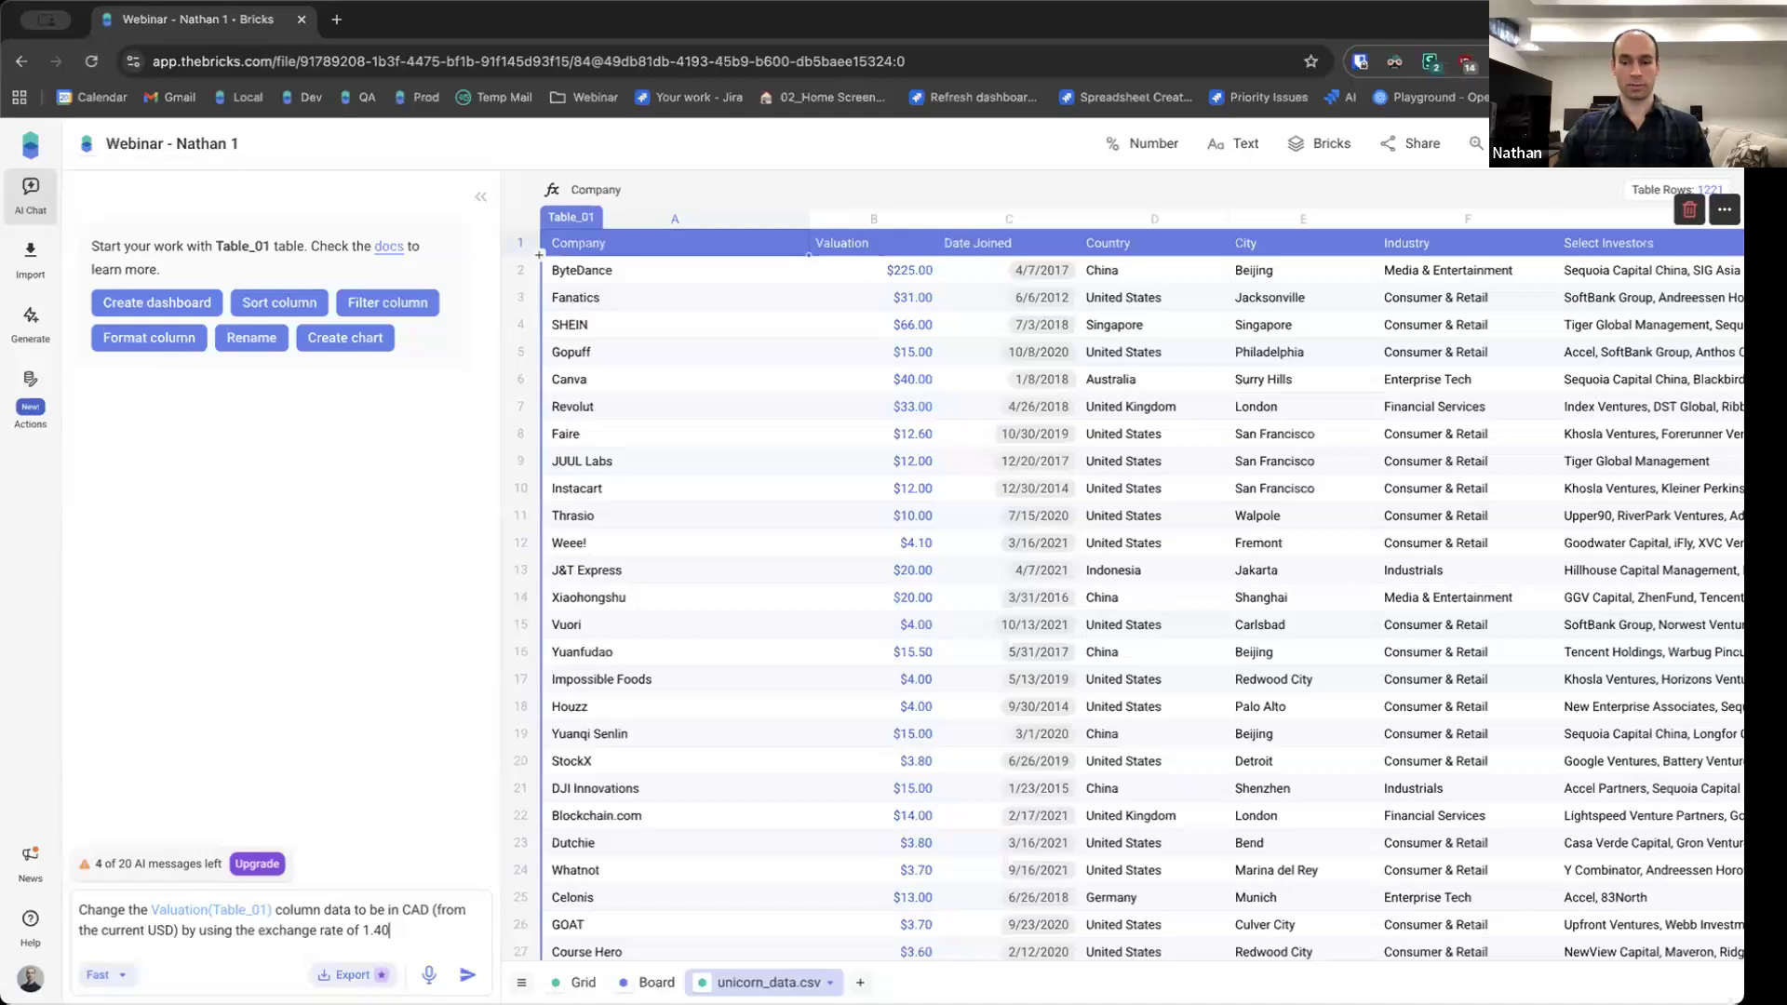
key(Return)
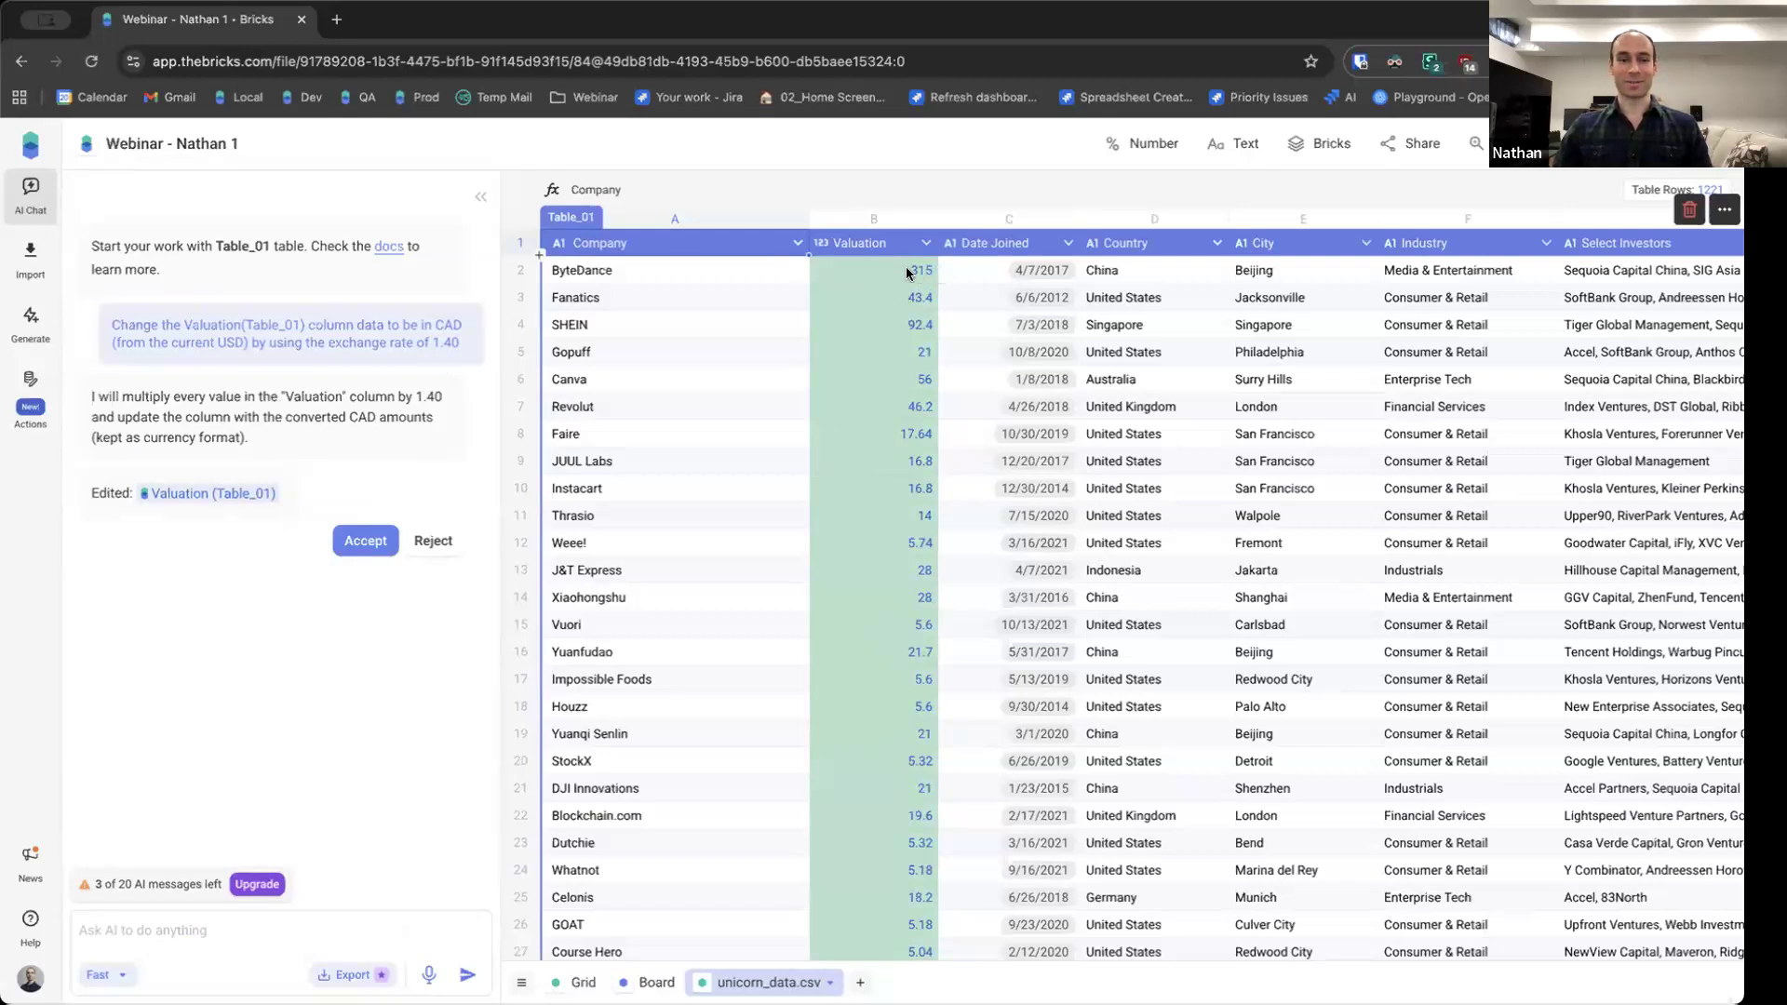
Format the Valuation column's numbers as Currency
mouse_move(433, 336)
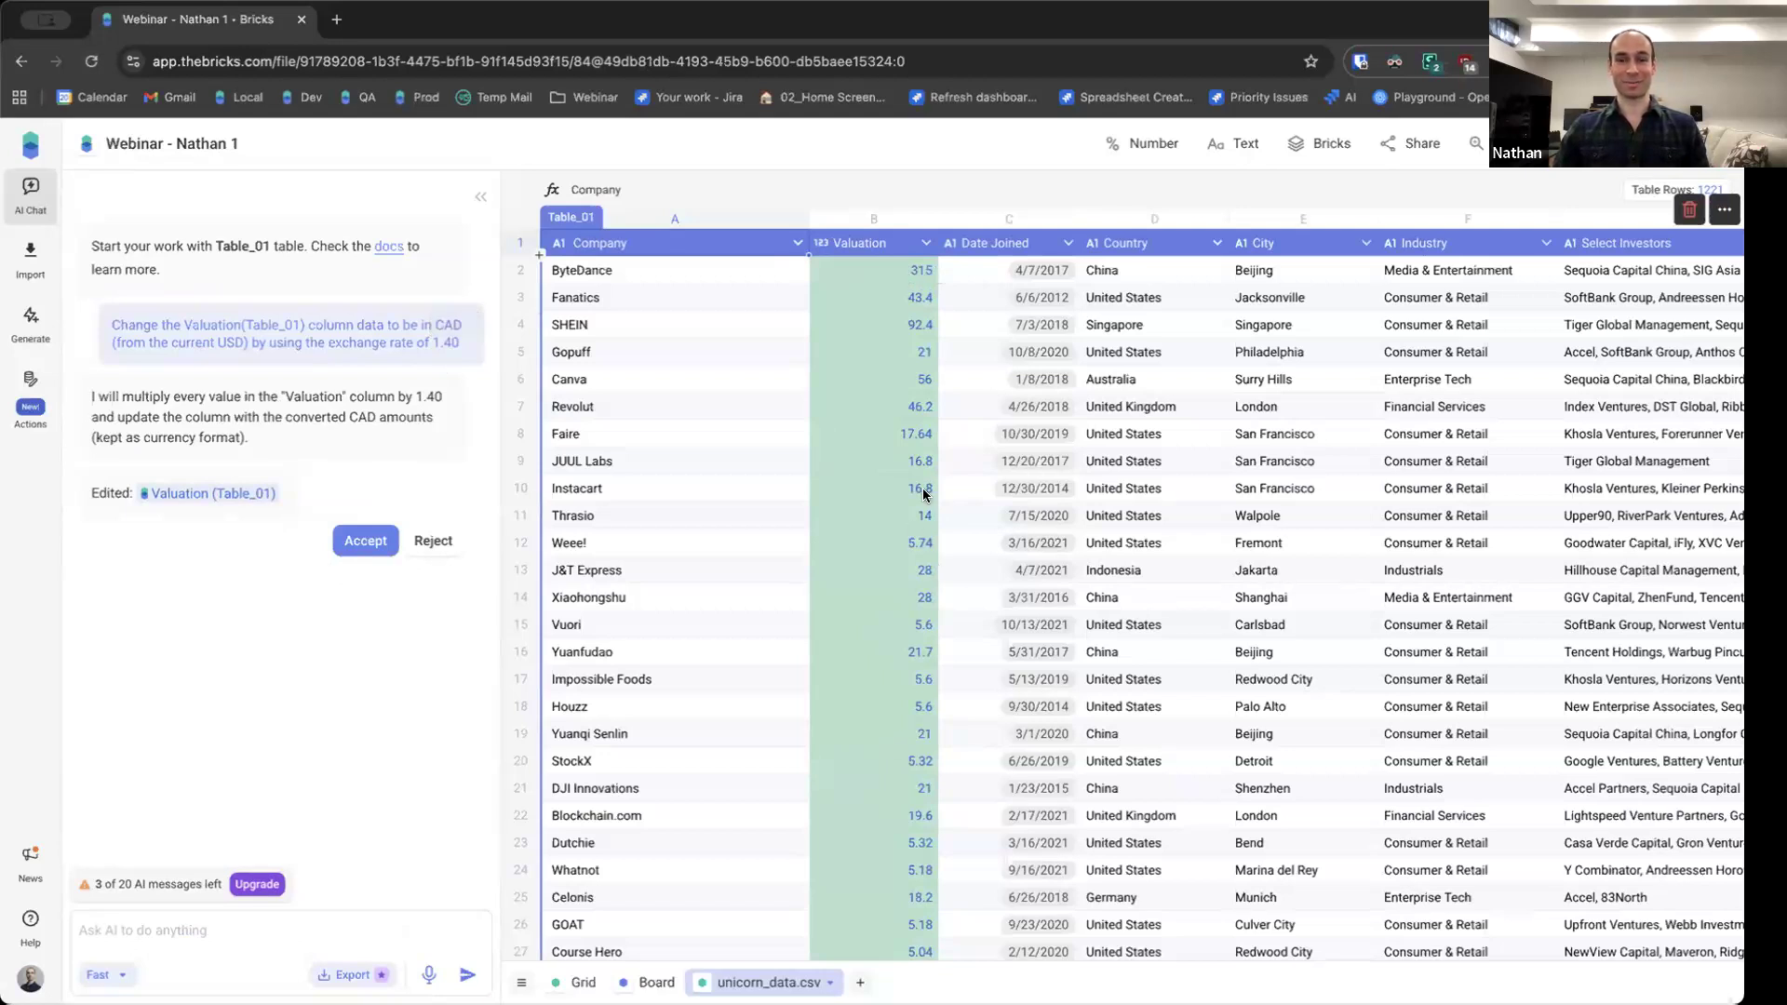
click(820, 250)
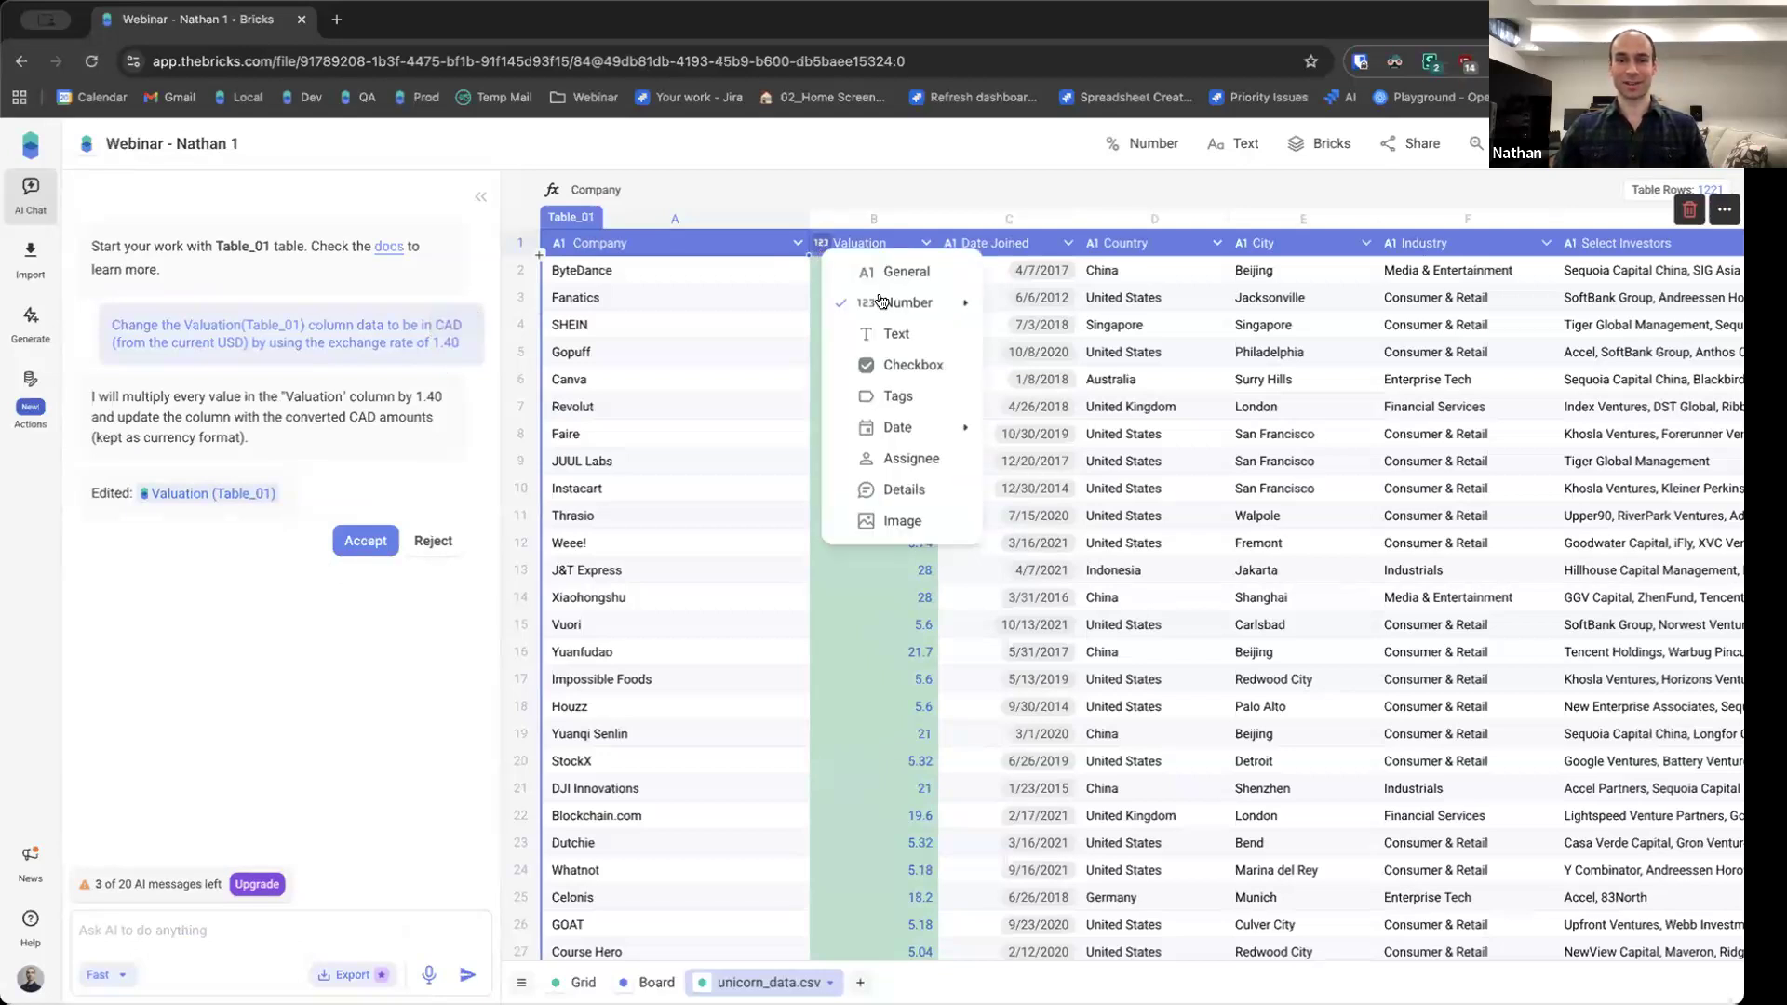
mouse_move(901, 305)
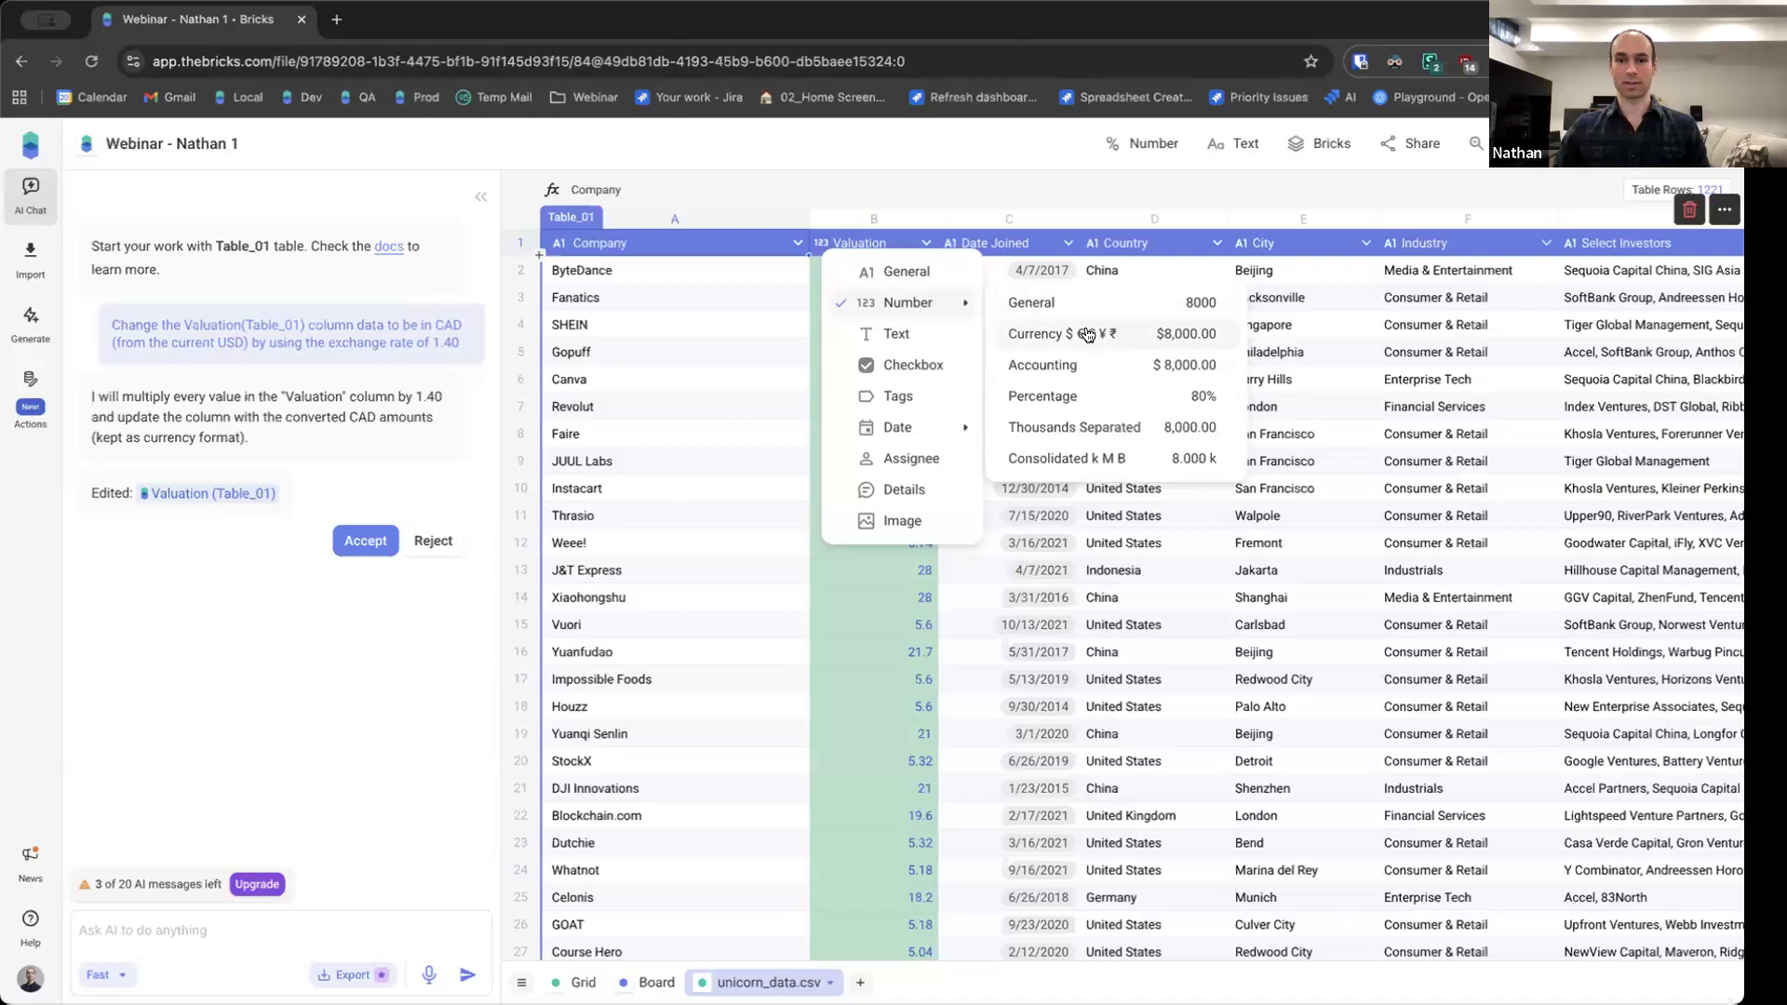
click(1086, 333)
click(742, 323)
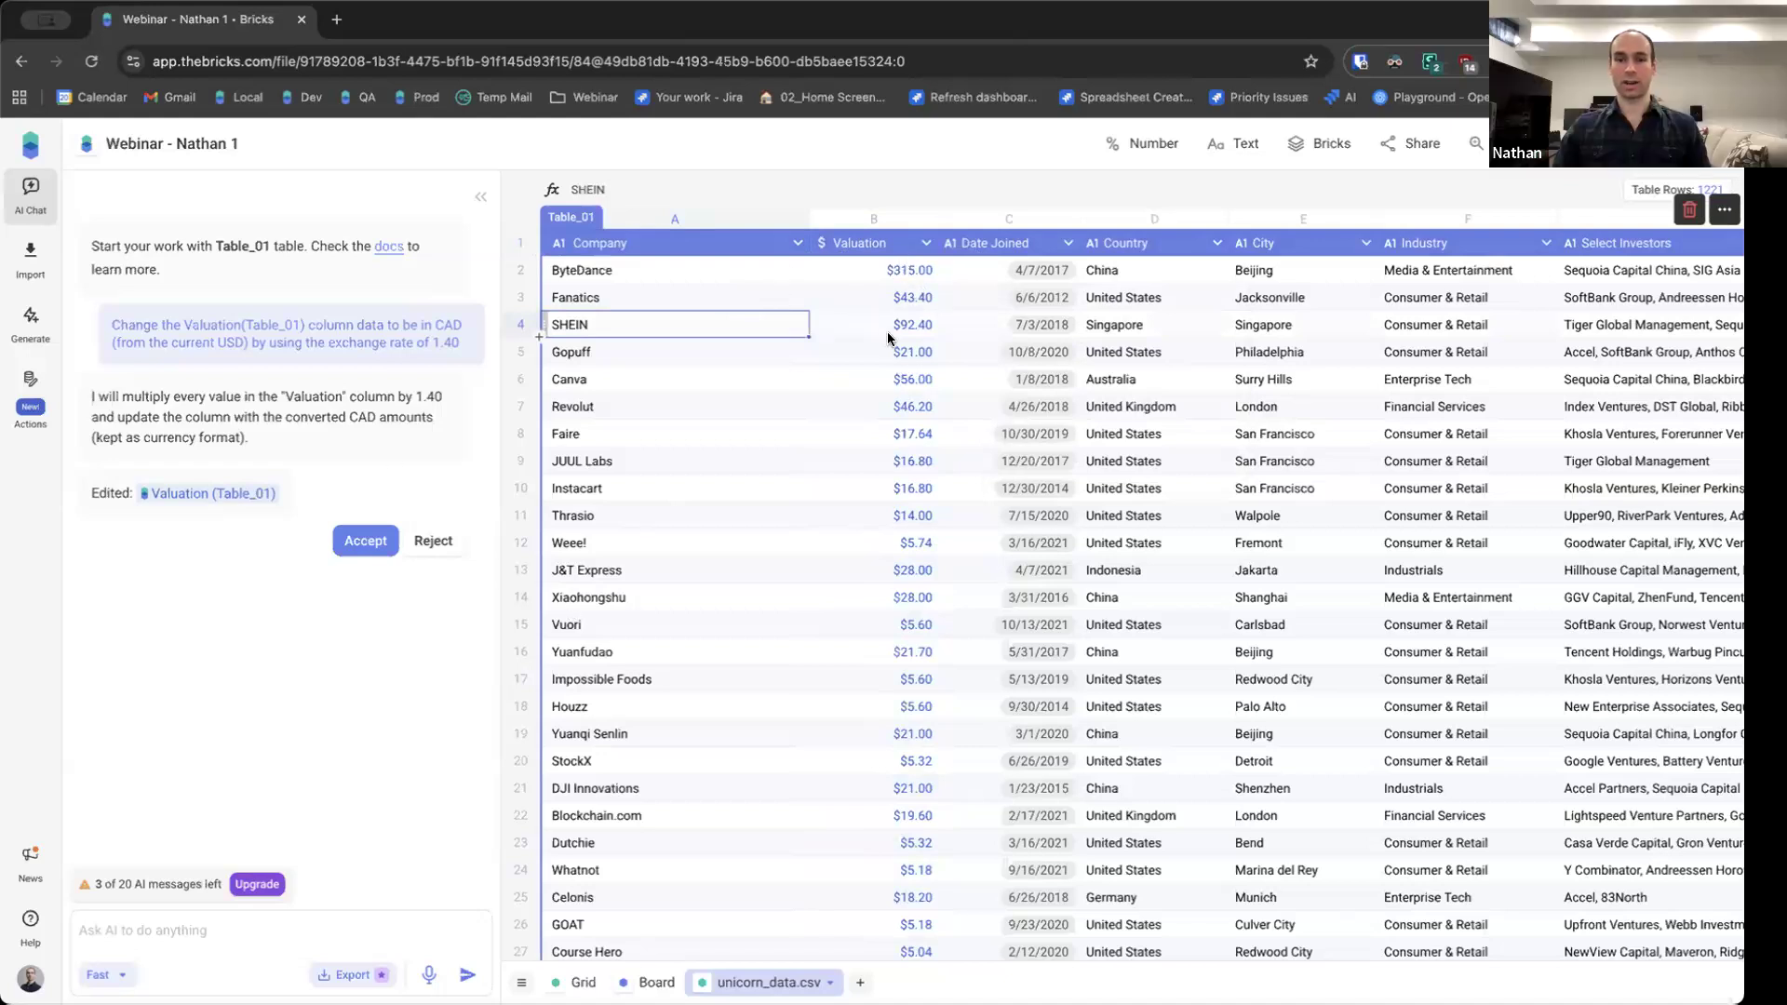
Generate a Dashboard & Report from the unicorn data table
scroll(1000, 347, right, 2)
scroll(1001, 347, left, 2)
click(19, 321)
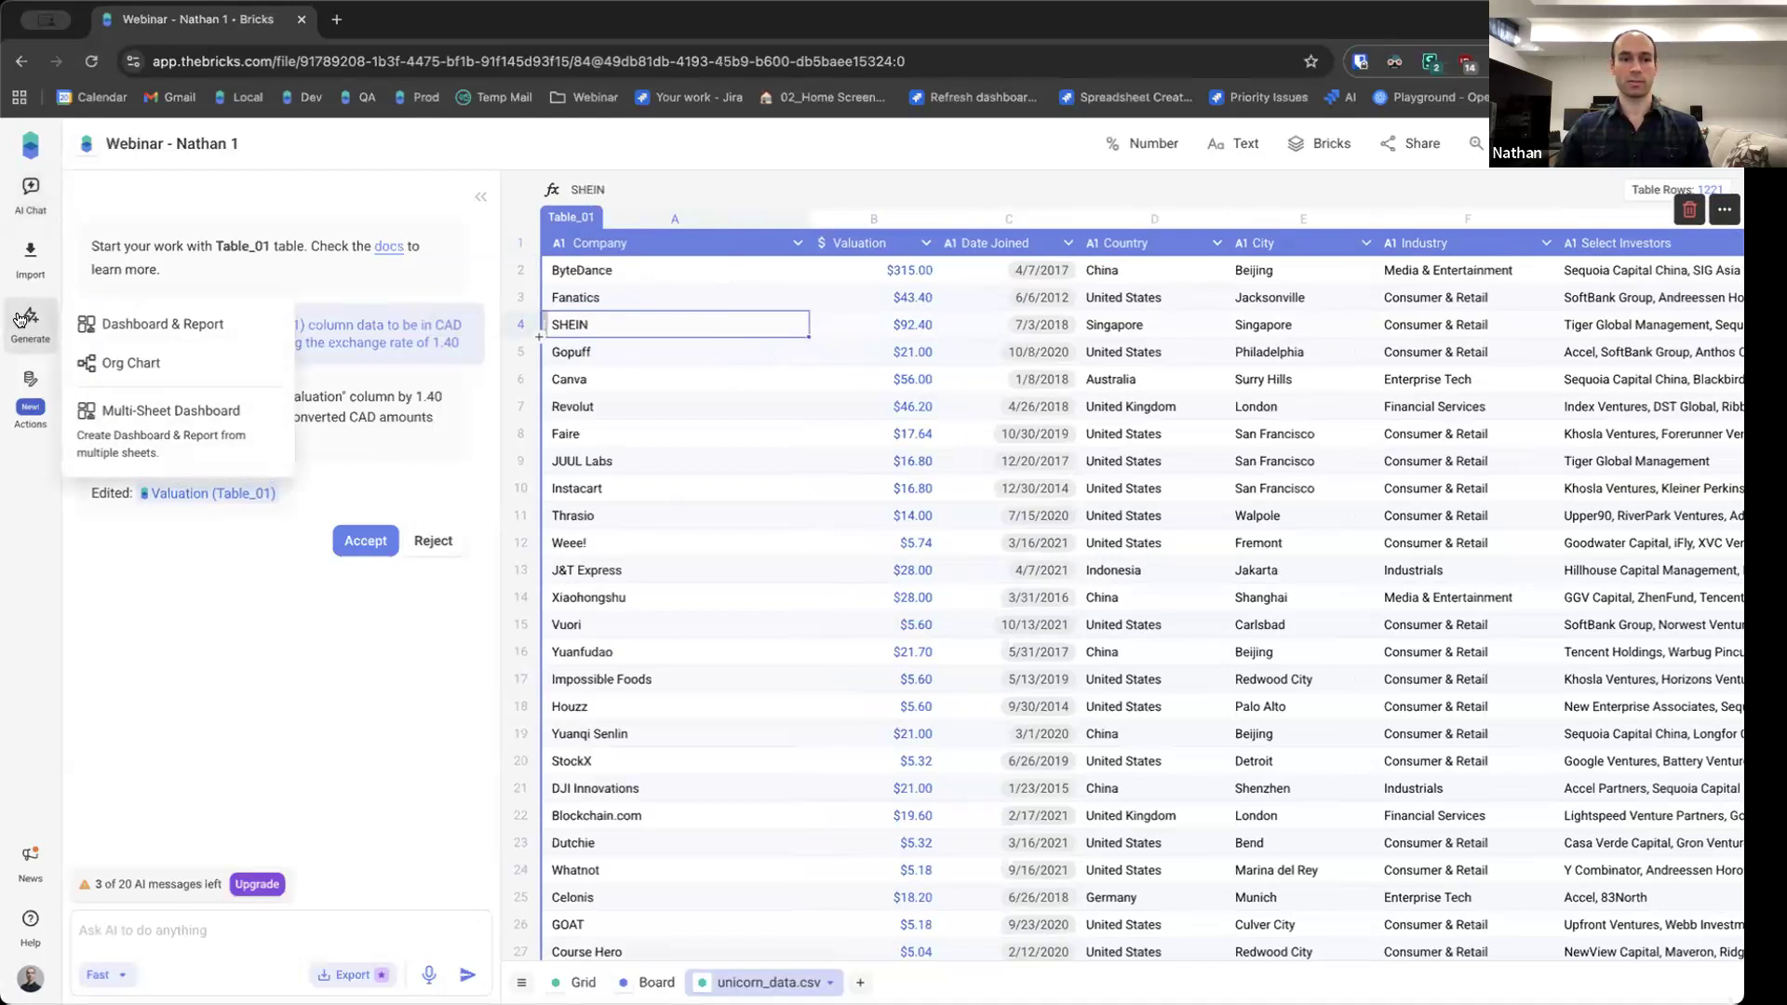
click(152, 326)
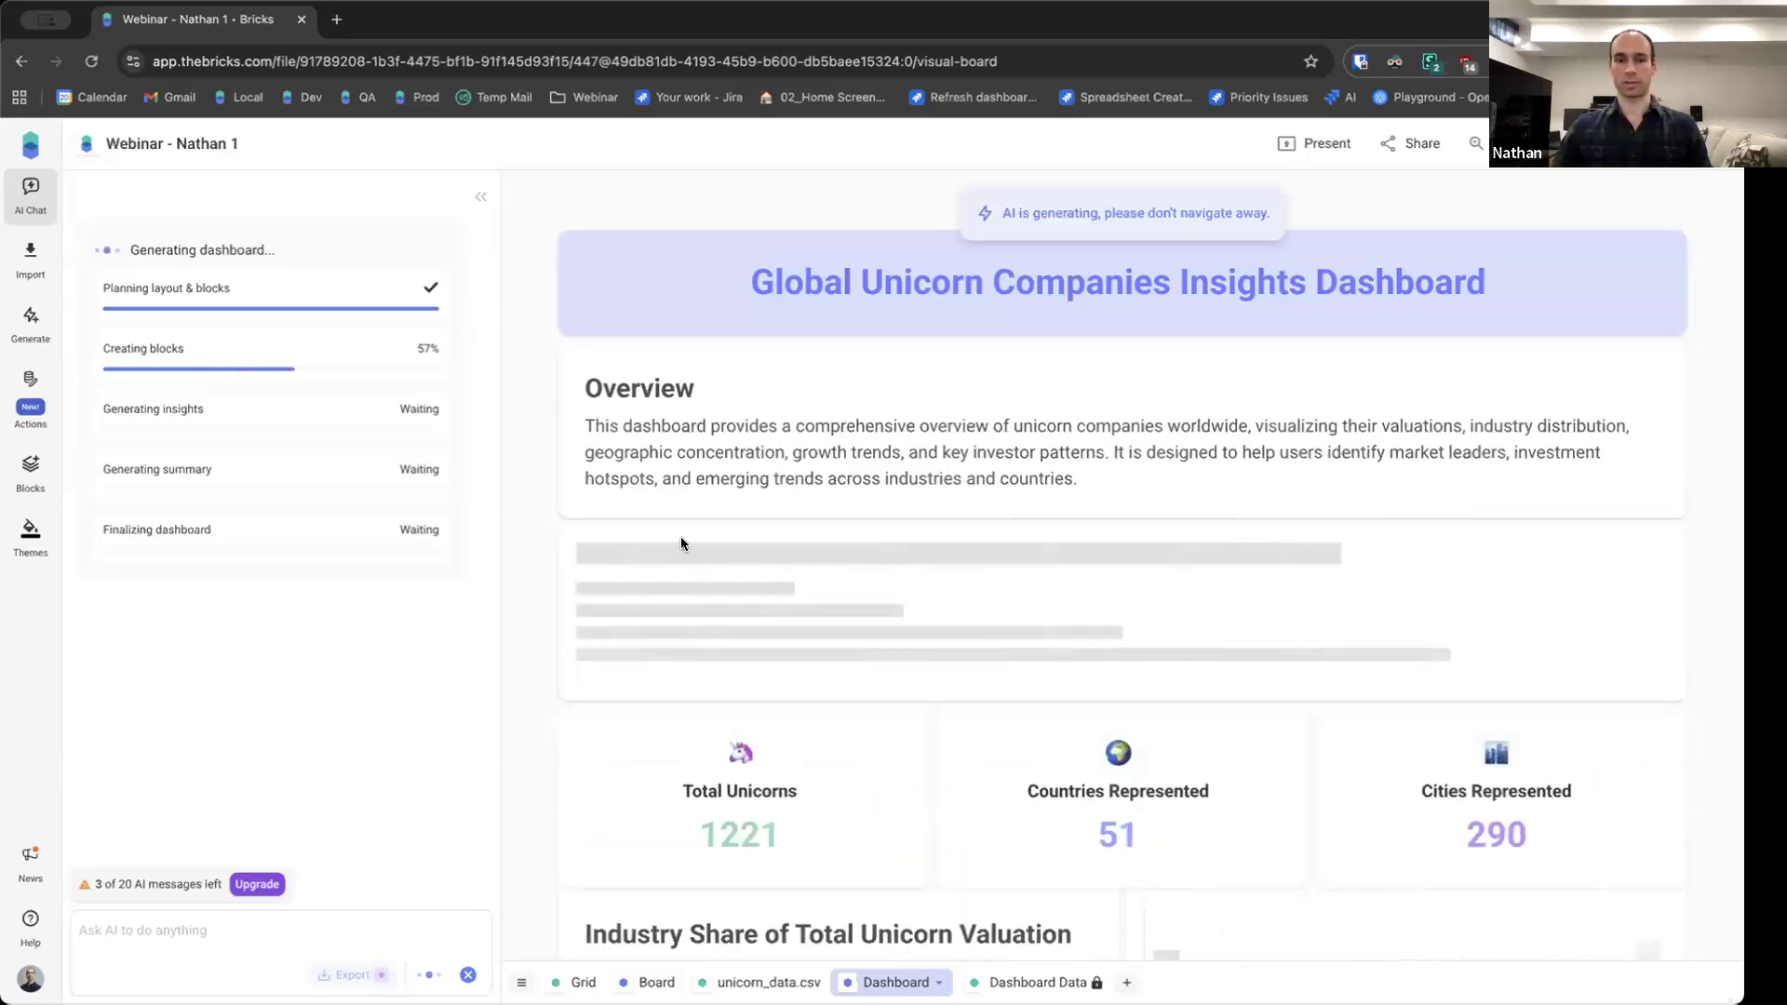
Examine the dashboard's overview, summary figures, Unicorn Creation Trend Over Time chart and its Key Insights during generation
scroll(595, 618, down, 2)
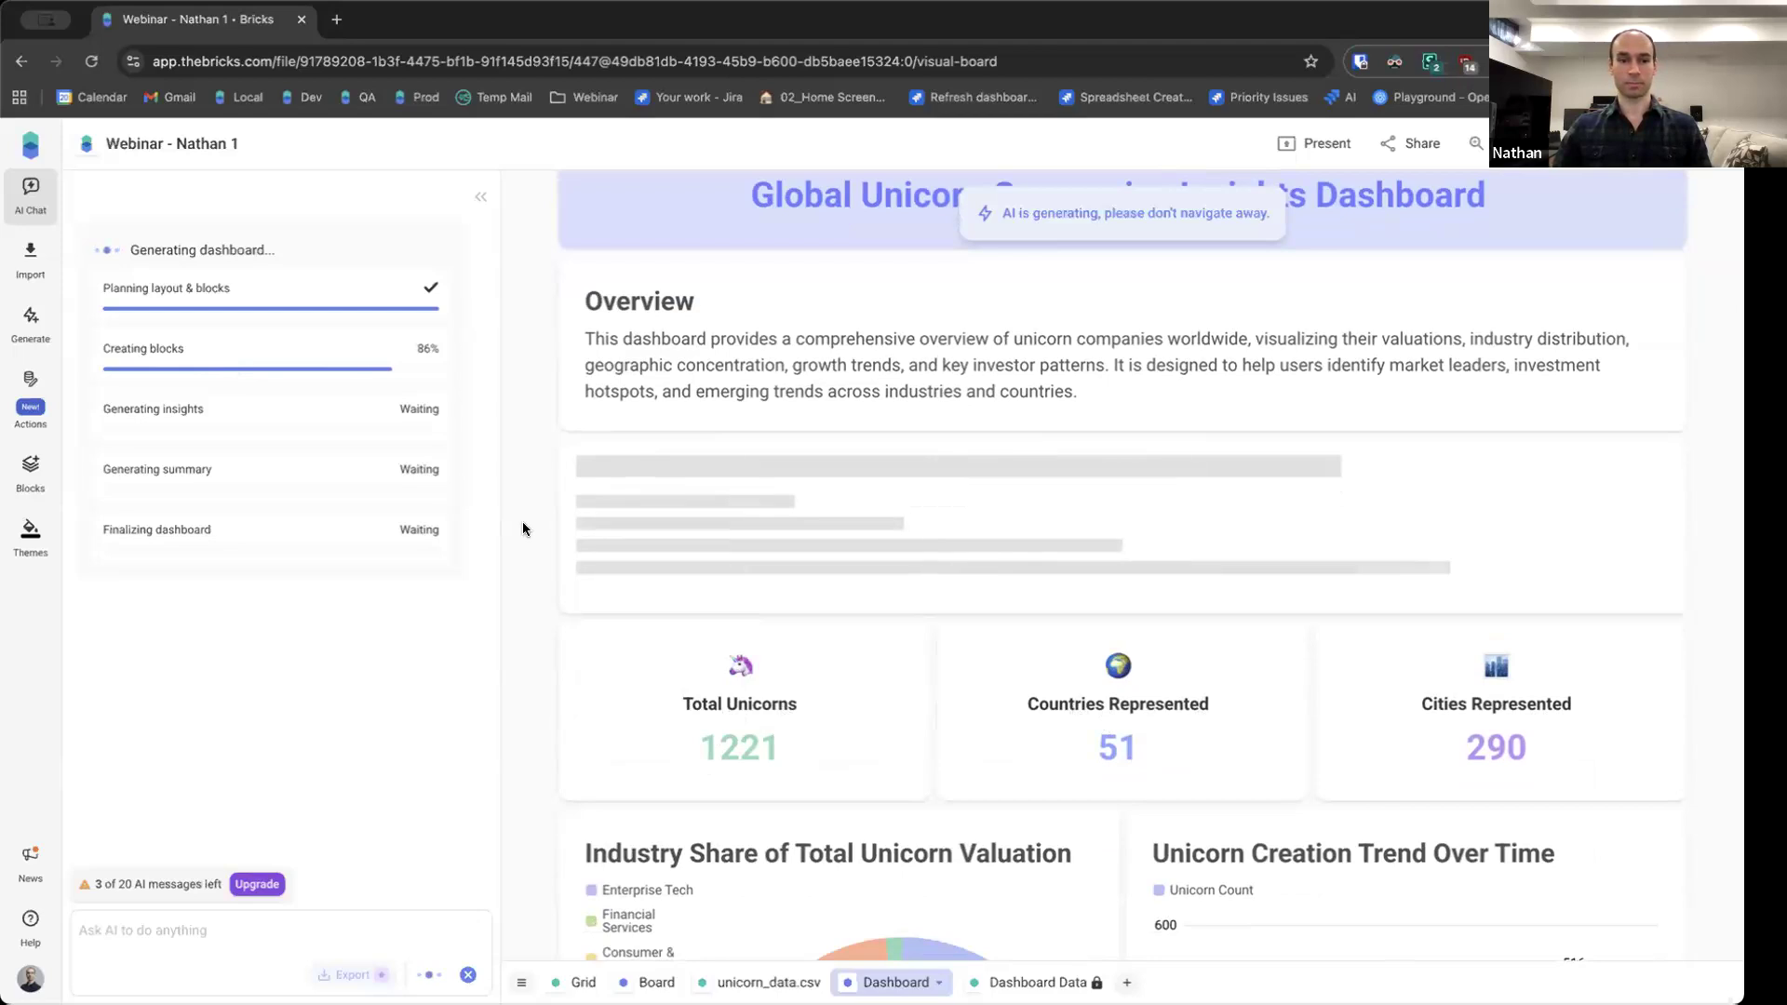
scroll(578, 551, down, 2)
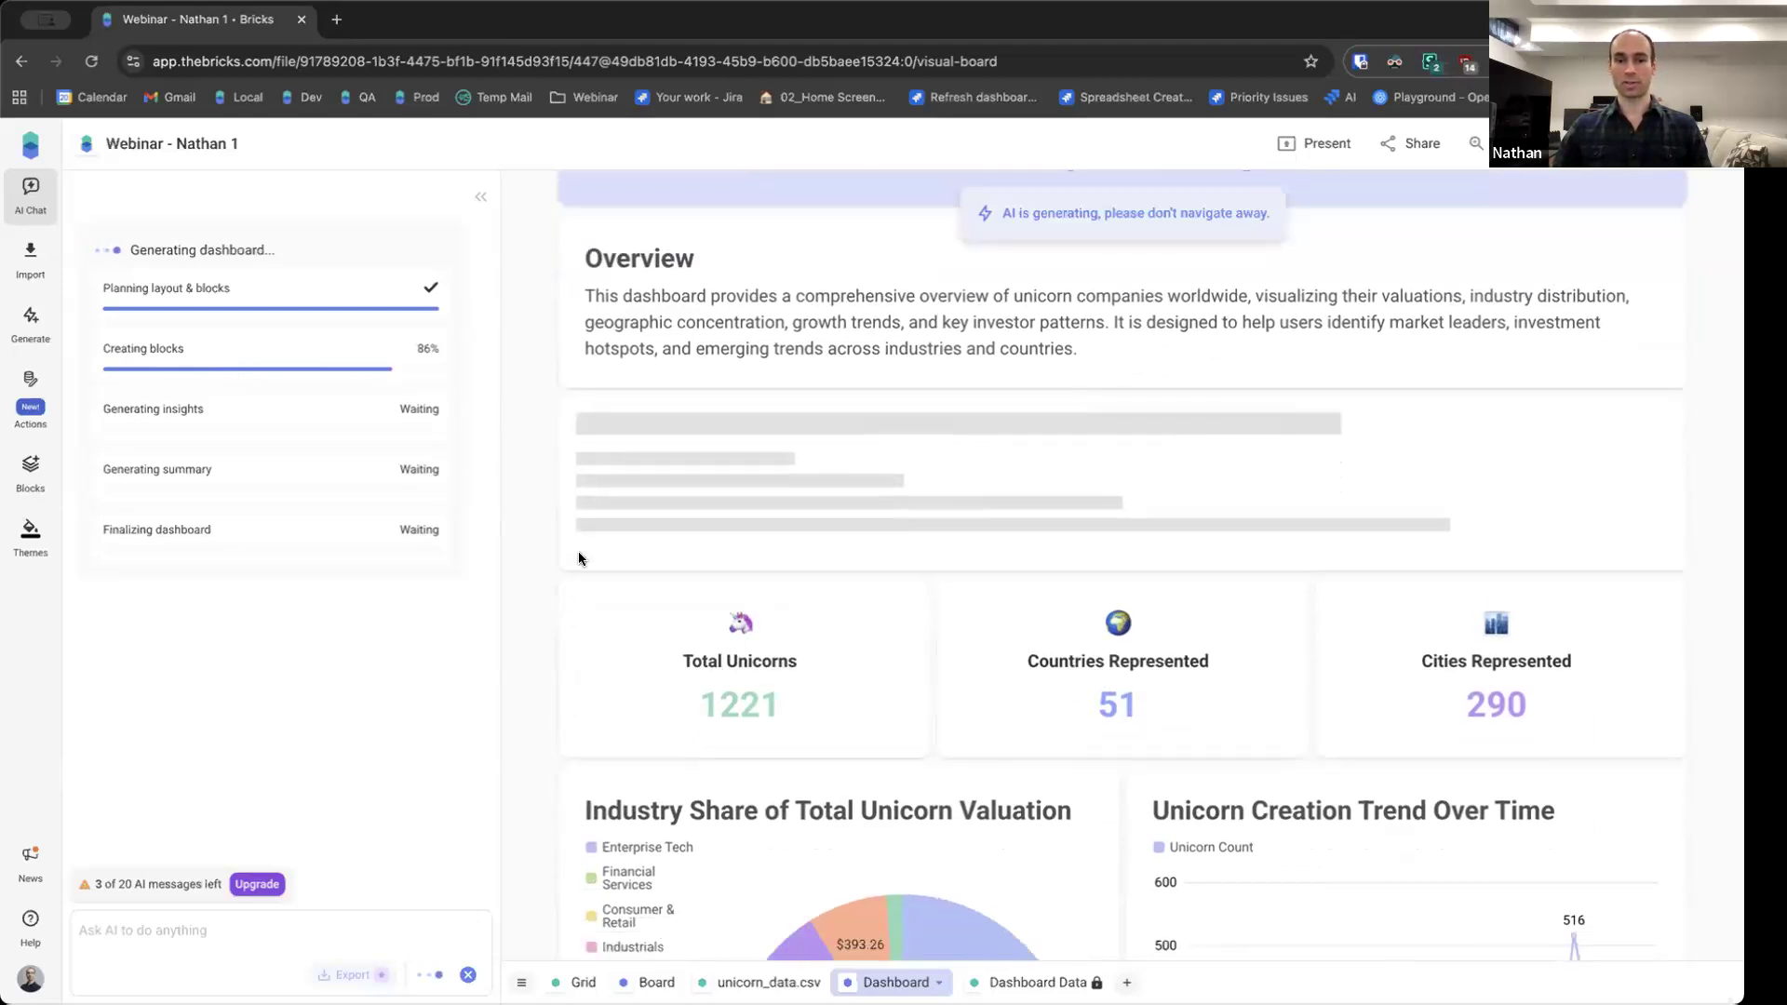
scroll(597, 637, up, 1)
scroll(598, 638, up, 2)
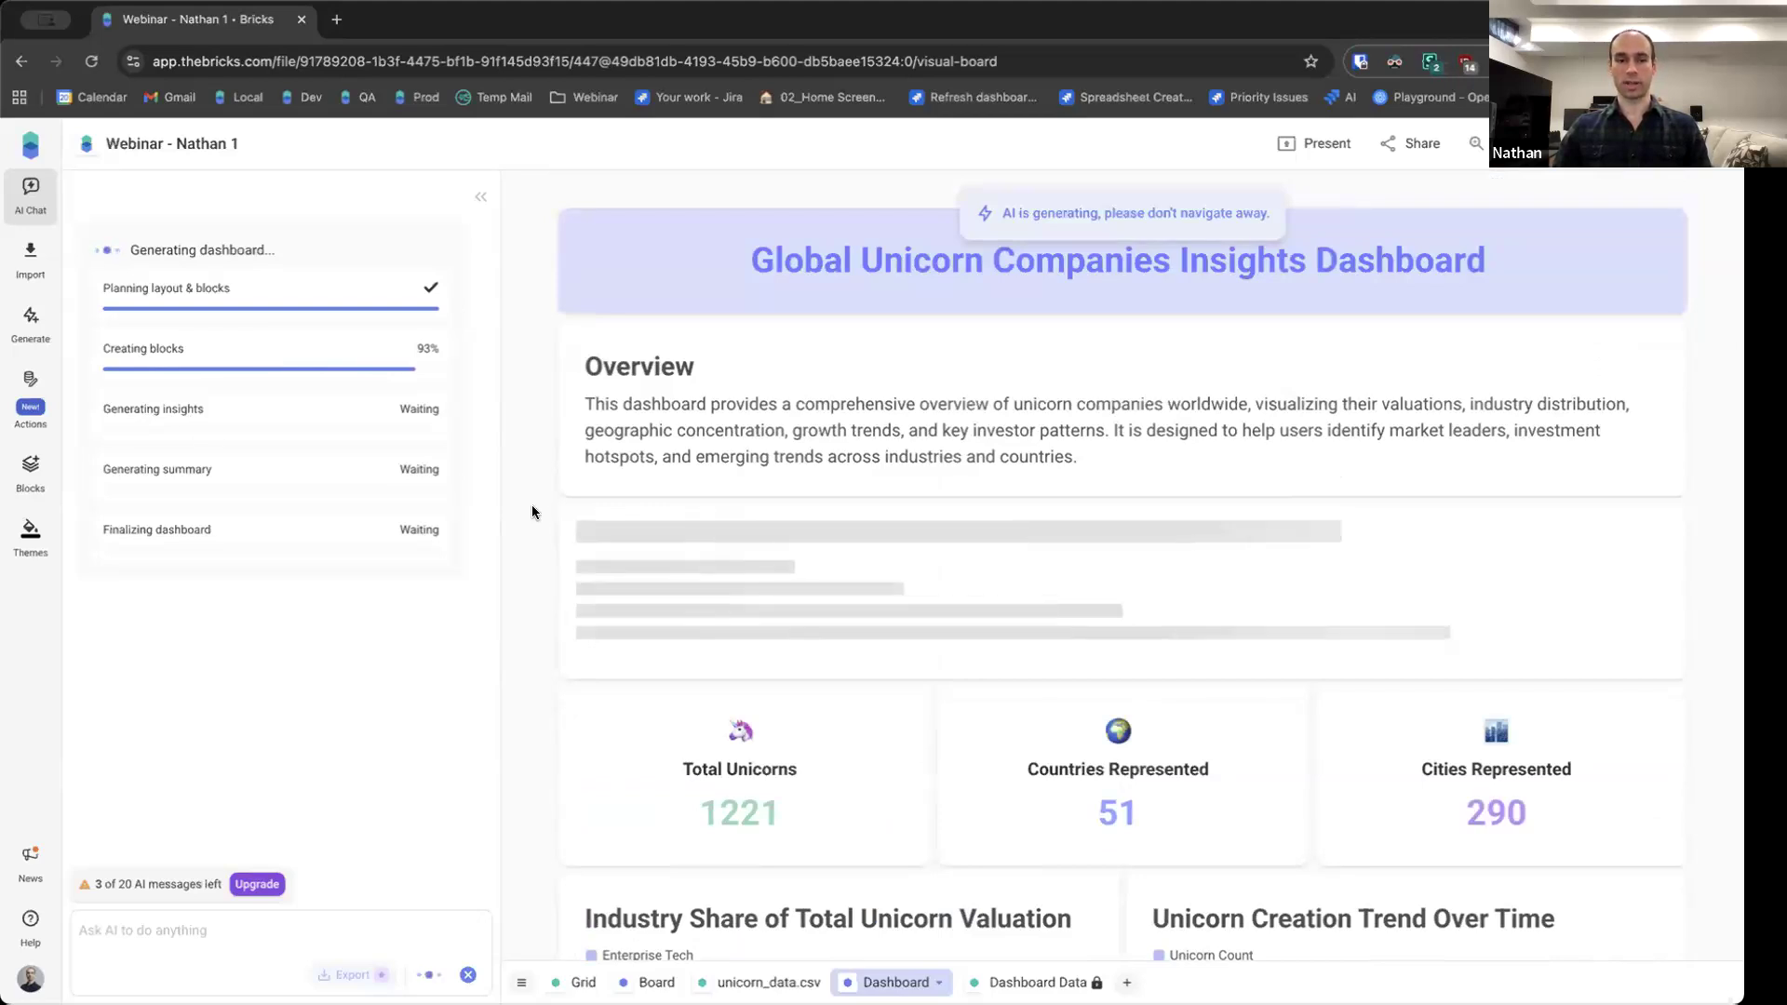
scroll(532, 504, down, 2)
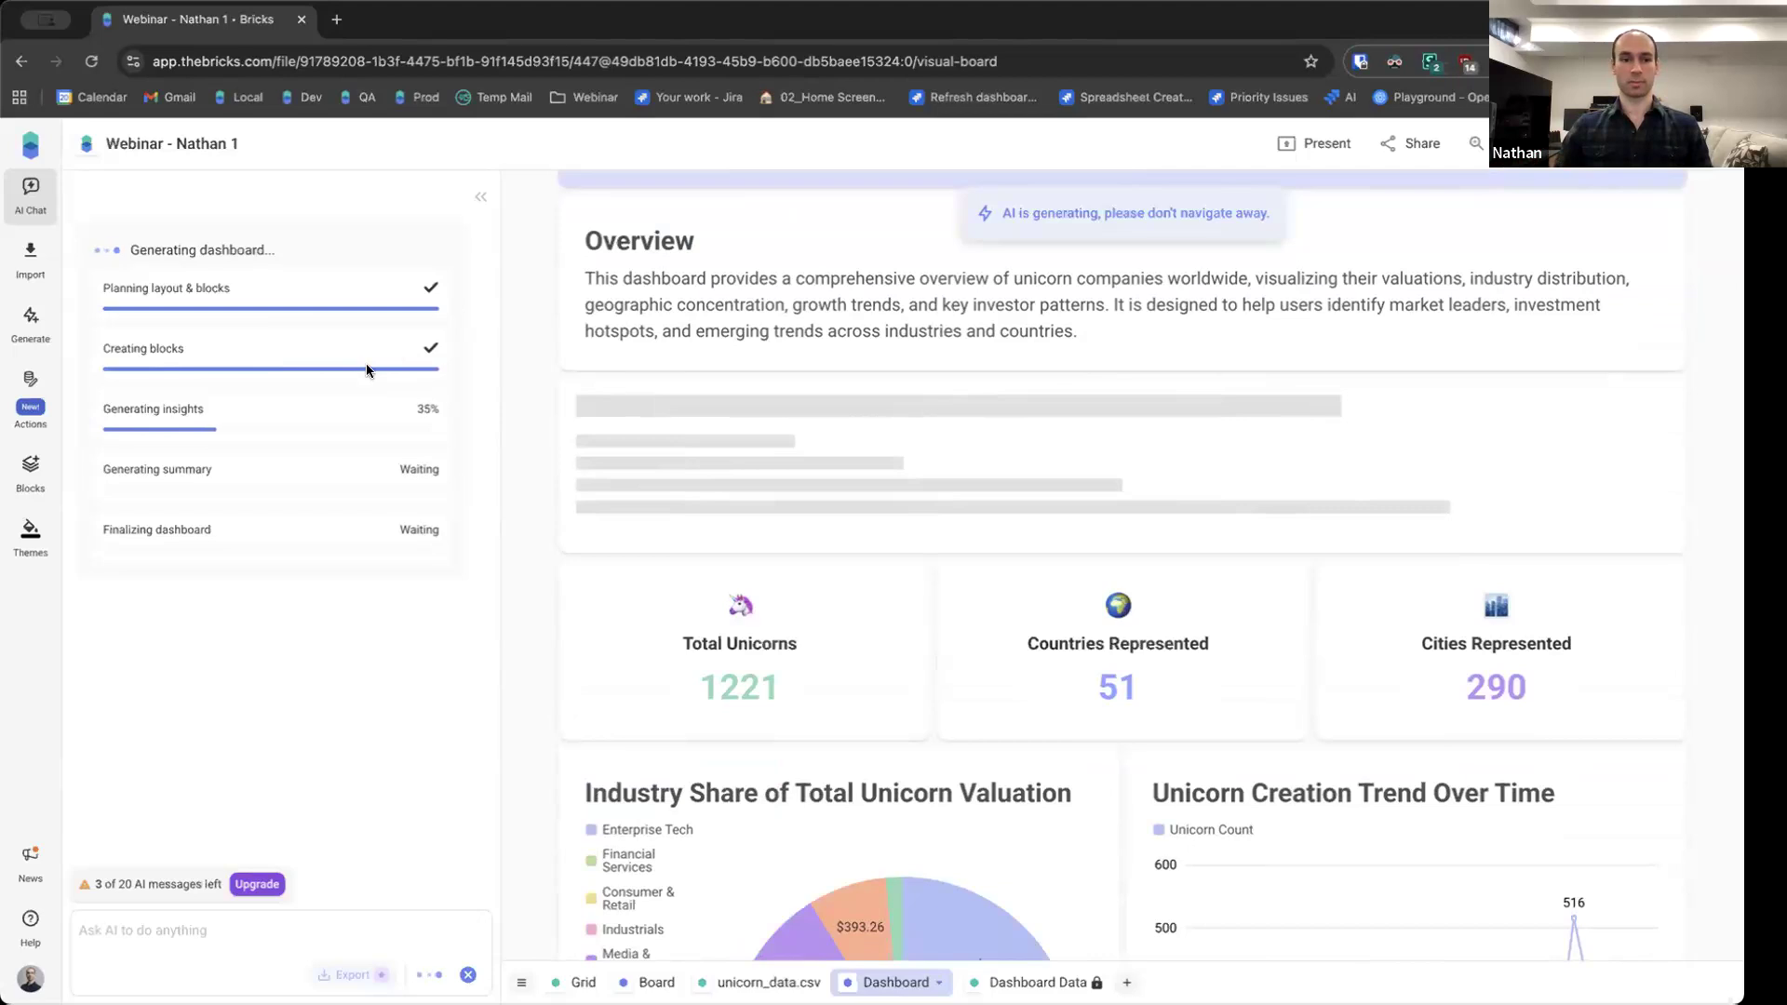
scroll(540, 456, down, 2)
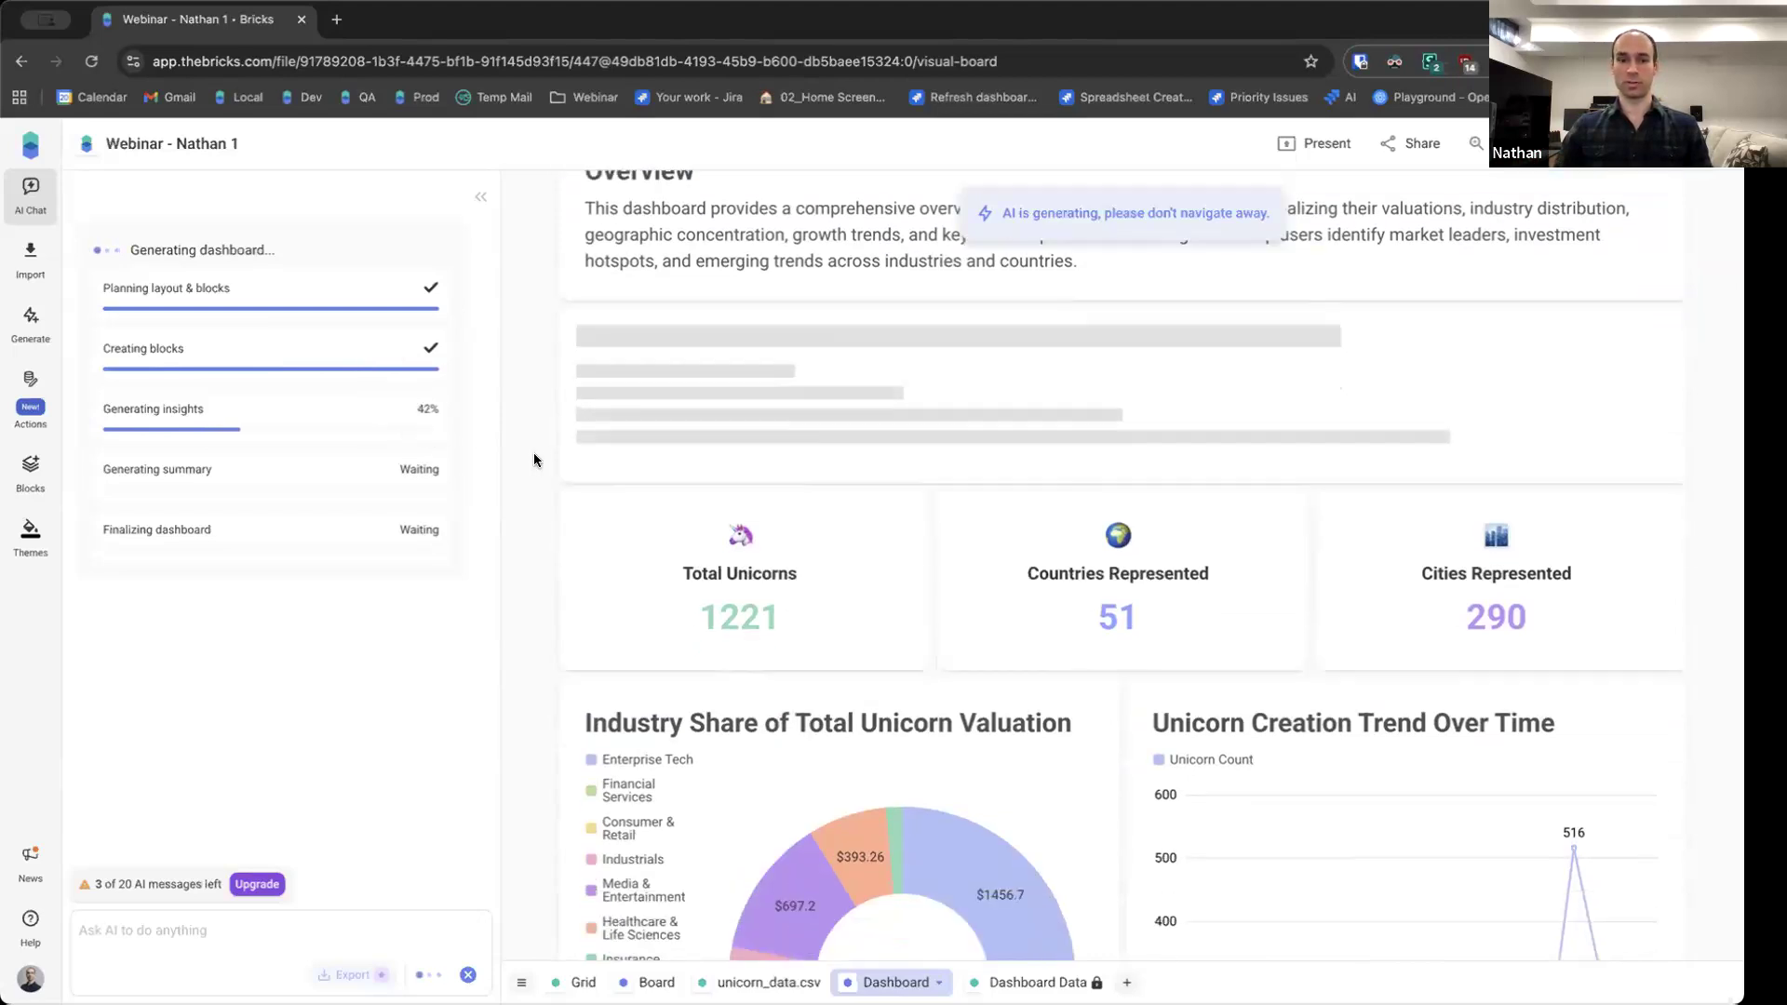
scroll(533, 455, down, 2)
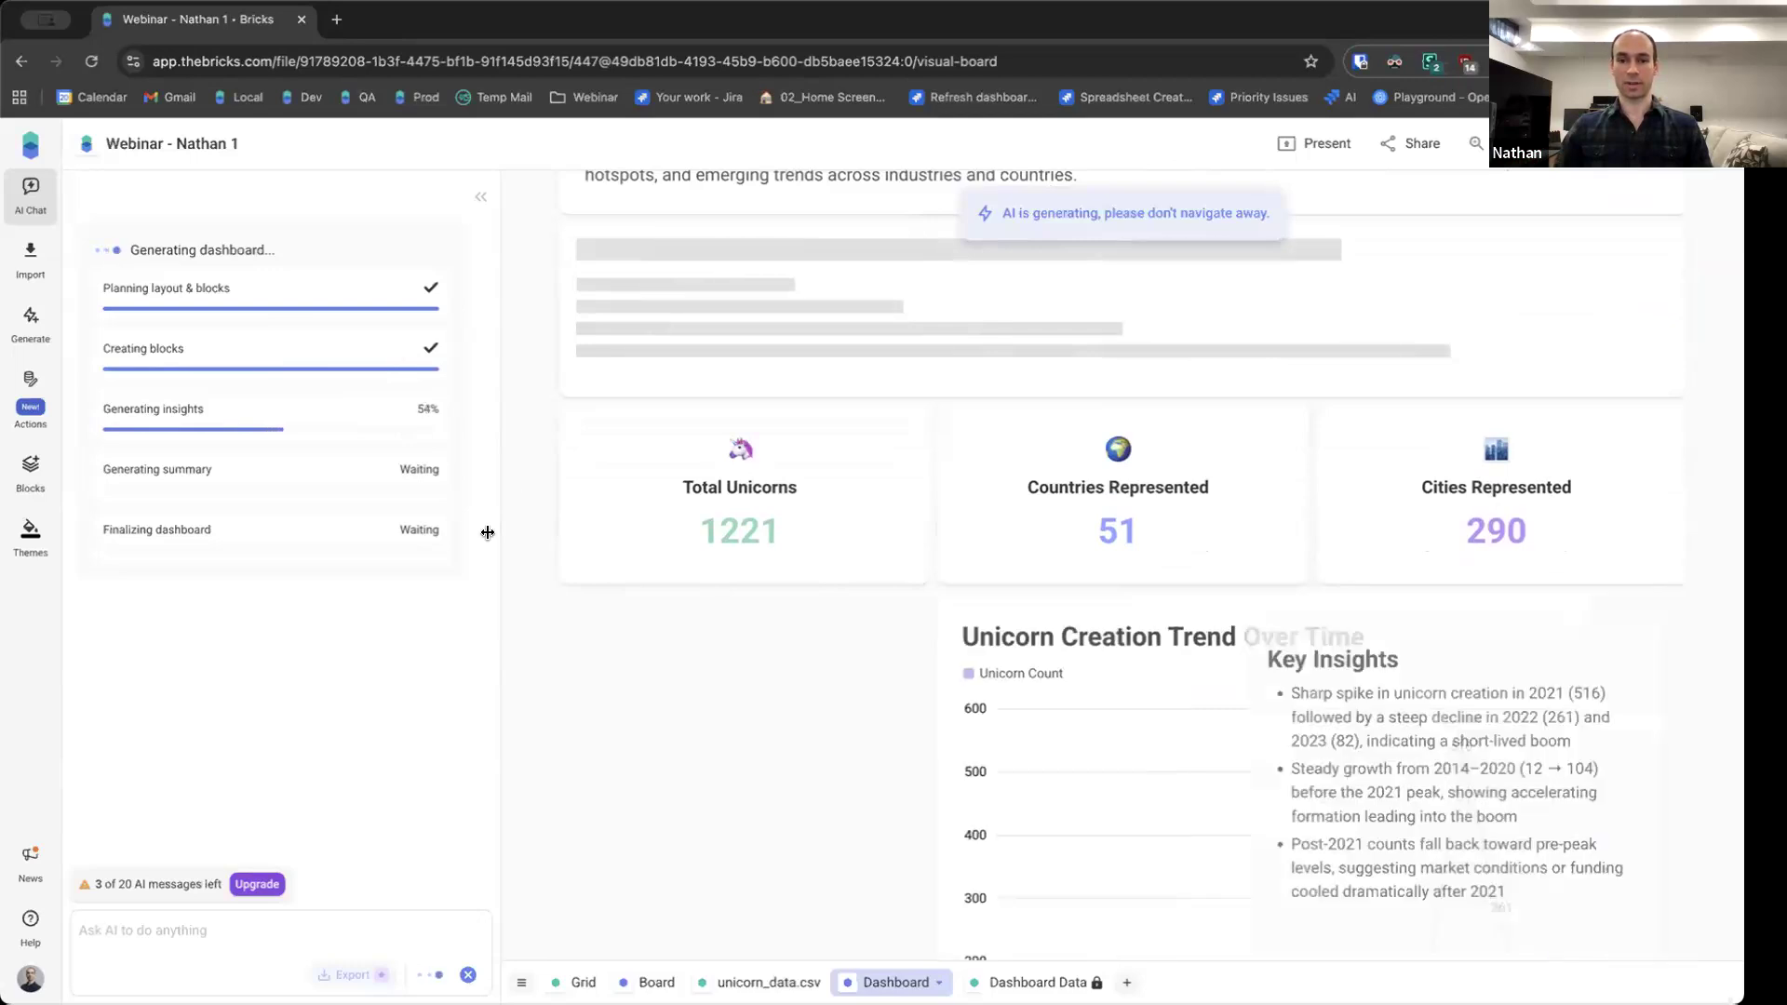
scroll(1299, 633, down, 1)
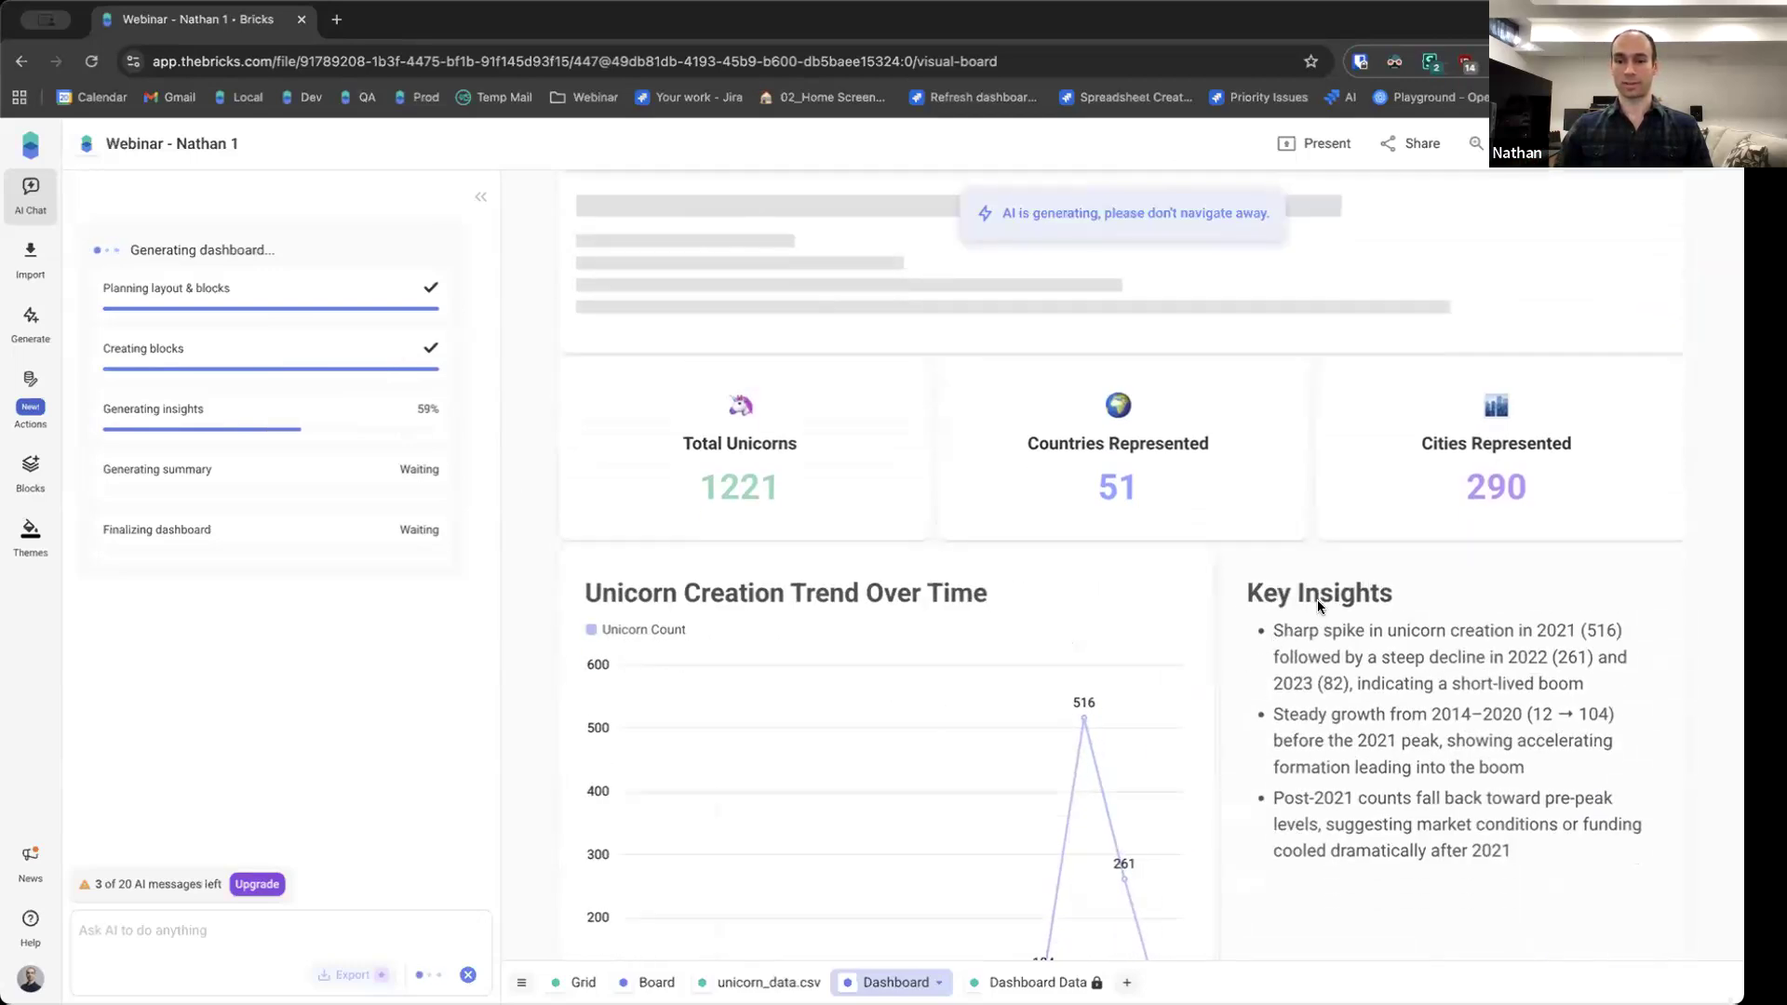
scroll(550, 538, down, 1)
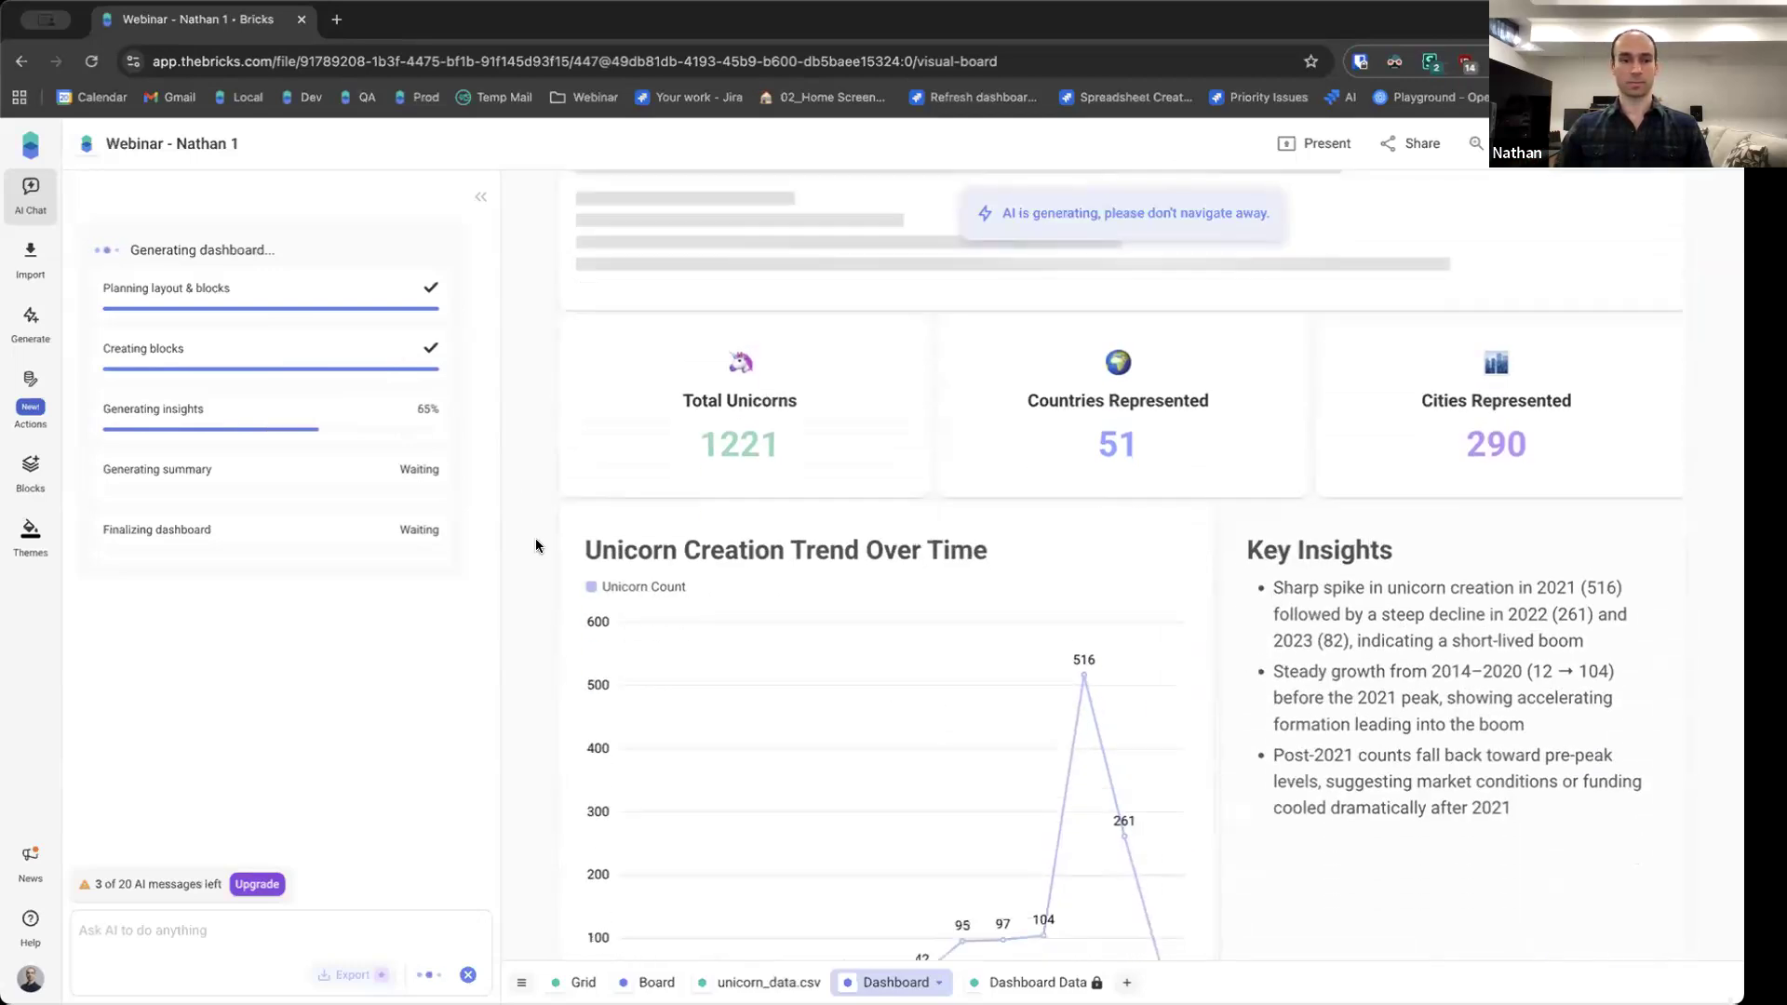
Review the dashboard's Overall Insights and its trend, top 10 countries and top 10 cities charts
scroll(566, 539, up, 5)
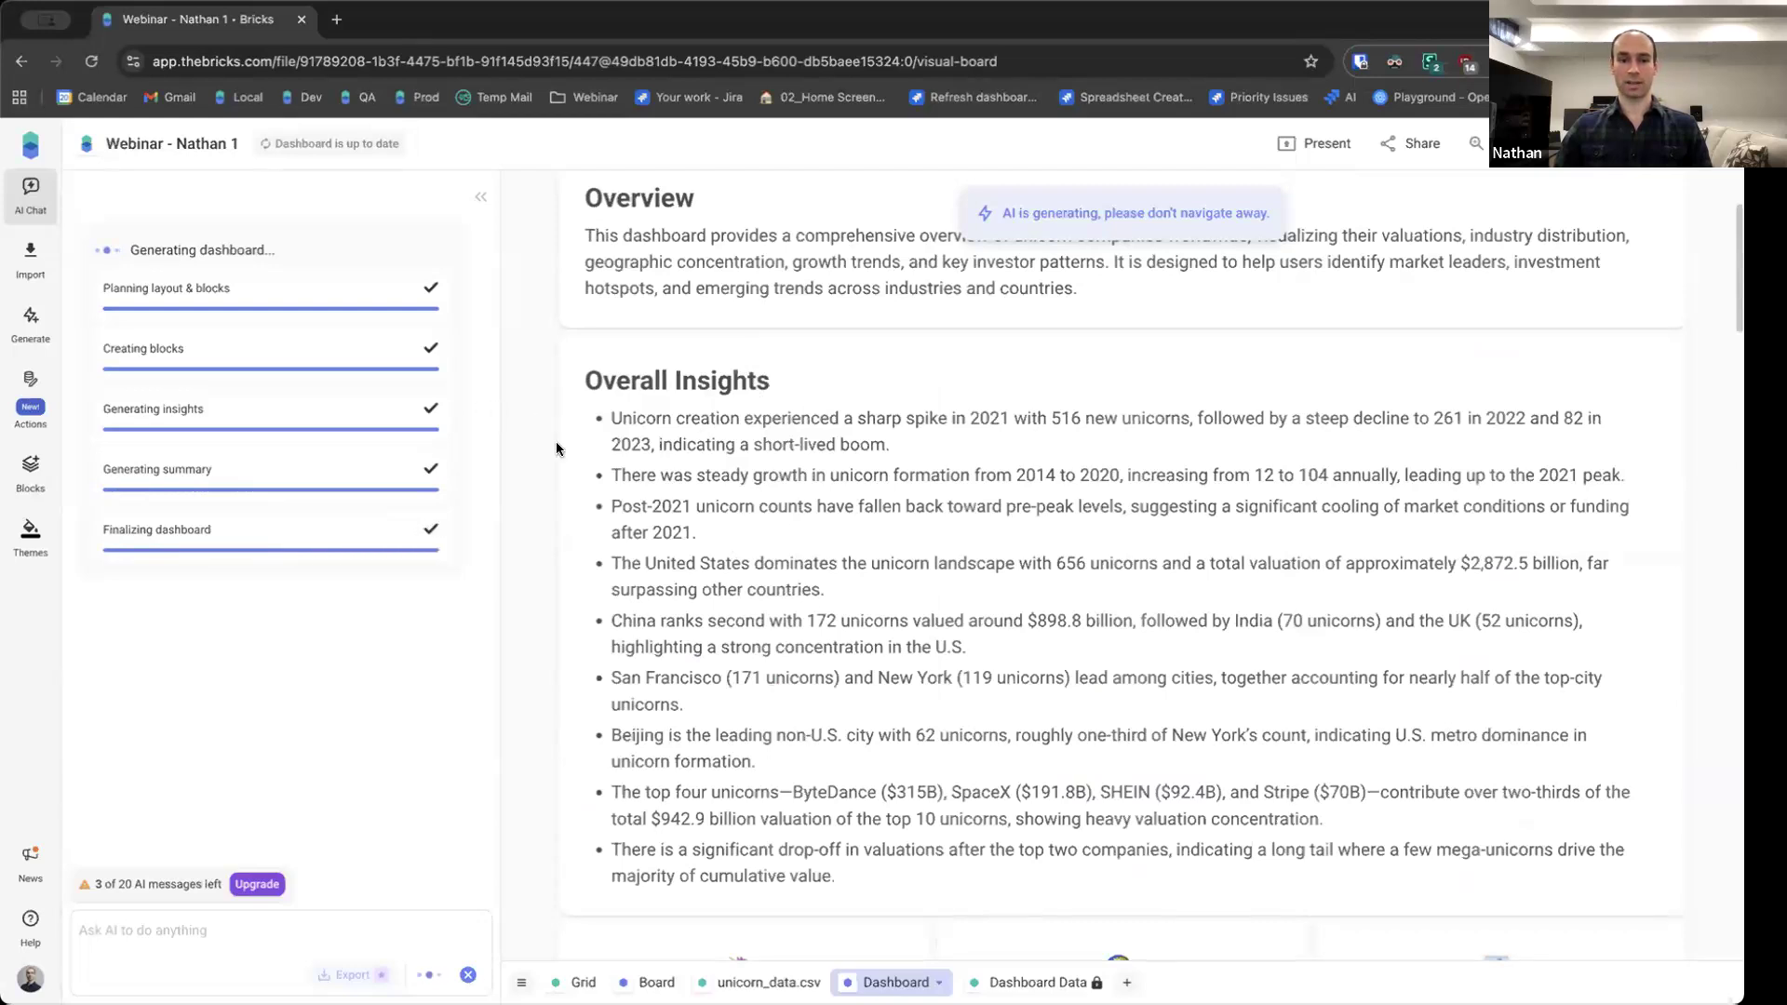
scroll(533, 443, down, 5)
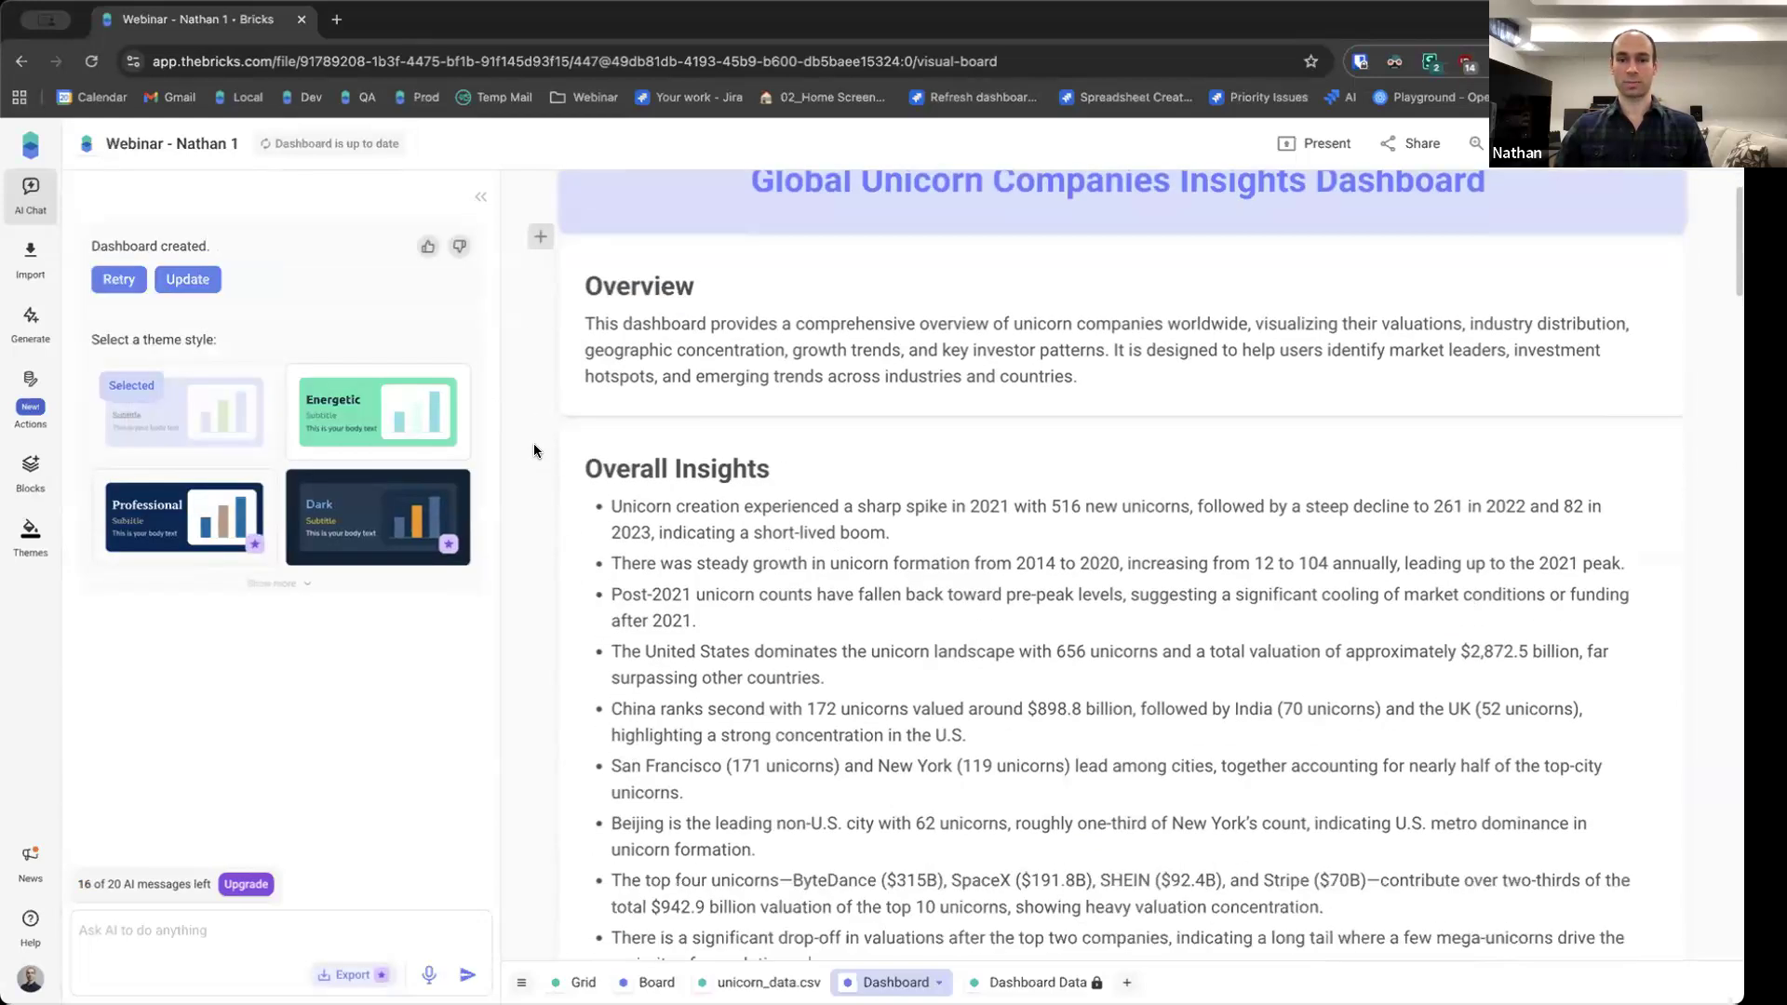
scroll(525, 452, down, 4)
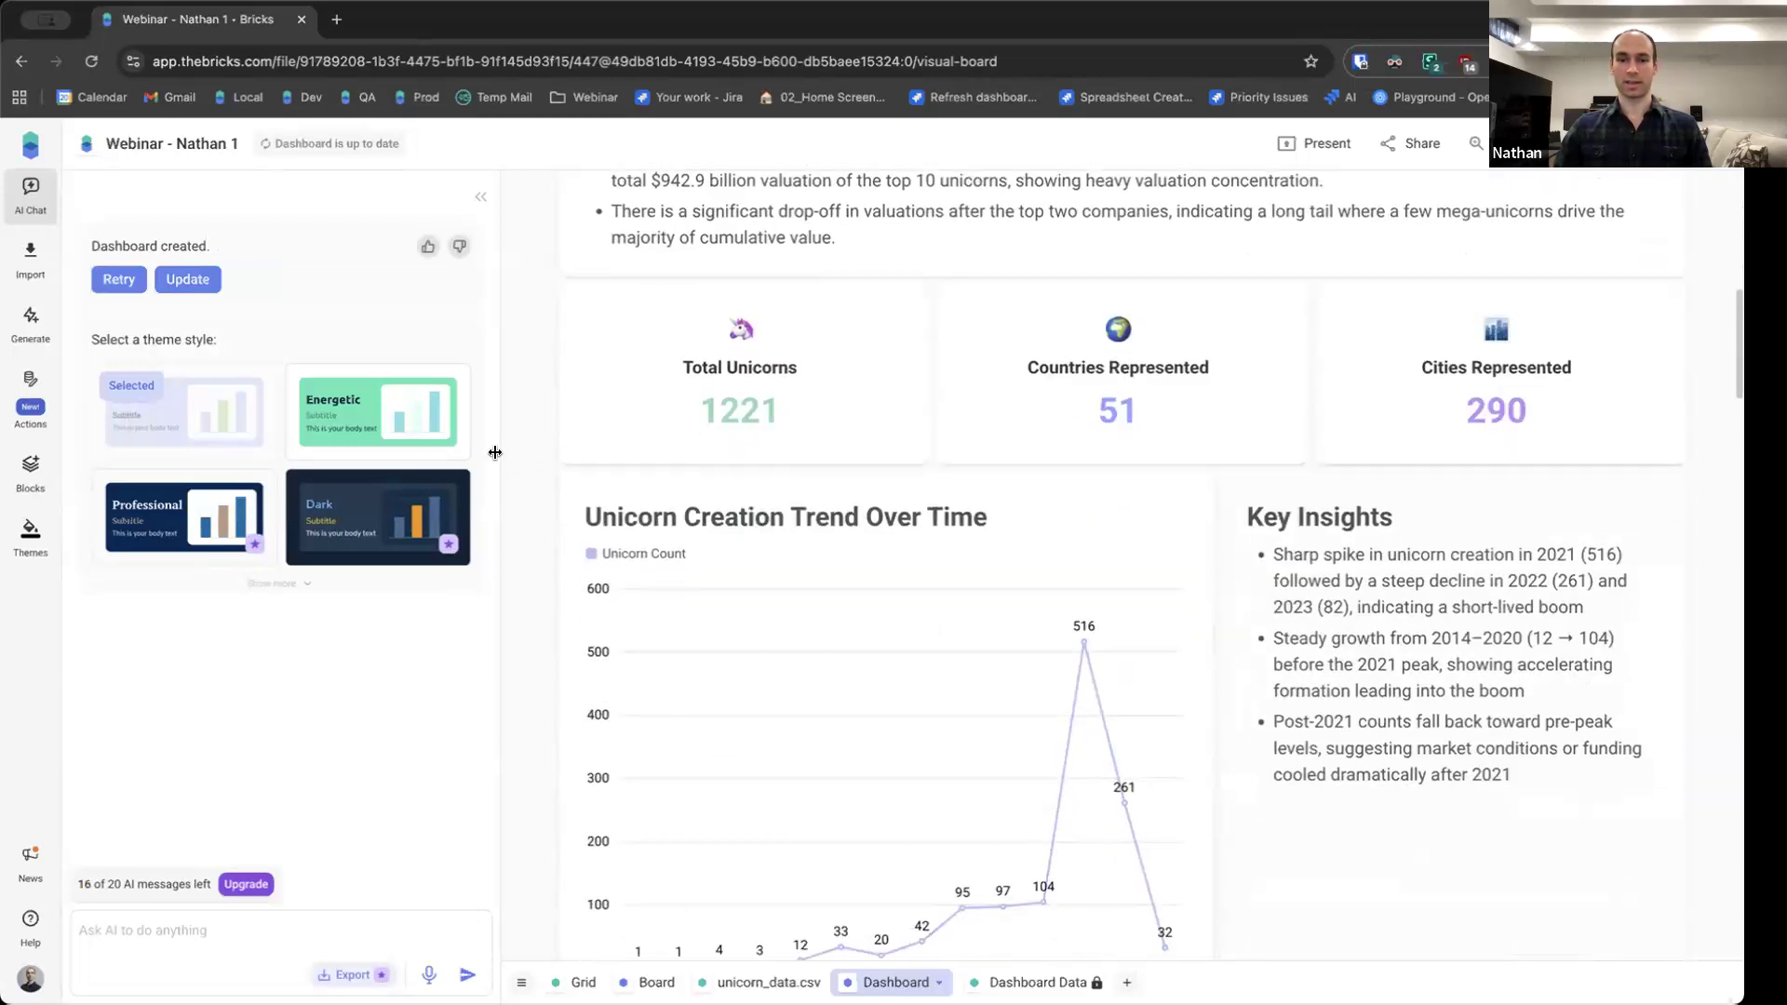
scroll(514, 495, down, 6)
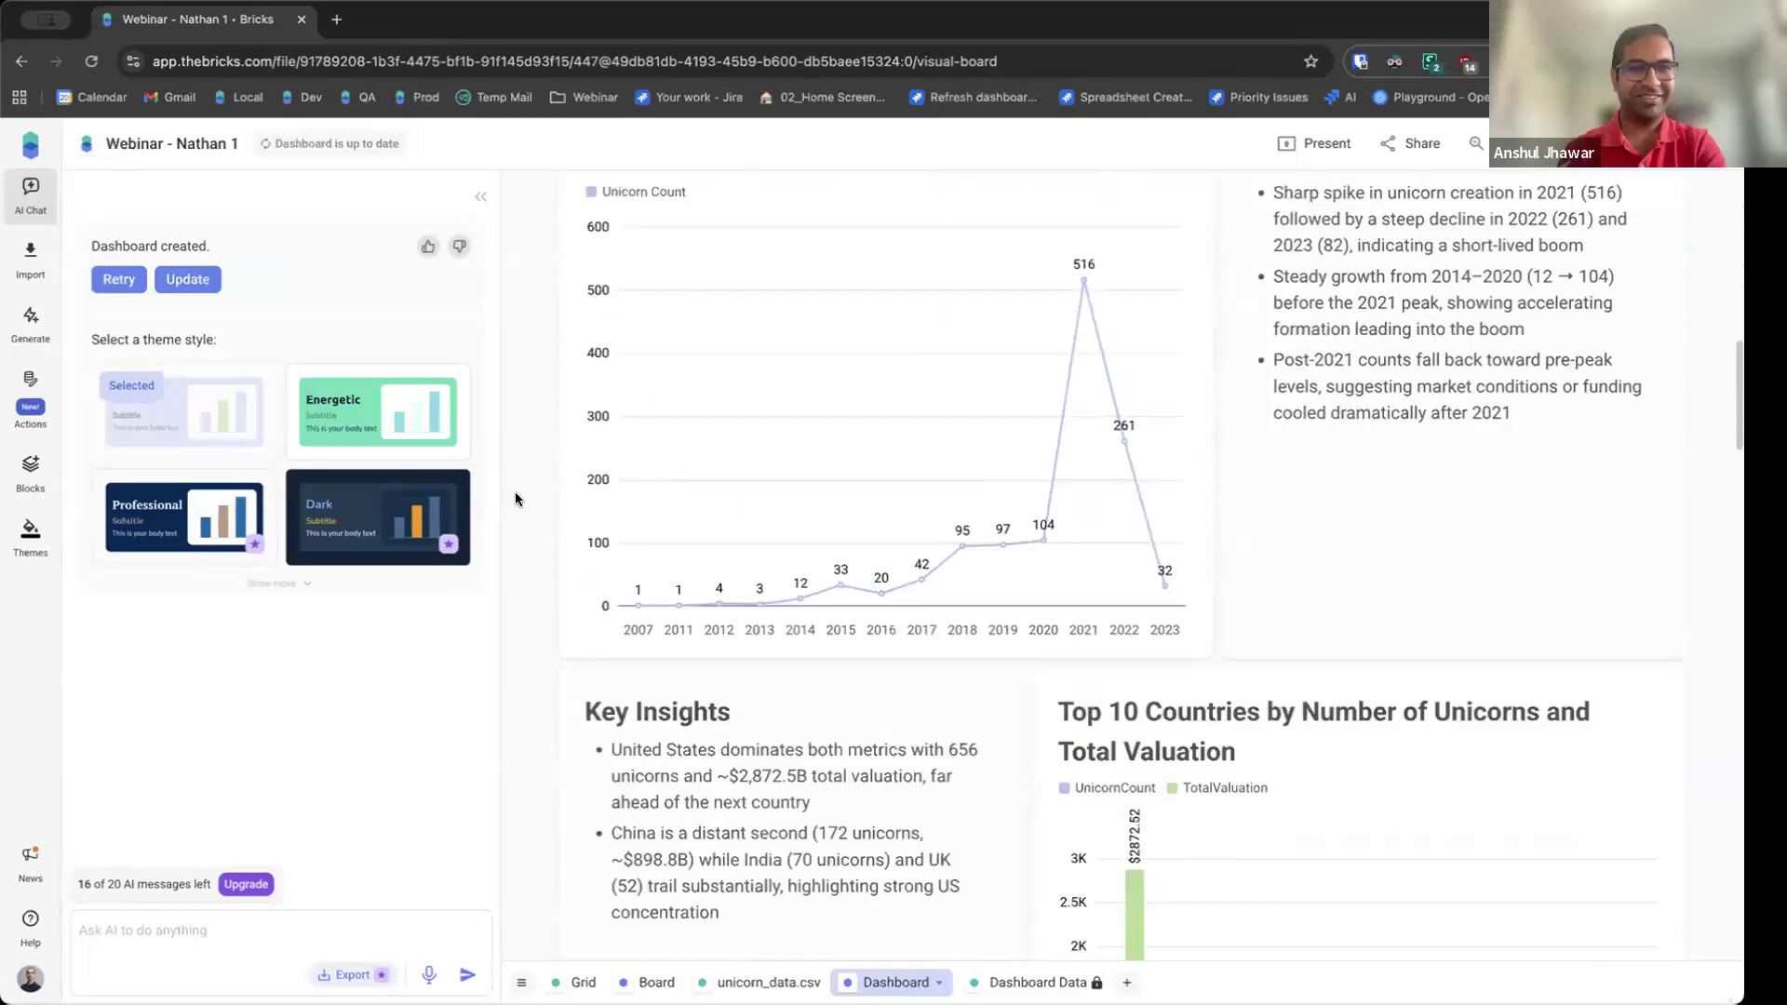
scroll(515, 498, down, 8)
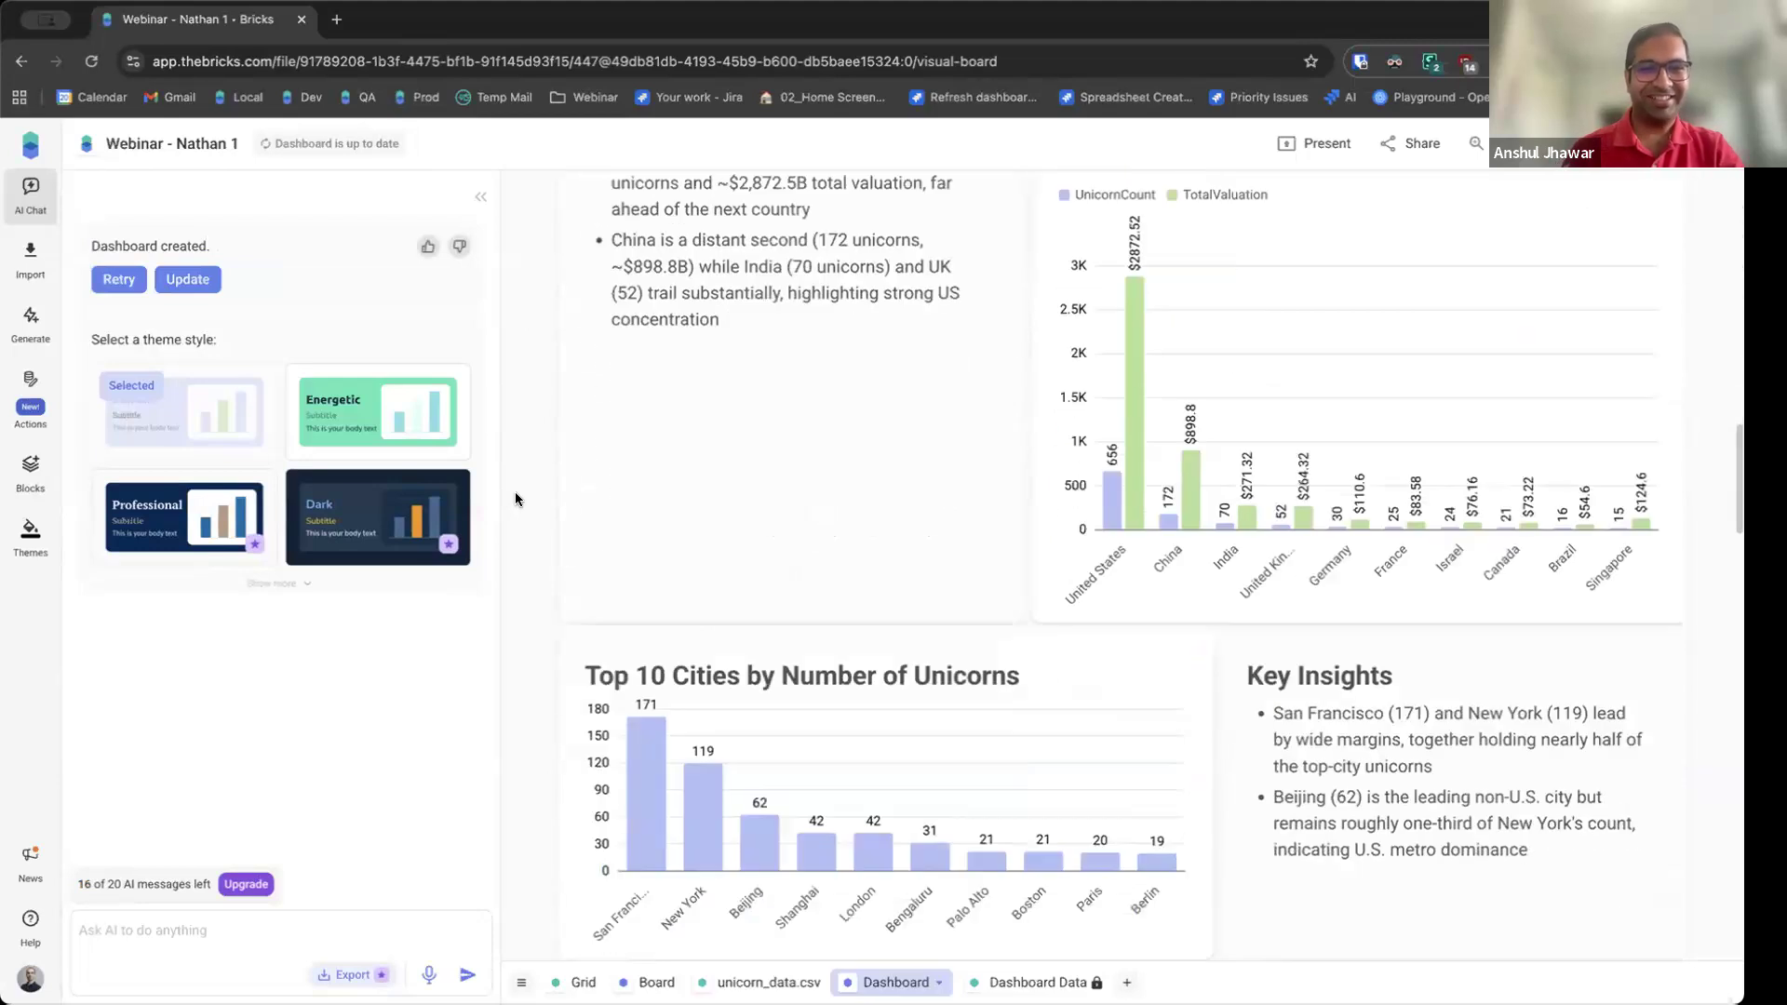
Review the dashboard's remaining valuation, industry and investor charts and its TopInvestorsSummary and RecentUnicorns tables
scroll(515, 499, down, 10)
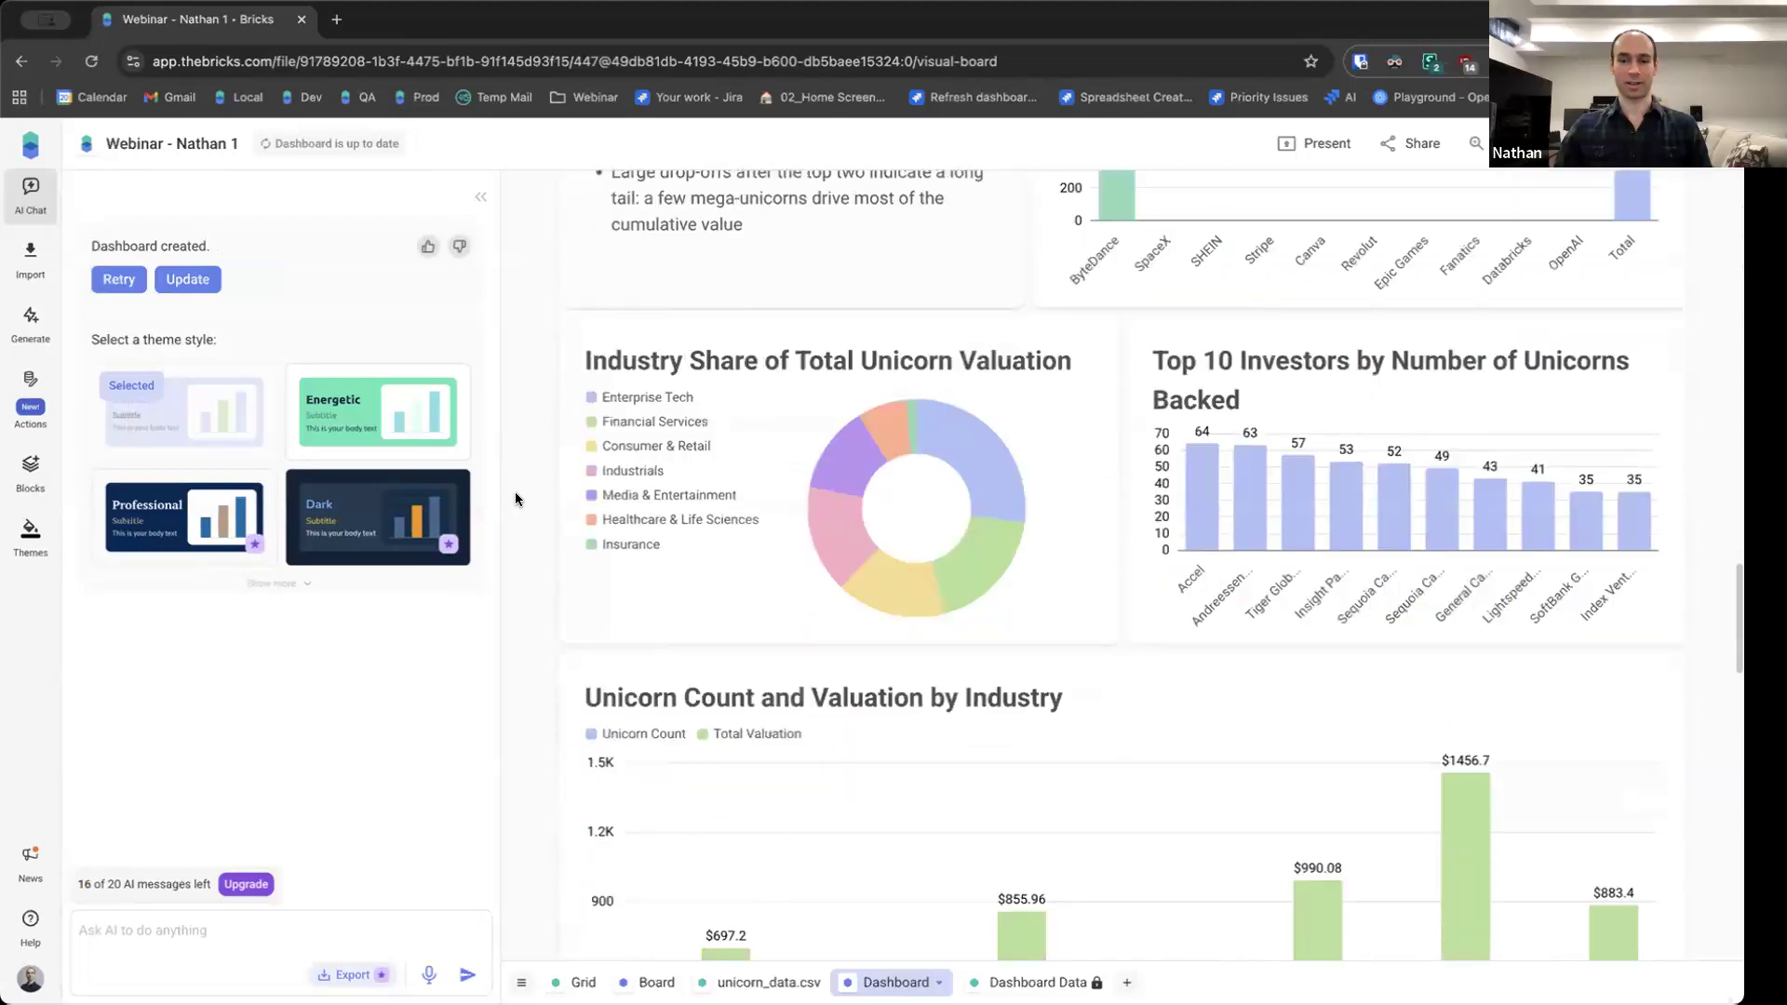
scroll(515, 499, down, 12)
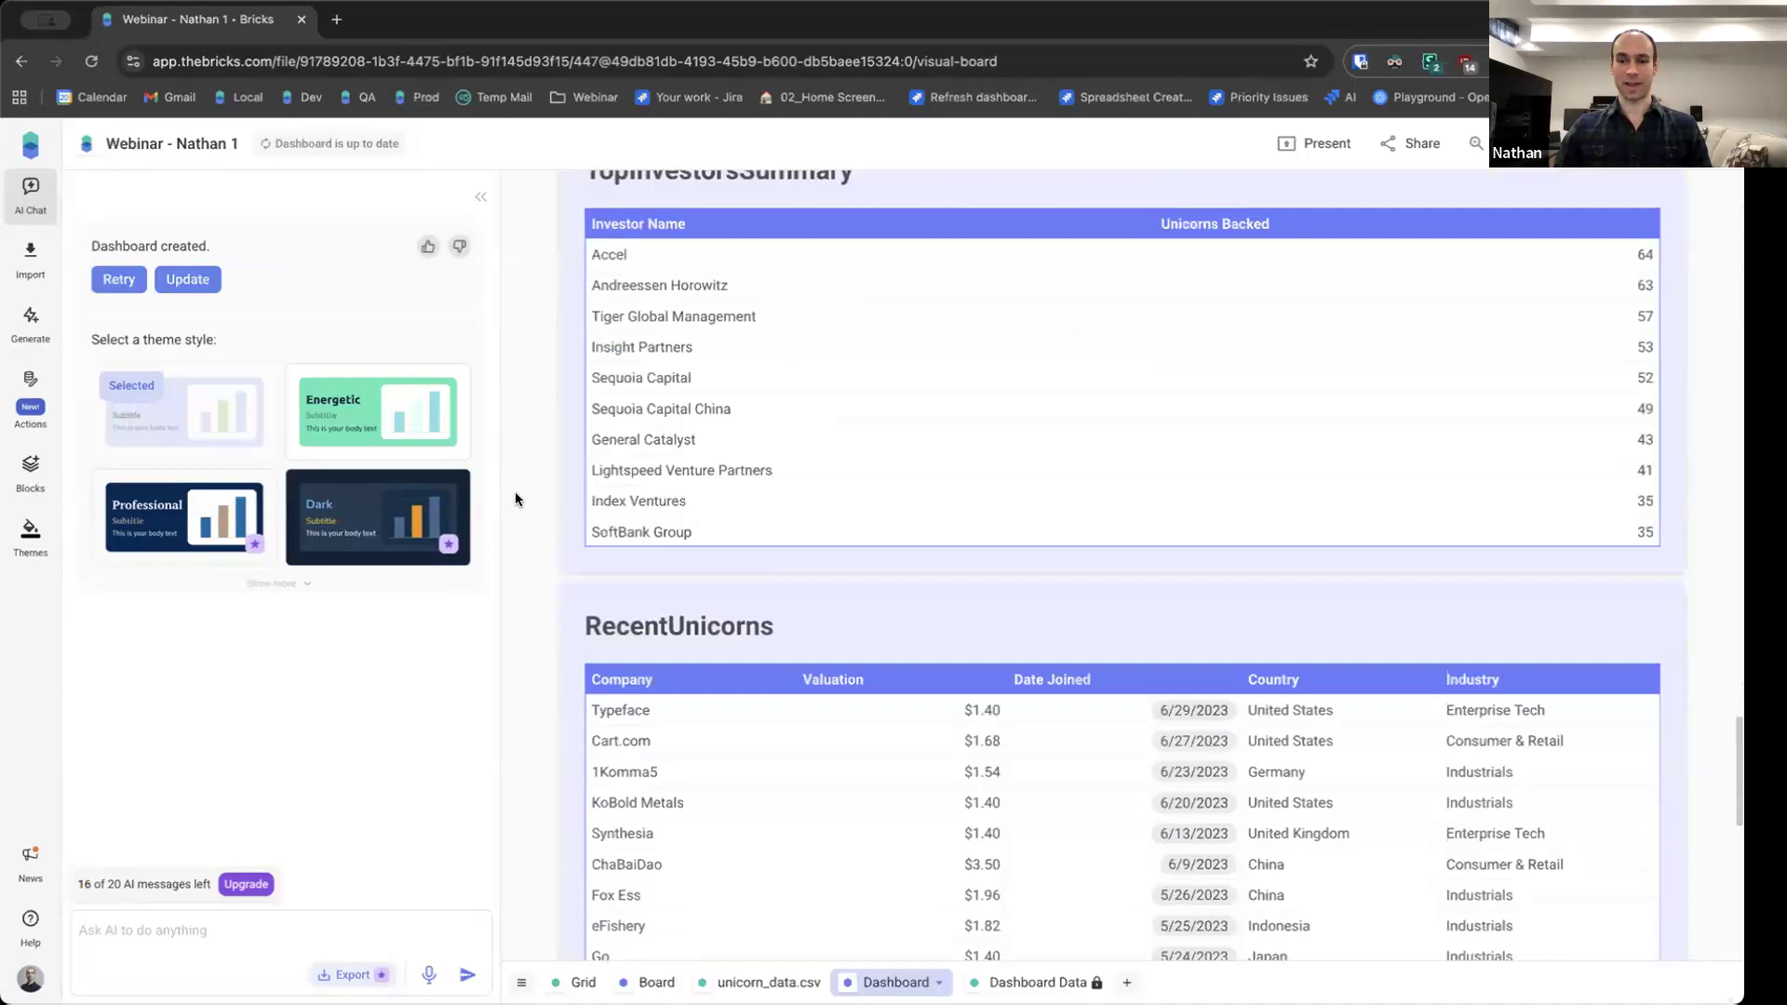
scroll(516, 499, down, 3)
scroll(518, 495, up, 6)
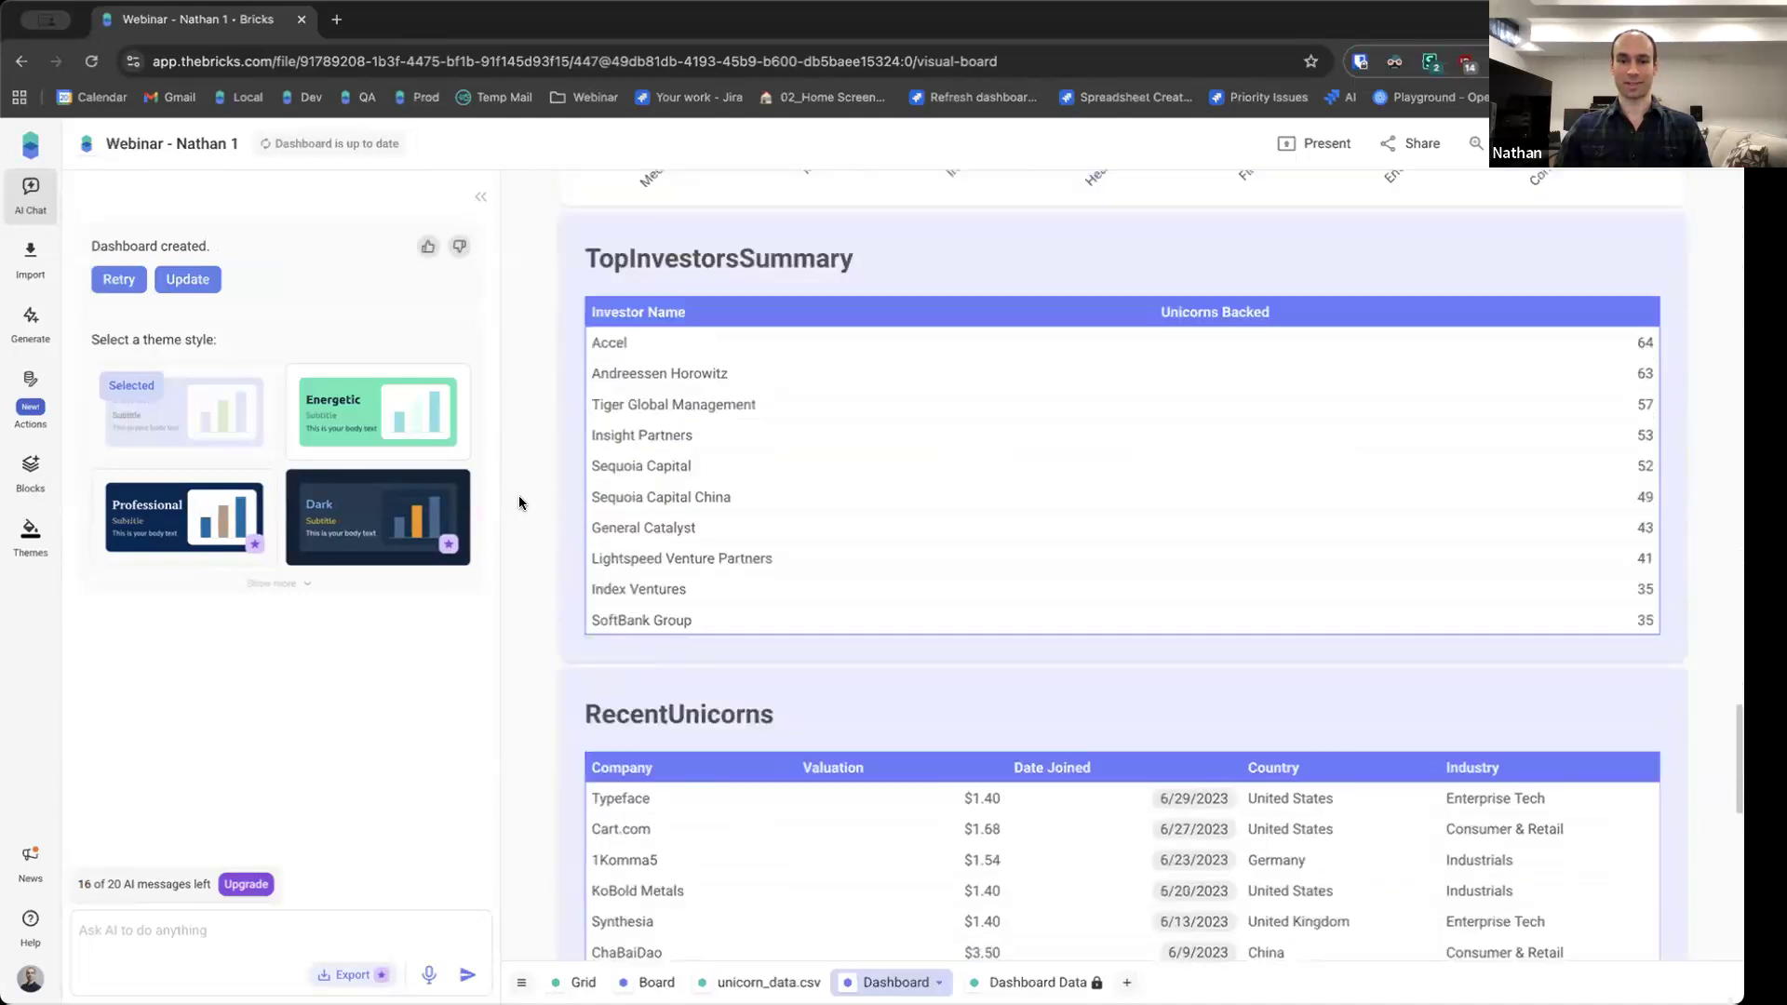
scroll(519, 503, up, 18)
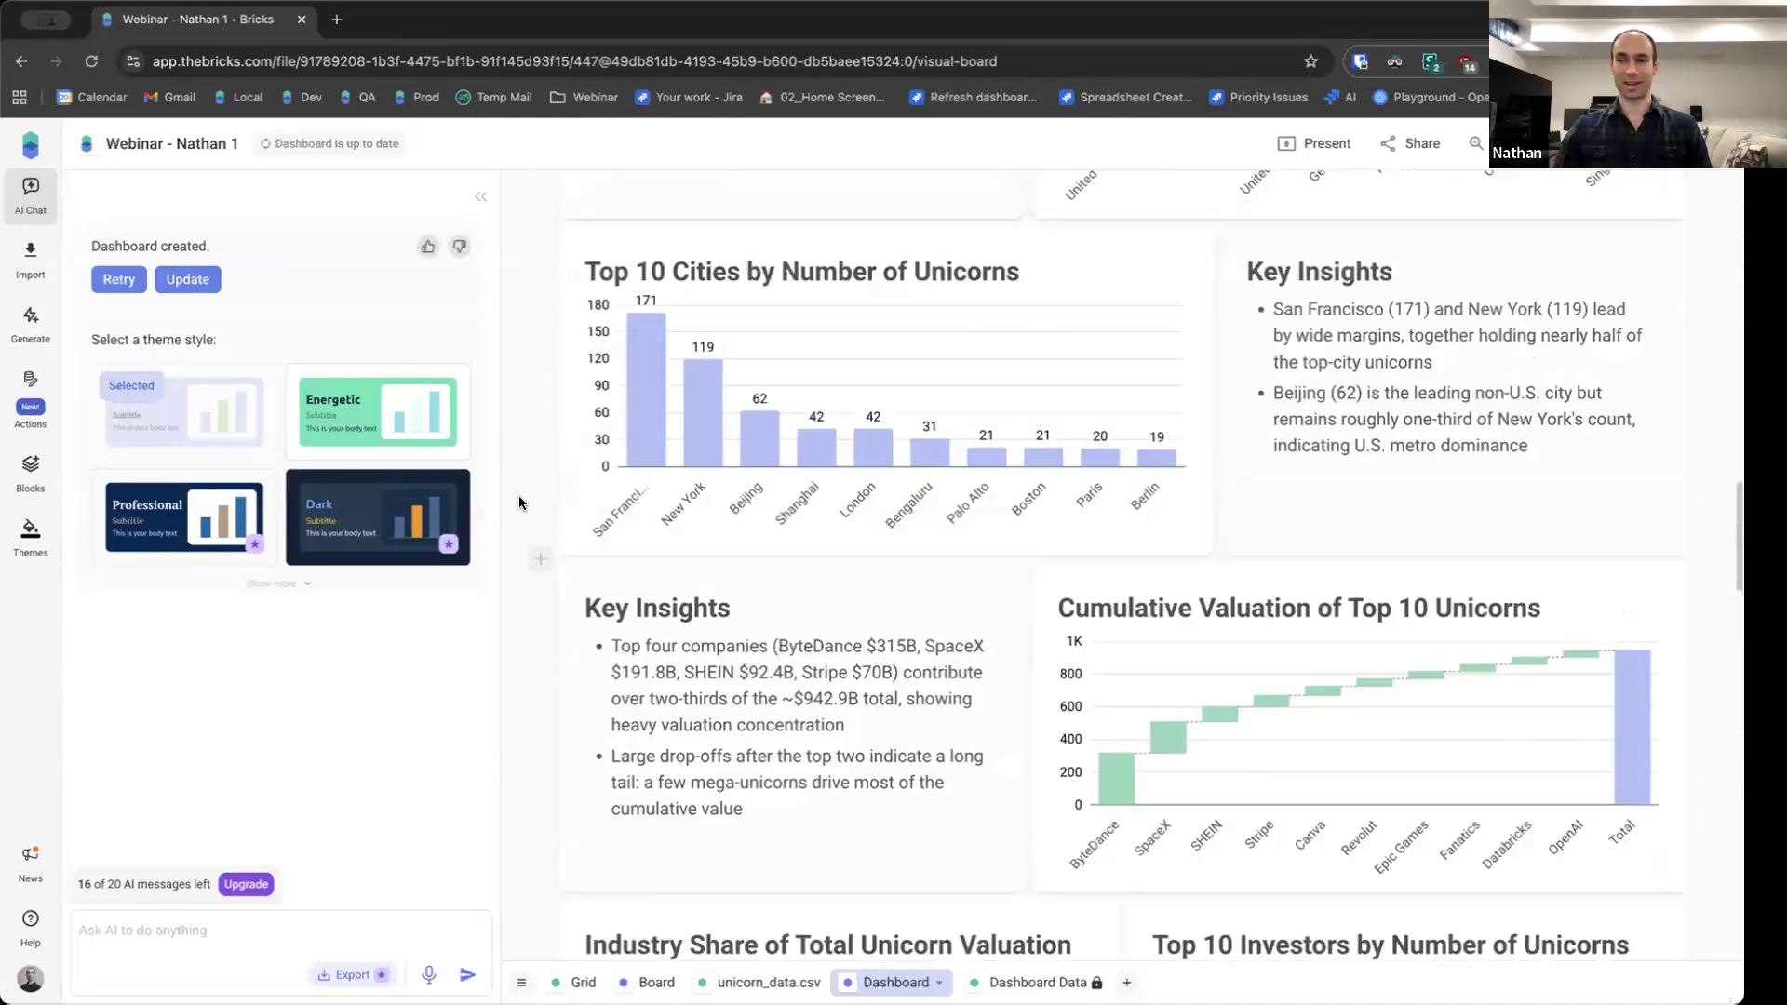
scroll(522, 503, up, 15)
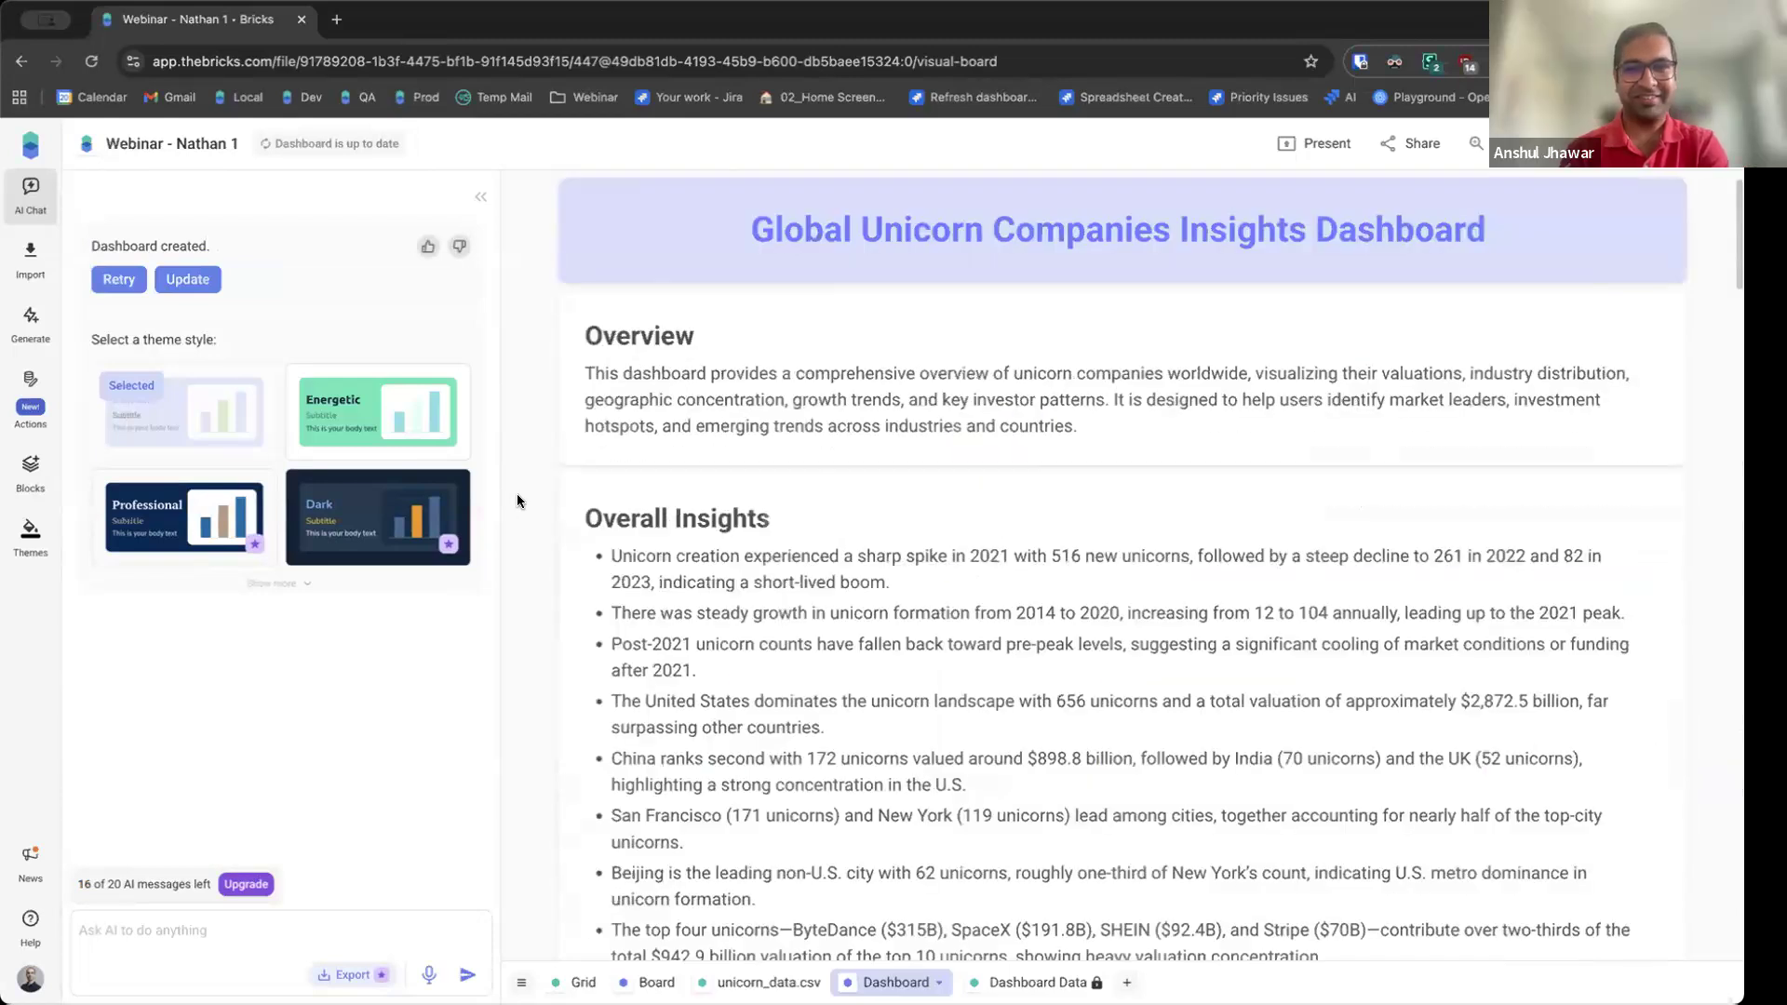
scroll(517, 501, up, 1)
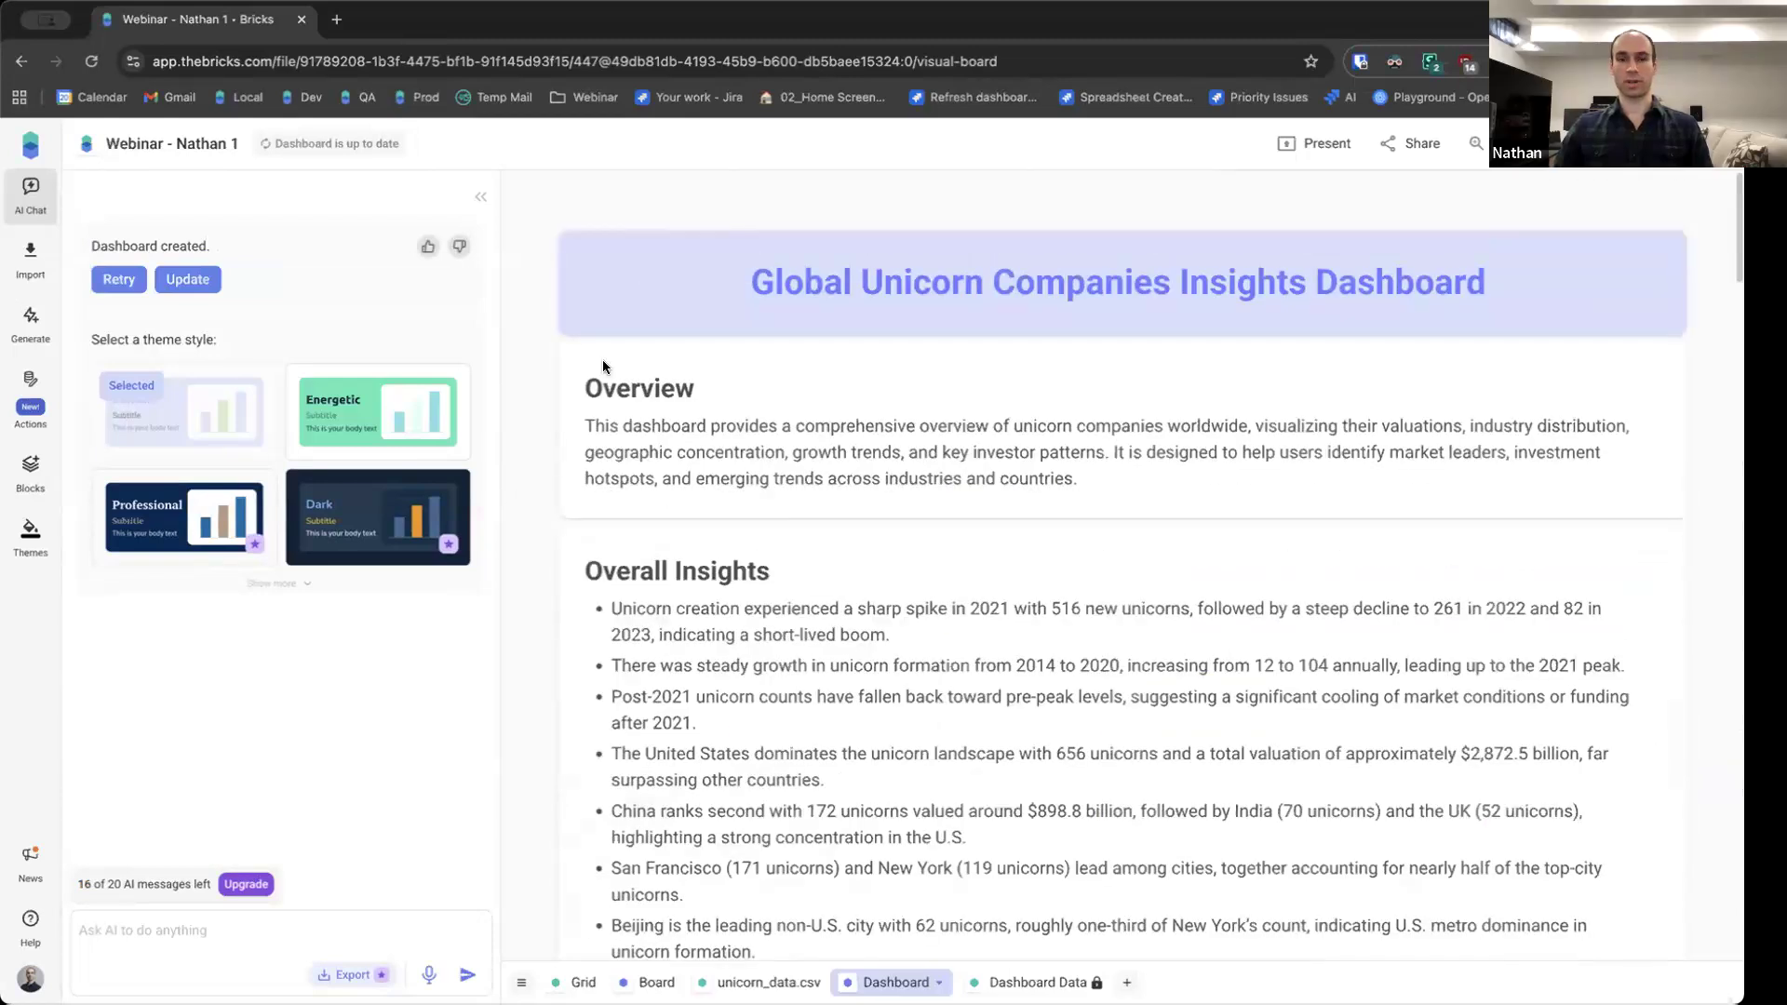
Expand the theme styles, try Energetic, Dark and Professional on the dashboard, and apply the Business theme
mouse_move(533, 351)
click(275, 593)
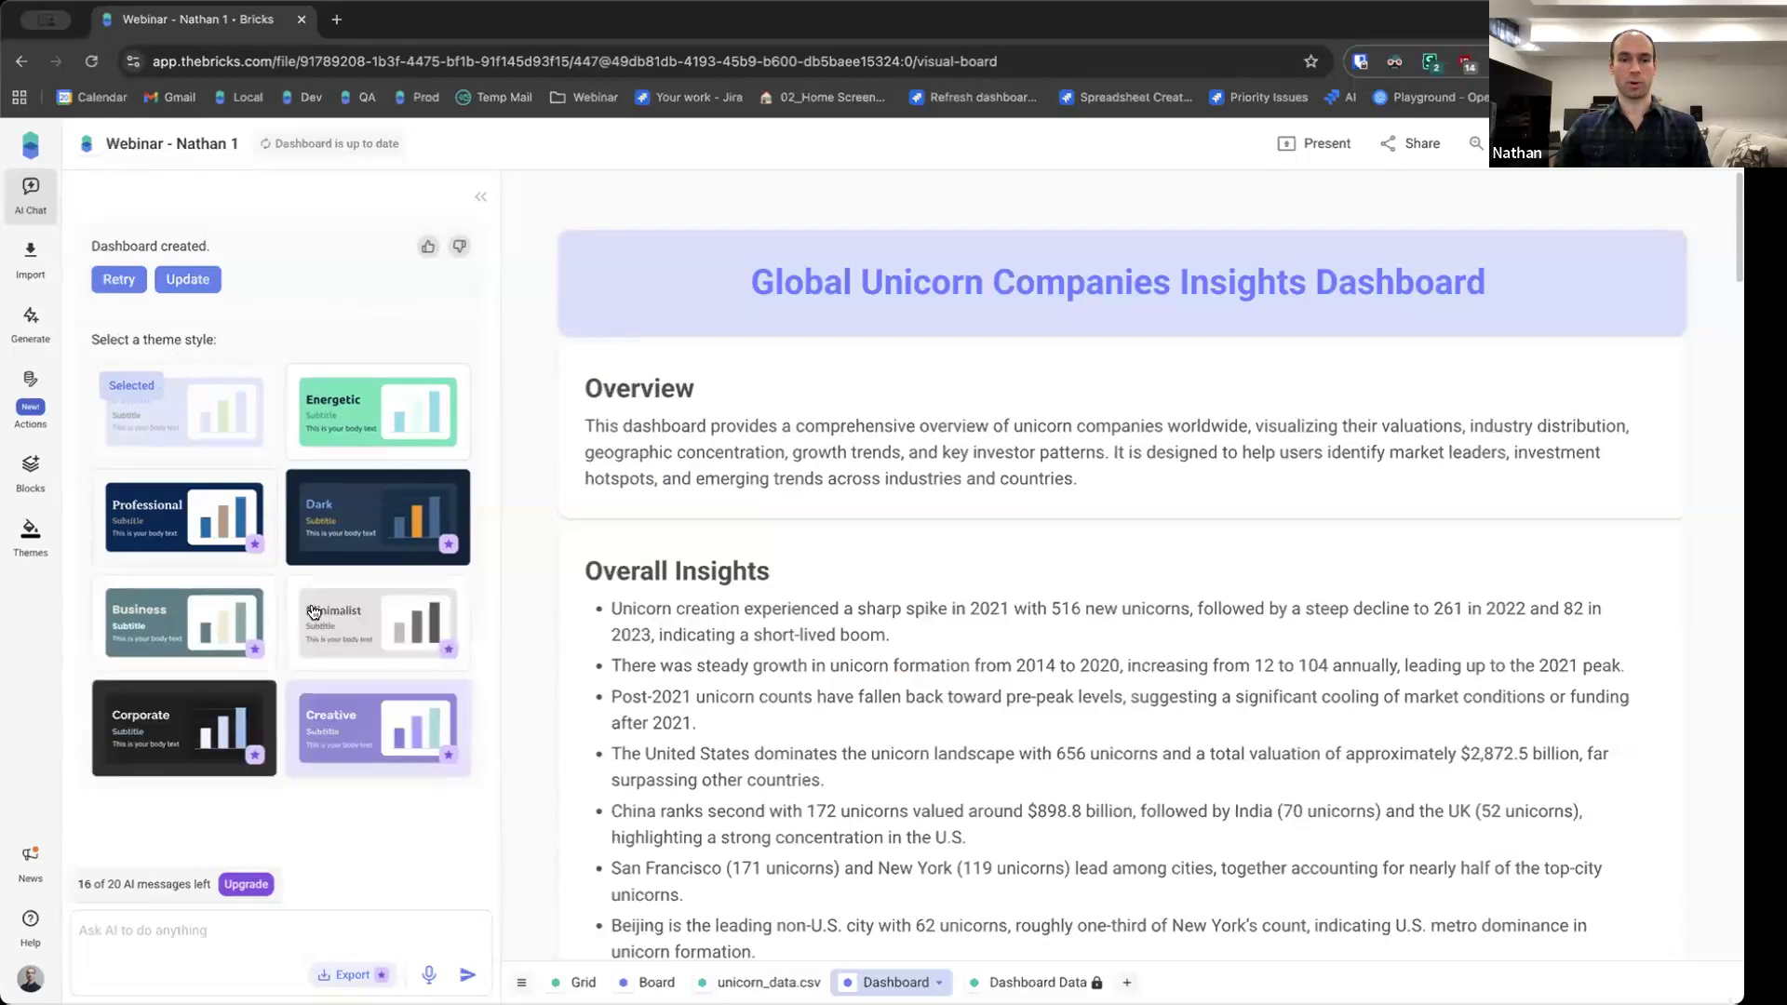
click(337, 416)
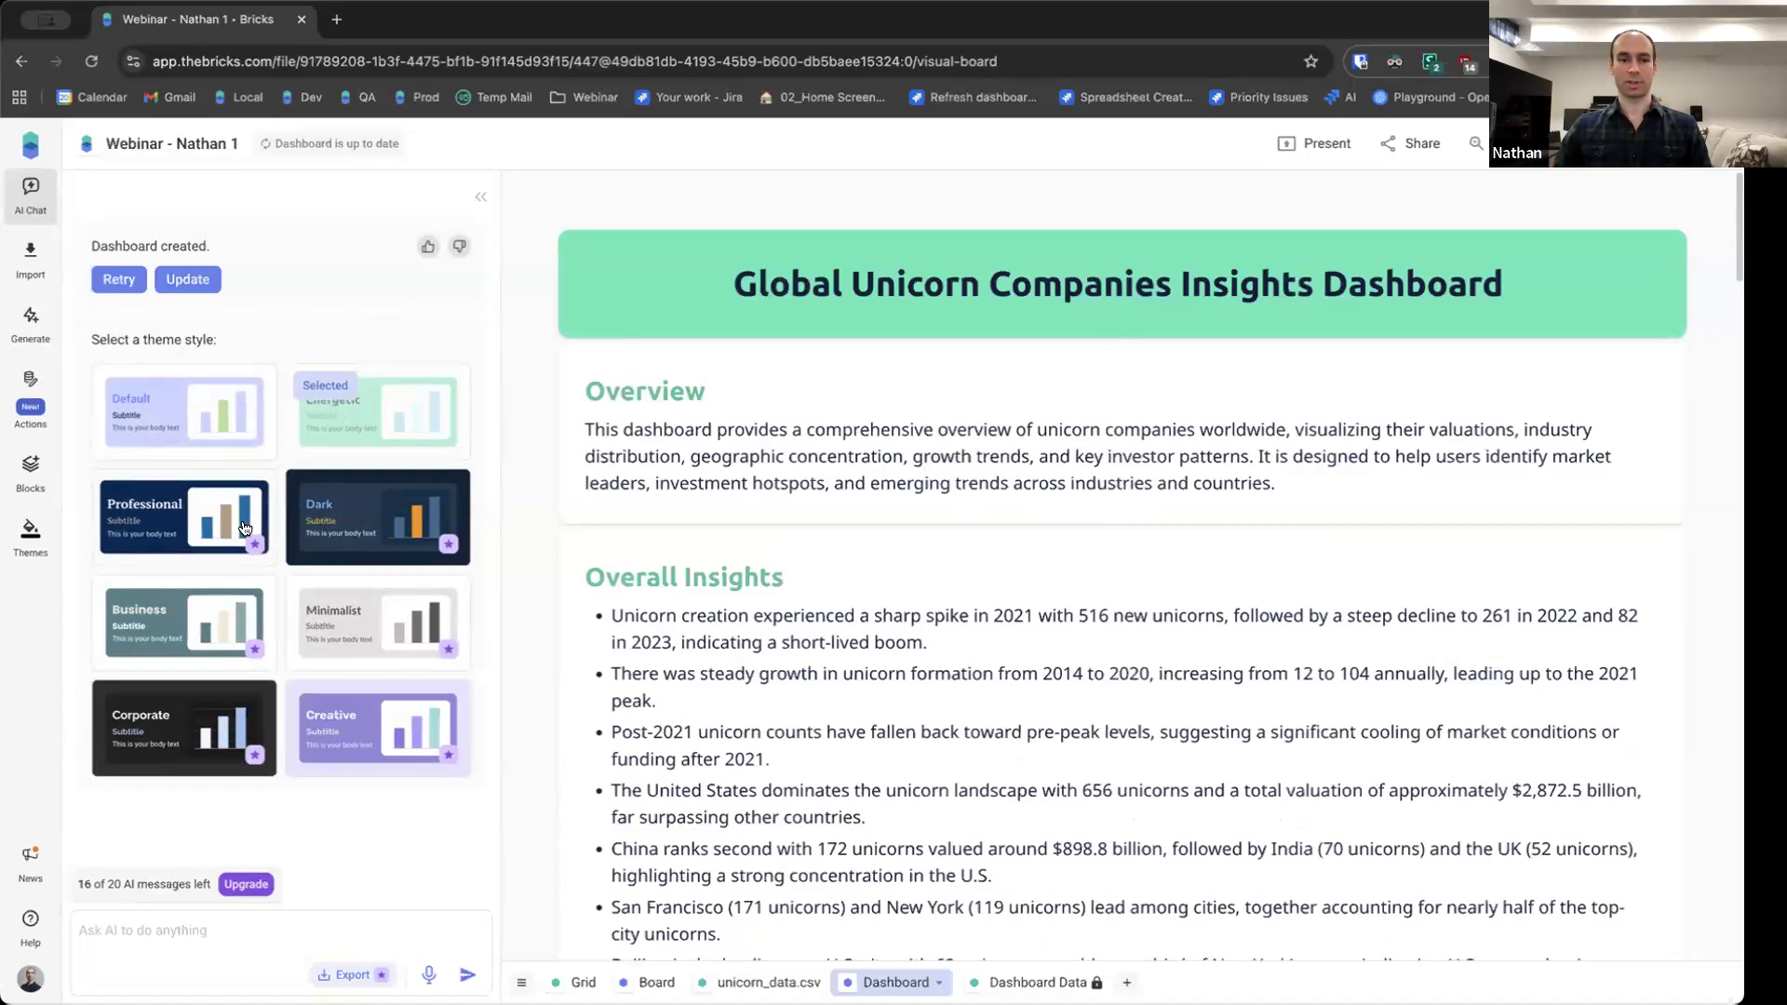
click(342, 527)
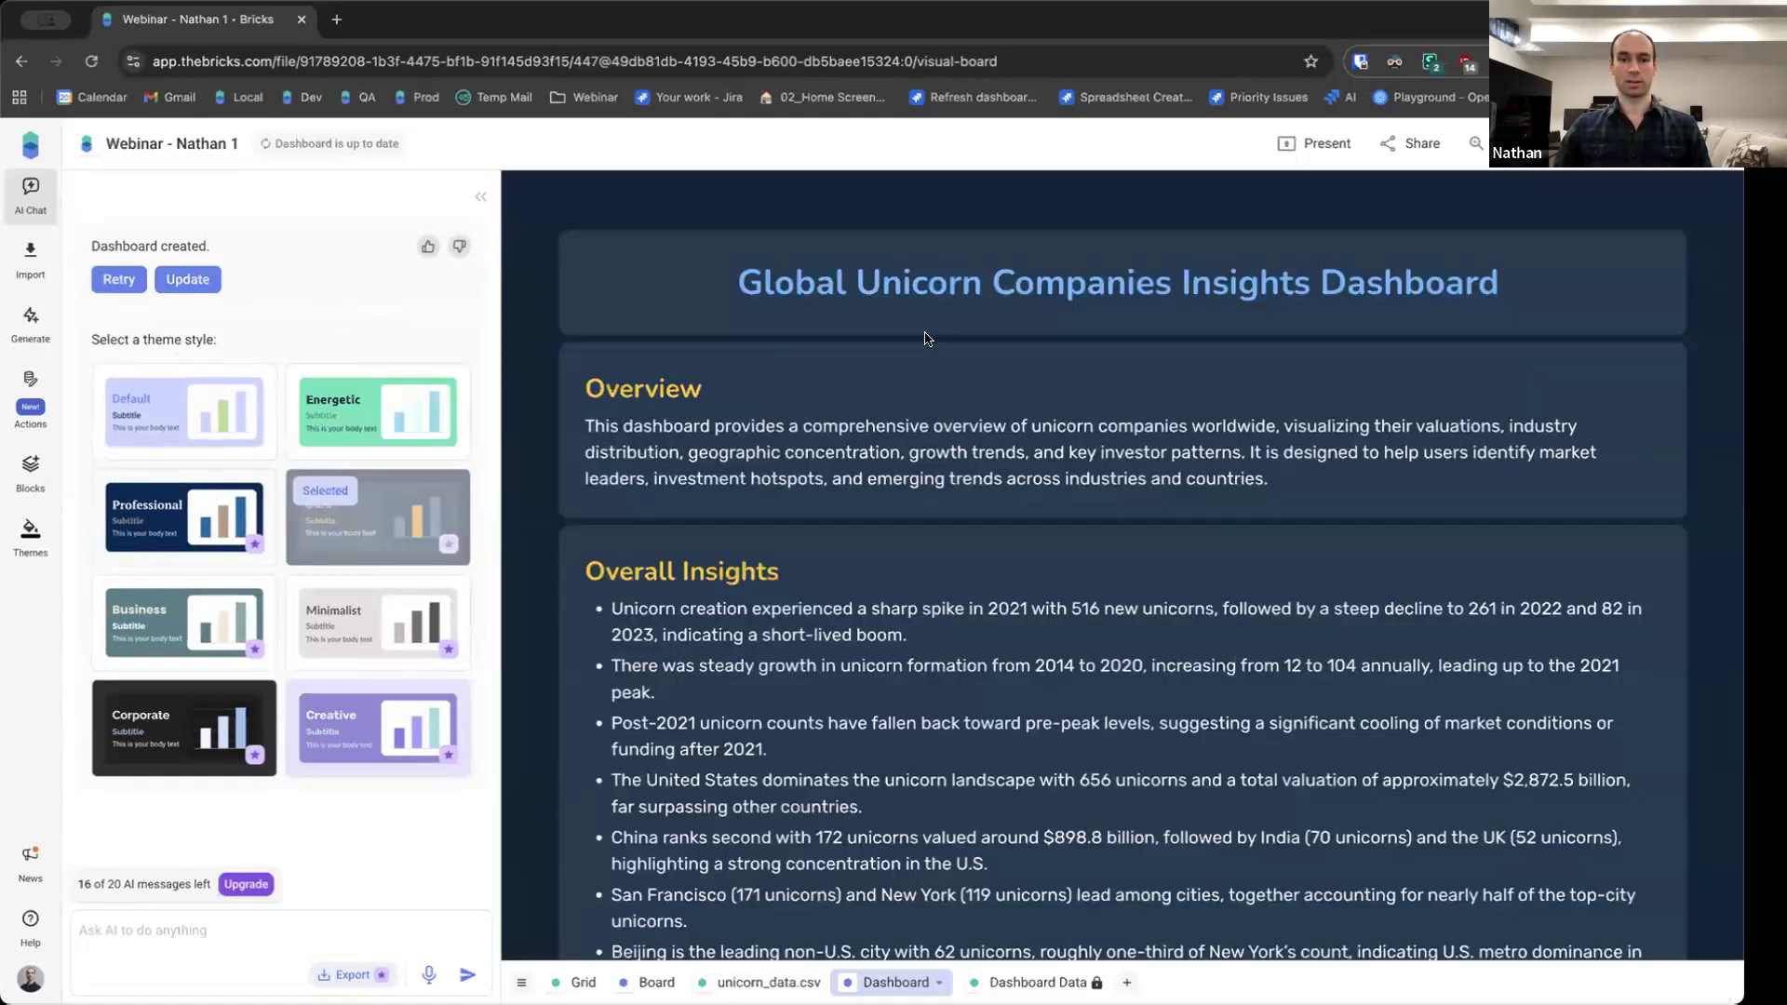
click(128, 740)
click(222, 529)
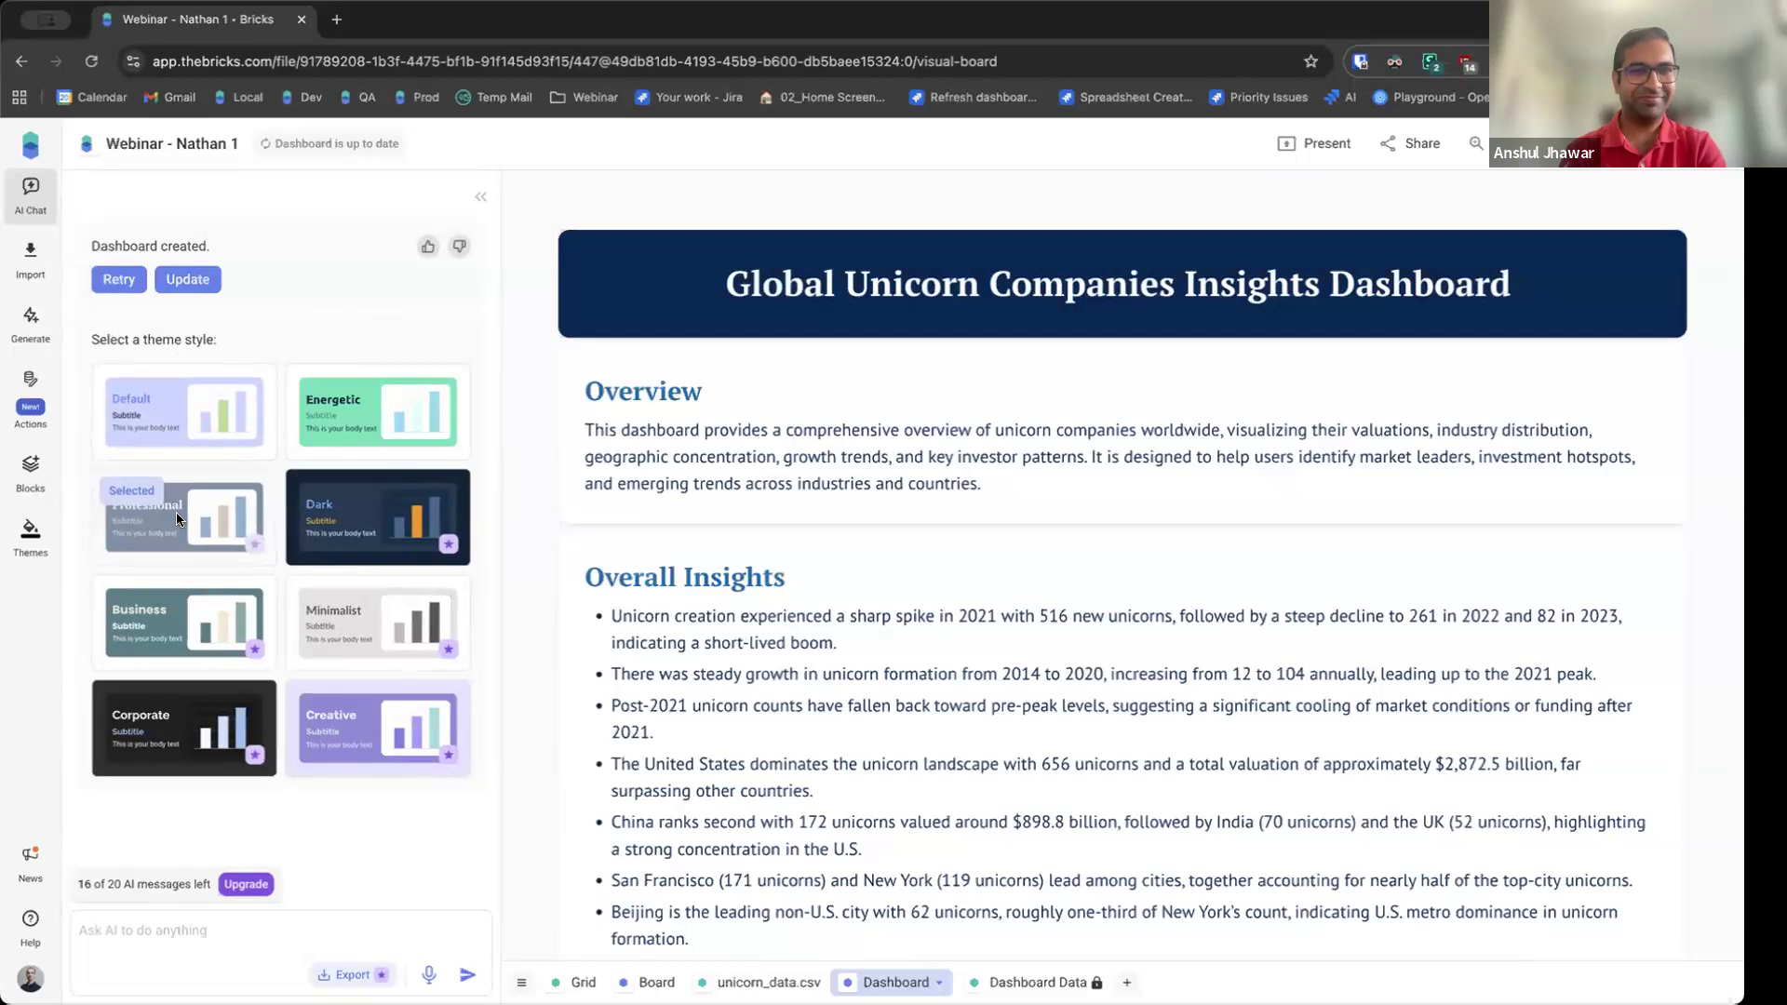
click(160, 629)
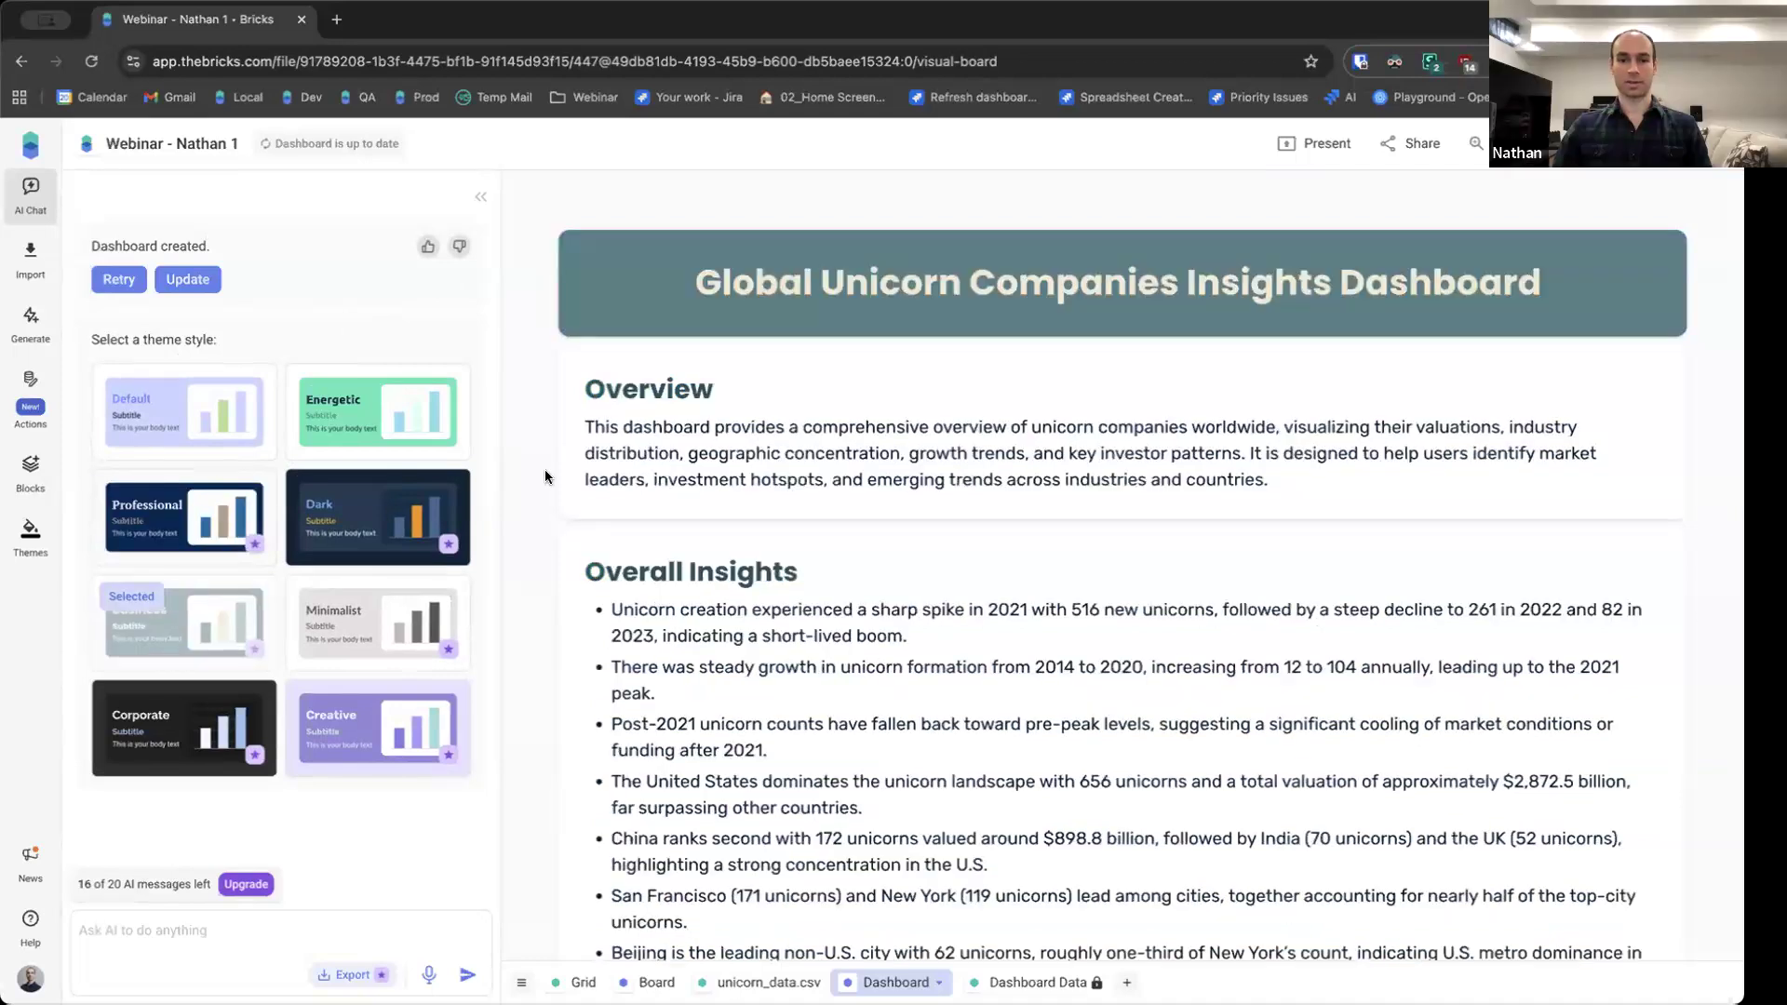
Examine the dashboard in the Business theme, from Overall Insights and summary cards through the country, city, investor and industry charts
scroll(533, 421, down, 5)
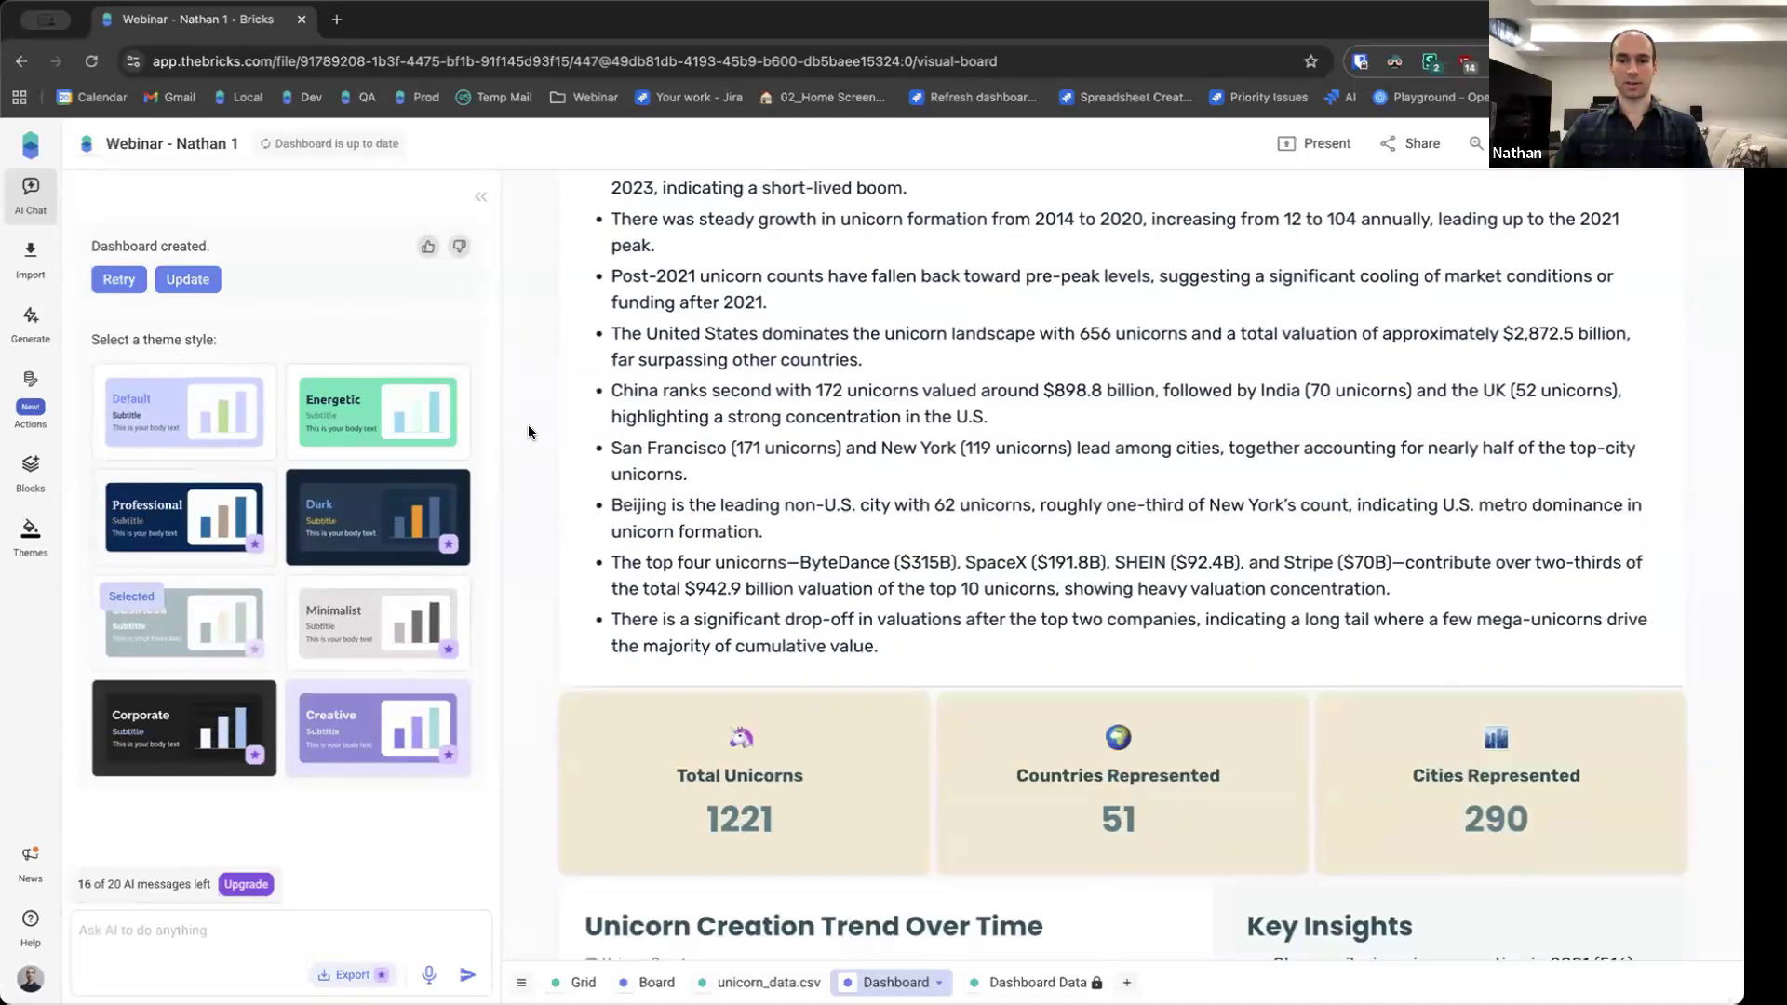
scroll(528, 425, up, 5)
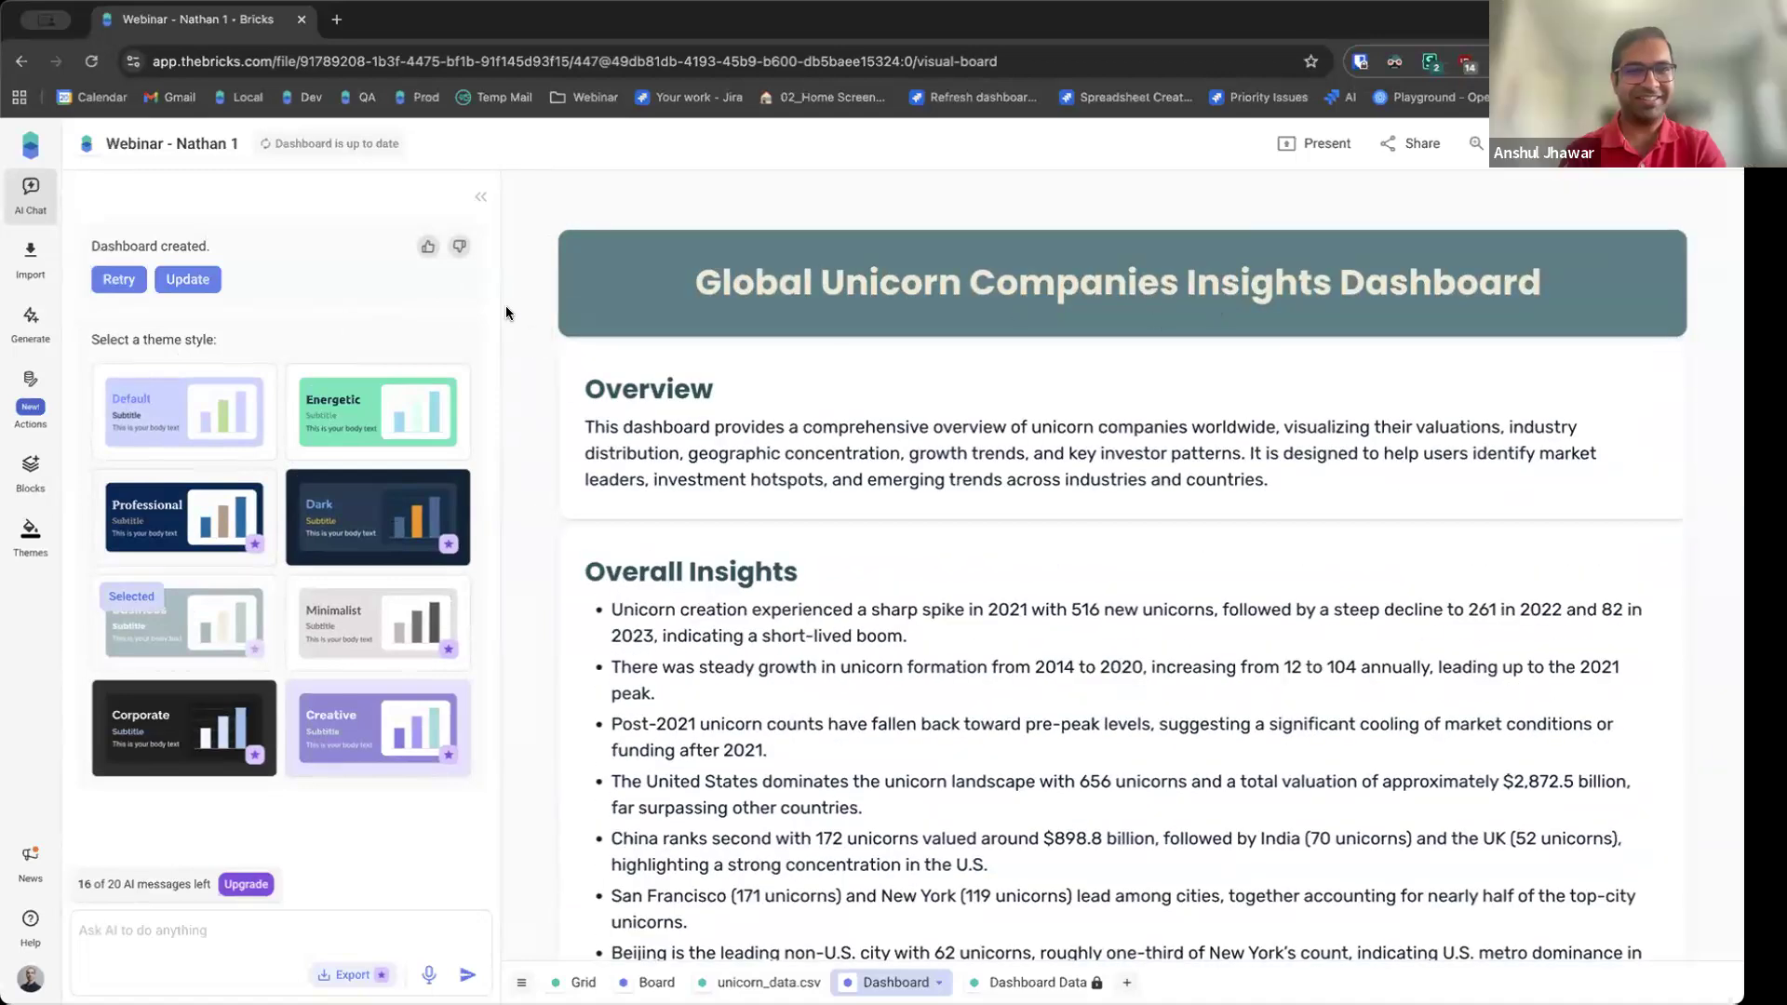
scroll(508, 376, down, 1)
scroll(508, 376, down, 1)
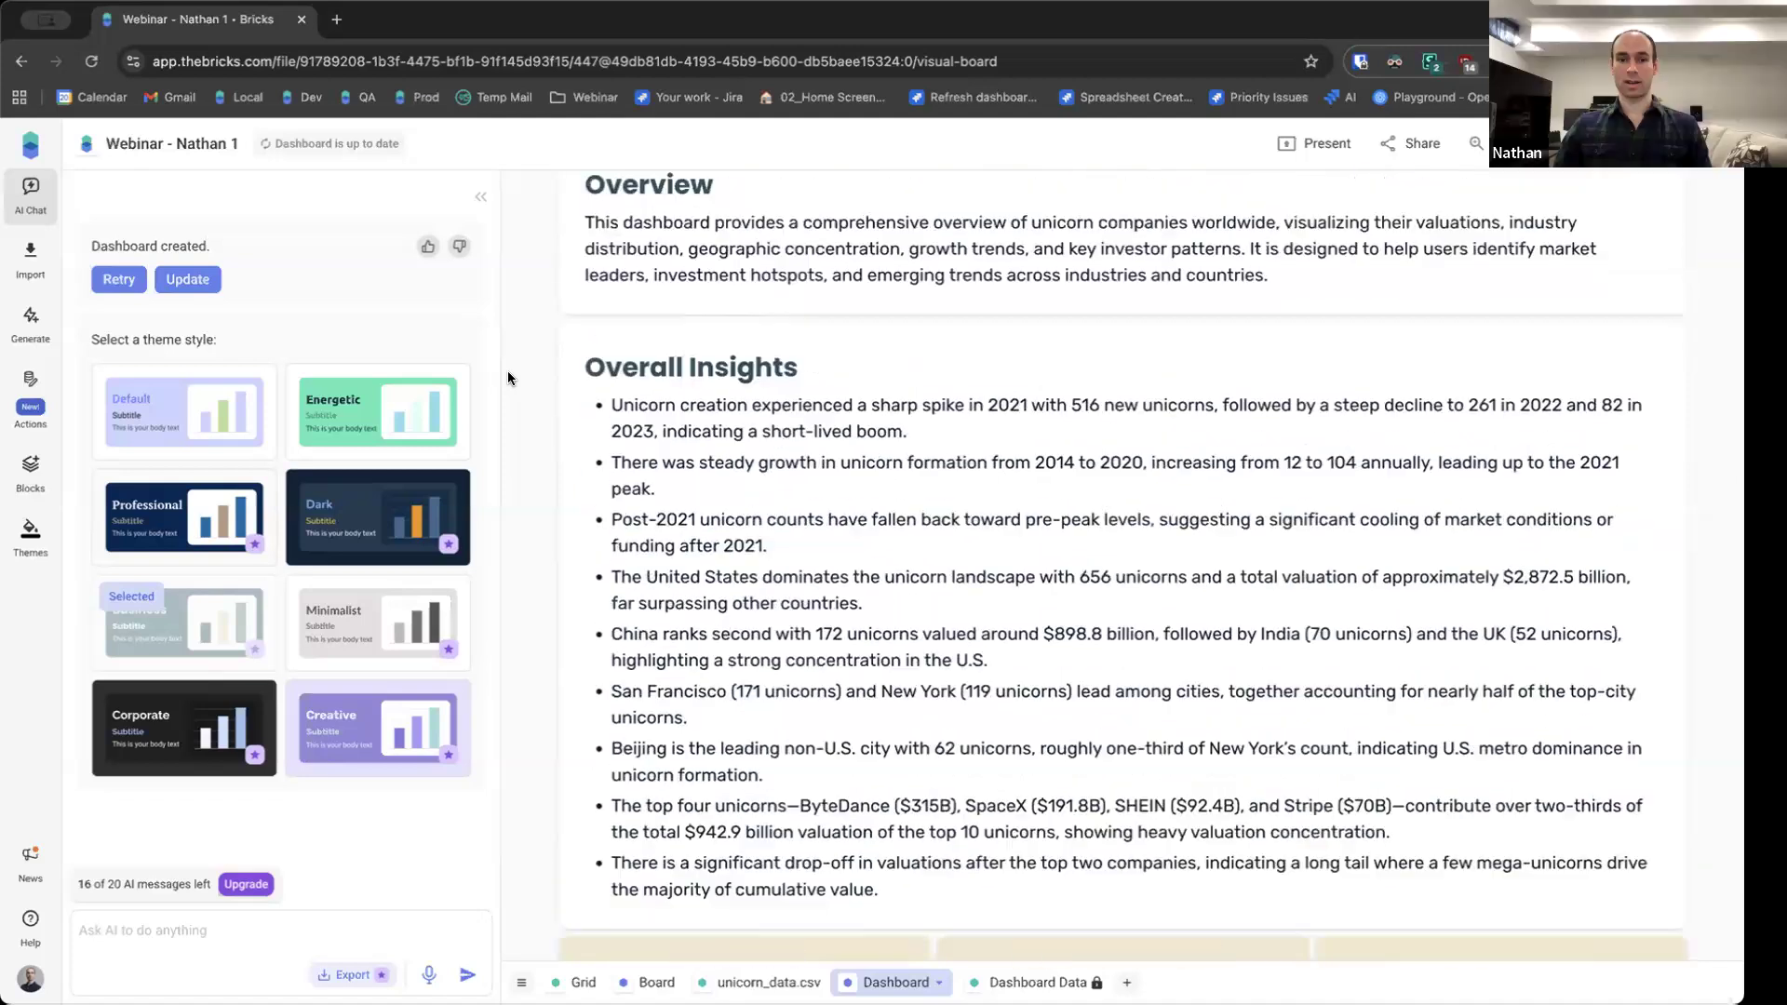
scroll(510, 374, down, 10)
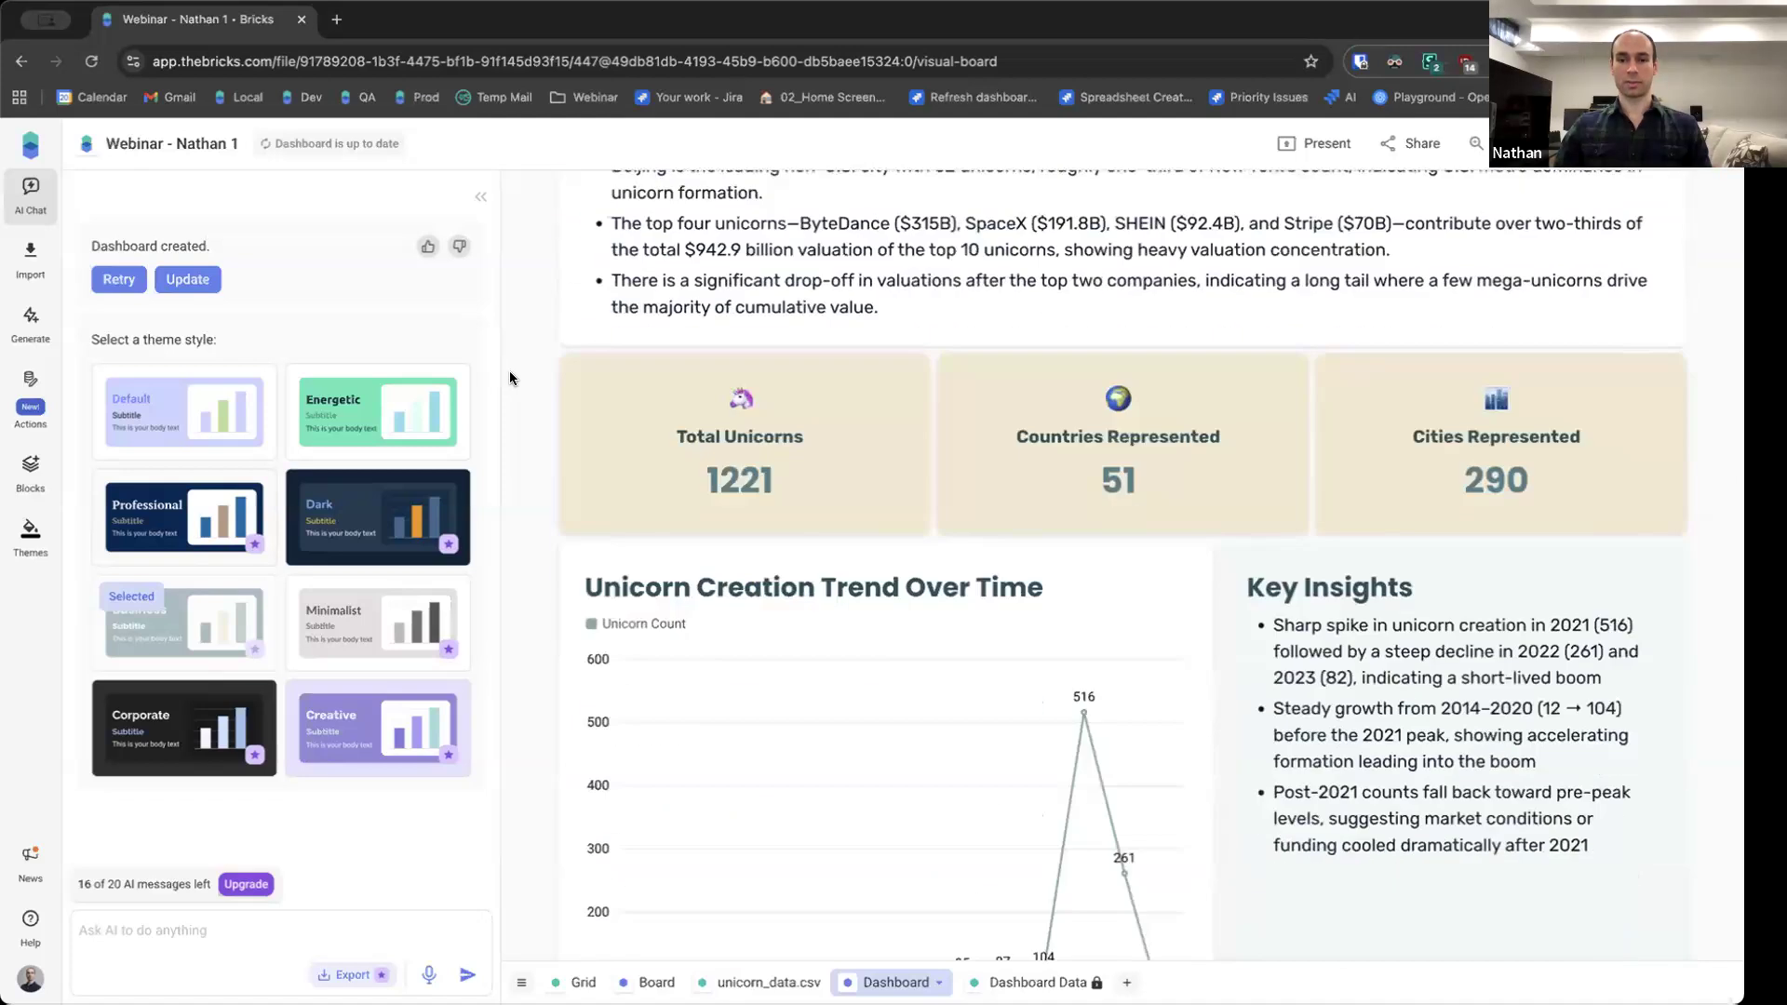
scroll(510, 377, down, 1)
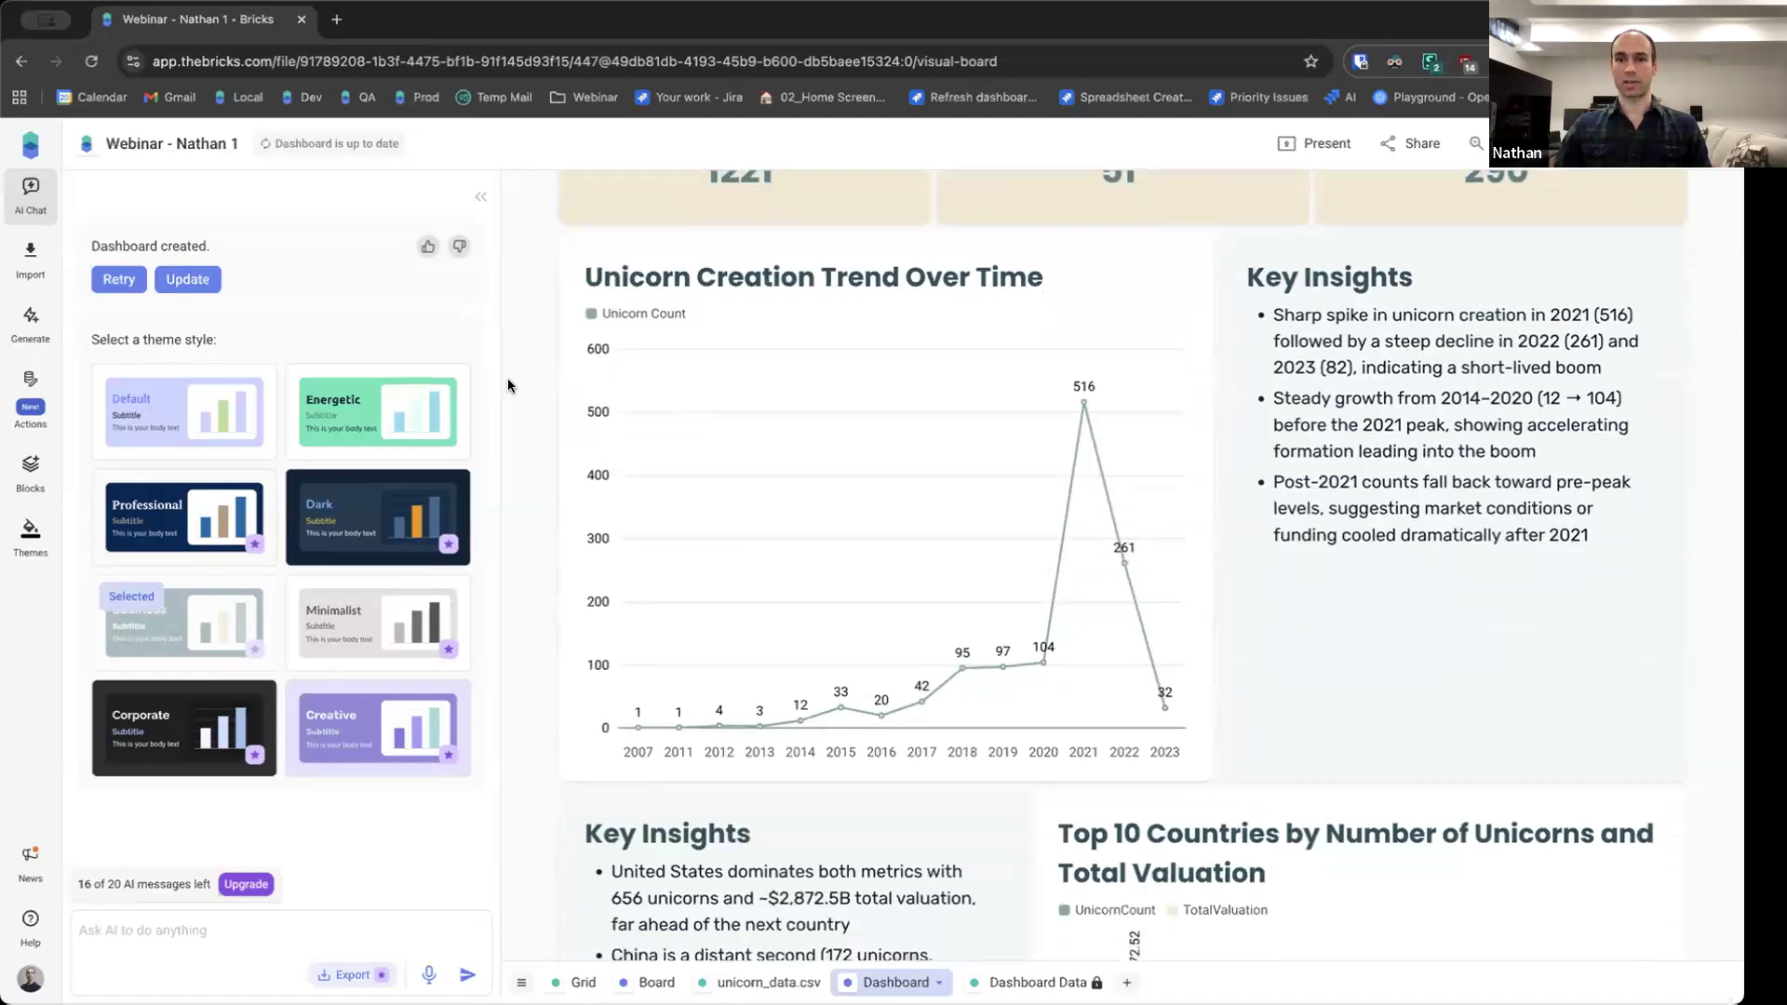
scroll(508, 385, down, 1)
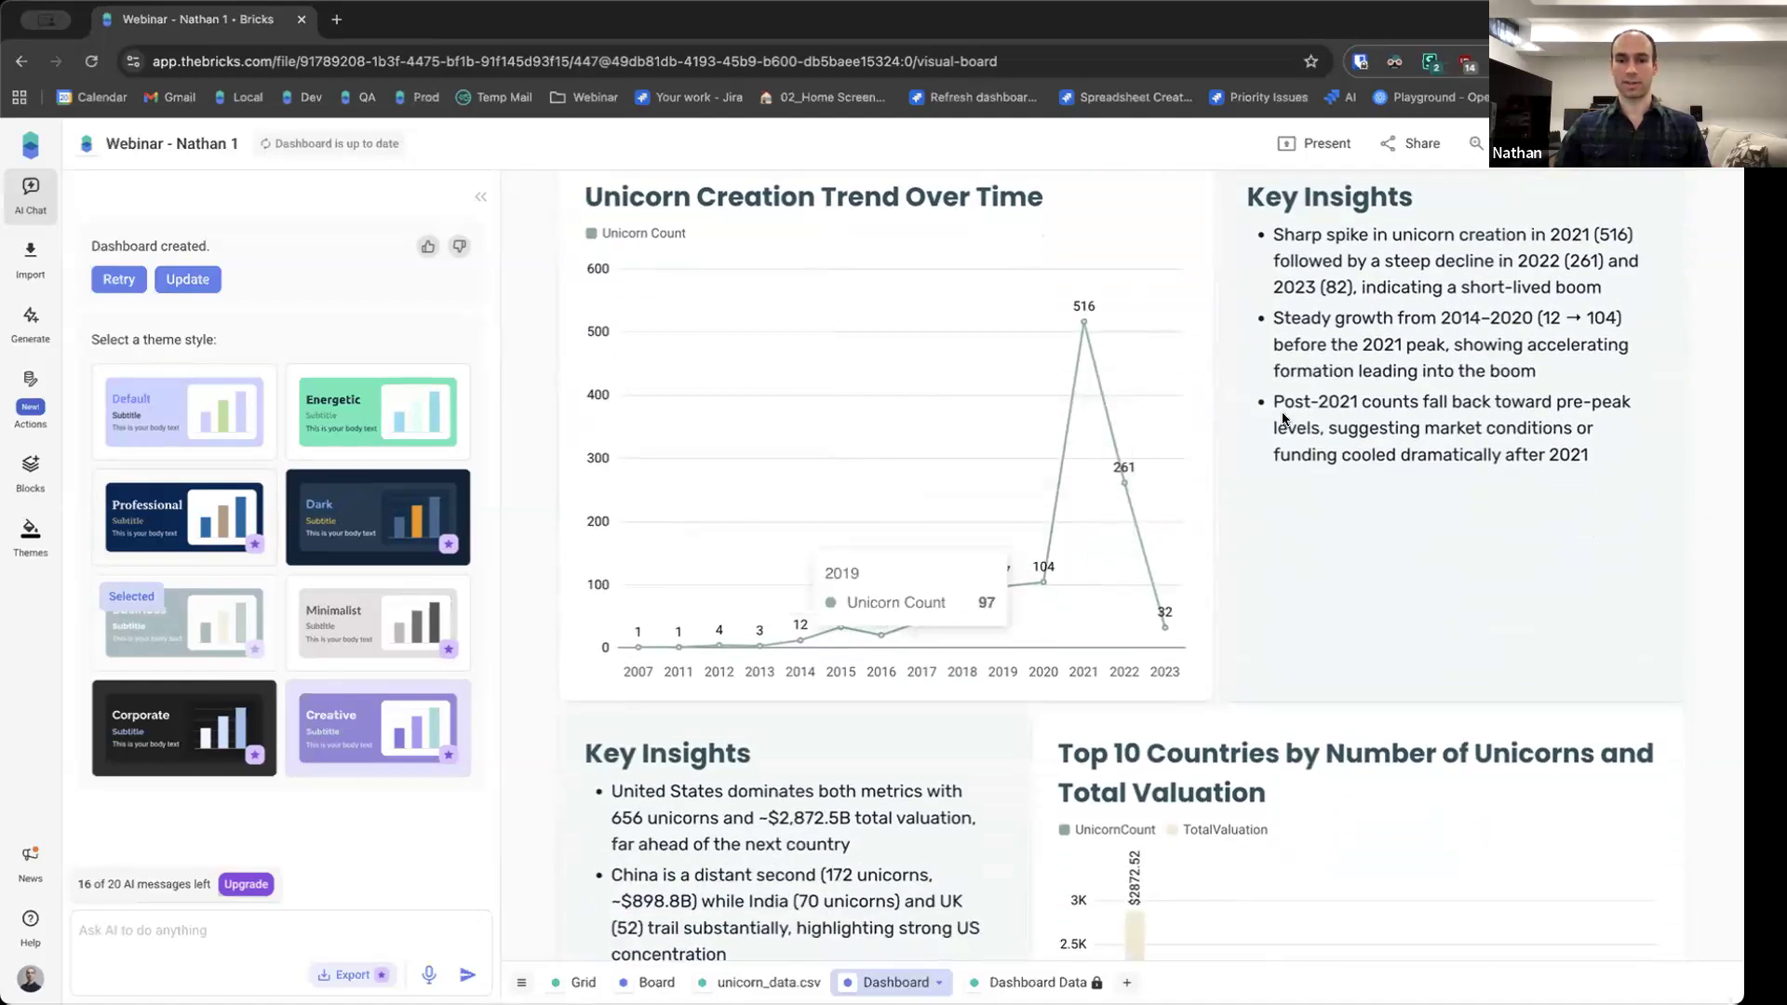
scroll(538, 498, down, 5)
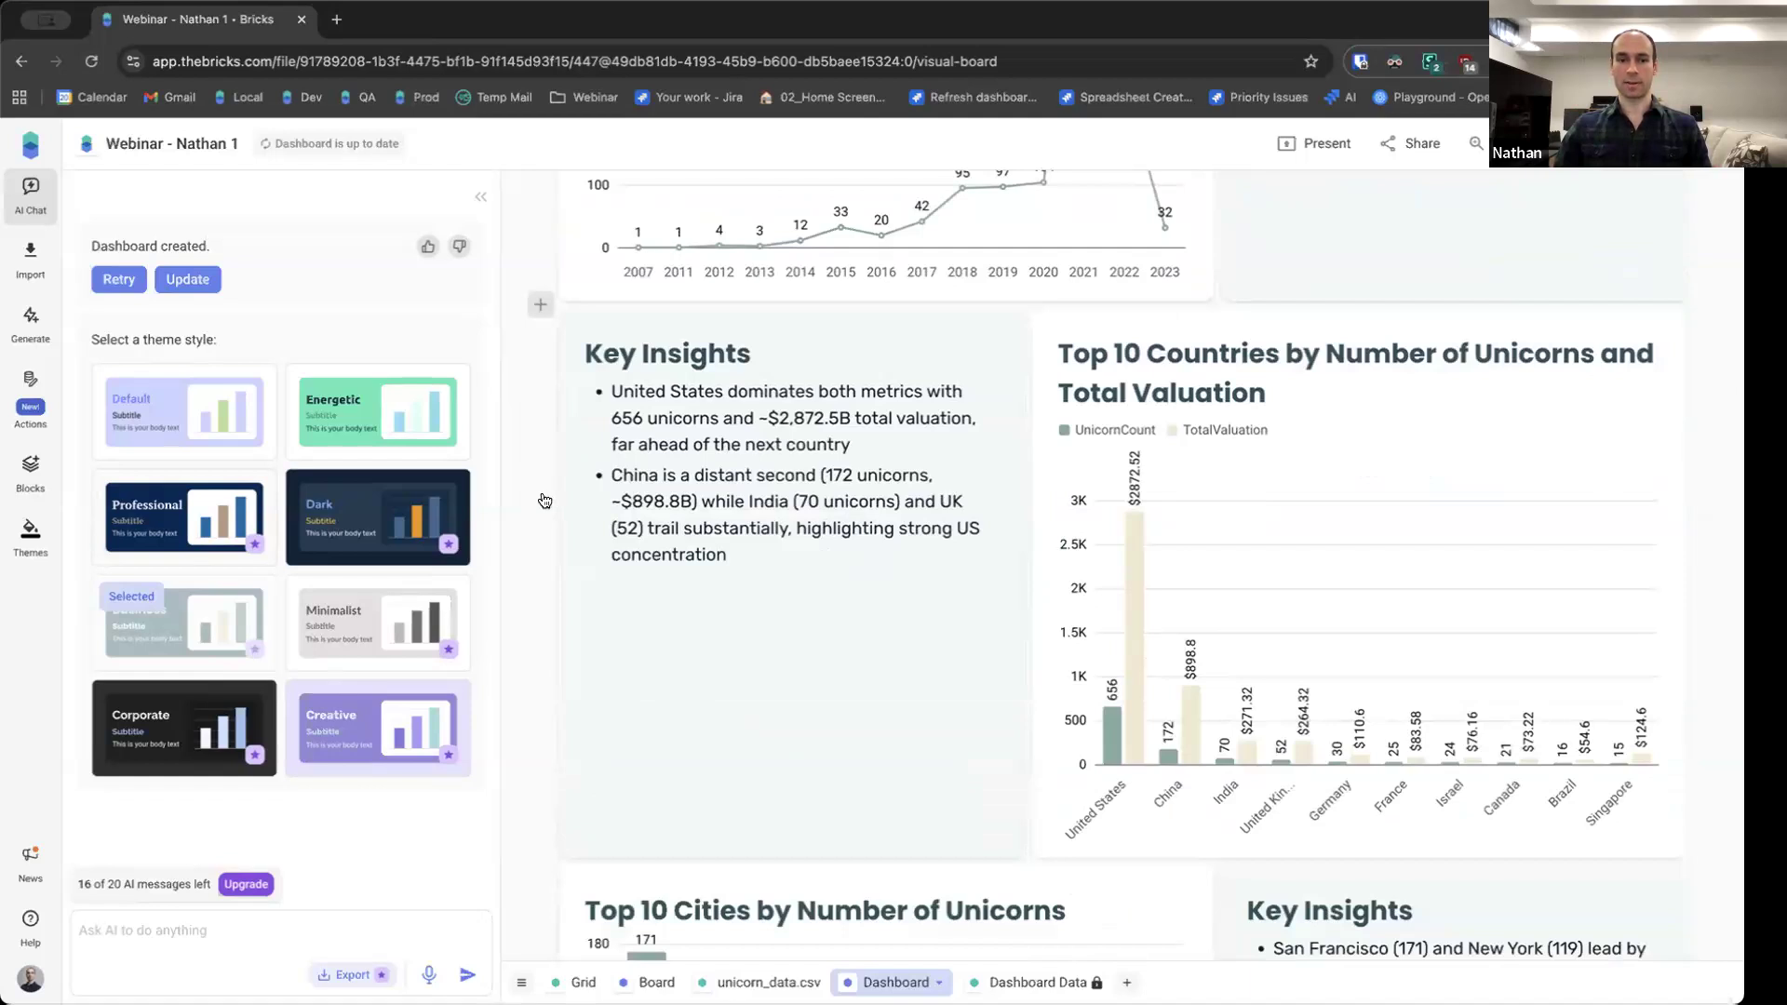
scroll(539, 499, down, 9)
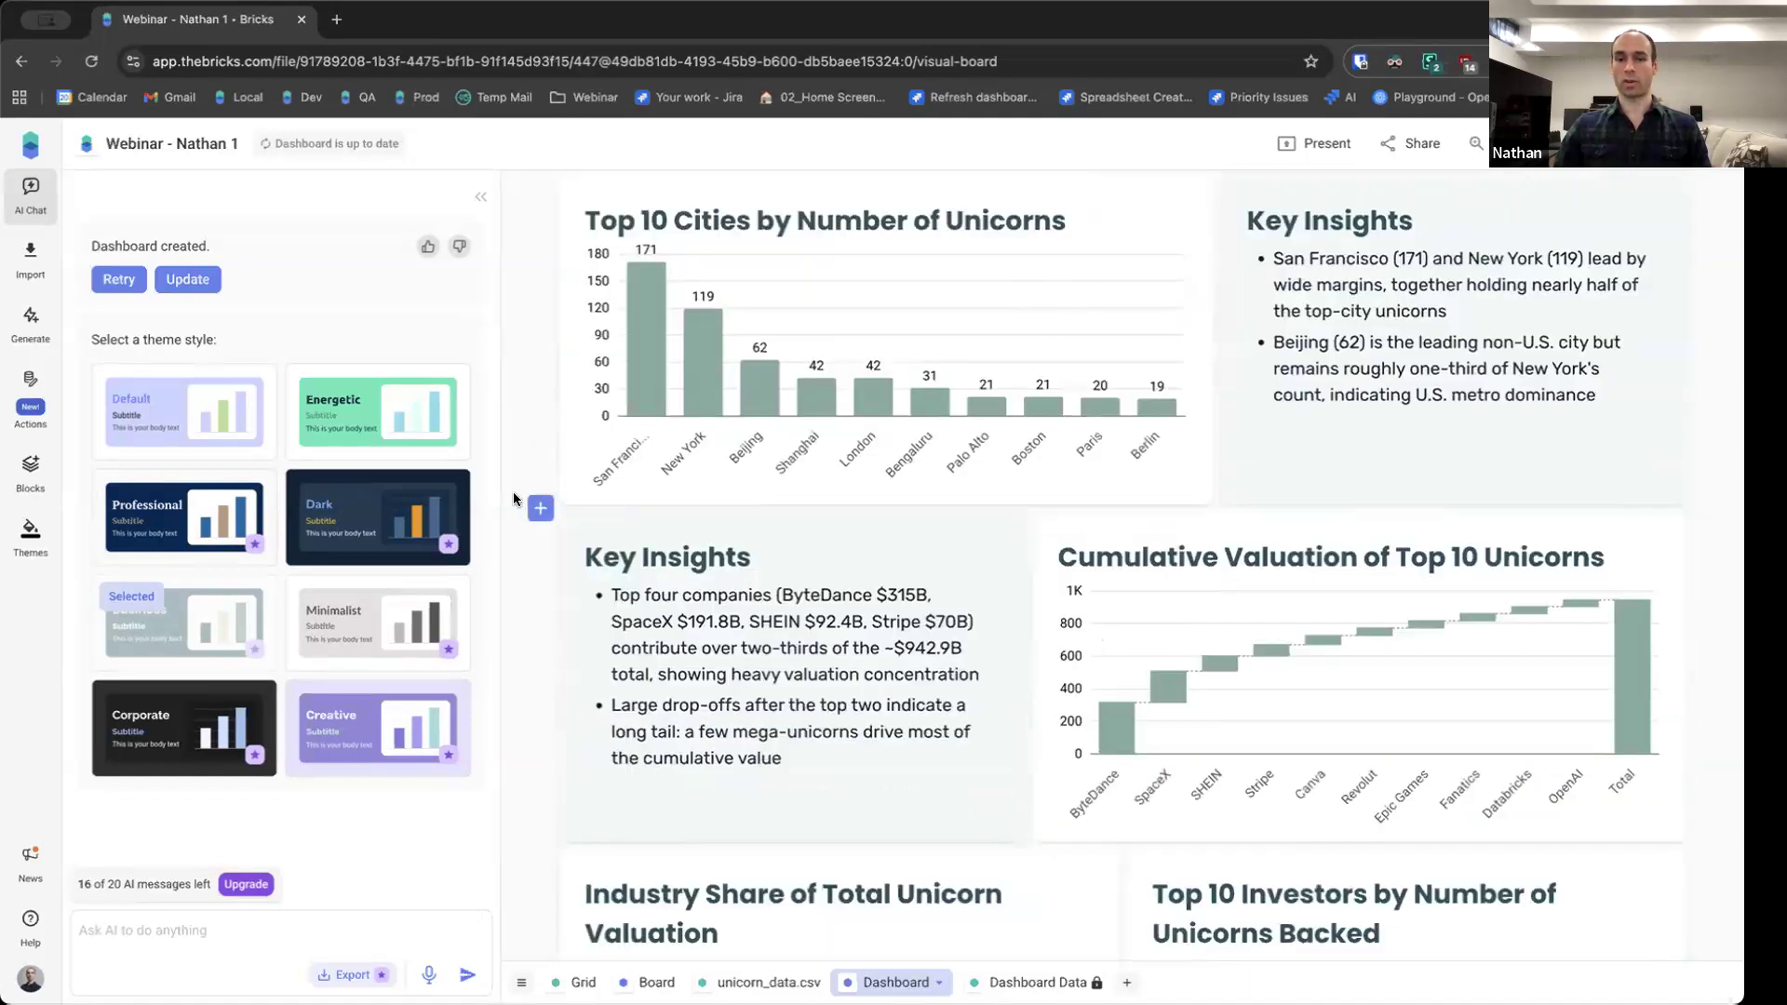
scroll(516, 499, down, 4)
scroll(513, 499, down, 6)
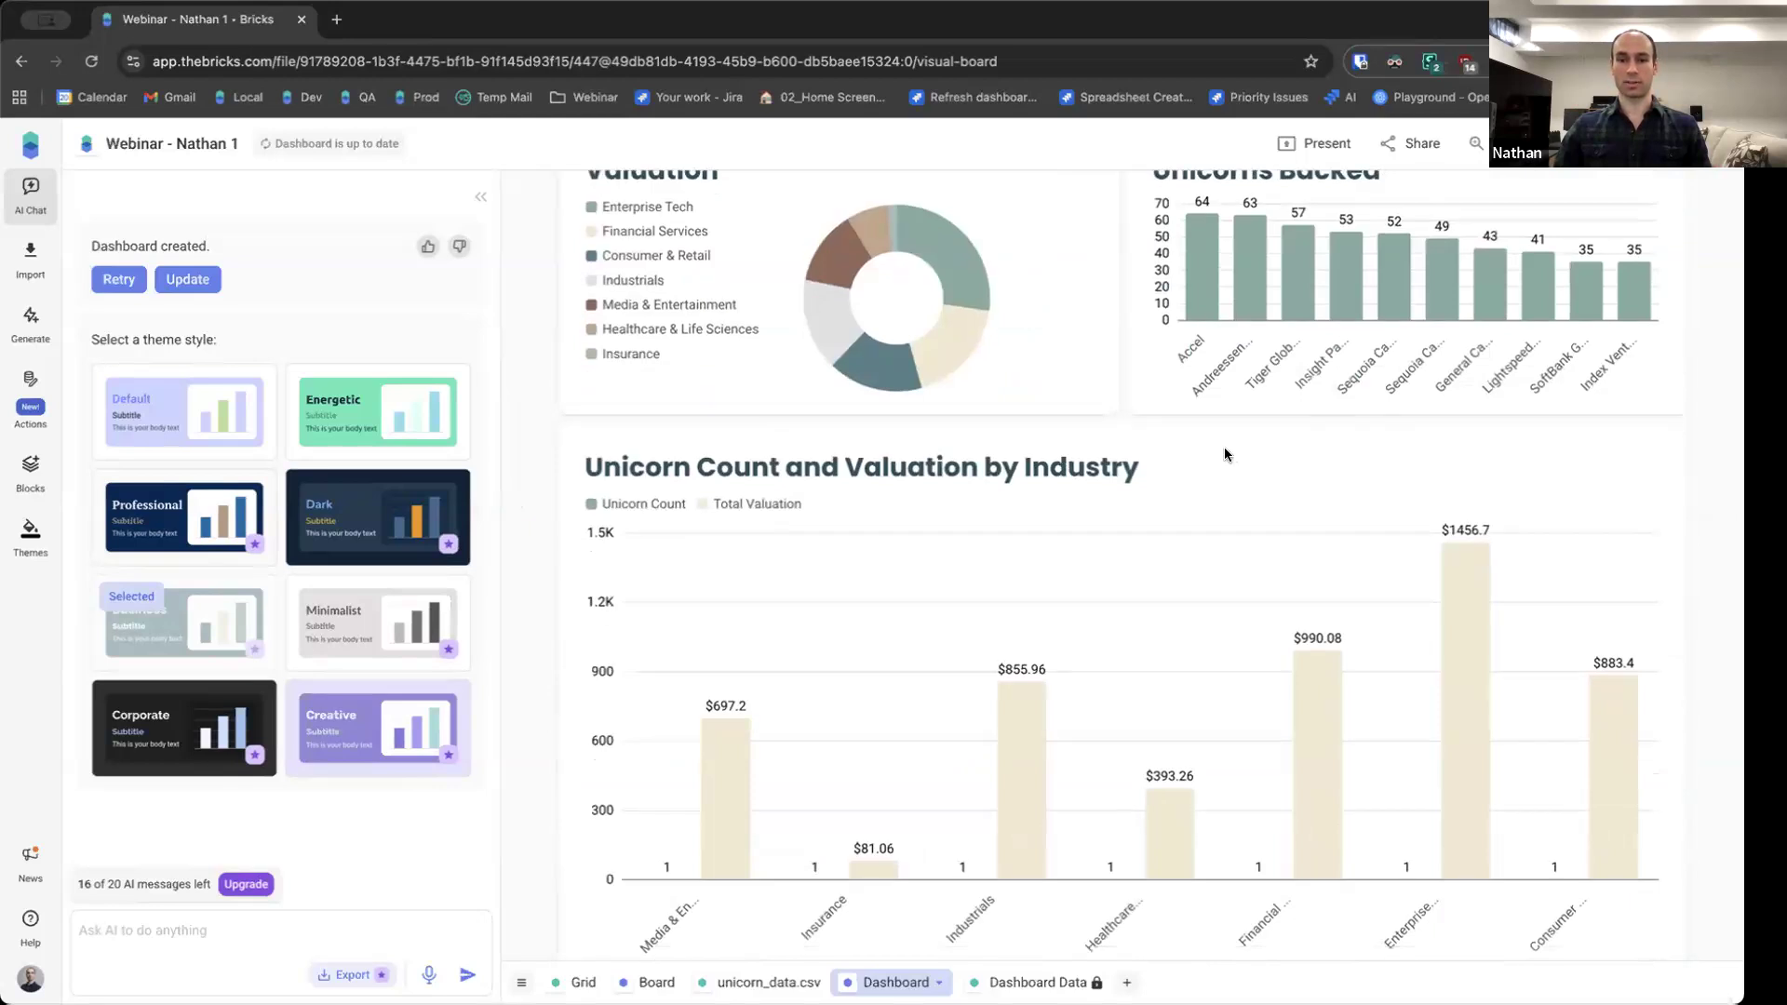
Move the Unicorn Count and Valuation by Industry chart directly below the summary cards, trying a narrower width before restoring full width
scroll(1225, 454, down, 1)
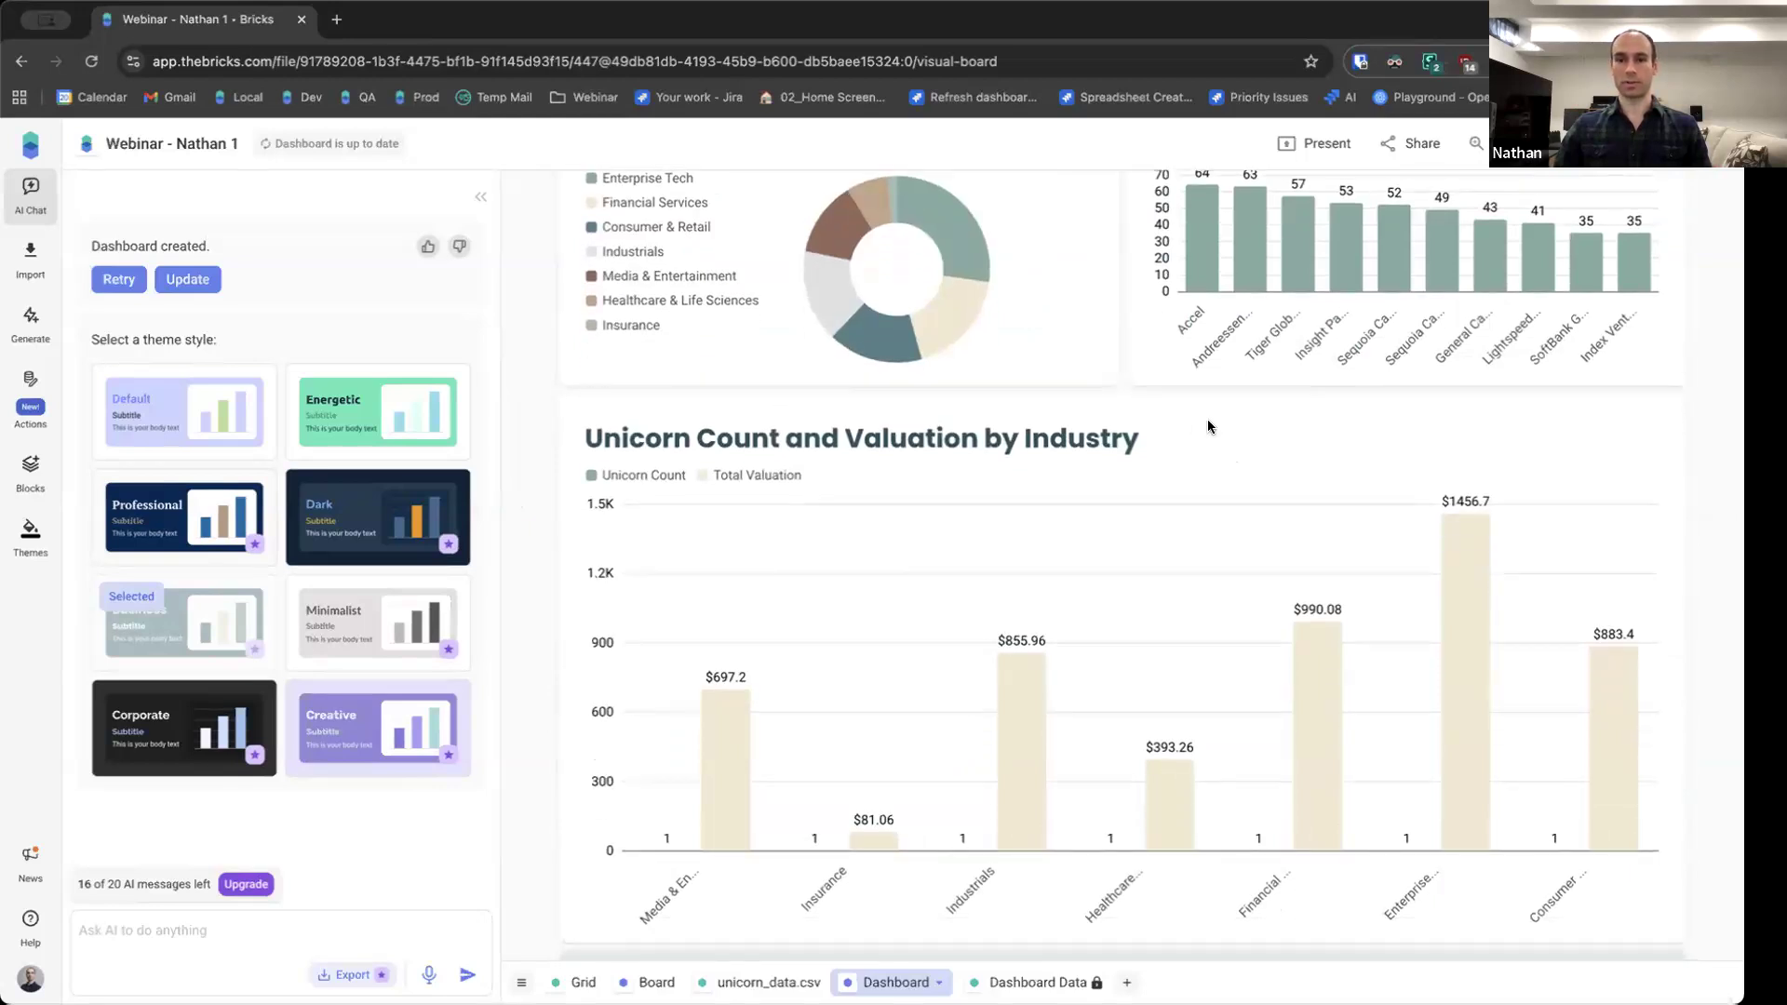
drag(1193, 421, 1167, 441)
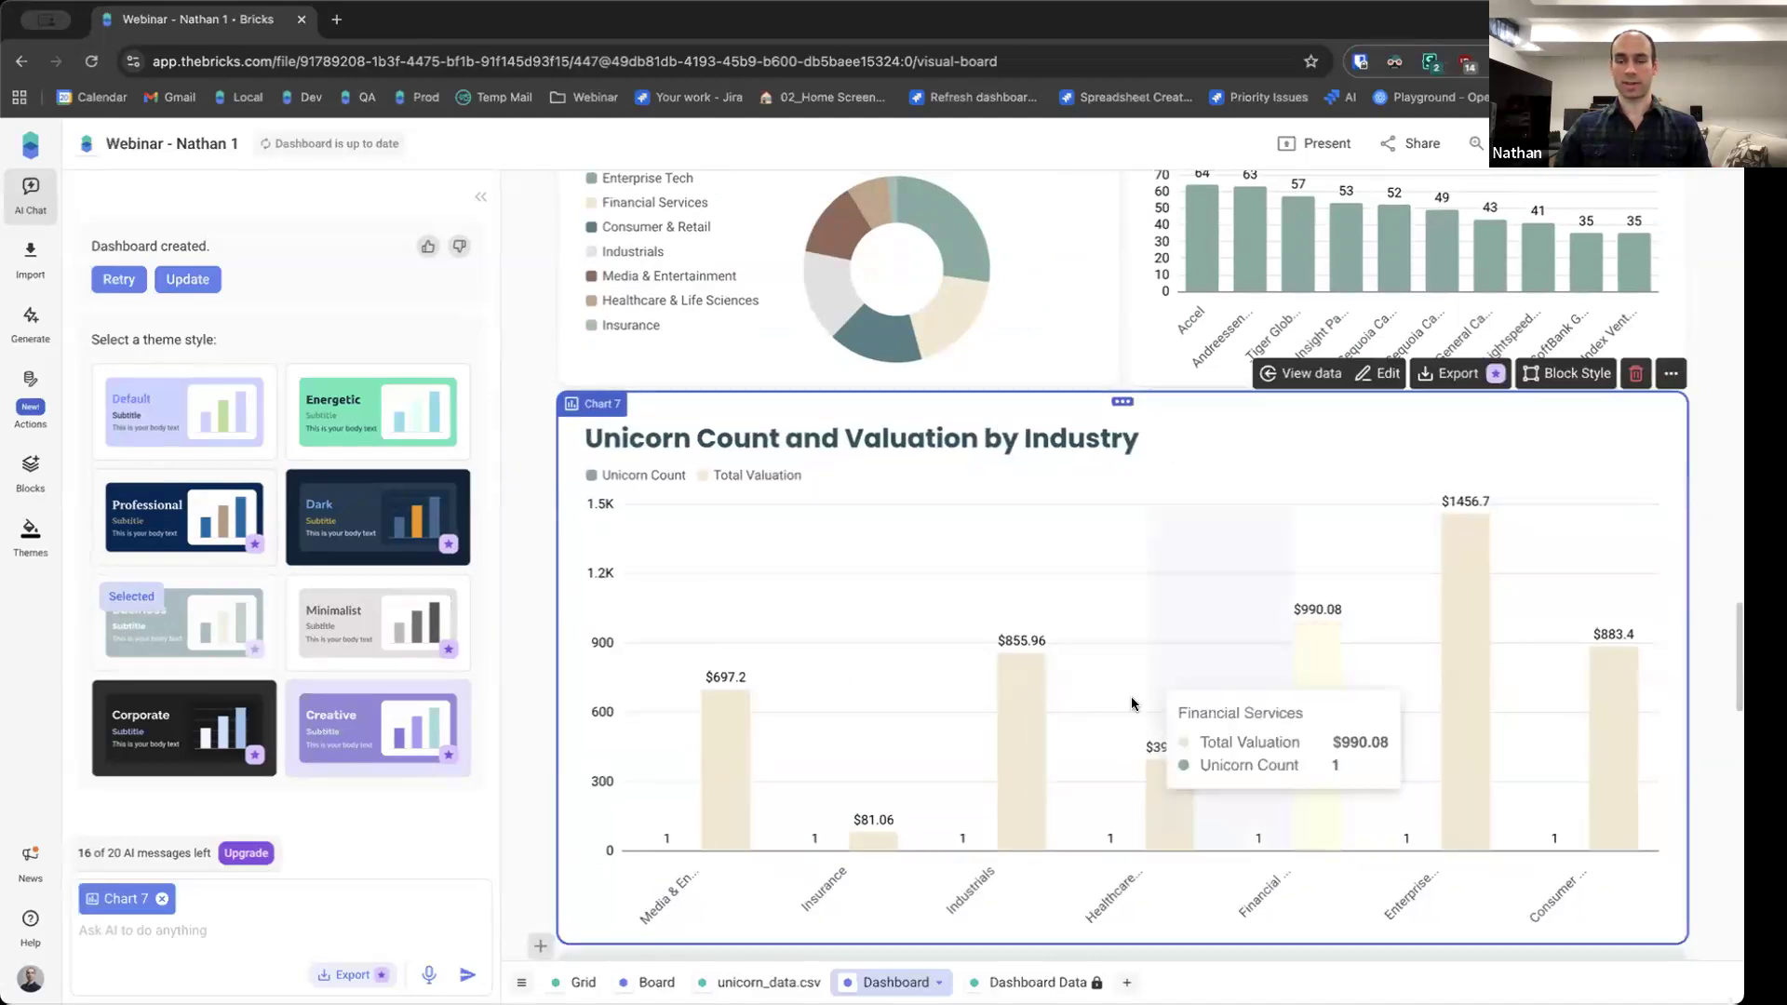
drag(1200, 401, 1162, 373)
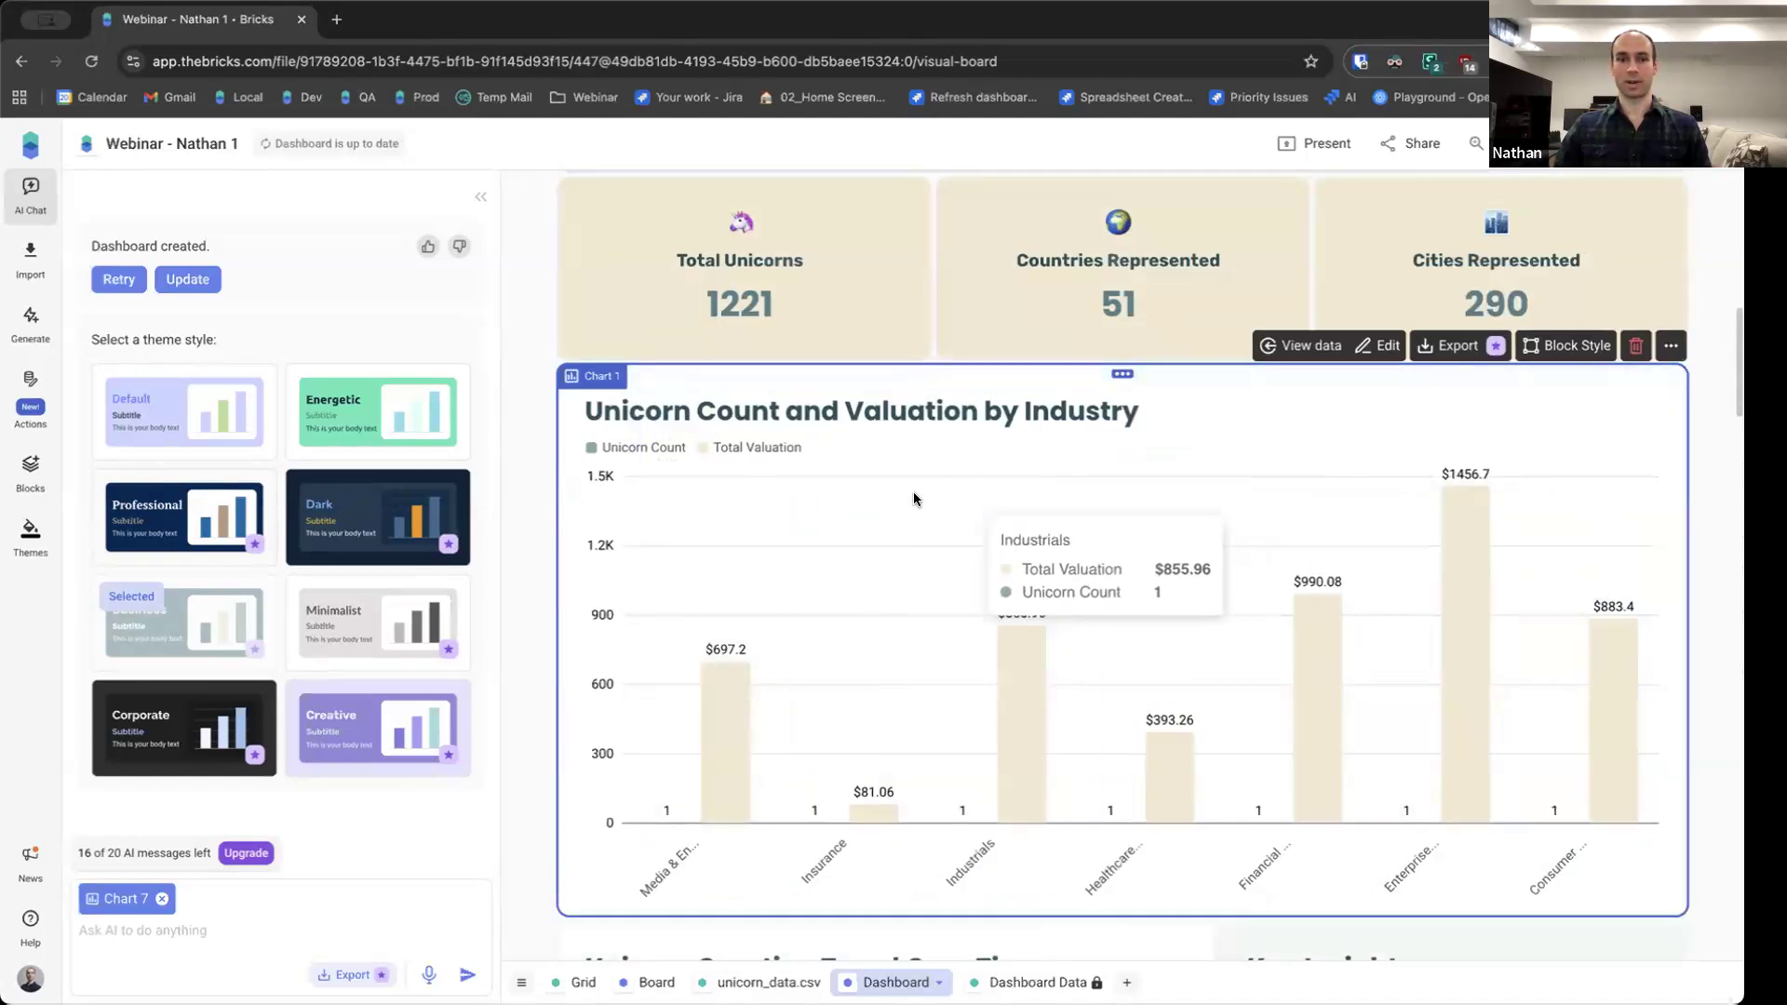
drag(1683, 458, 918, 490)
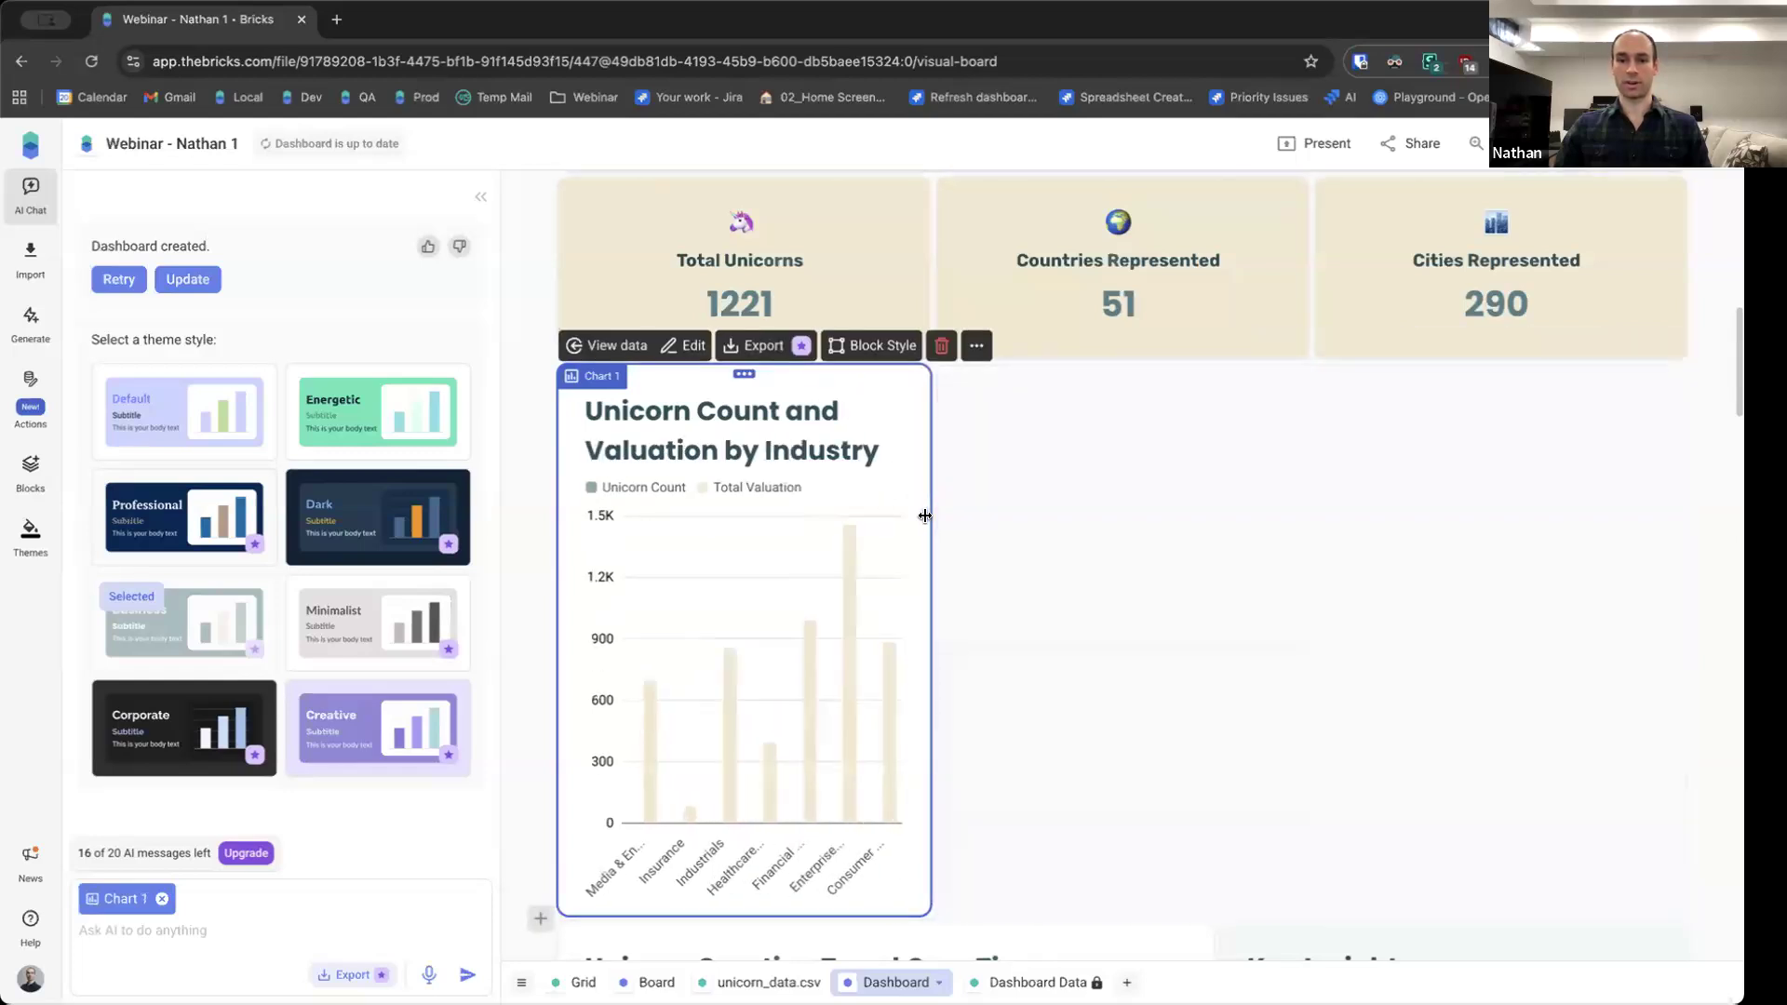
drag(976, 519, 1711, 547)
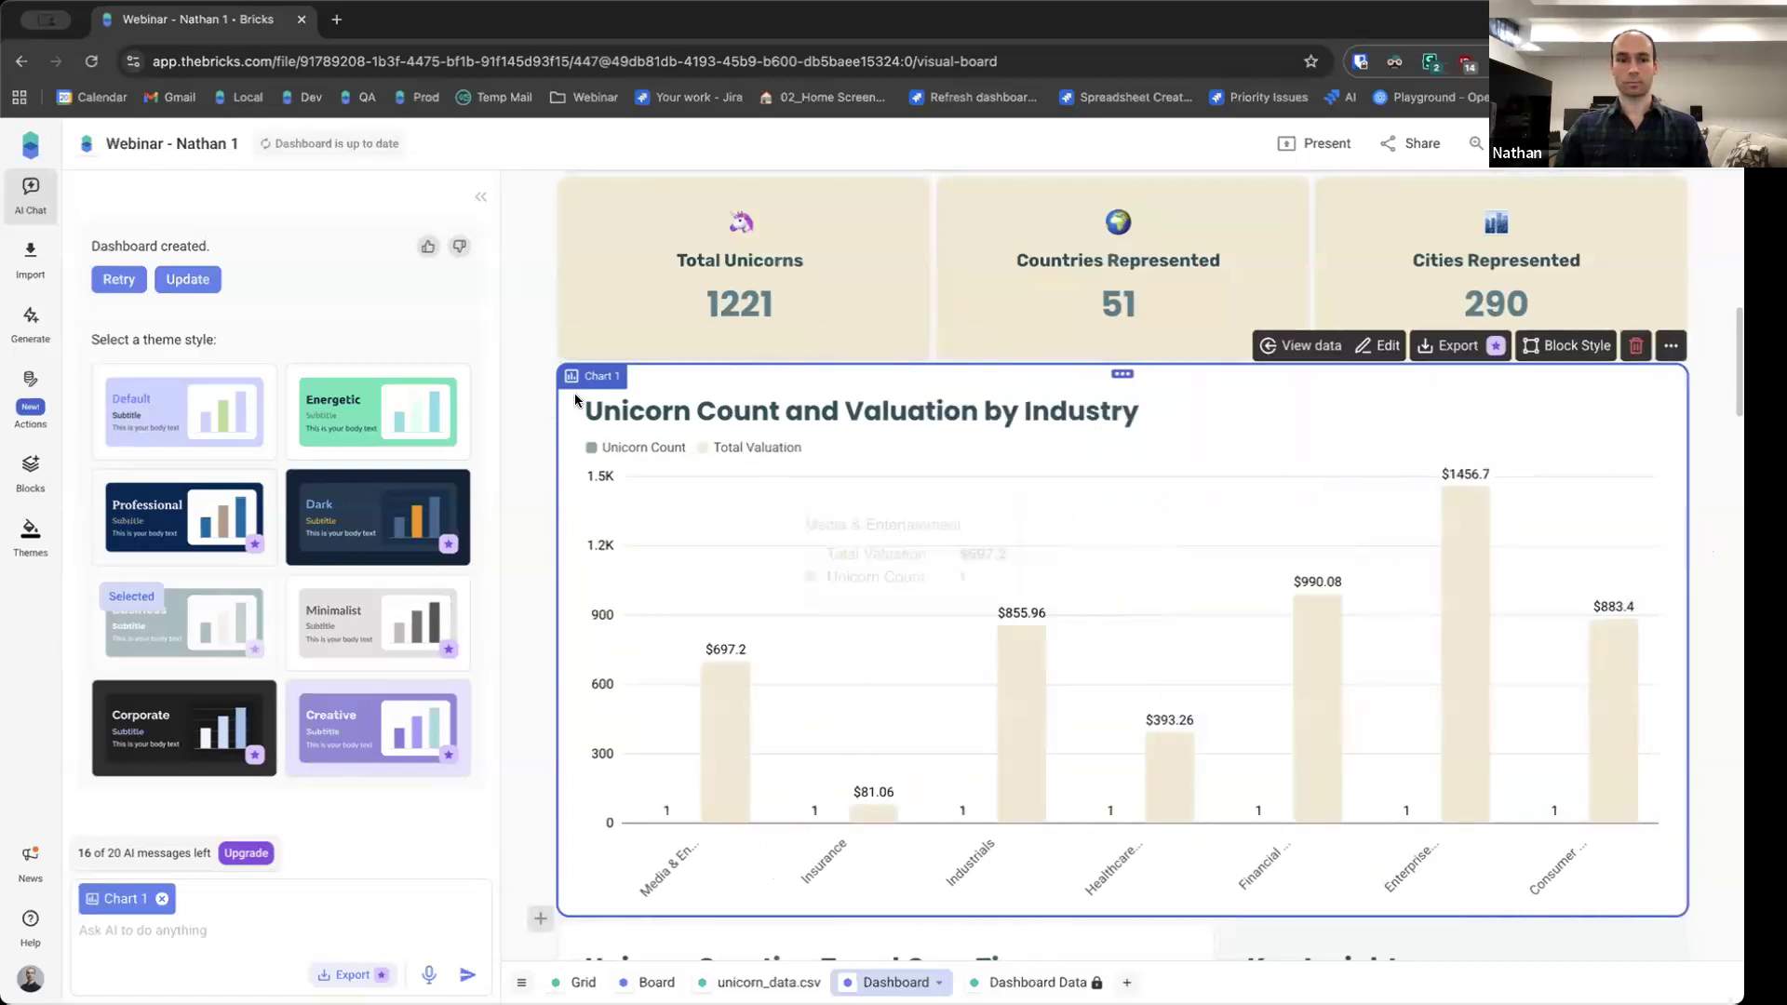
Review the dashboard's Overview, Overall Insights and the industry chart in its new place below the summary cards
scroll(605, 422, up, 3)
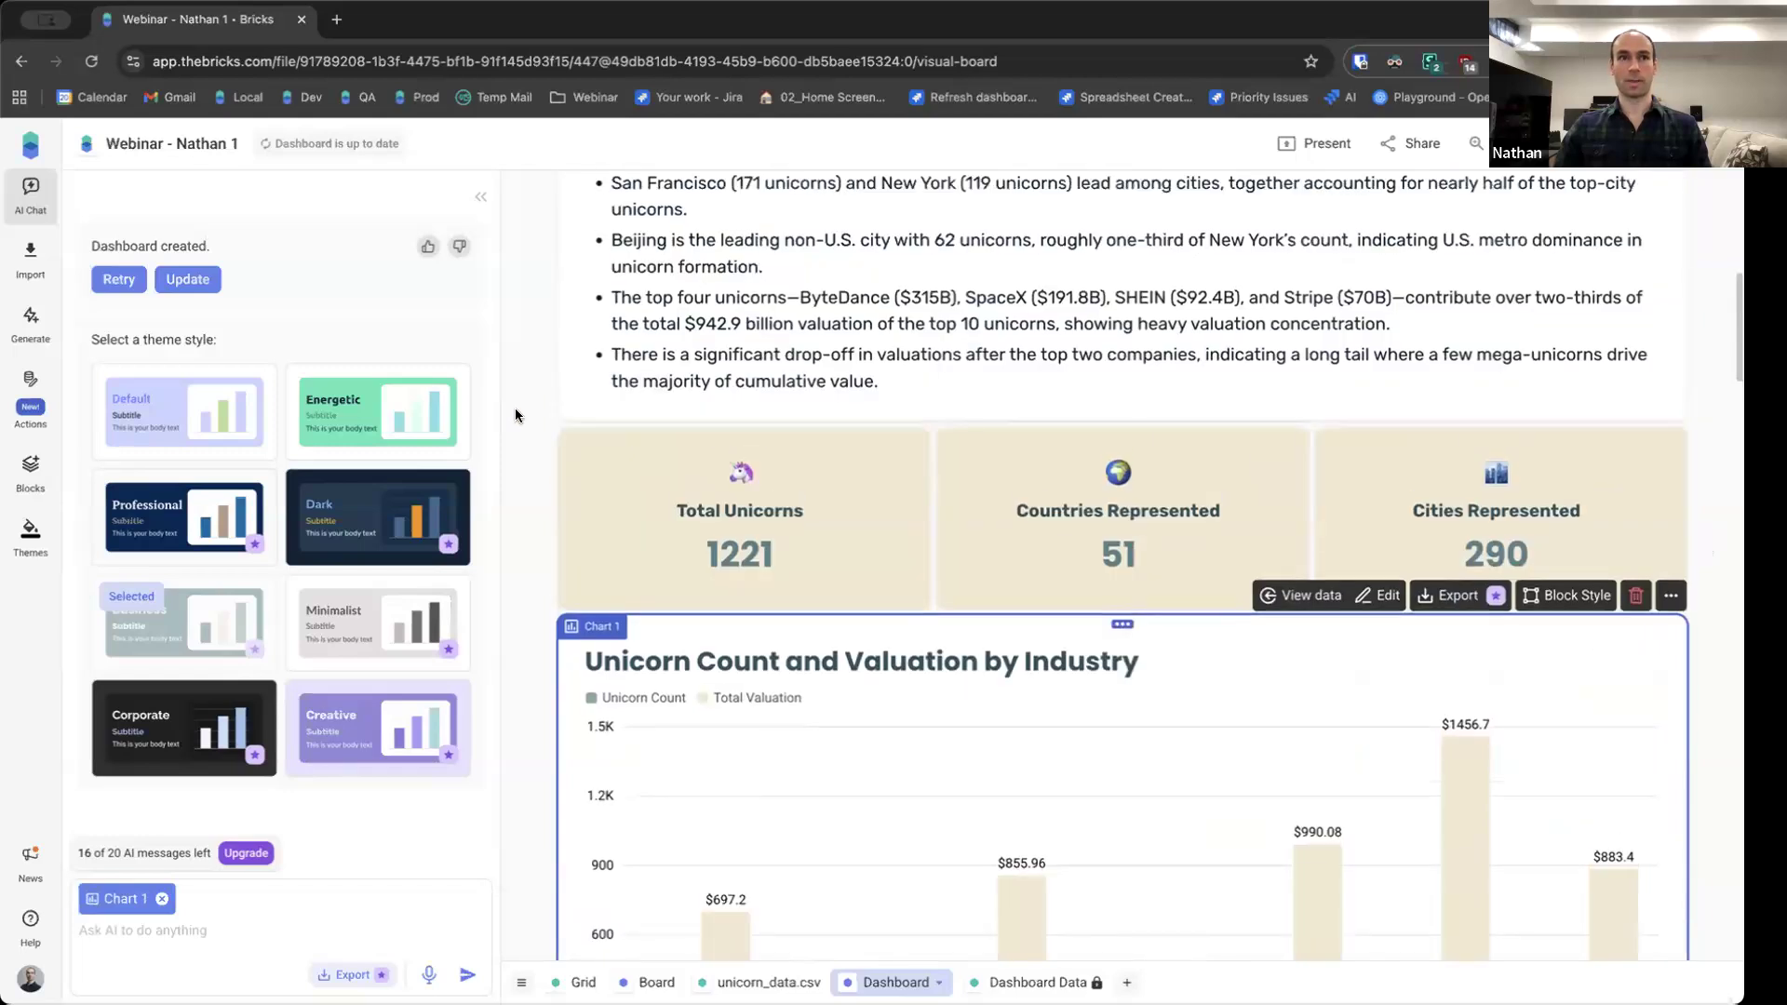
scroll(516, 415, up, 6)
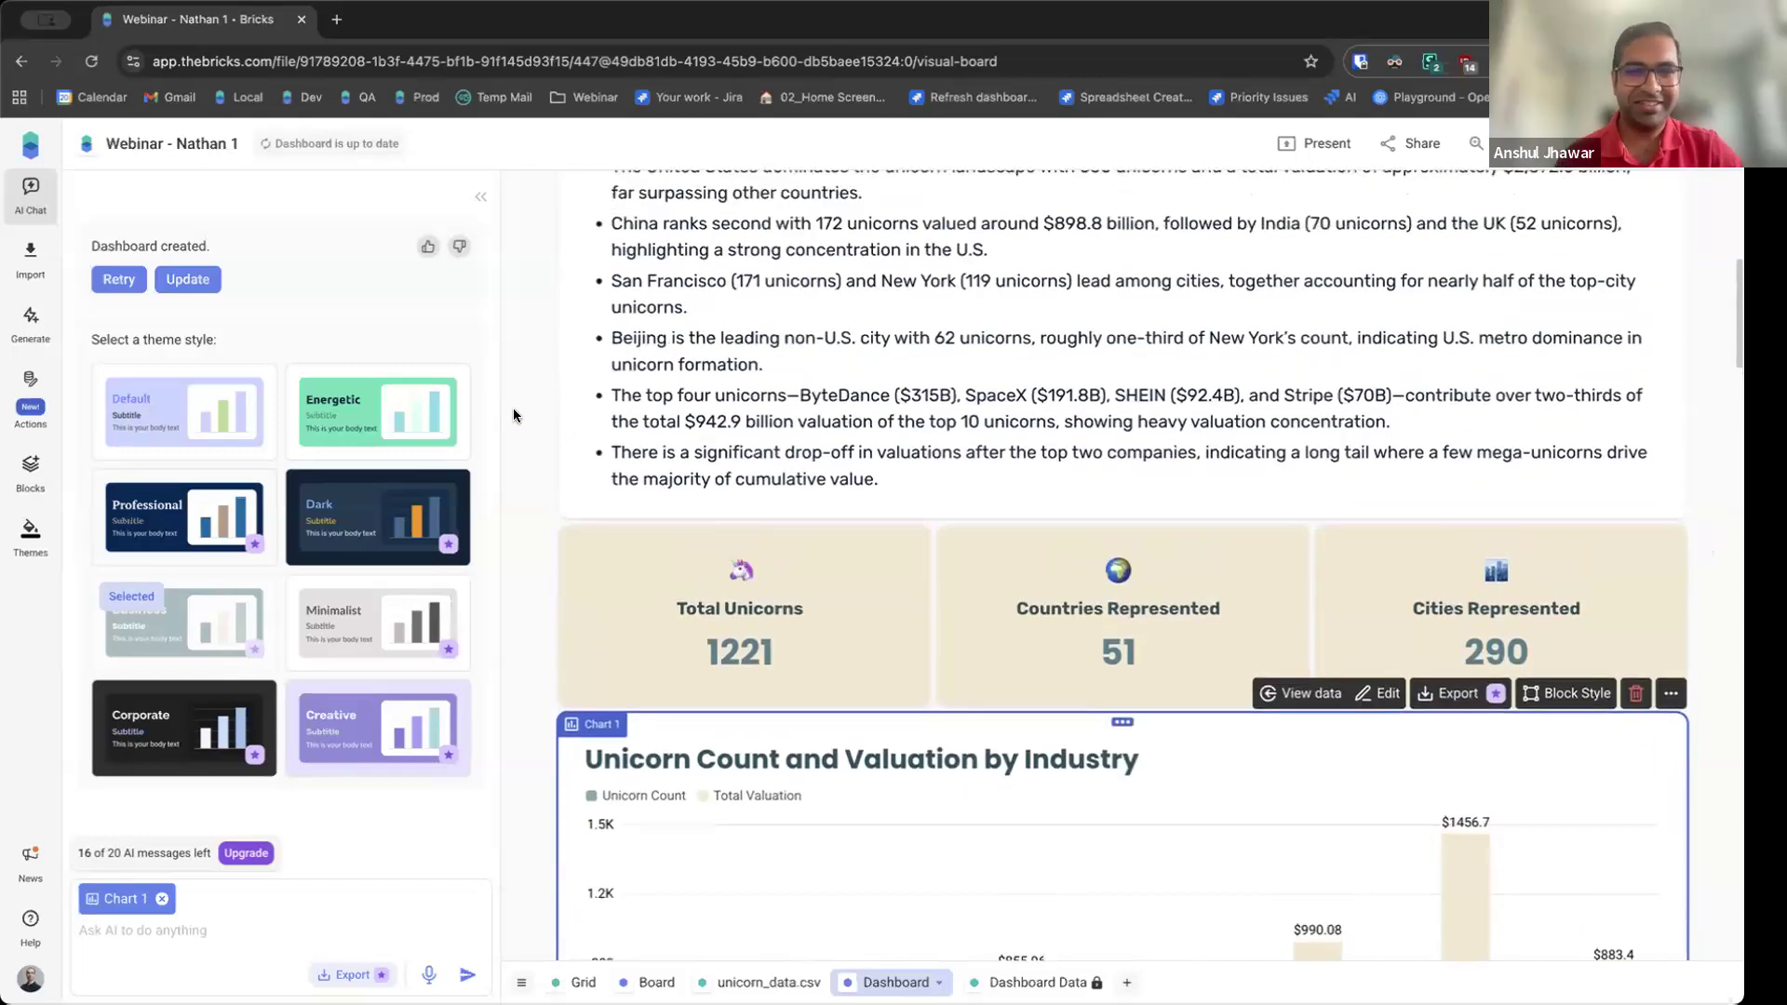
mouse_move(526, 416)
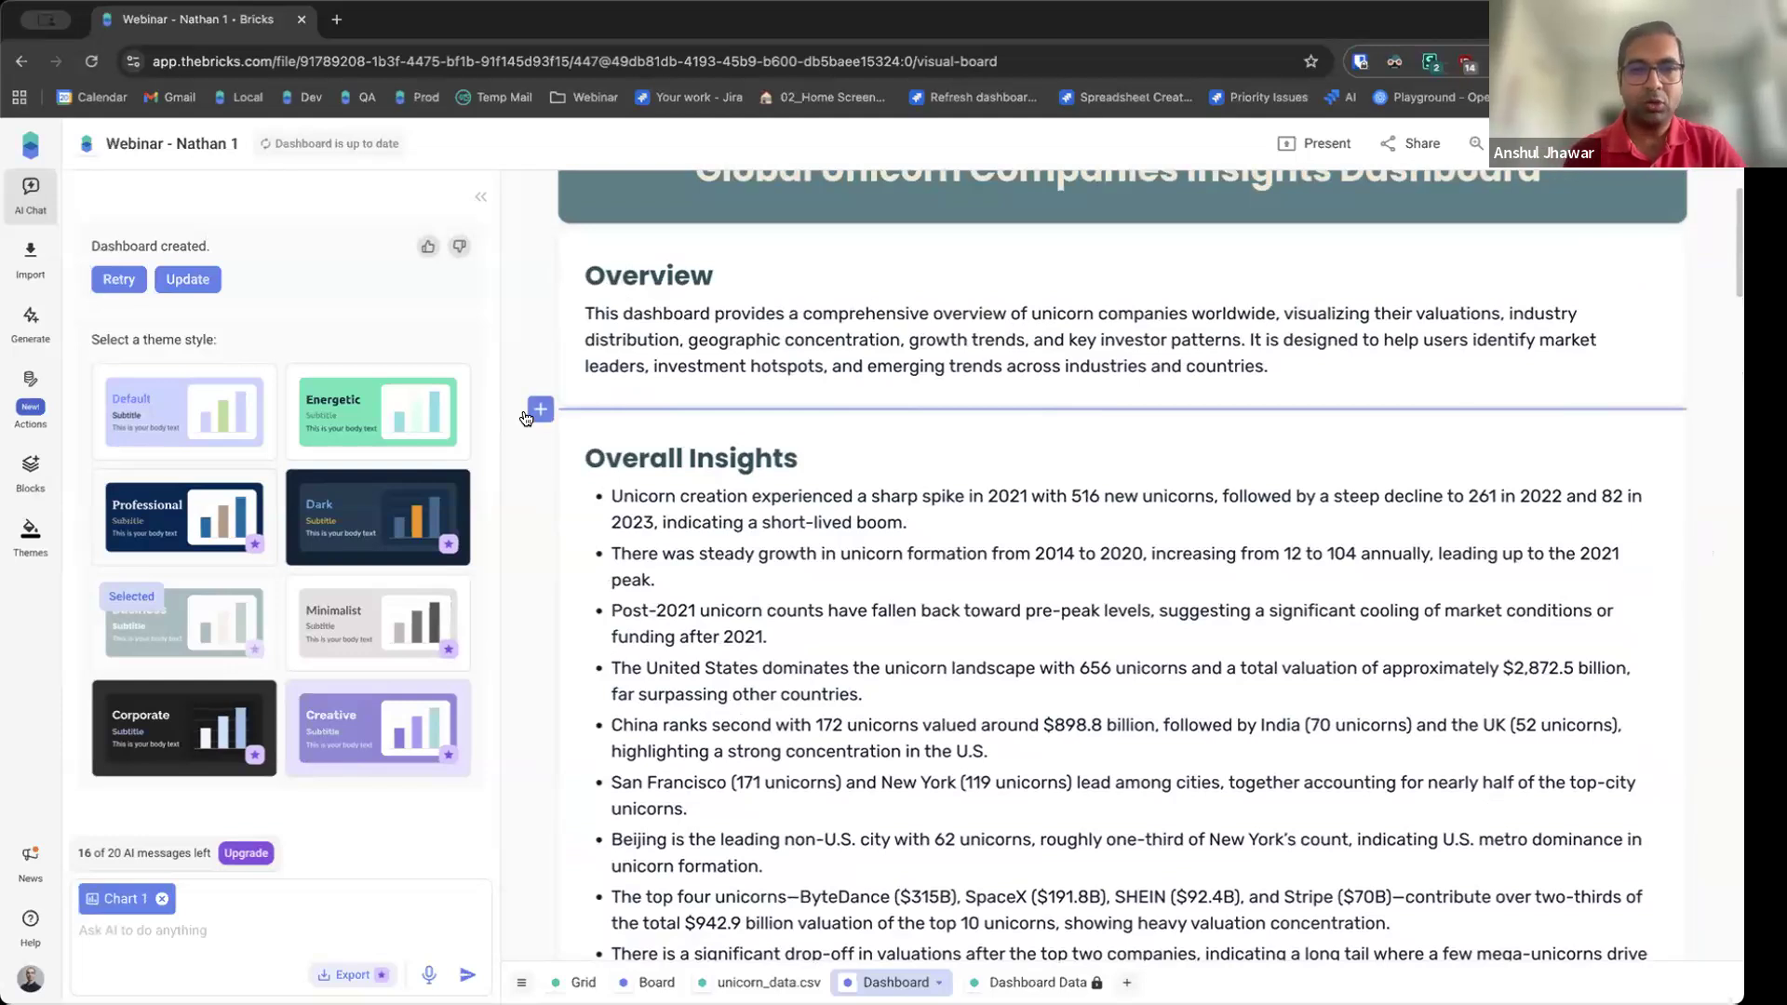
scroll(527, 460, down, 8)
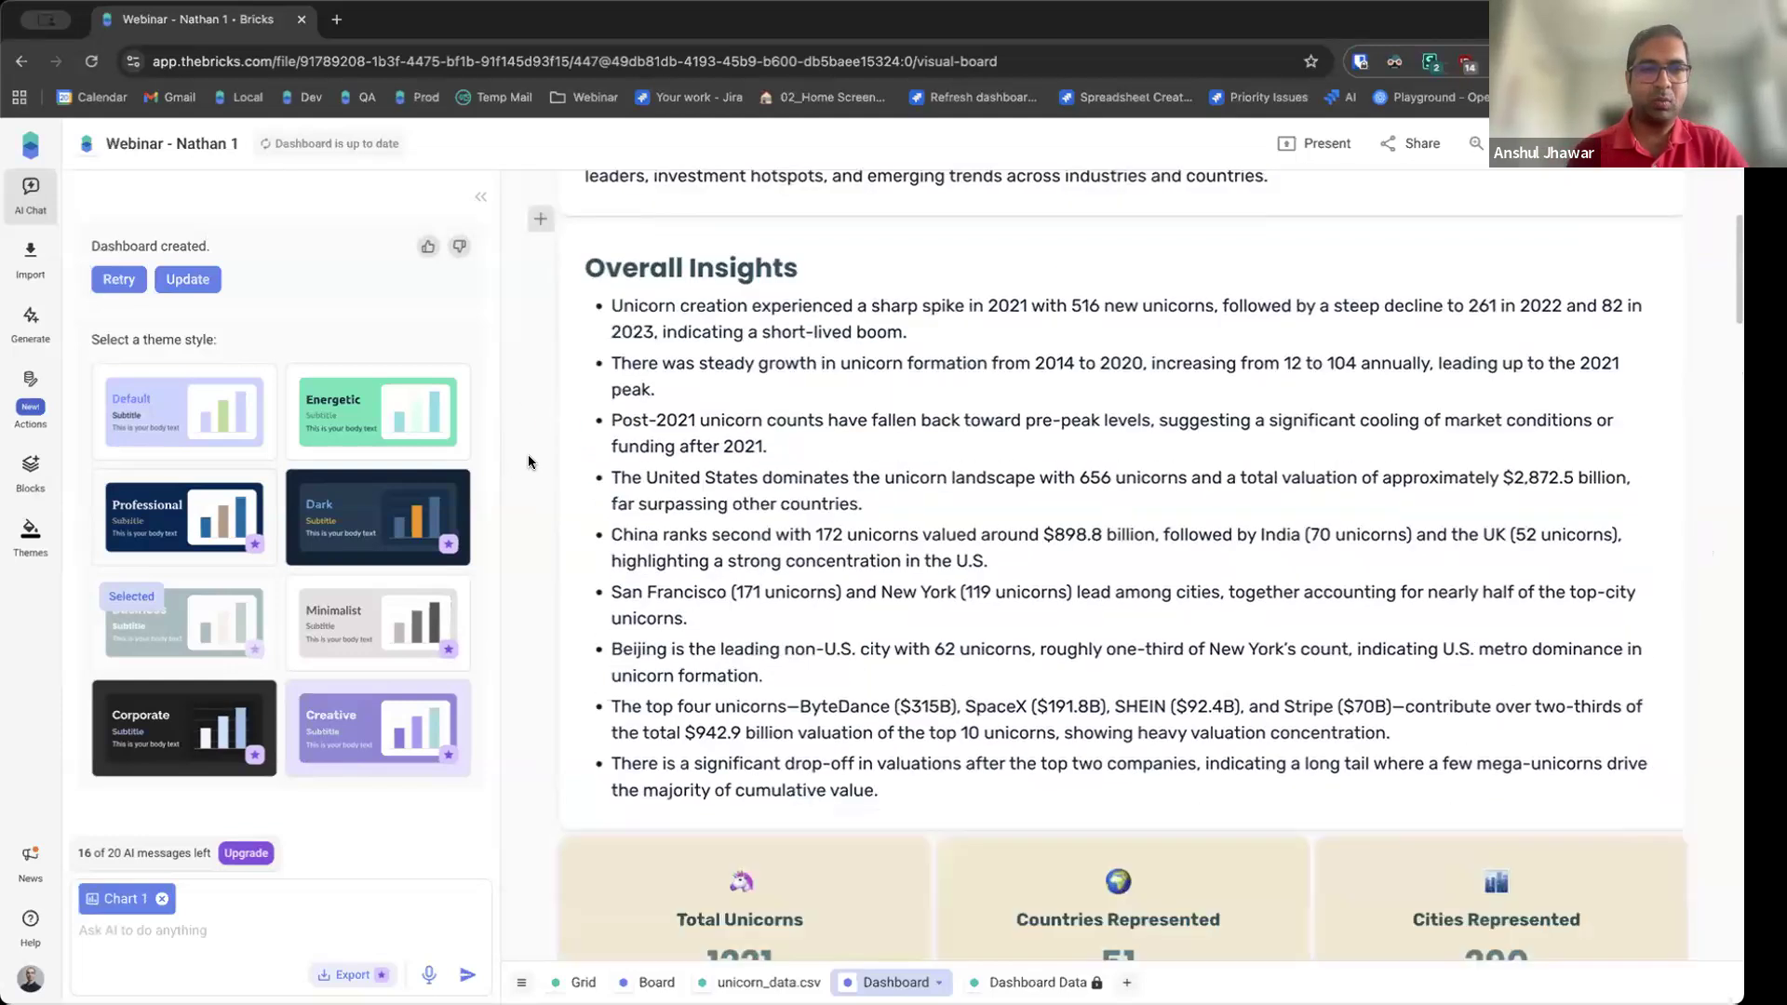
scroll(527, 461, down, 4)
scroll(530, 459, up, 1)
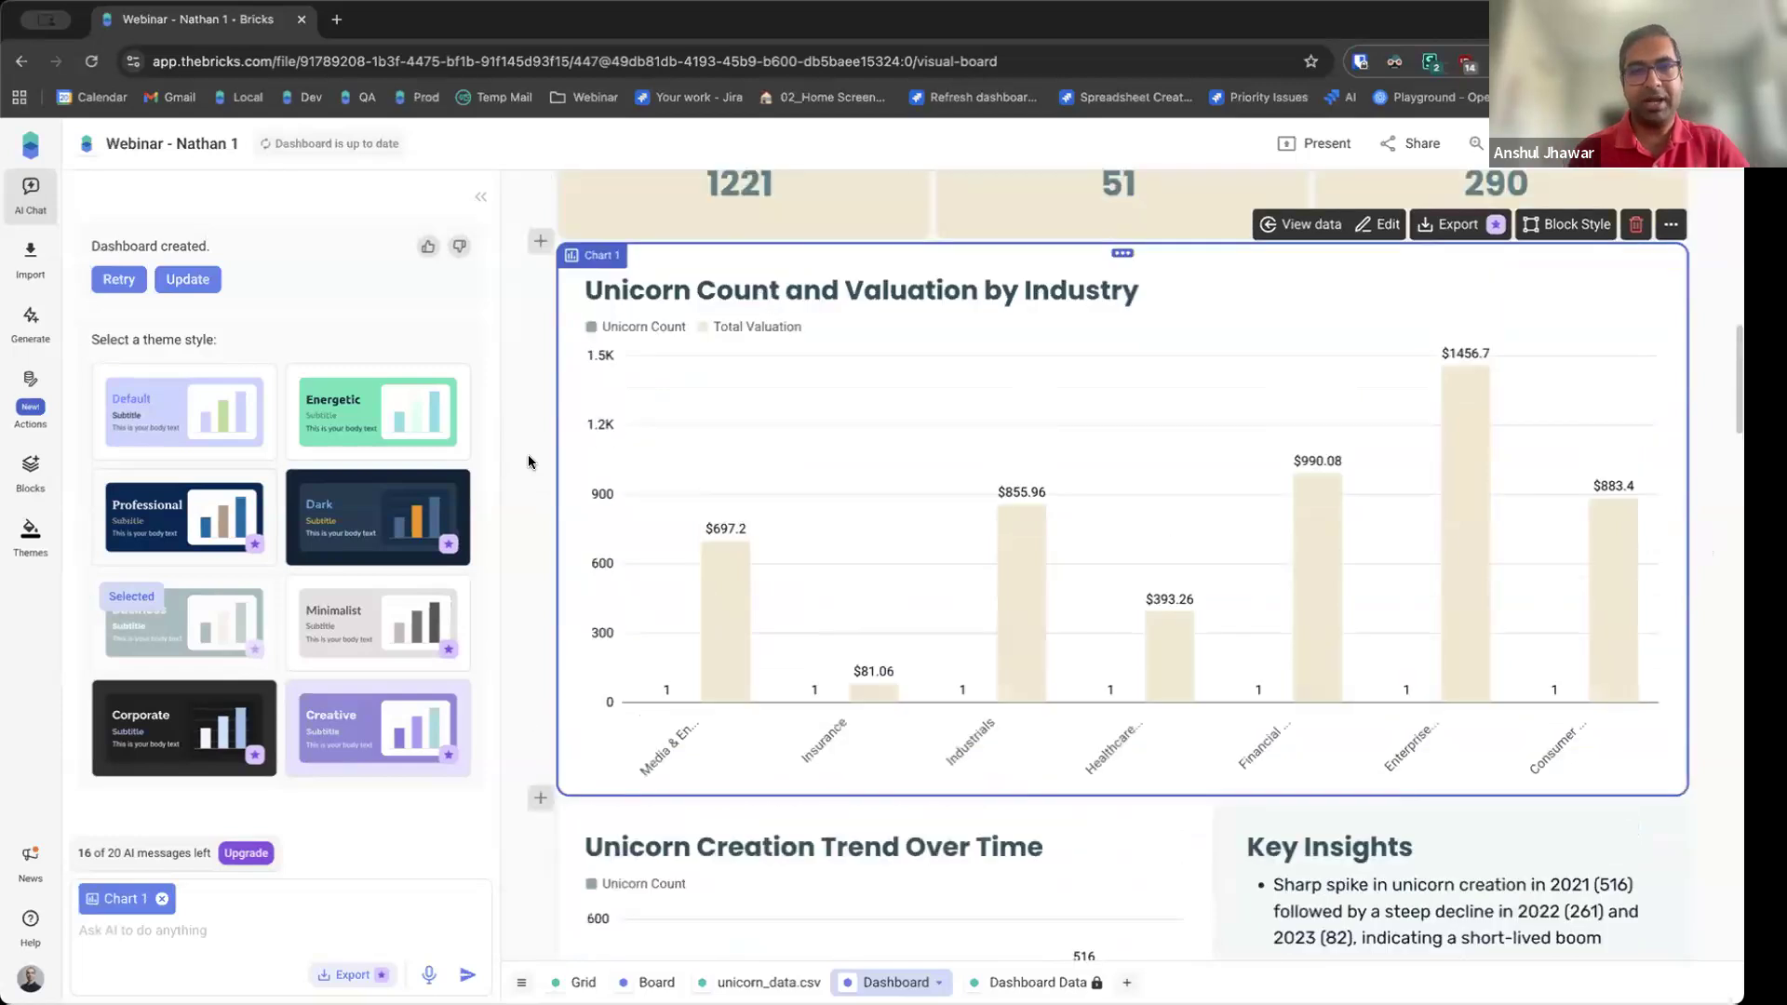
scroll(505, 431, up, 1)
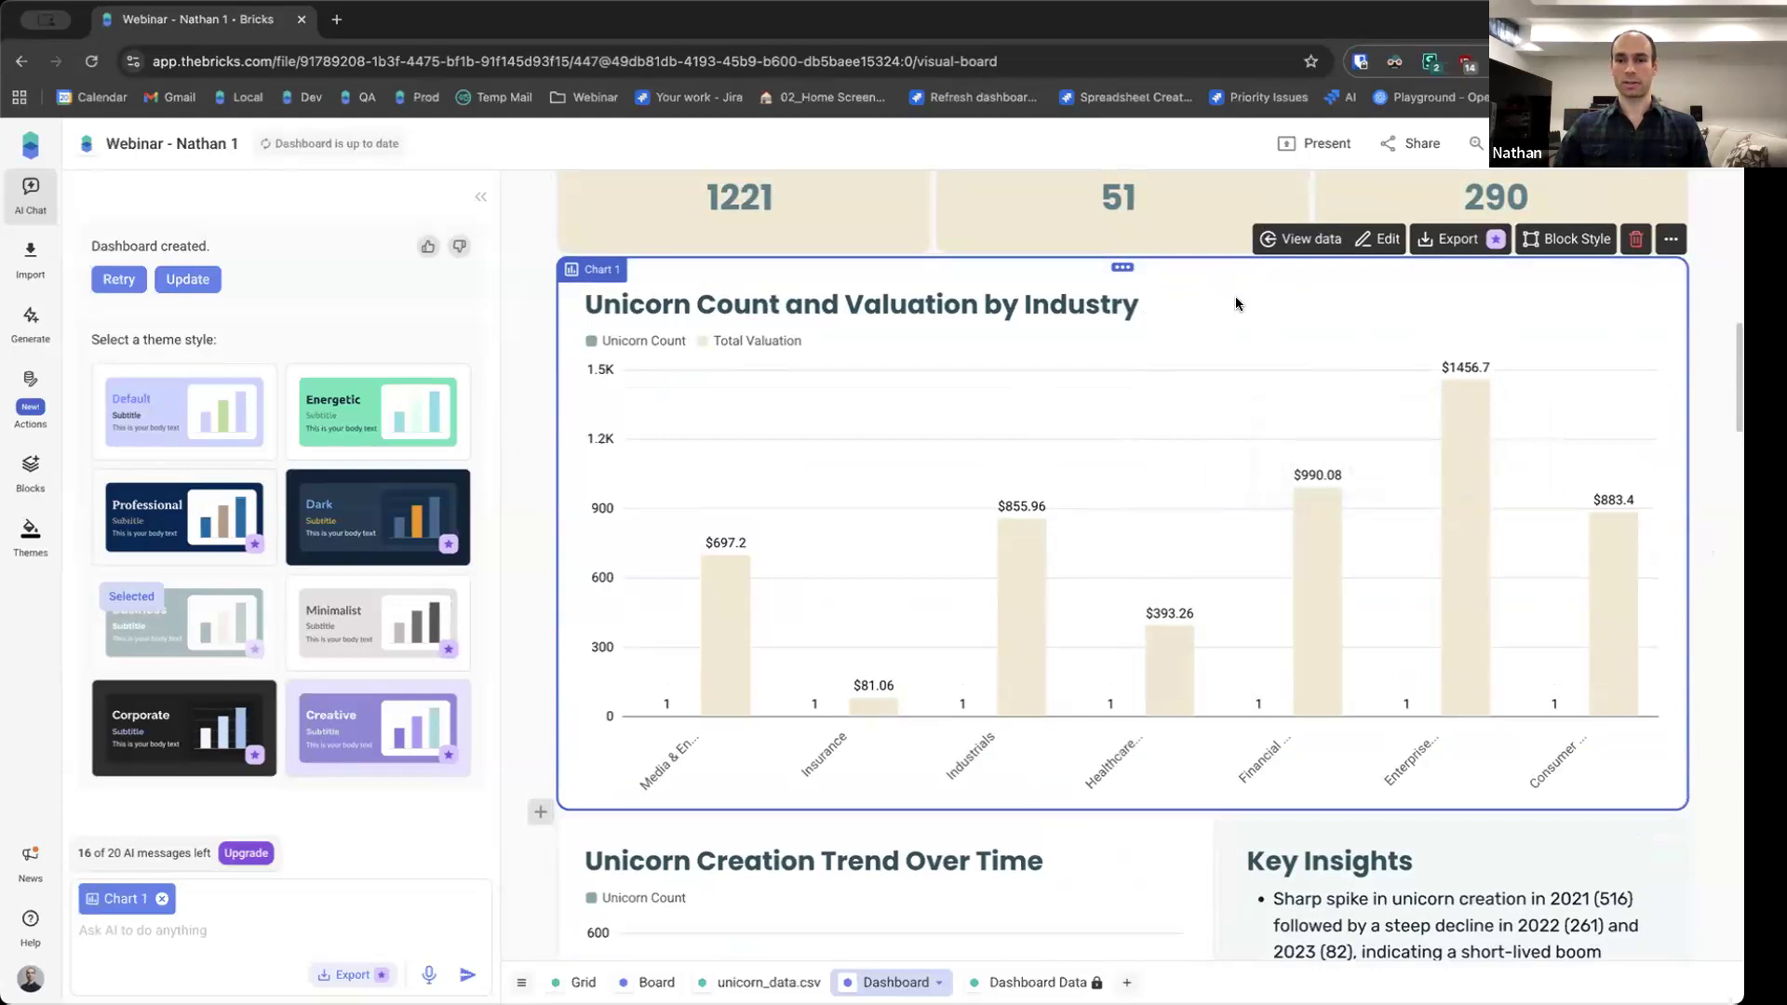
Edit the Unicorn Count and Valuation by Industry chart, try the Line type, and change it to Stacked area
click(1373, 243)
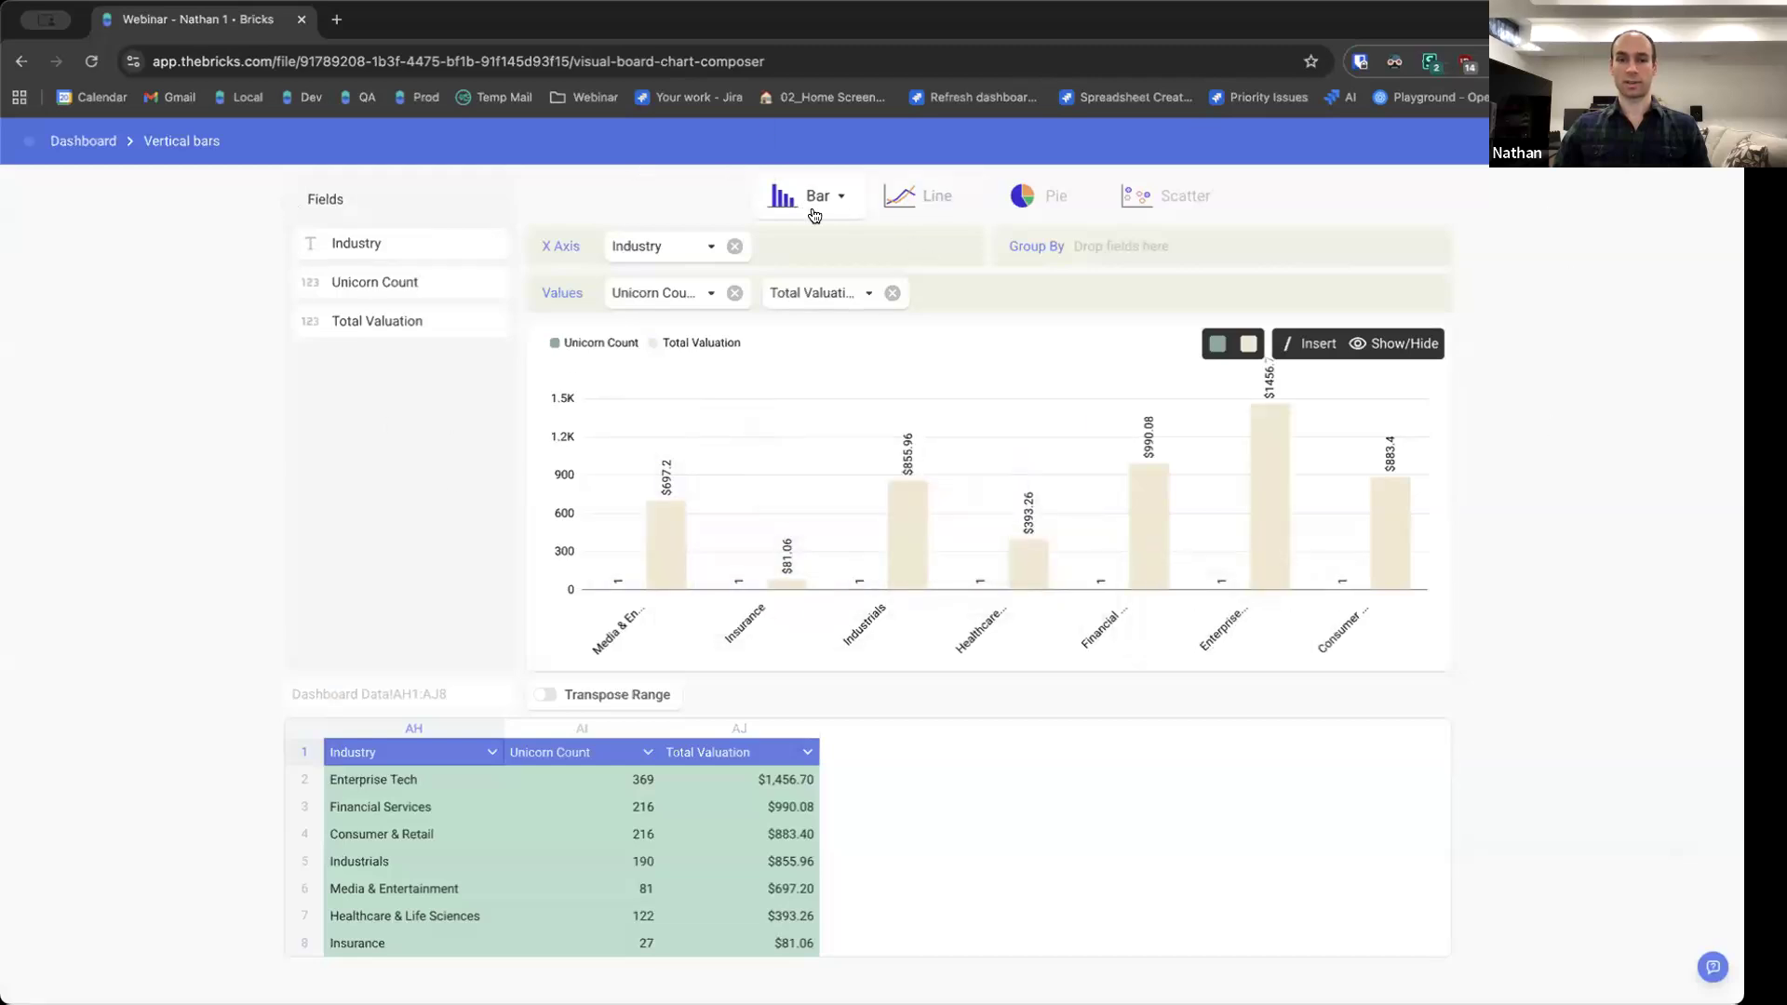
click(940, 204)
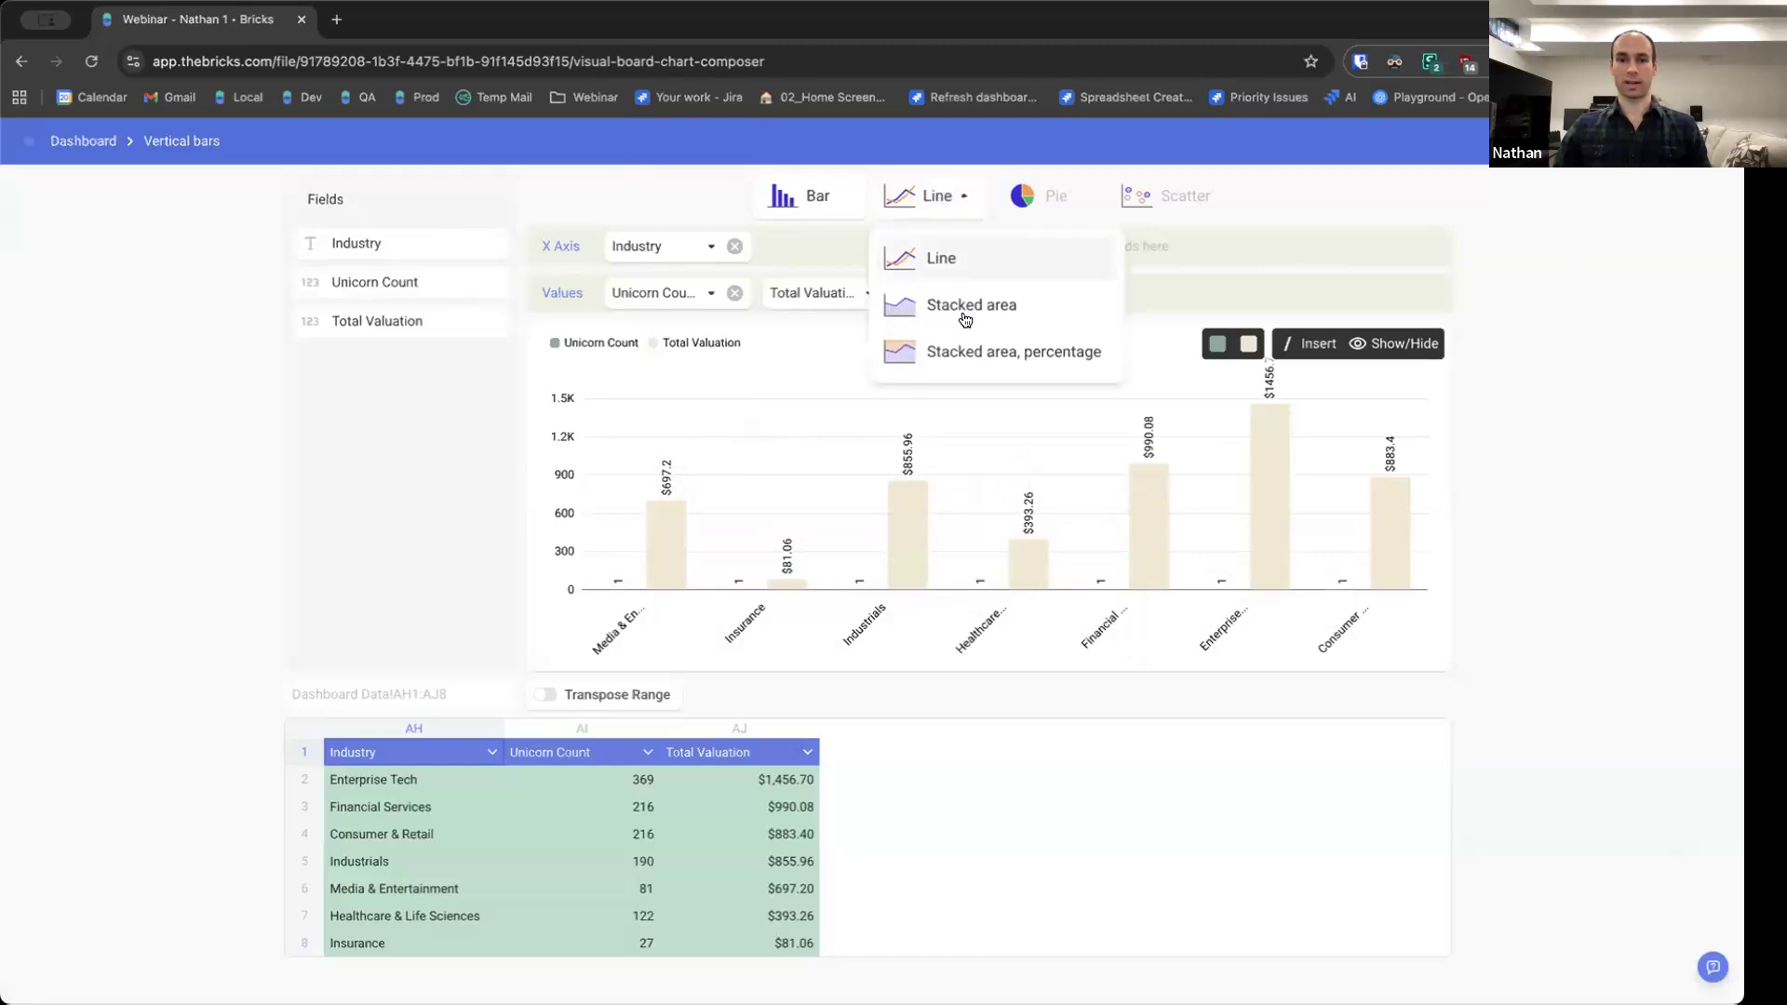
click(963, 271)
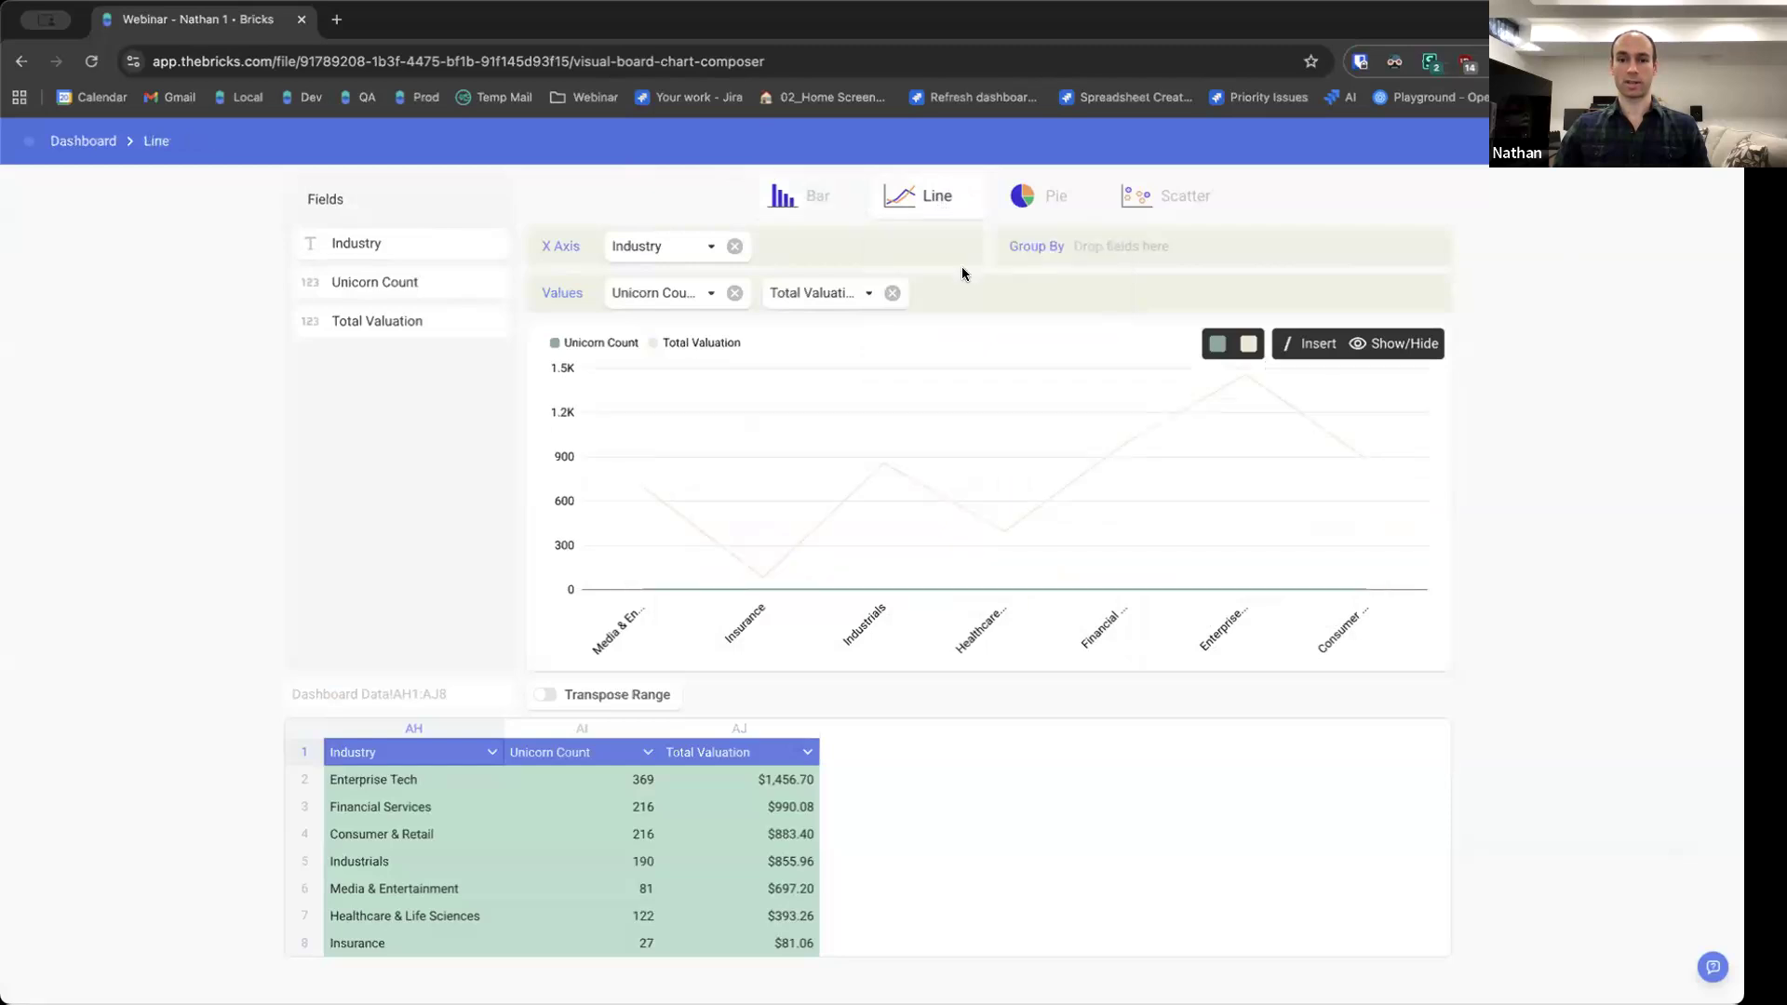
click(913, 215)
click(946, 288)
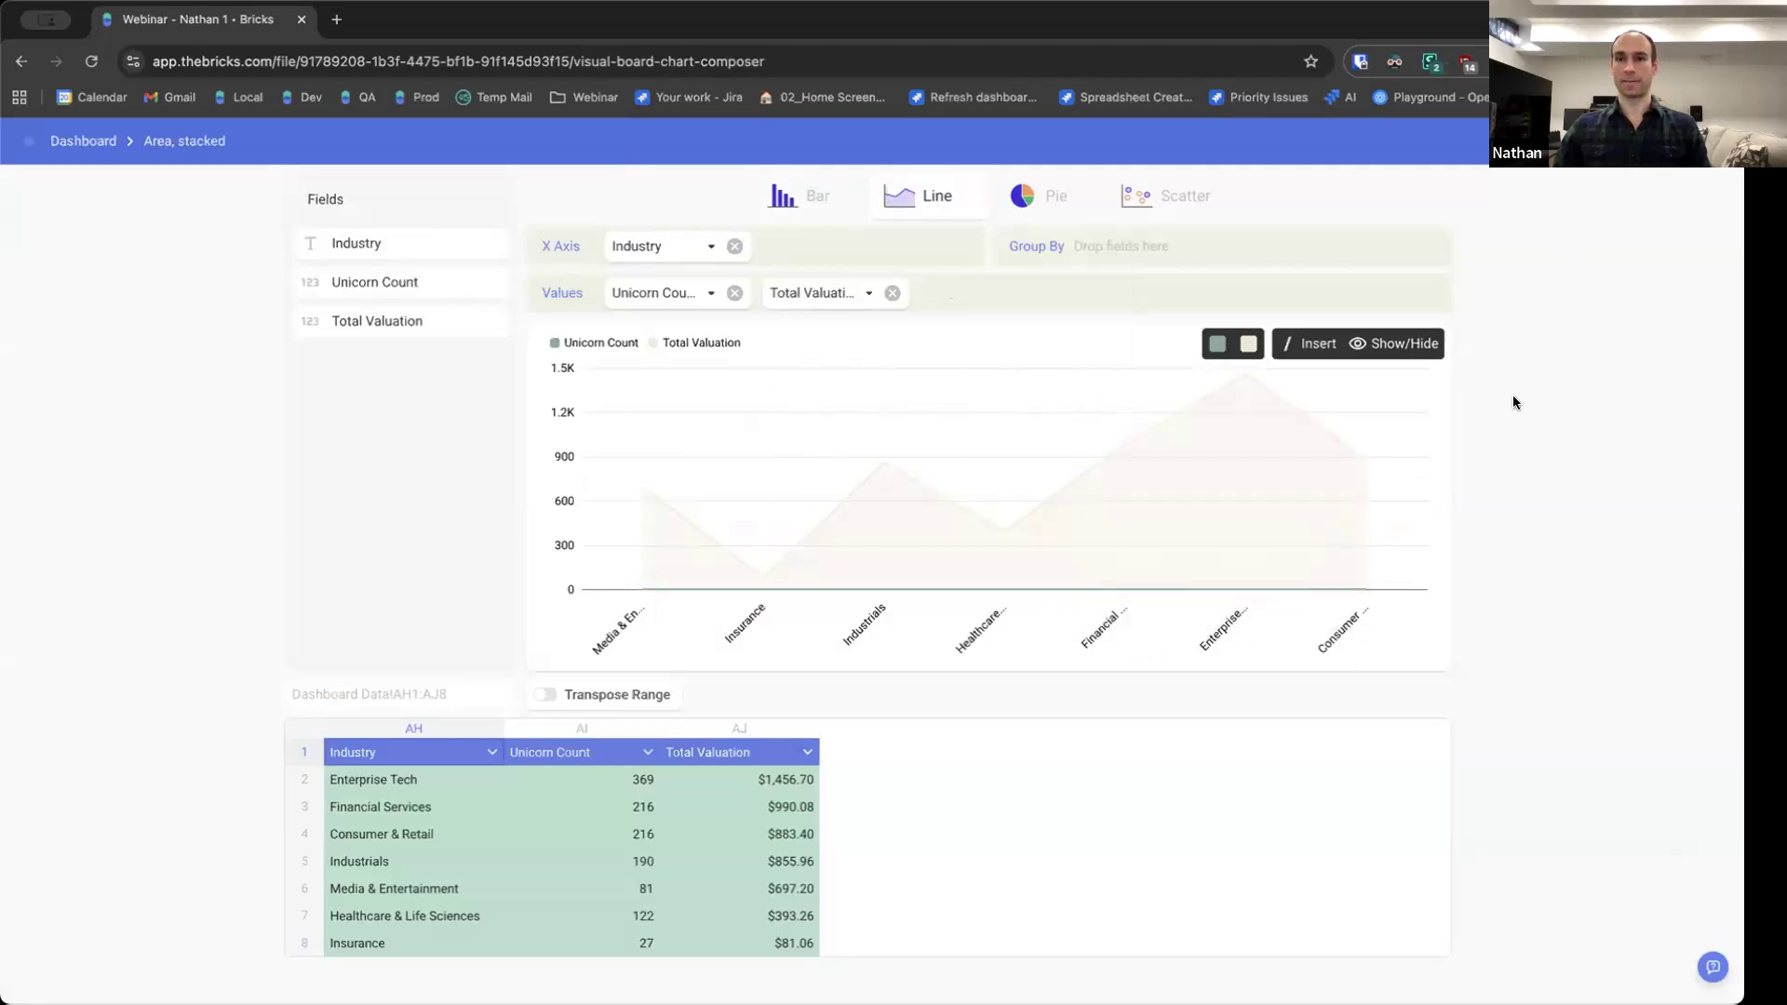
Recolor the Total Valuation series, first slate then the brown Business theme color, and return to the dashboard
click(1247, 345)
click(1323, 513)
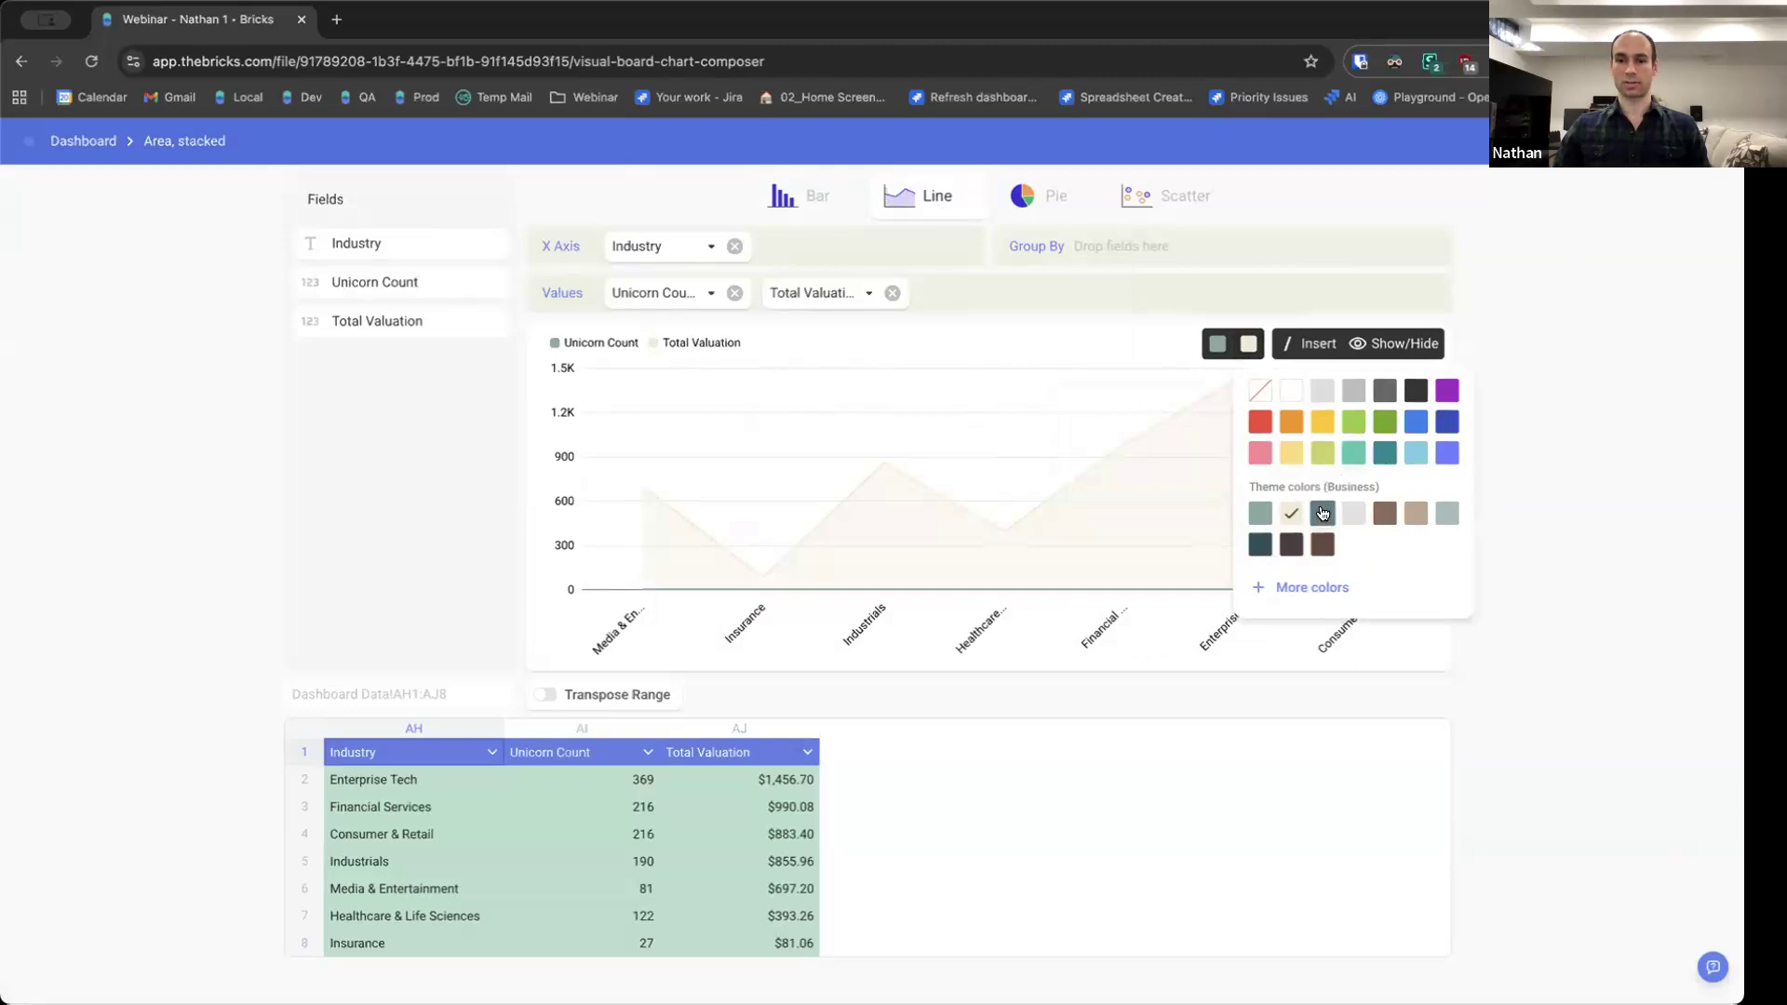
click(1248, 343)
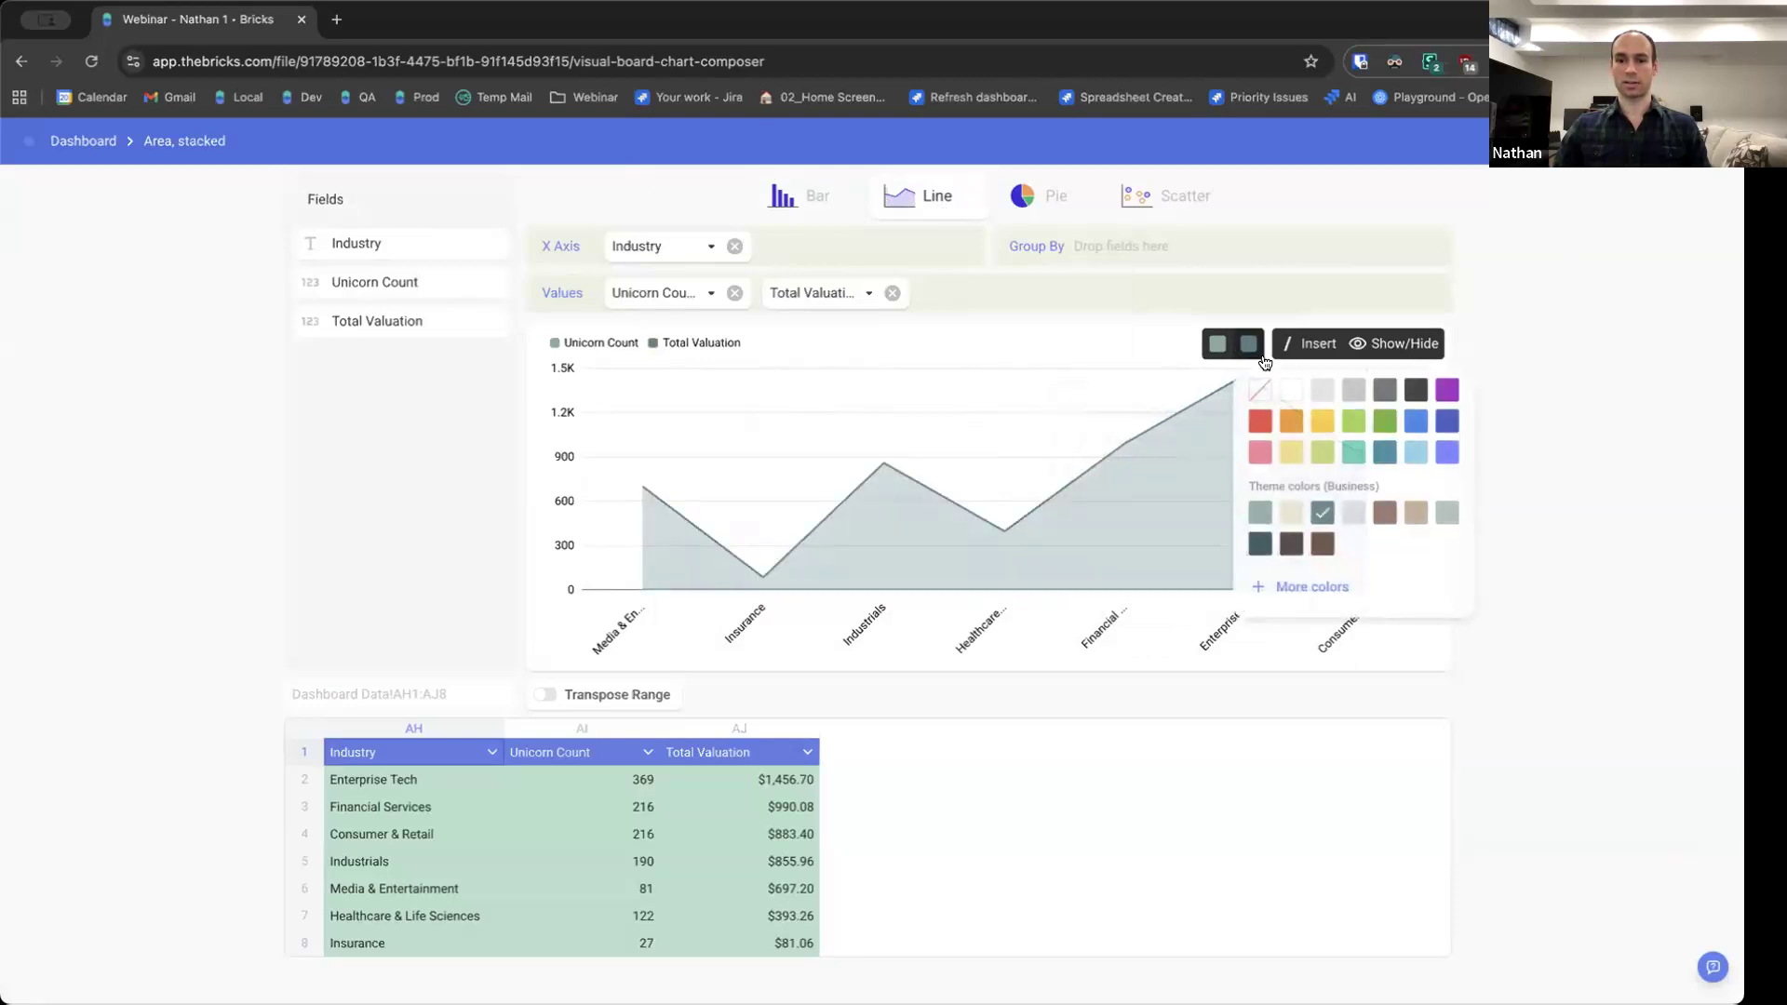
click(1384, 513)
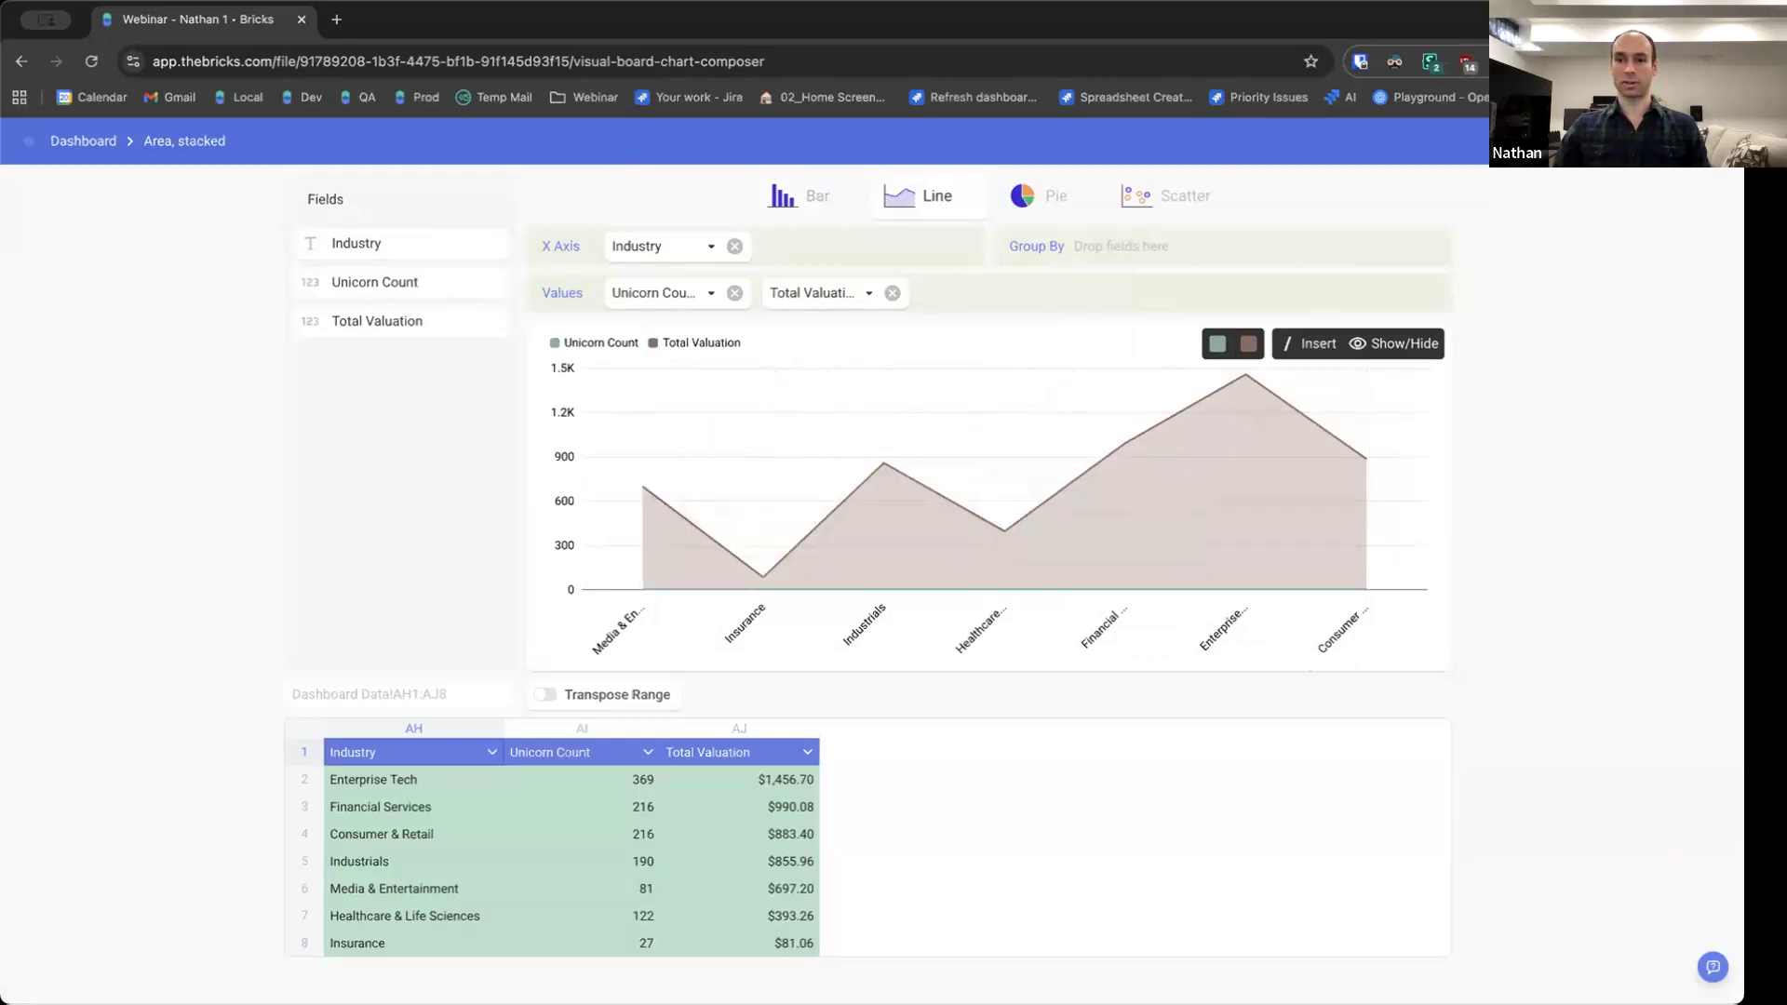
click(1689, 142)
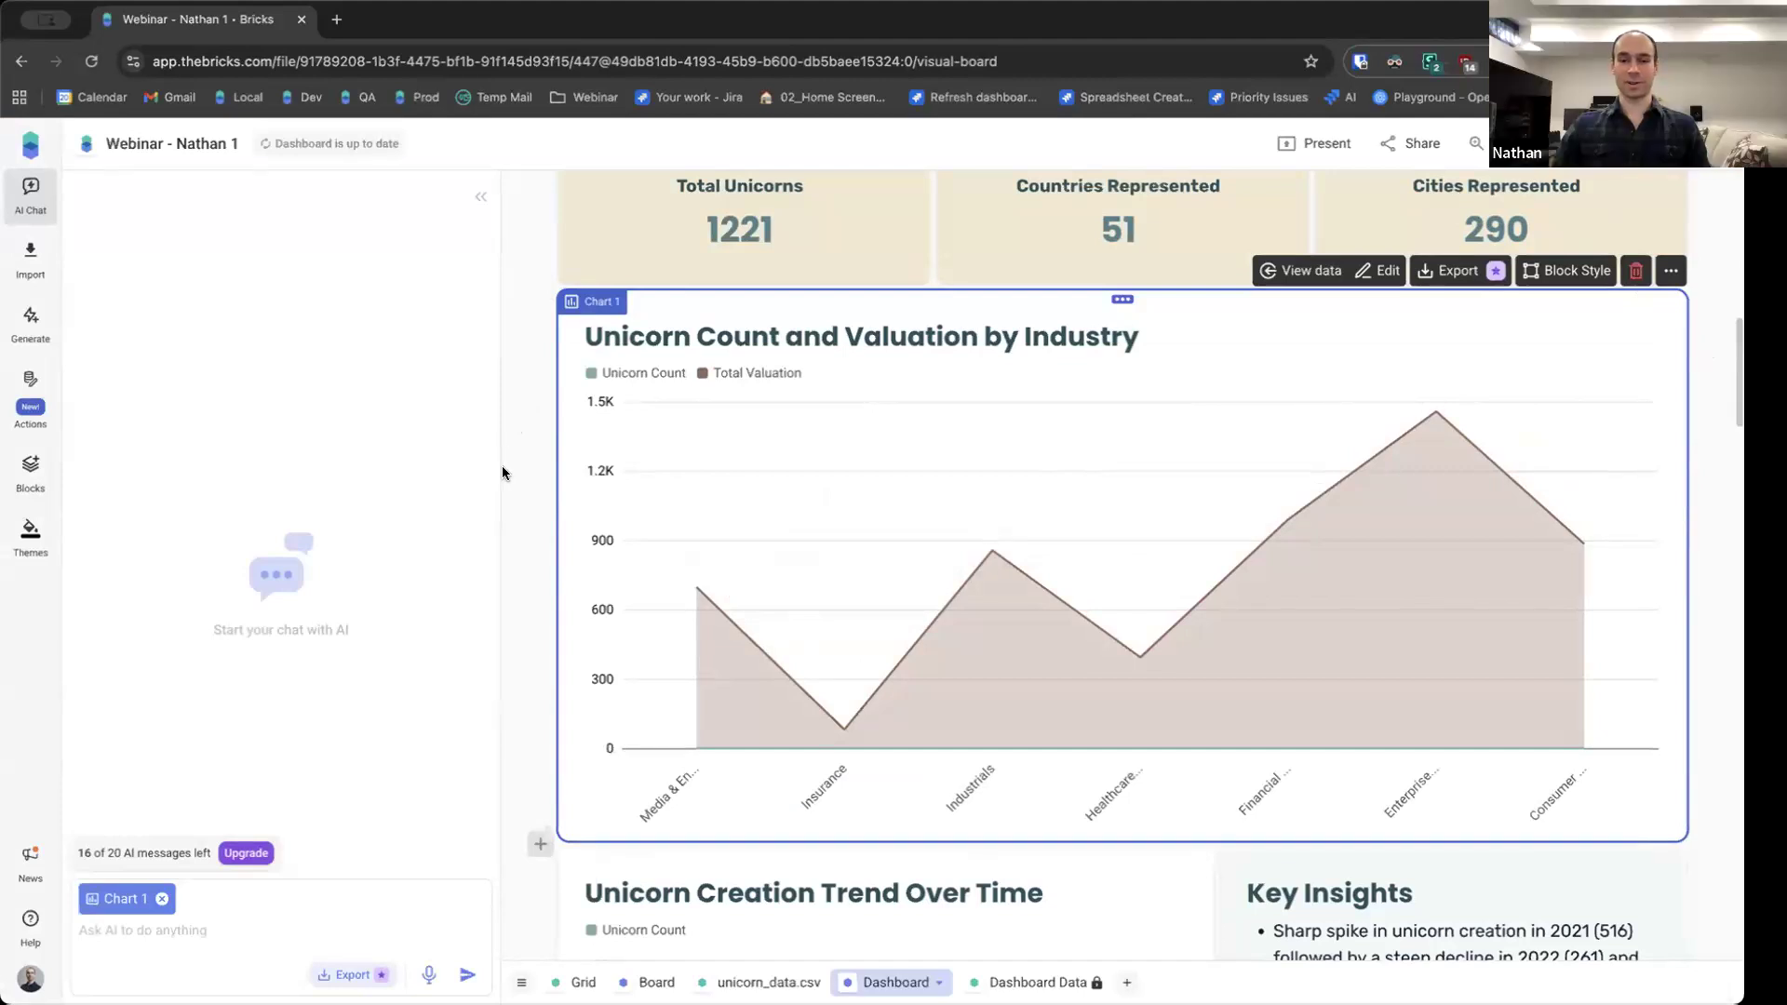
scroll(501, 466, down, 4)
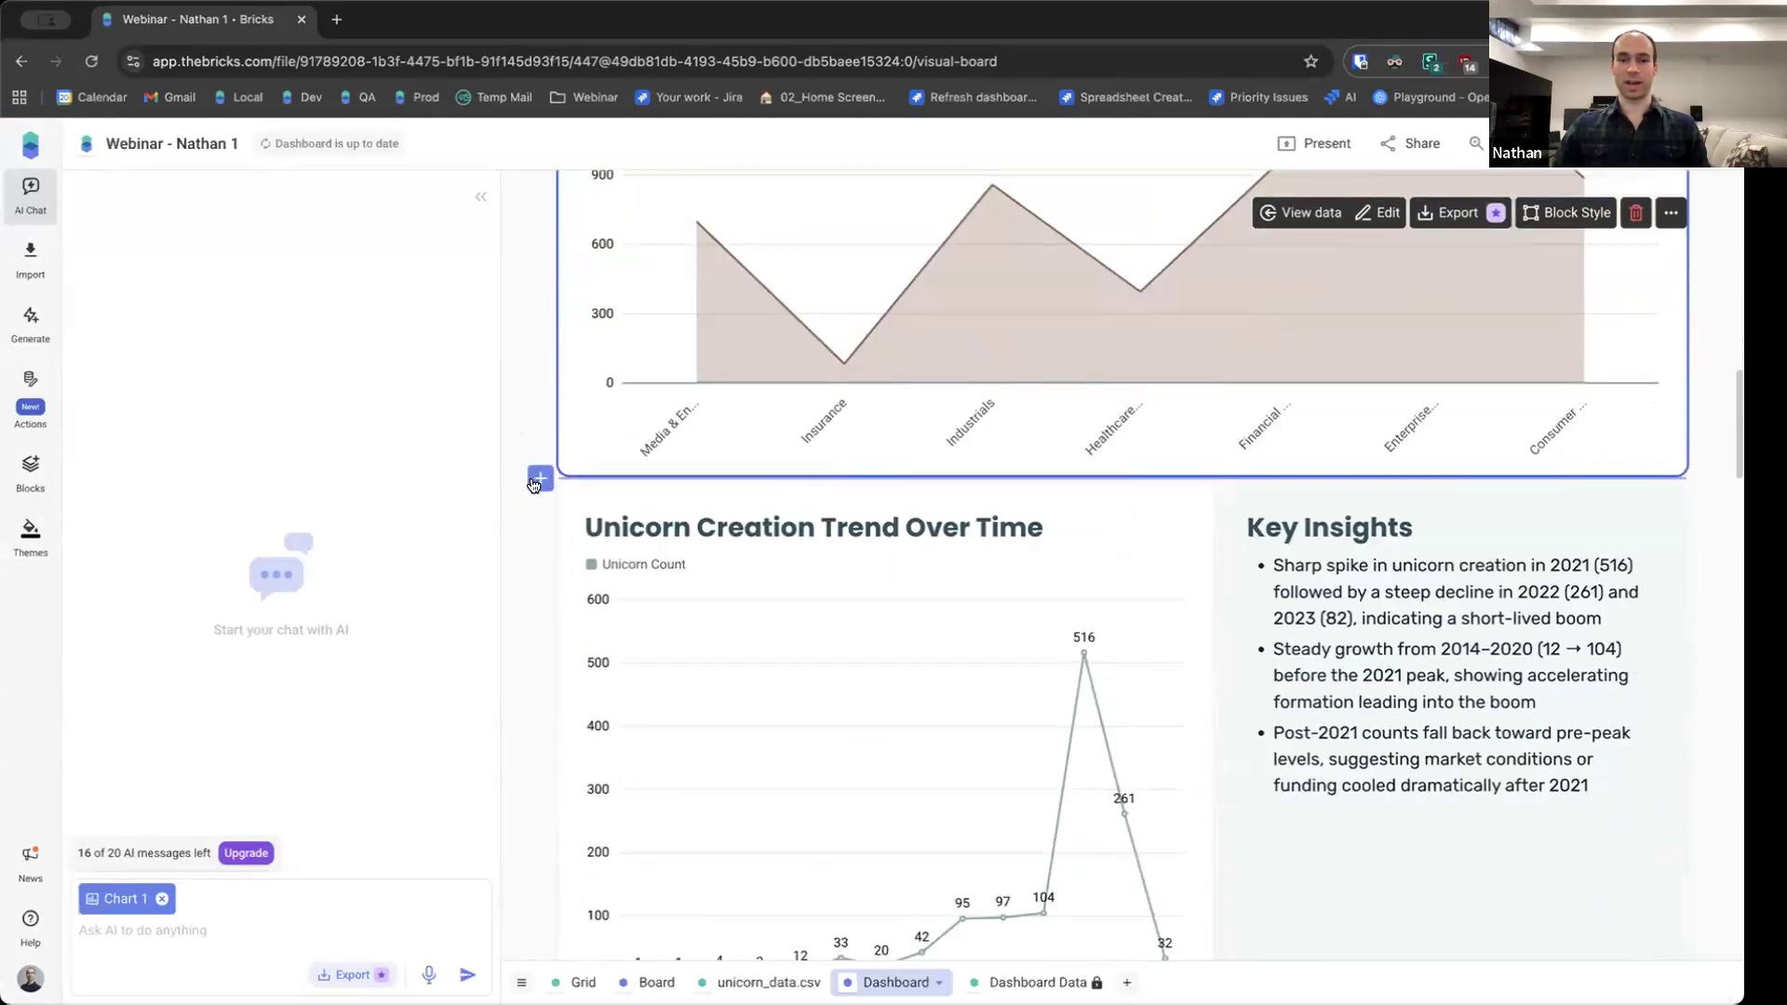
click(538, 480)
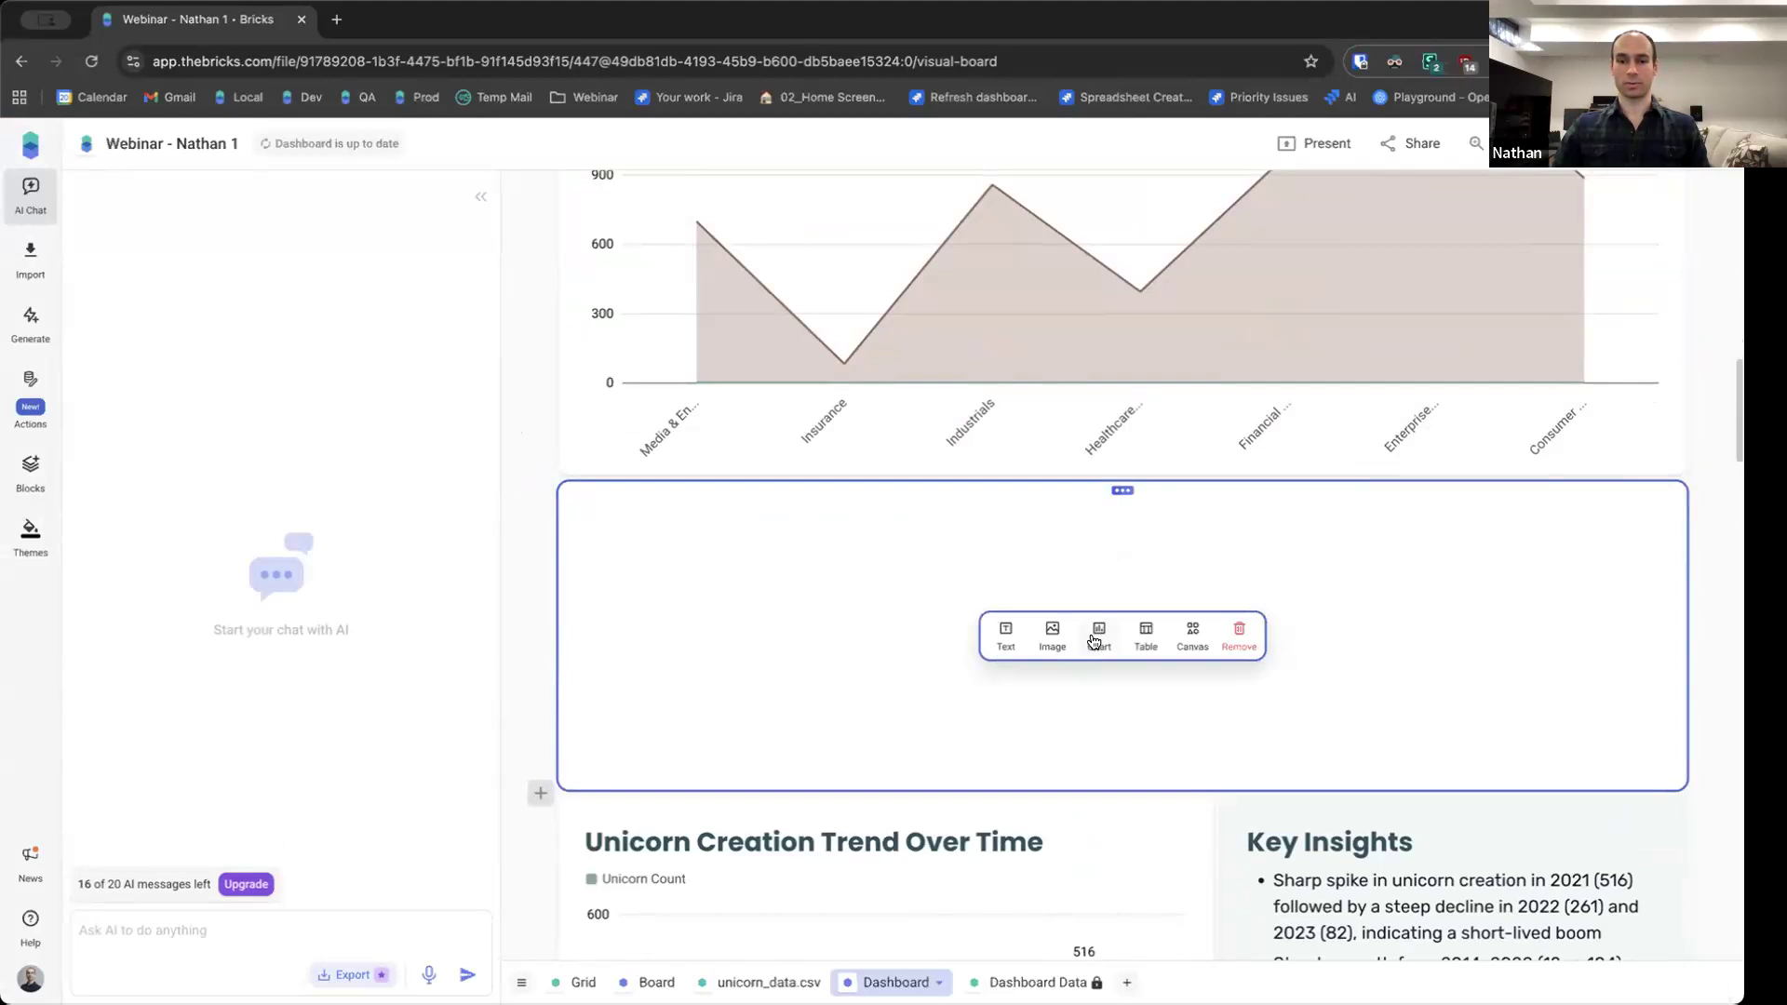
click(1241, 639)
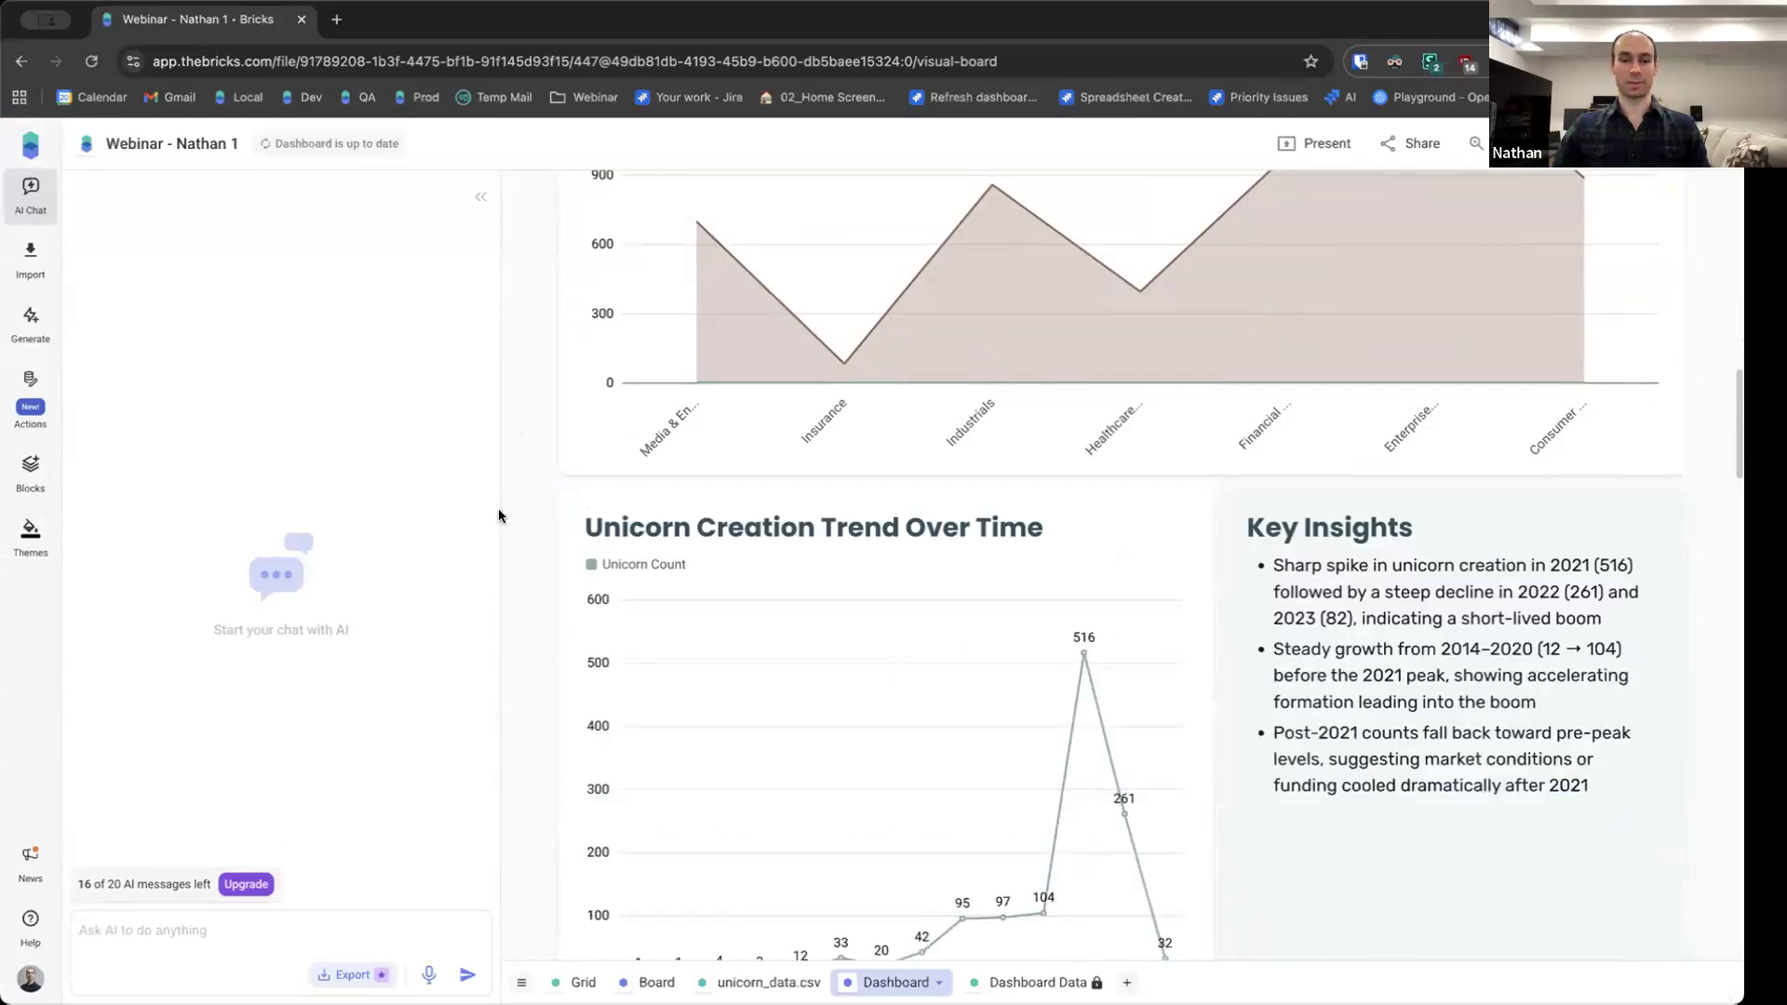
scroll(522, 510, up, 5)
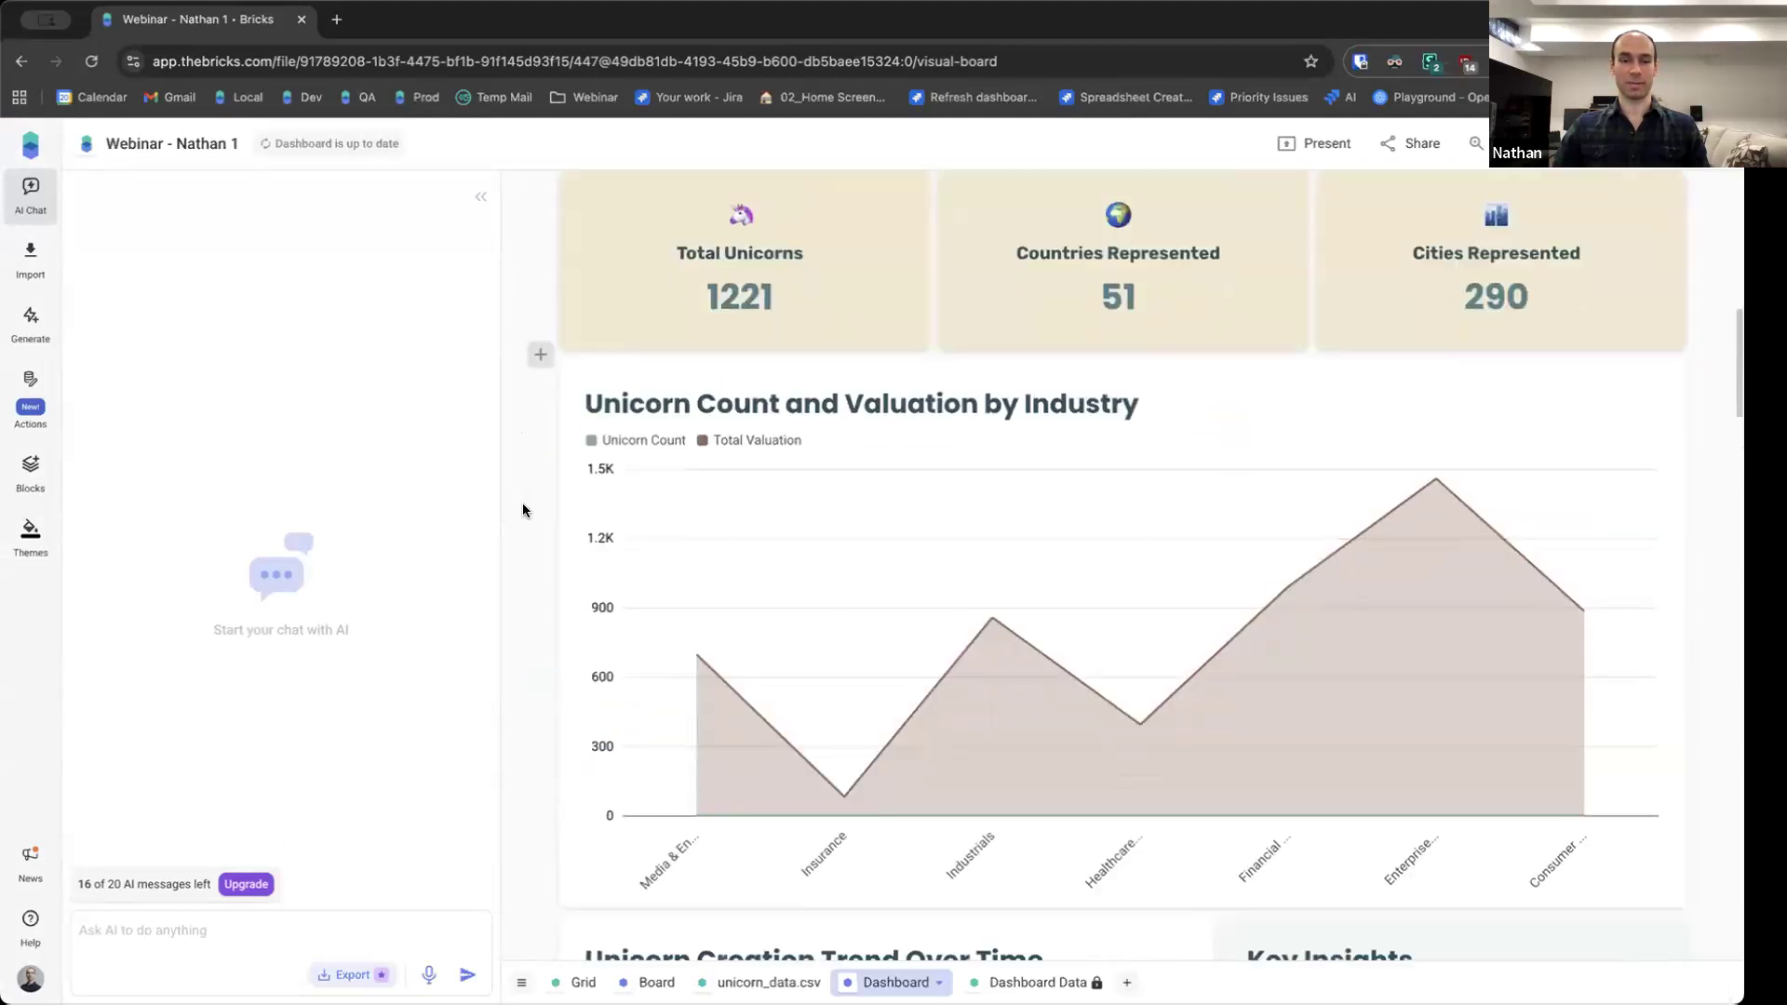
Ask the AI chat to "Create a new bar chart from my Table_01", referencing the table in unicorn_data.csv
scroll(522, 510, down, 1)
click(187, 923)
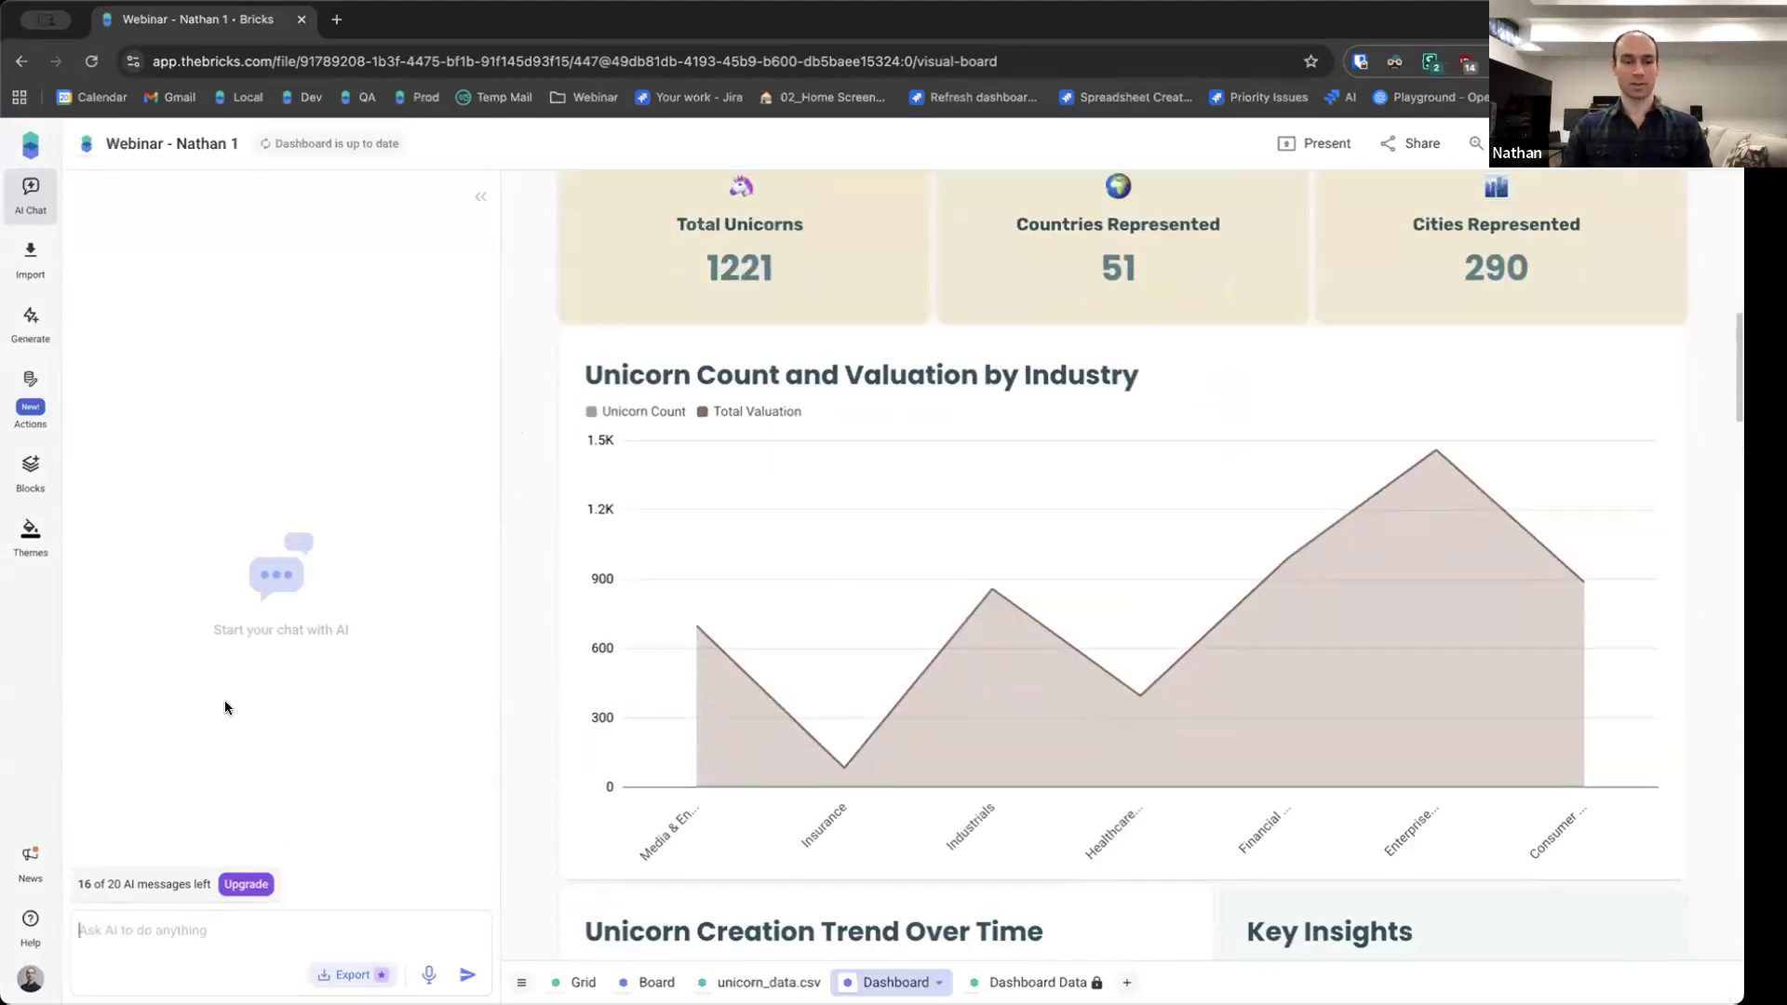
text(Cr)
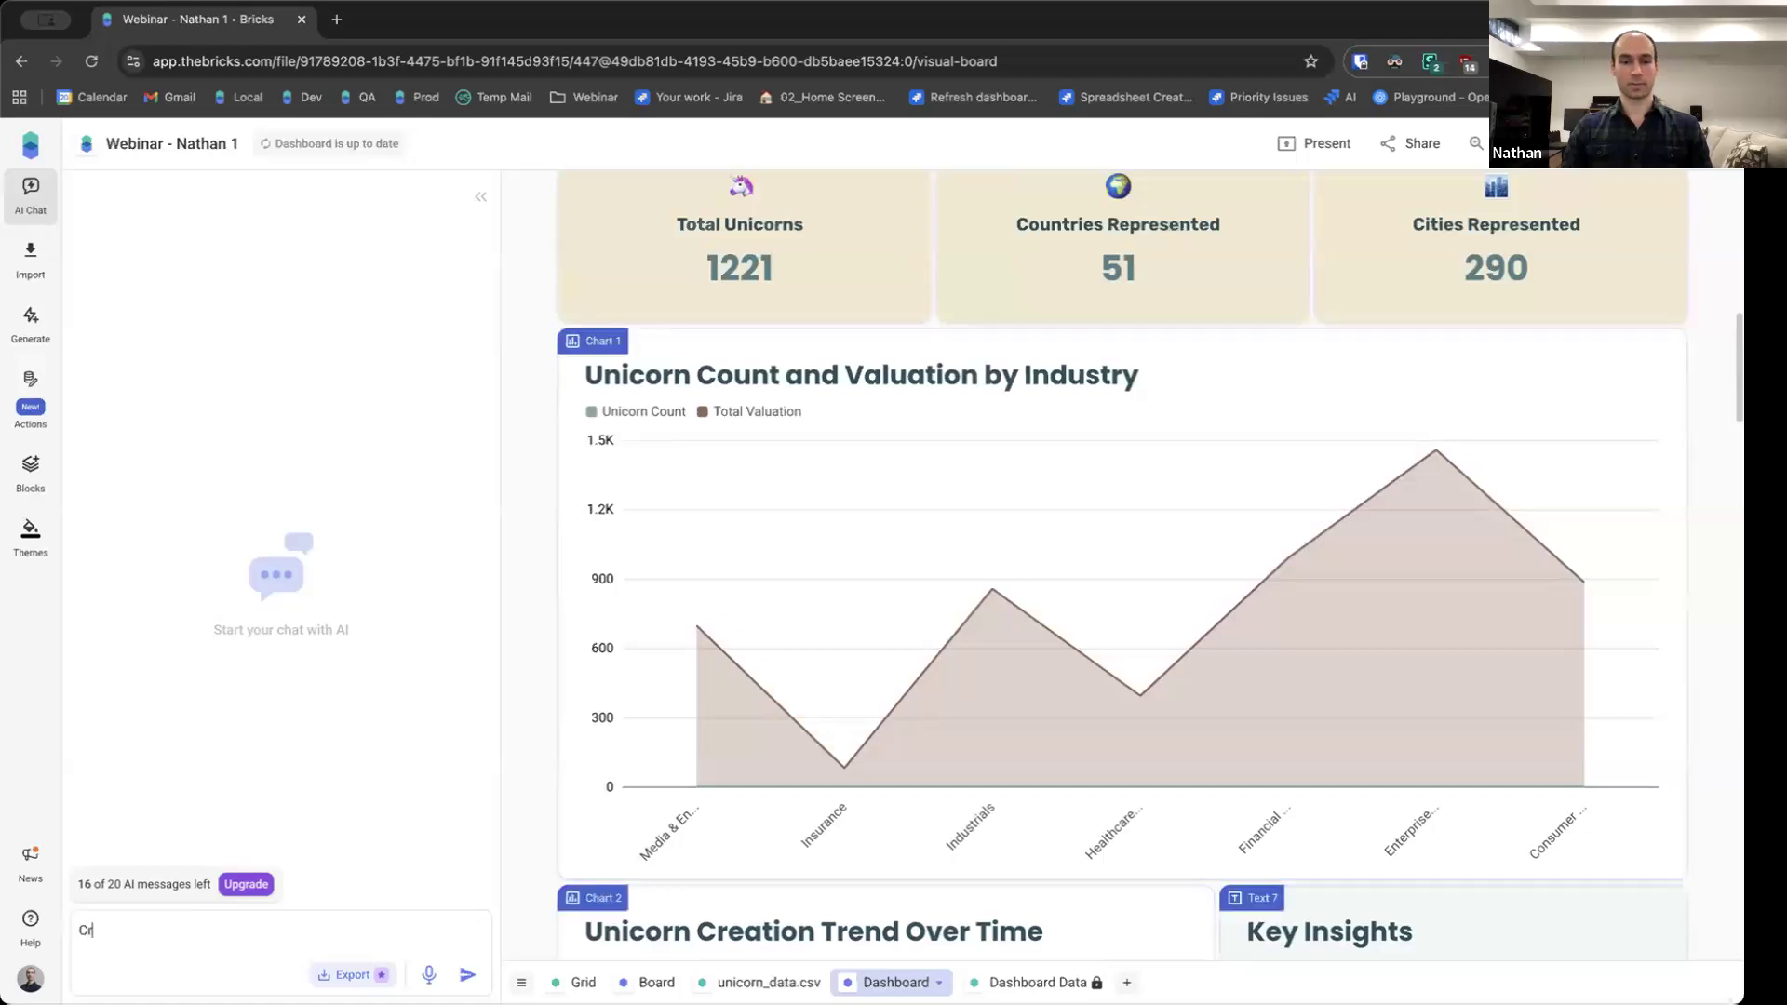
text(eate a new )
text(board)
key(BackSpace)
key(BackSpace)
key(BackSpace)
key(BackSpace)
text(ar chart from my)
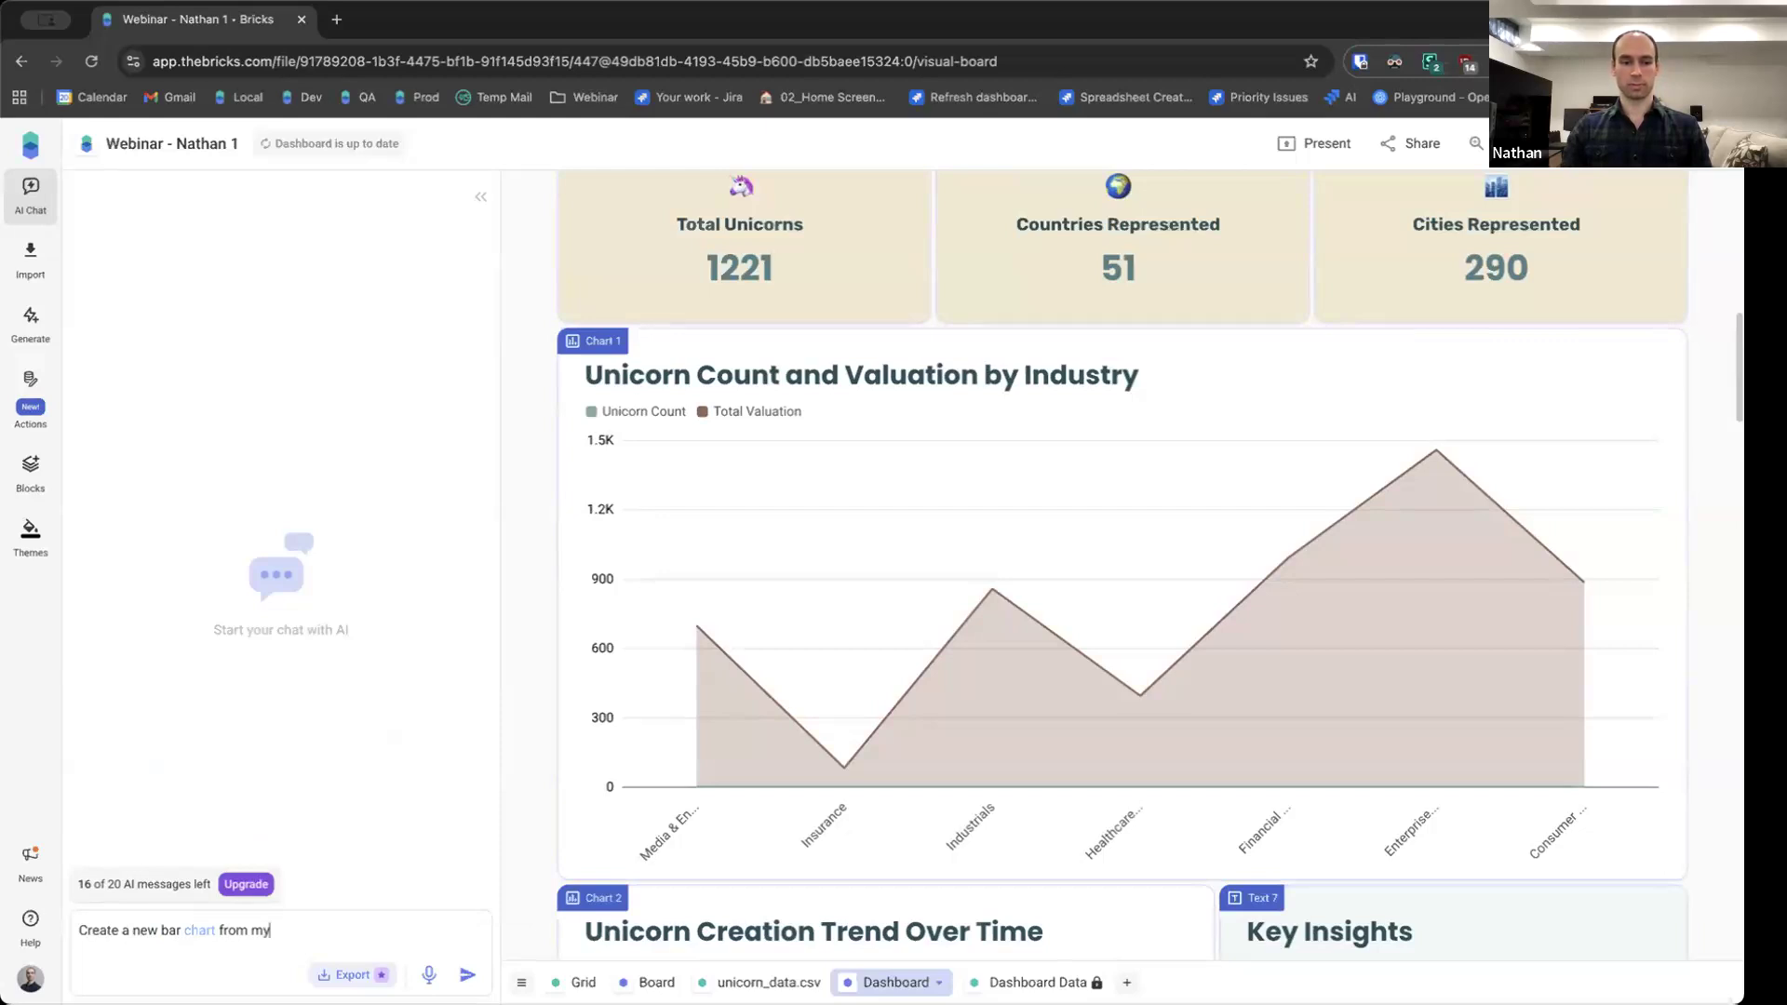
text( Tab)
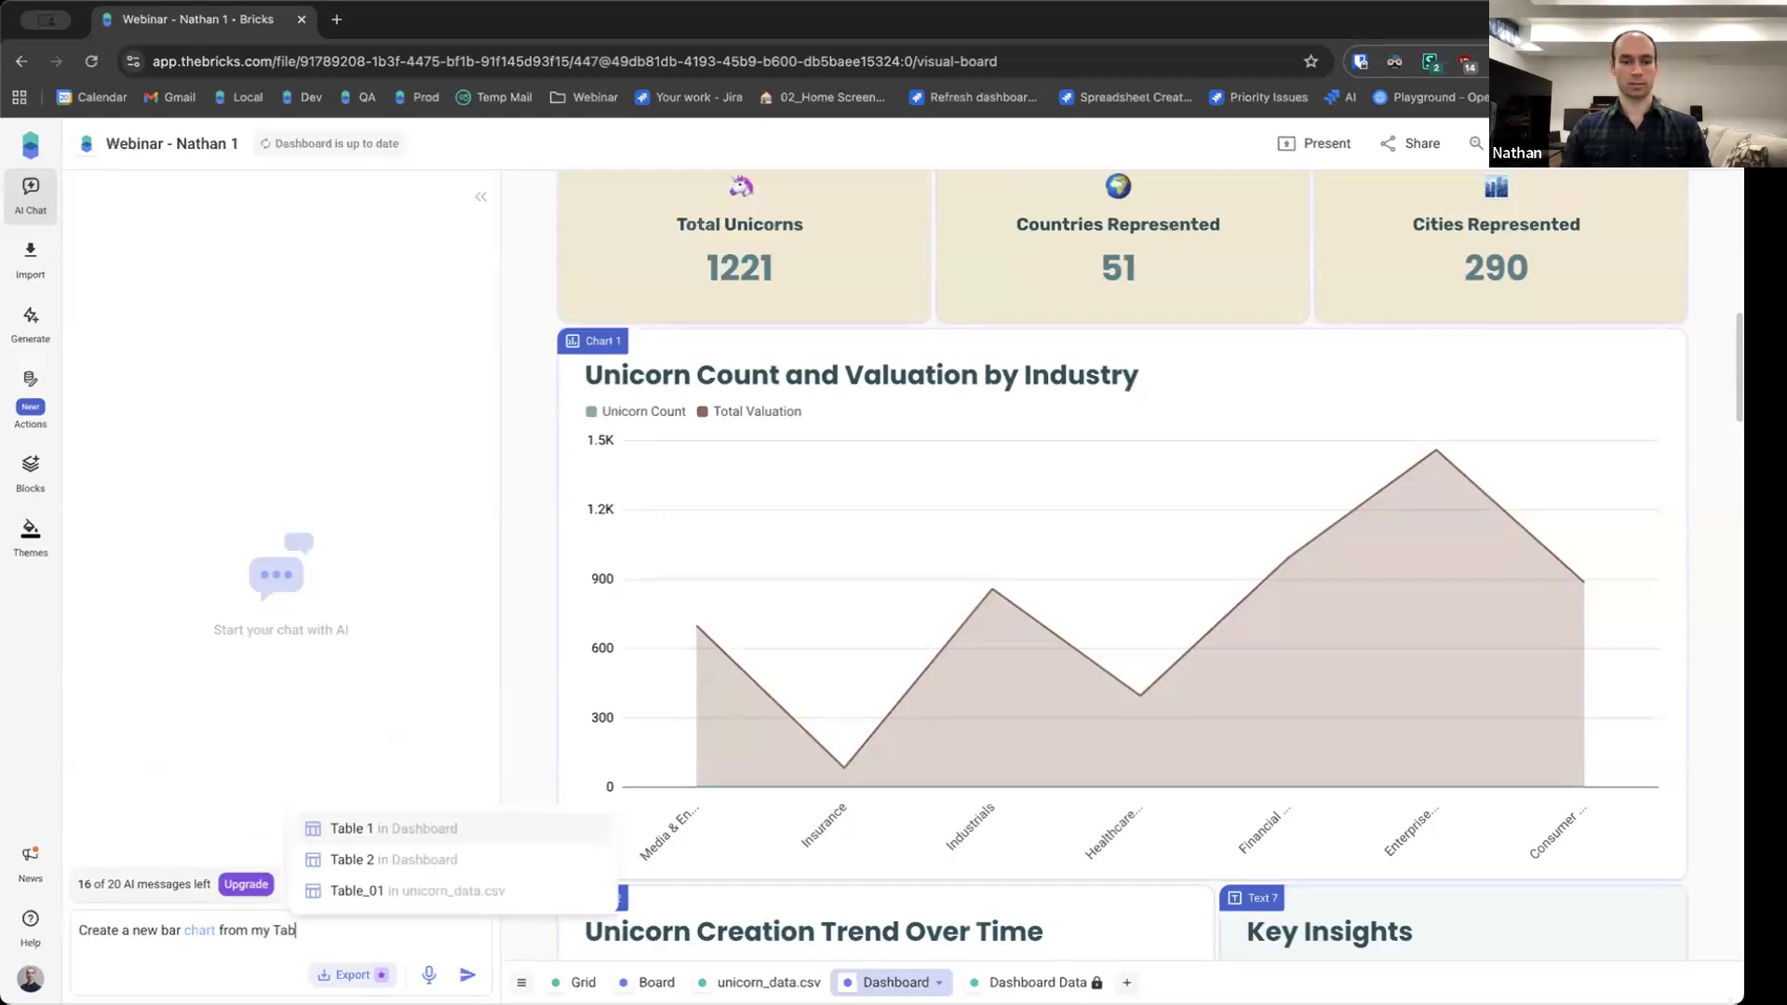
key(Down)
key(Down)
key(Return)
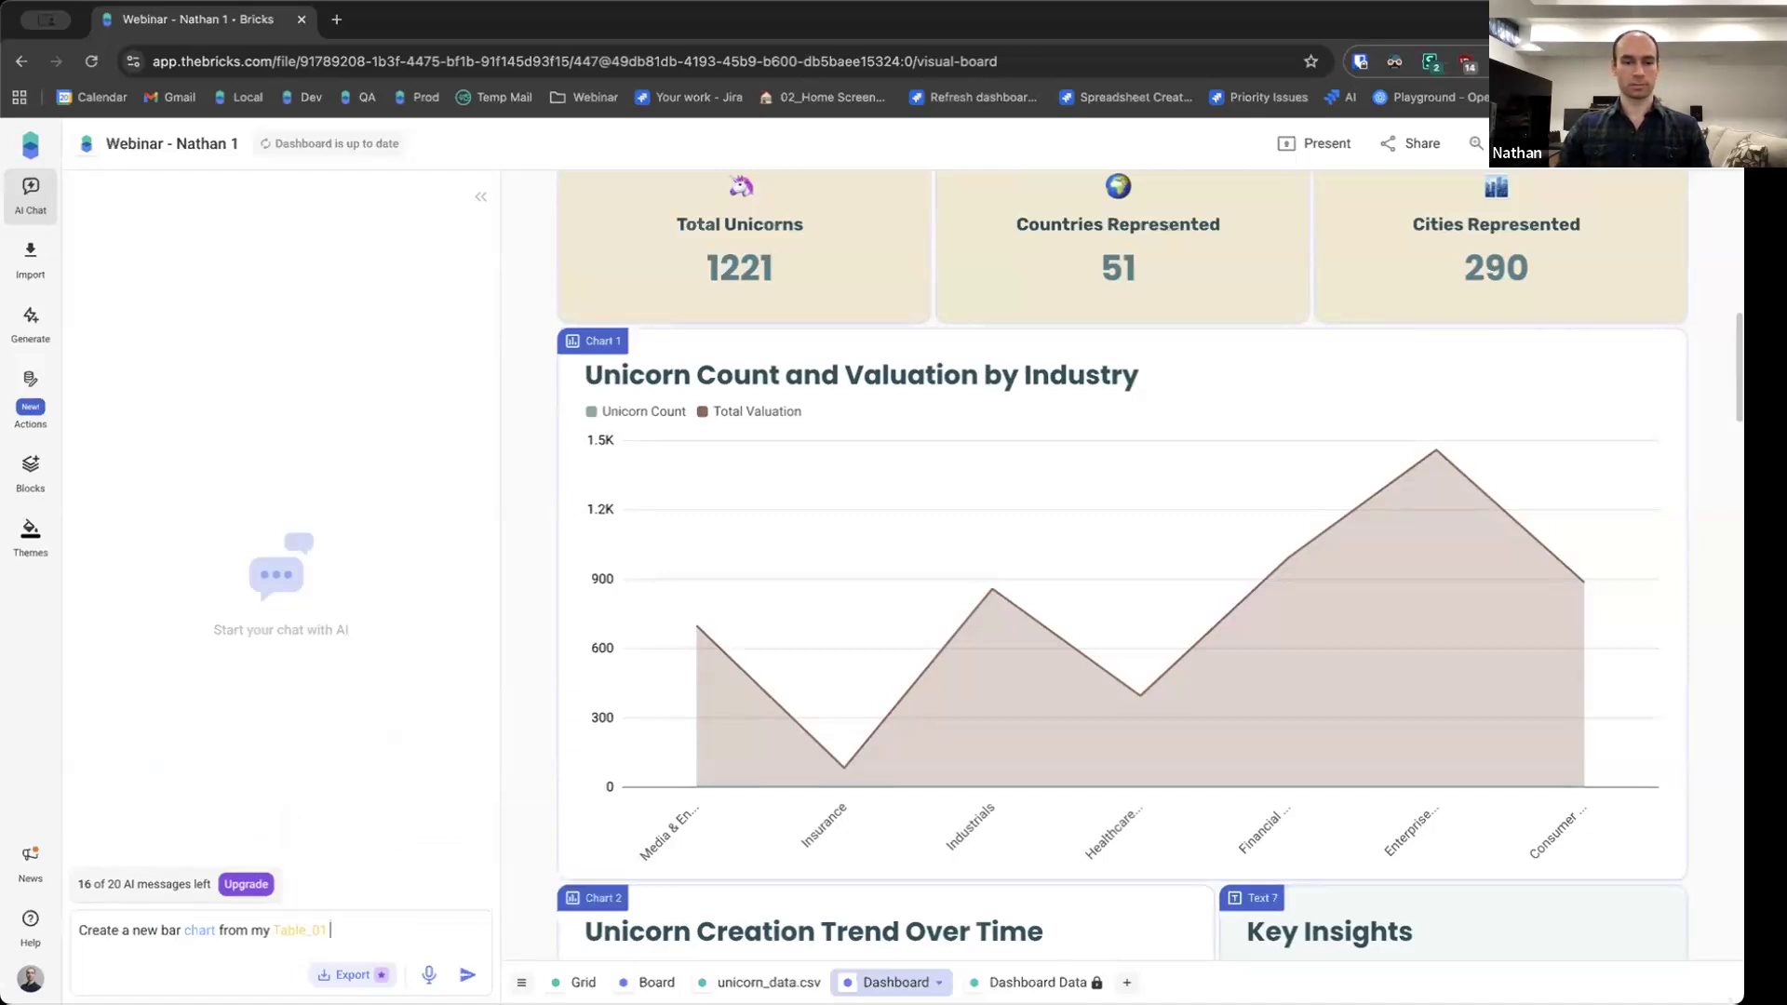
key(Return)
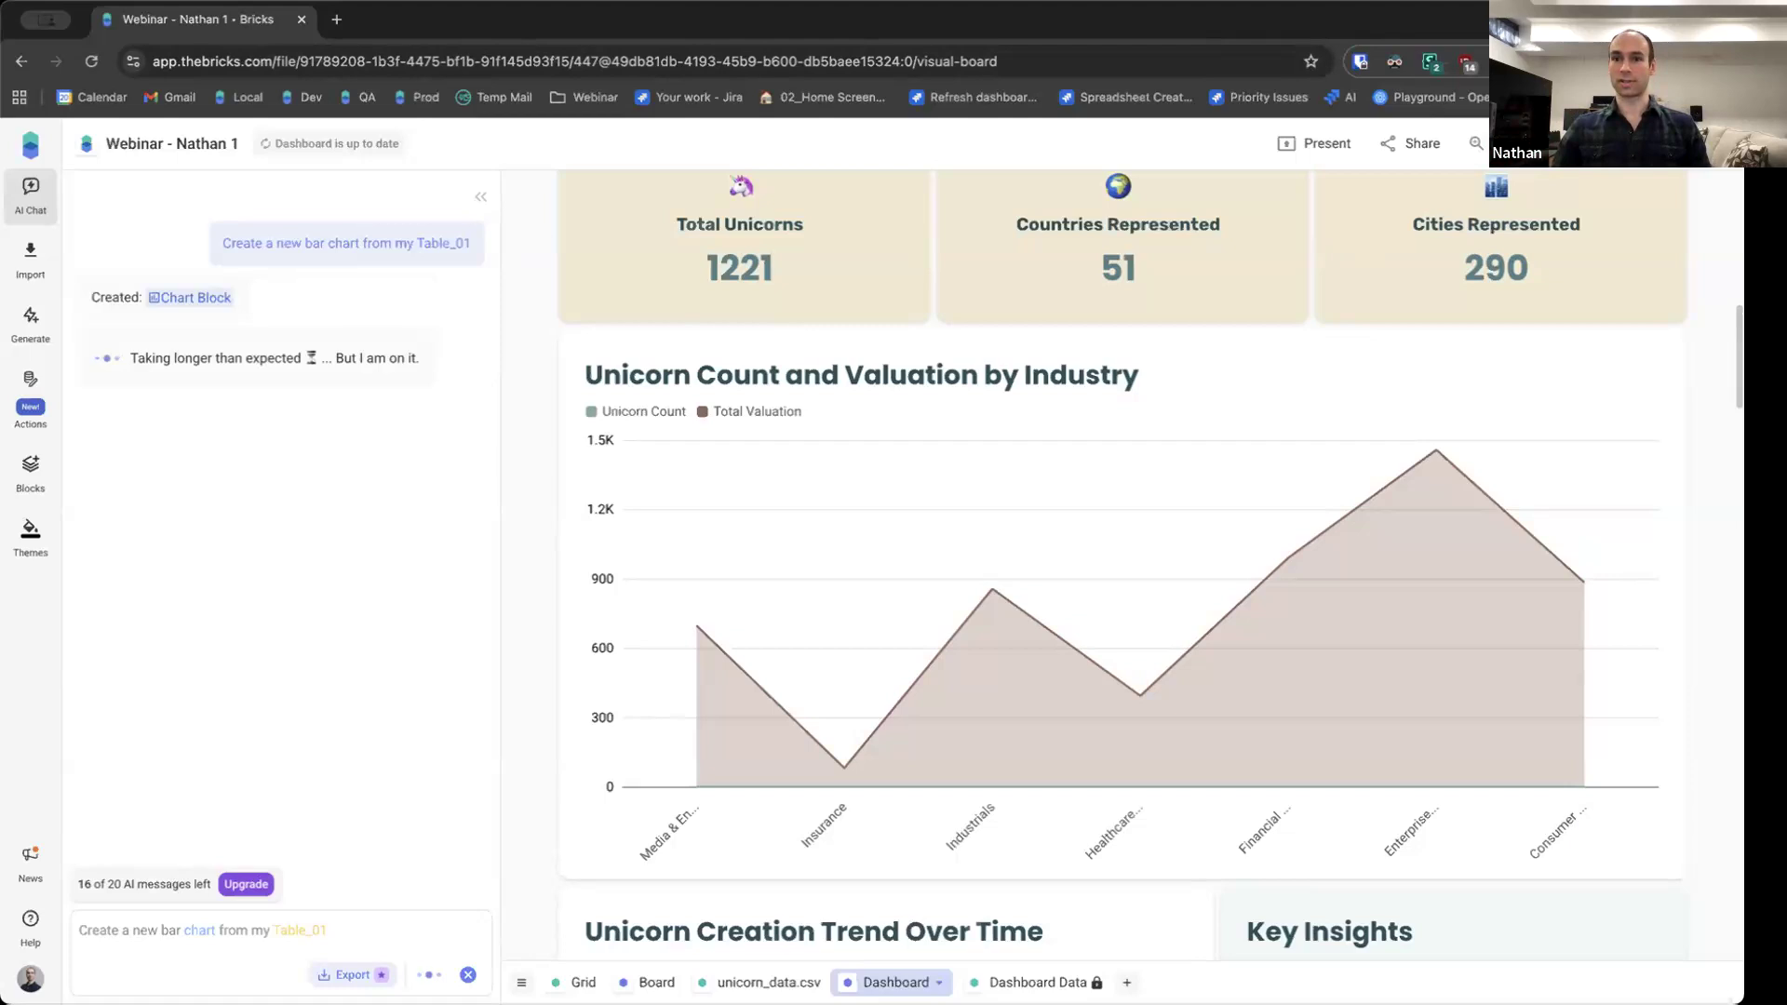
Examine the new Valuation and Company Count by Industry chart, including the Enterprise Tech data details
click(1475, 142)
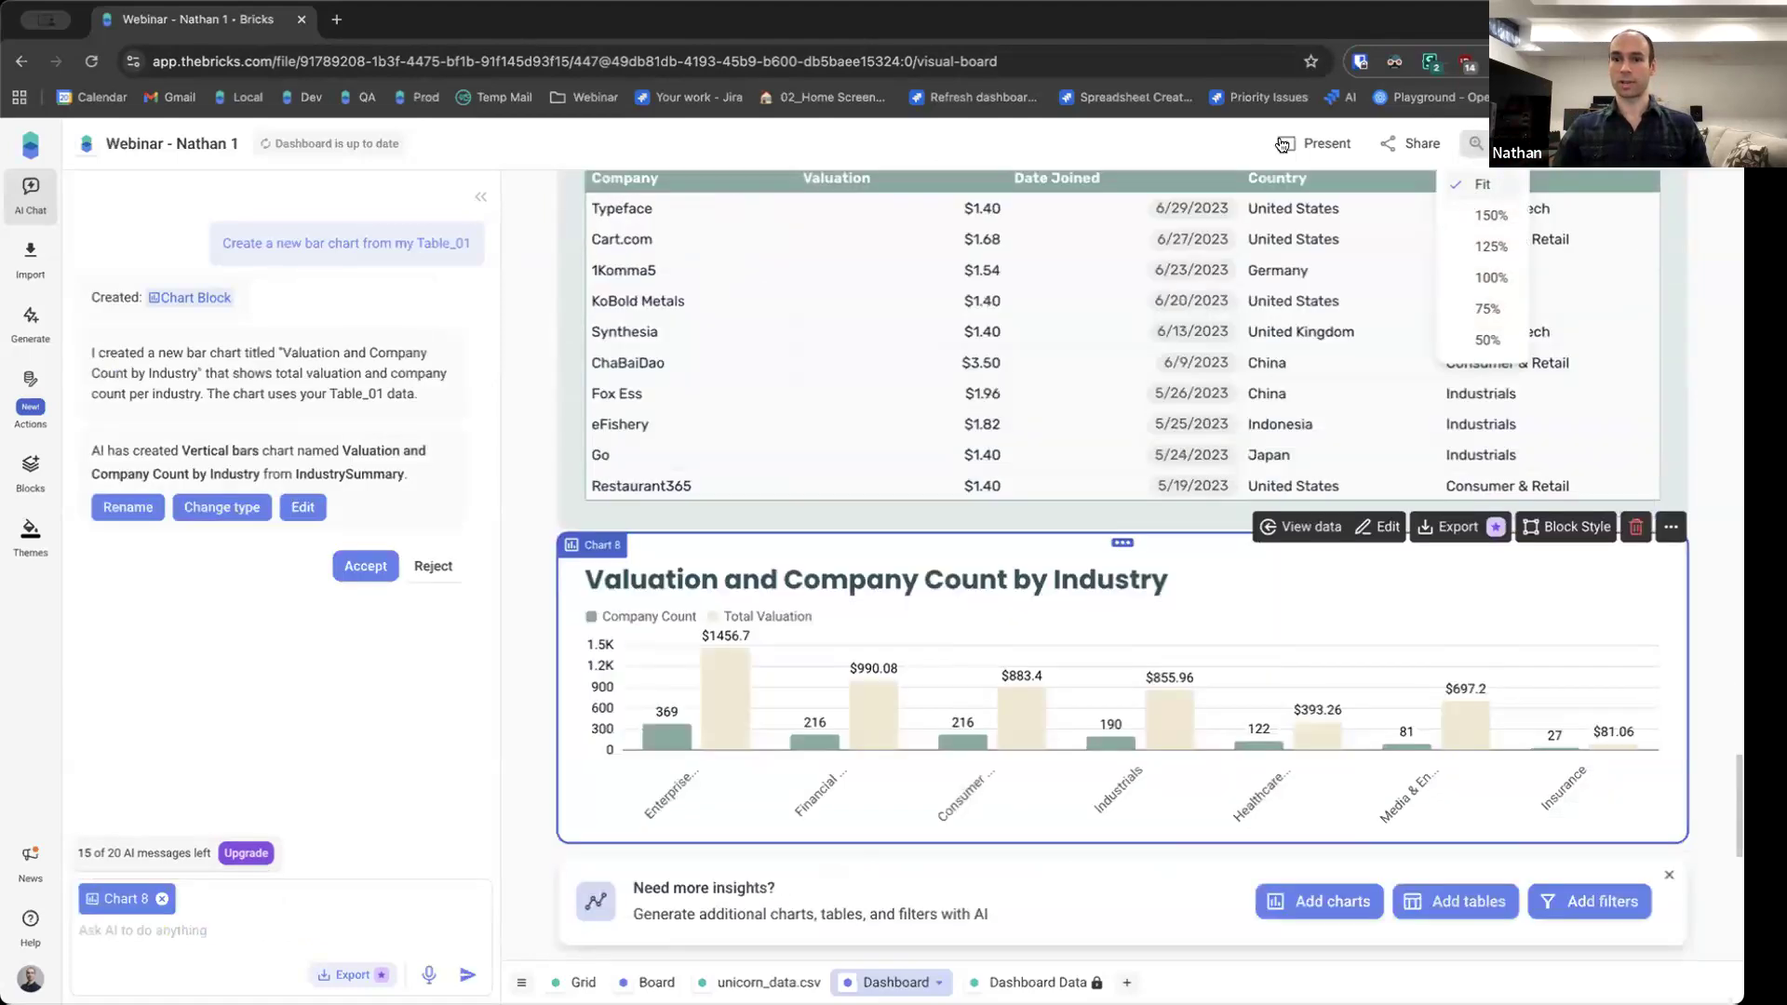
click(528, 157)
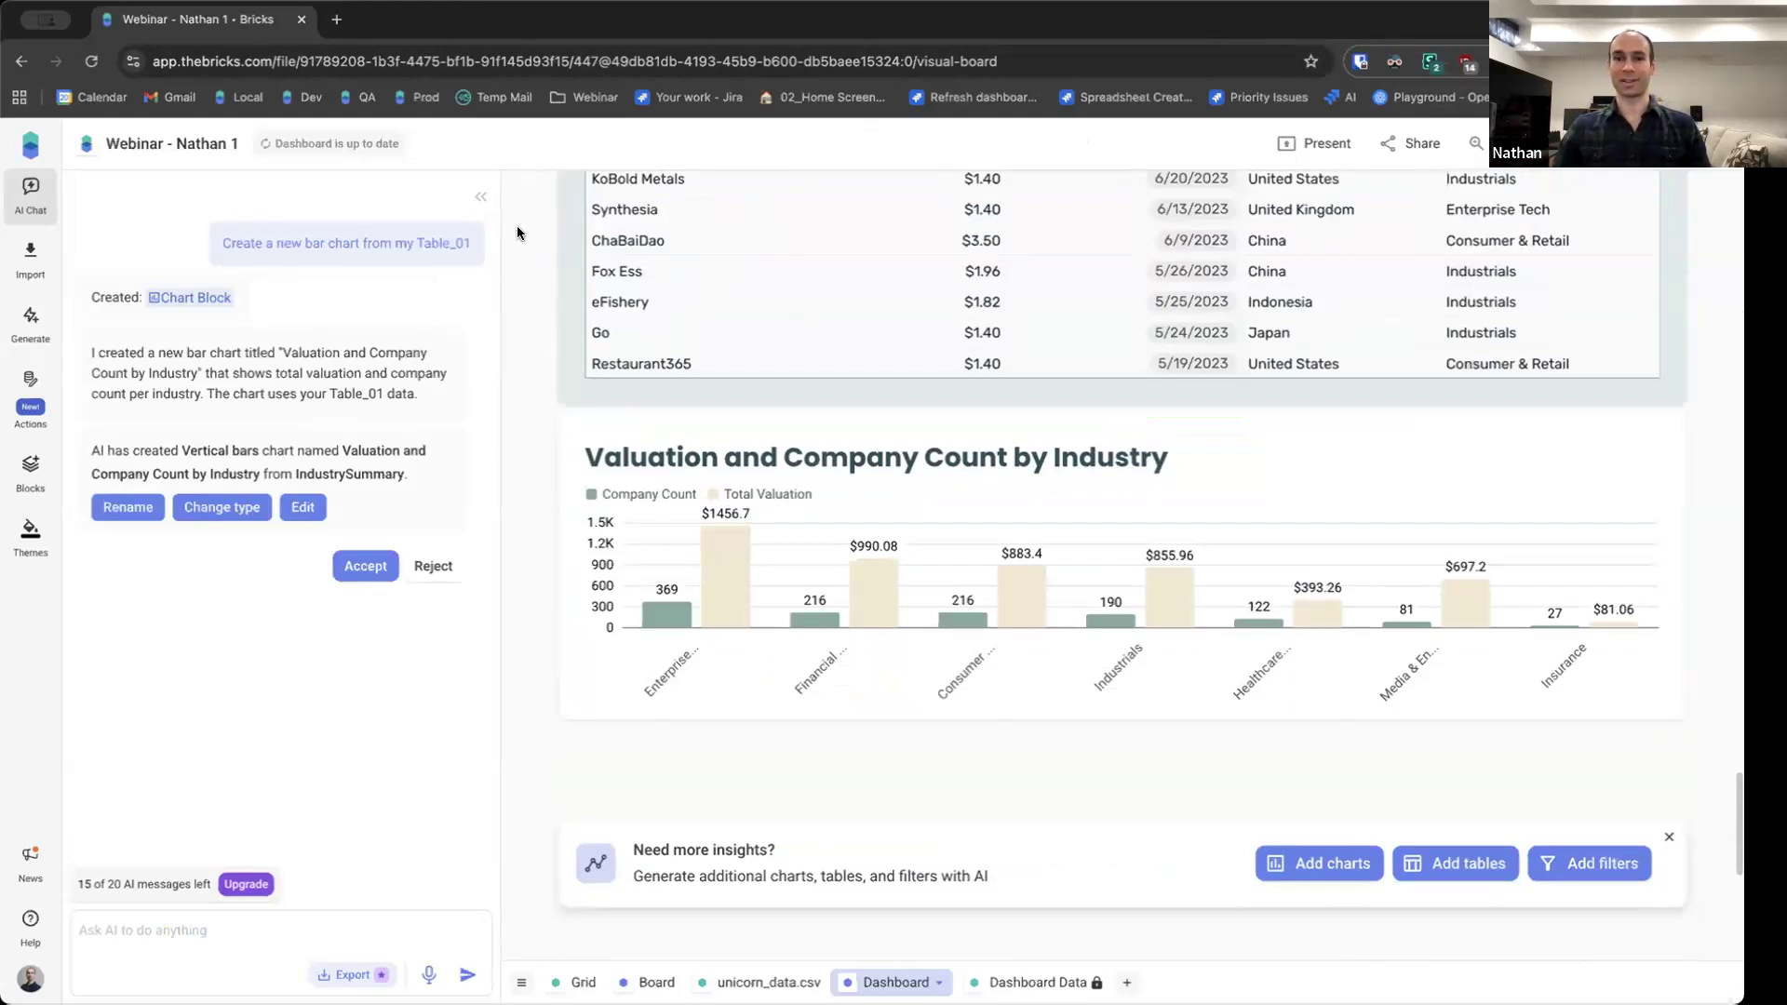
scroll(550, 283, up, 1)
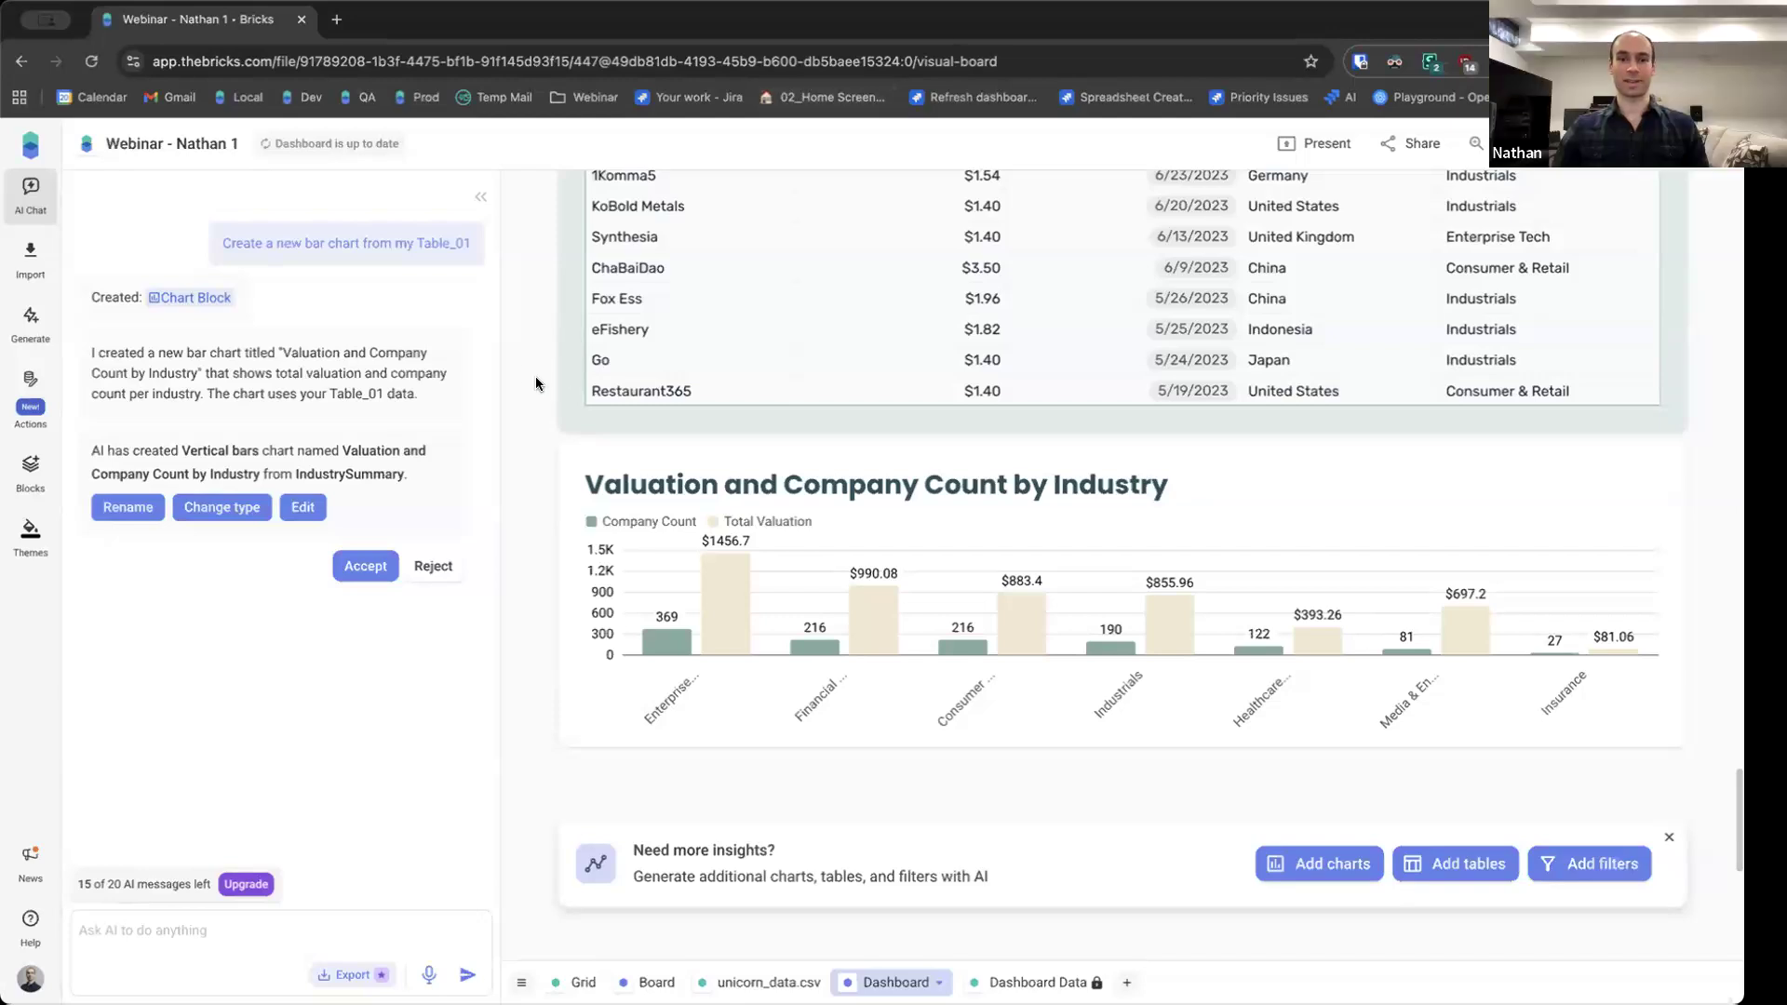
scroll(522, 337, down, 2)
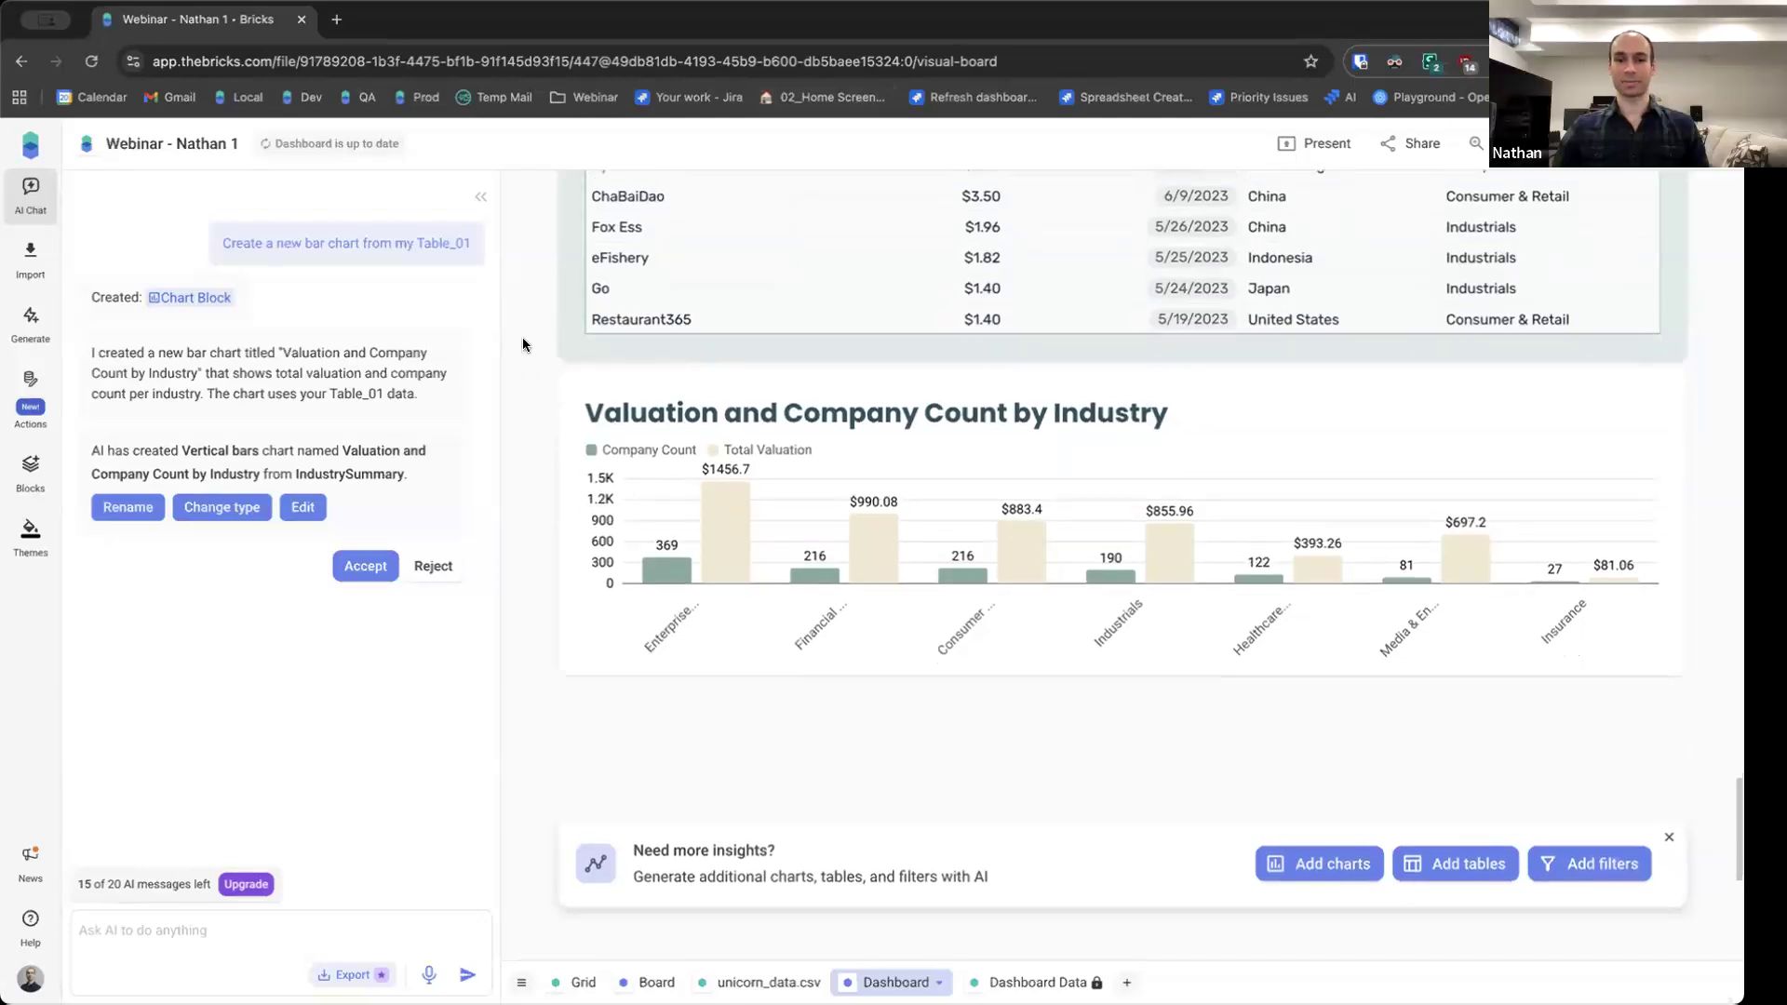
click(1360, 427)
mouse_move(734, 506)
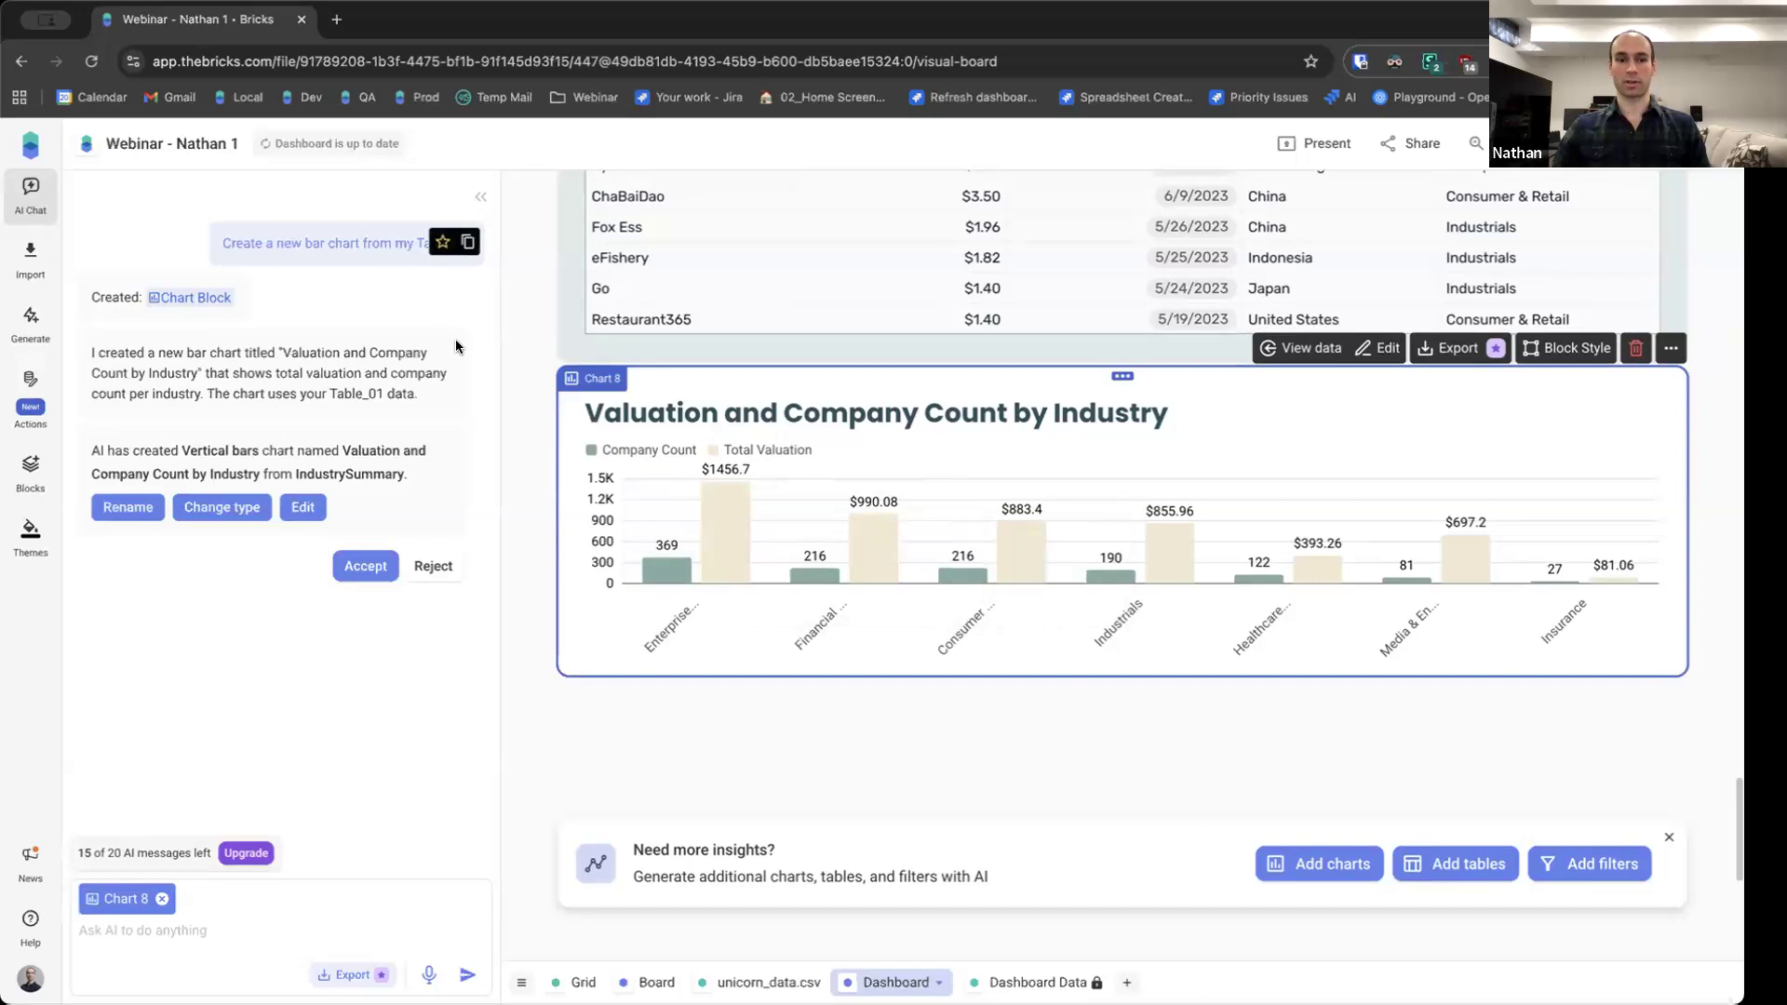
mouse_move(685, 536)
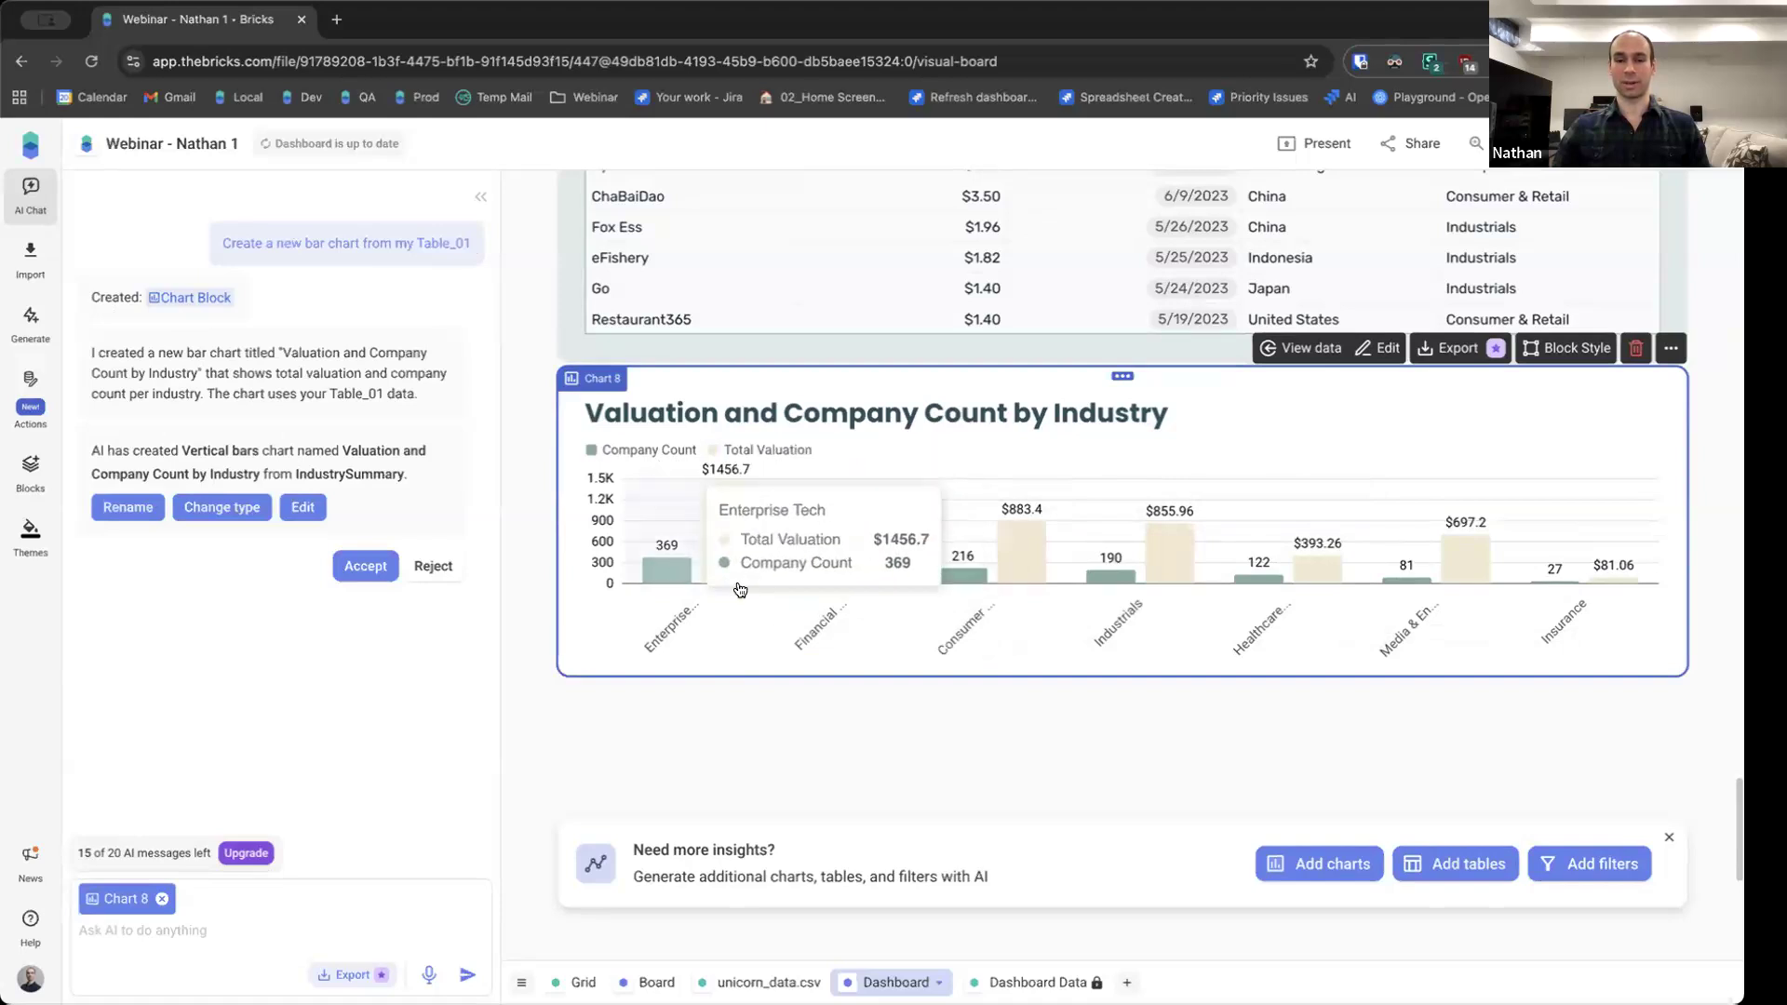
scroll(1058, 502, down, 1)
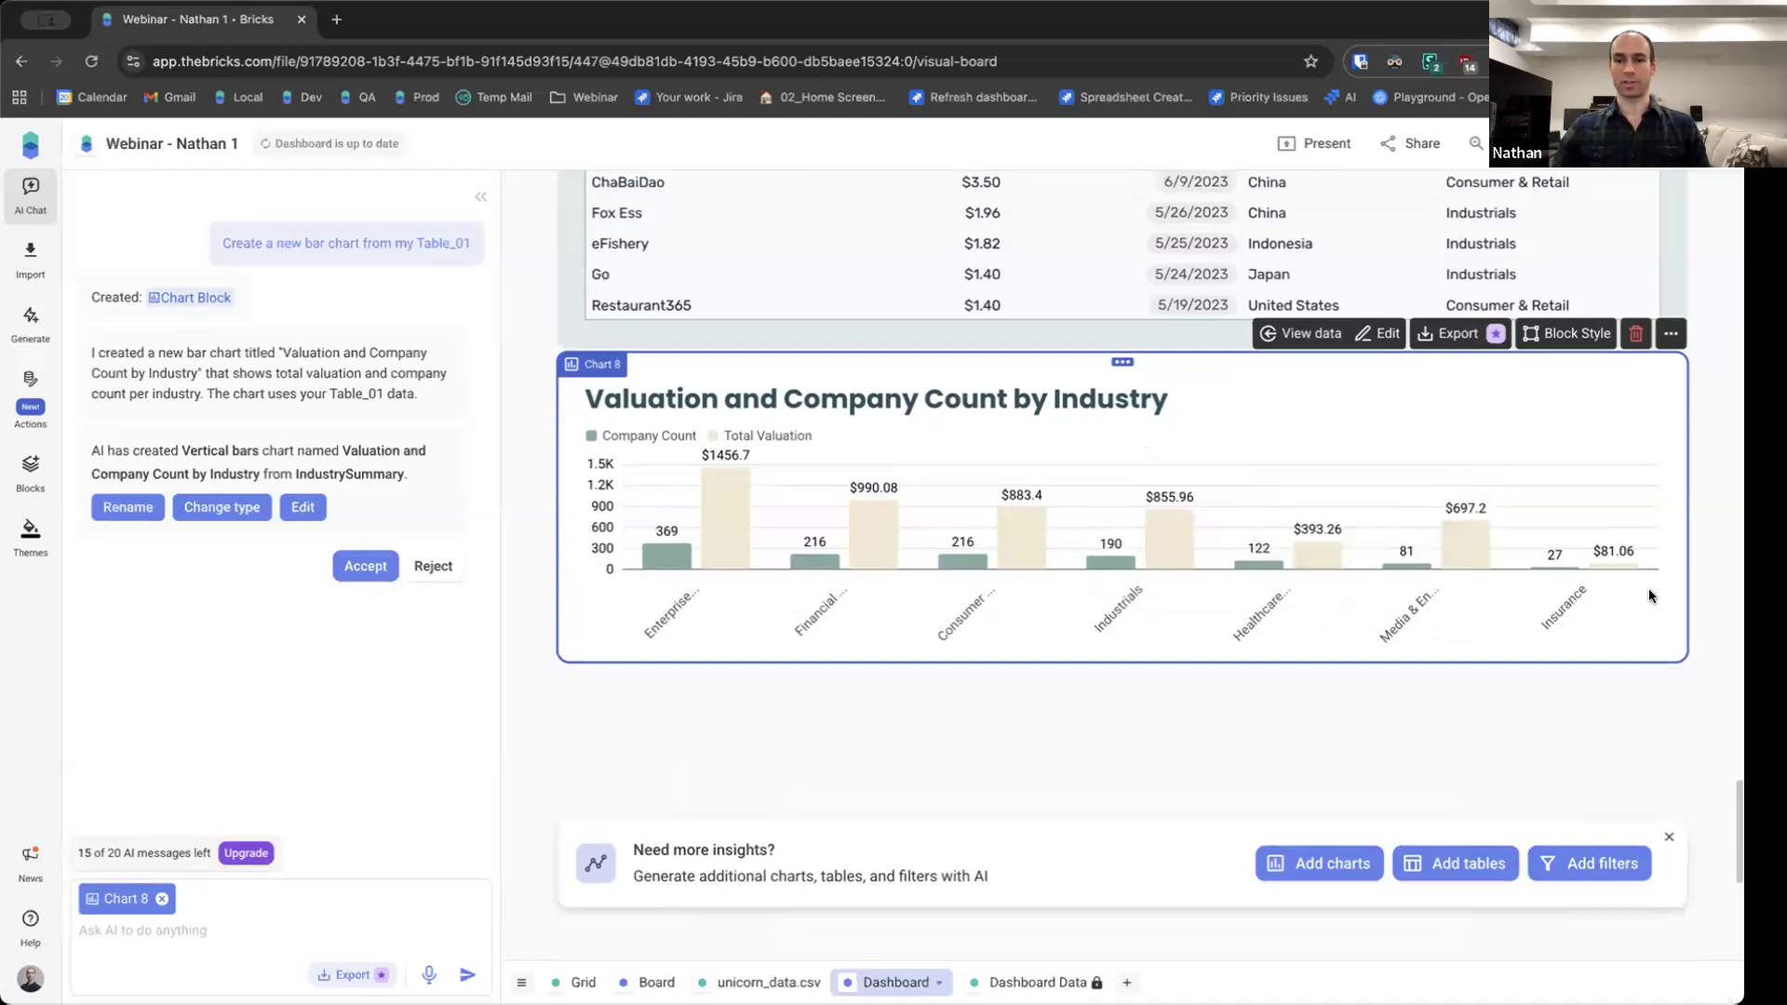
scroll(521, 568, up, 1)
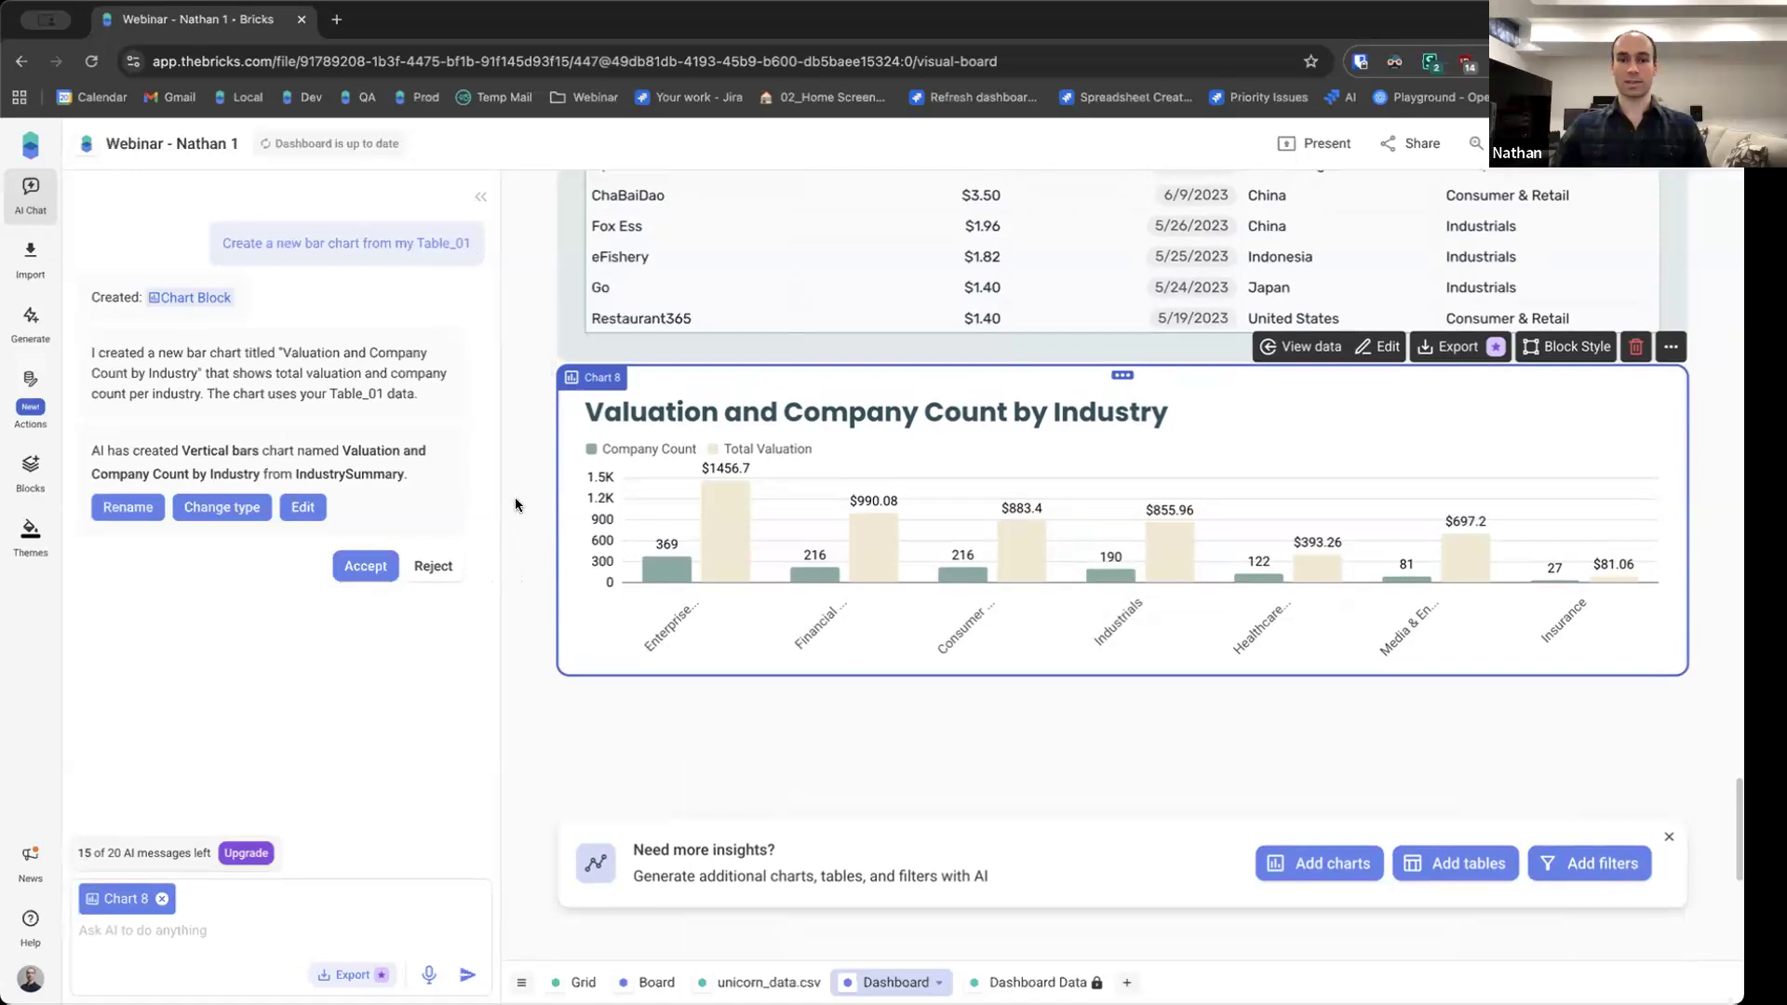
Compare the existing Key Insights blocks and generate insights for the Valuation and Company Count by Industry chart
scroll(510, 495, up, 15)
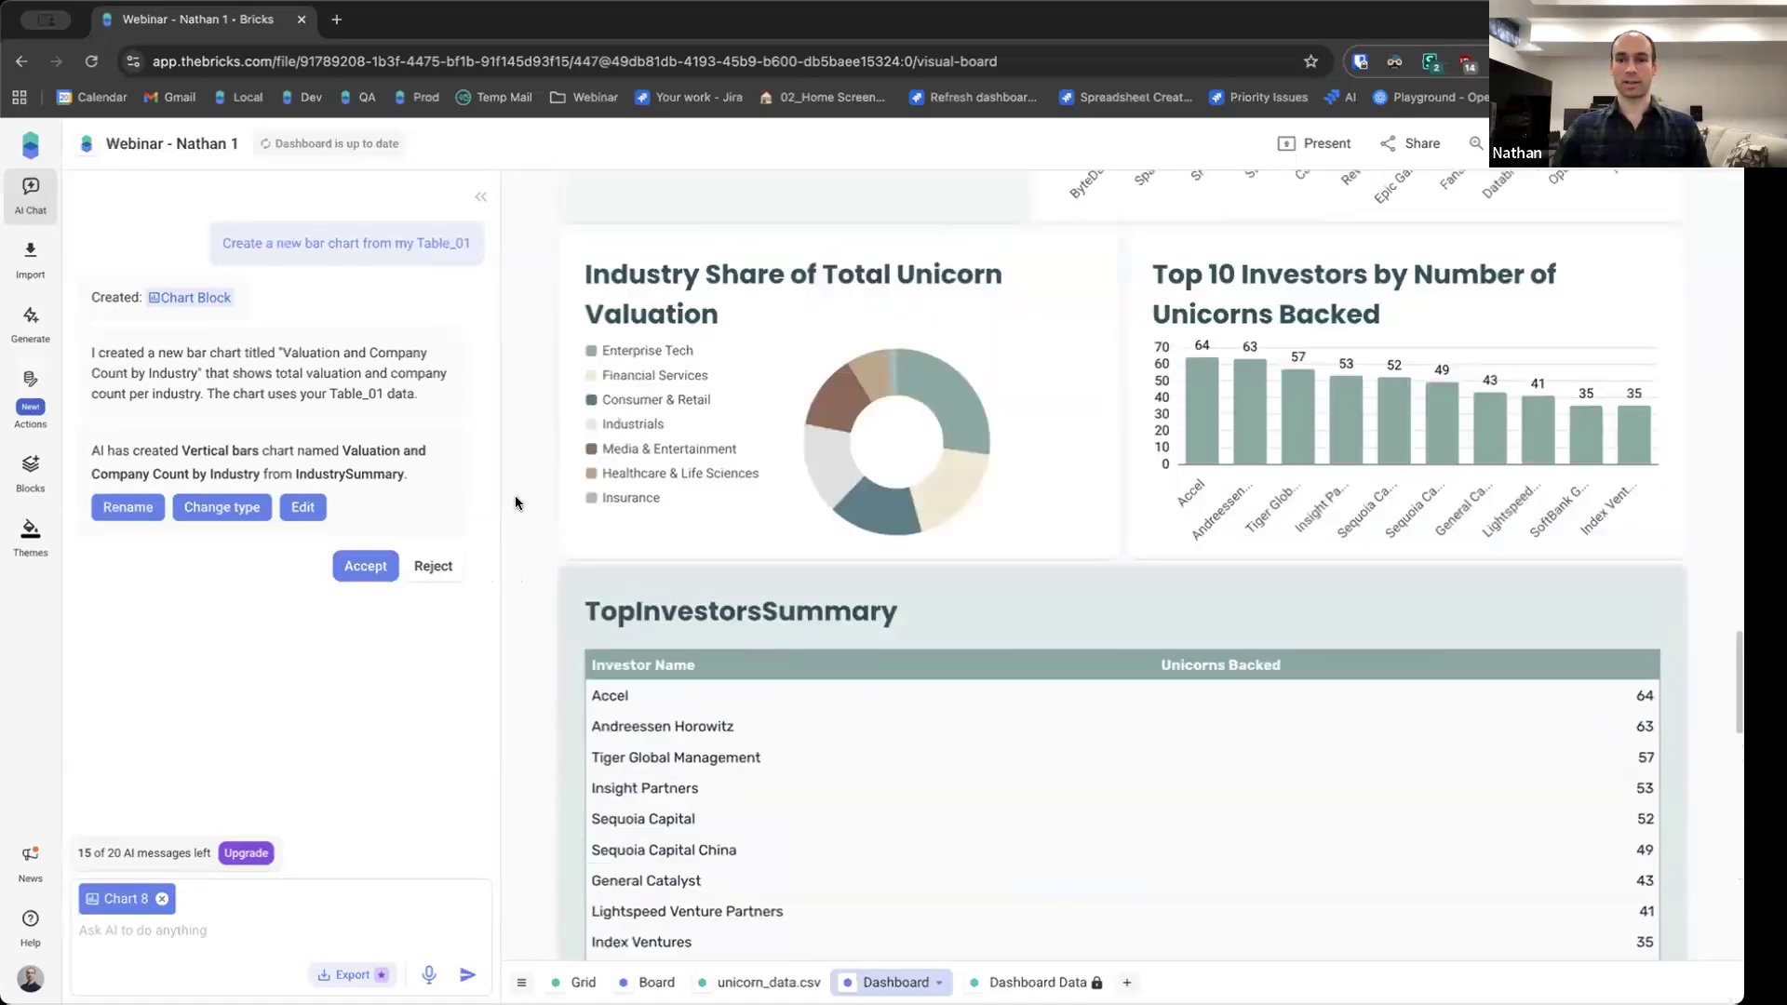
scroll(516, 496, up, 5)
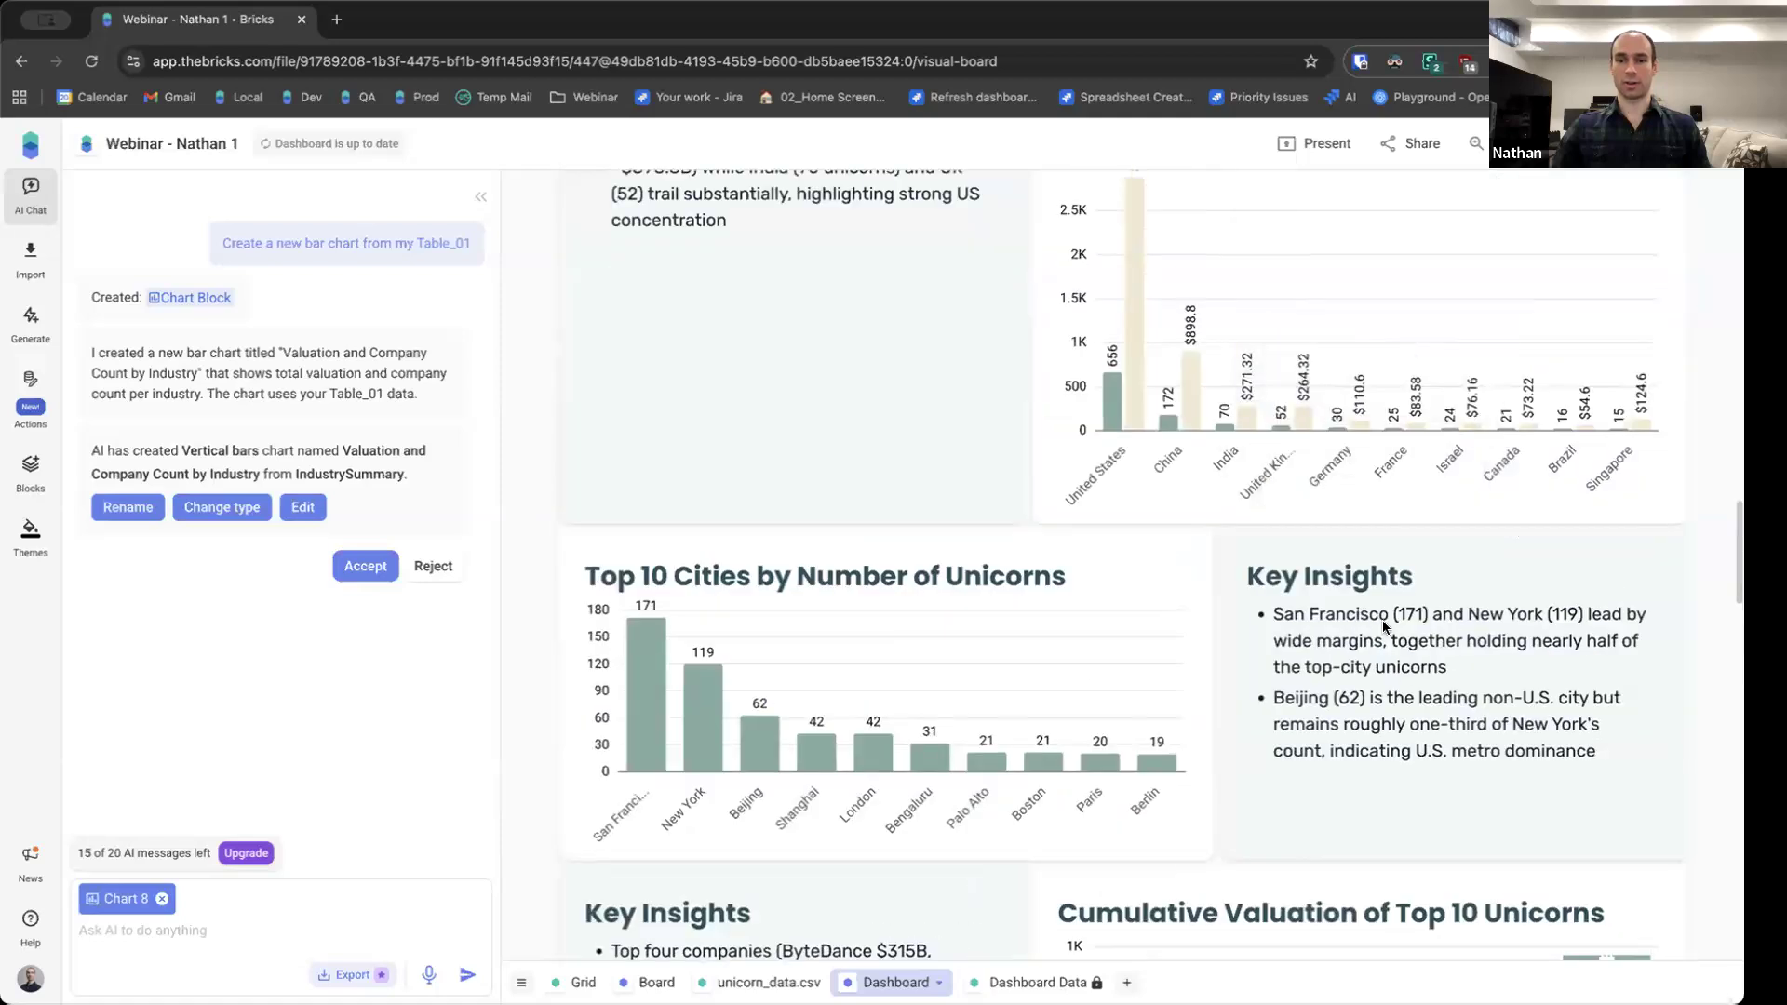
scroll(527, 589, down, 5)
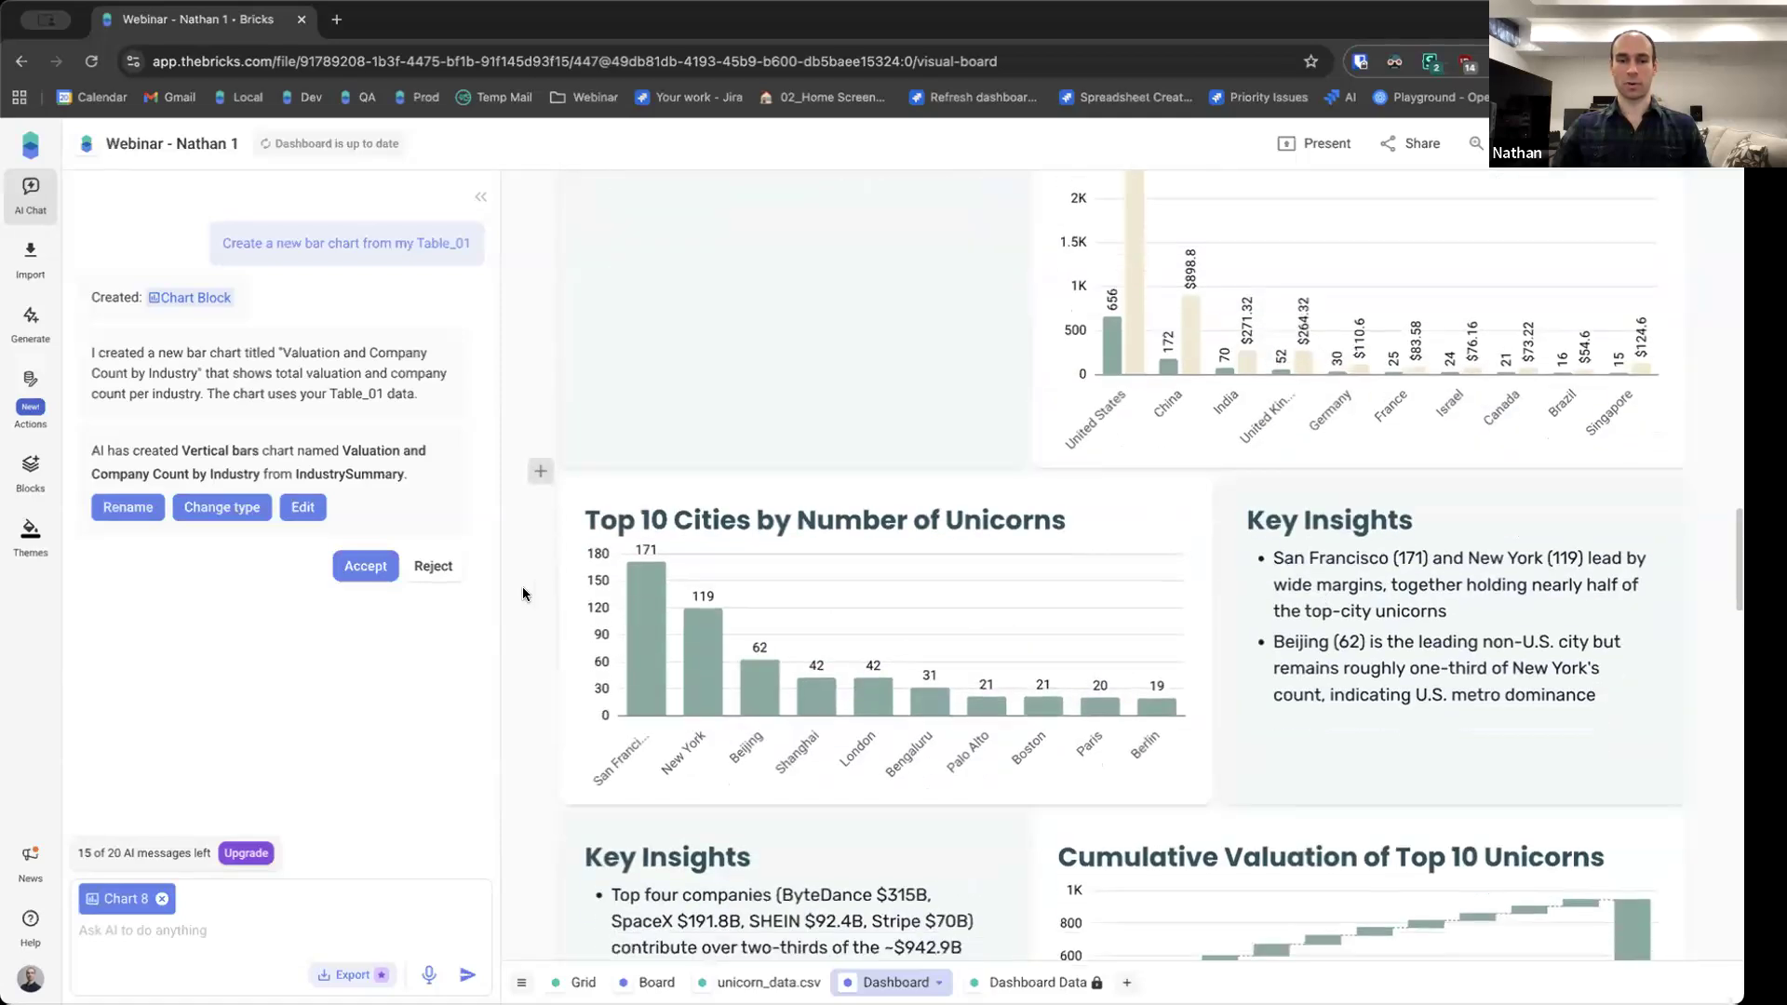
scroll(527, 592, down, 4)
scroll(527, 584, down, 10)
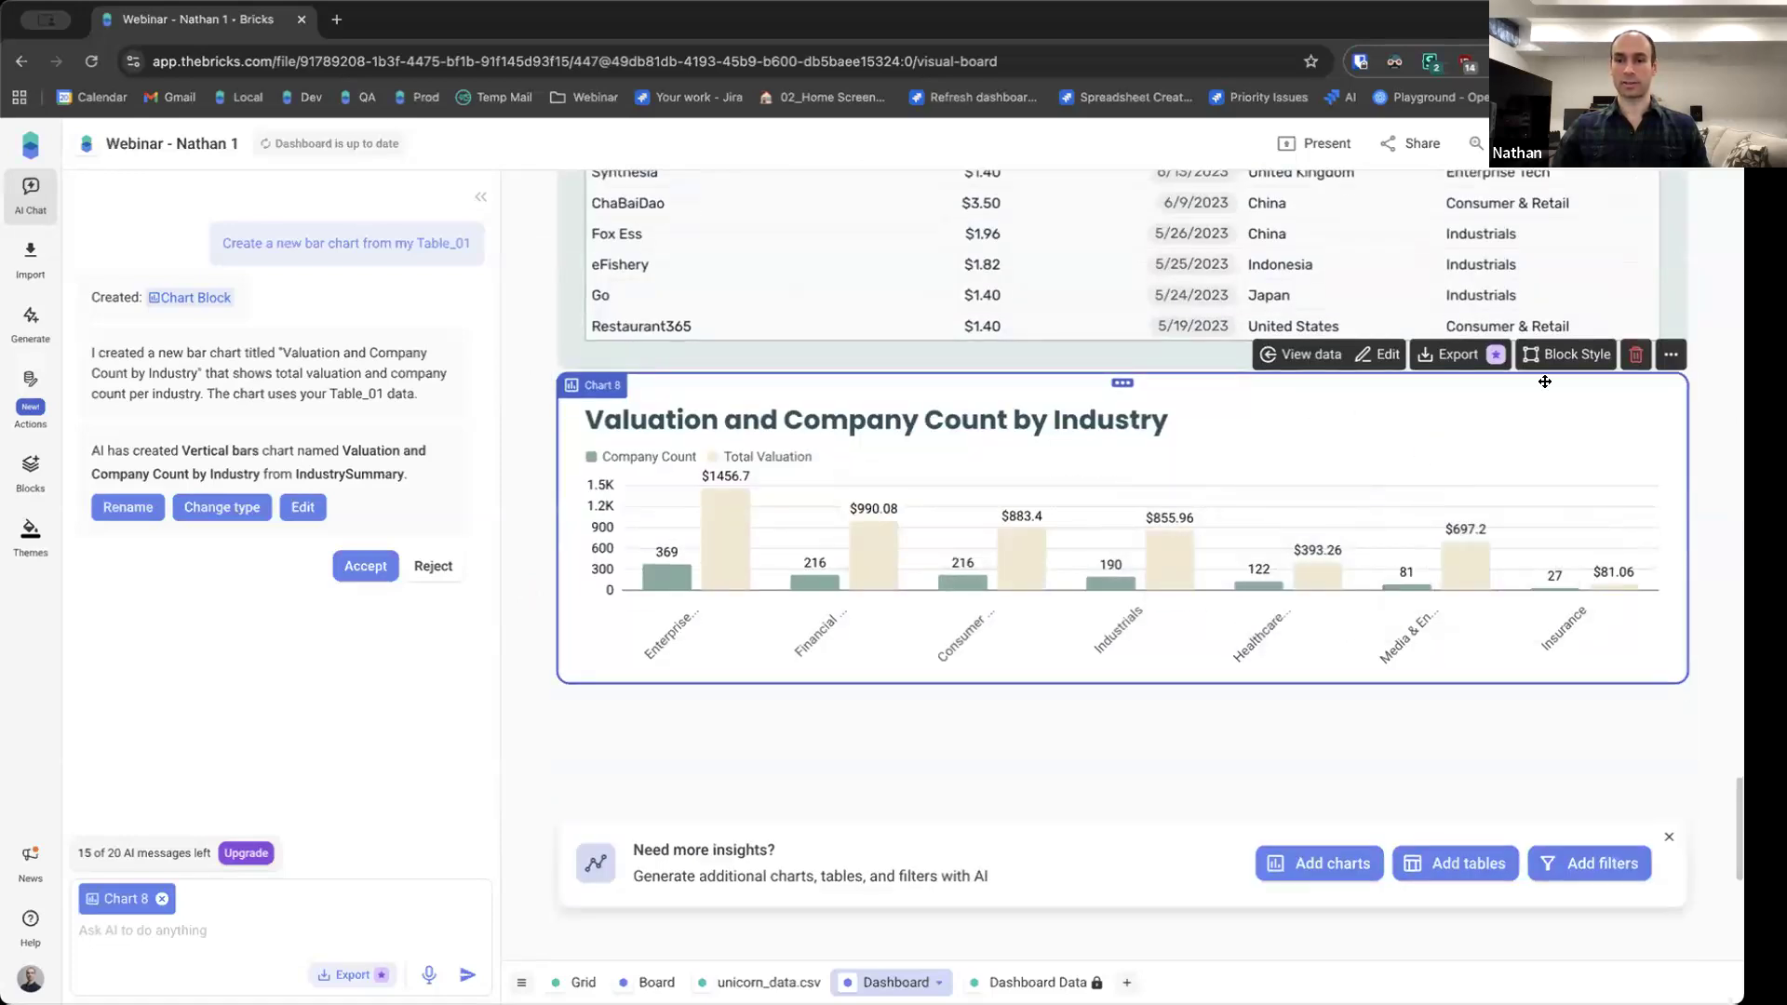
click(1669, 357)
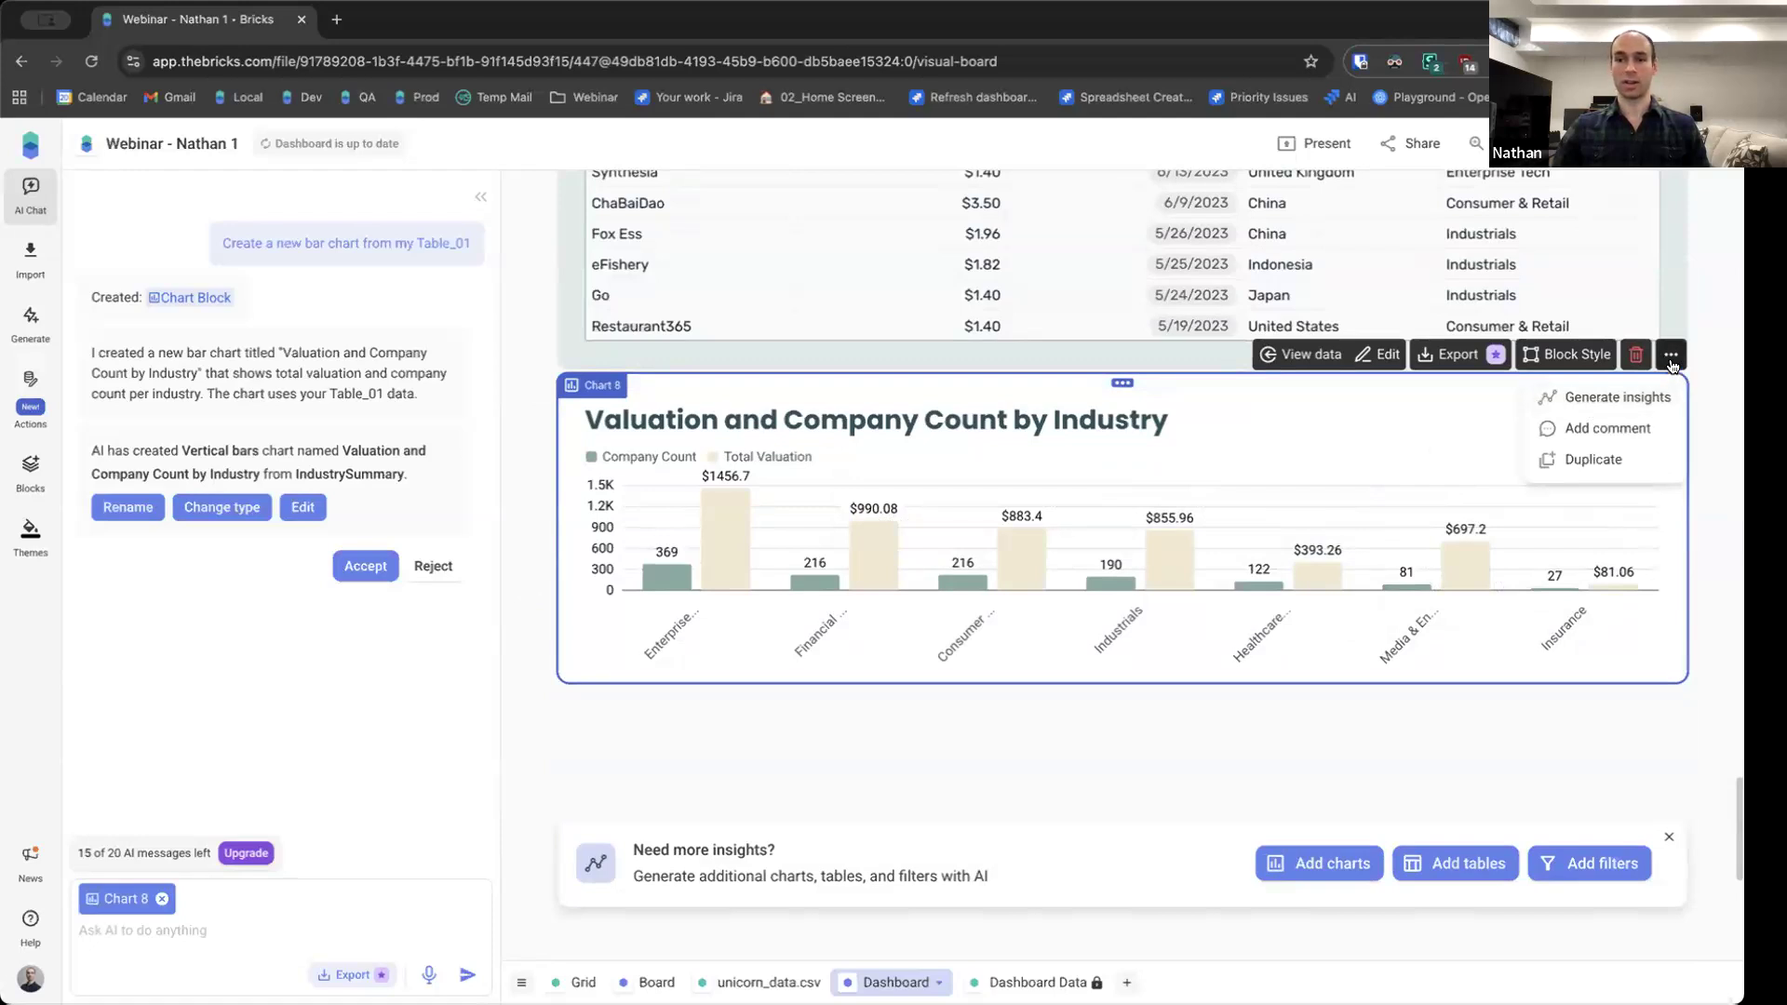
click(1590, 392)
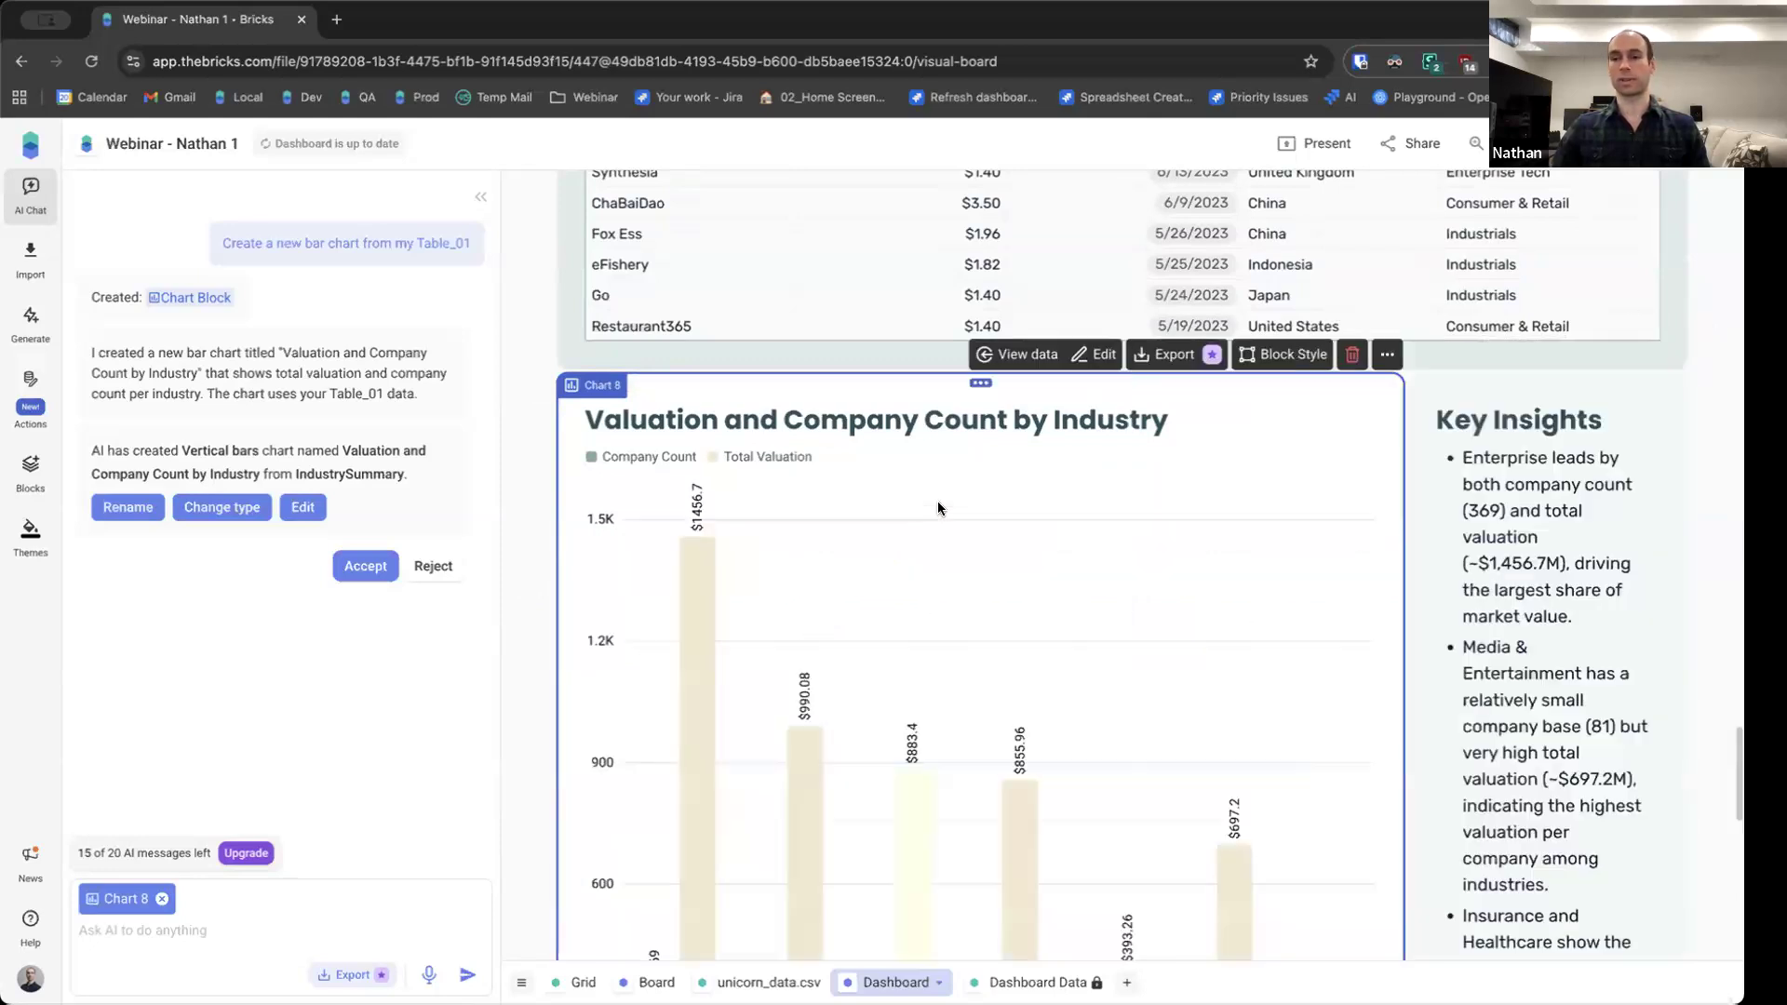
Narrow the Valuation and Company Count by Industry chart and widen its Key Insights block to fill the freed space
scroll(931, 508, down, 2)
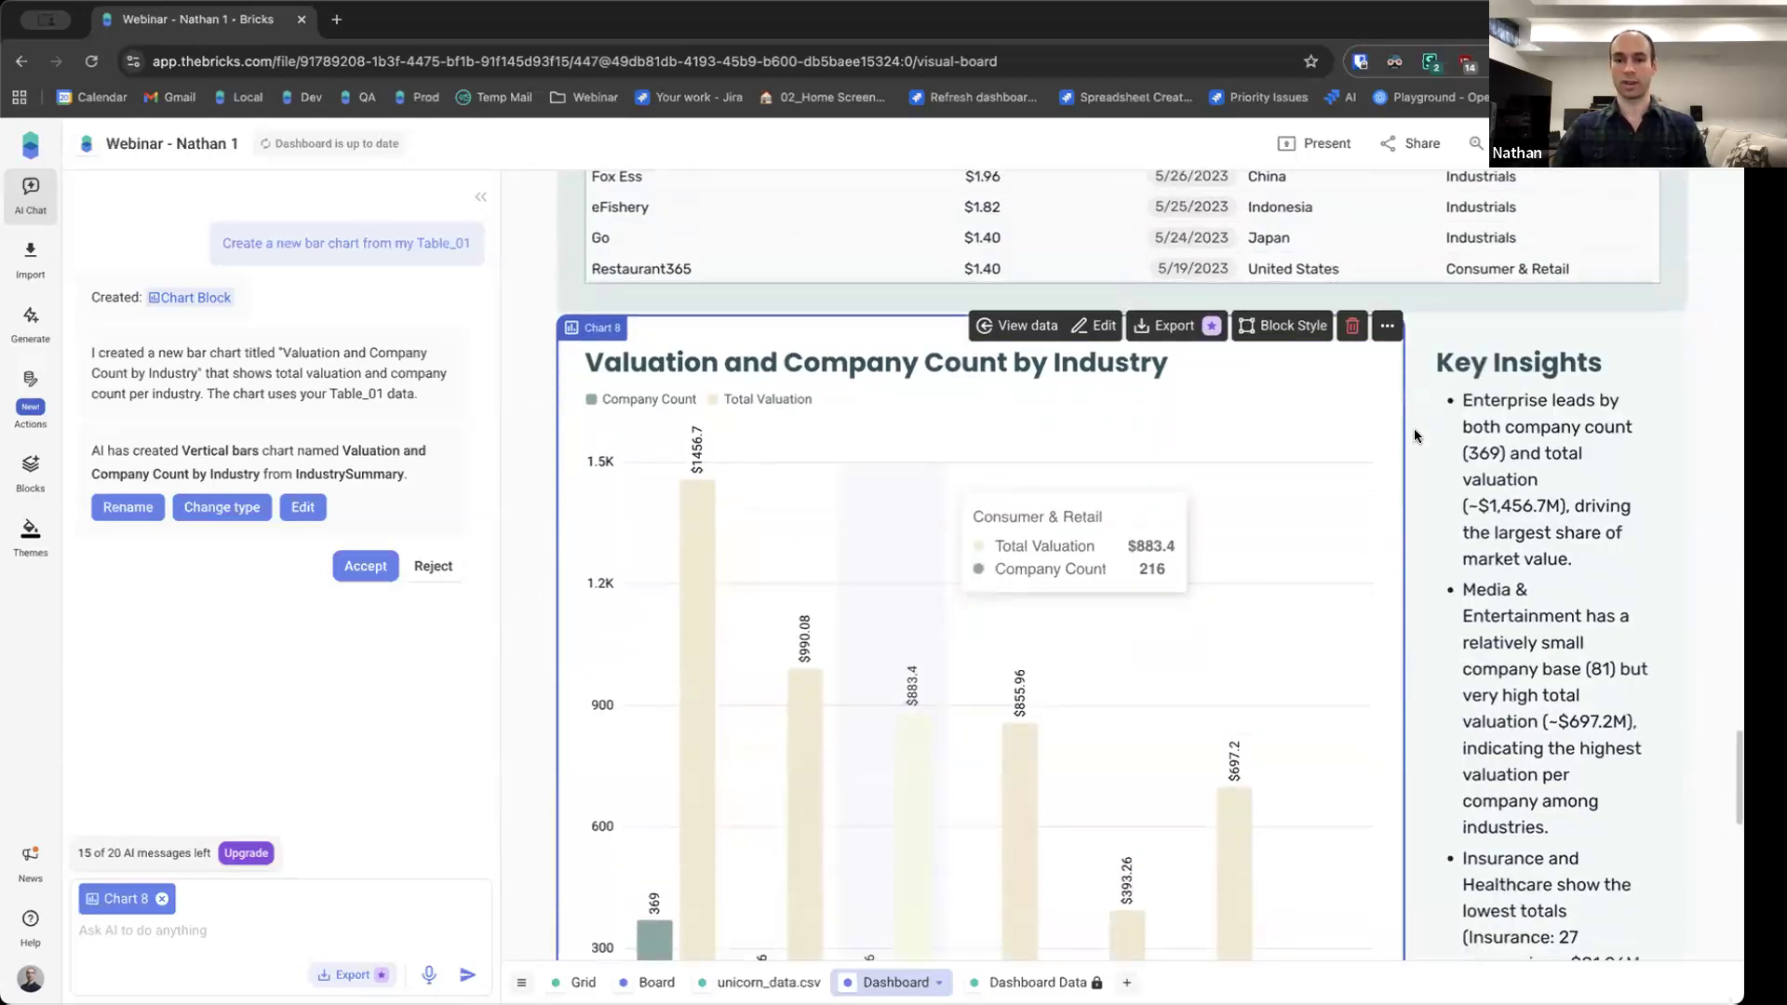
scroll(1410, 440, down, 1)
scroll(1398, 448, down, 6)
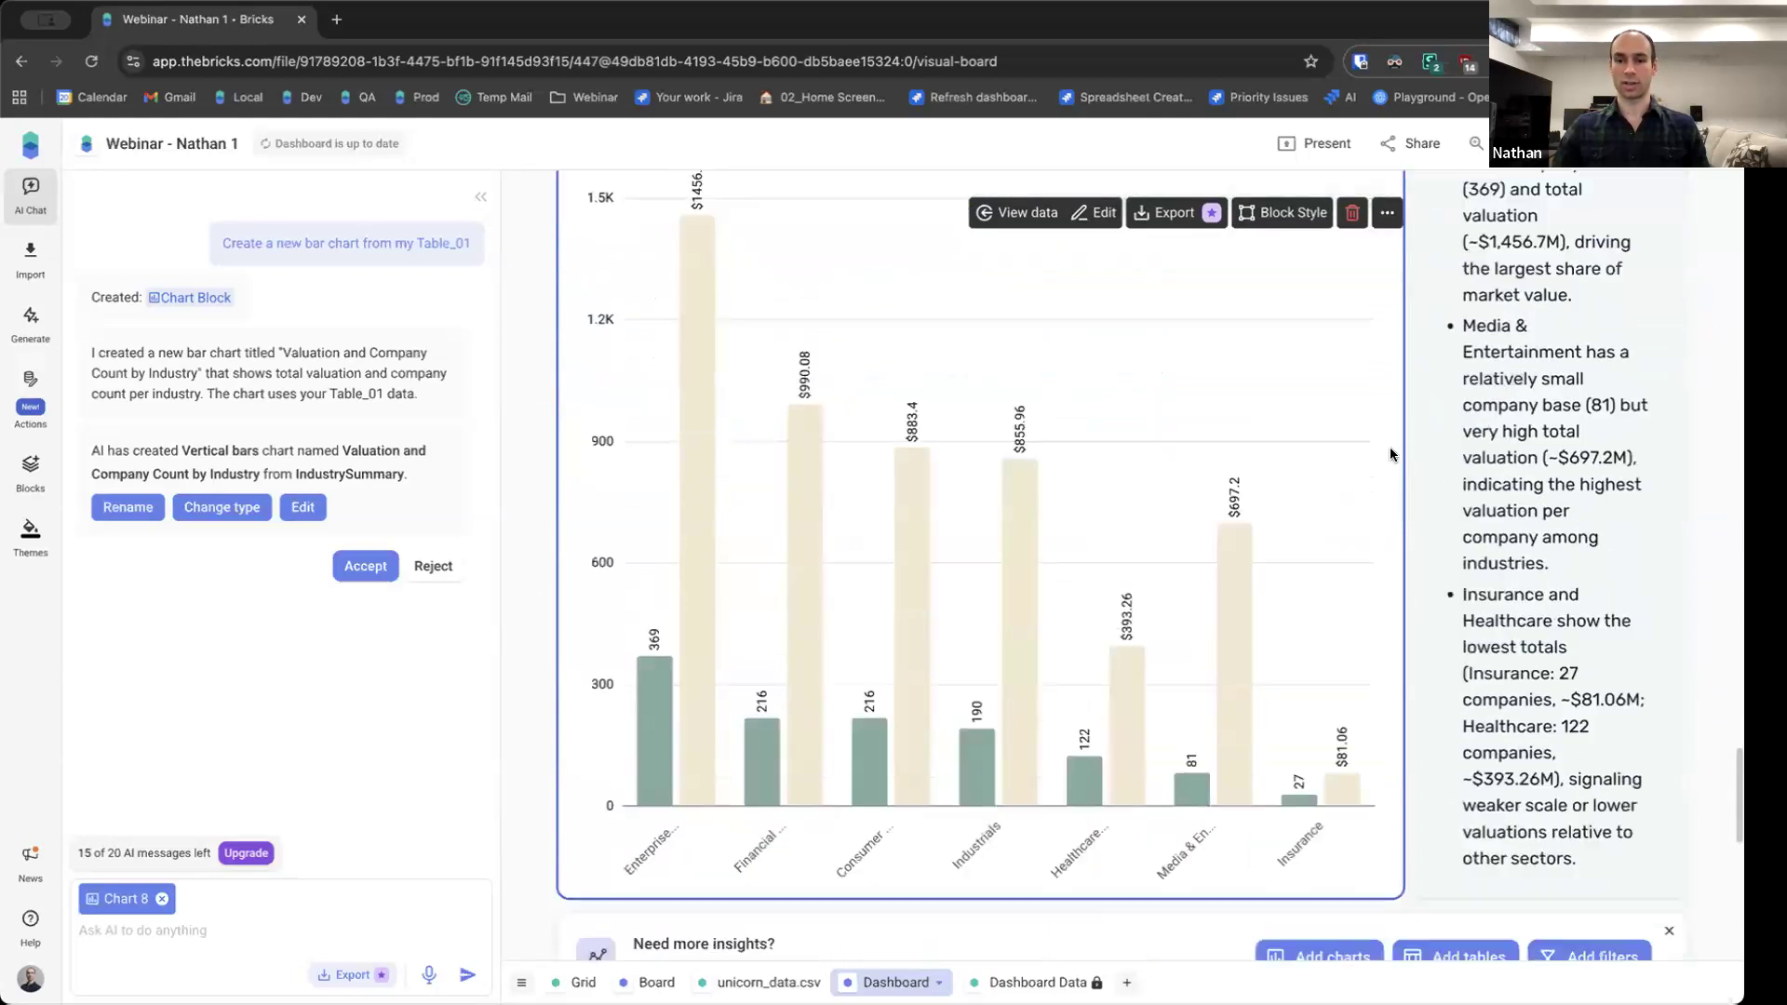
drag(1407, 421, 1250, 434)
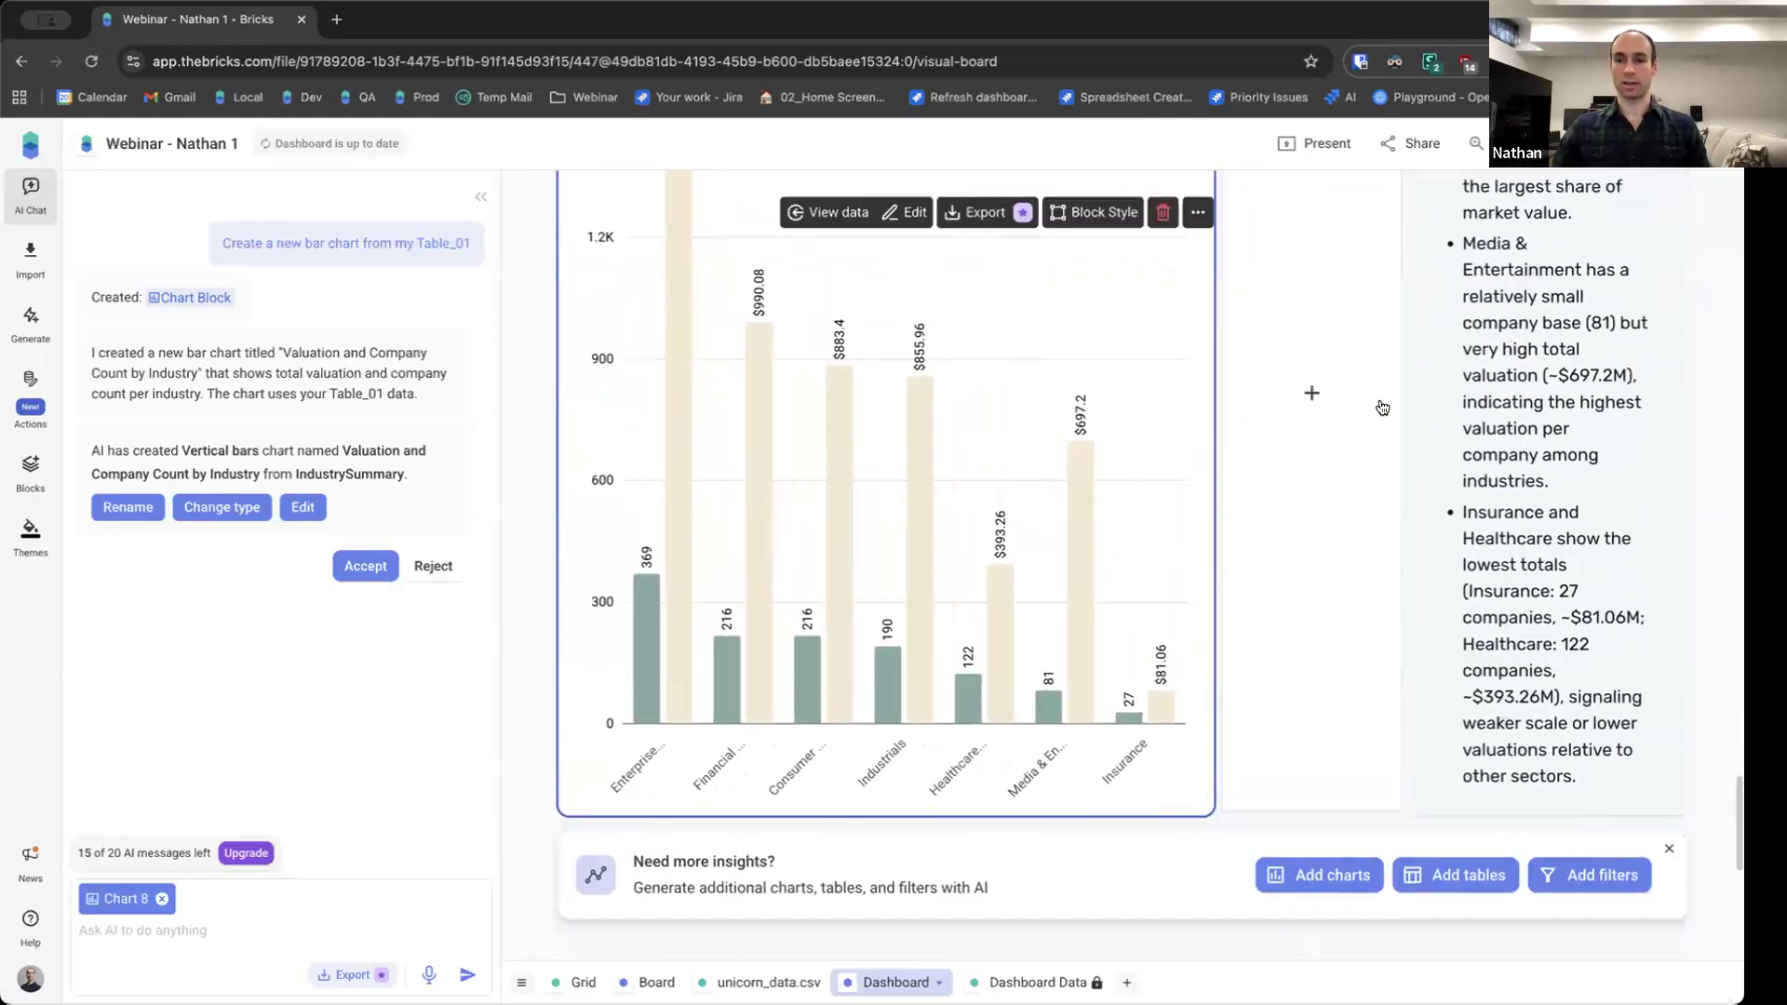
click(1406, 391)
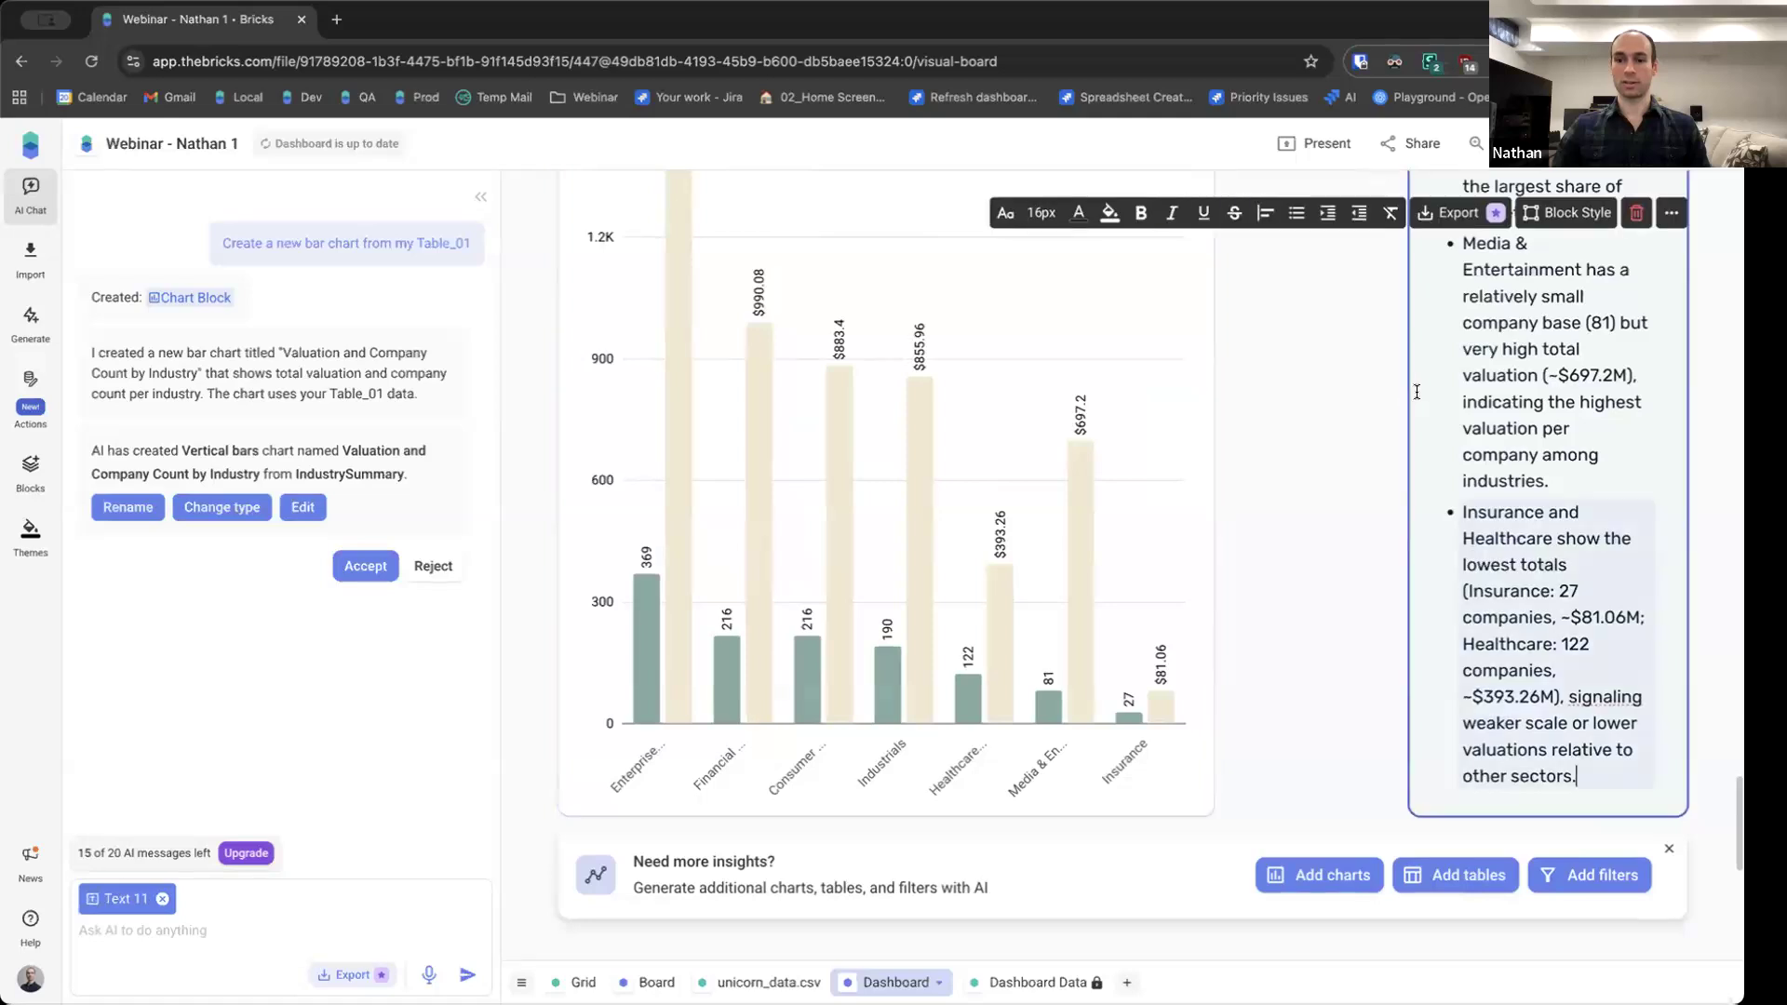
drag(1405, 391, 1169, 518)
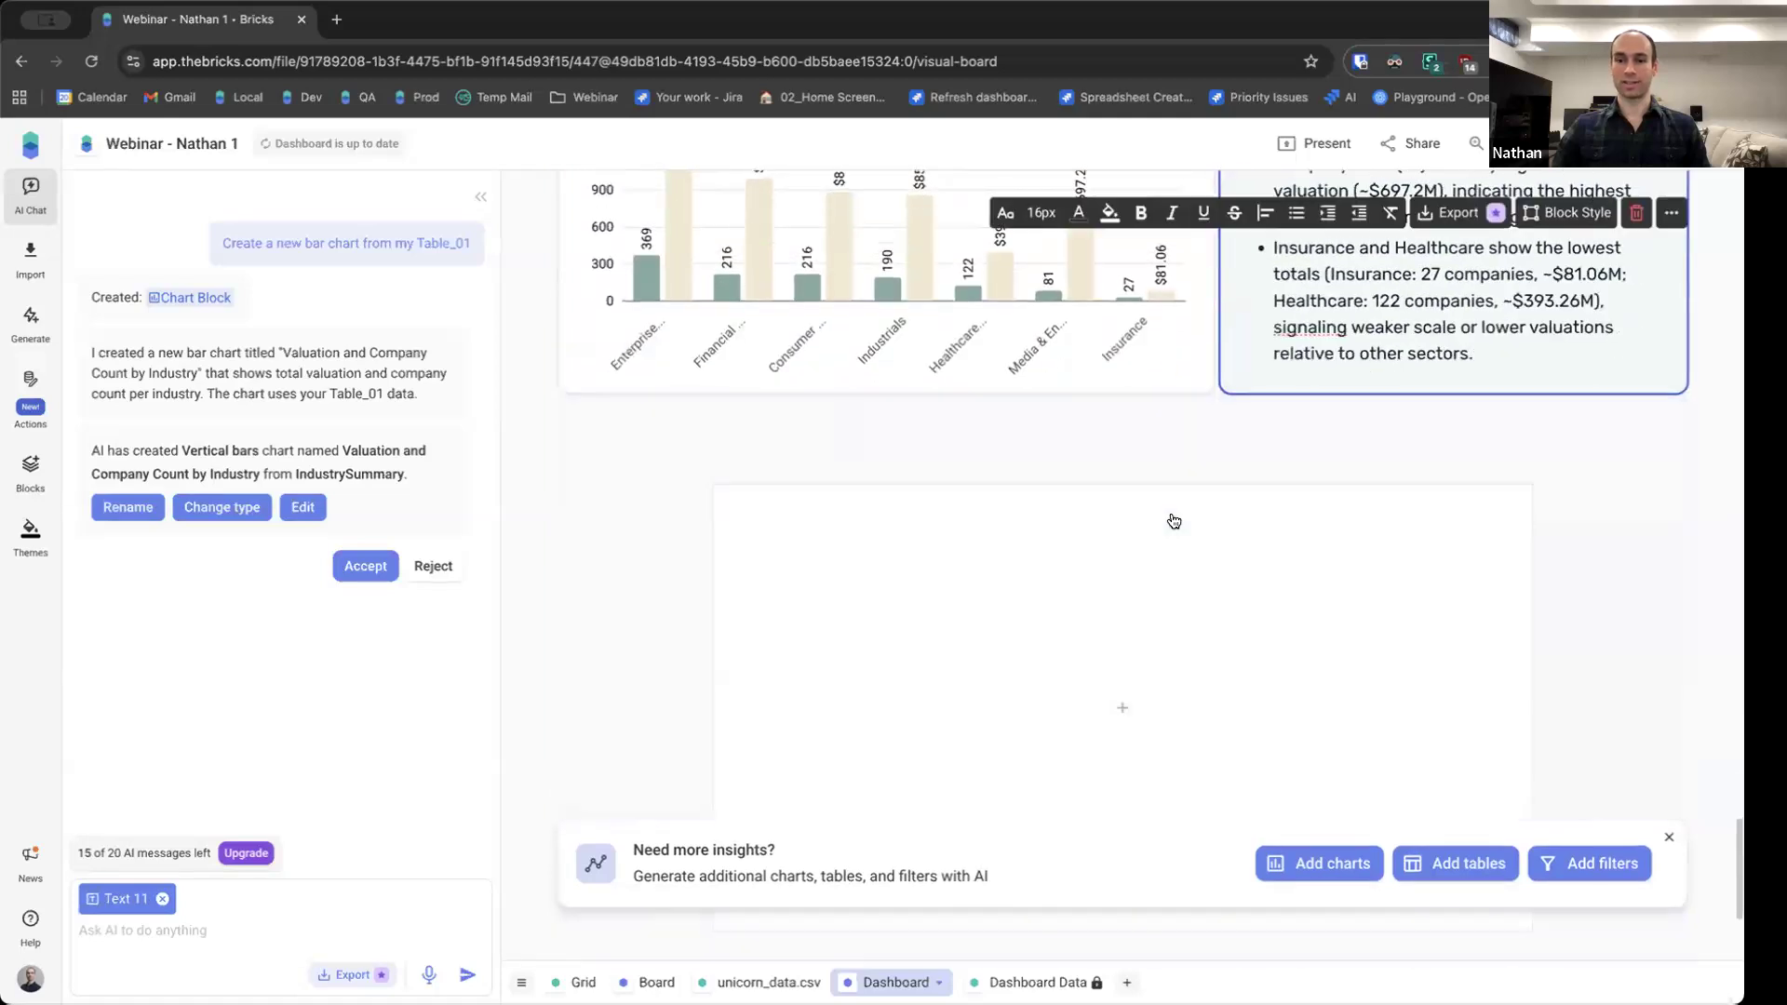
Make the Valuation and Company Count by Industry chart and its Key Insights block slightly taller
scroll(1171, 519, up, 1)
scroll(742, 461, down, 1)
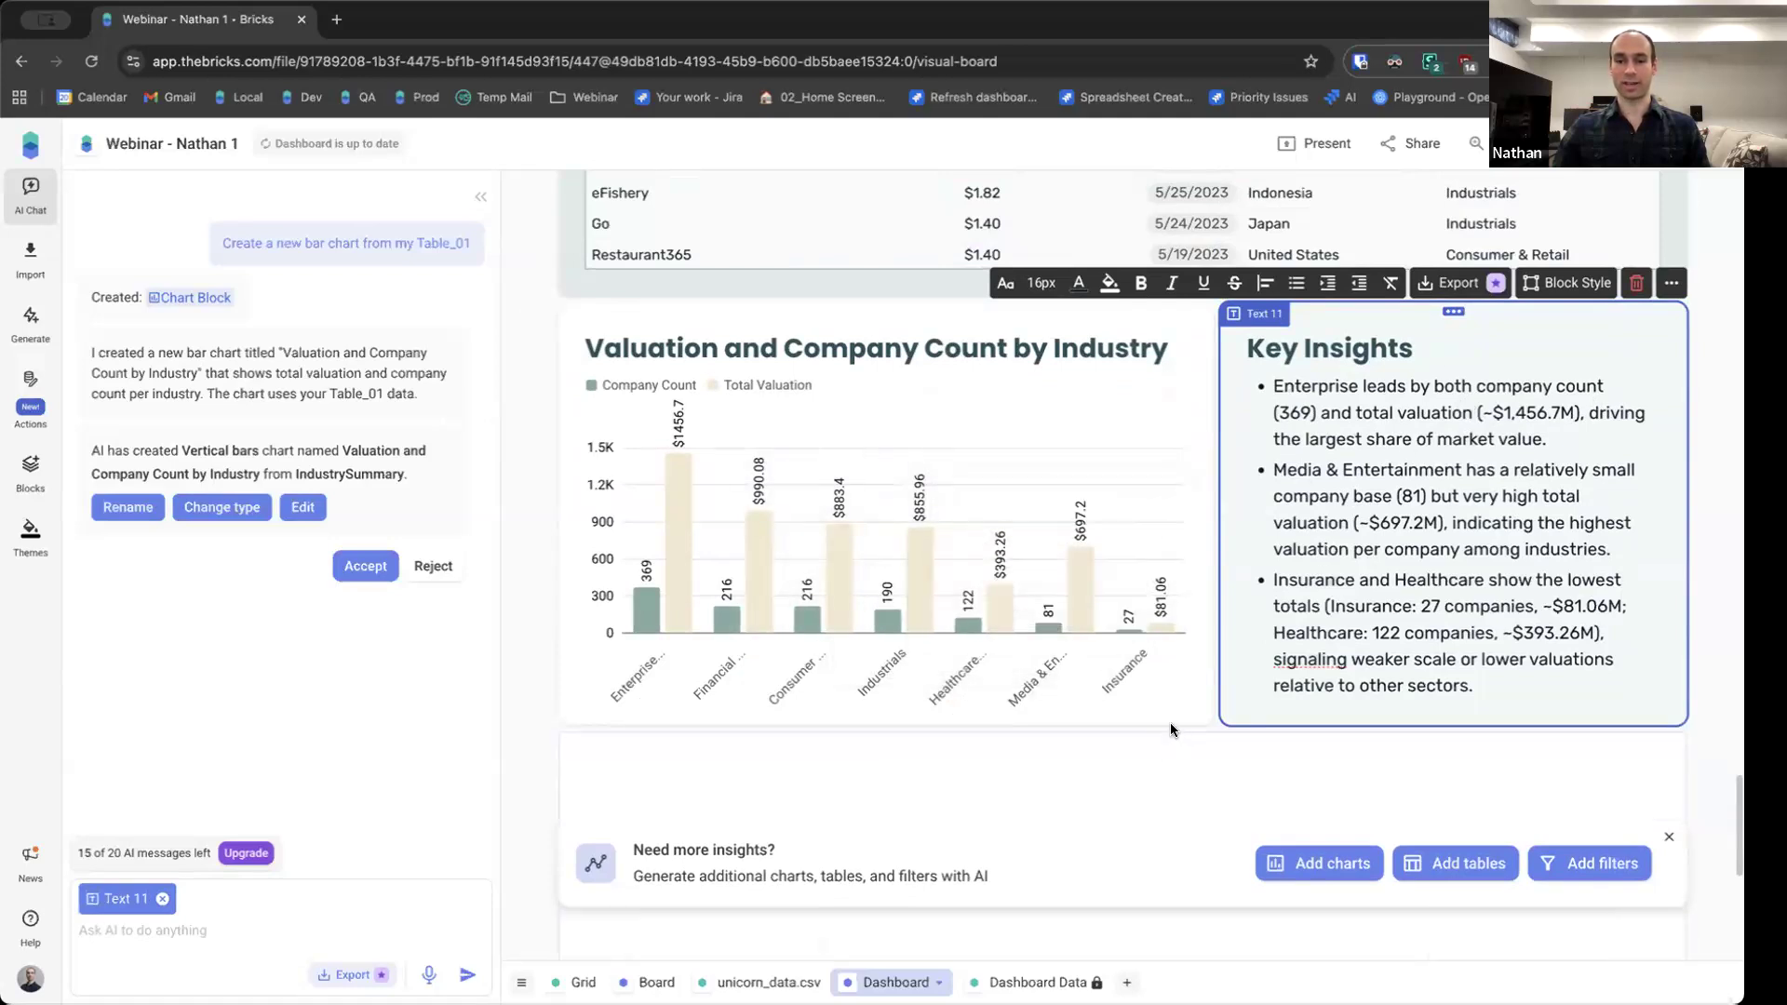
click(1169, 745)
drag(1169, 744, 1169, 776)
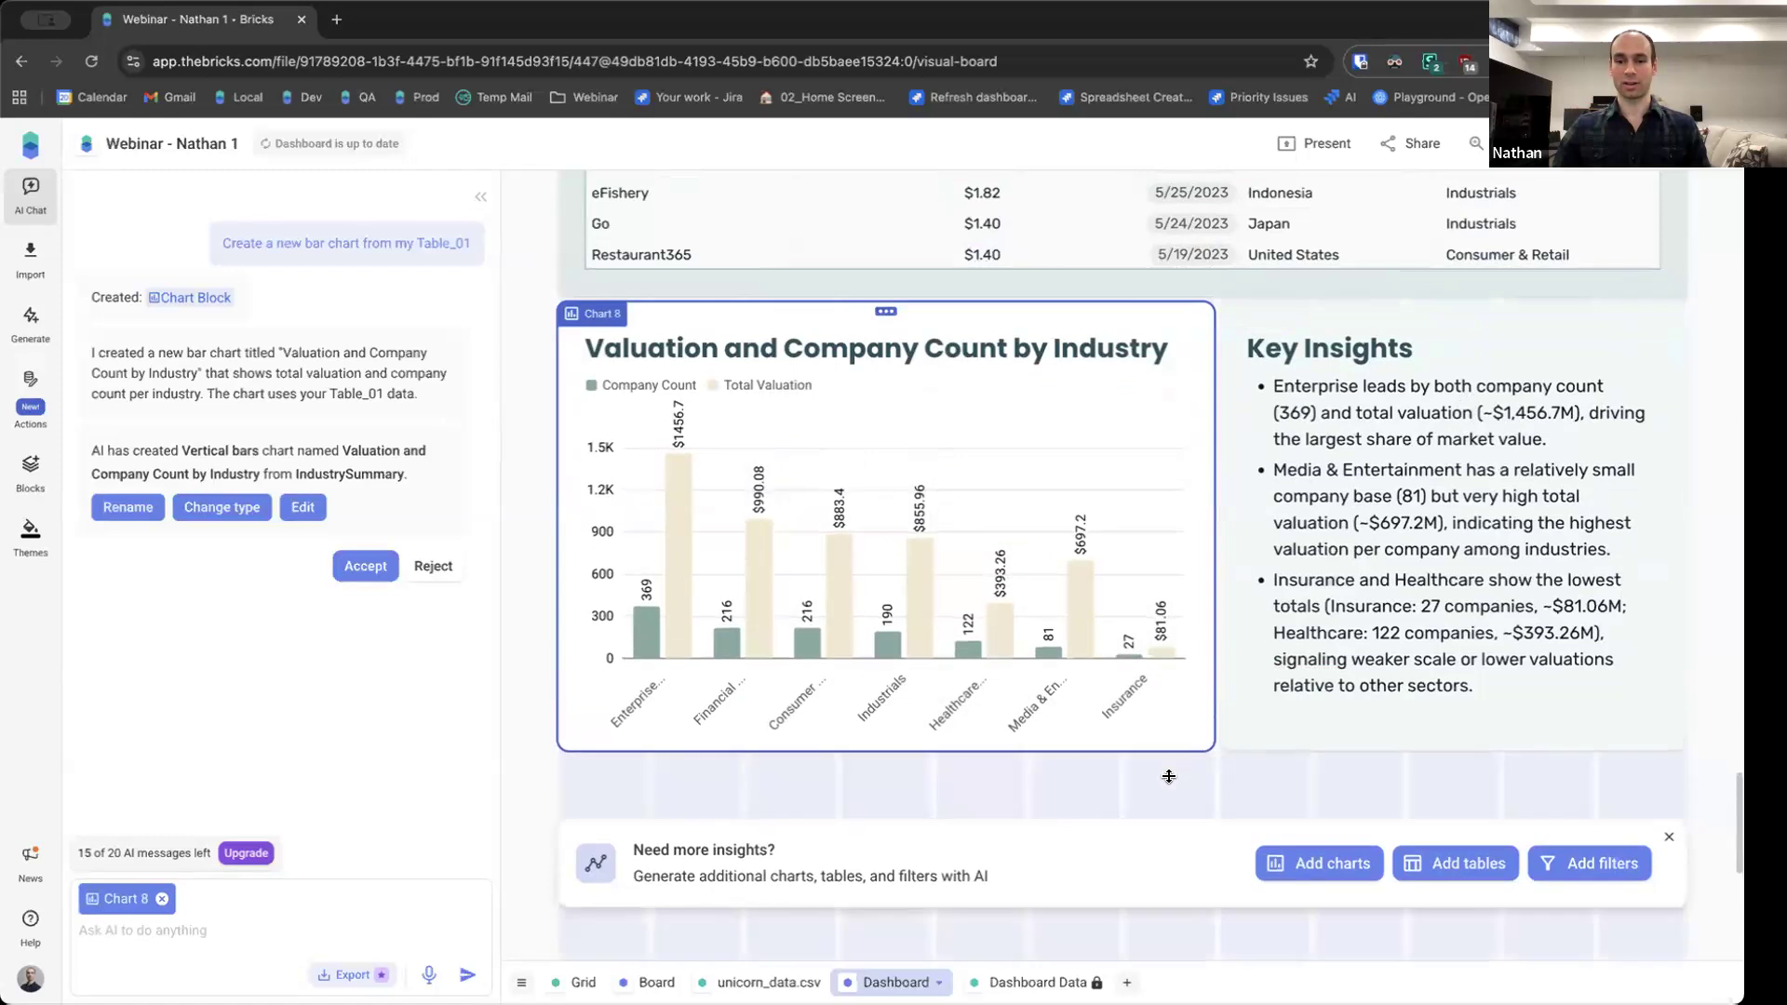
Add the bullet "Add on more insight" at the end of the Key Insights block beside the Valuation and Company Count by Industry chart
scroll(1169, 775, down, 1)
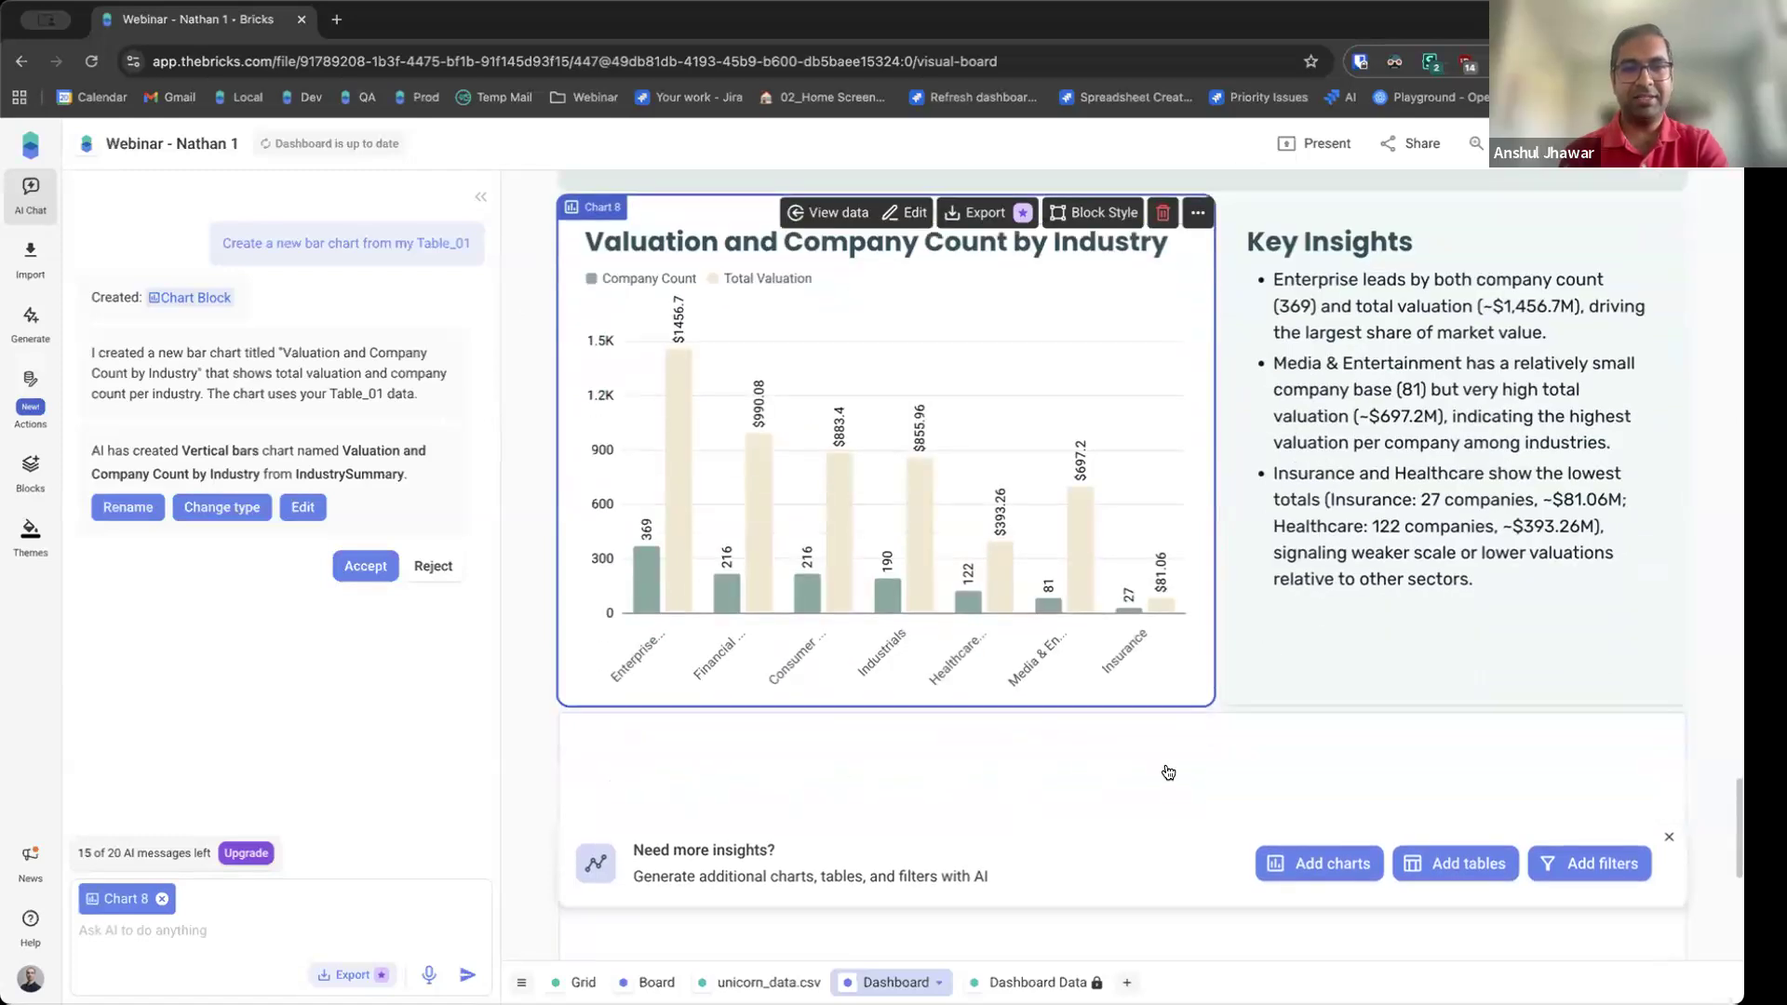
click(518, 542)
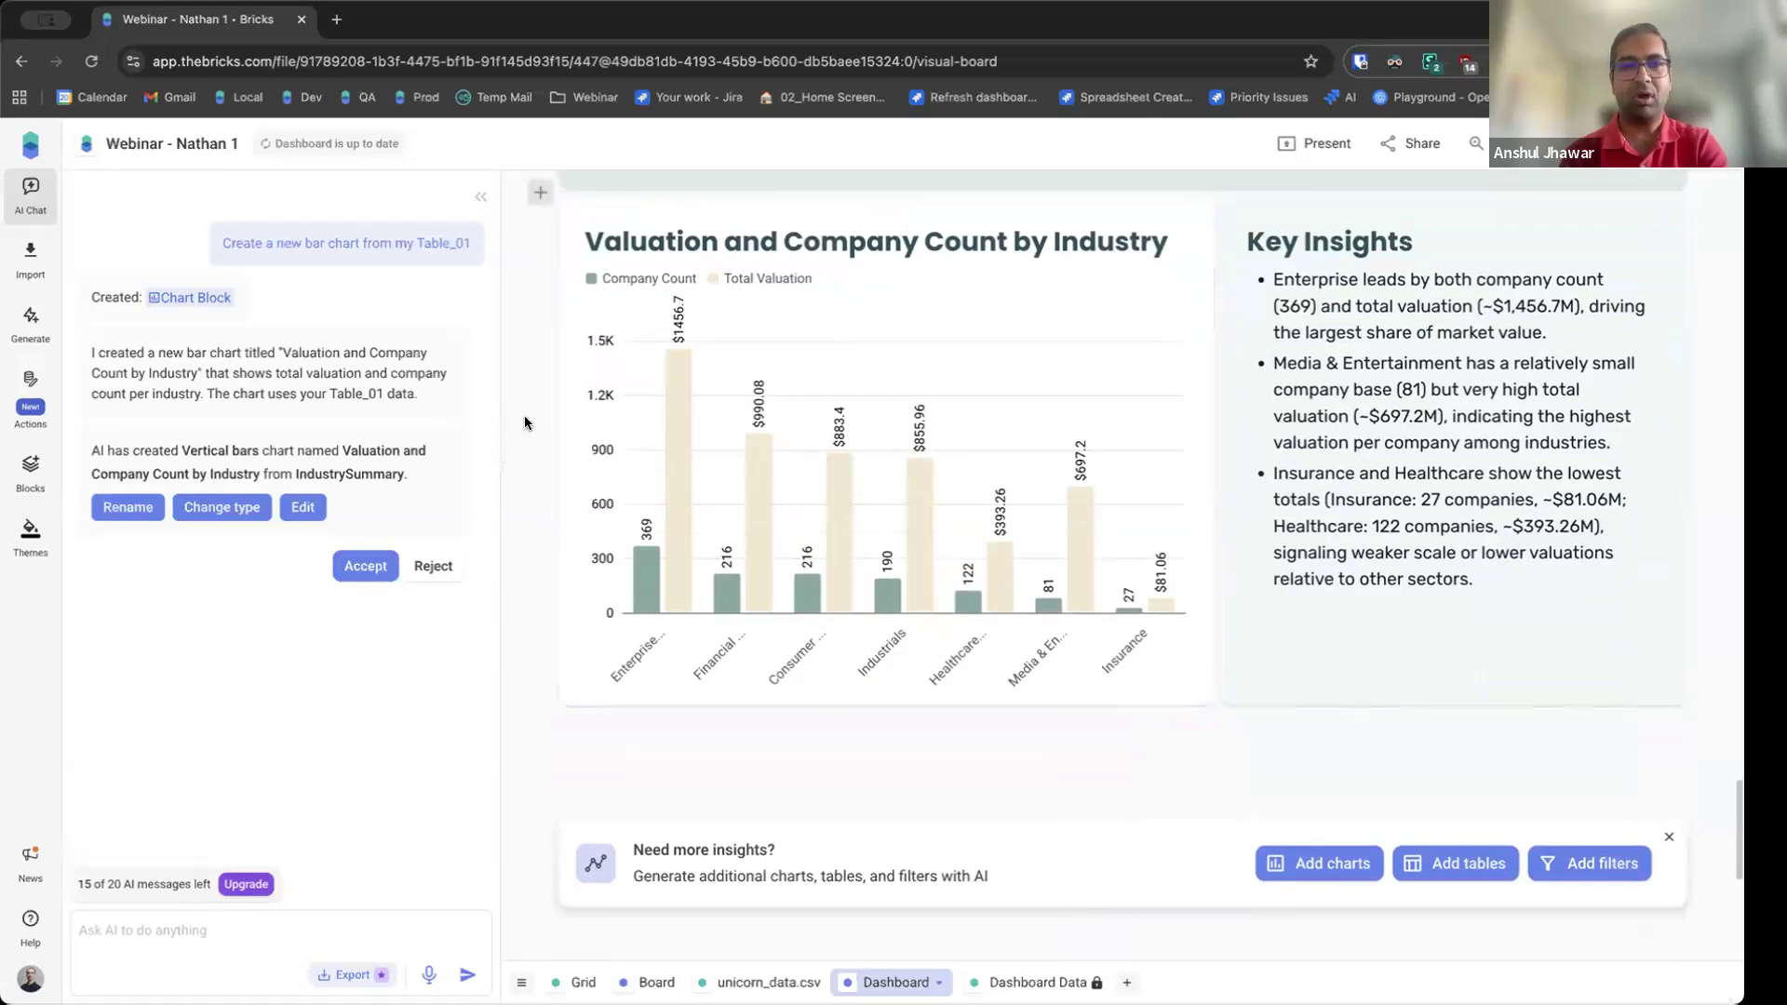
scroll(1352, 375, up, 1)
click(1351, 375)
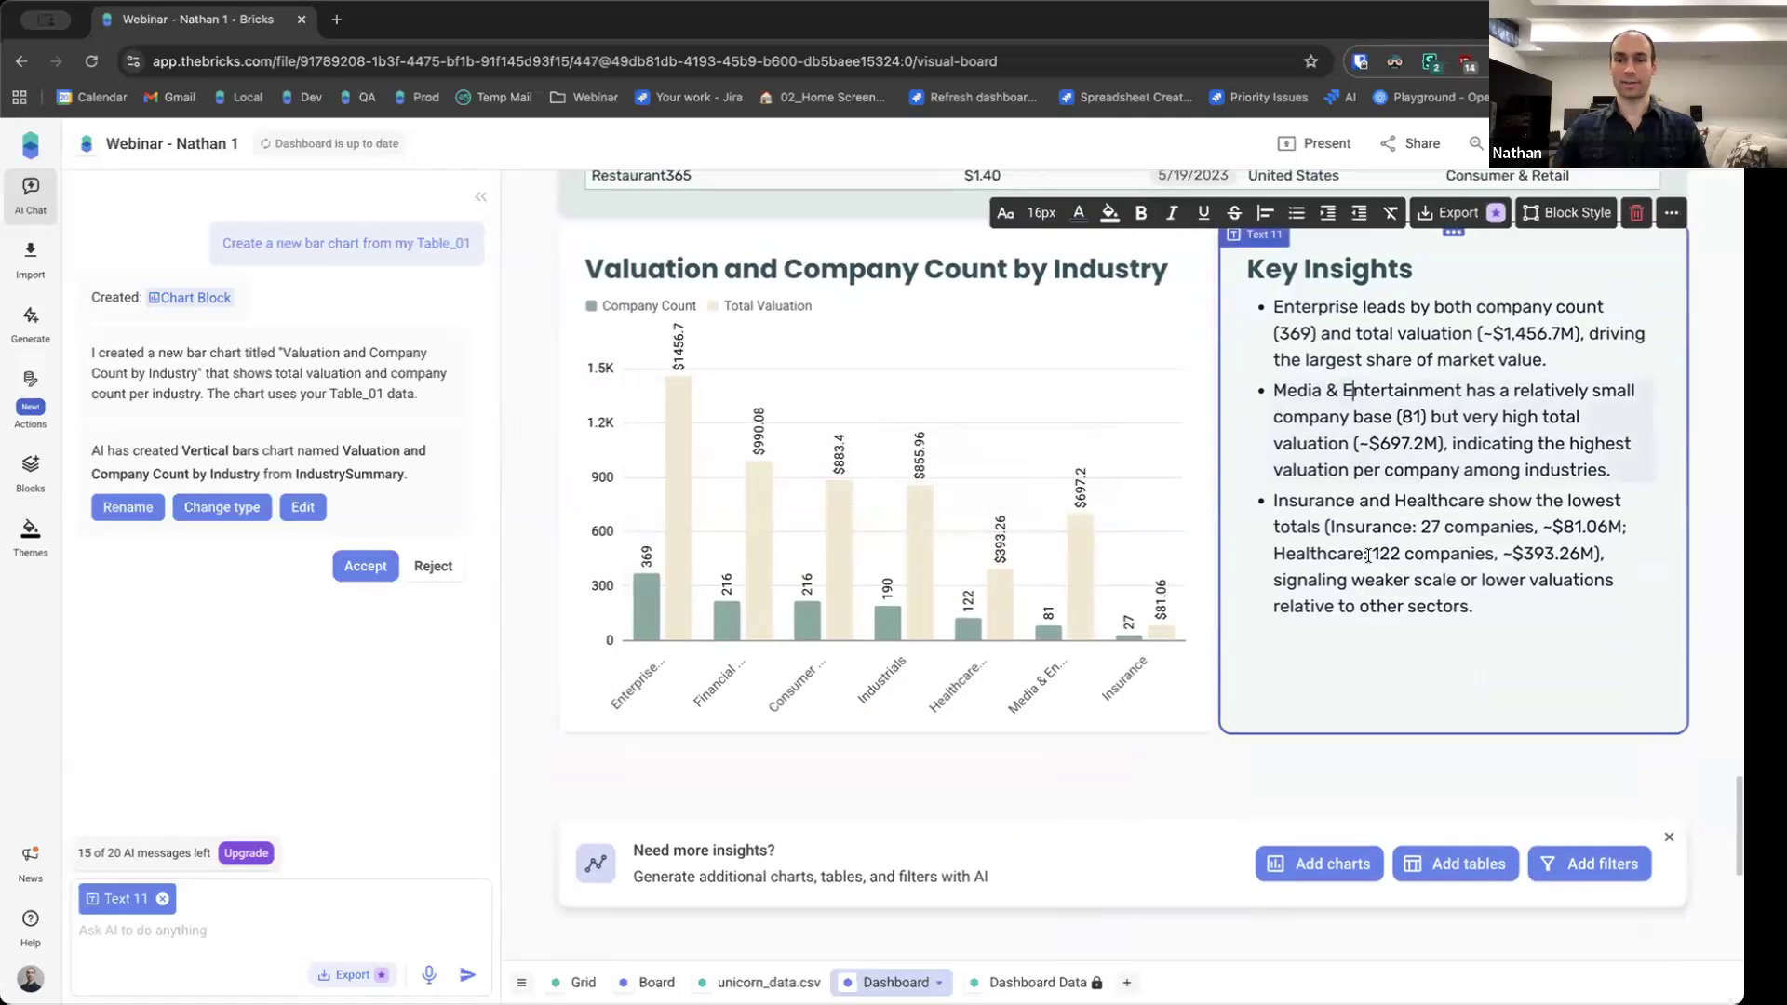
scroll(1387, 529, up, 1)
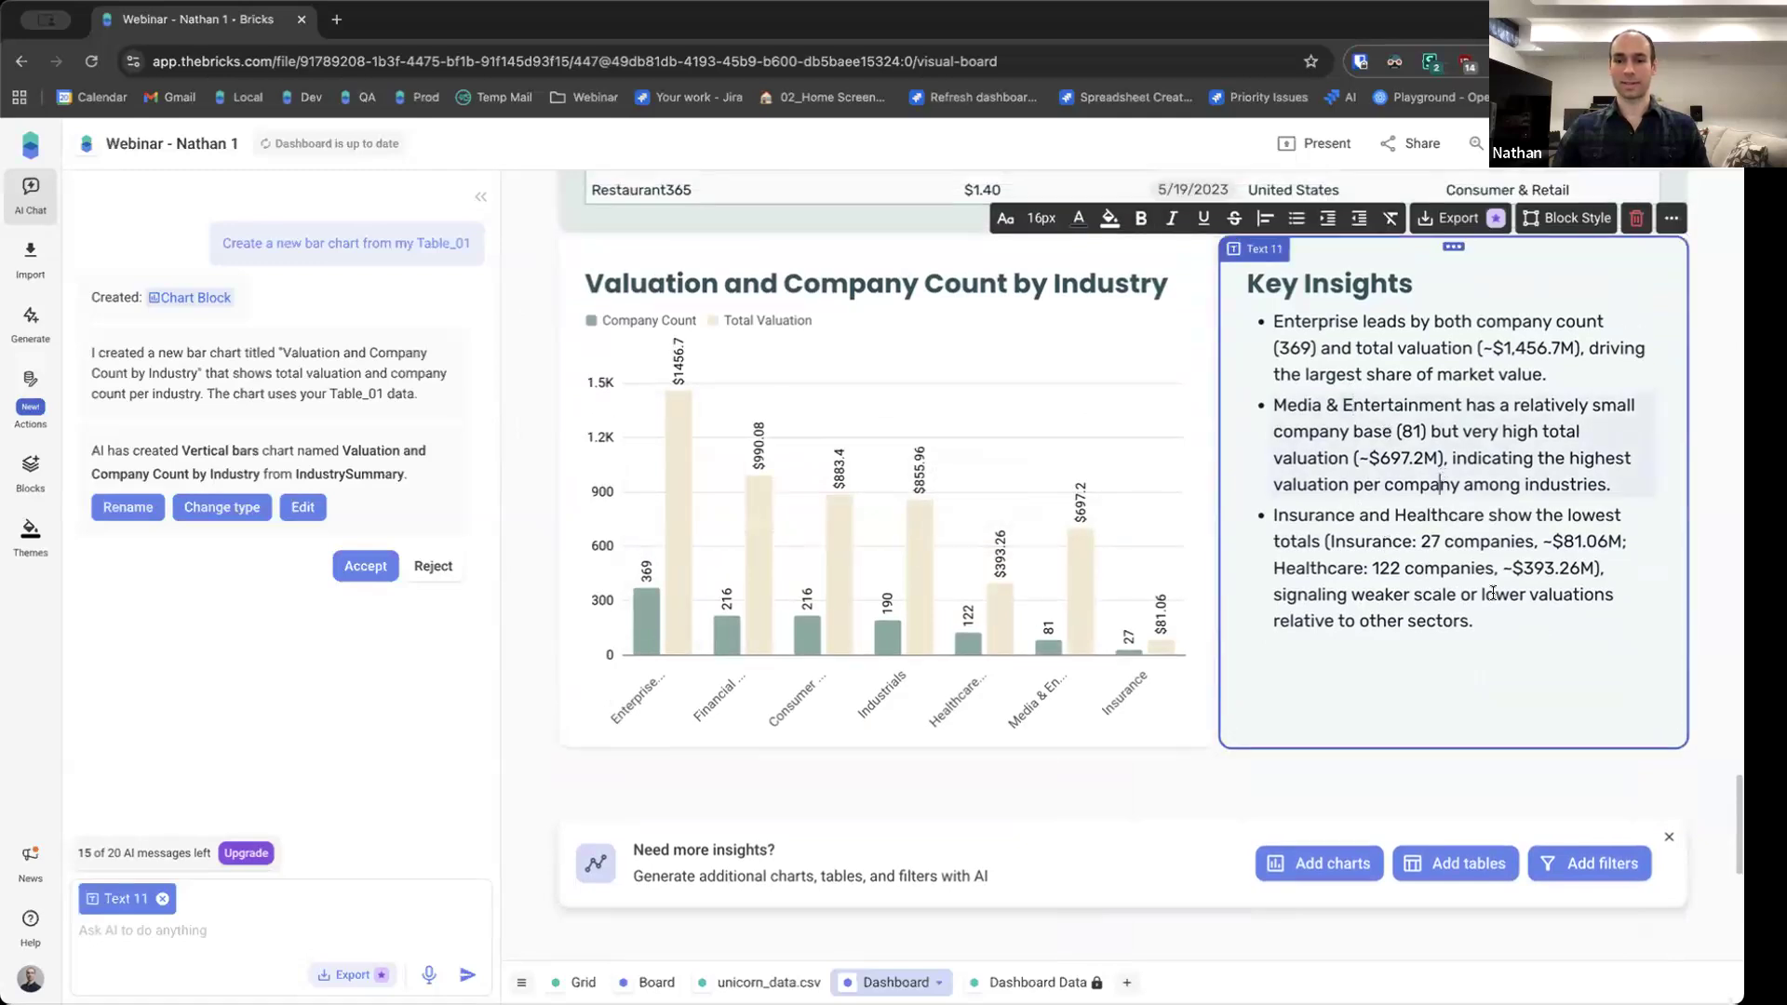
click(1513, 621)
key(Return)
text(A)
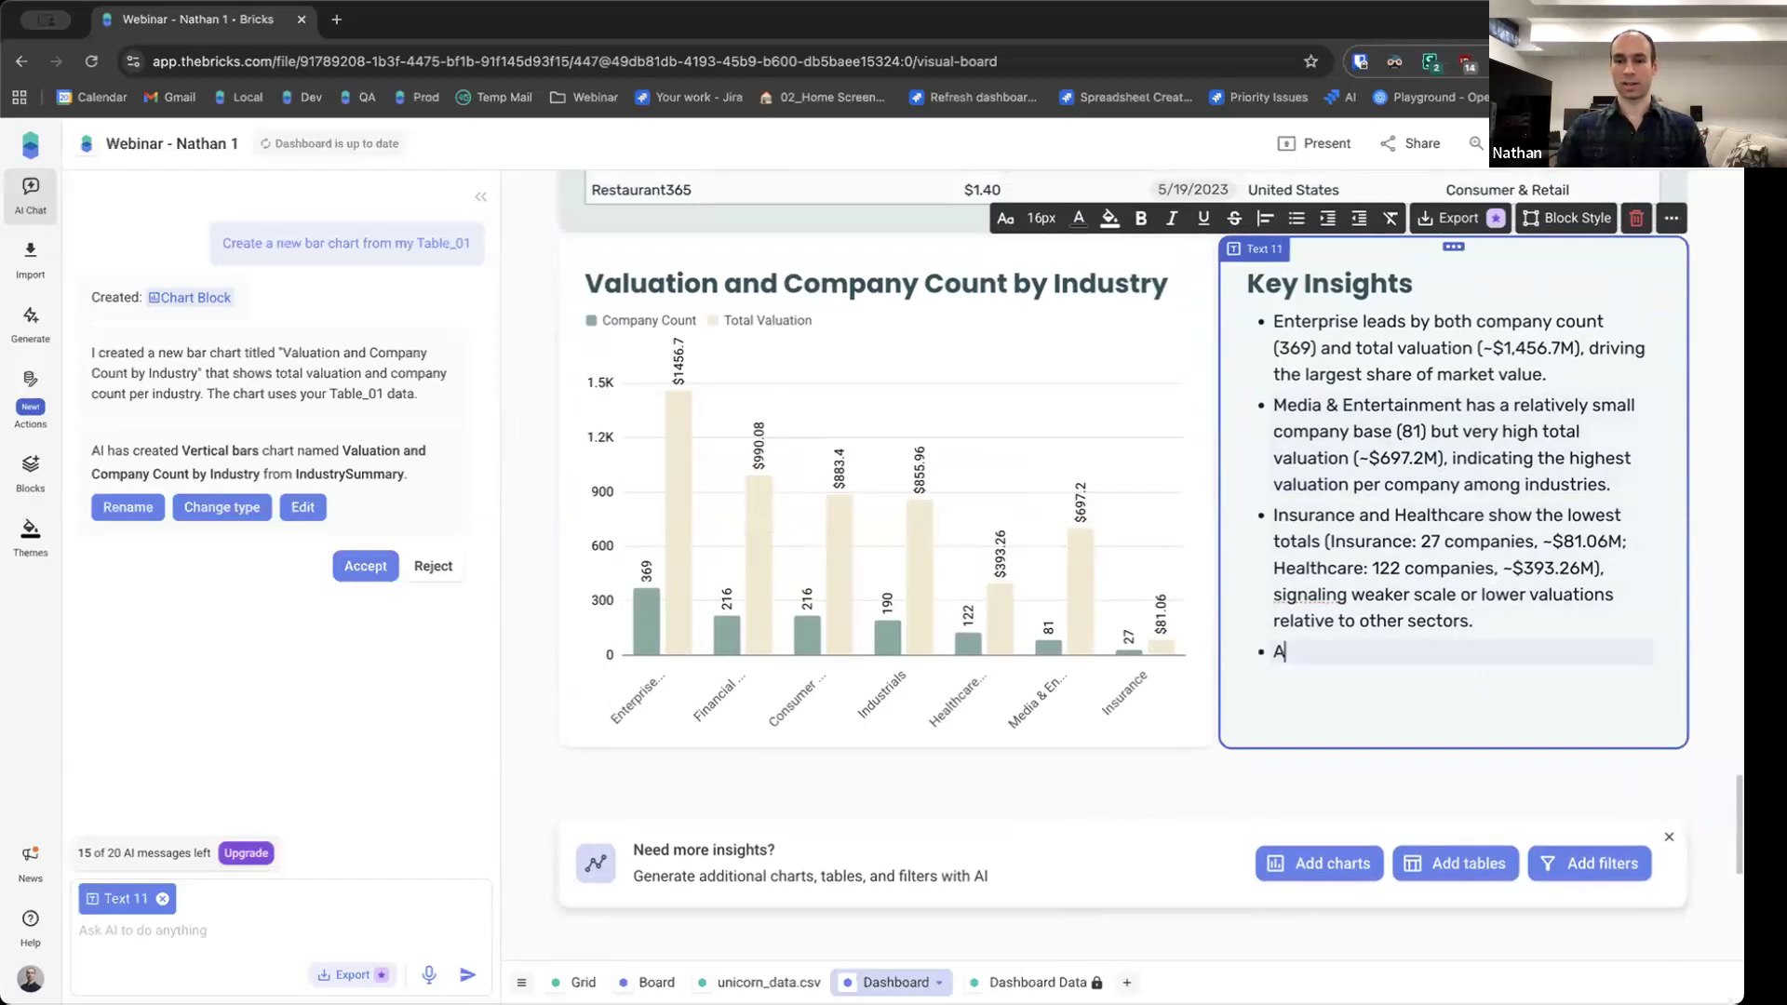
text(dd on more insight)
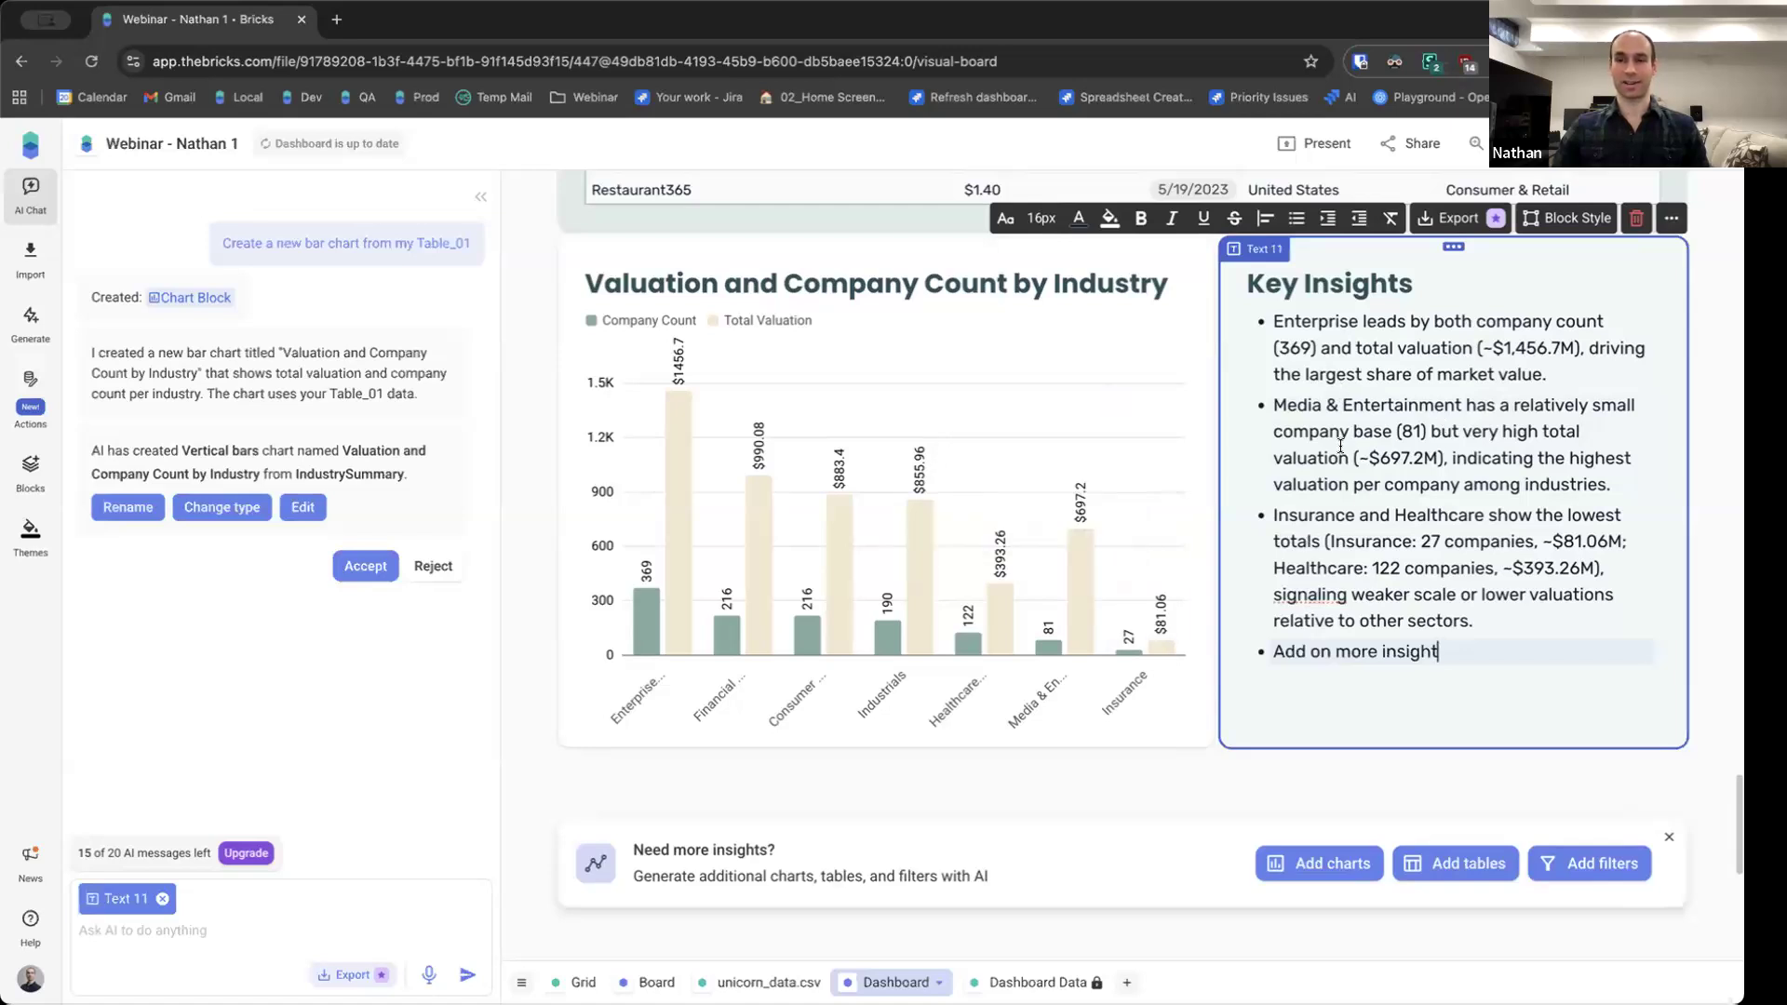
Select the Global Unicorn Companies Insights Dashboard title block at the start of the dashboard
scroll(1368, 428, up, 1)
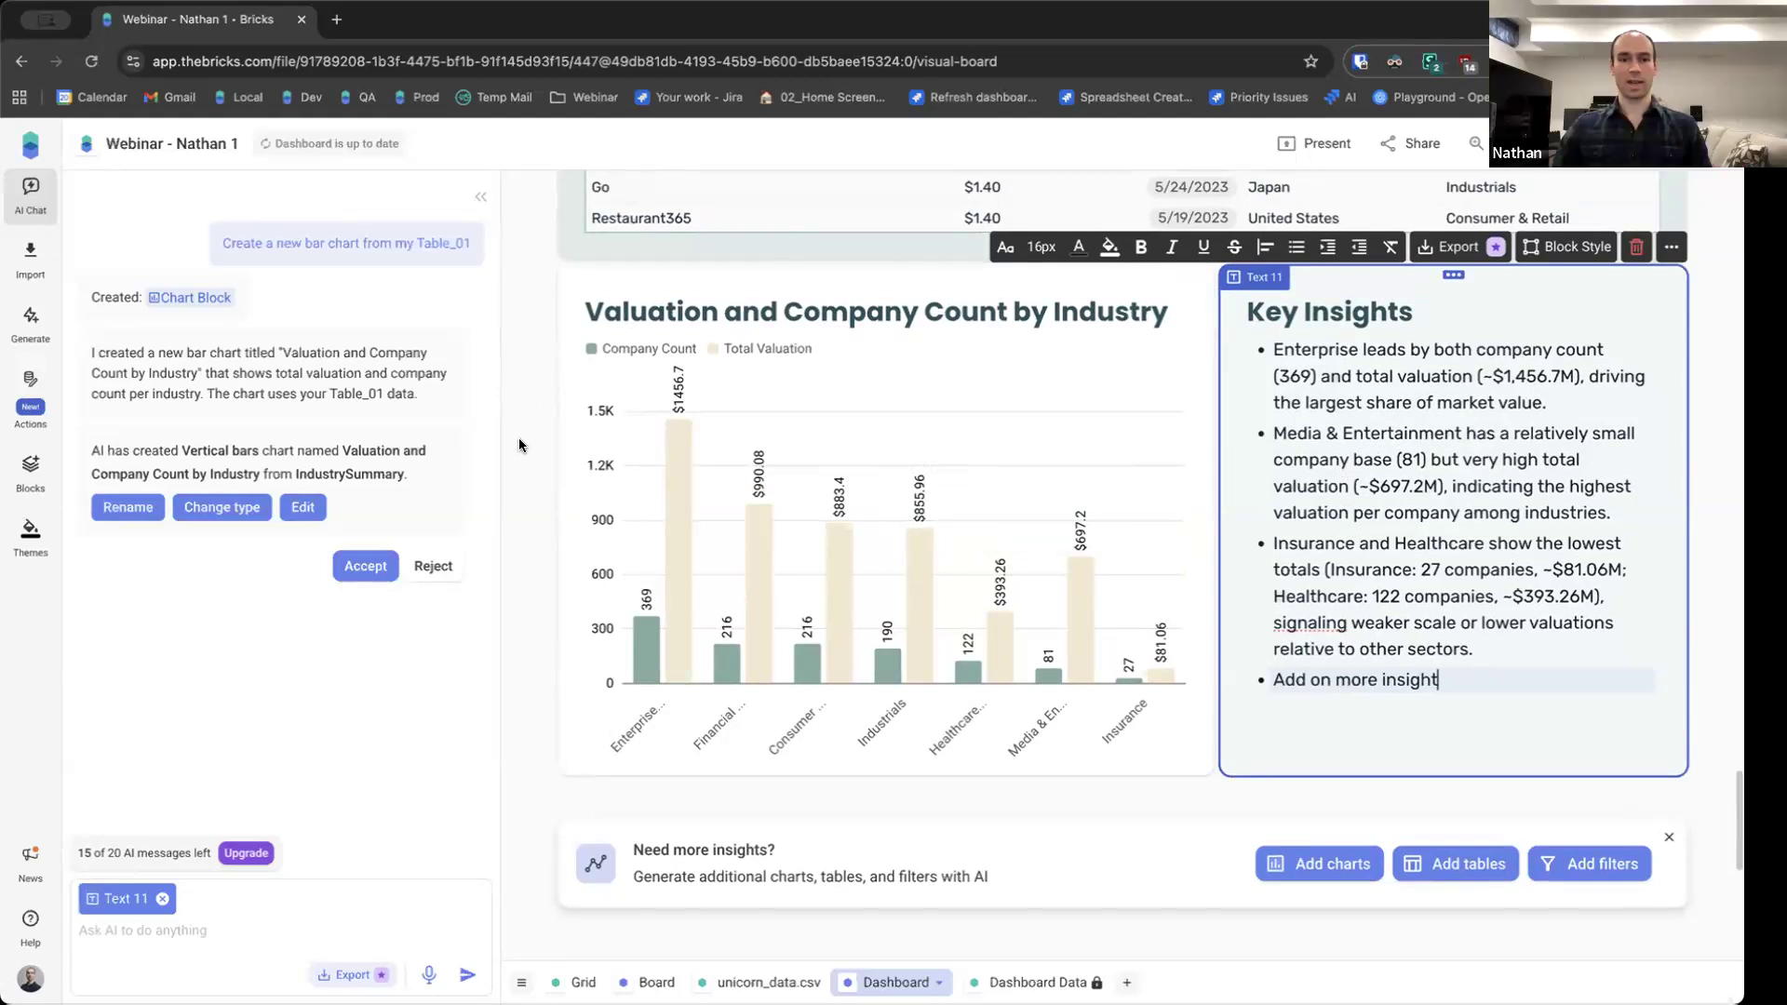
scroll(519, 433, up, 10)
scroll(523, 421, up, 10)
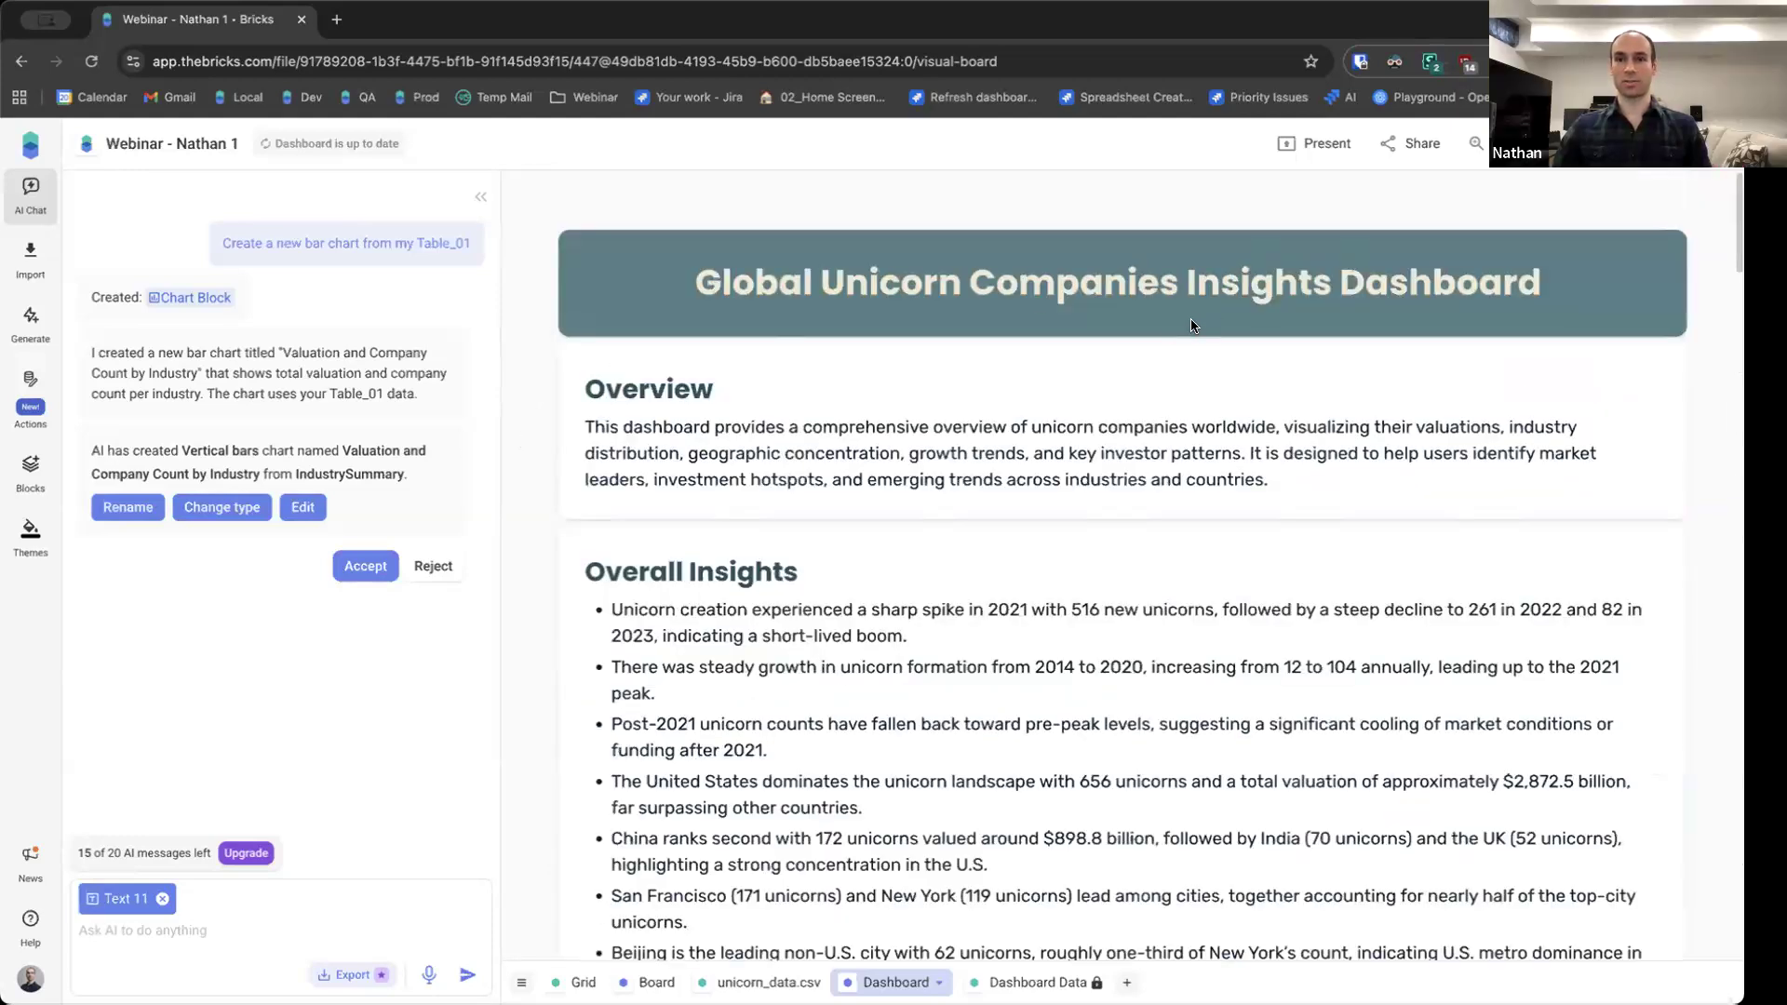
click(1171, 253)
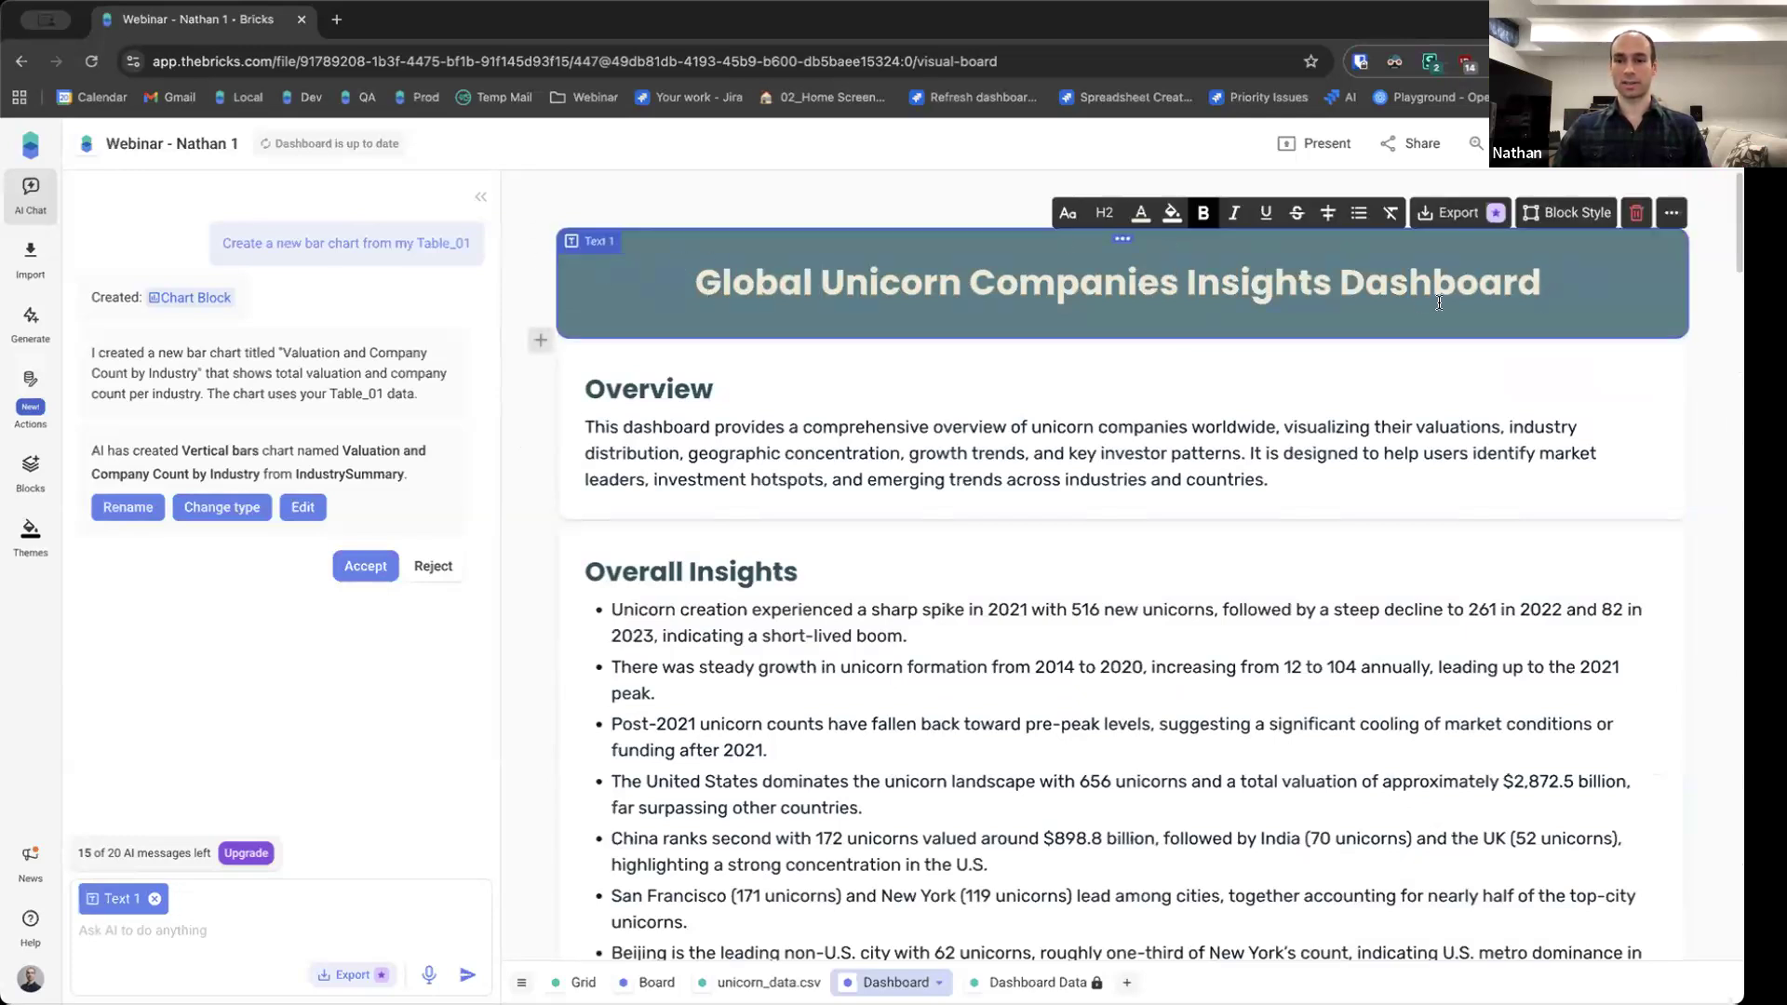
click(1171, 214)
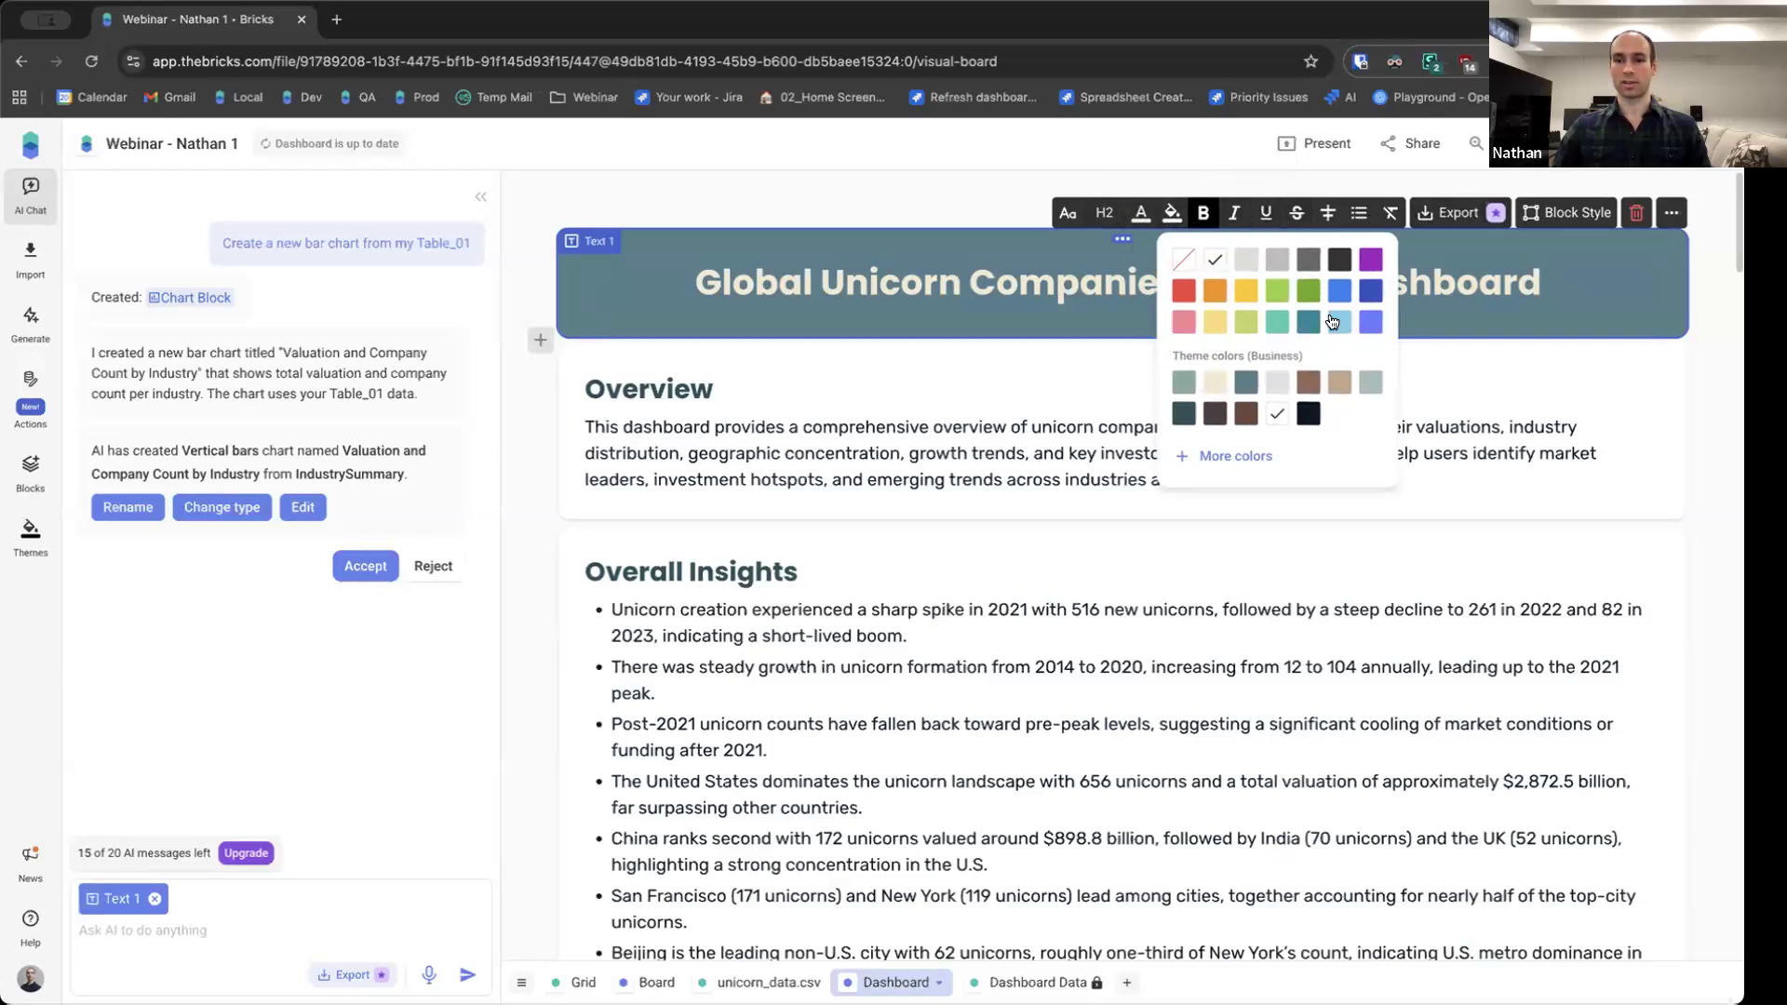
click(1277, 382)
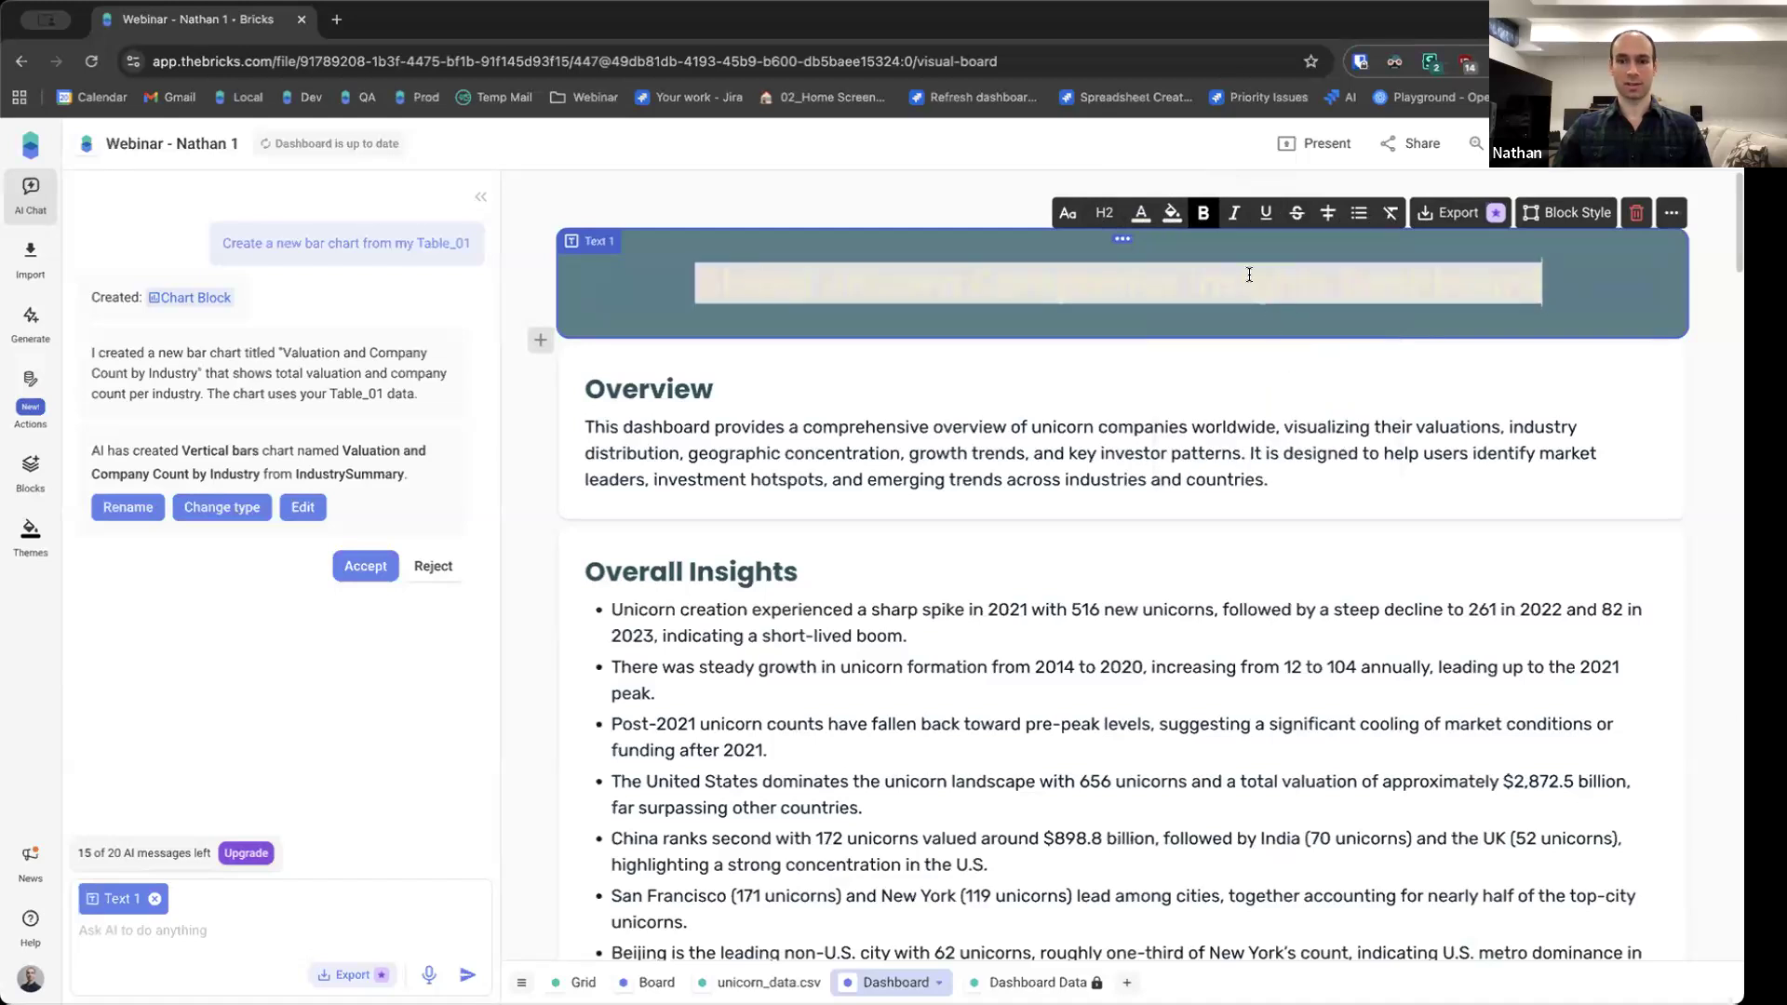
click(1172, 213)
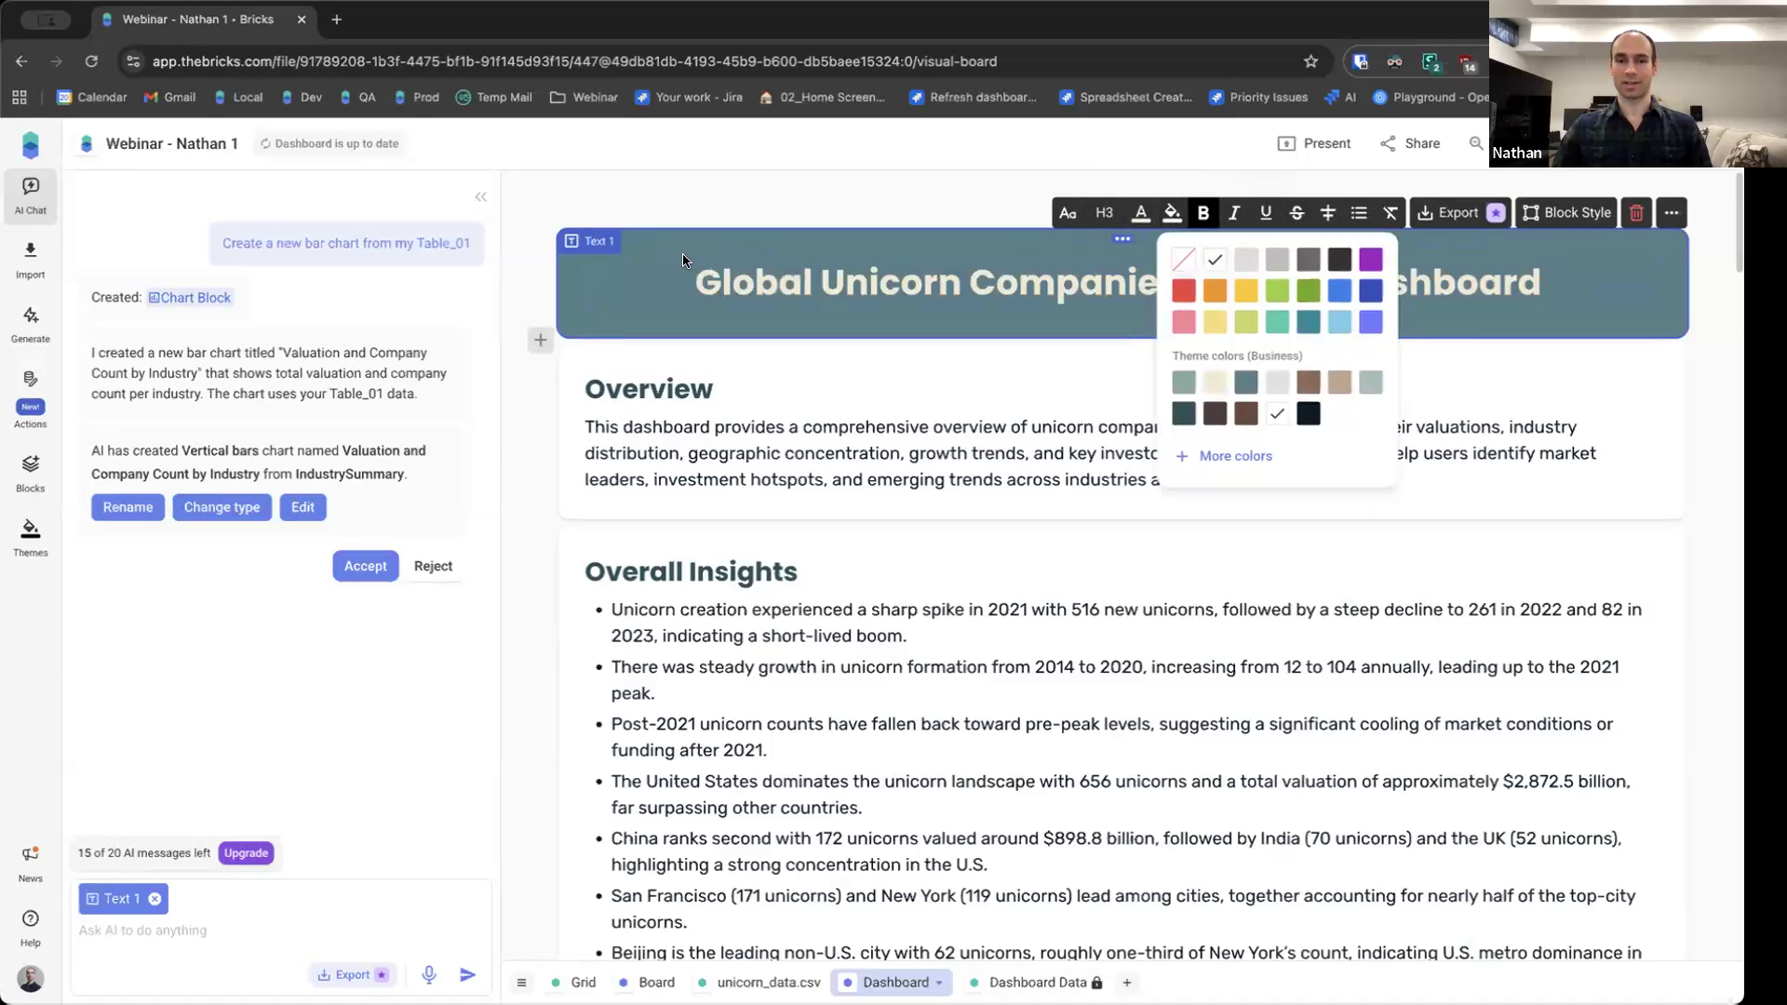
click(656, 253)
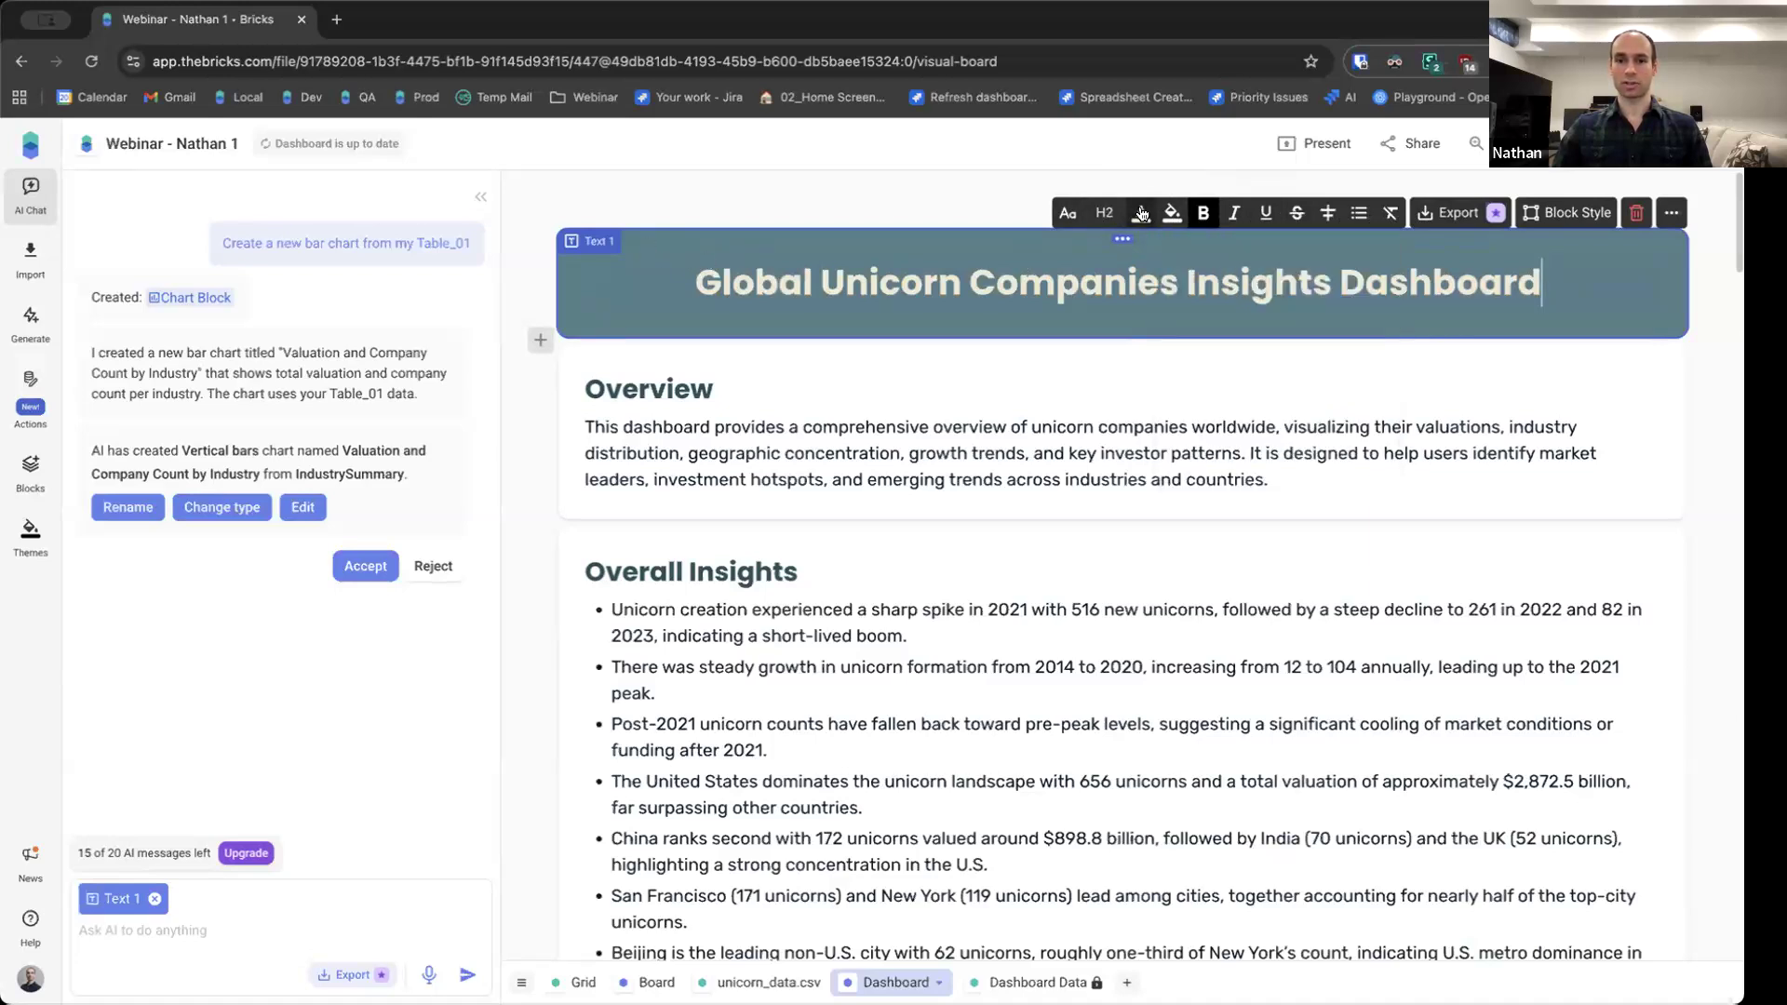
Color the dashboard title text purple and set the title block's background to light grey
click(1141, 213)
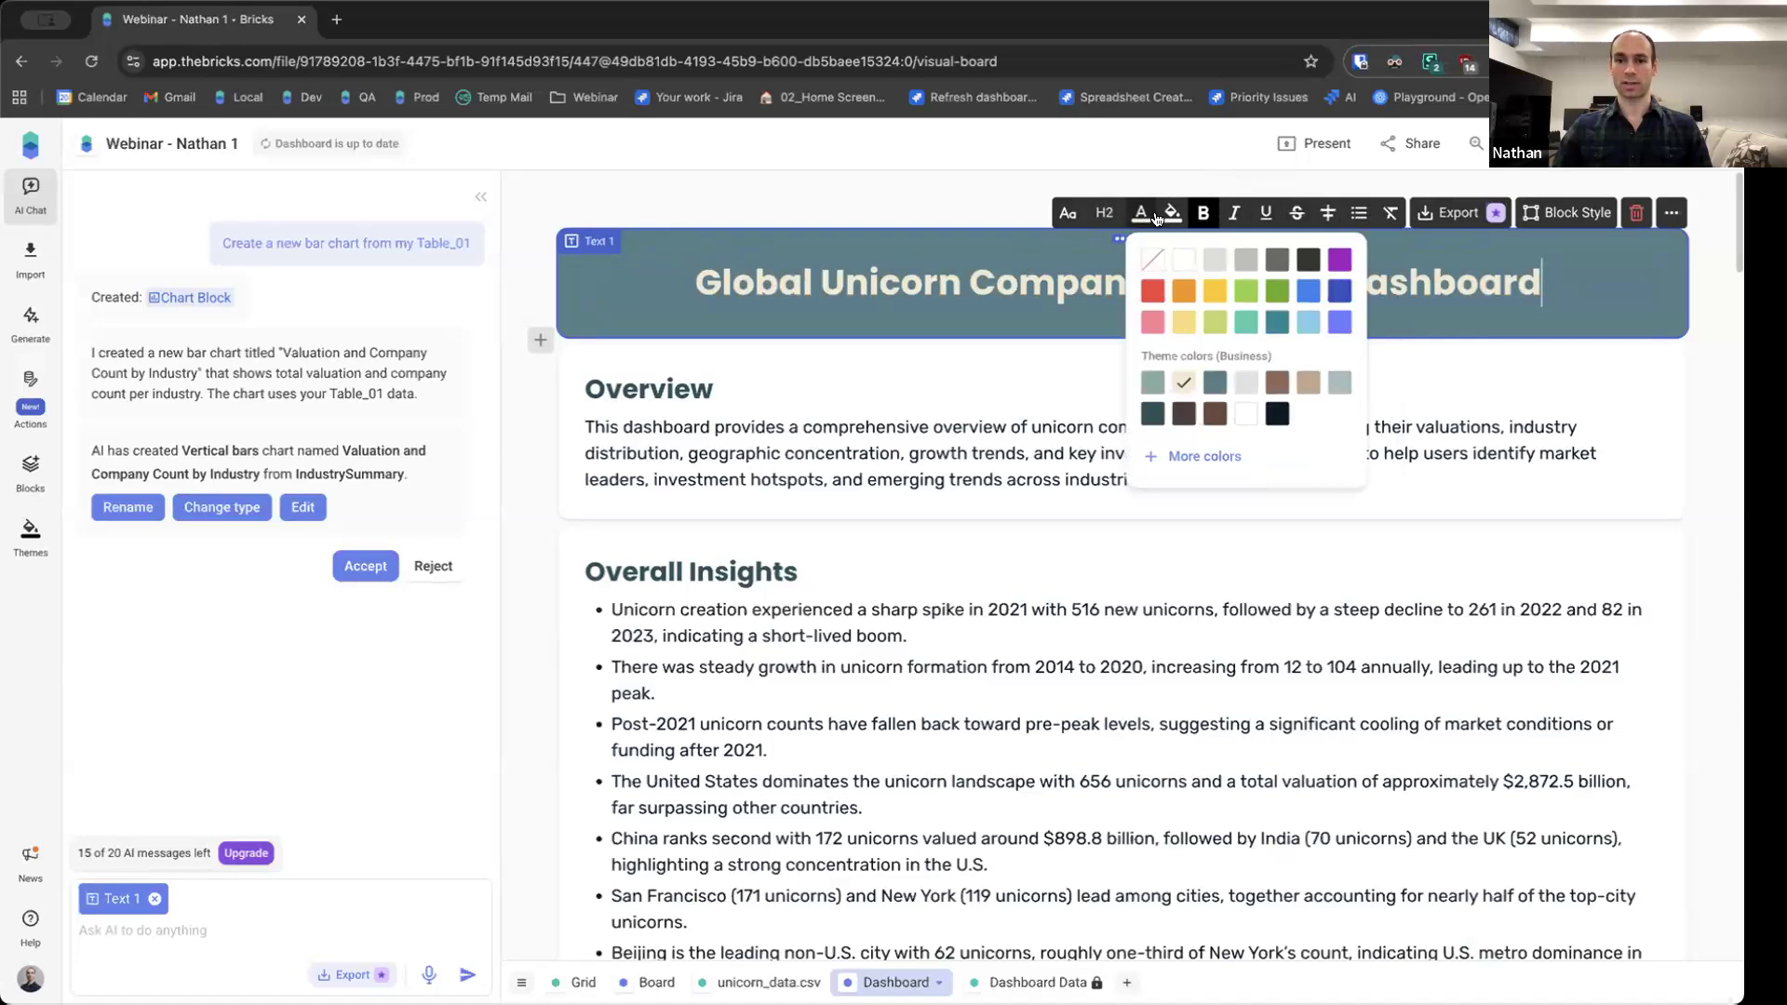
click(1336, 261)
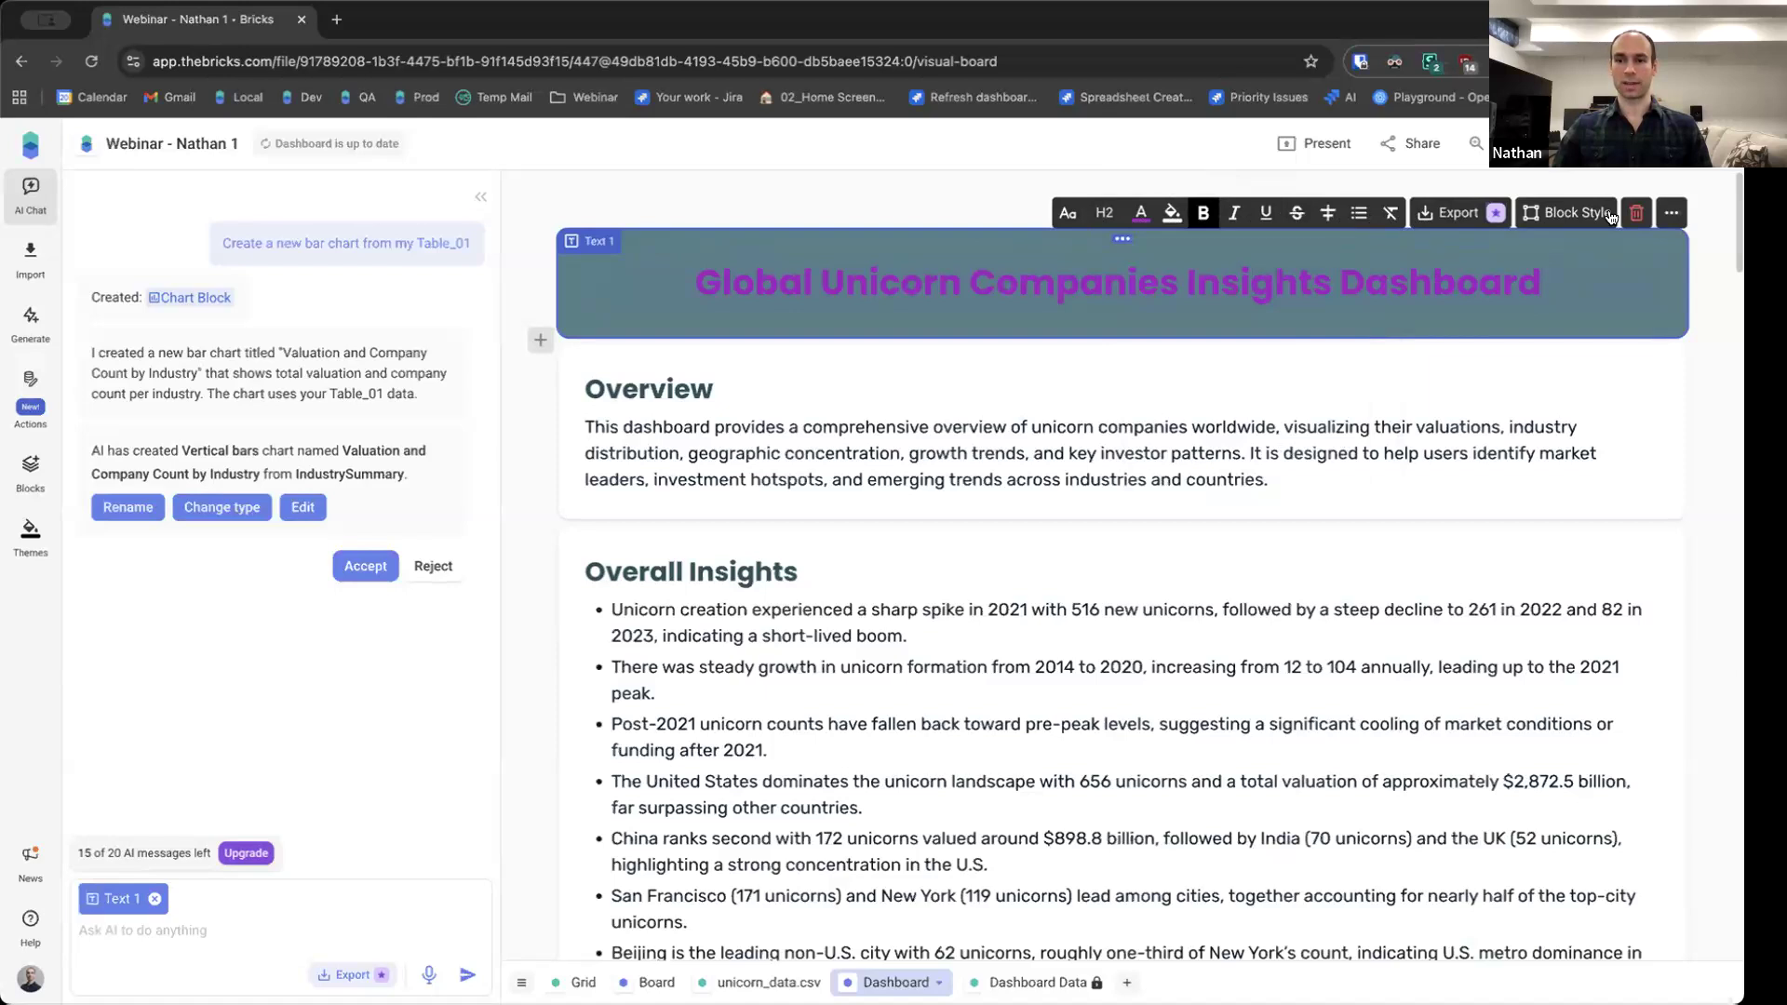
click(1574, 215)
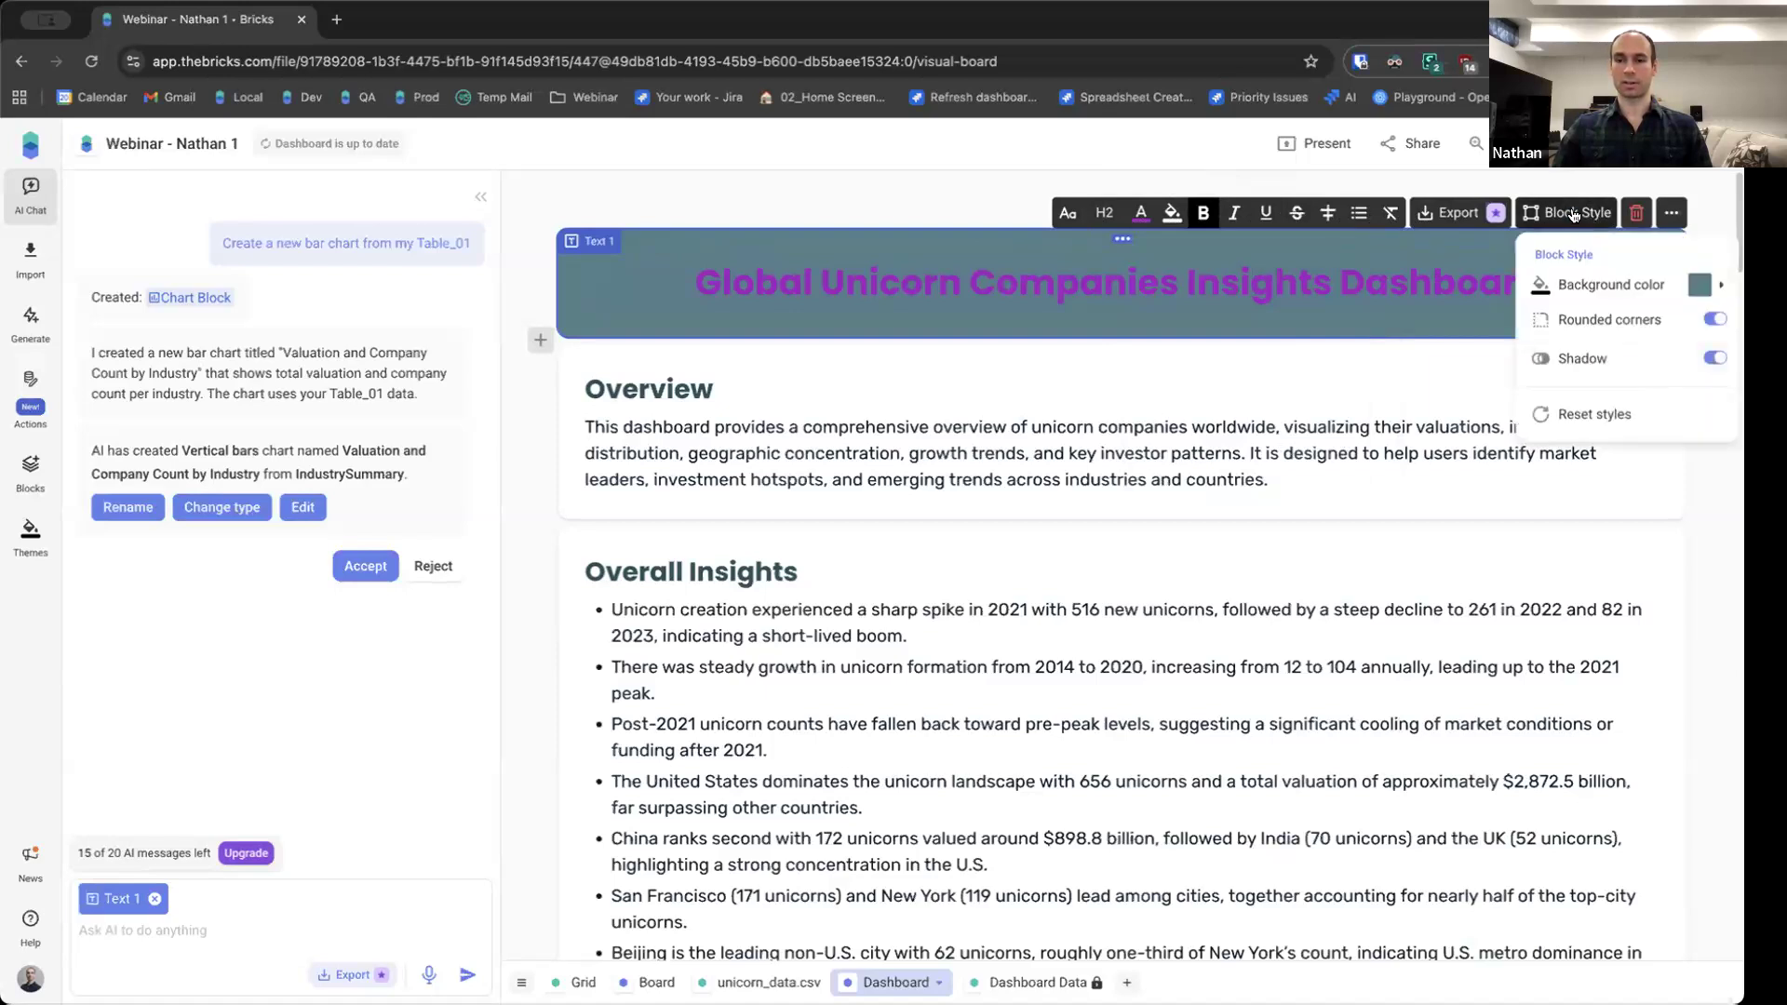
click(1706, 286)
click(1587, 329)
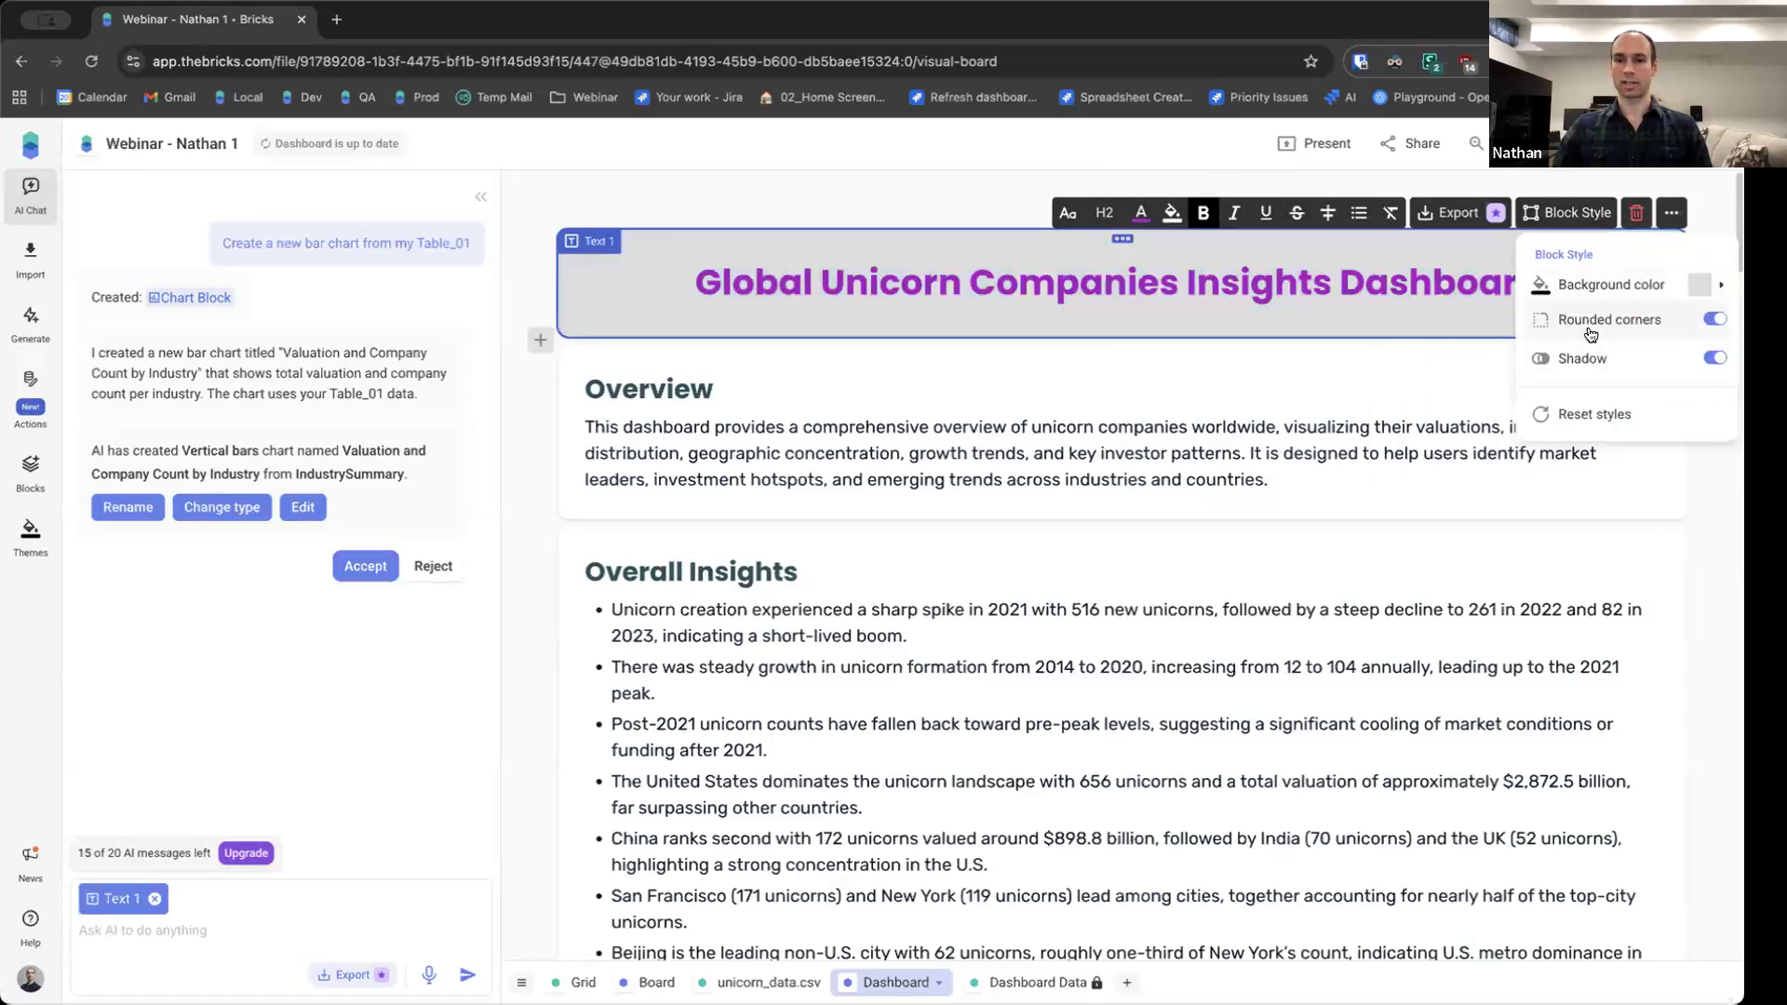
click(801, 195)
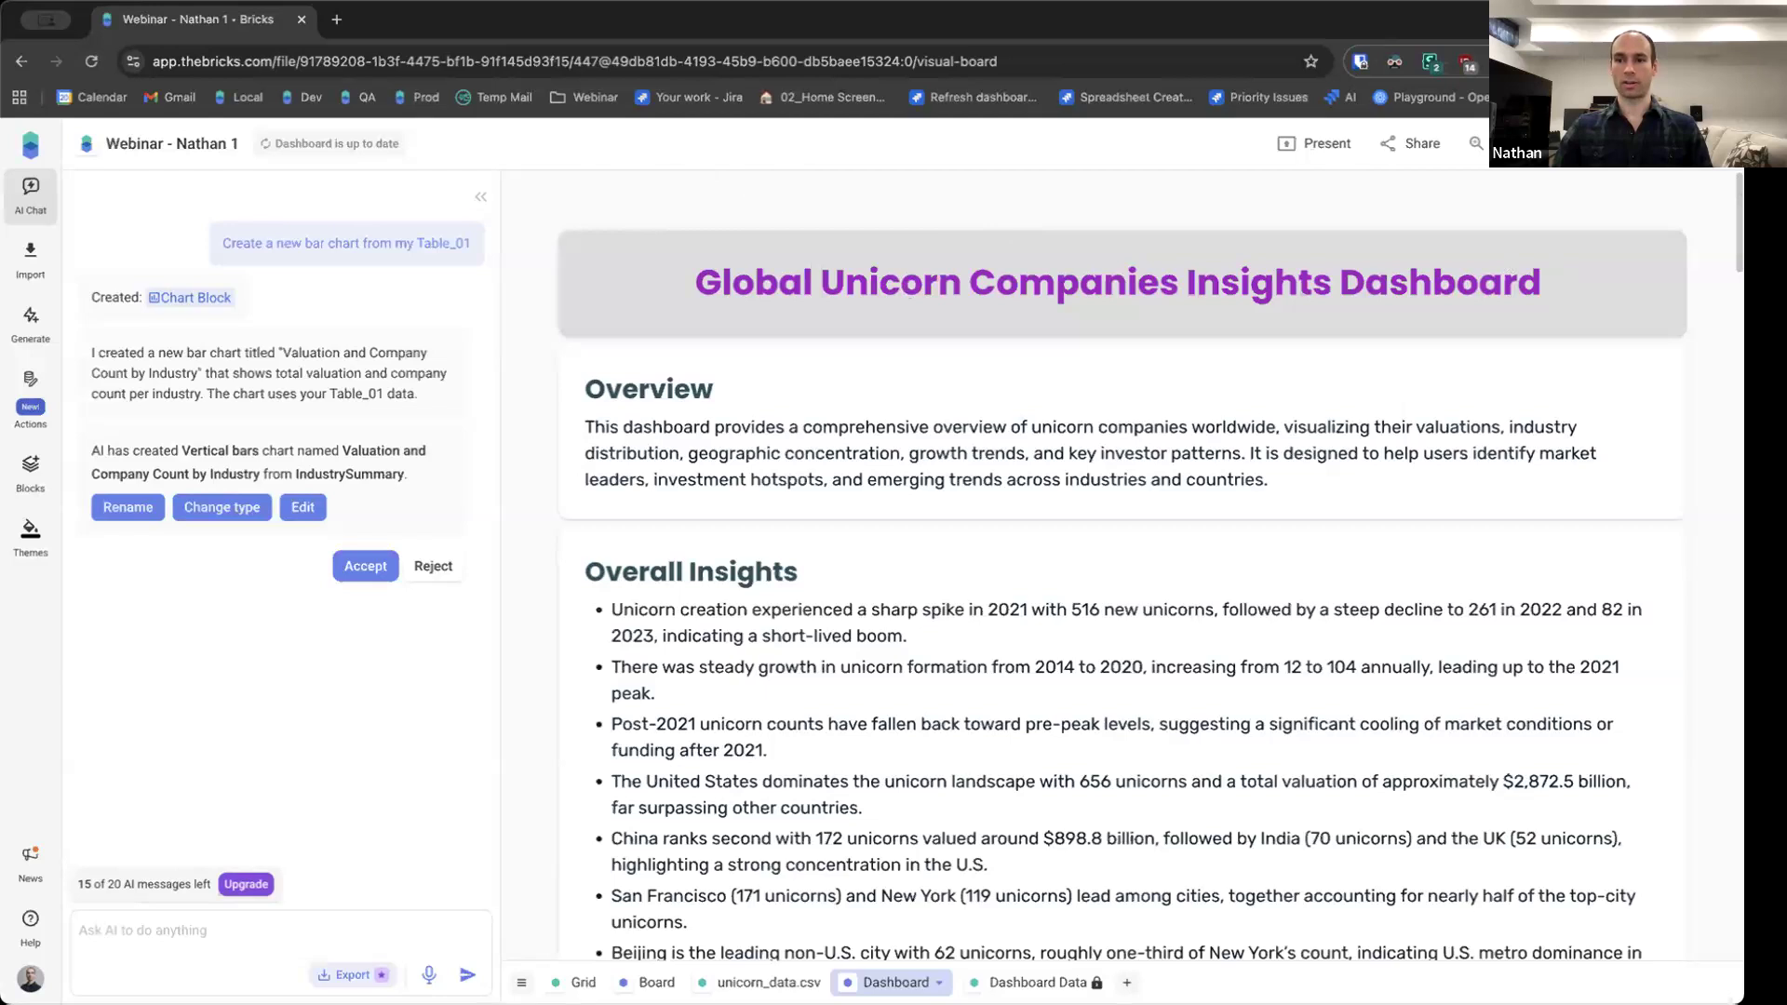
Set the whole board's background to the light grey-green theme color, keeping the Blocks style
click(1720, 143)
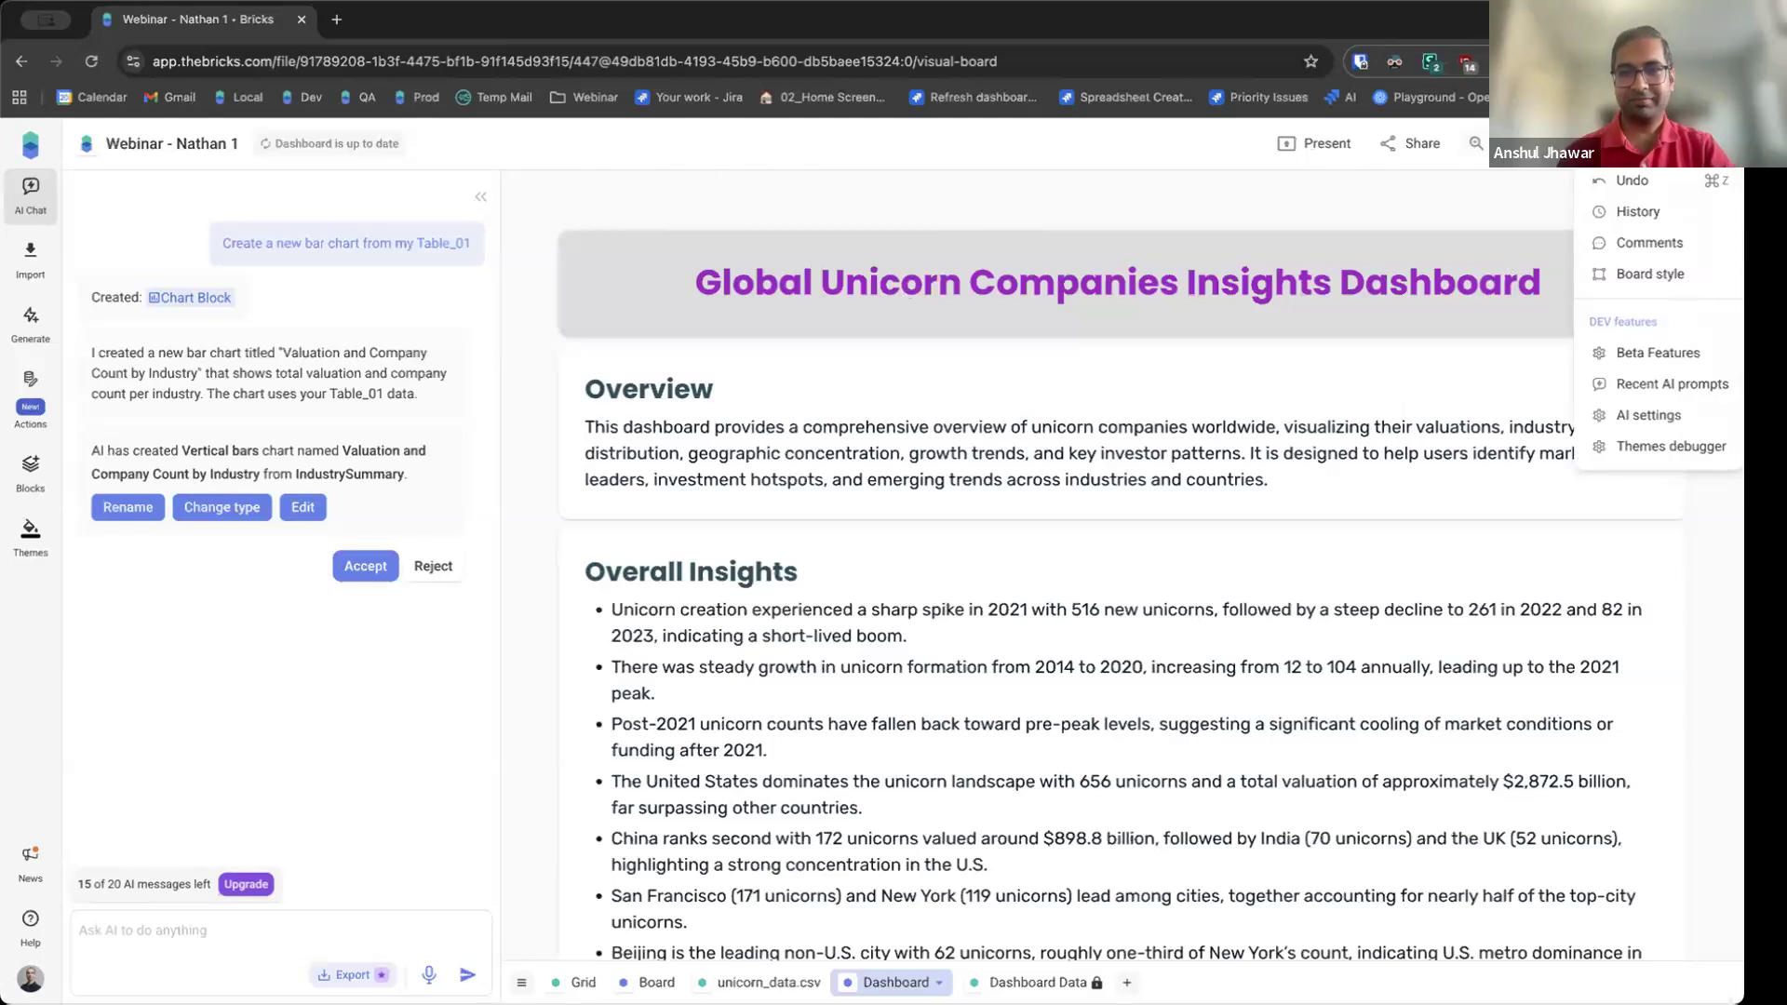
click(1651, 277)
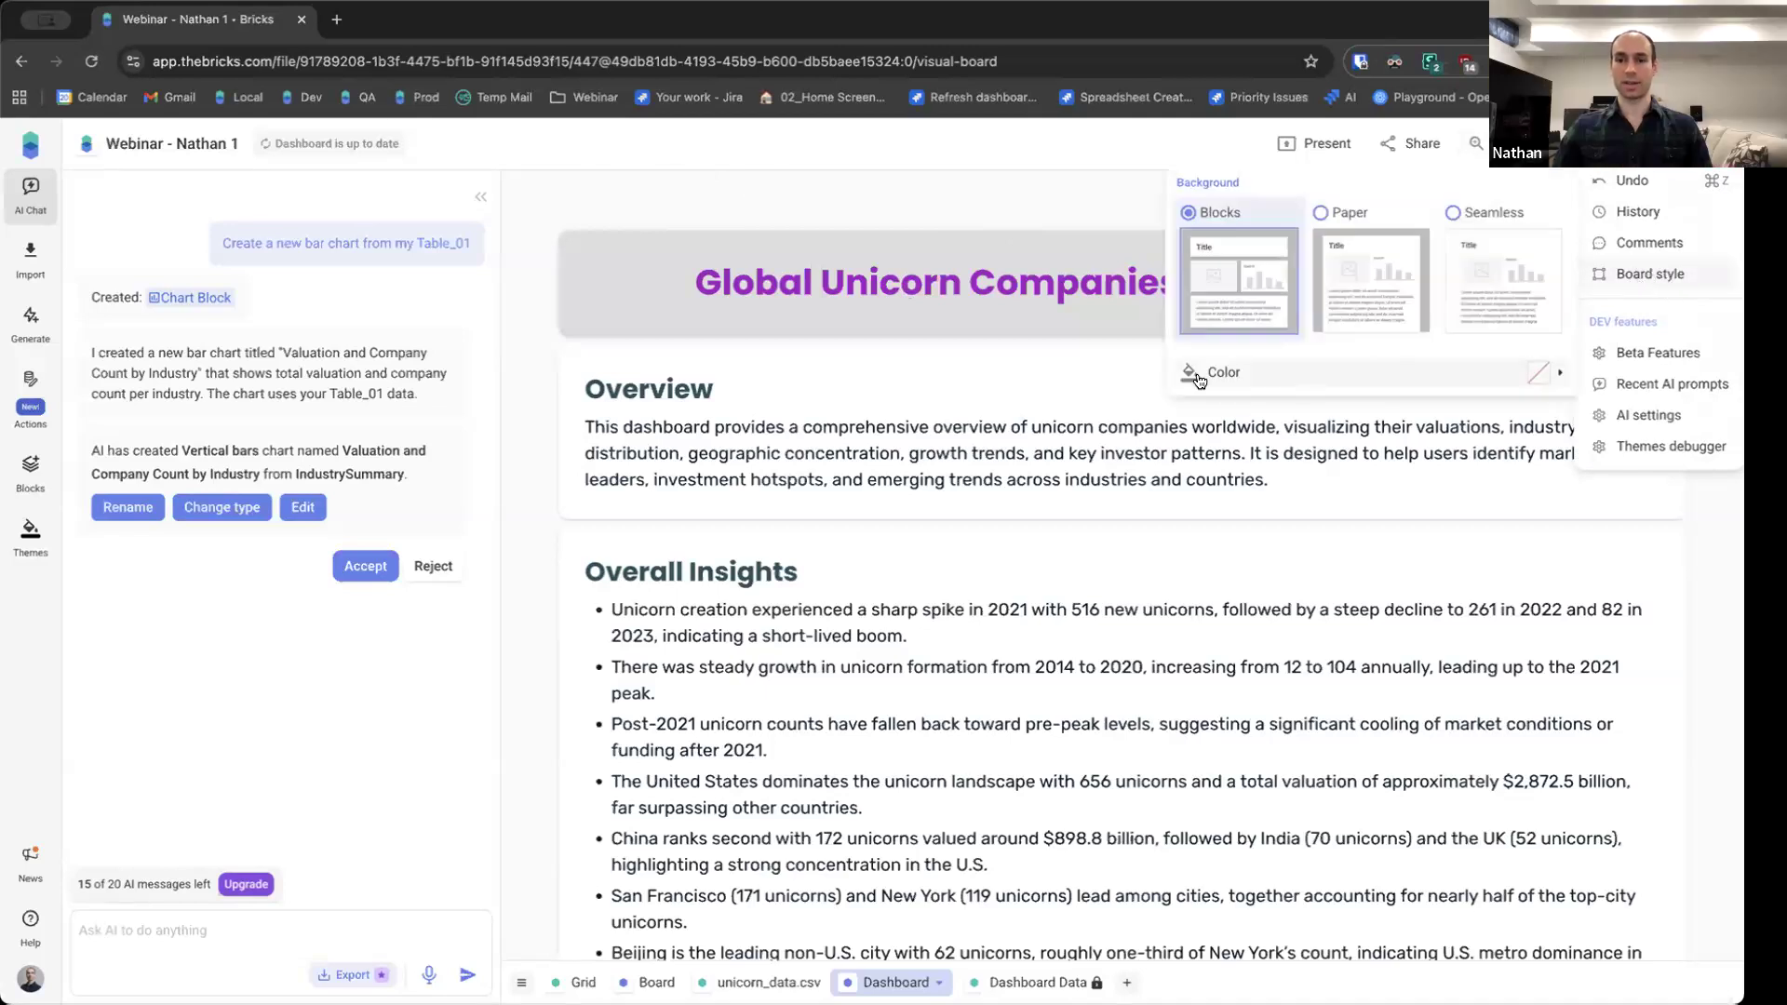
click(1508, 376)
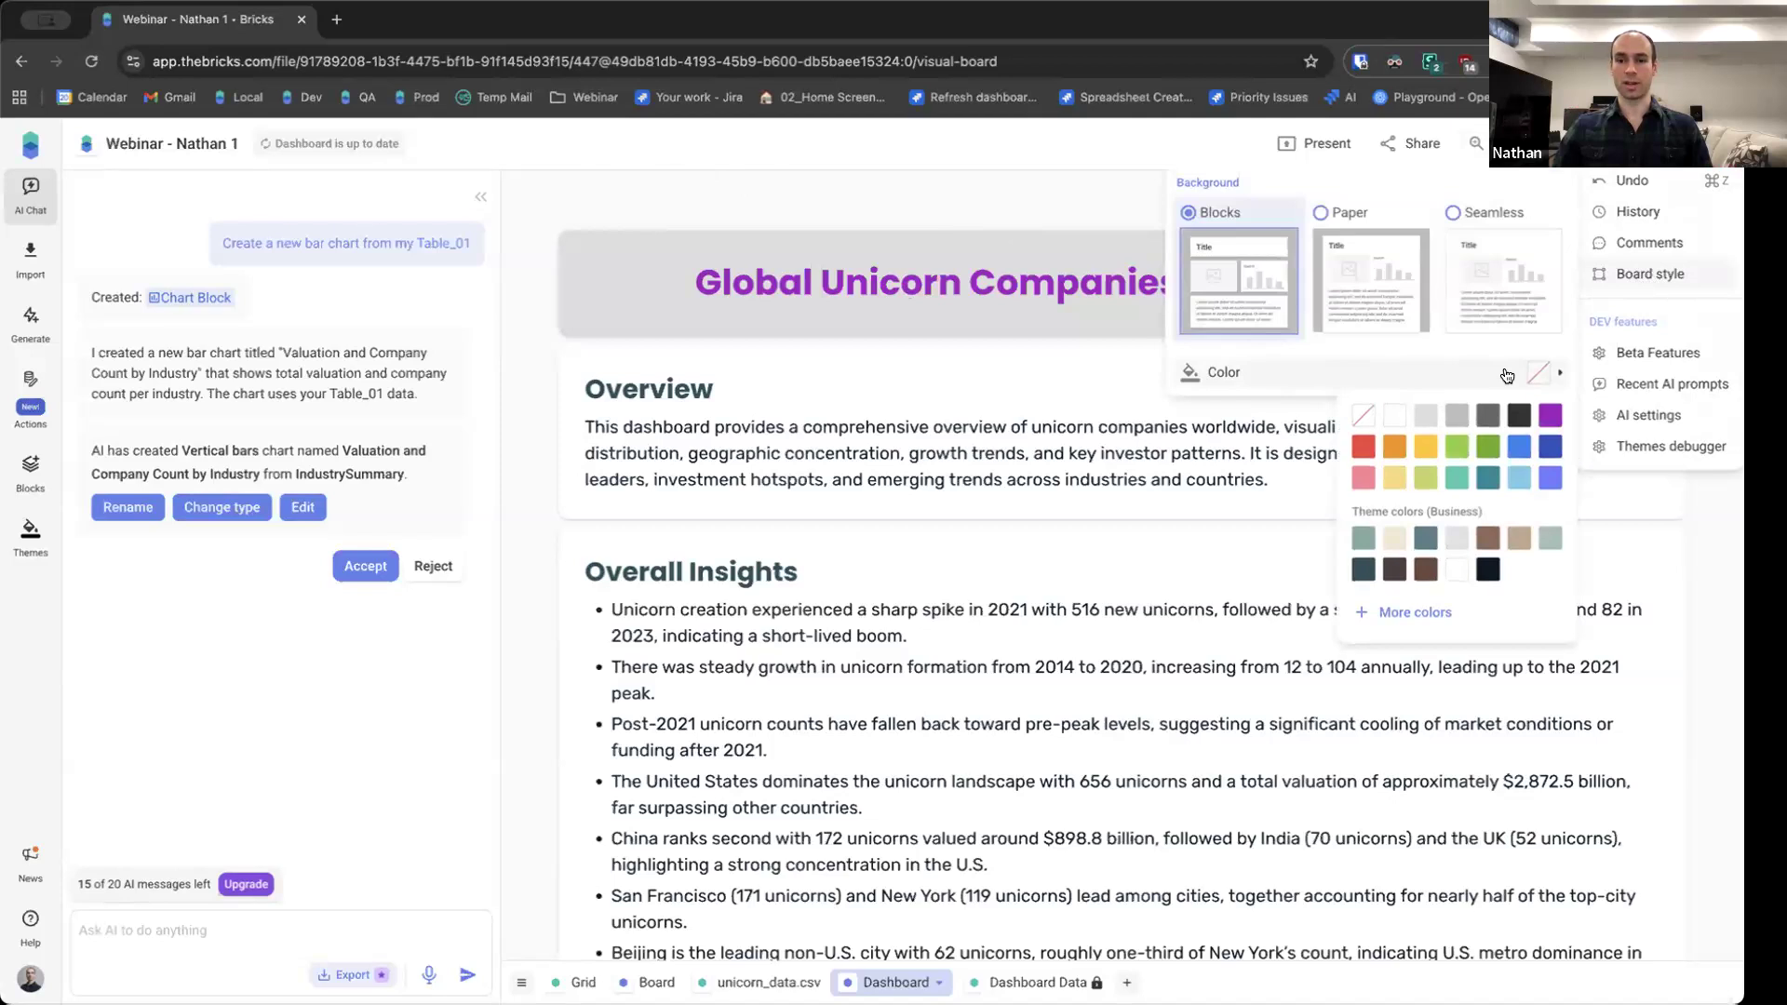
click(1548, 538)
click(942, 194)
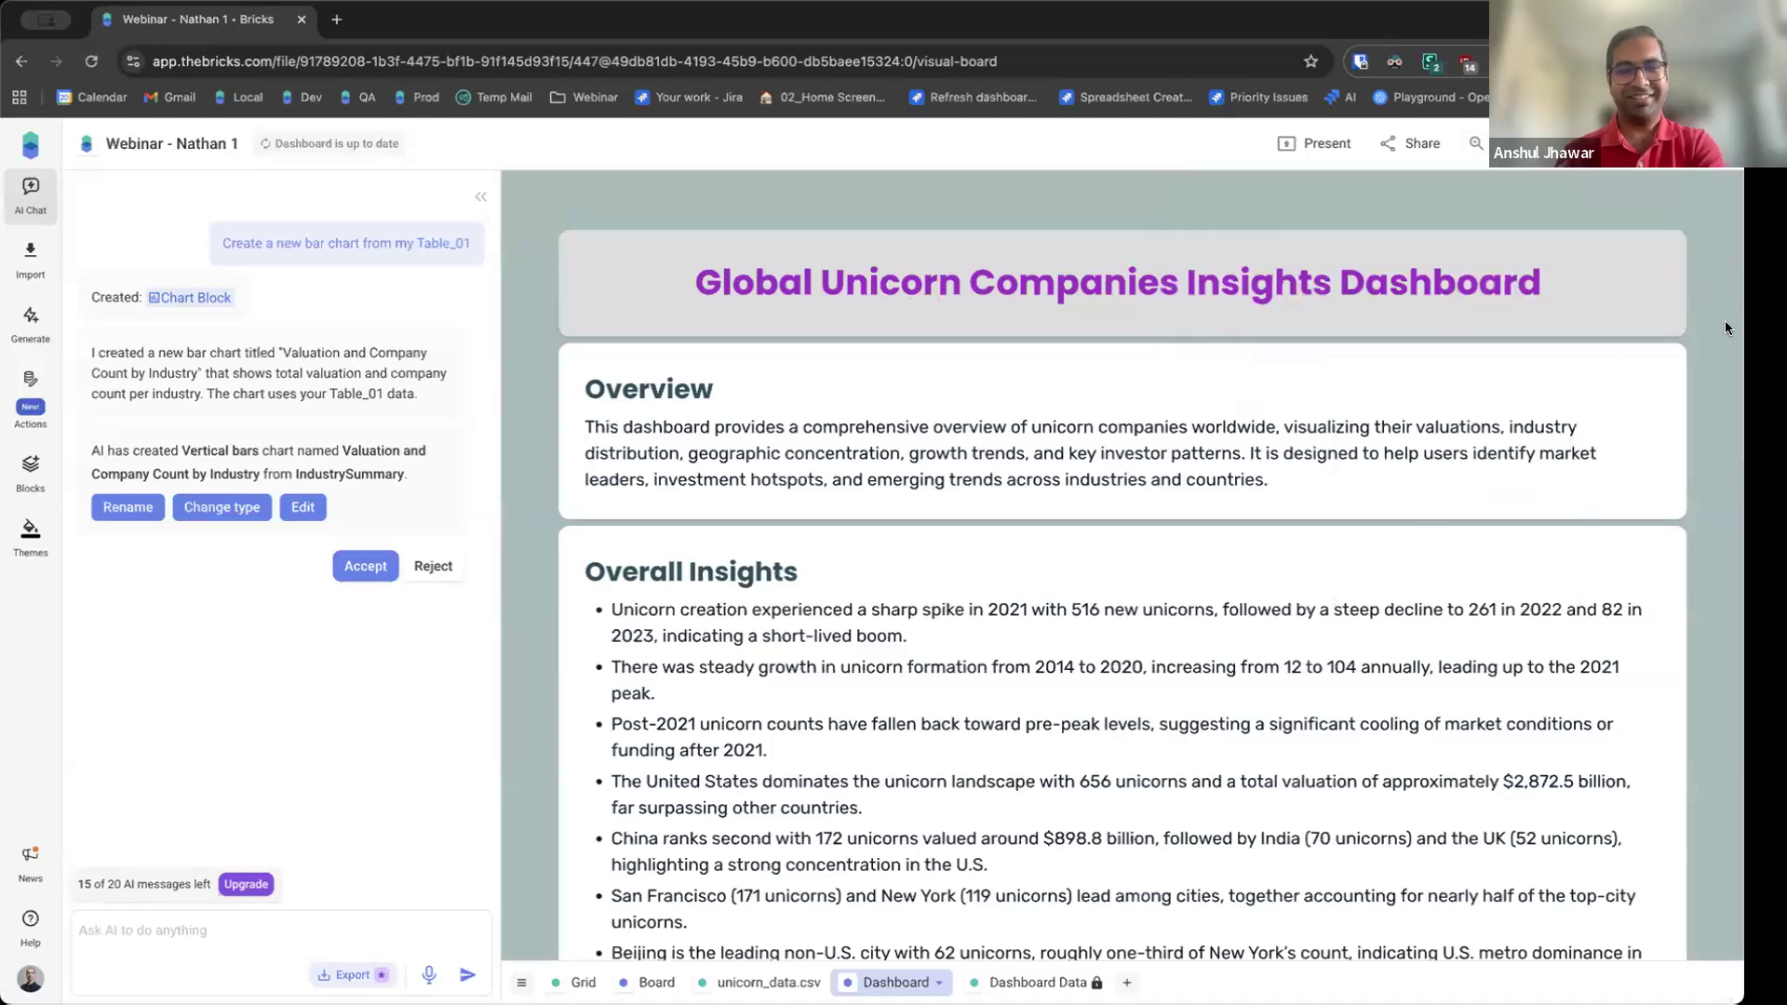
Shrink the dashboard title block to half width and add an image block beside it for uploading the Bricks logo
click(1678, 257)
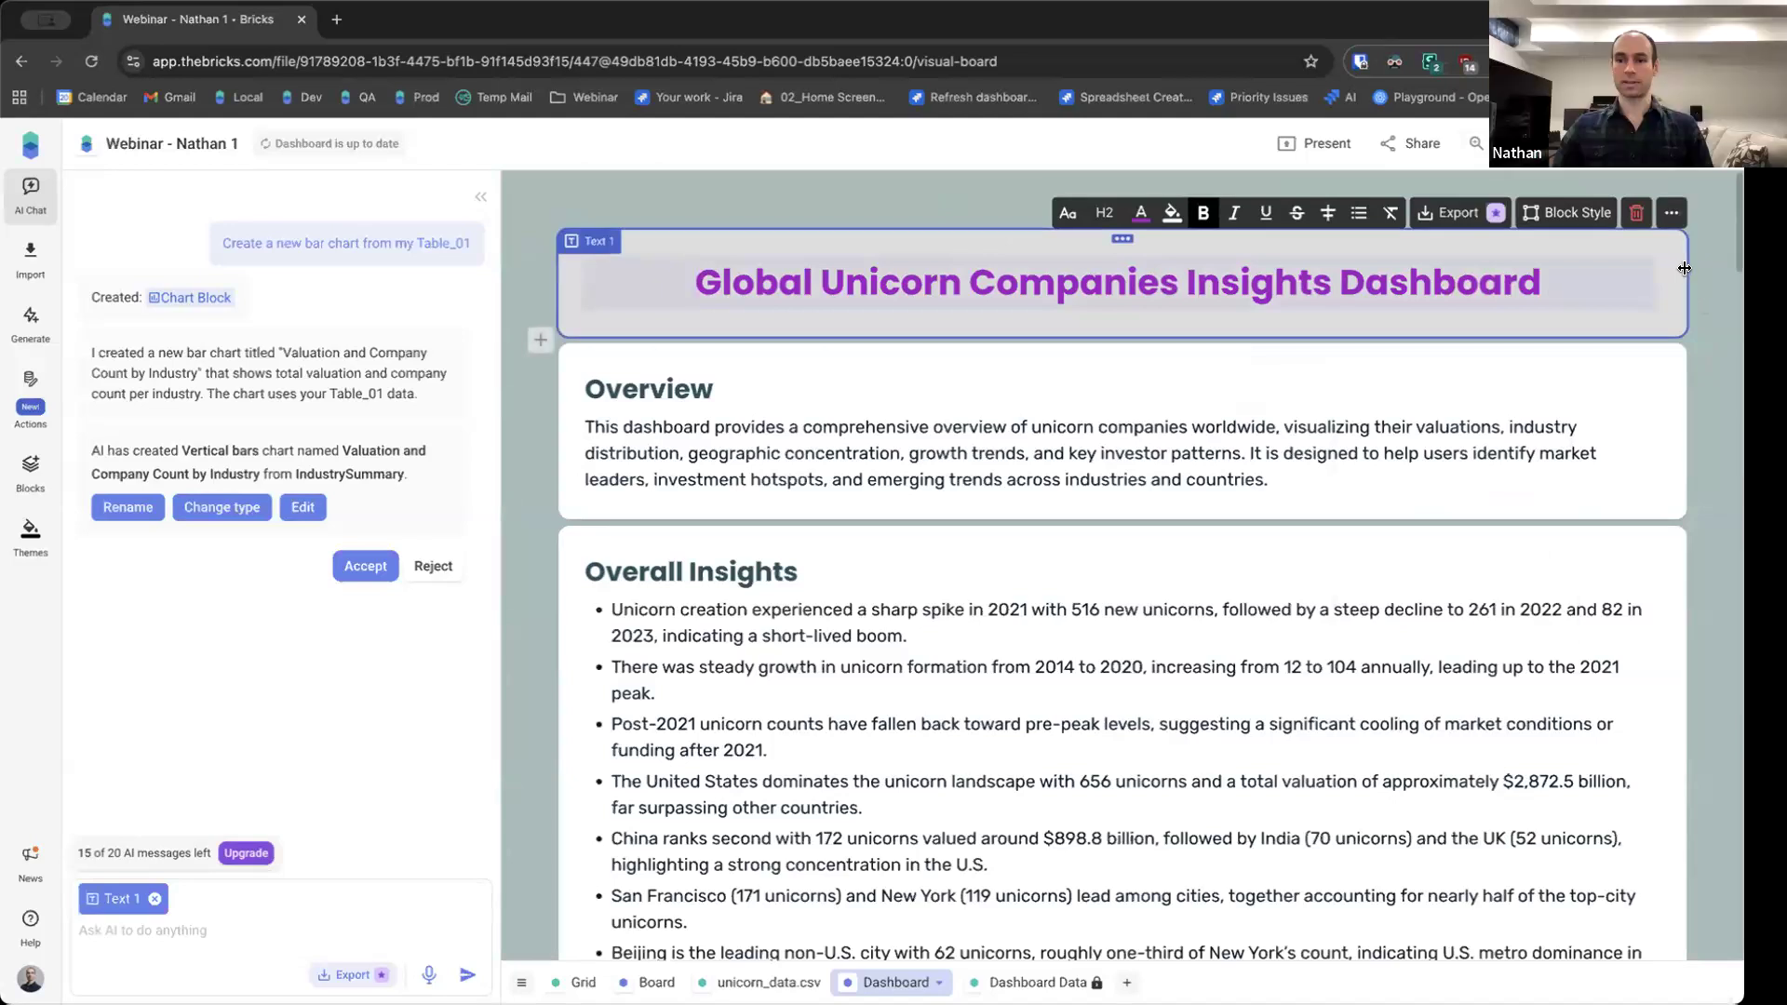
drag(1106, 268, 1107, 268)
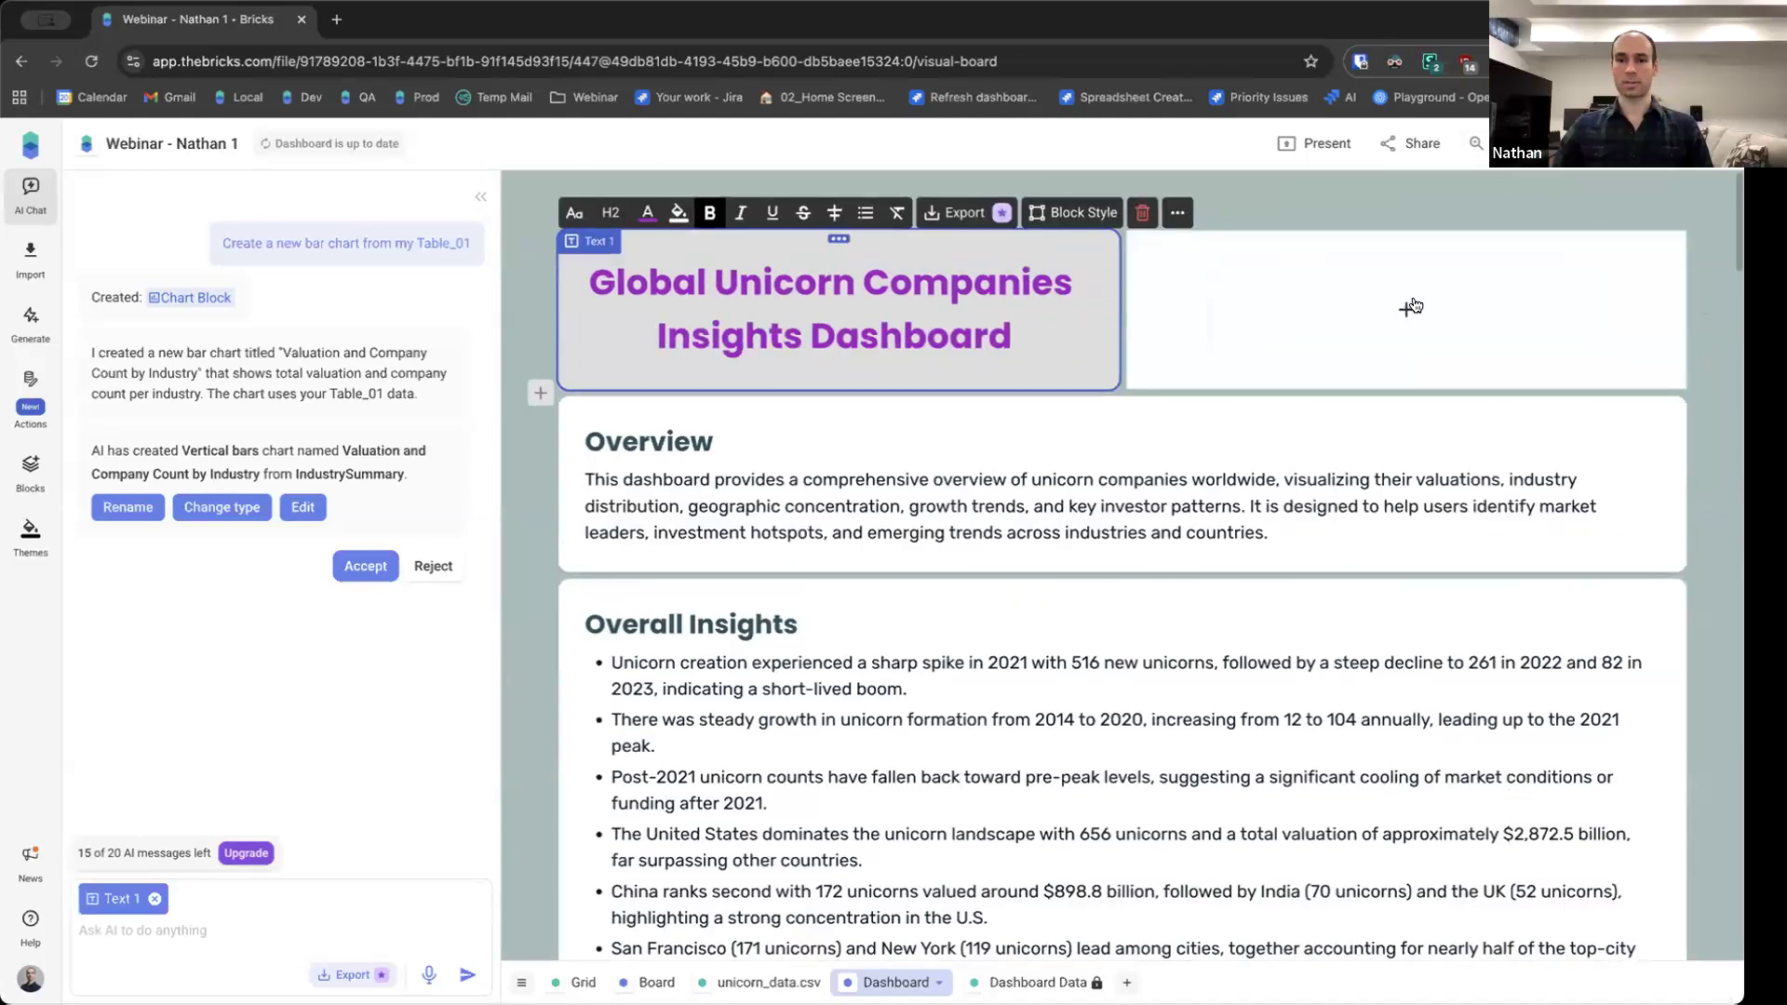
click(1407, 314)
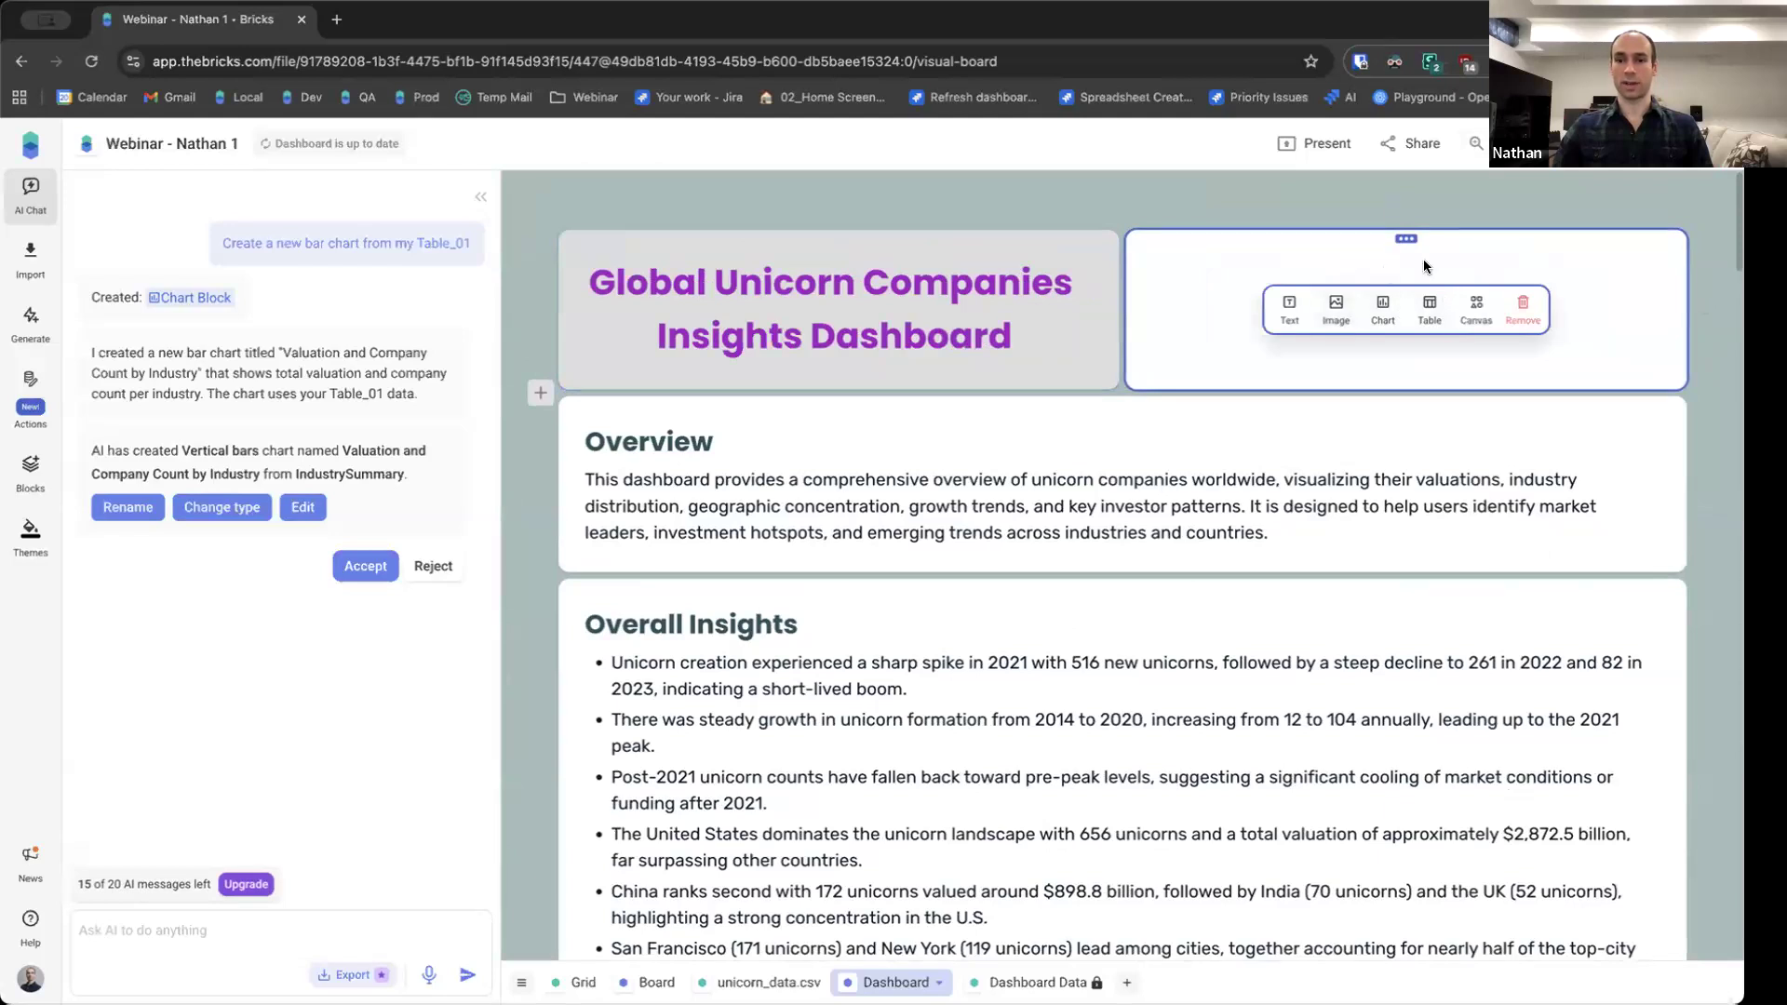
click(1336, 323)
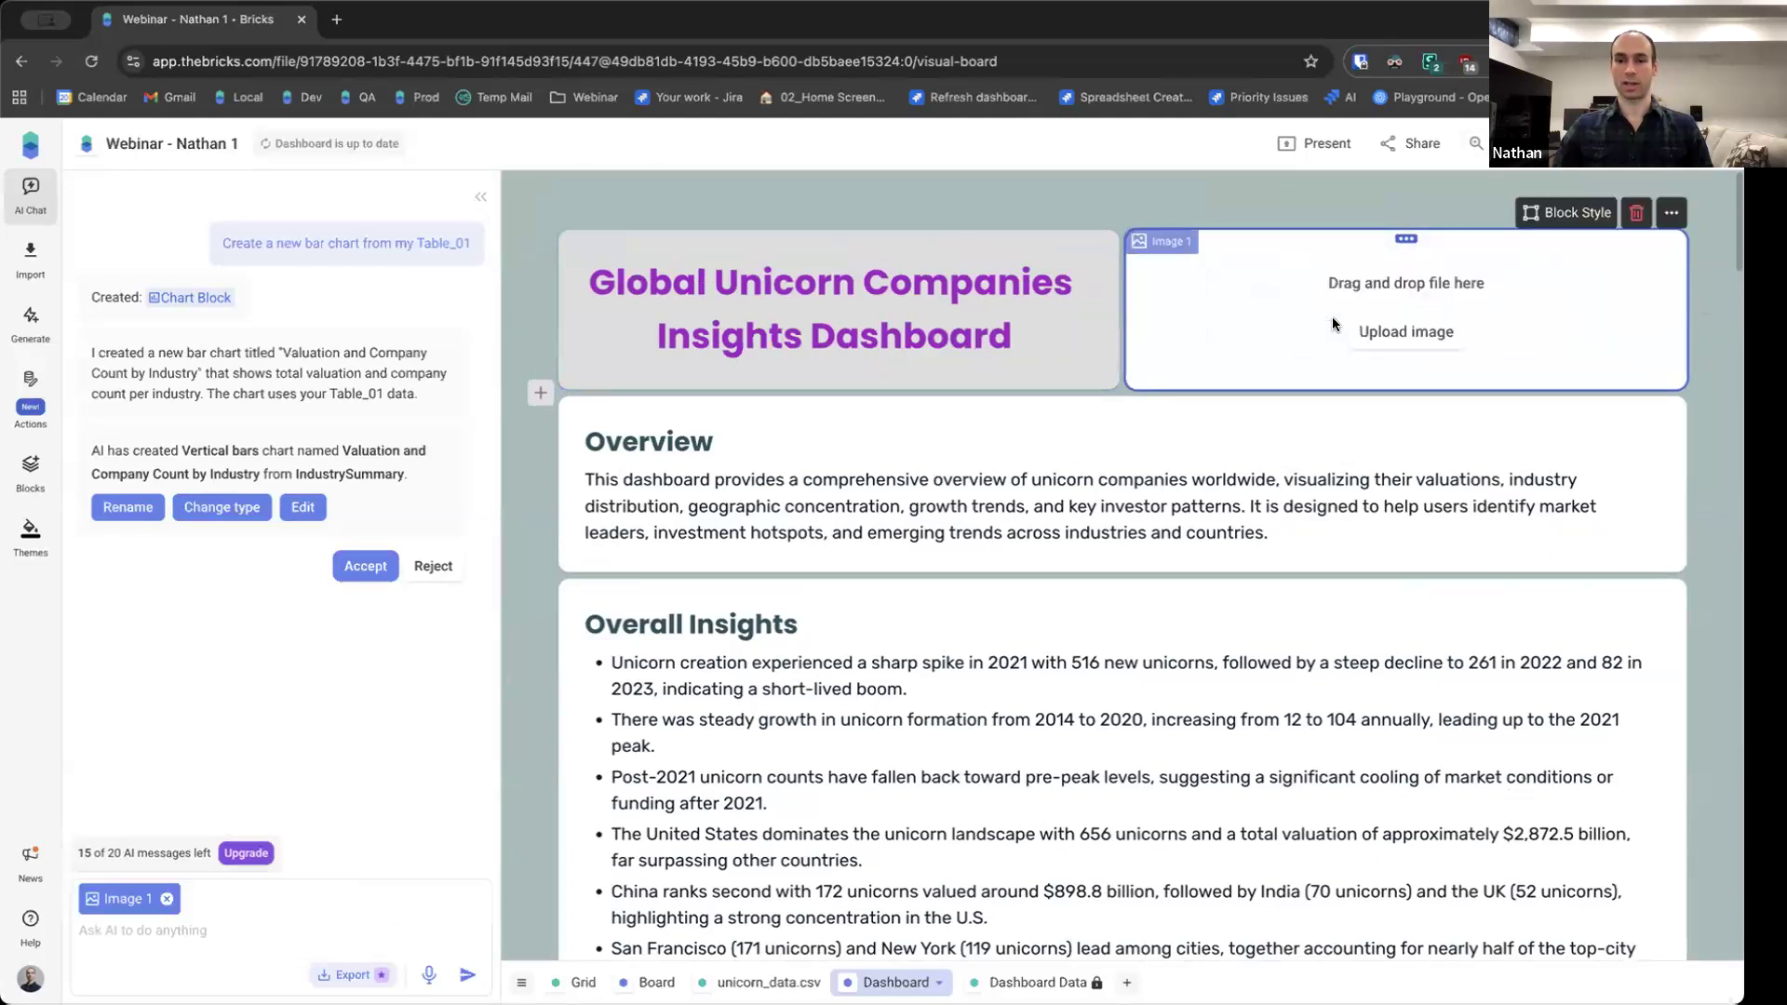
click(1411, 334)
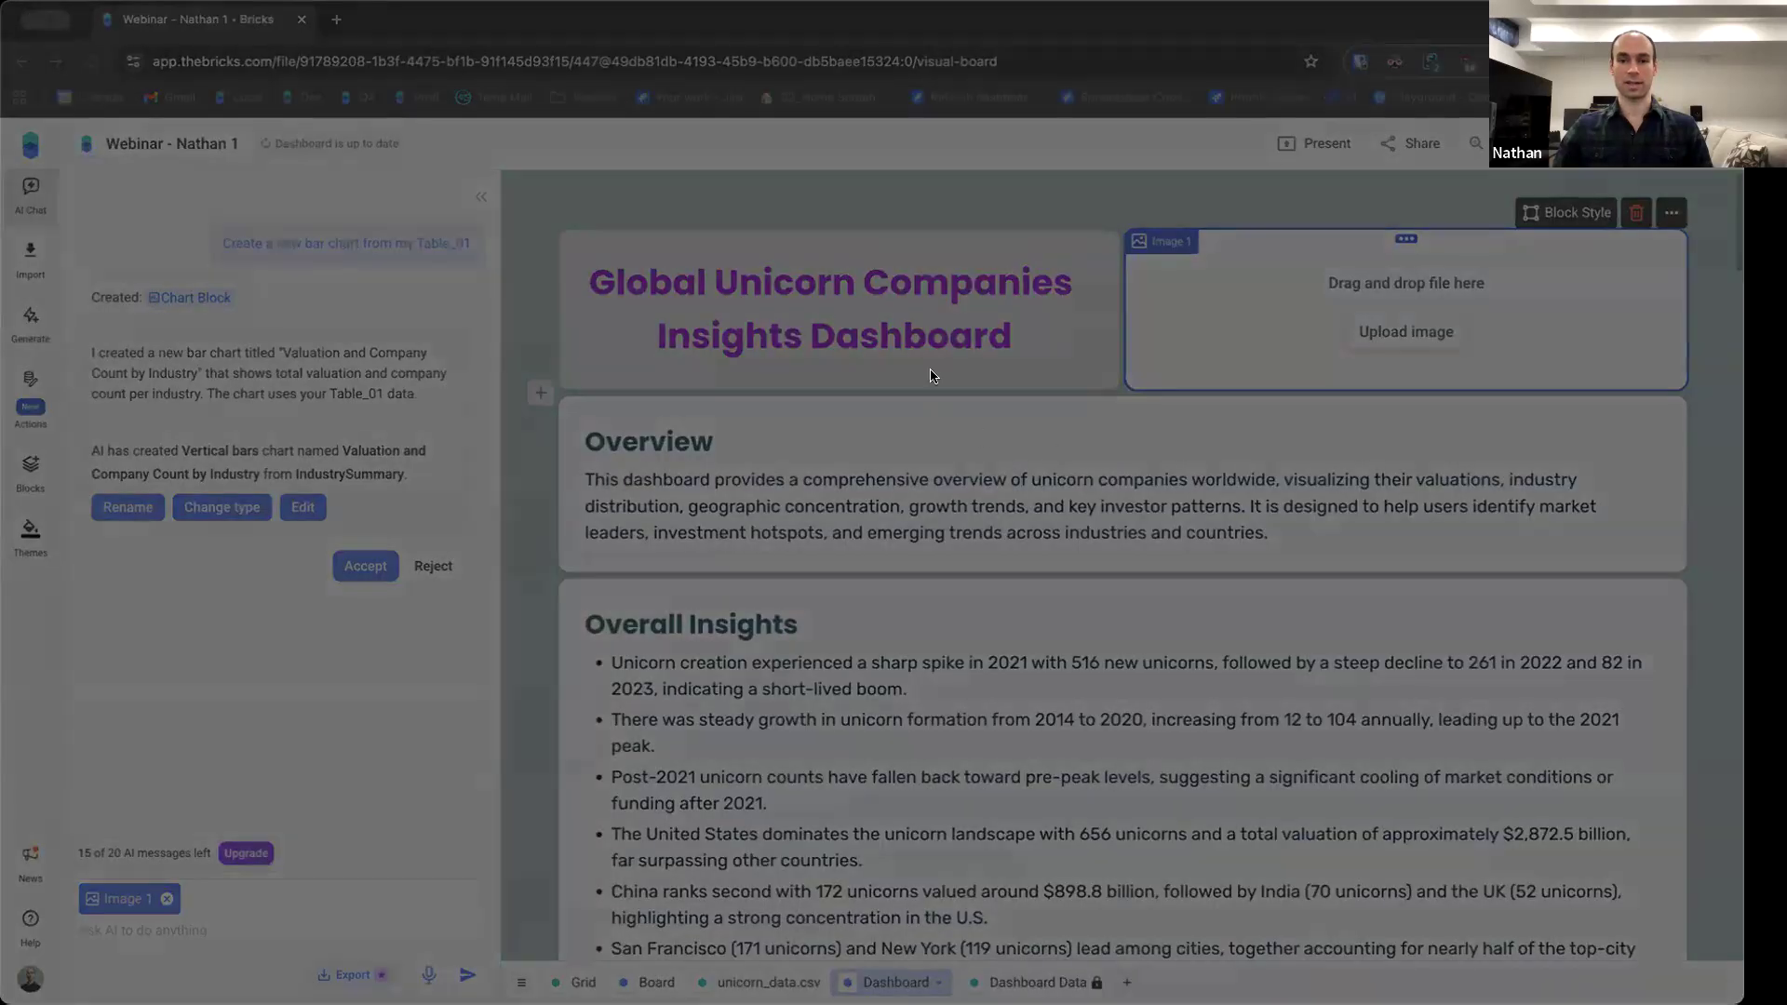
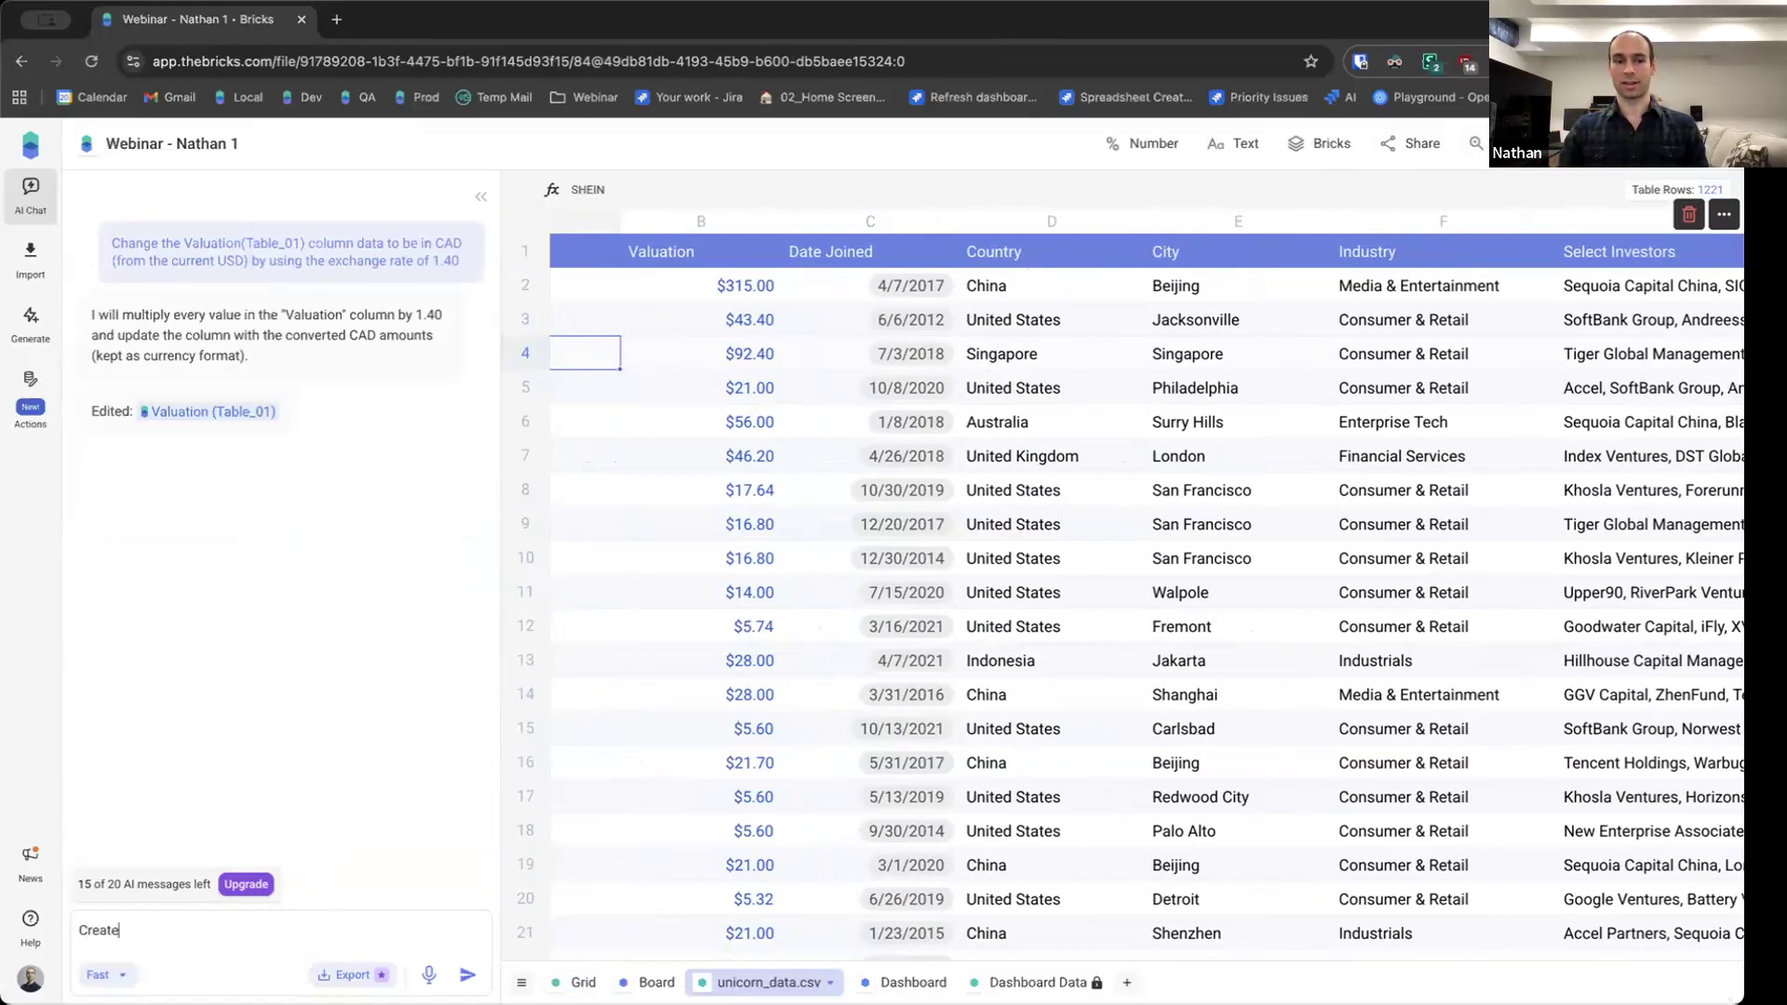
Write the AI chat prompt "Create a dashboard focusing on countries" on the unicorn_data.csv sheet without sending it
text(a dashboard)
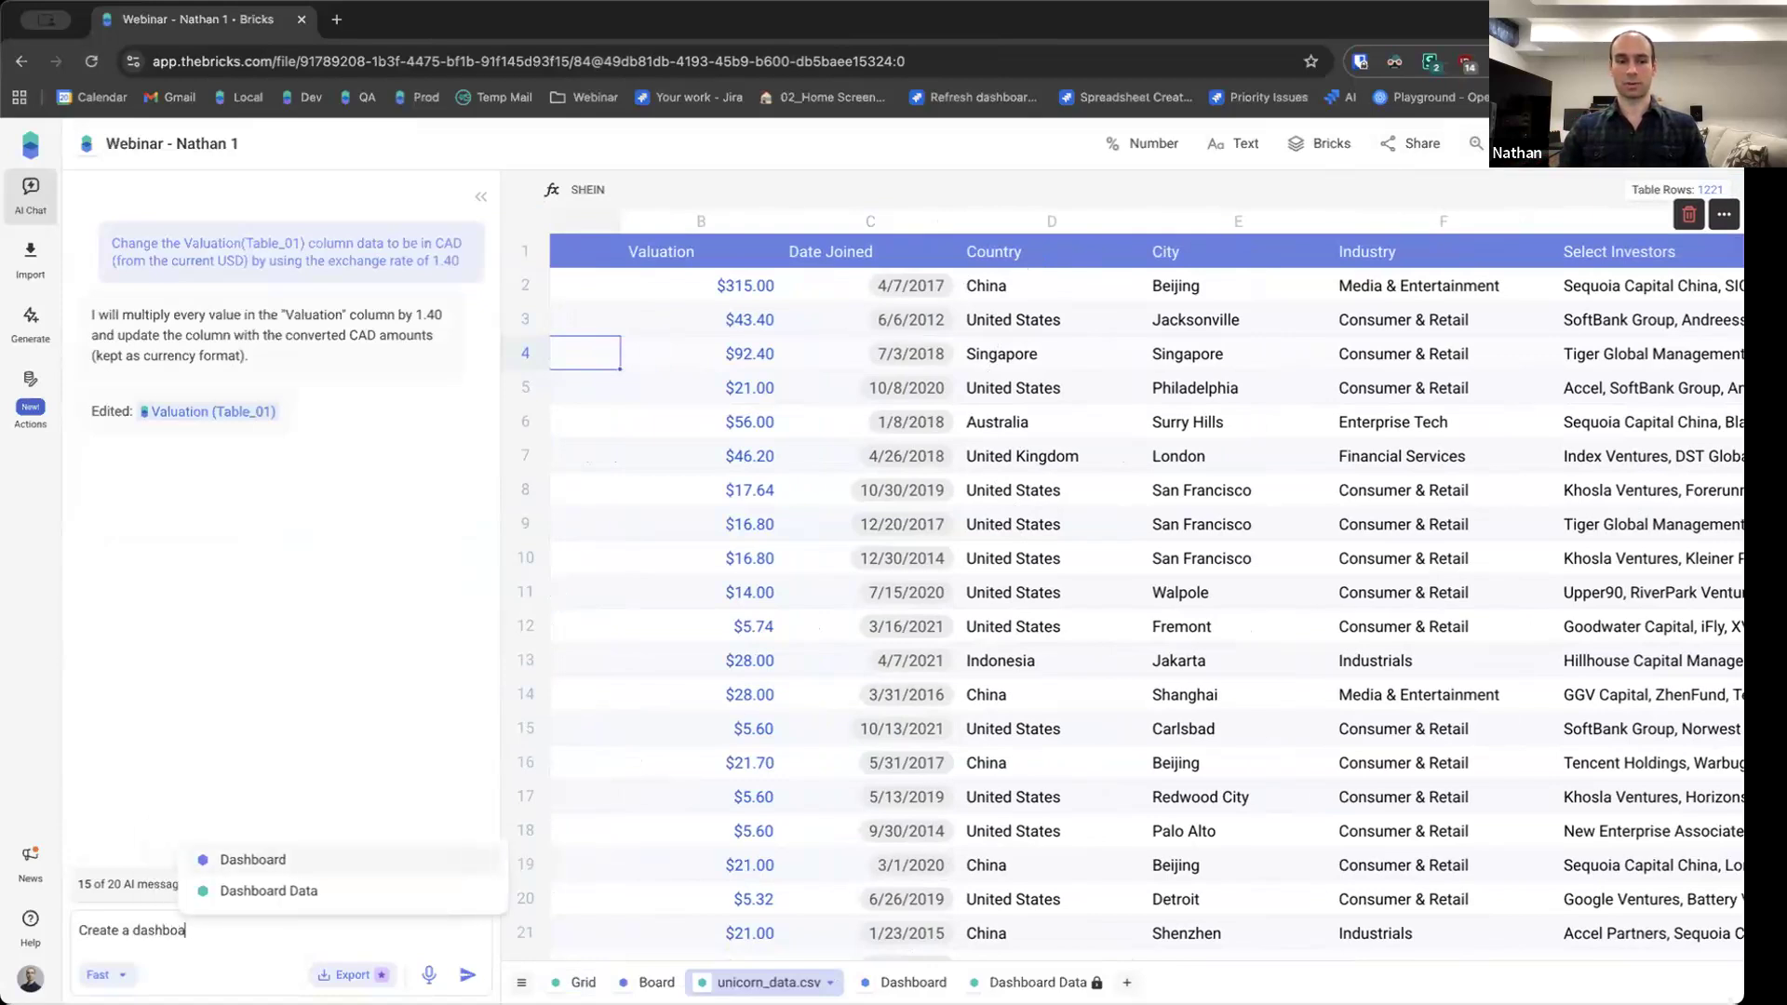
text( focusin)
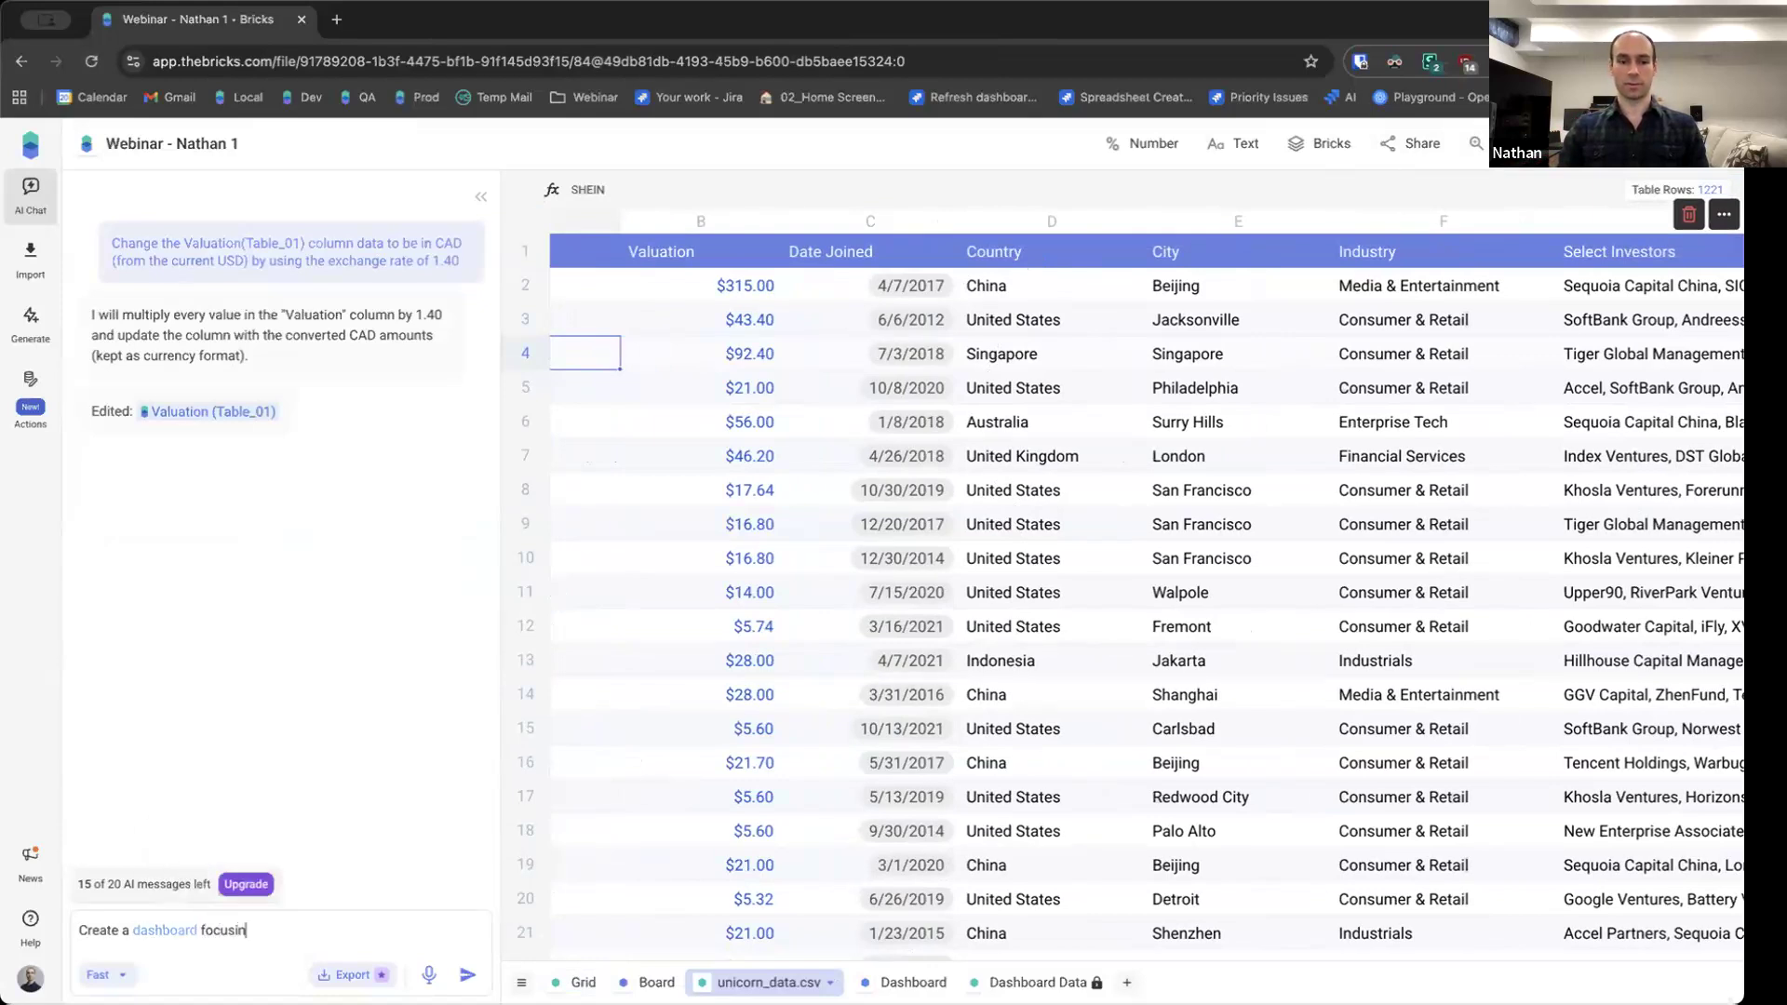
text(g on countr)
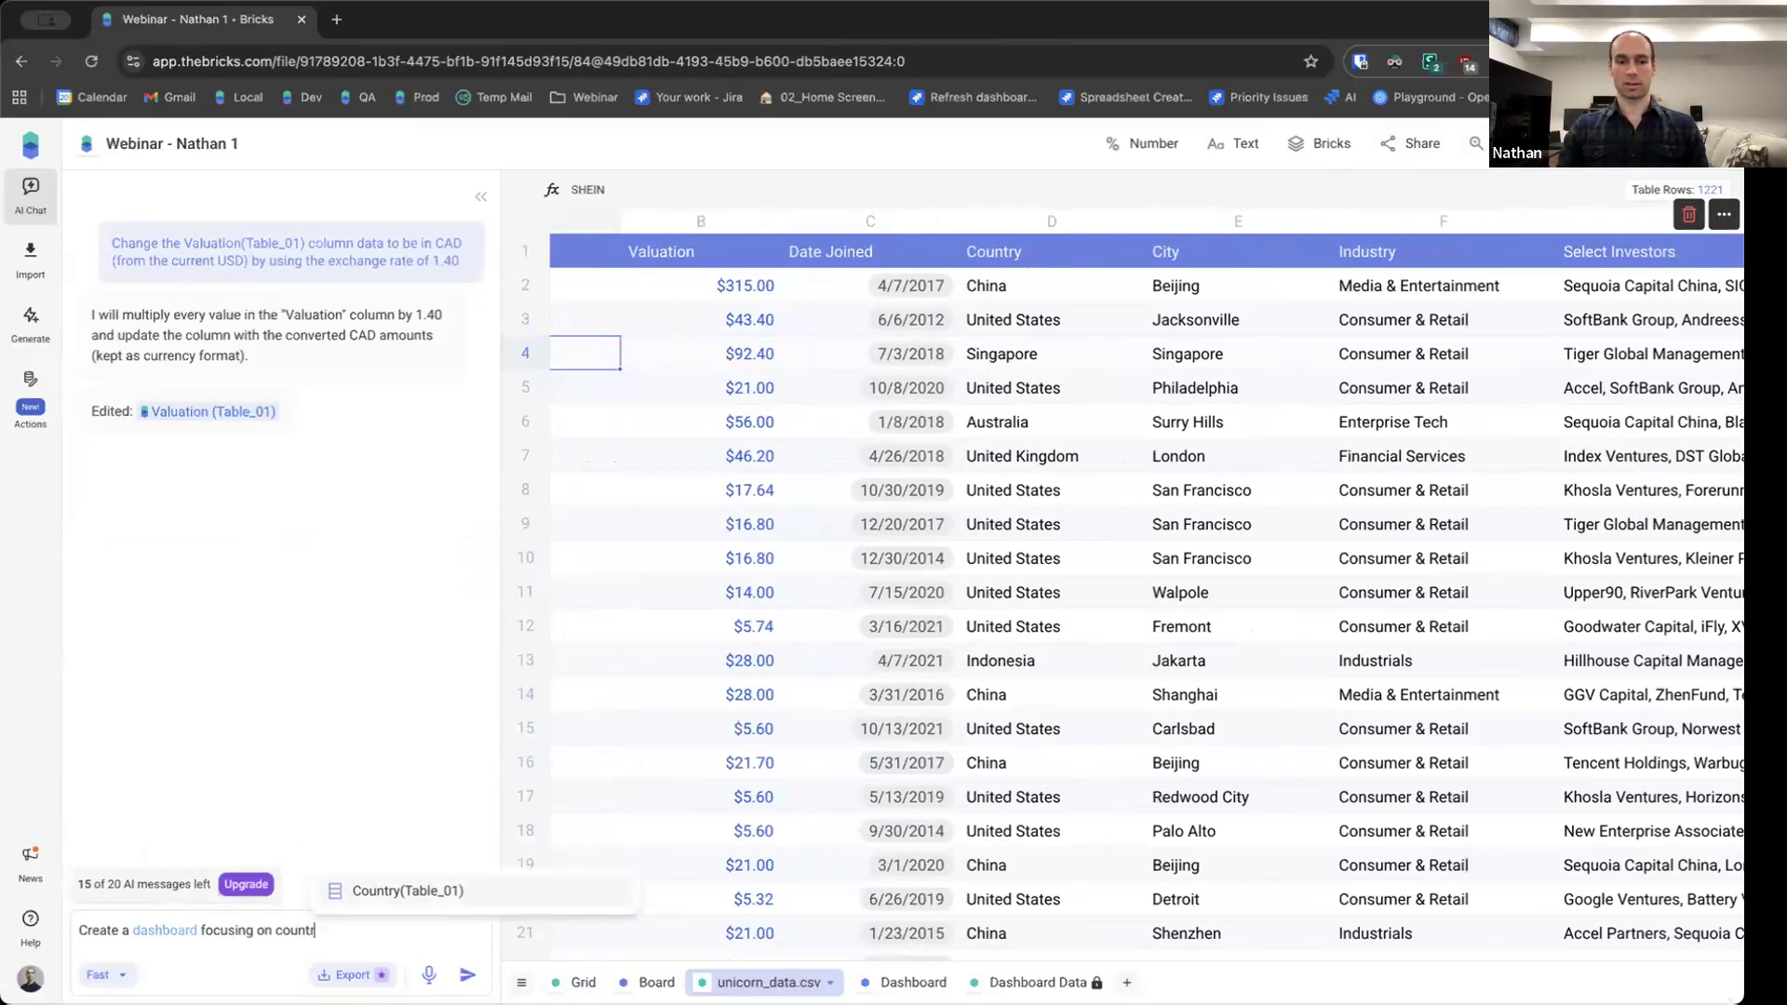
text(ies)
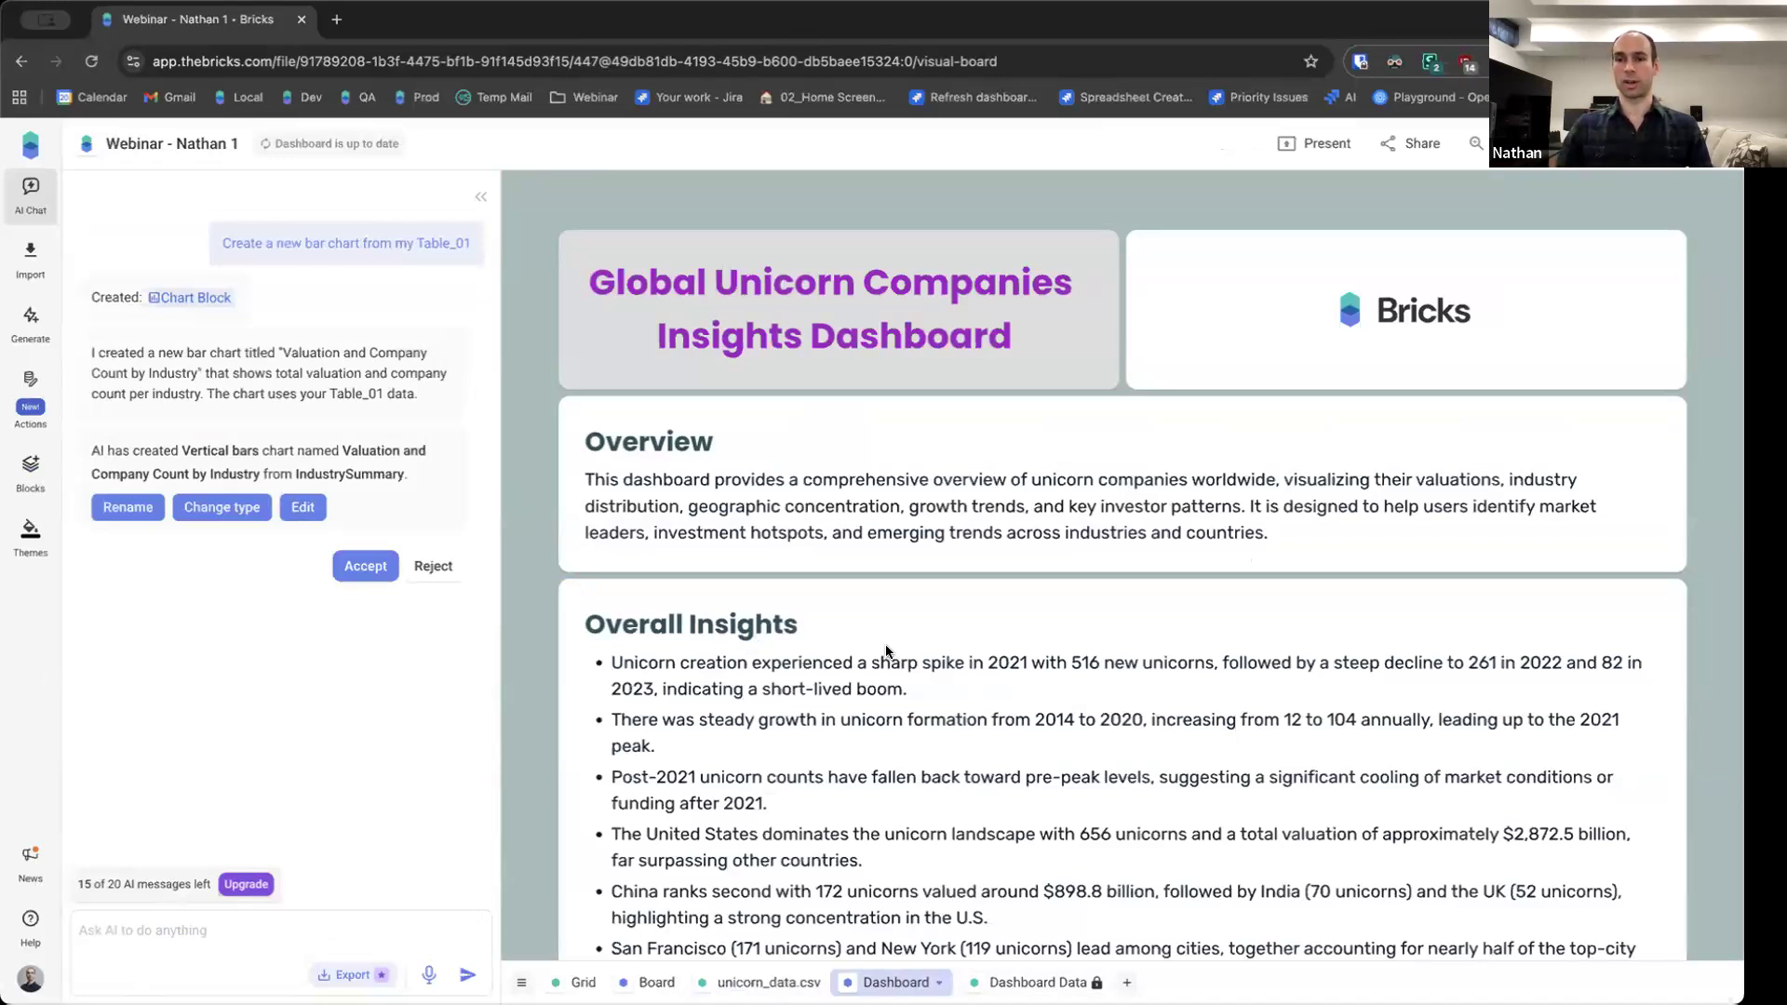
Review the dashboard's insights and summary cards, and look through the rows of the unicorn_data.csv sheet
scroll(917, 516, down, 7)
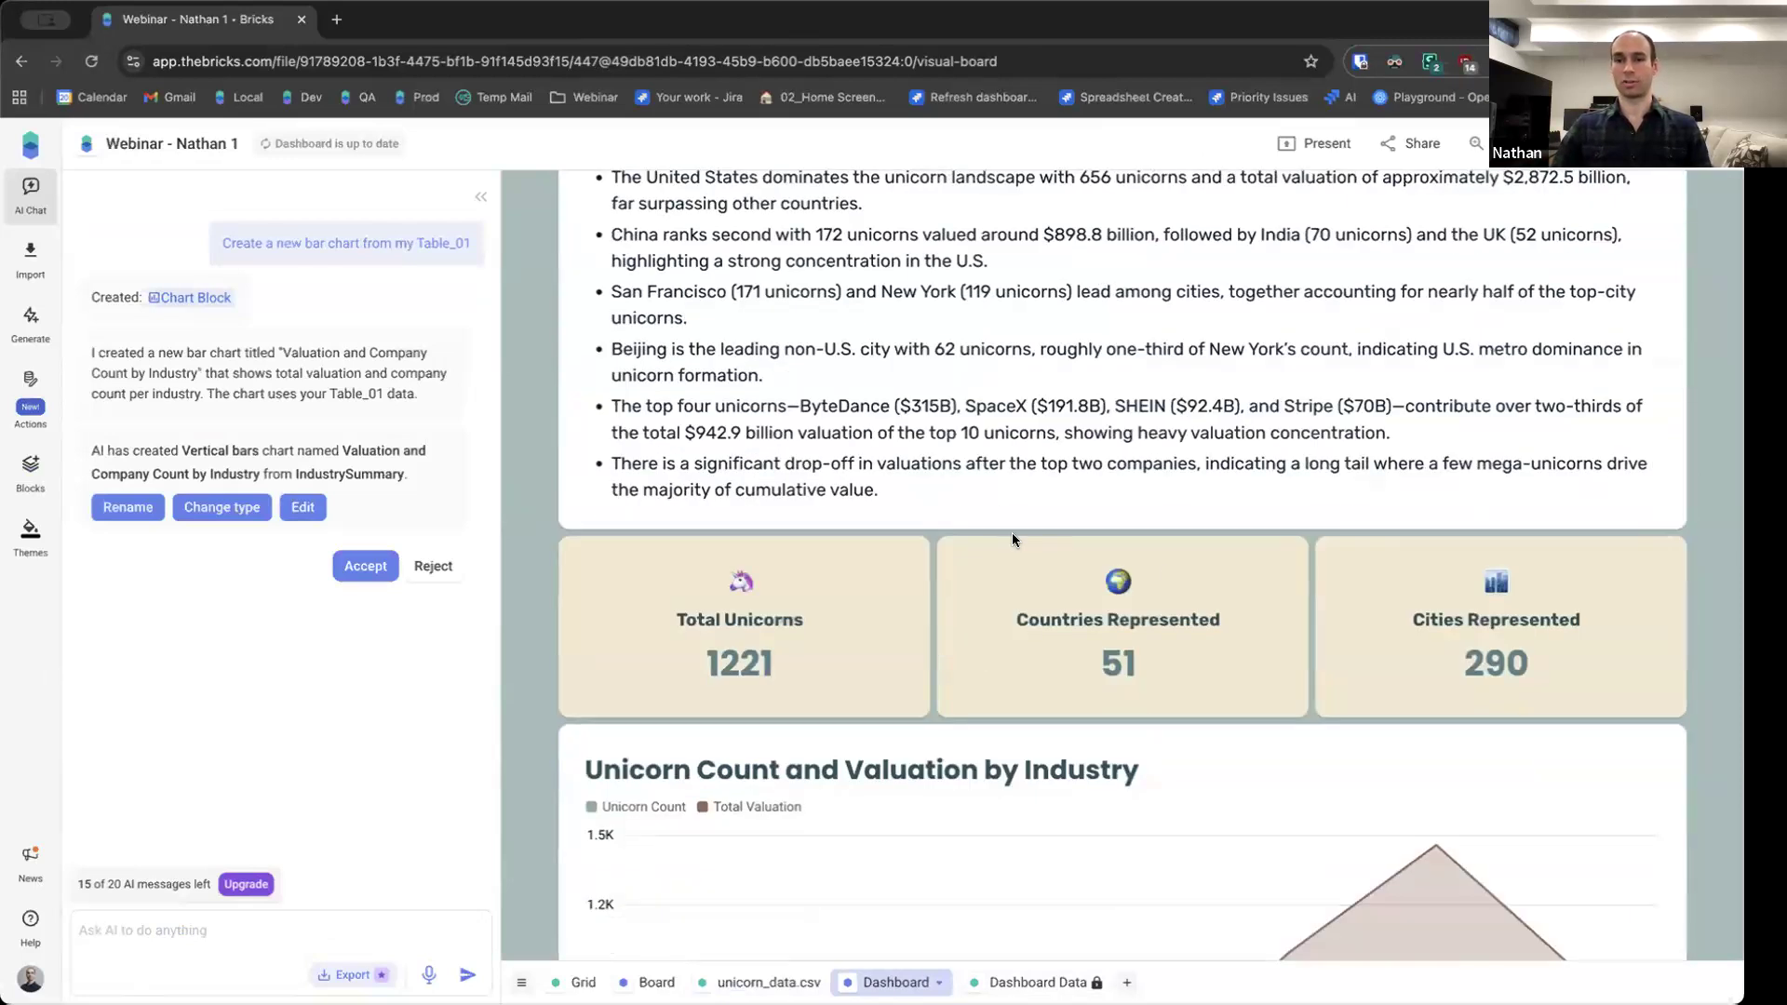
scroll(1012, 540, up, 7)
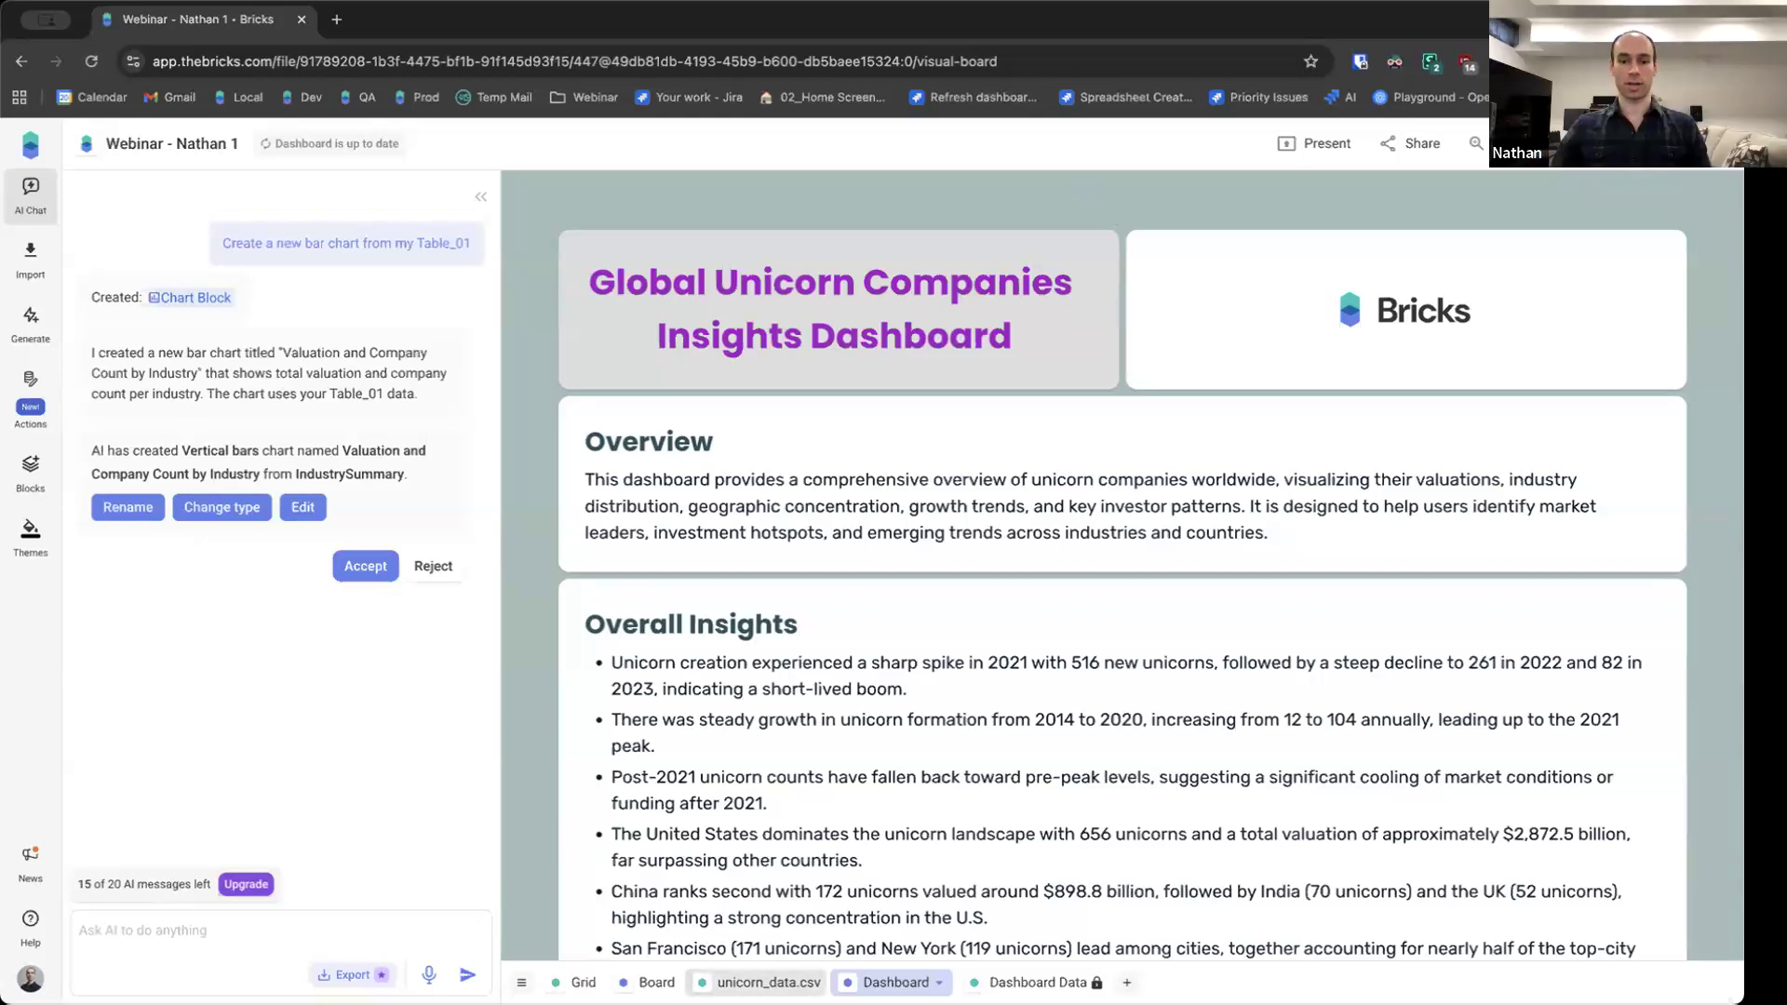
click(764, 982)
scroll(849, 758, down, 10)
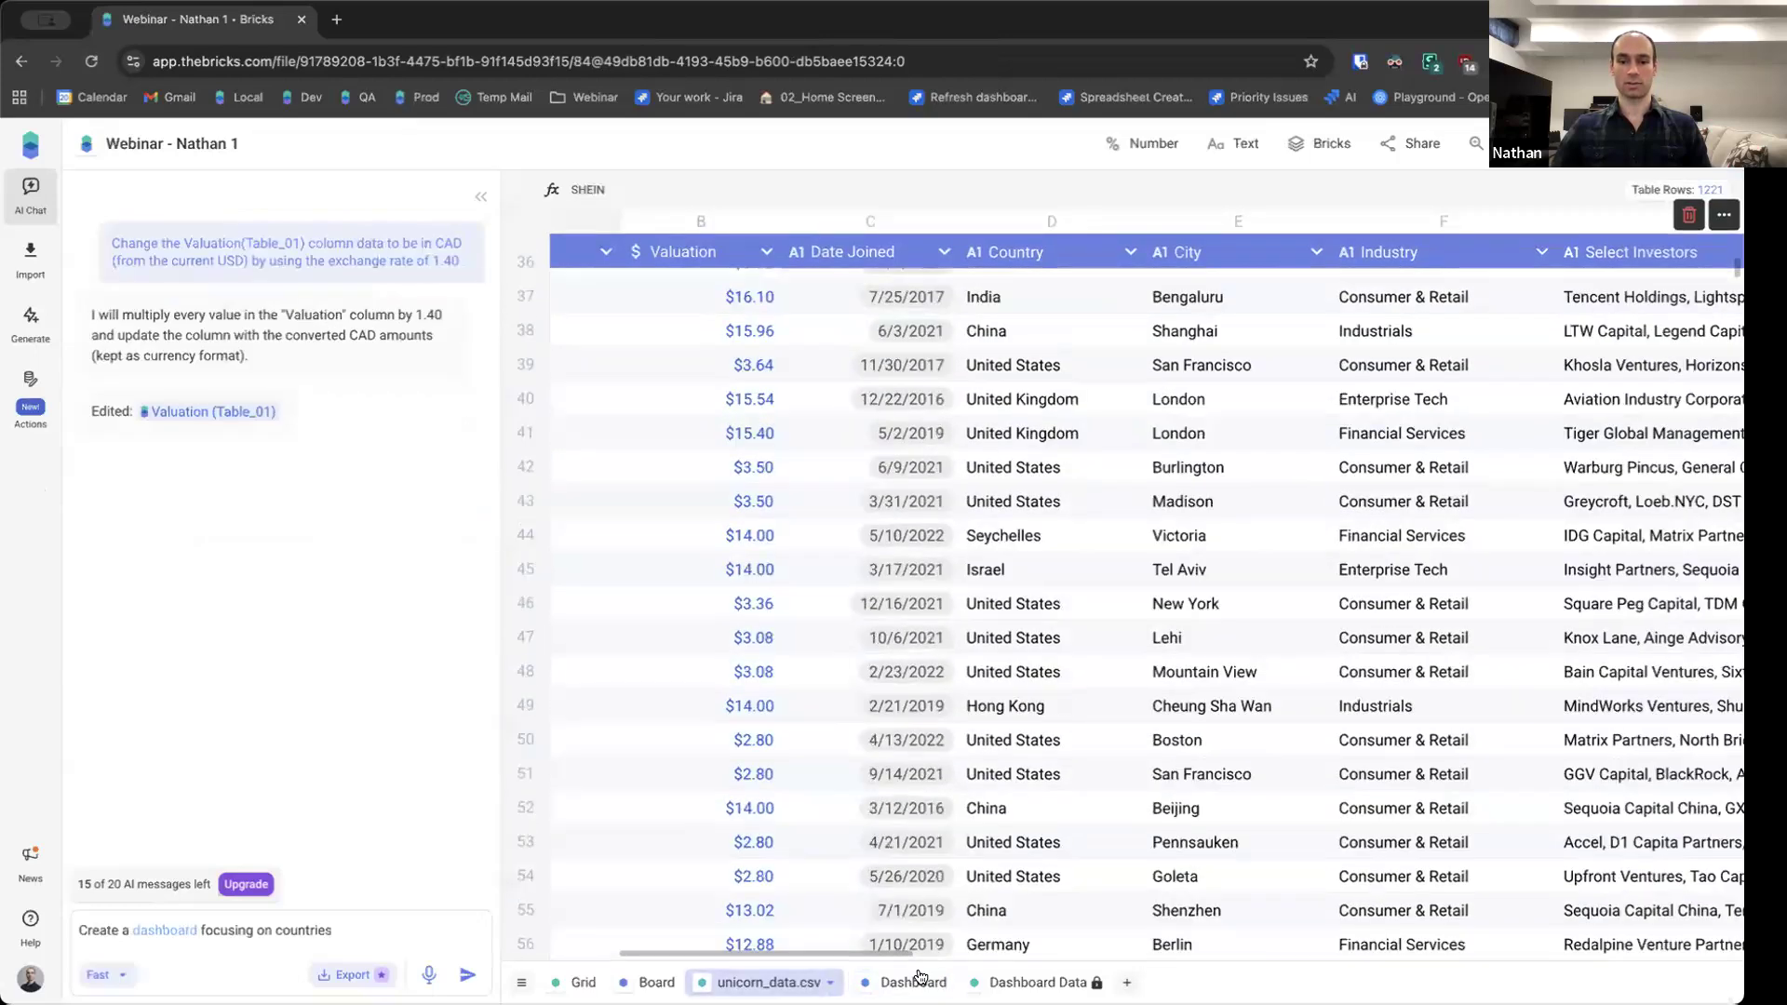
Delete the Key Insights block beside the Valuation and Company Count by Industry chart on the Dashboard board
click(916, 982)
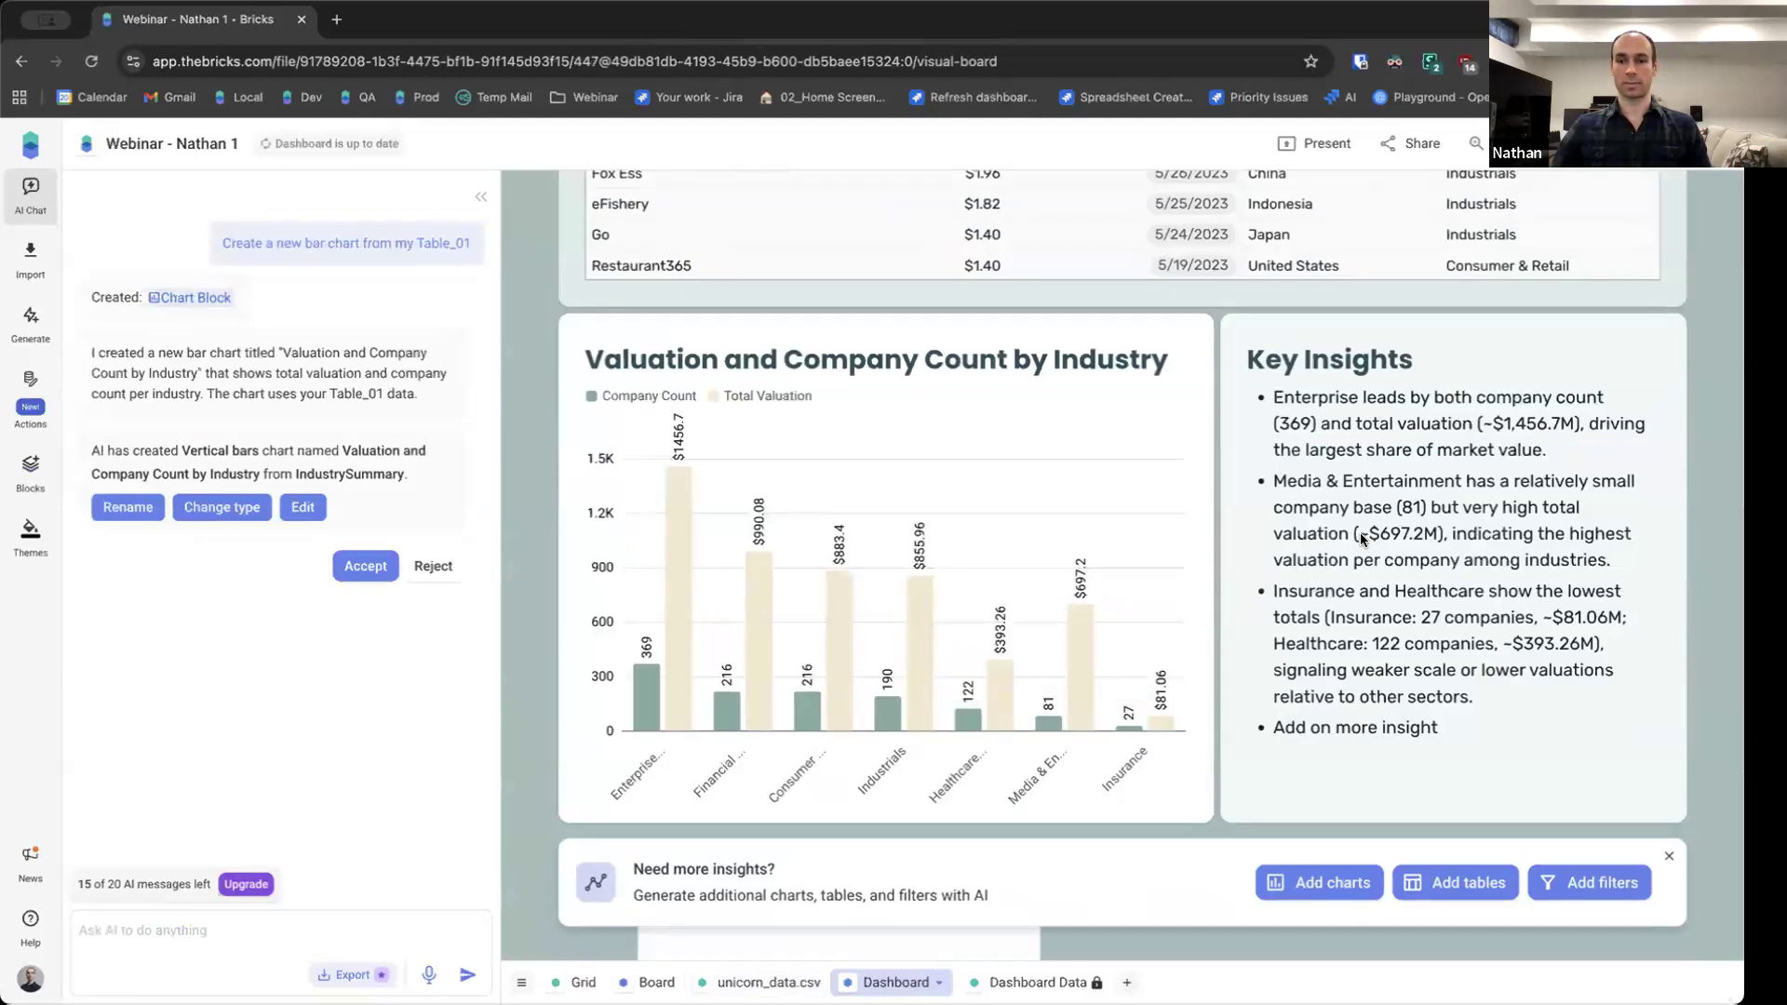
click(1361, 540)
click(1633, 300)
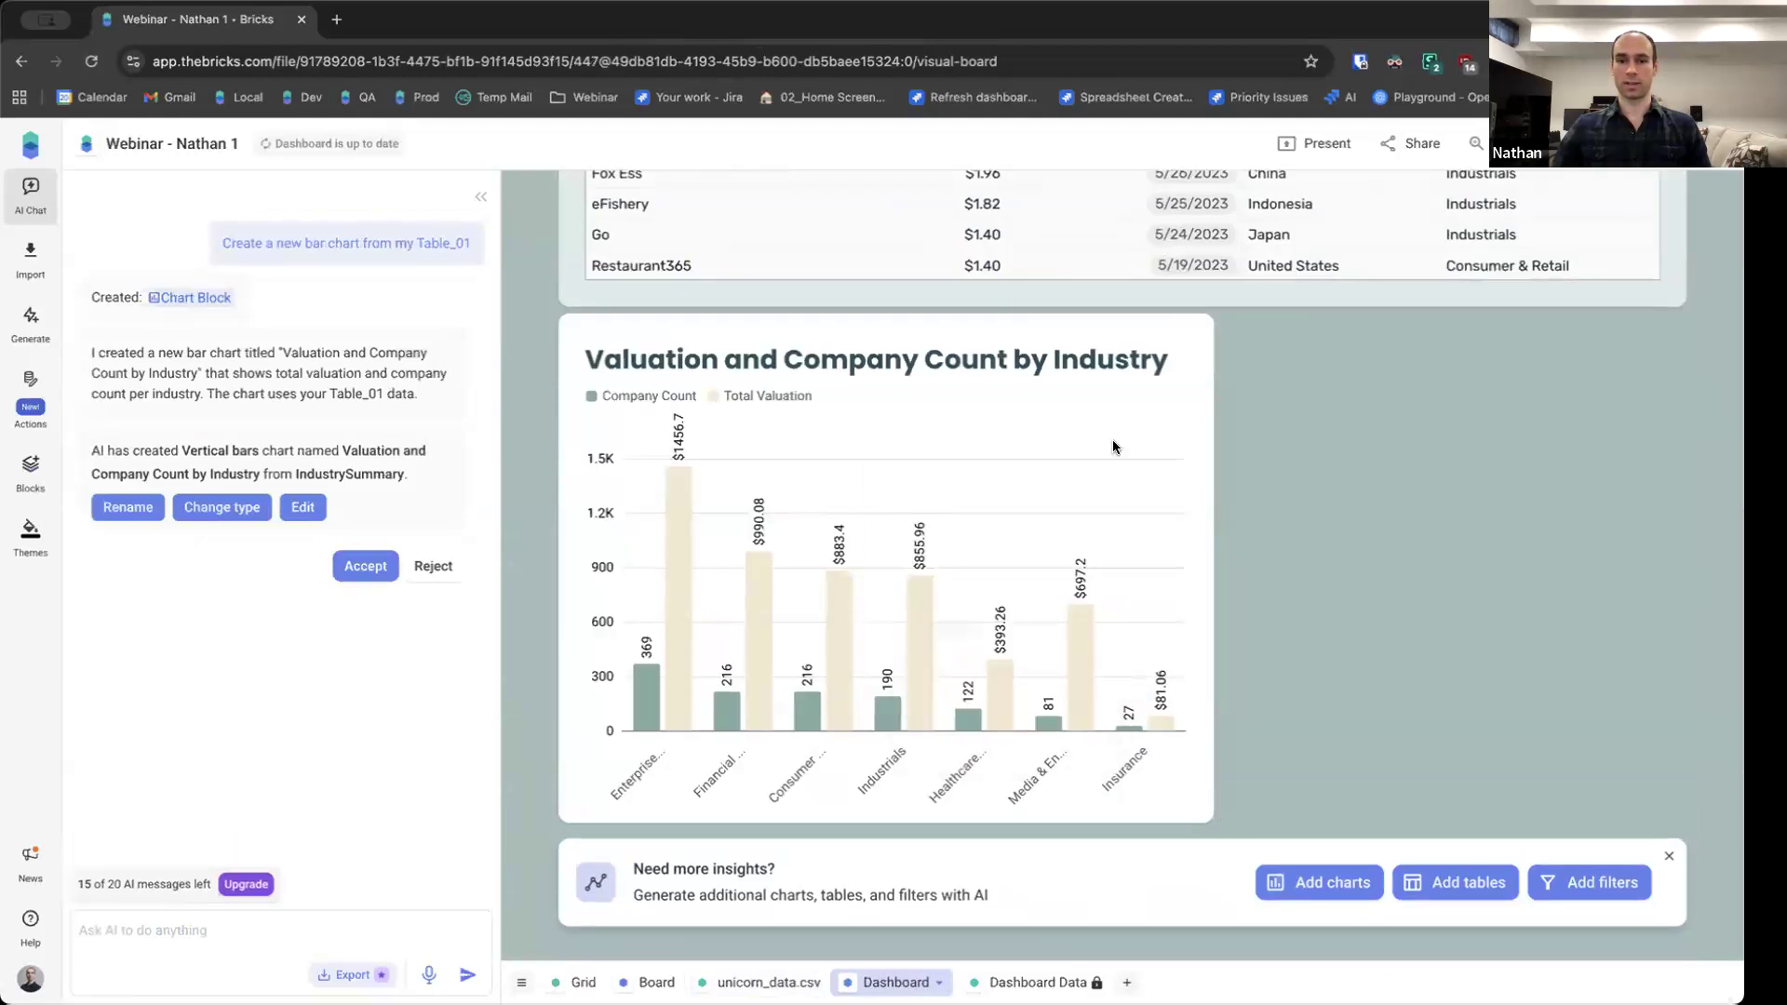
Ask the AI to "Create insights for this chart in Arabic" for the Valuation and Company Count by Industry chart
click(1112, 448)
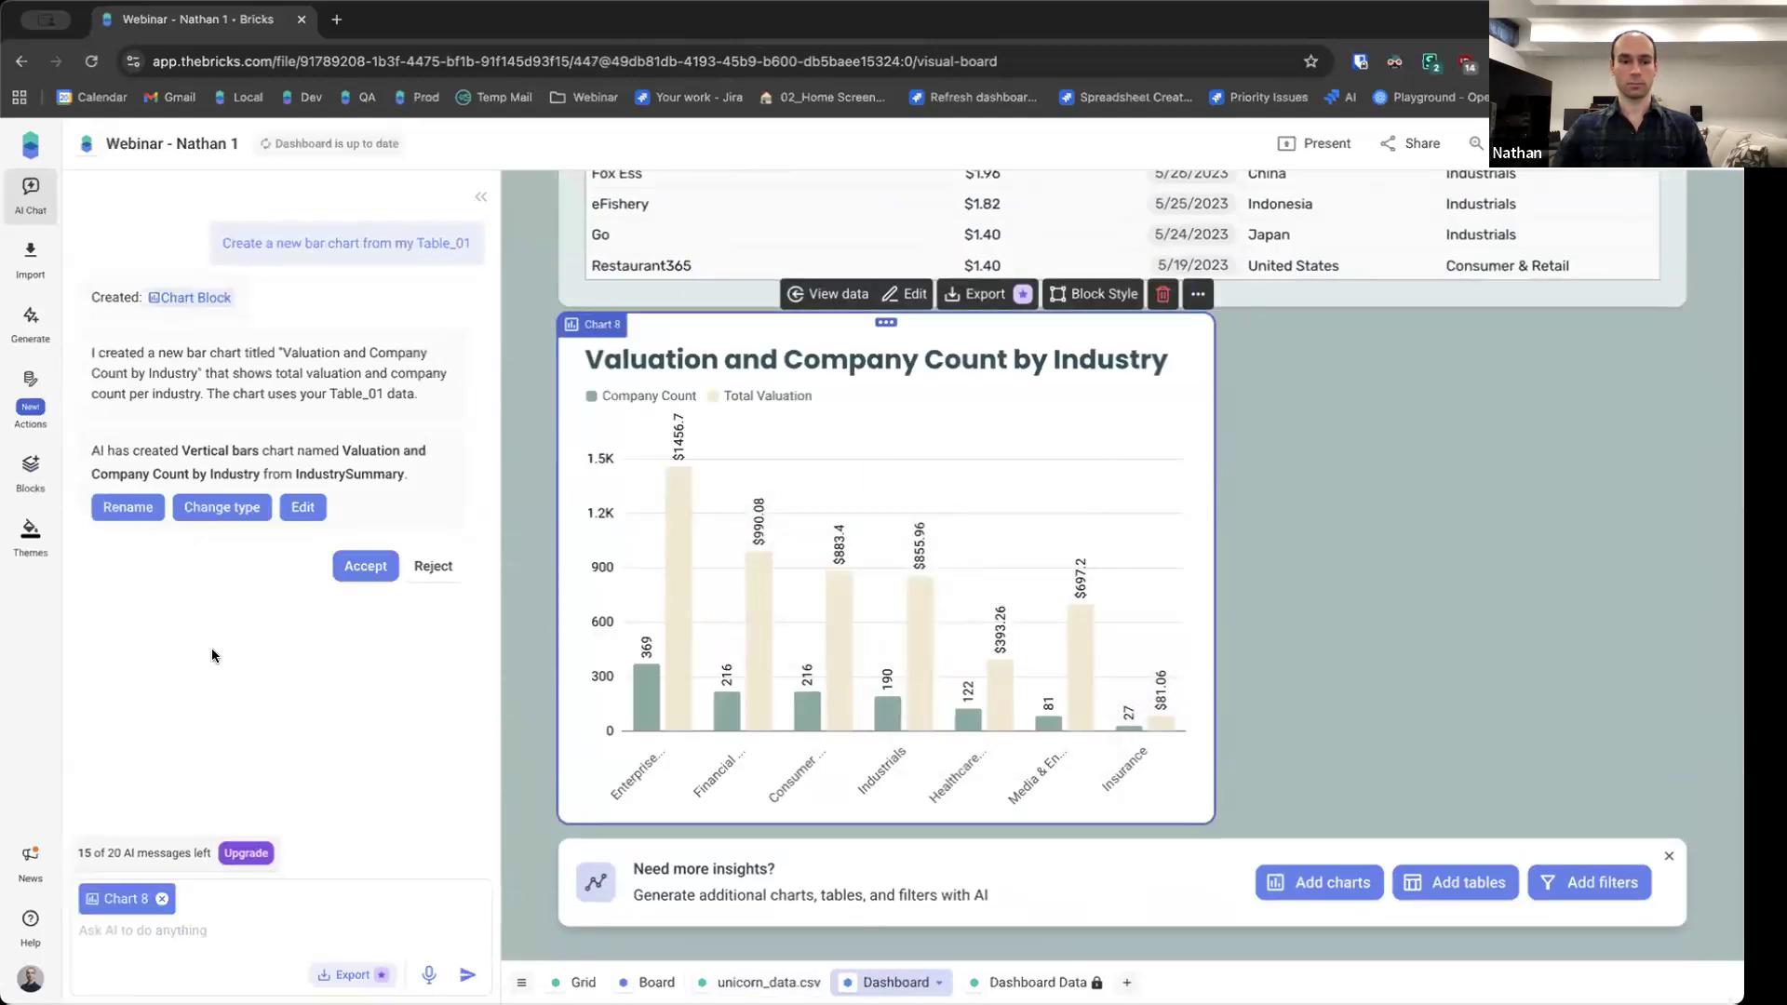
text(C)
key(BackSpace)
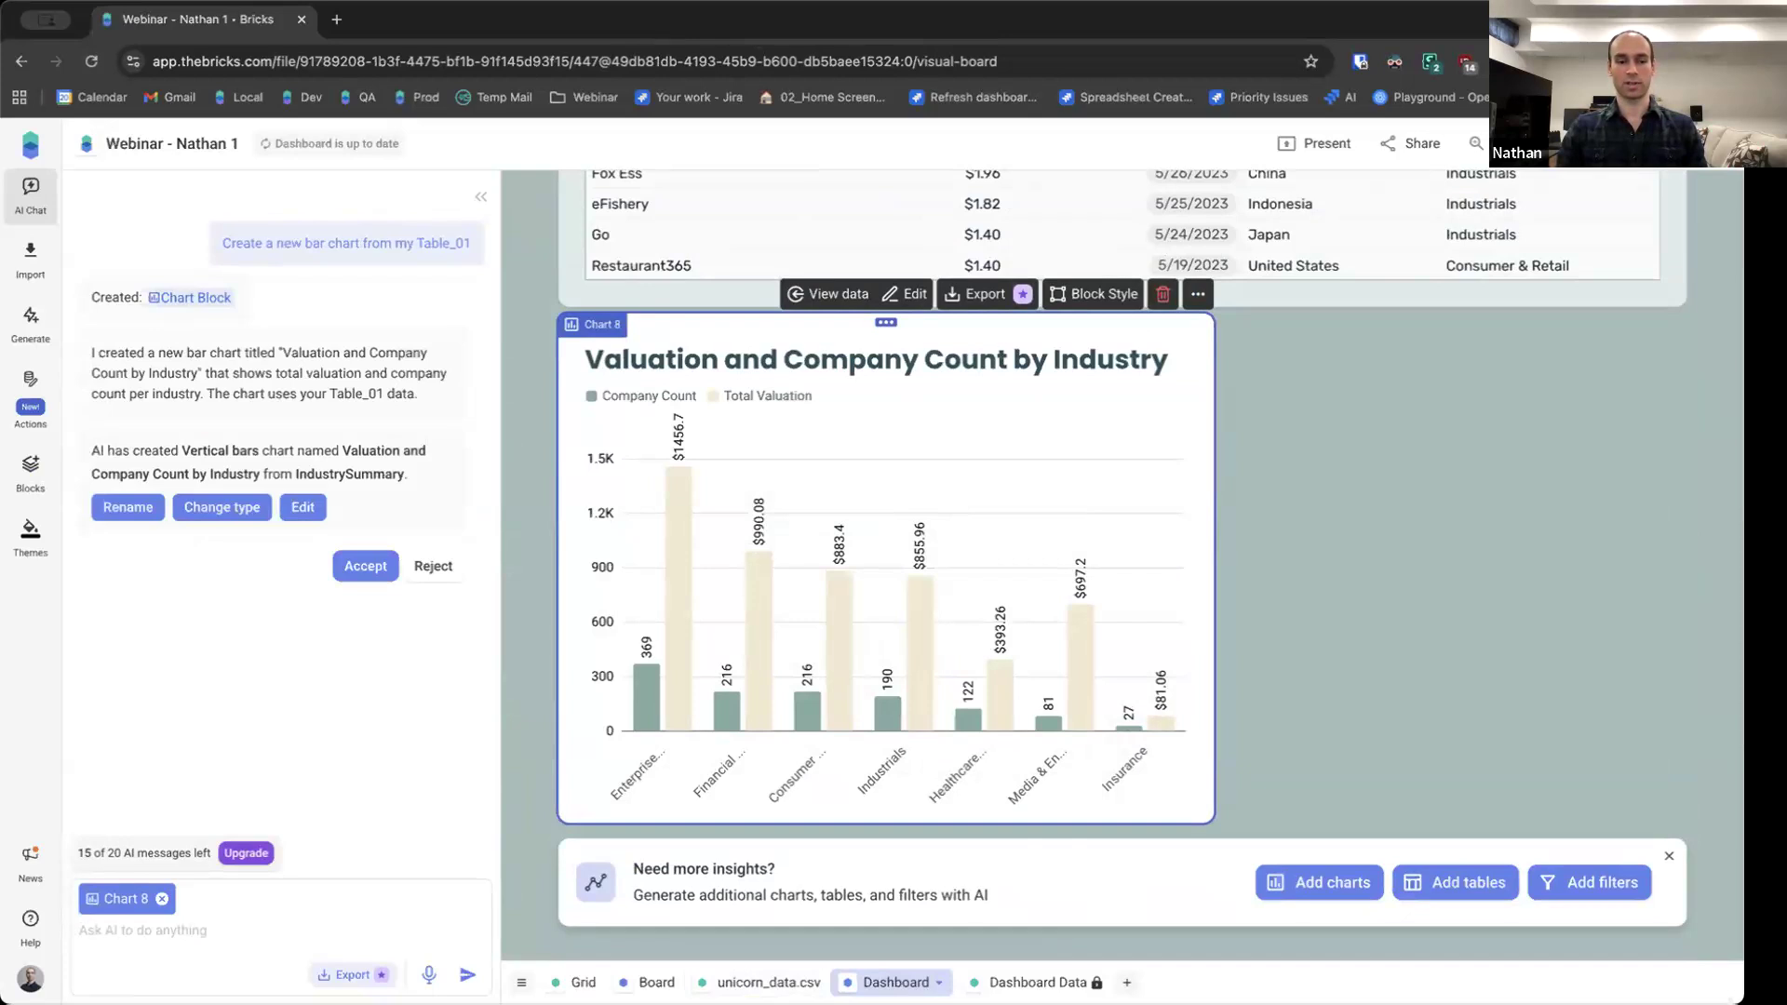
text(Create )
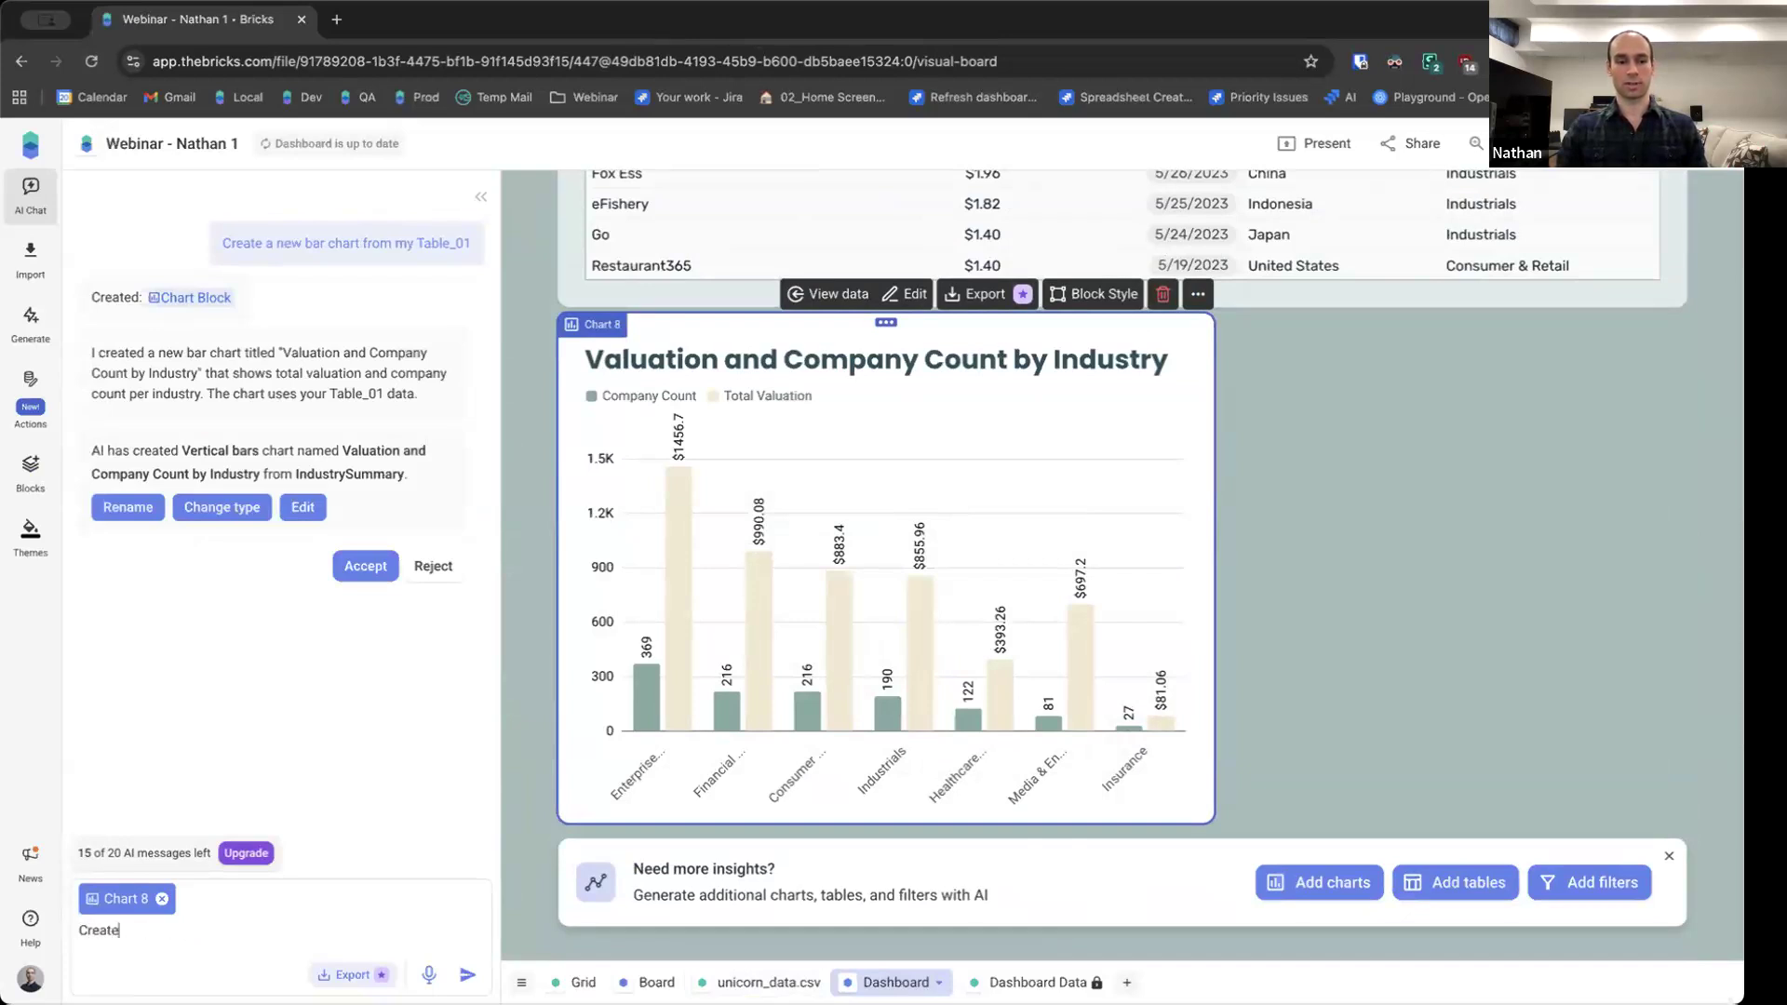
text(insights for this chart)
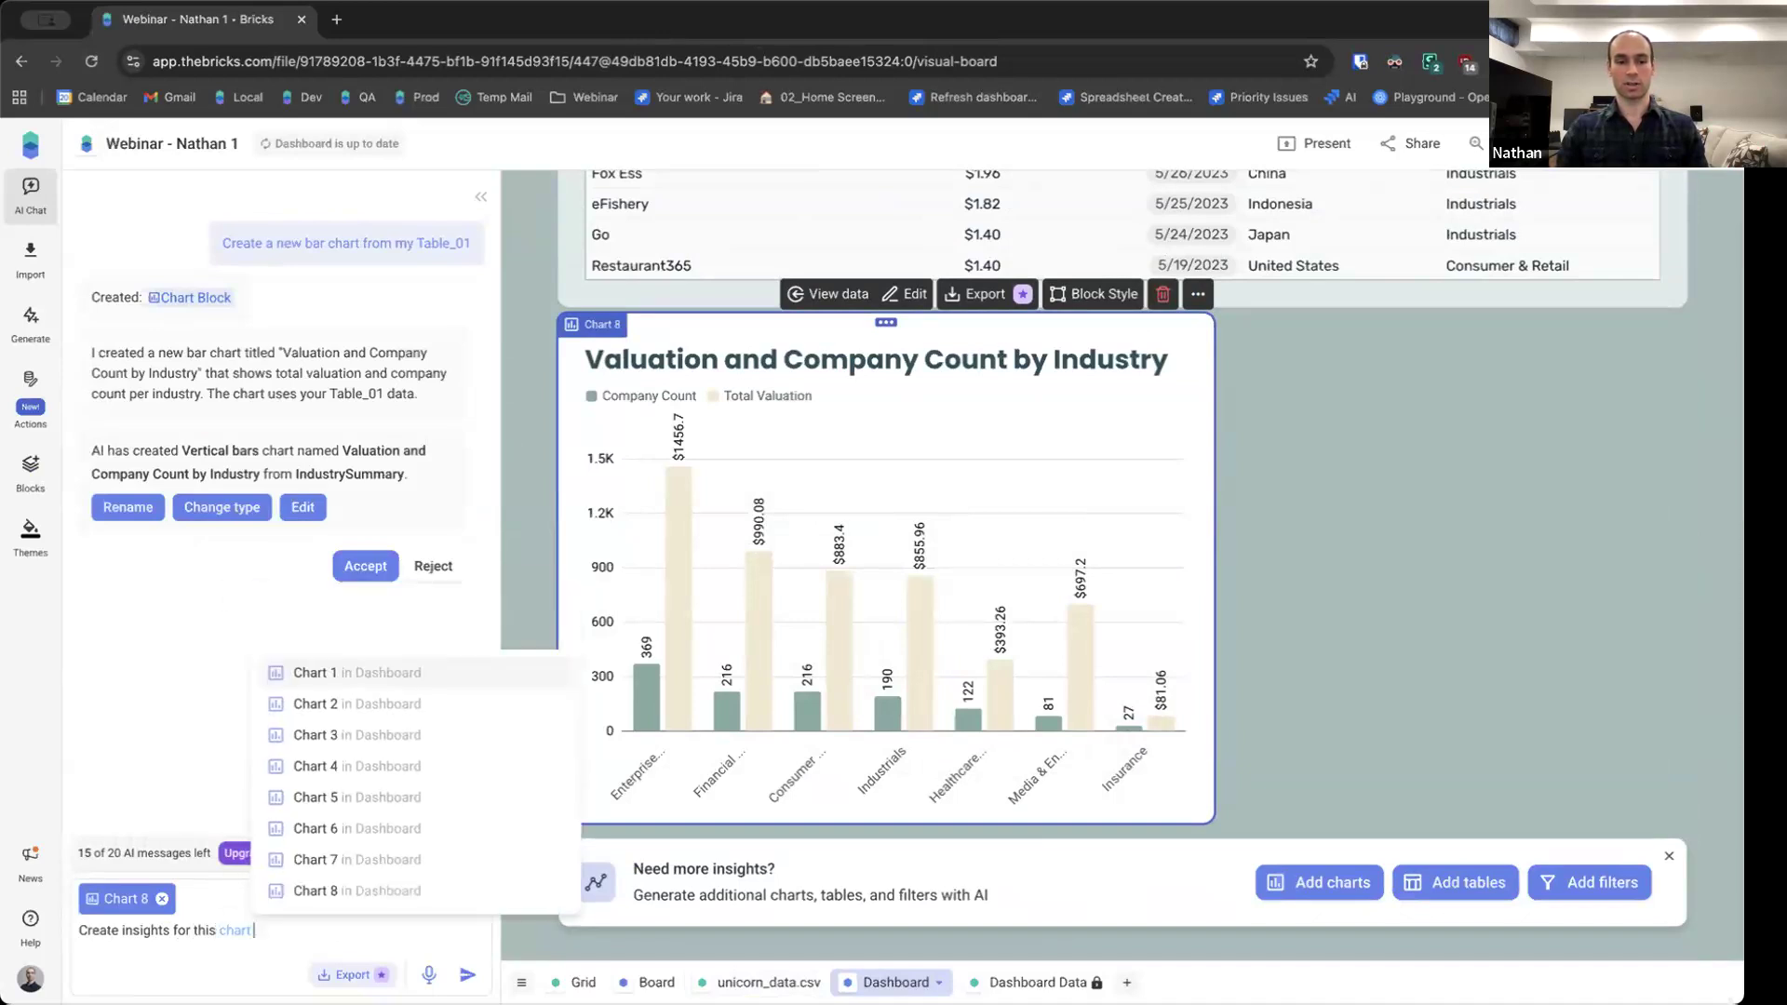
text( in Arabi)
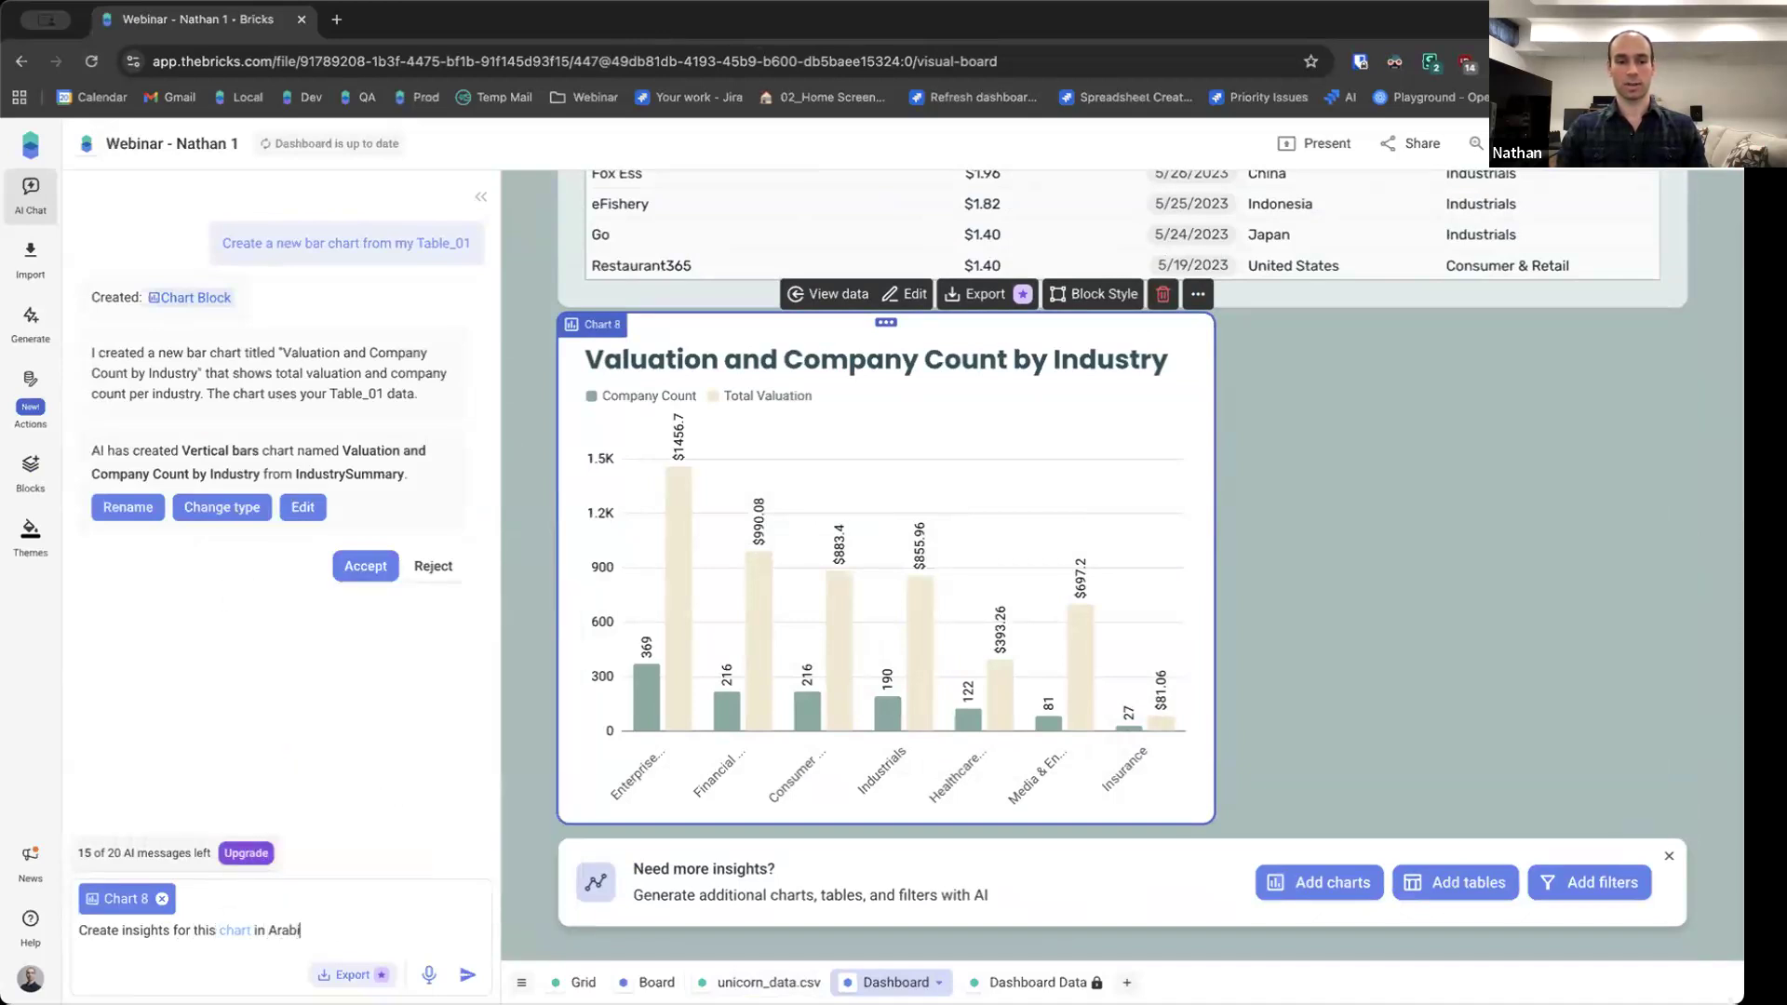
text(c)
key(Return)
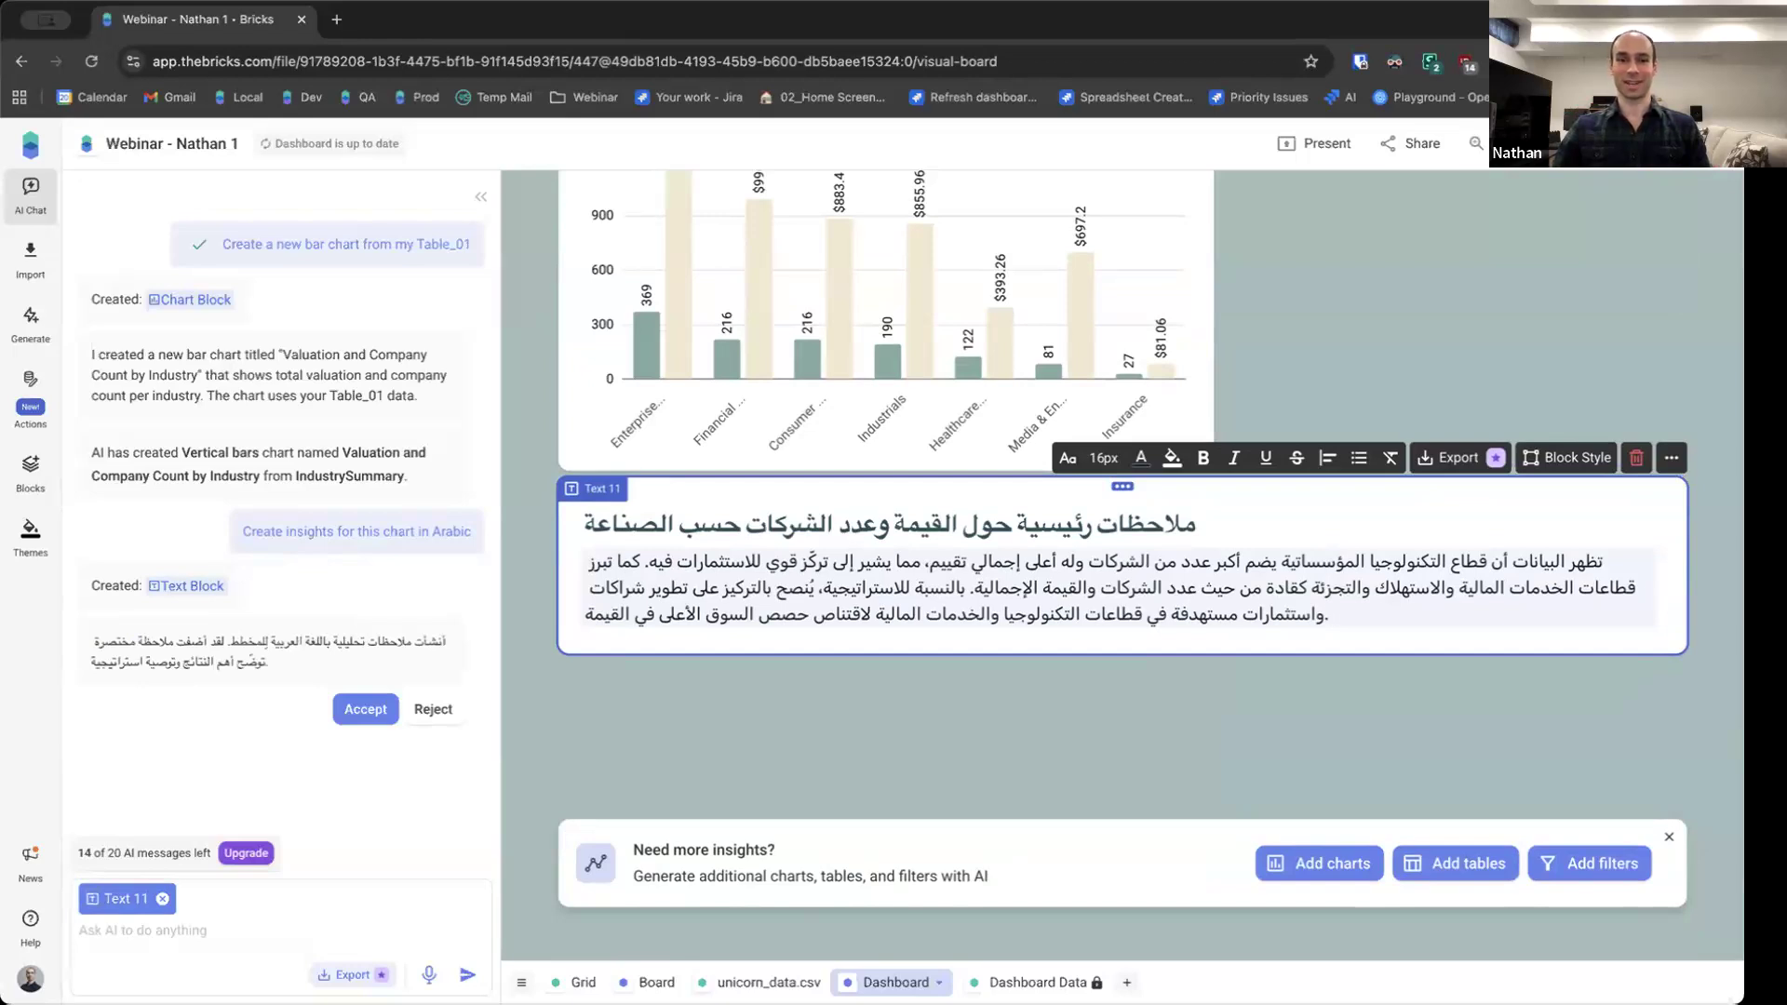
Move the Arabic insights text block beside the Valuation and Company Count by Industry chart so both share one row
click(788, 584)
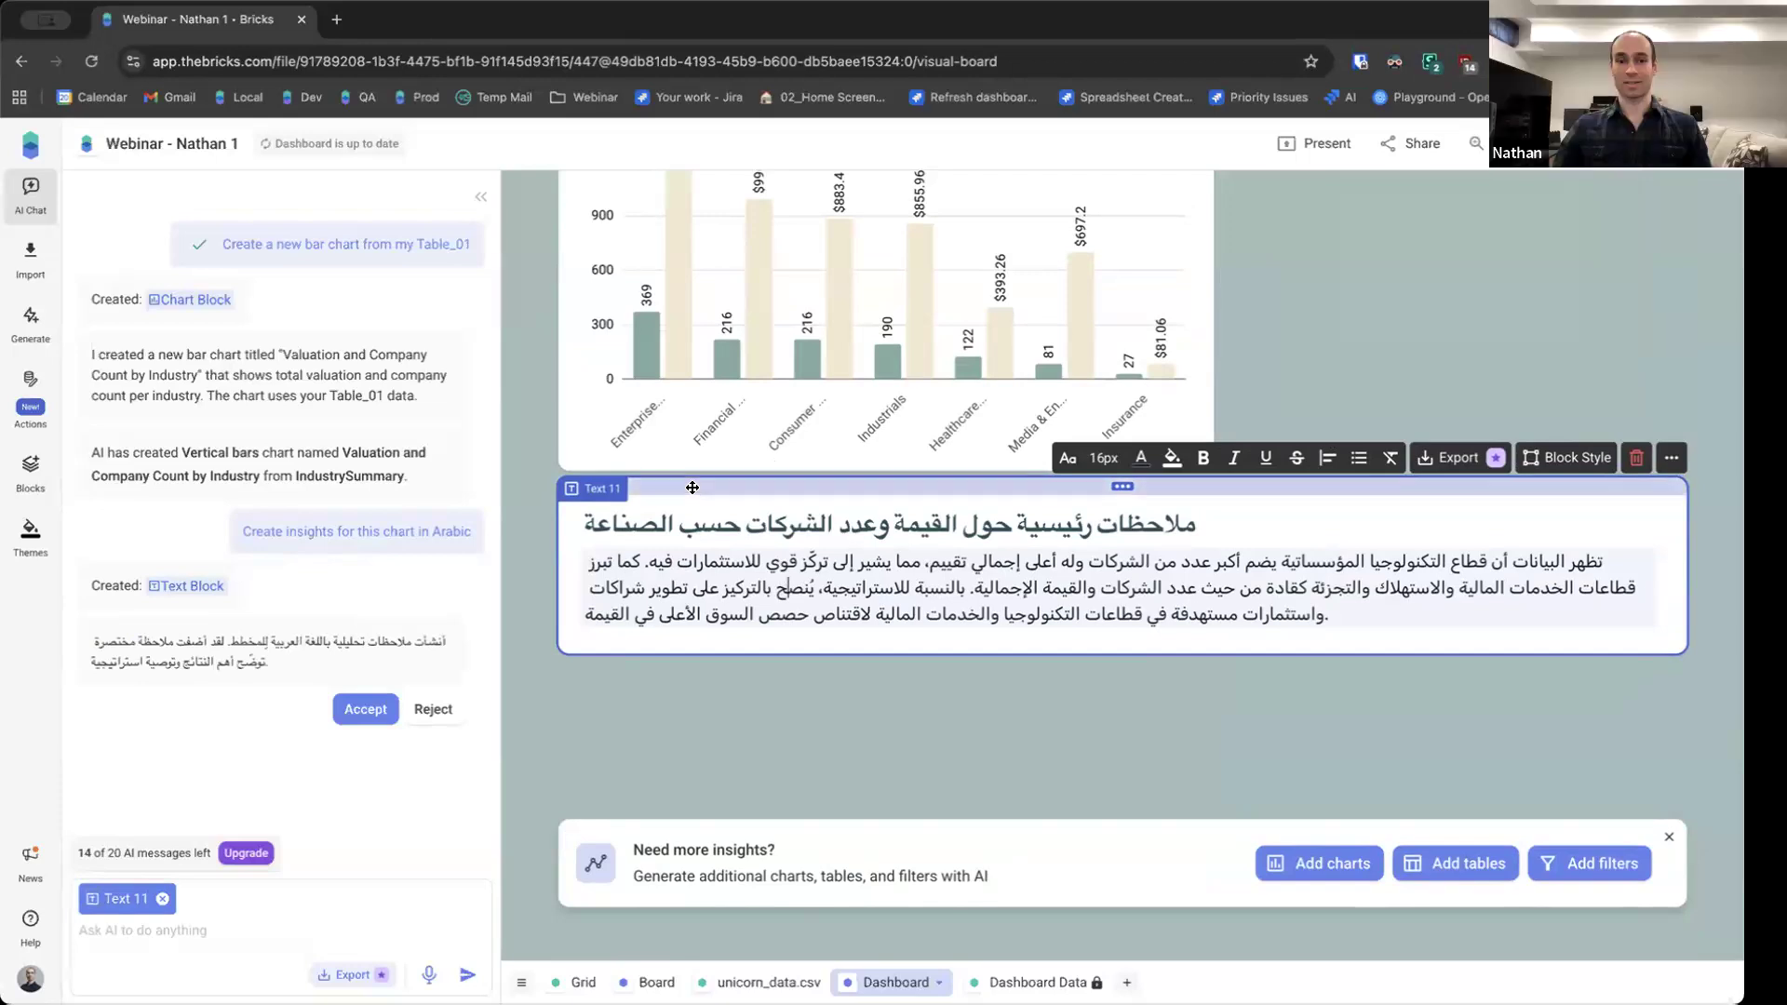
scroll(693, 487, up, 1)
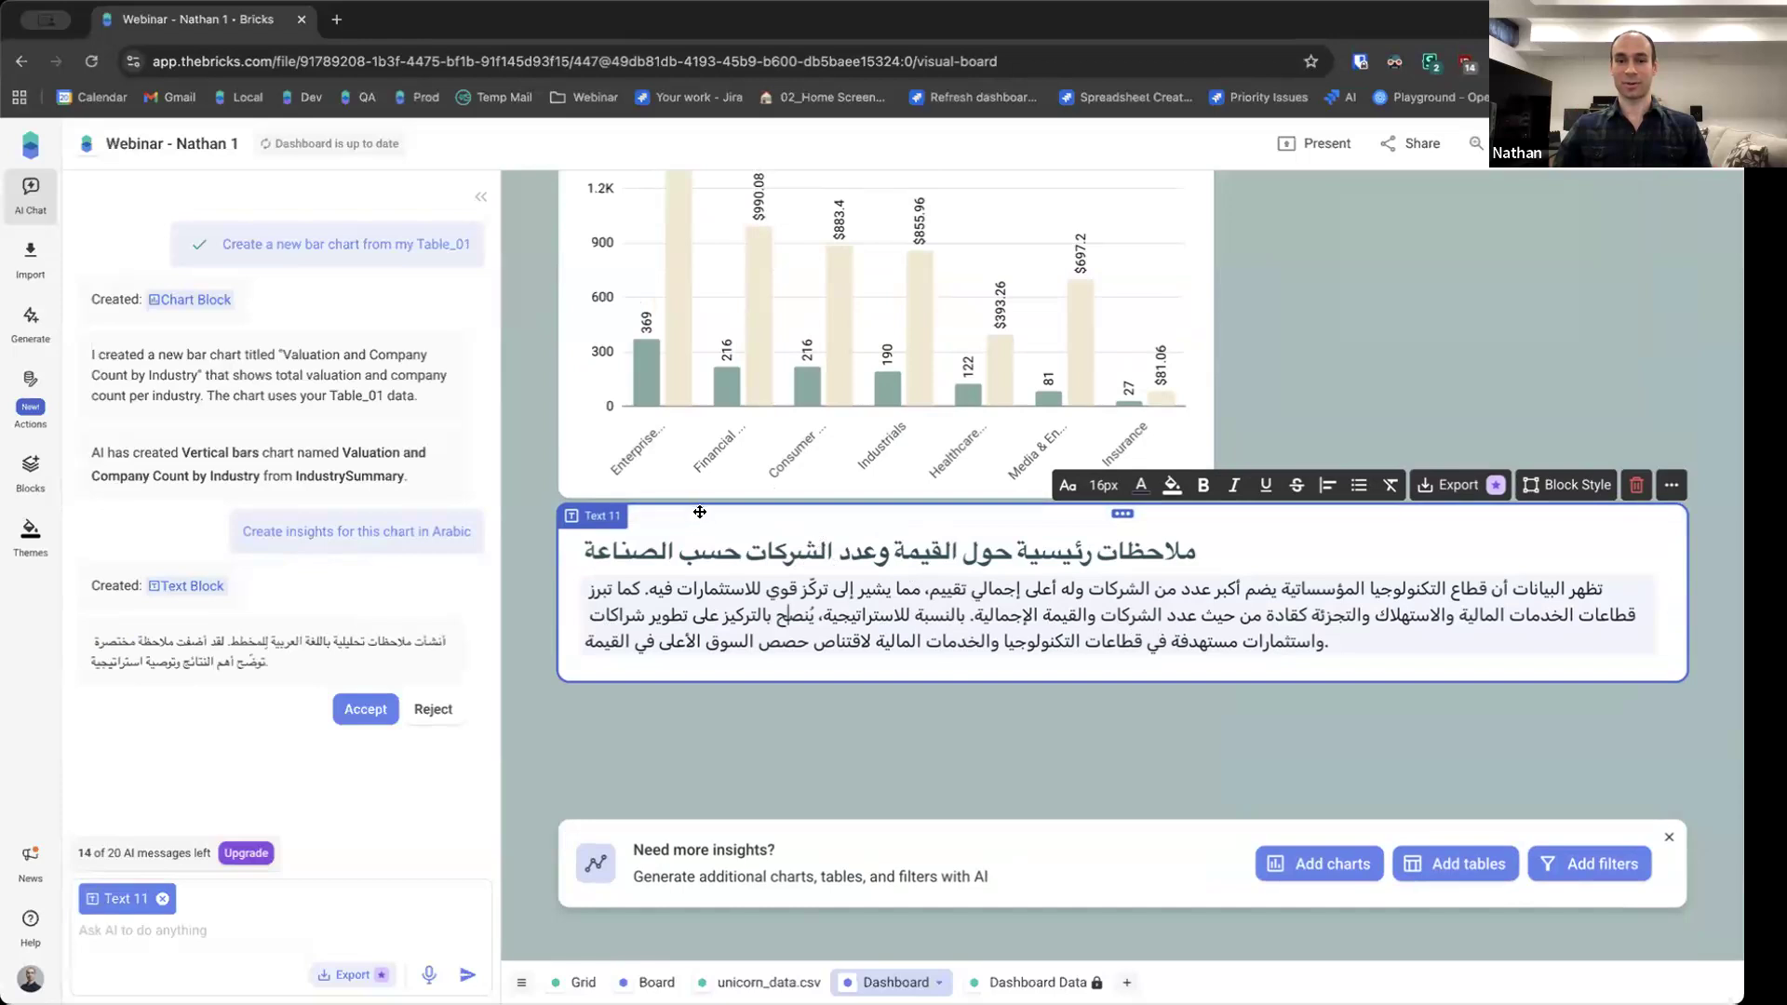
scroll(726, 514, up, 2)
drag(722, 575, 1247, 549)
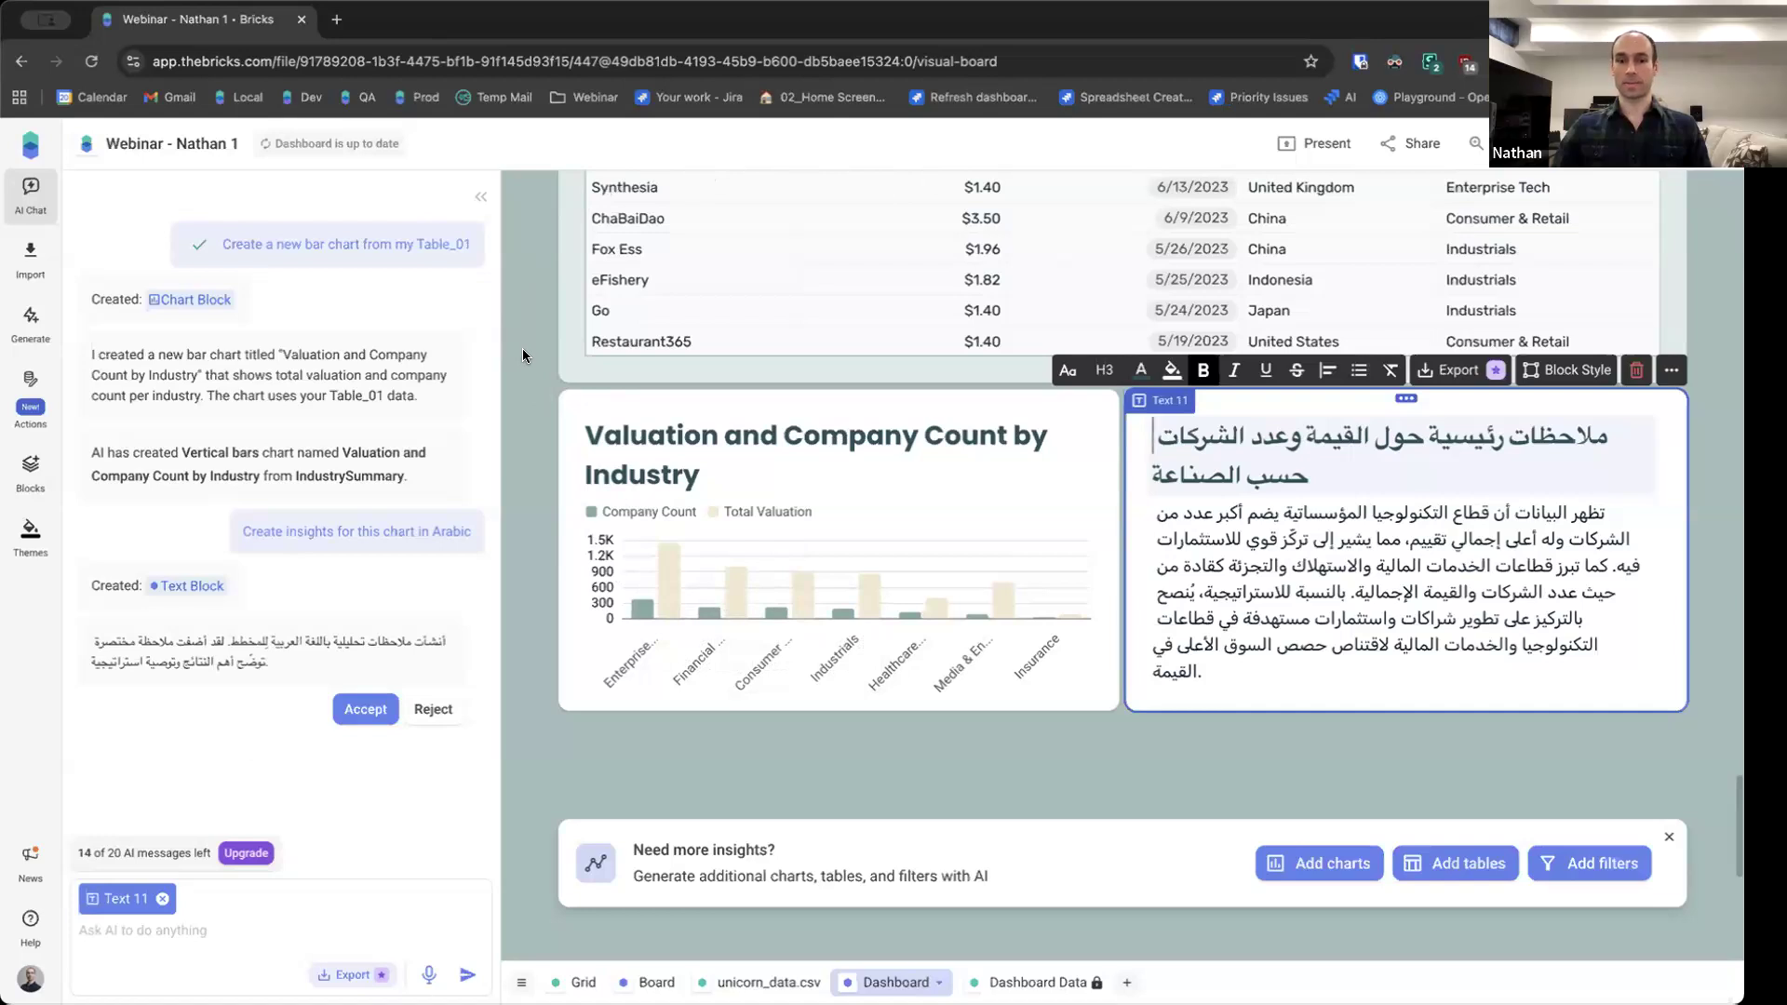
scroll(1117, 484, down, 1)
scroll(1652, 611, up, 2)
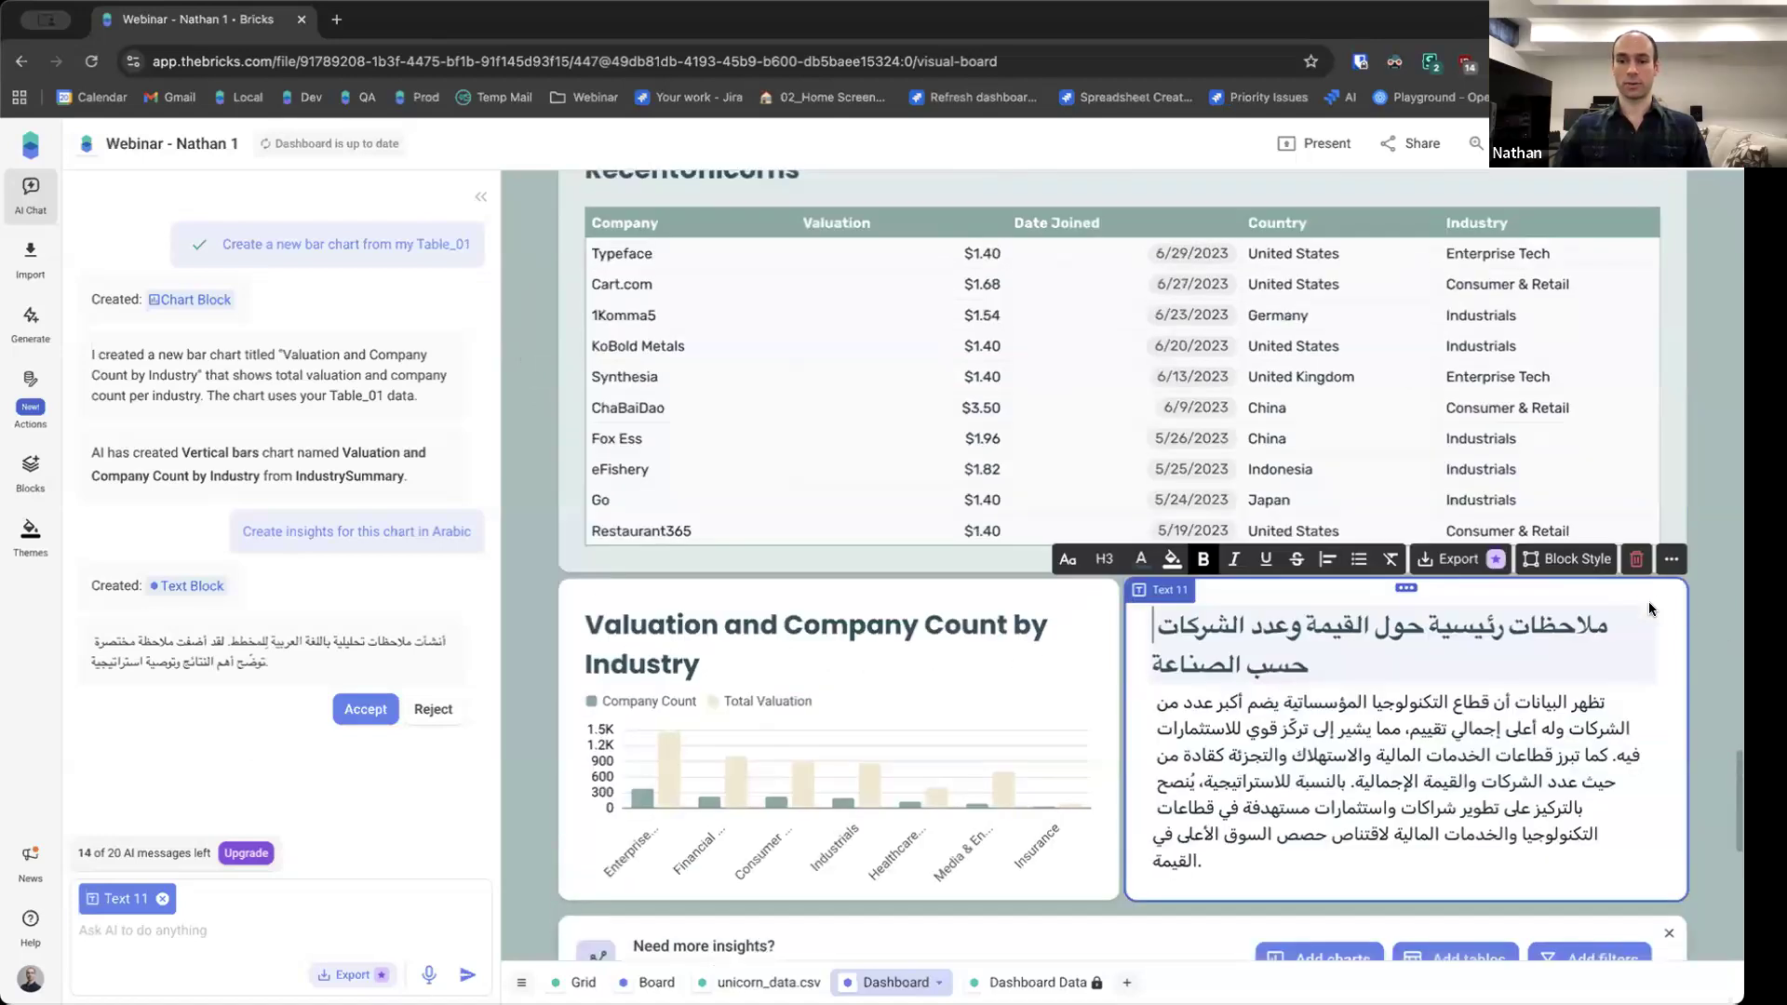
scroll(1649, 616, down, 3)
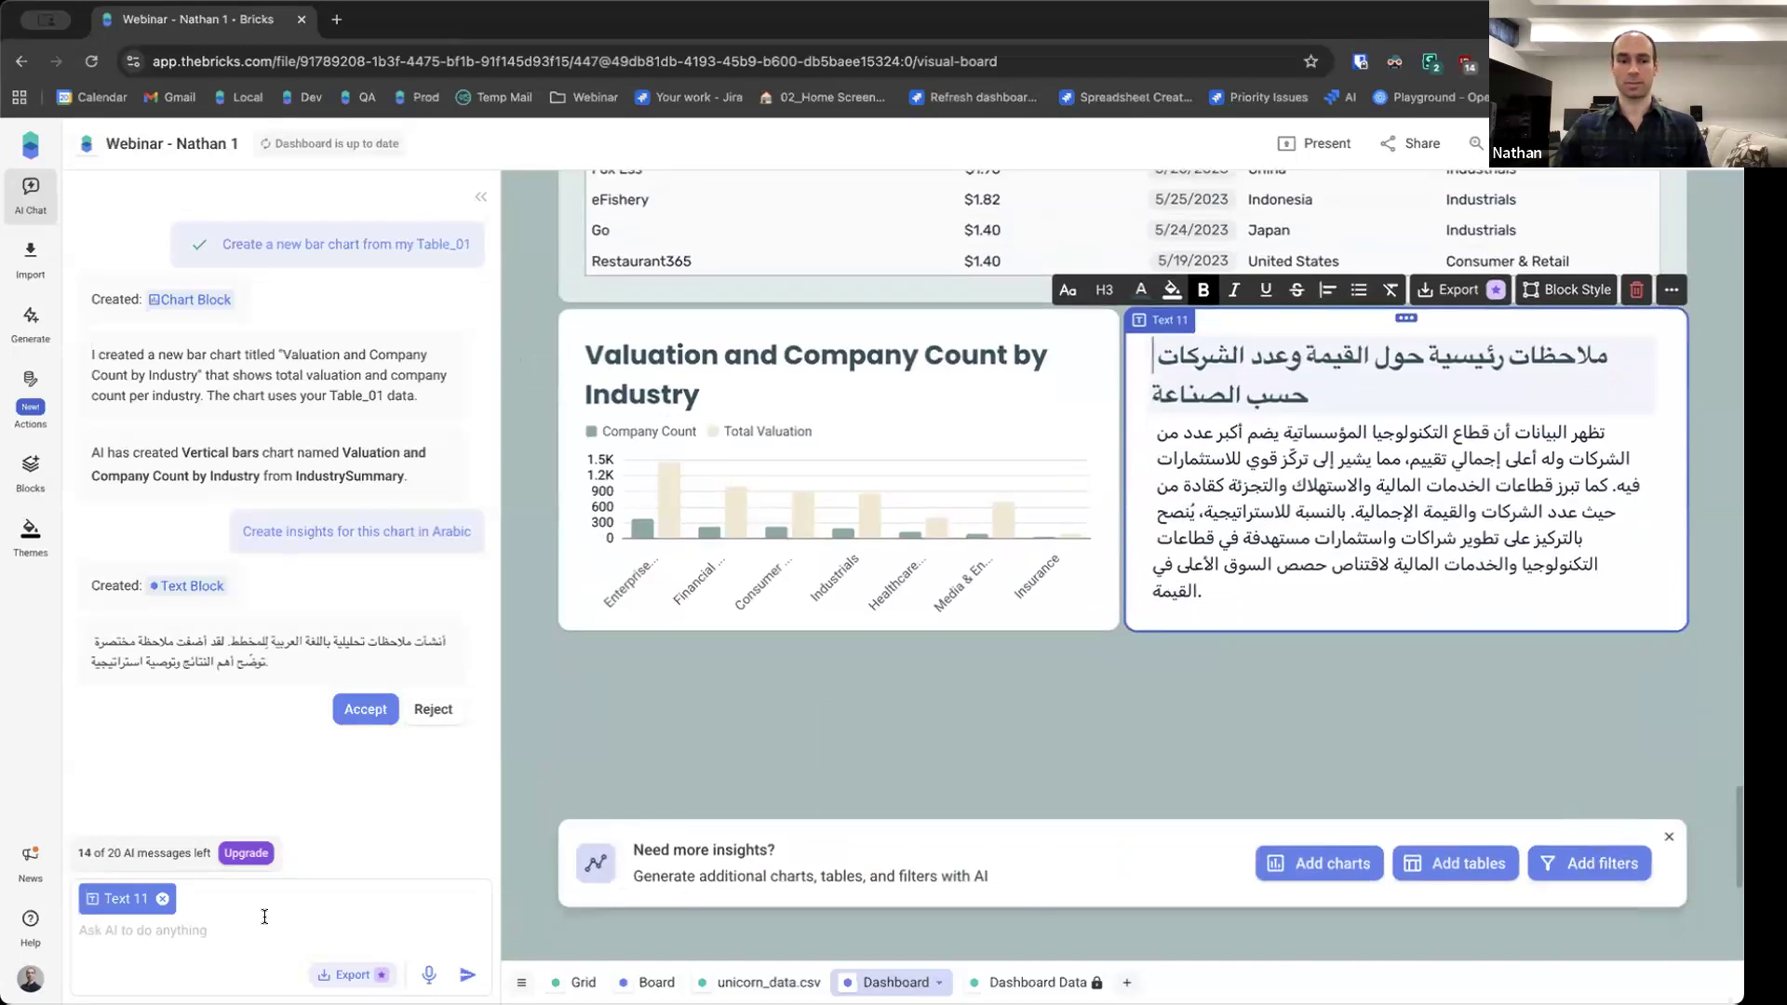
Stop the suggested filter request, reword it to "Add filter controls for filtering by company for this dashboard", and send it to the AI without block context
click(163, 899)
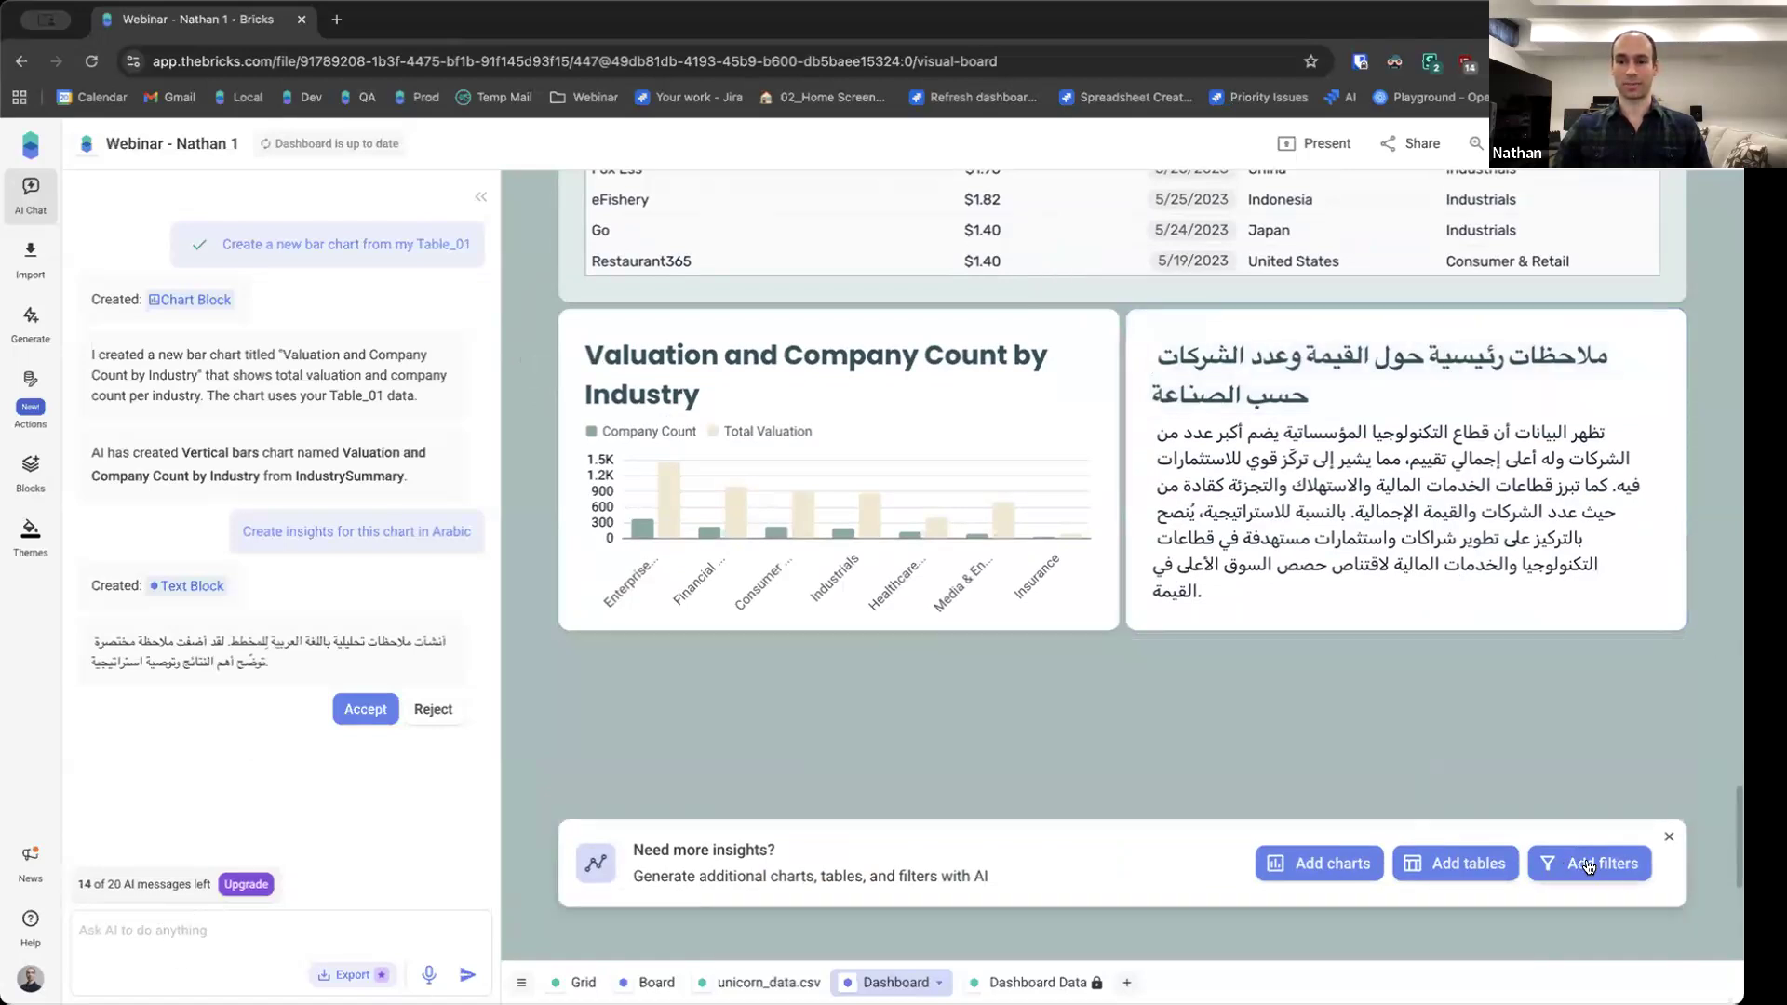
click(1588, 865)
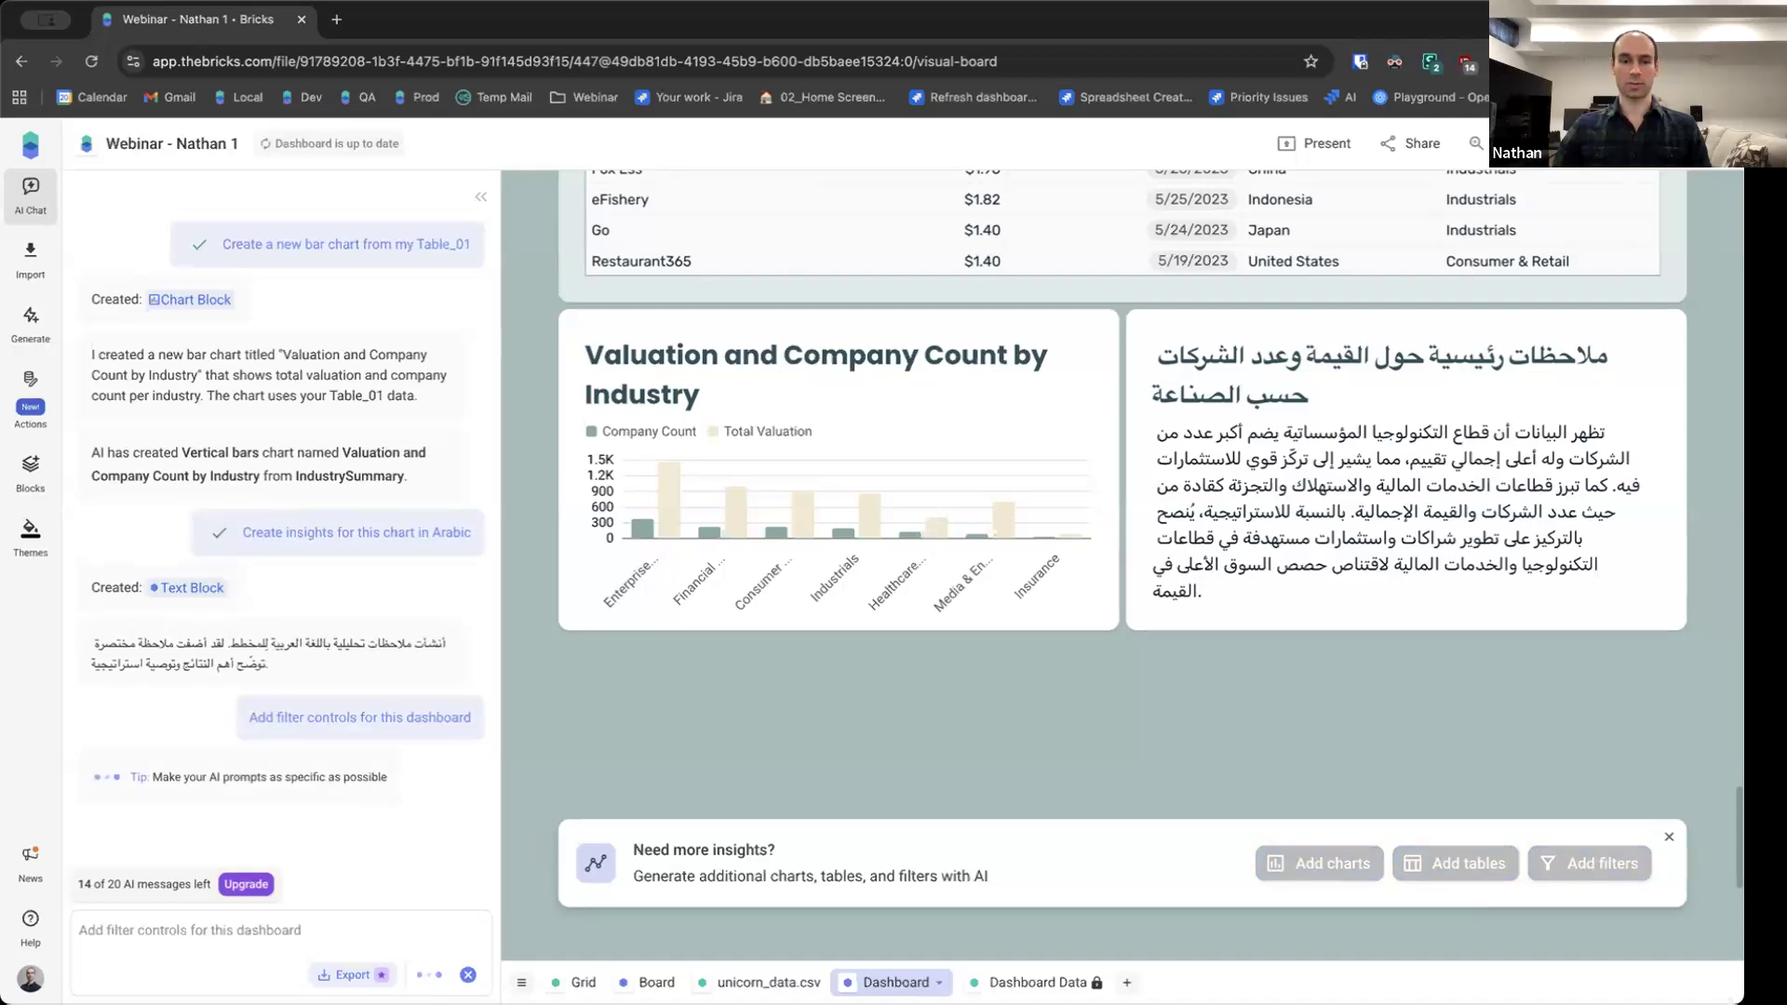
click(470, 976)
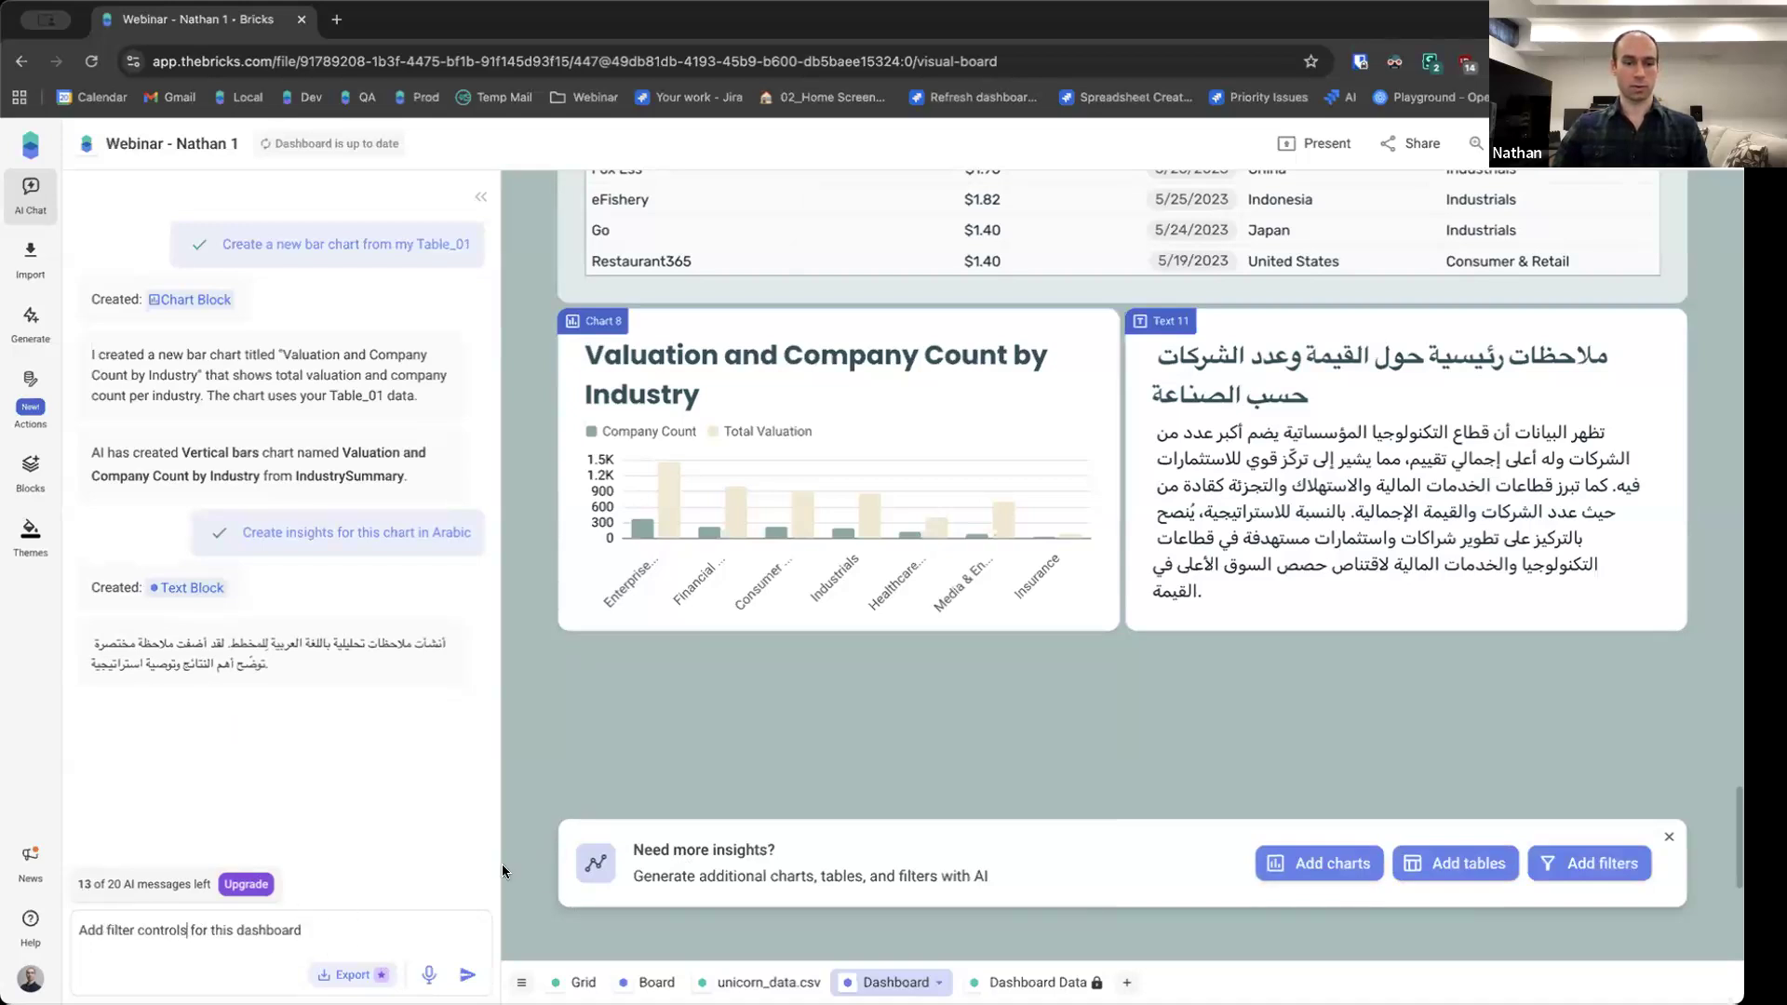
key(Right)
key(Right)
key(Right)
key(Right)
text(filtering by co)
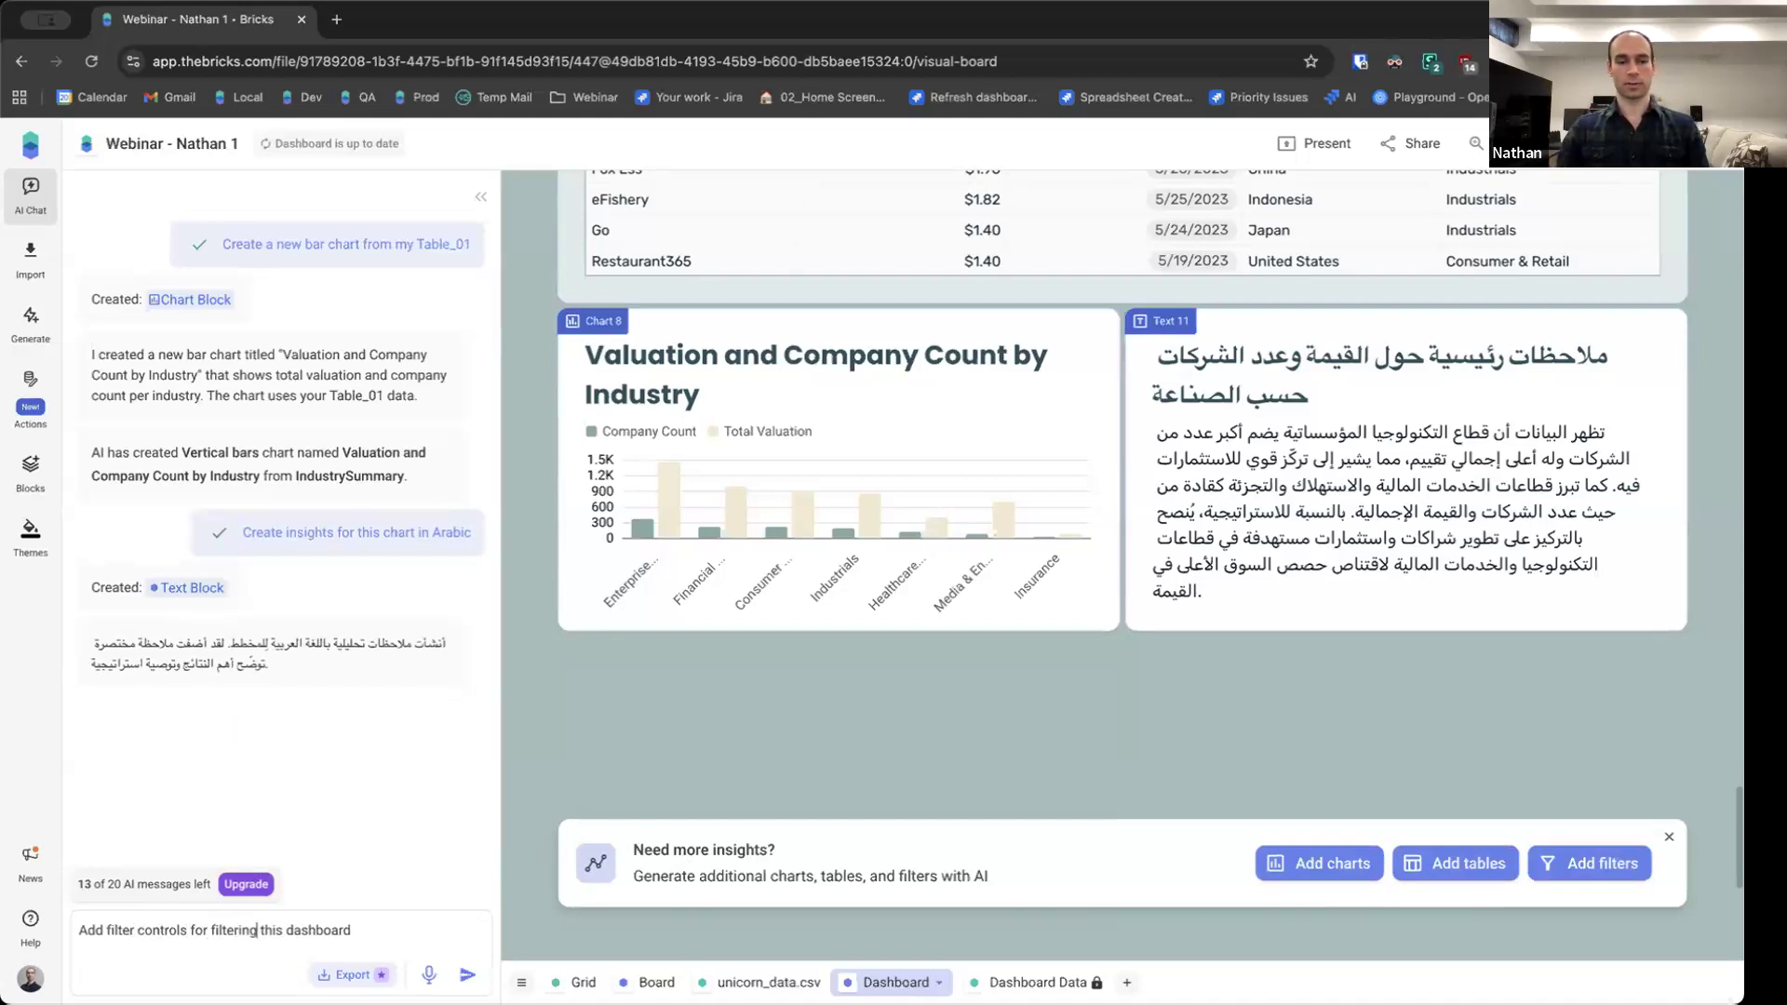
text(mpany for)
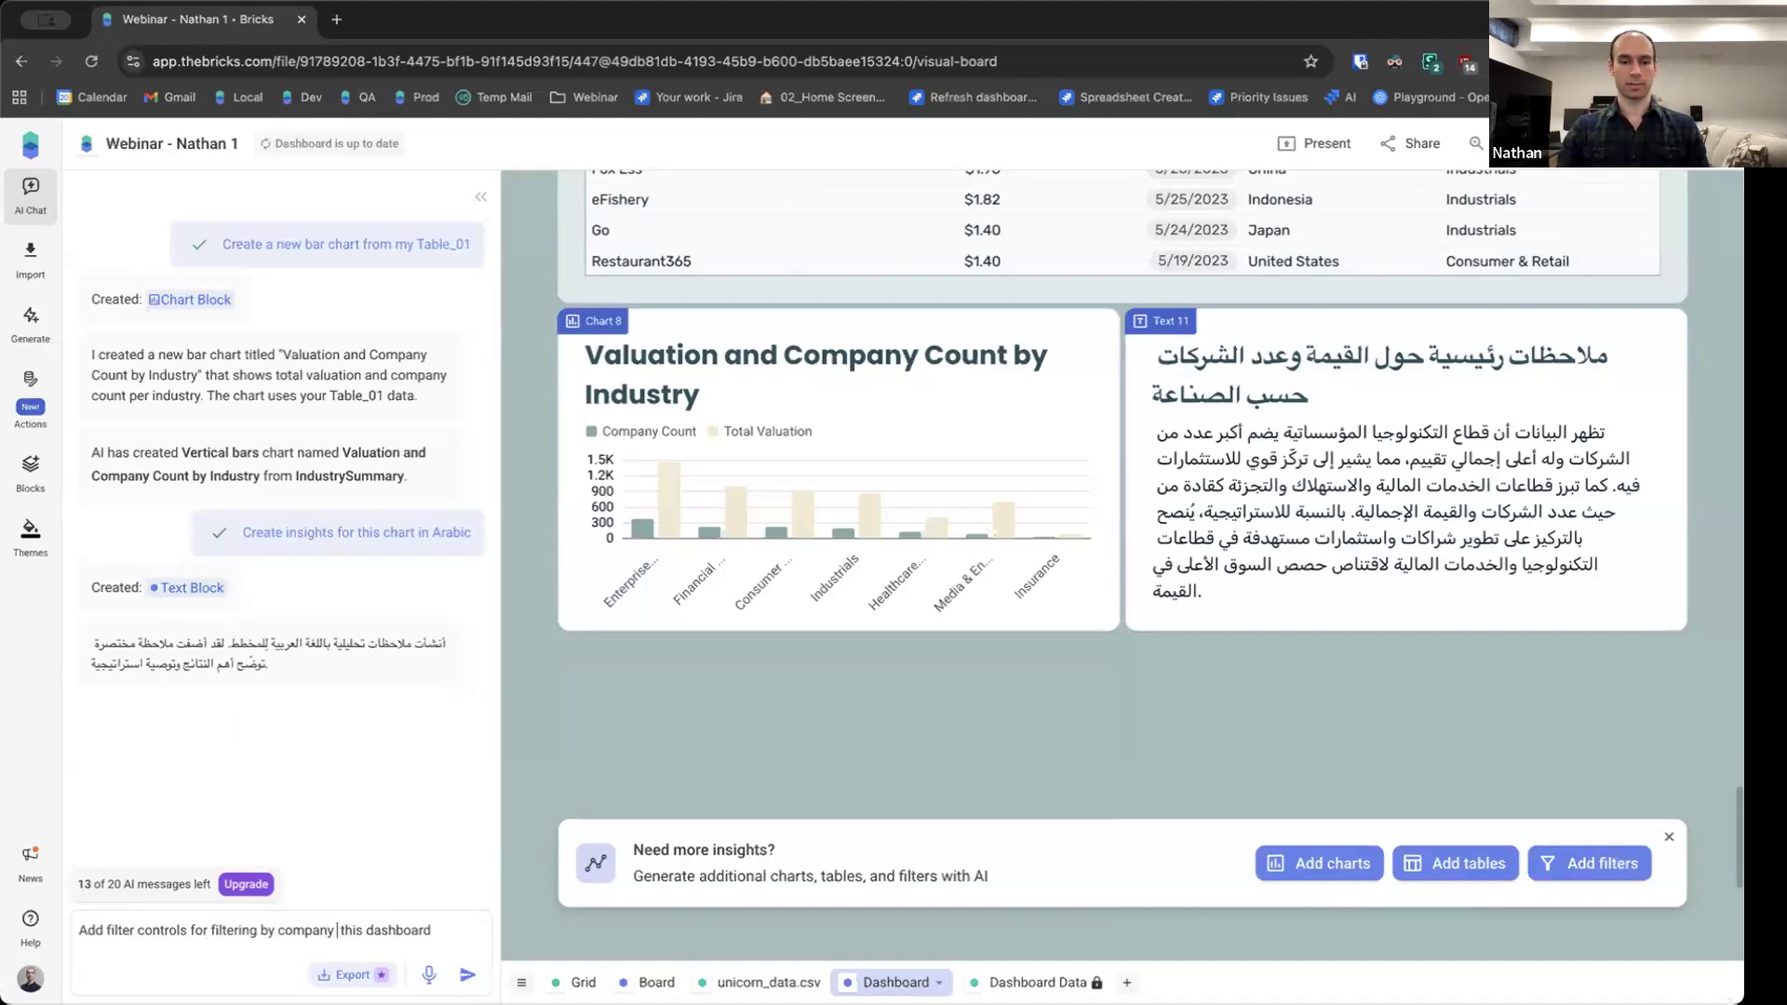
key(Return)
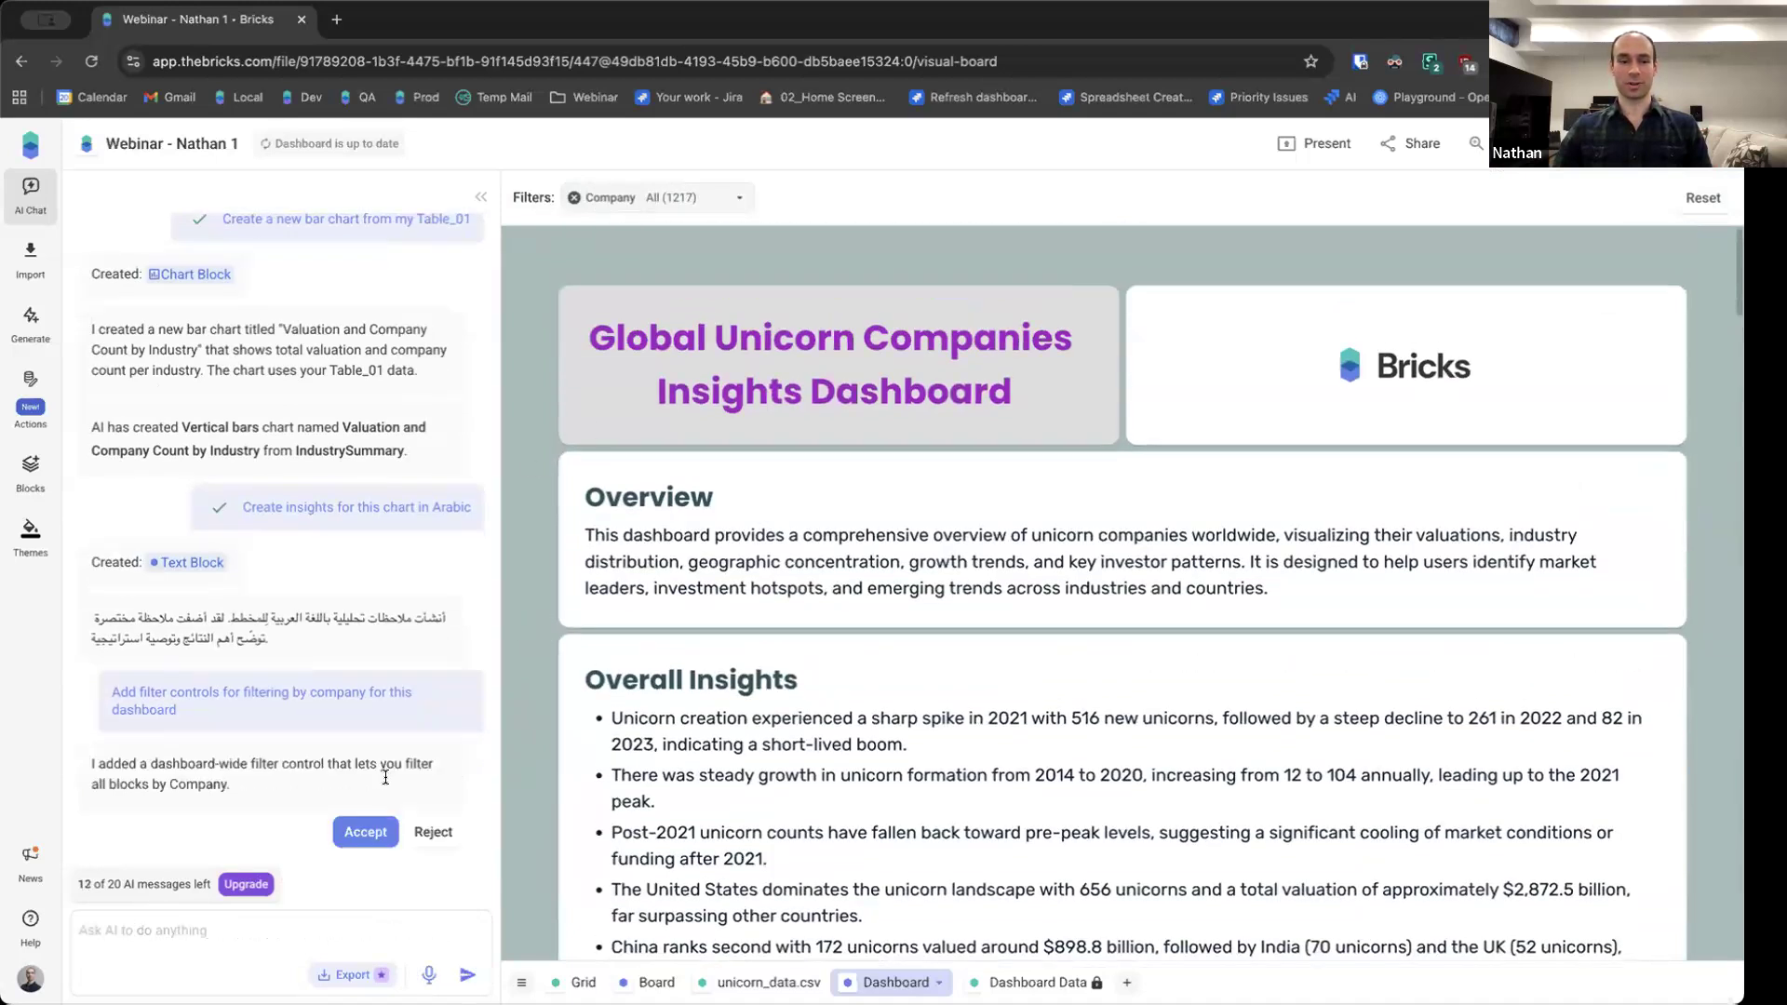
Clear all companies in the dashboard's Company filter and select only 1Password
click(745, 202)
scroll(694, 286, down, 1)
scroll(694, 288, down, 5)
scroll(691, 294, down, 5)
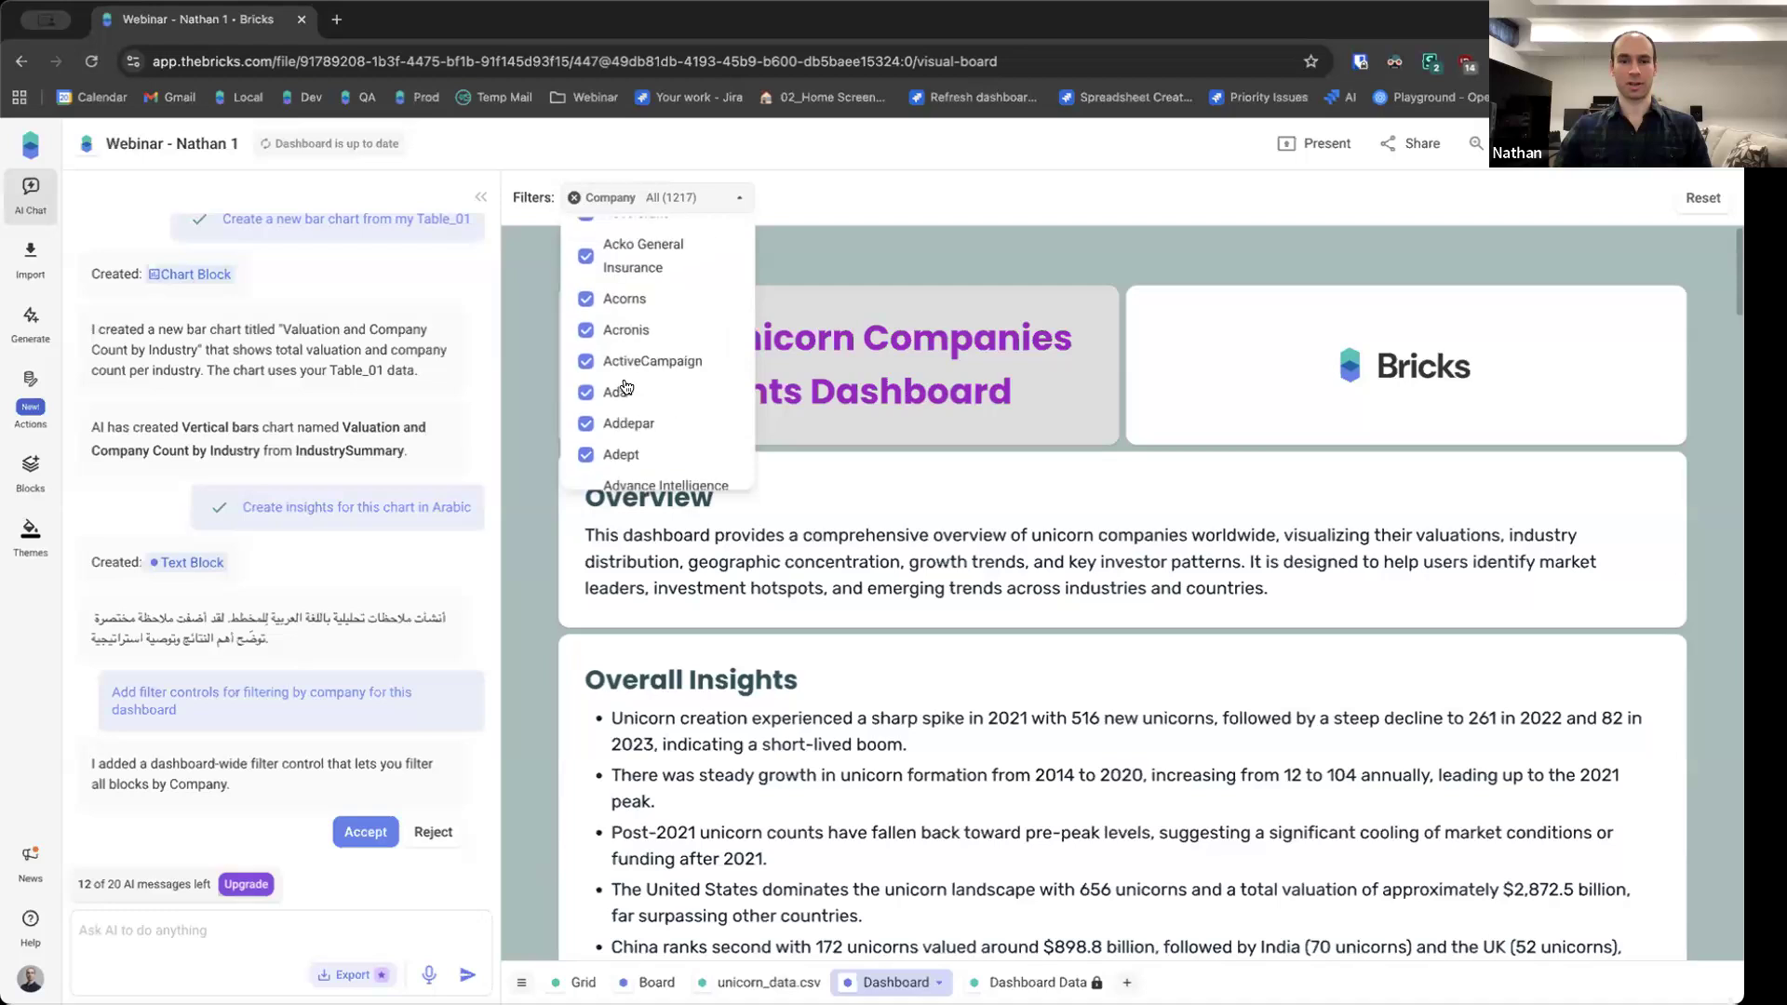
scroll(622, 363, up, 10)
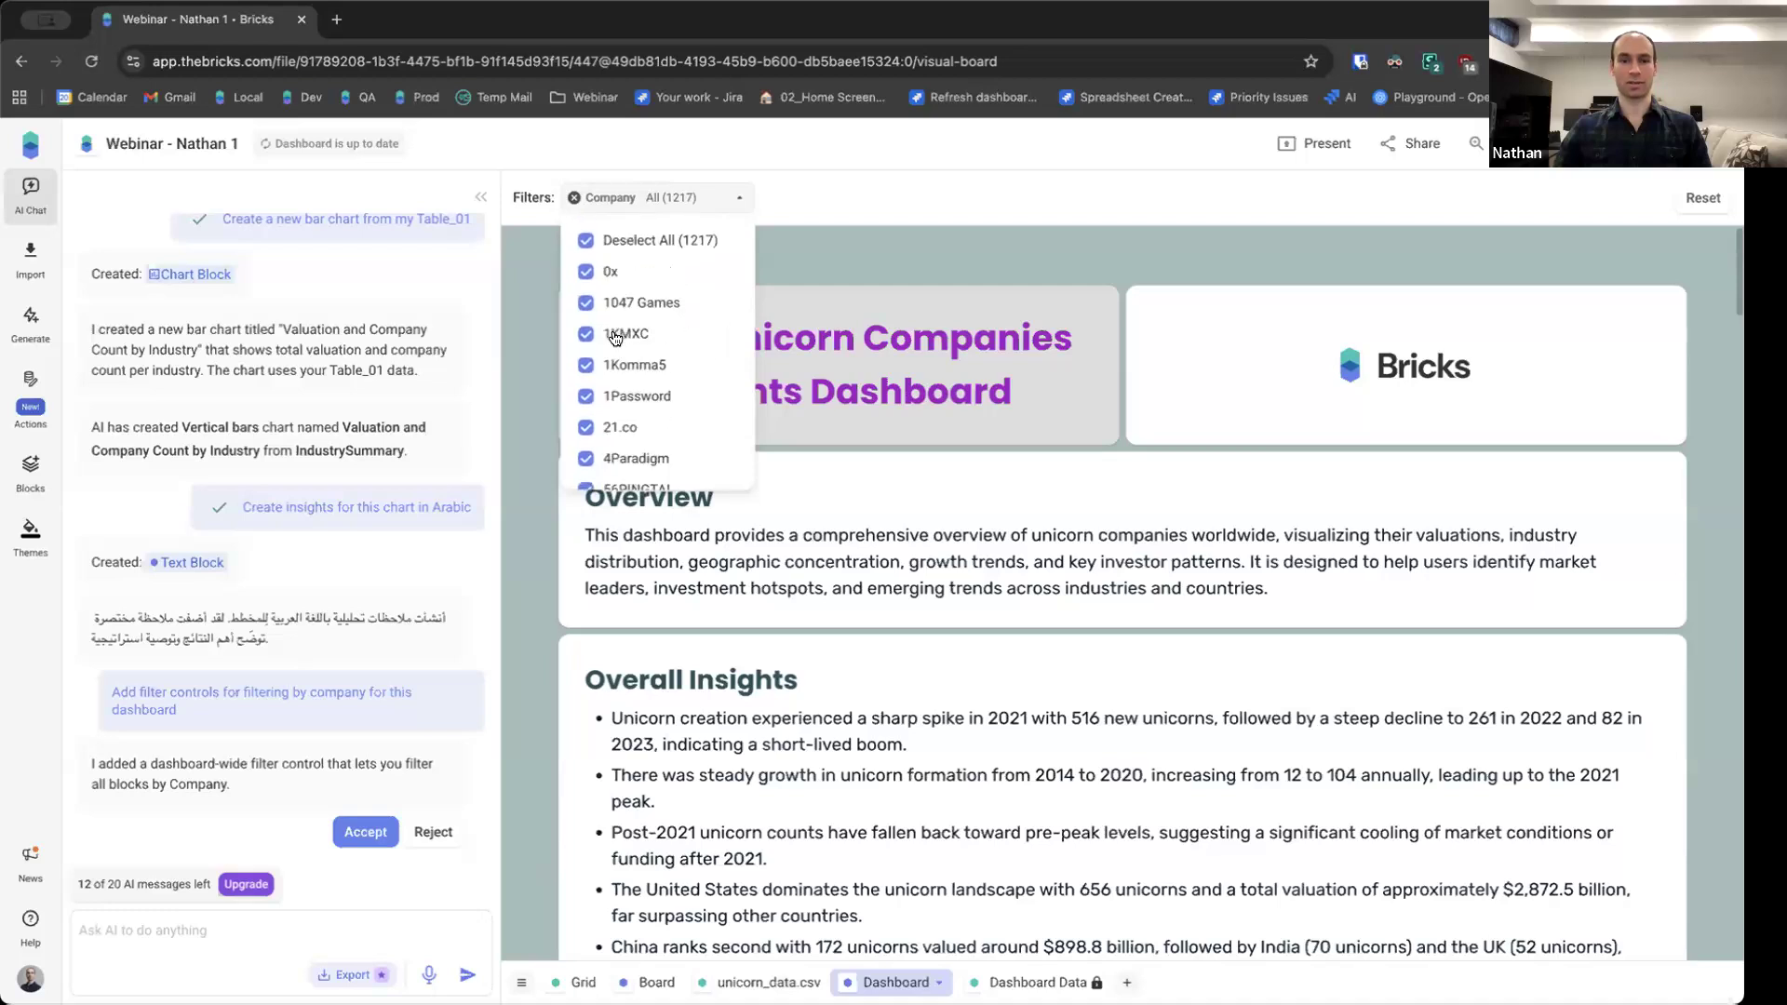
click(587, 276)
click(585, 306)
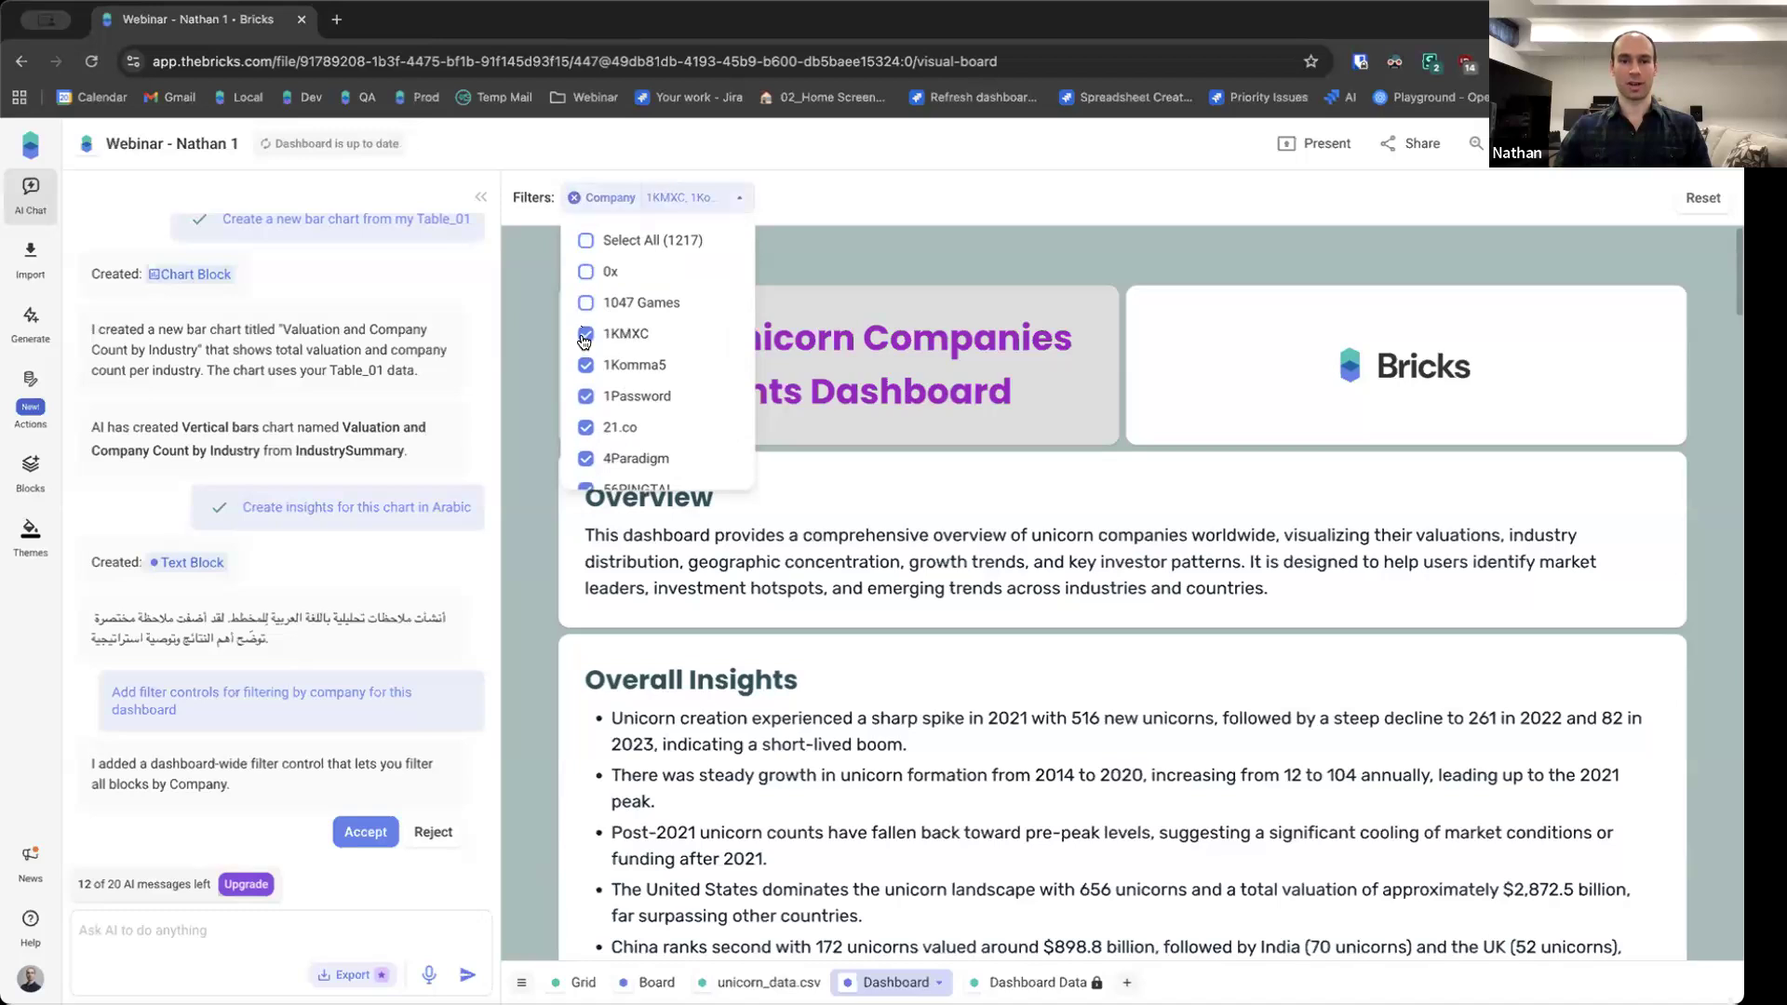
click(584, 366)
click(585, 241)
click(584, 241)
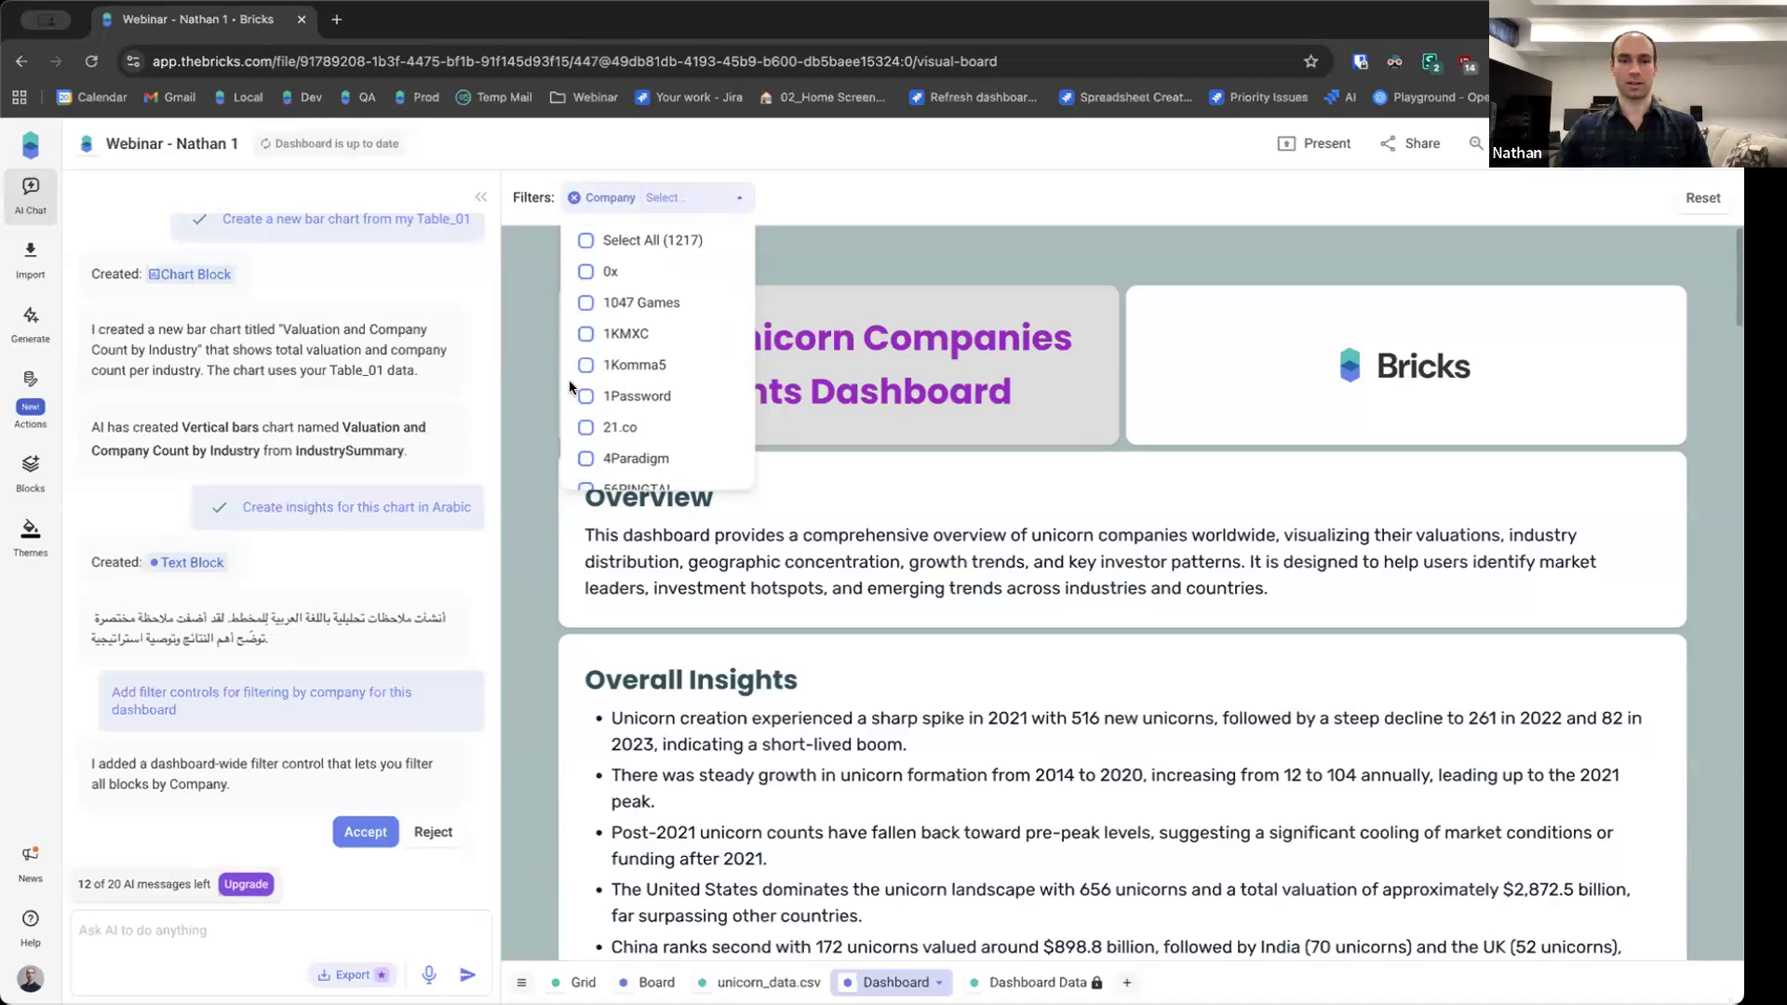
click(580, 405)
click(863, 190)
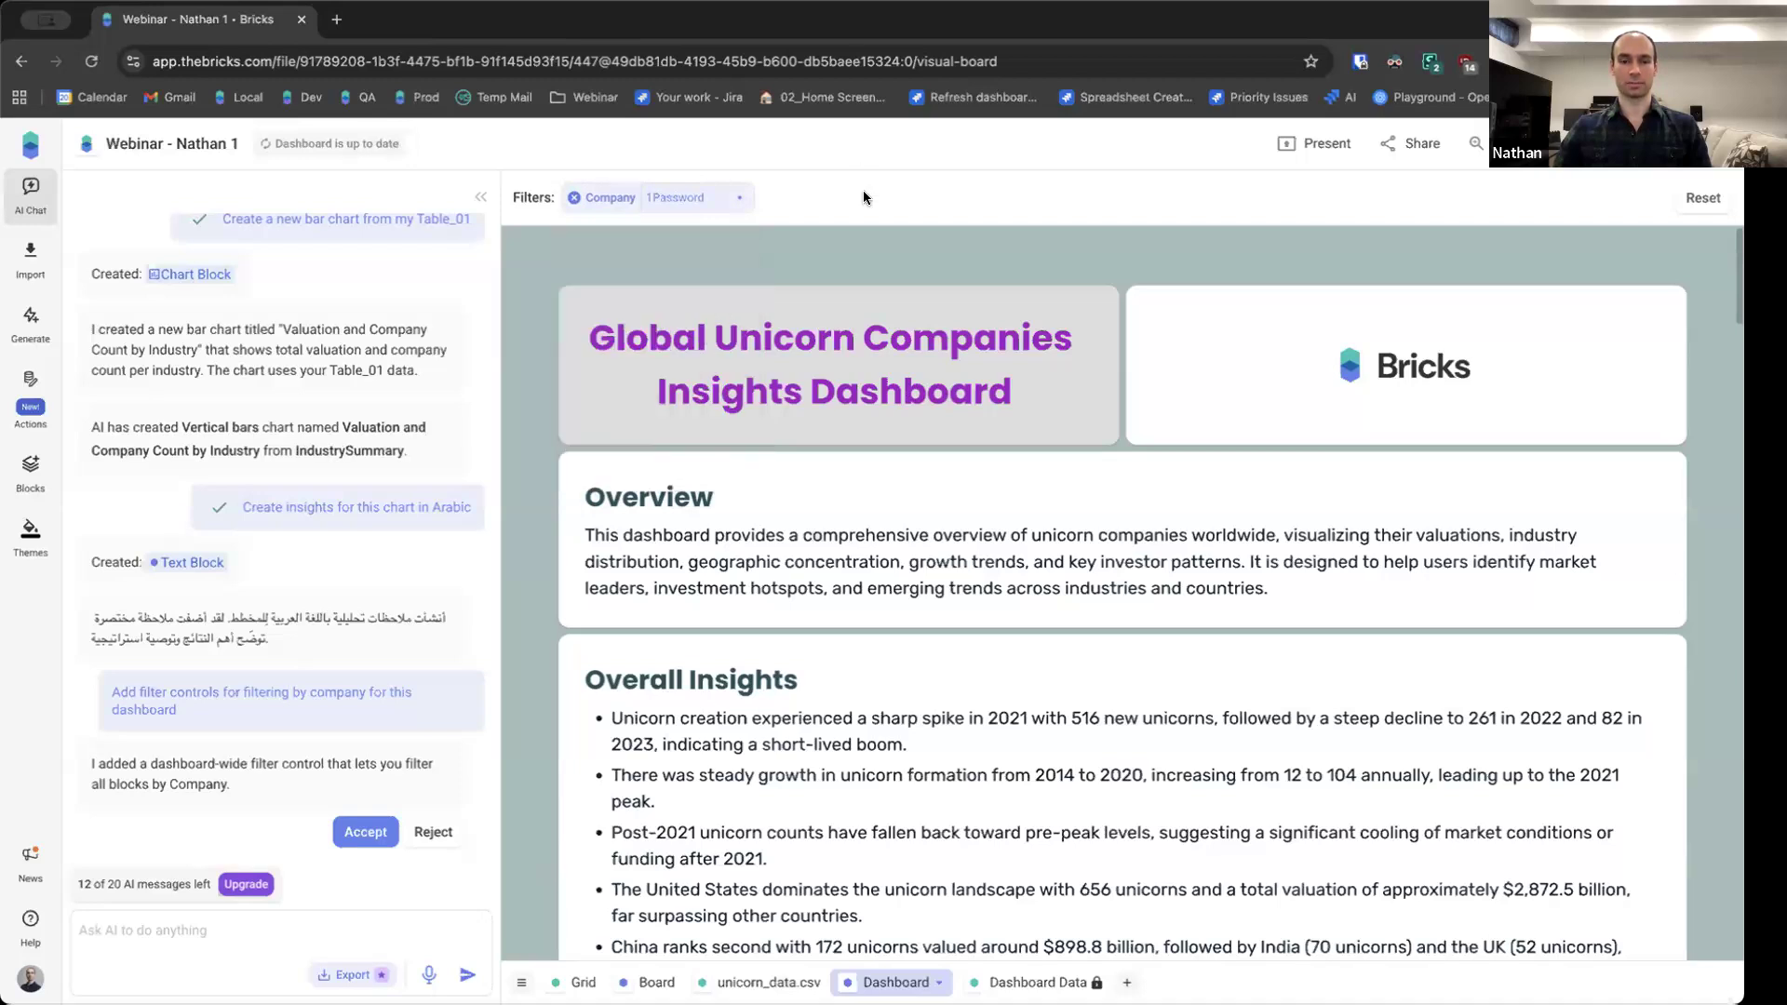
Examine how the summary cards and the industry, trend, country and city charts respond to the company filter
scroll(511, 307, down, 10)
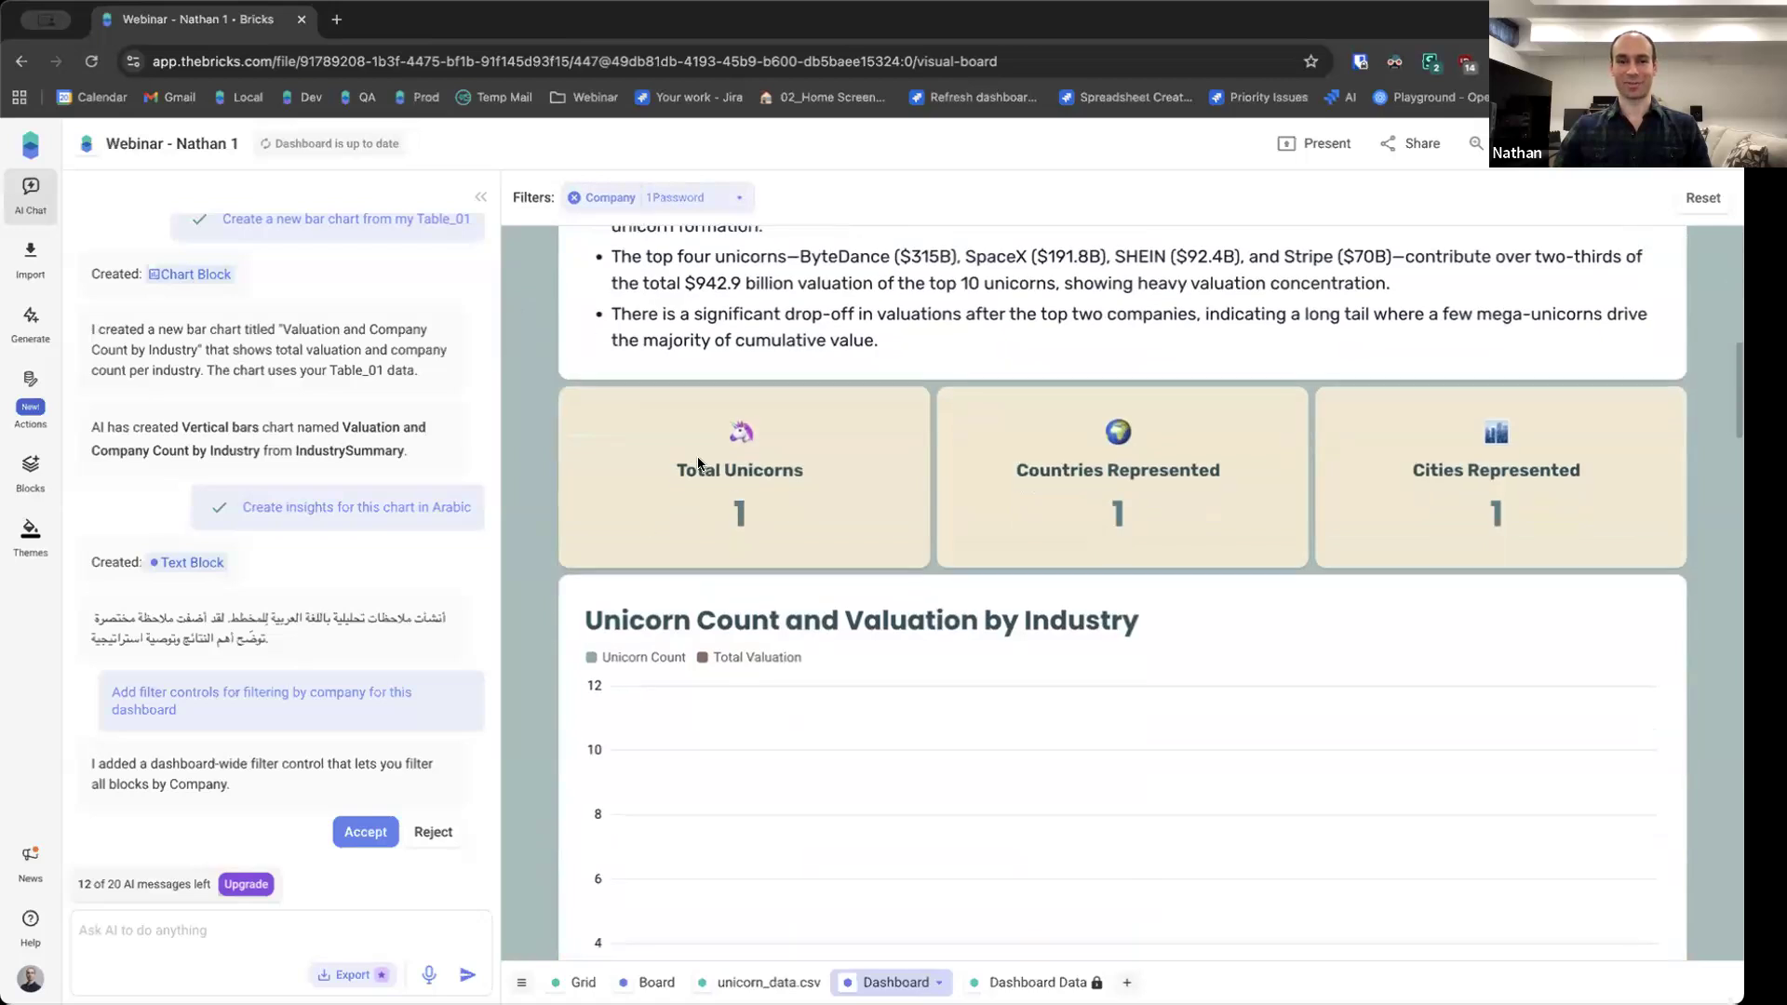
scroll(705, 466, up, 1)
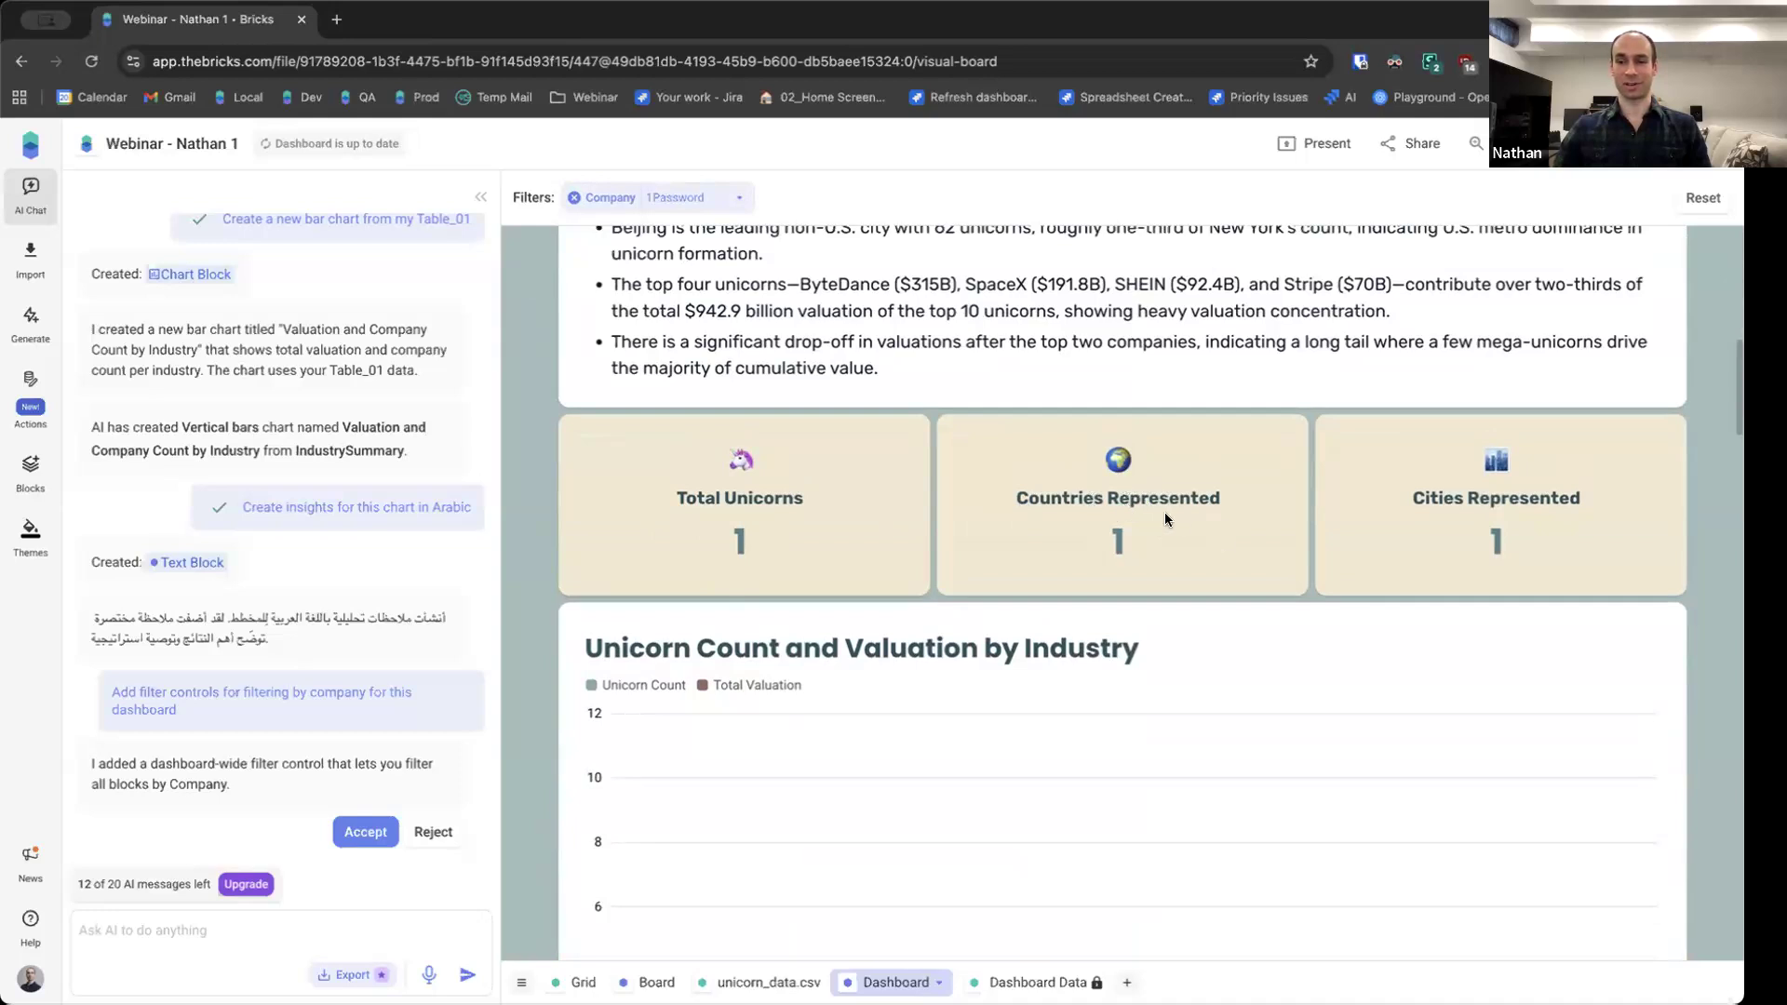
scroll(556, 573, down, 5)
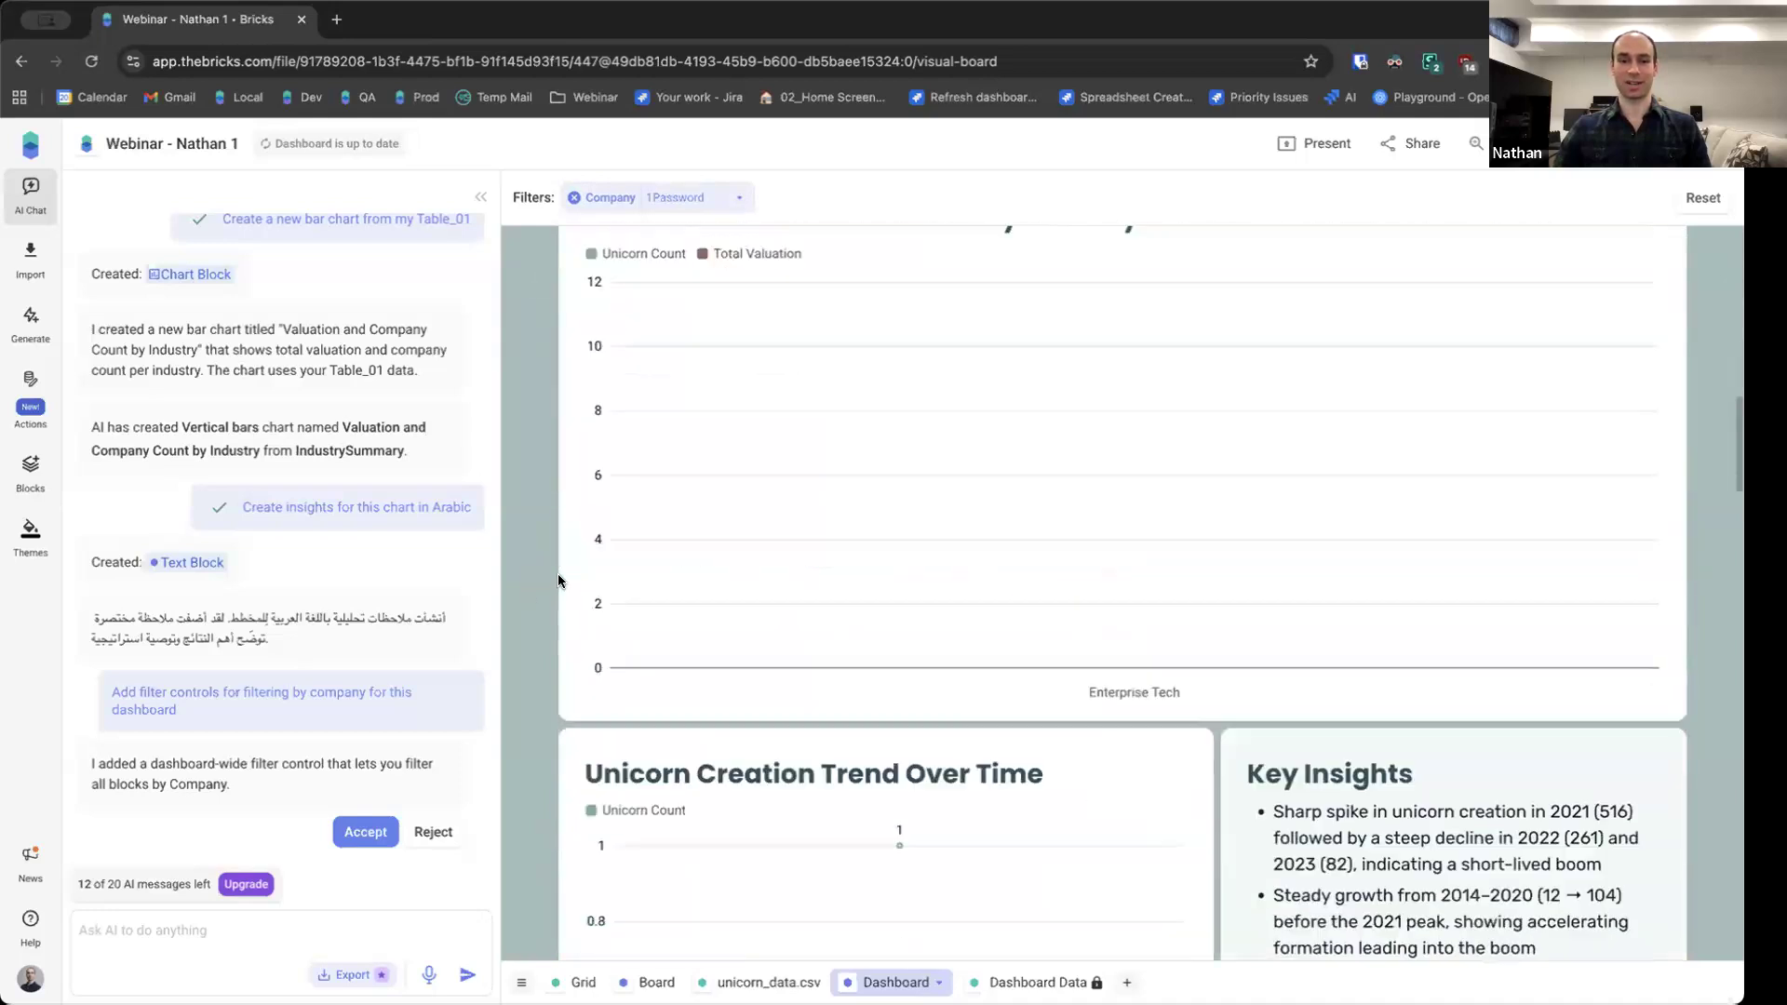
scroll(1053, 594, down, 8)
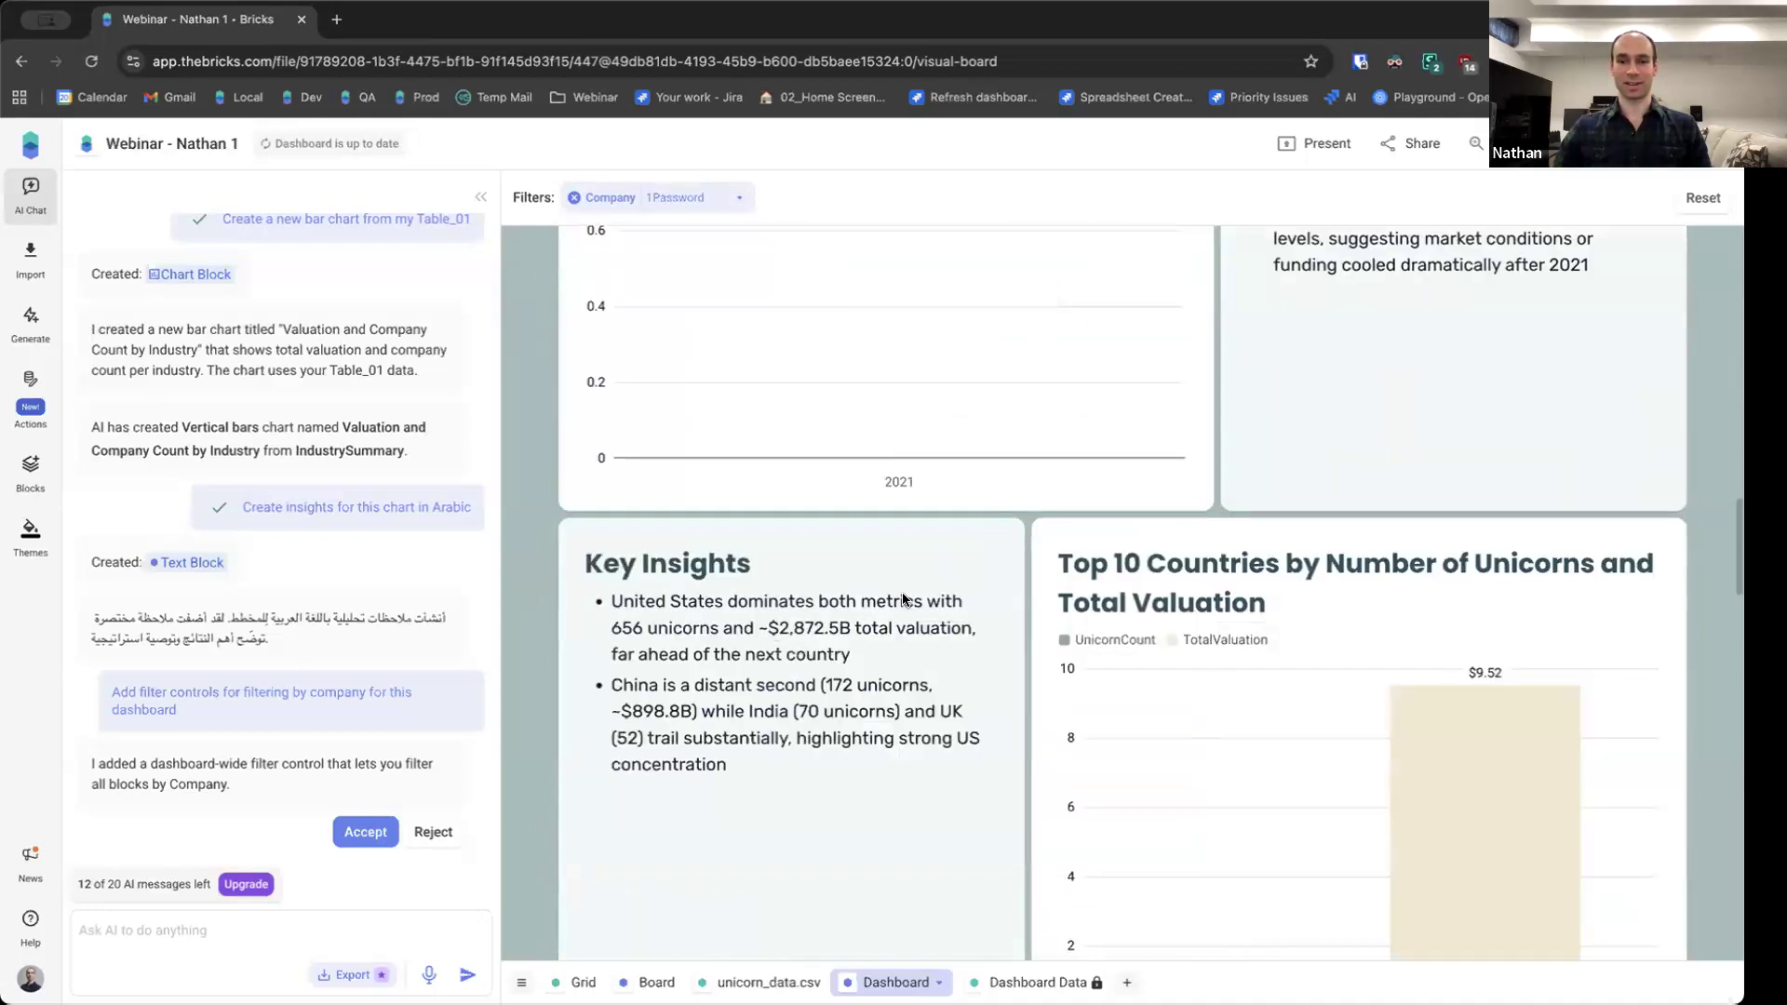
scroll(903, 600, up, 6)
scroll(1377, 473, down, 12)
scroll(1408, 515, up, 3)
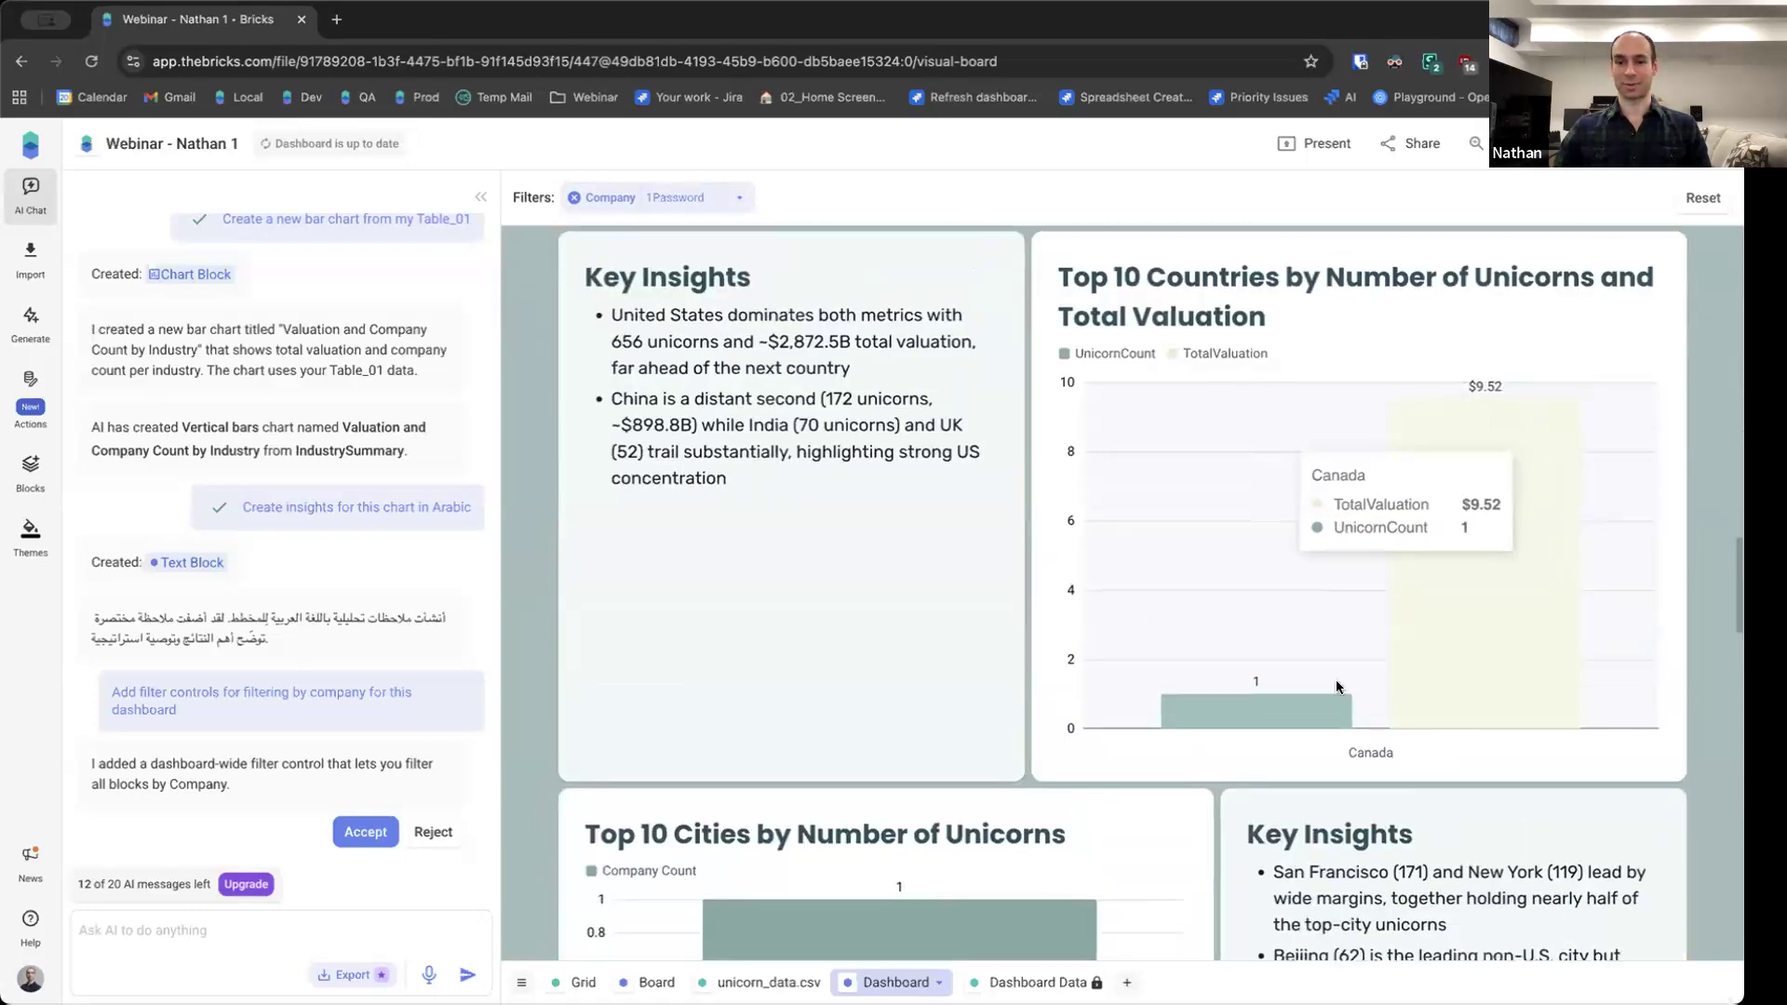
scroll(1337, 687, down, 3)
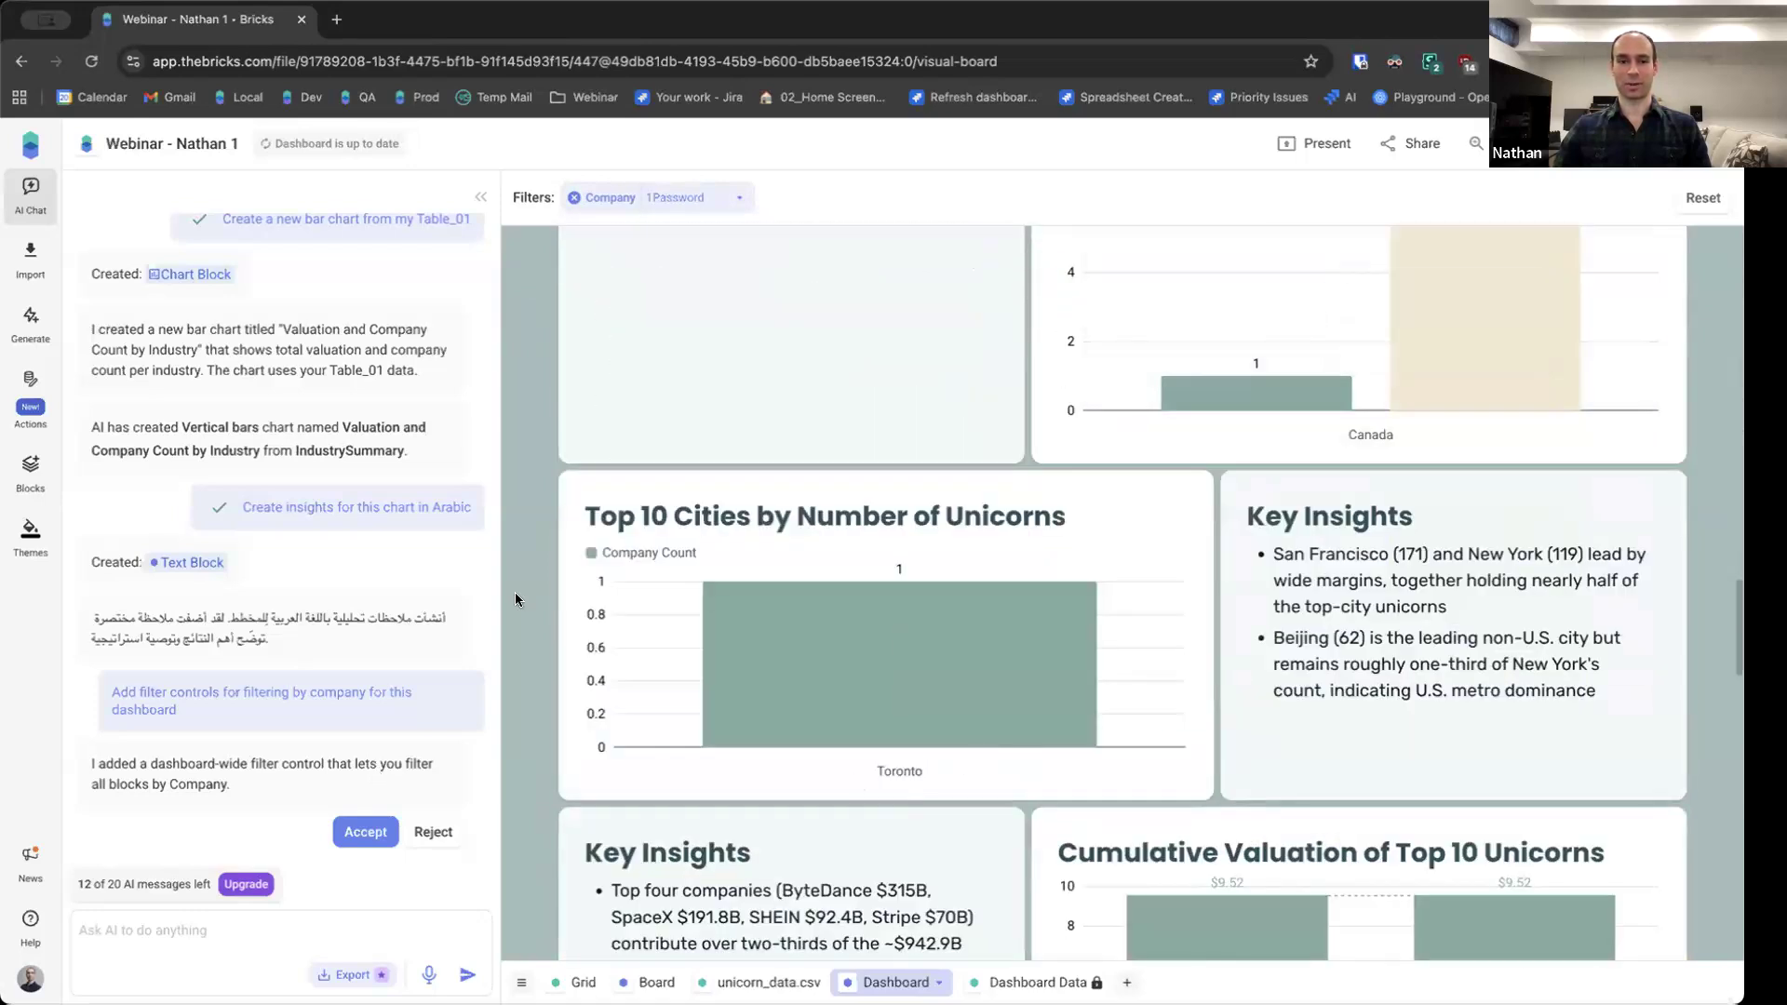
scroll(633, 522, up, 10)
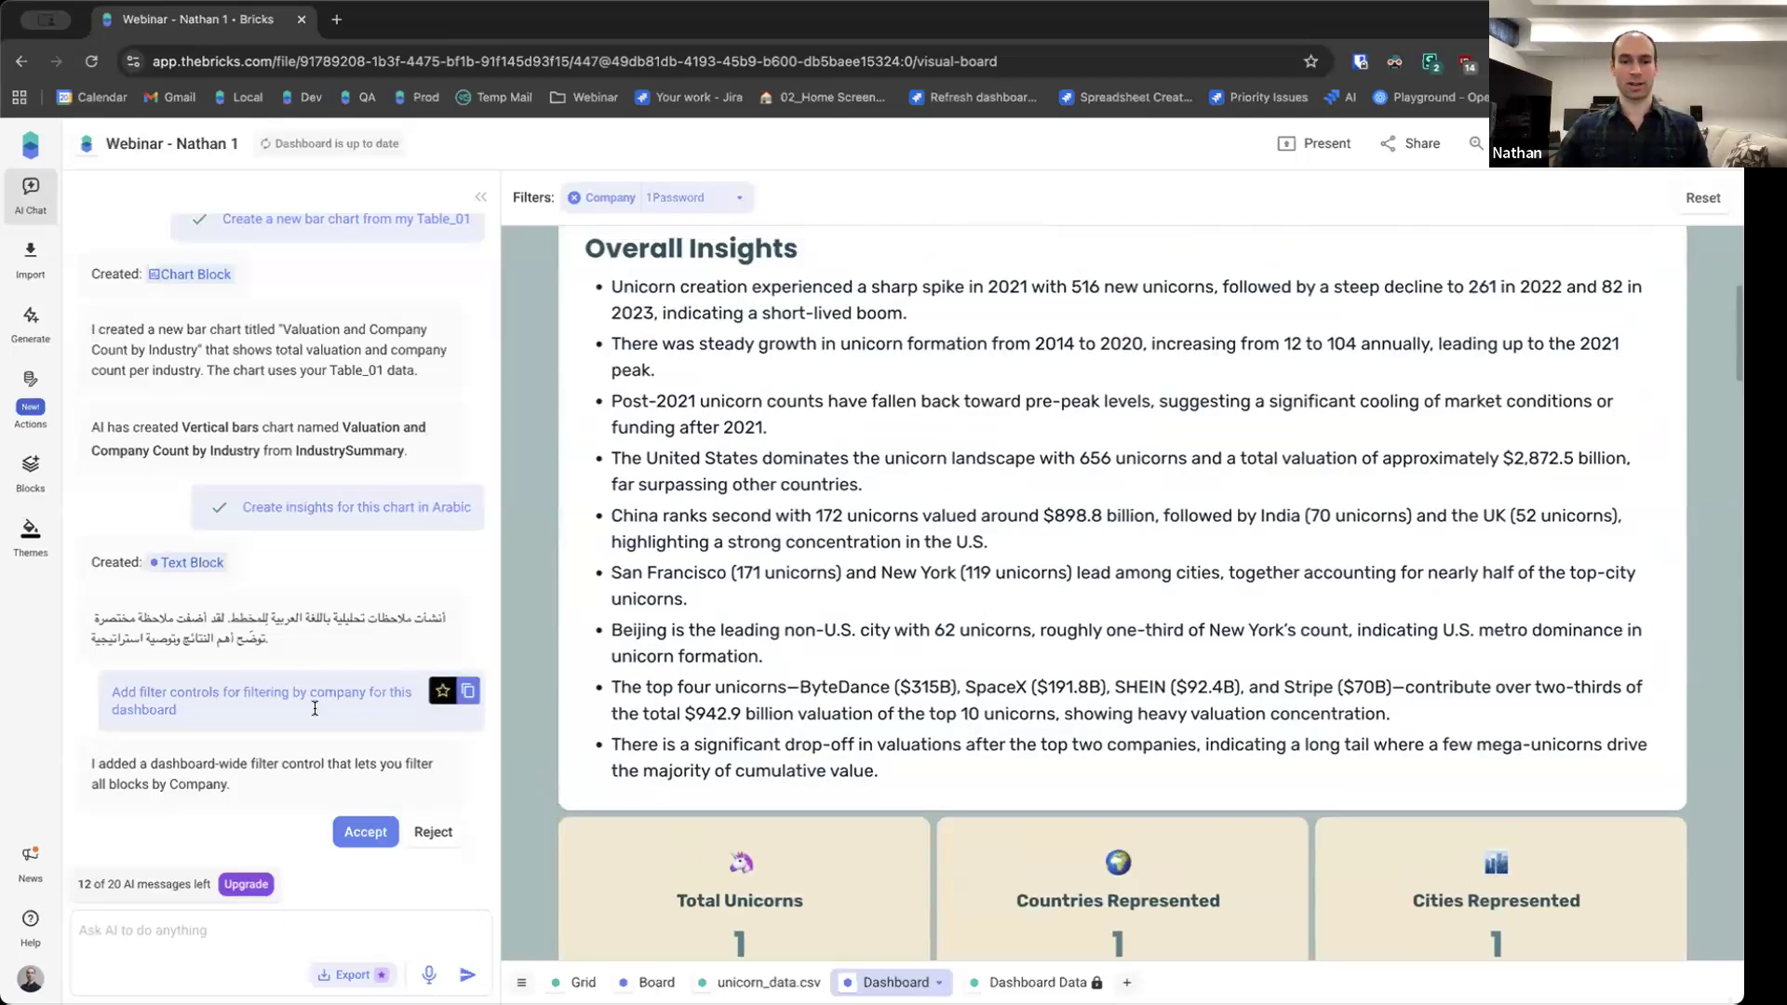
Reuse the earlier company filter prompt as "Add filter controls for filtering by country for this dashboard" and send it to the AI
click(456, 692)
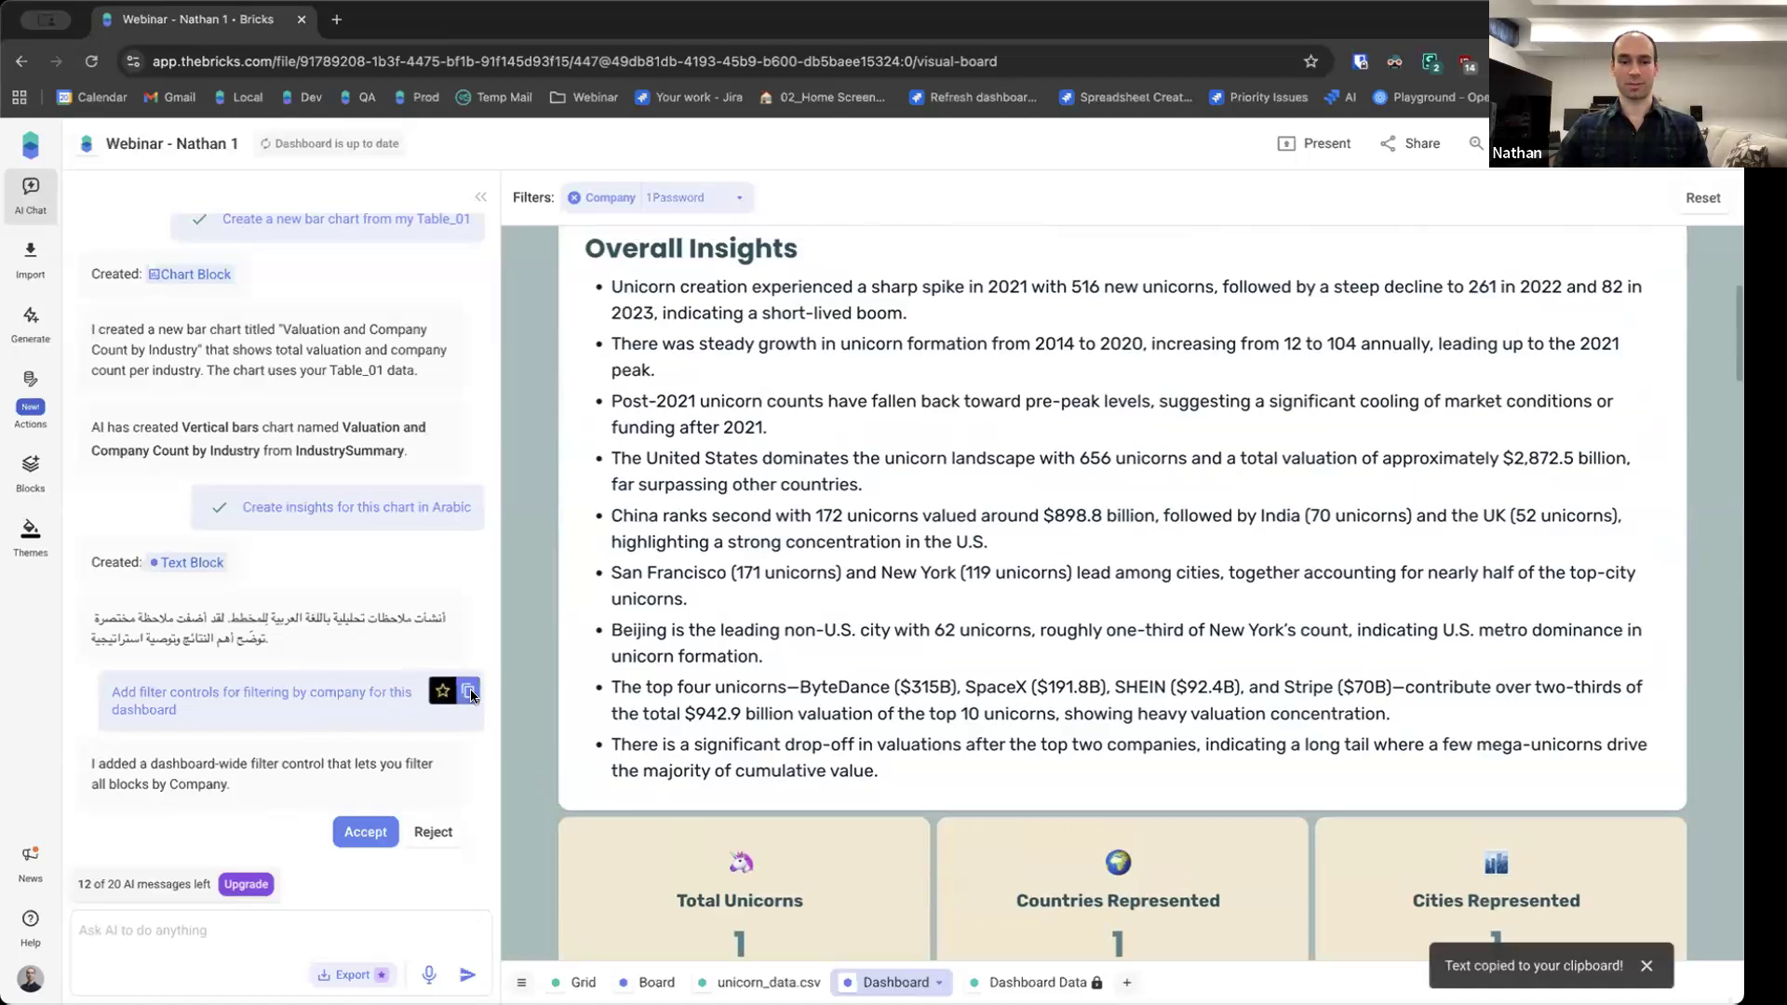
click(346, 931)
key(ctrl+v)
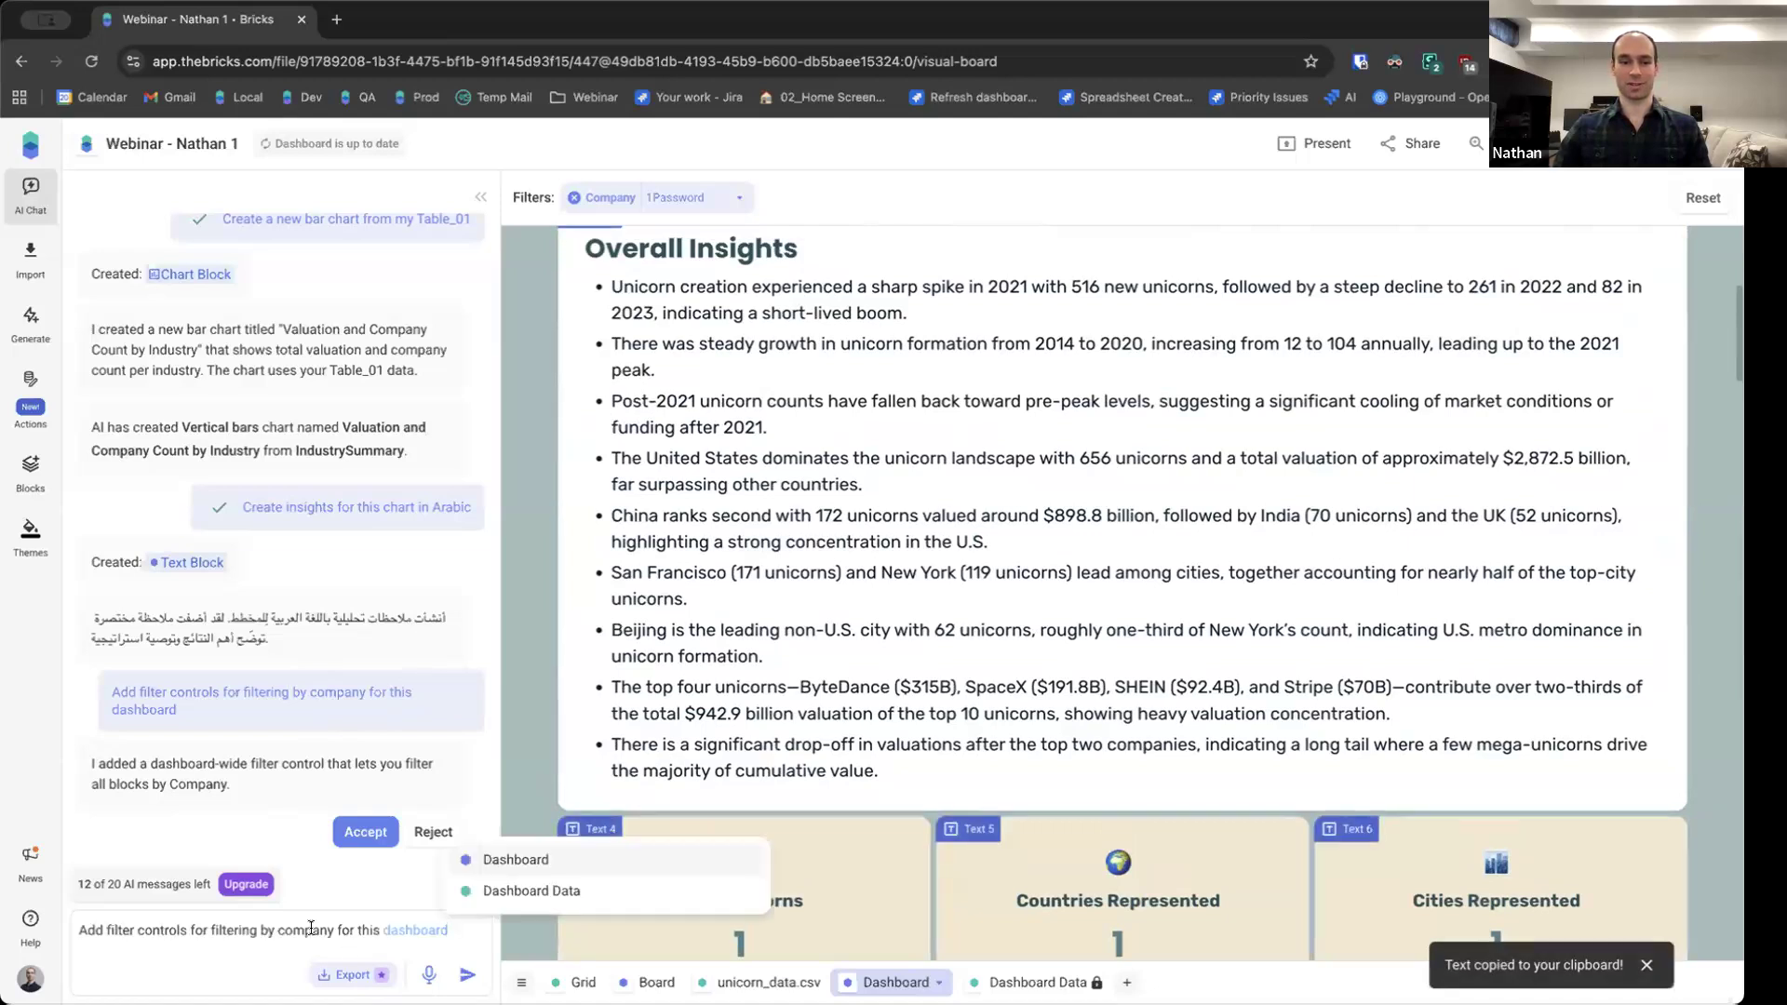
double_click(305, 931)
text(countr)
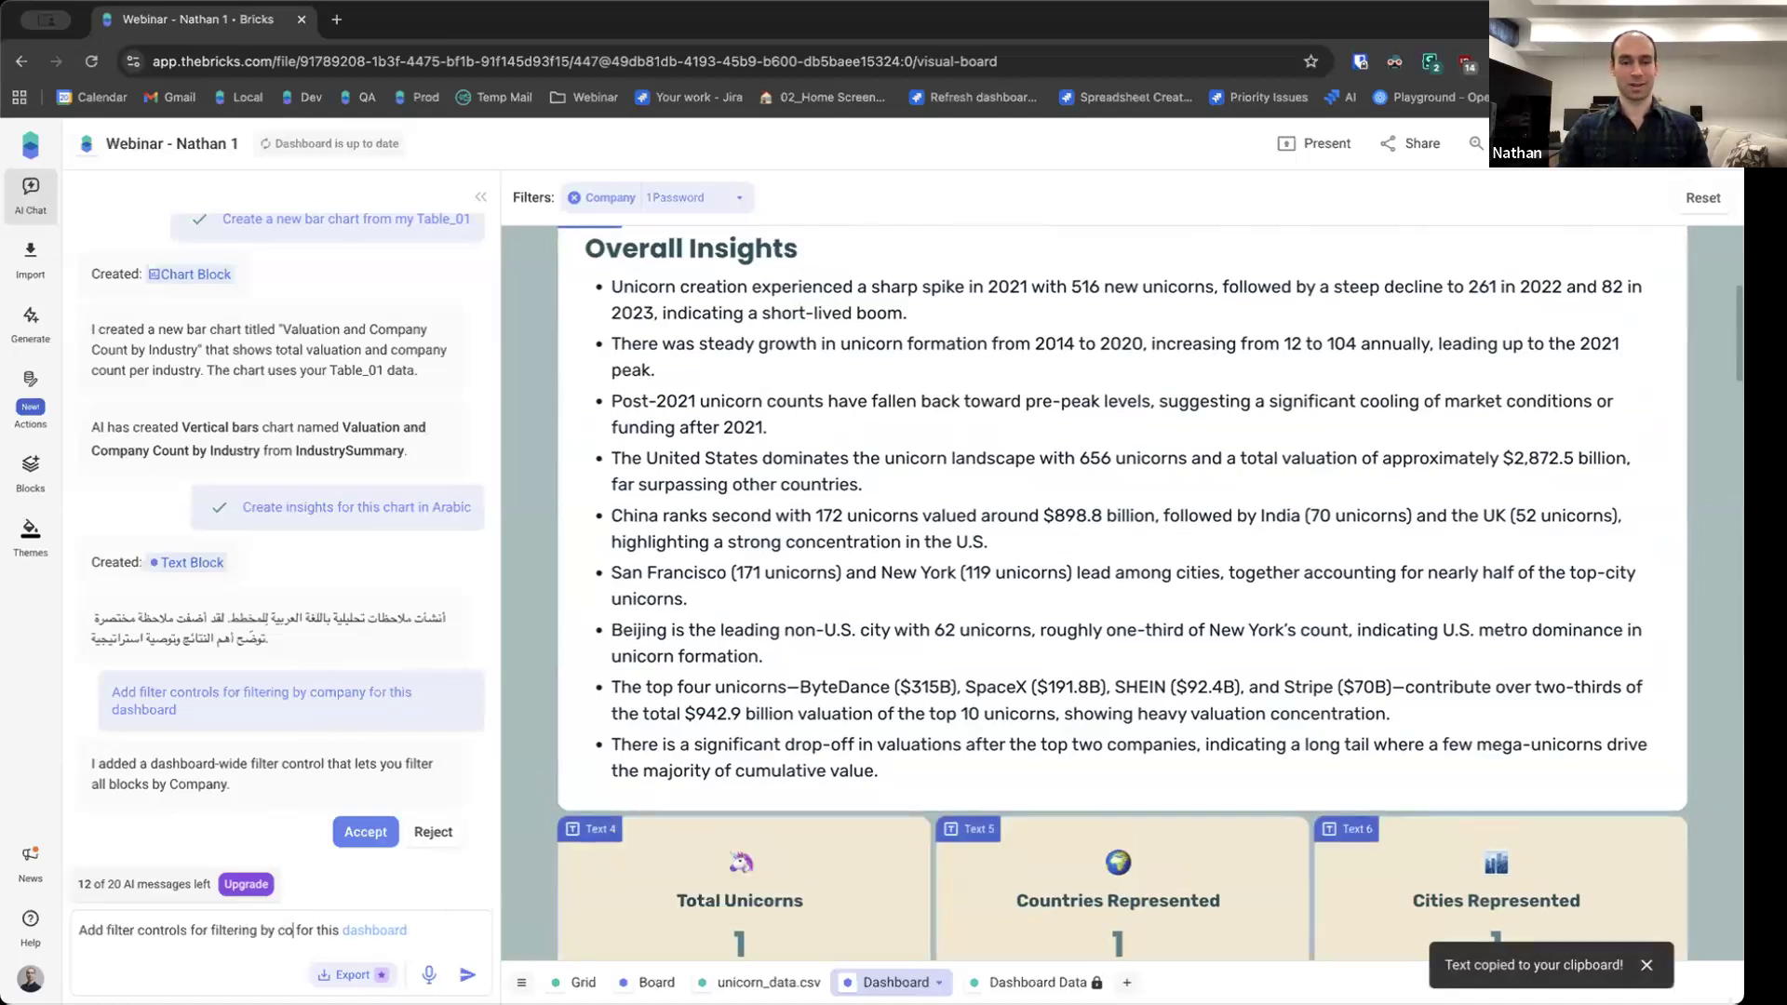
text(y)
key(Return)
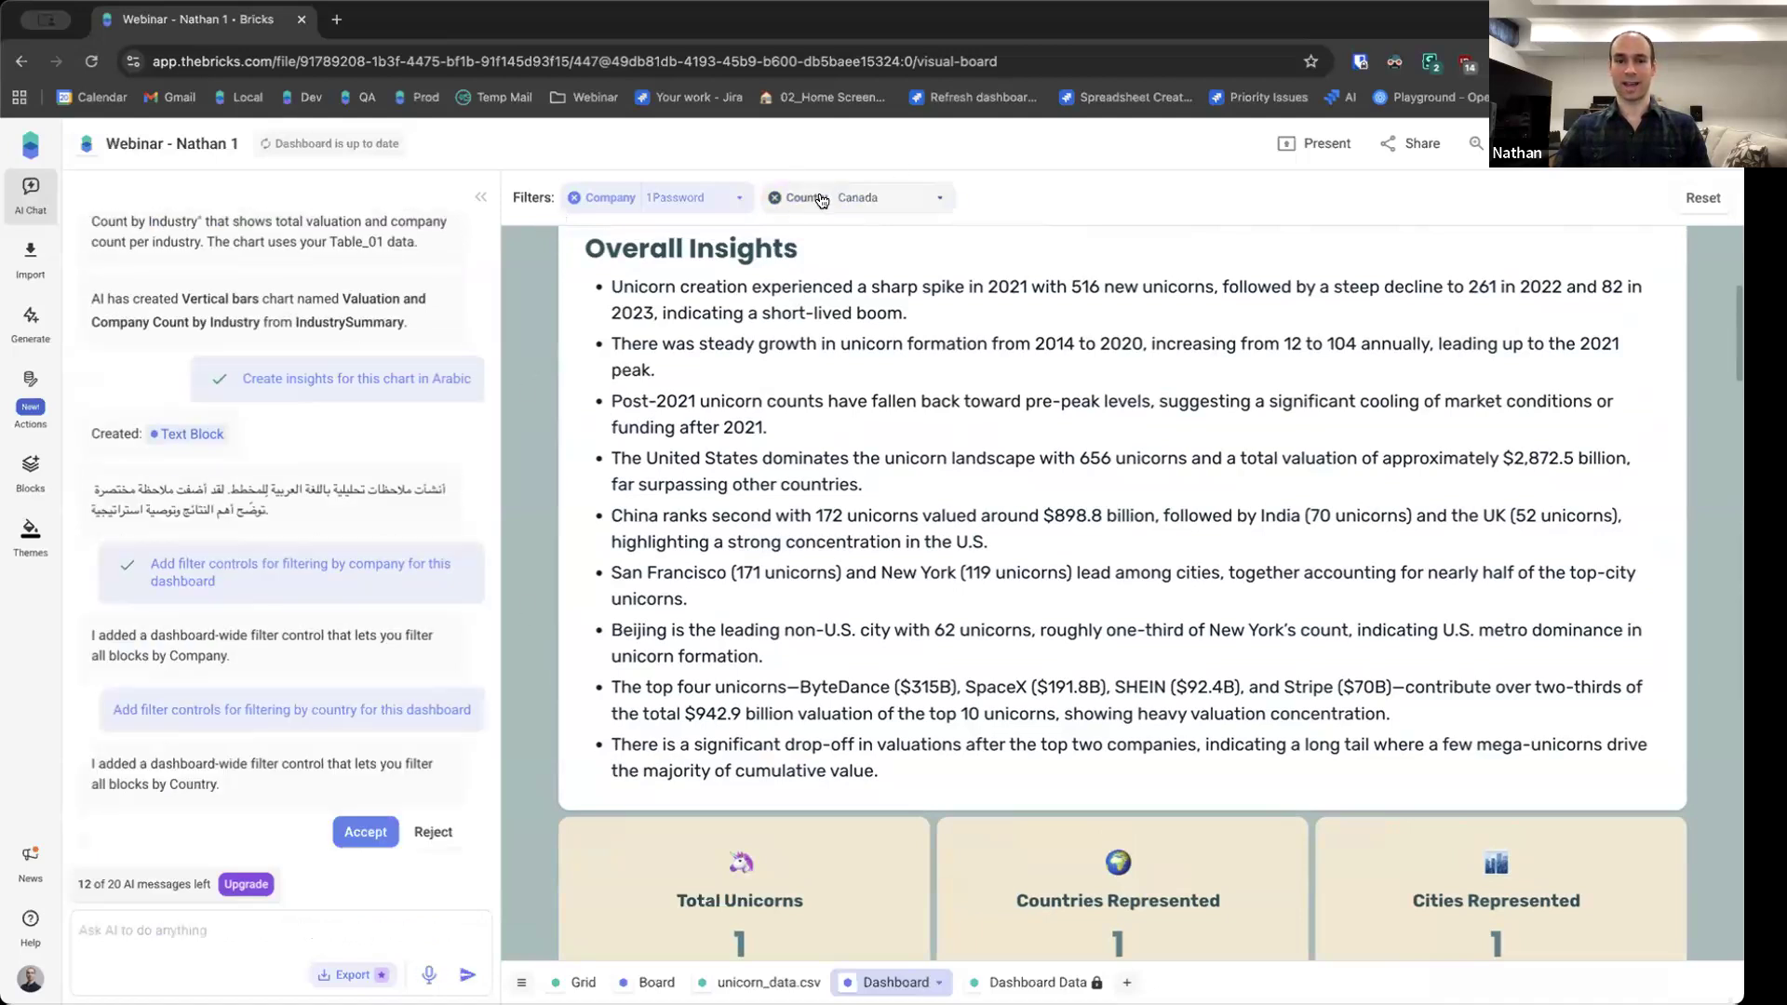
Check the countries offered for the selected company, and remove the Company filter from the dashboard
click(935, 203)
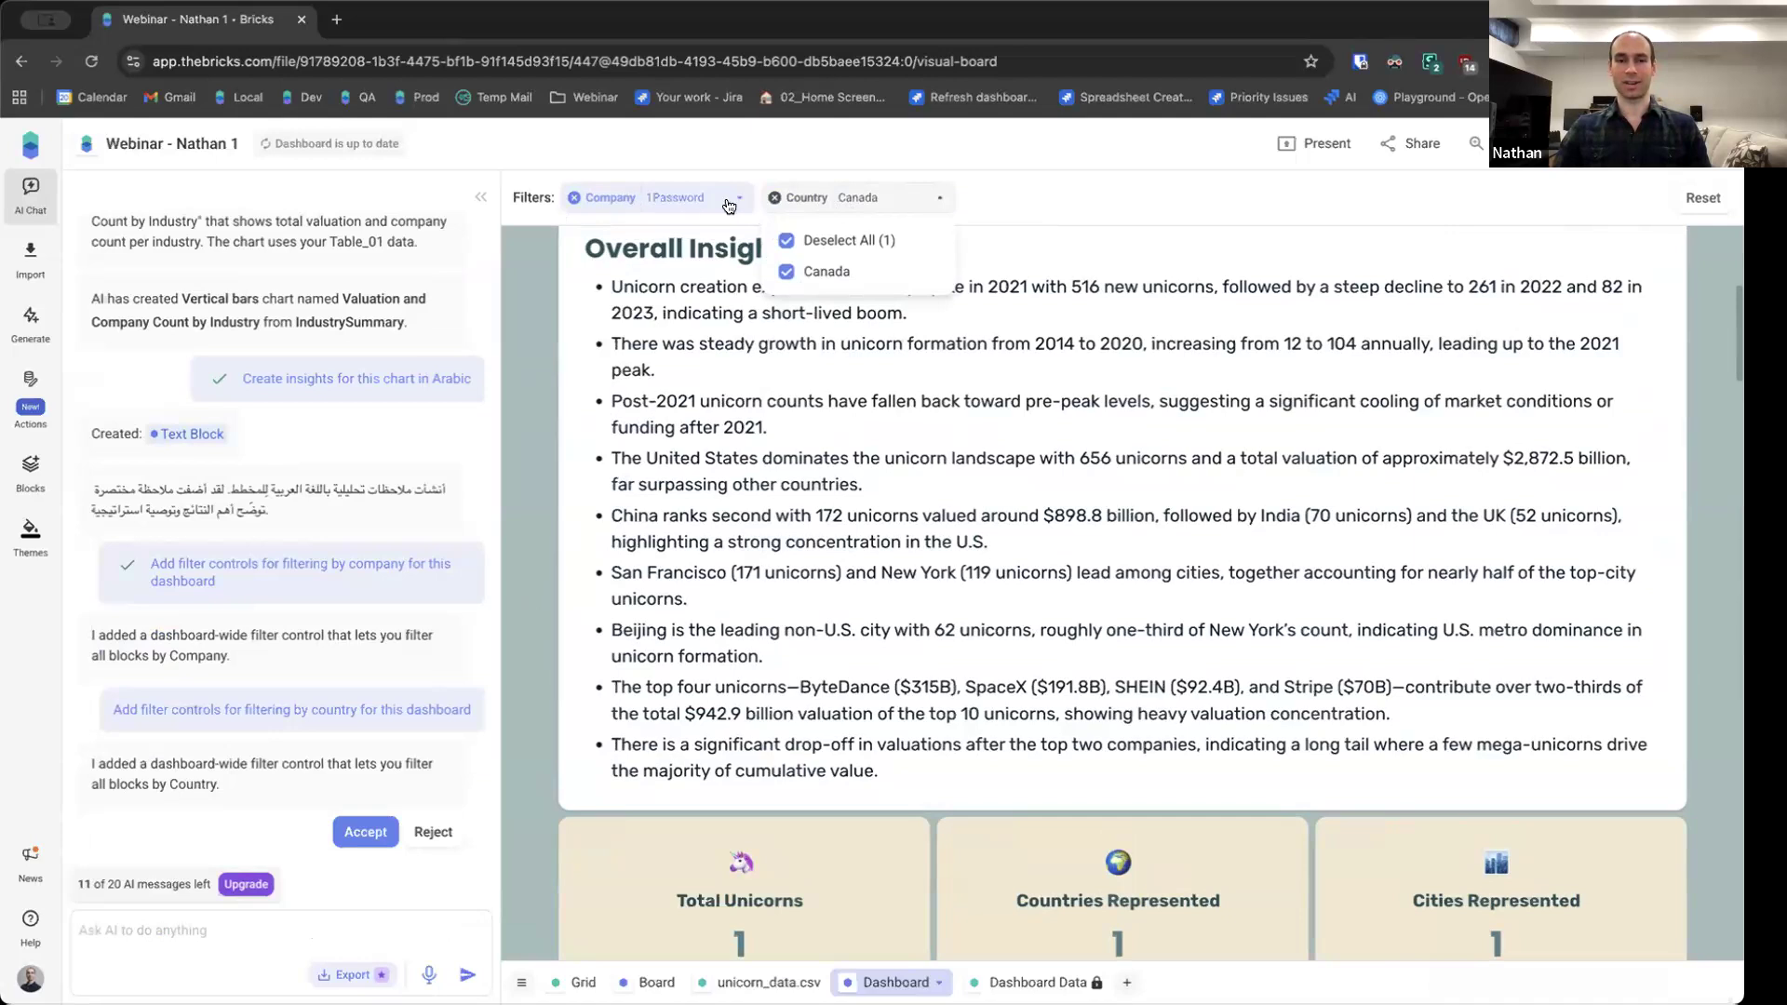
click(573, 198)
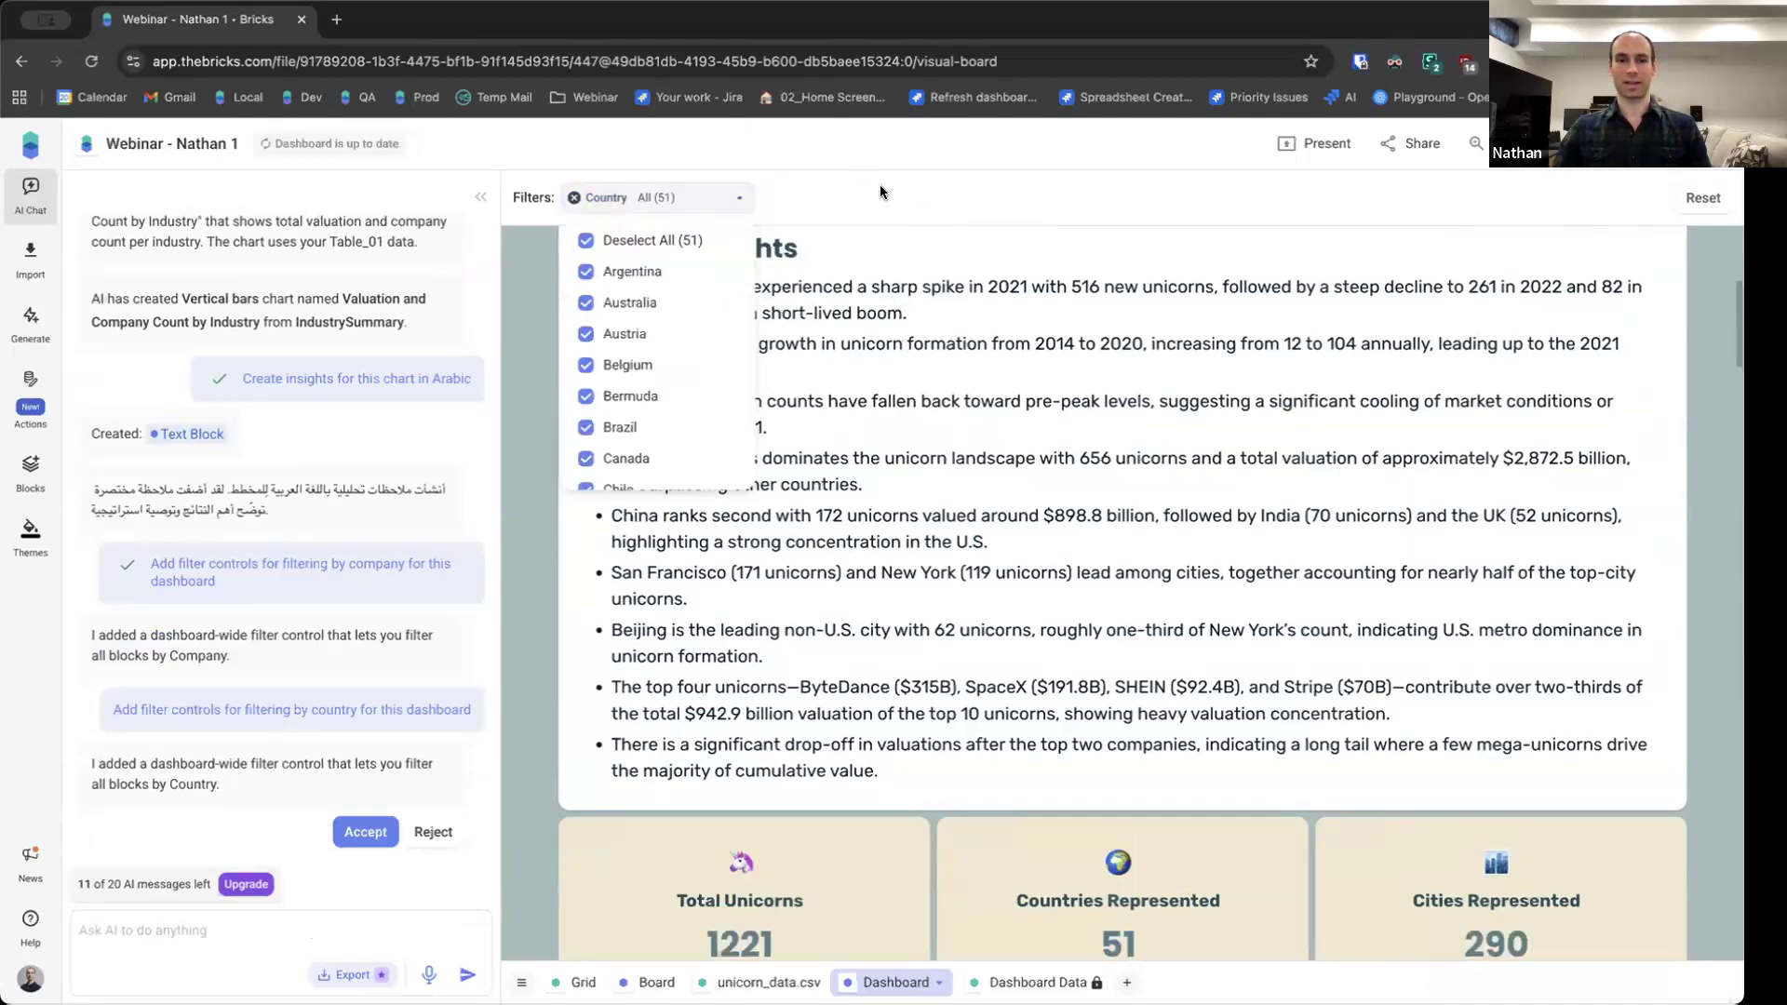
click(845, 192)
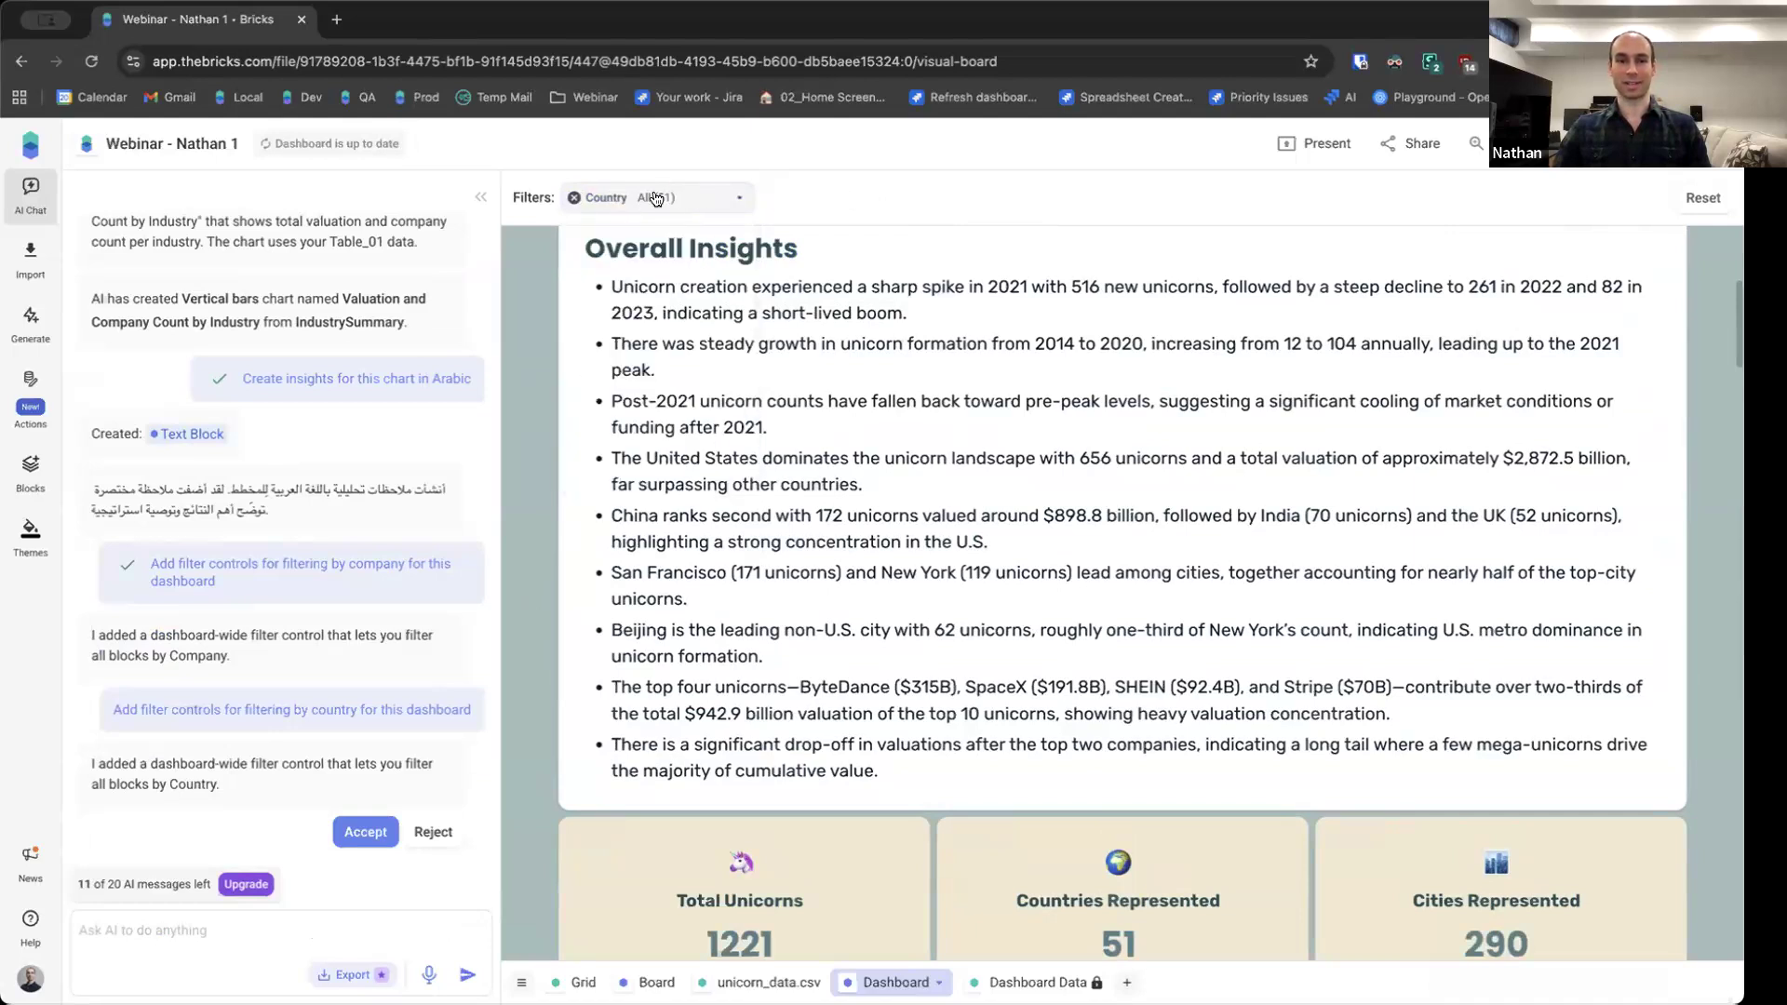
Clear all countries in the dashboard's Country filter and select only Philippines
click(623, 199)
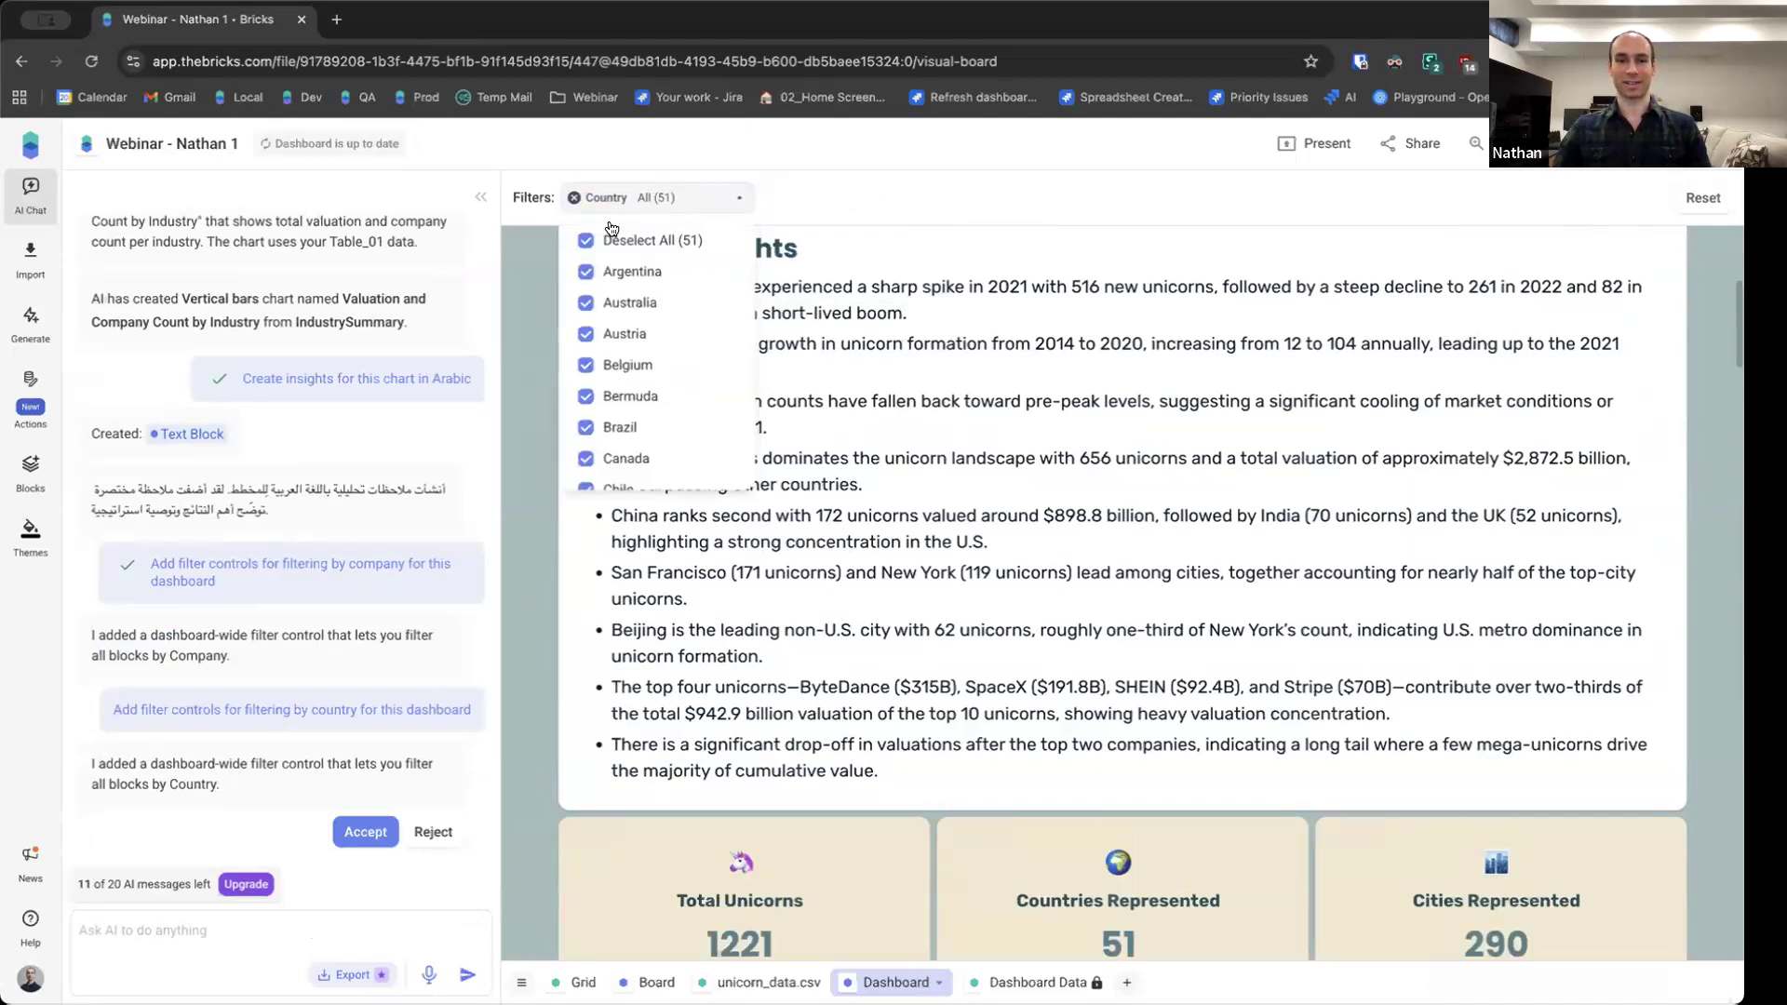
click(588, 244)
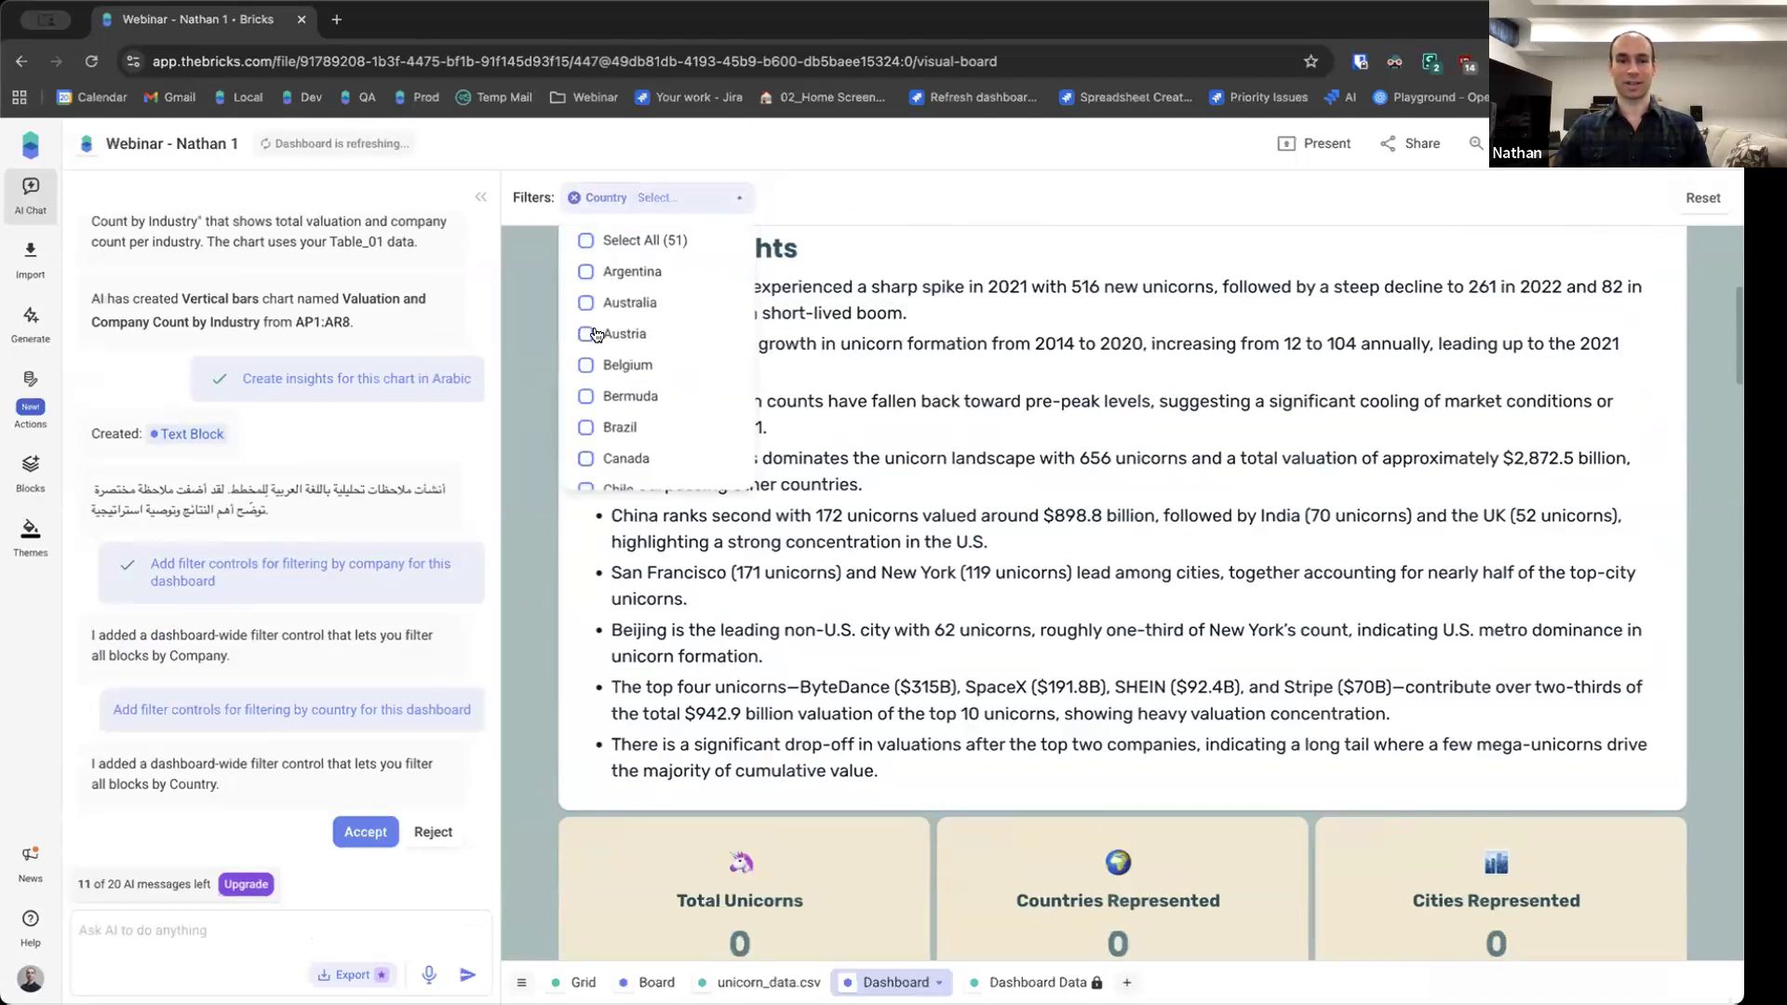
scroll(596, 334, down, 1)
scroll(597, 334, down, 7)
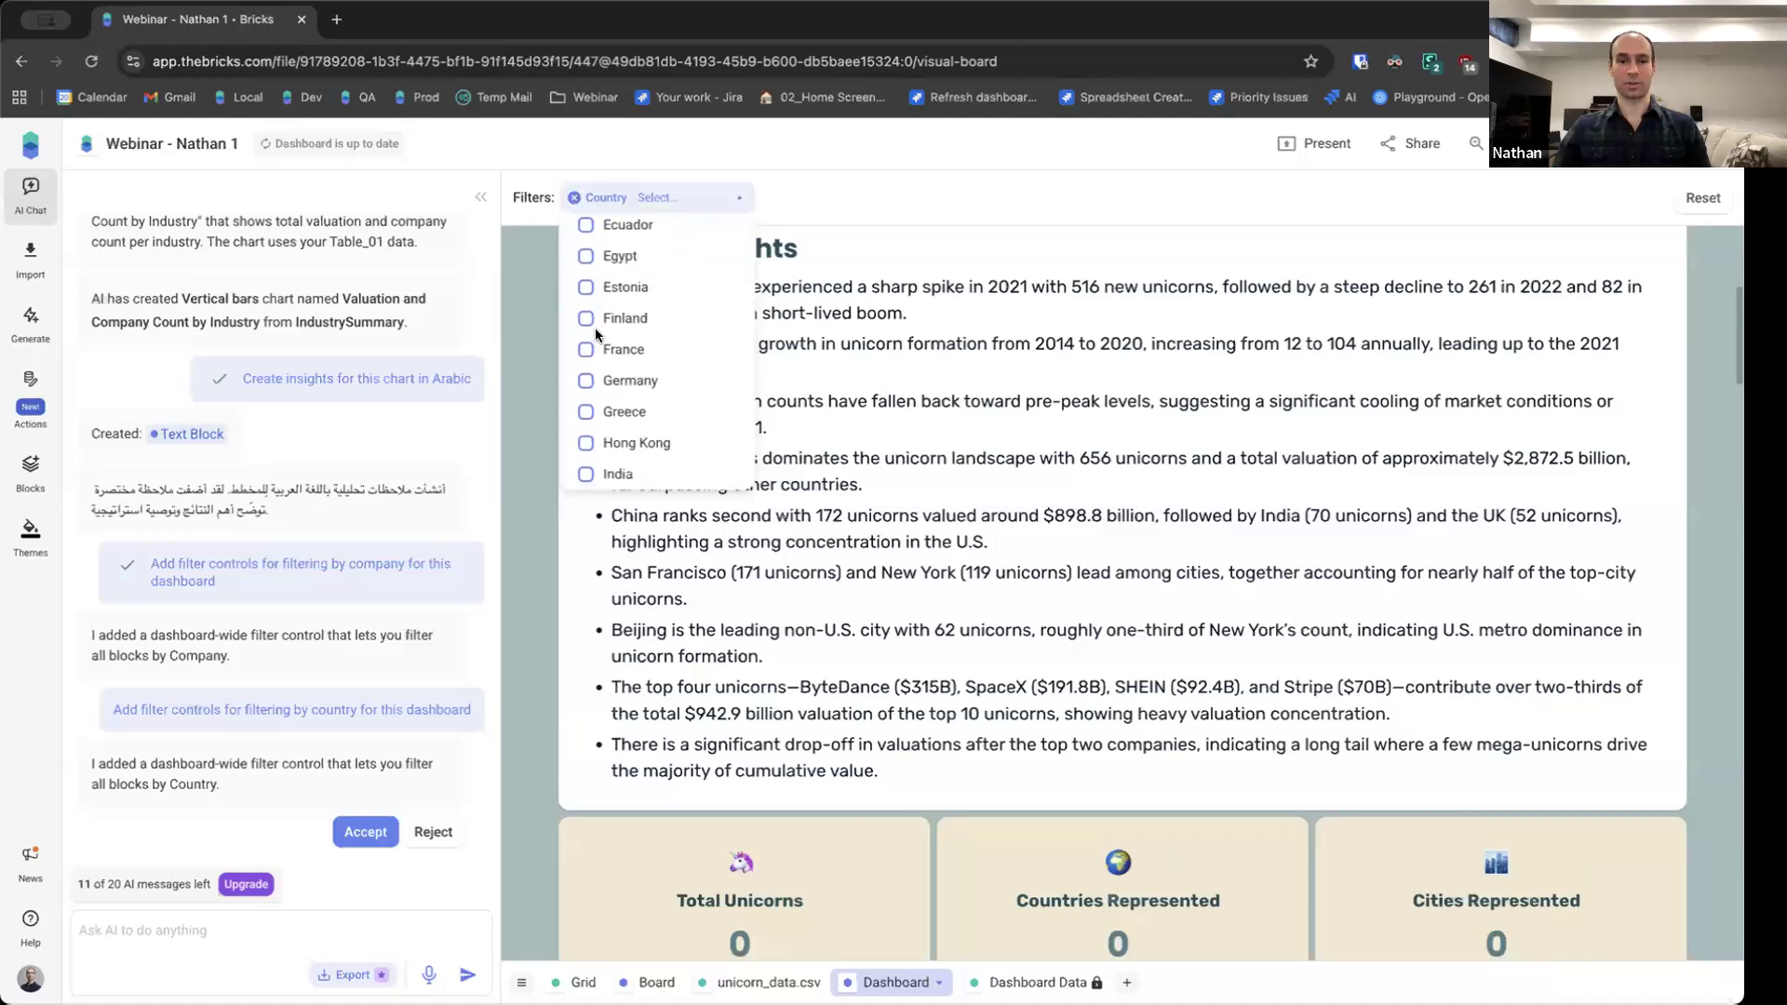
scroll(597, 334, down, 5)
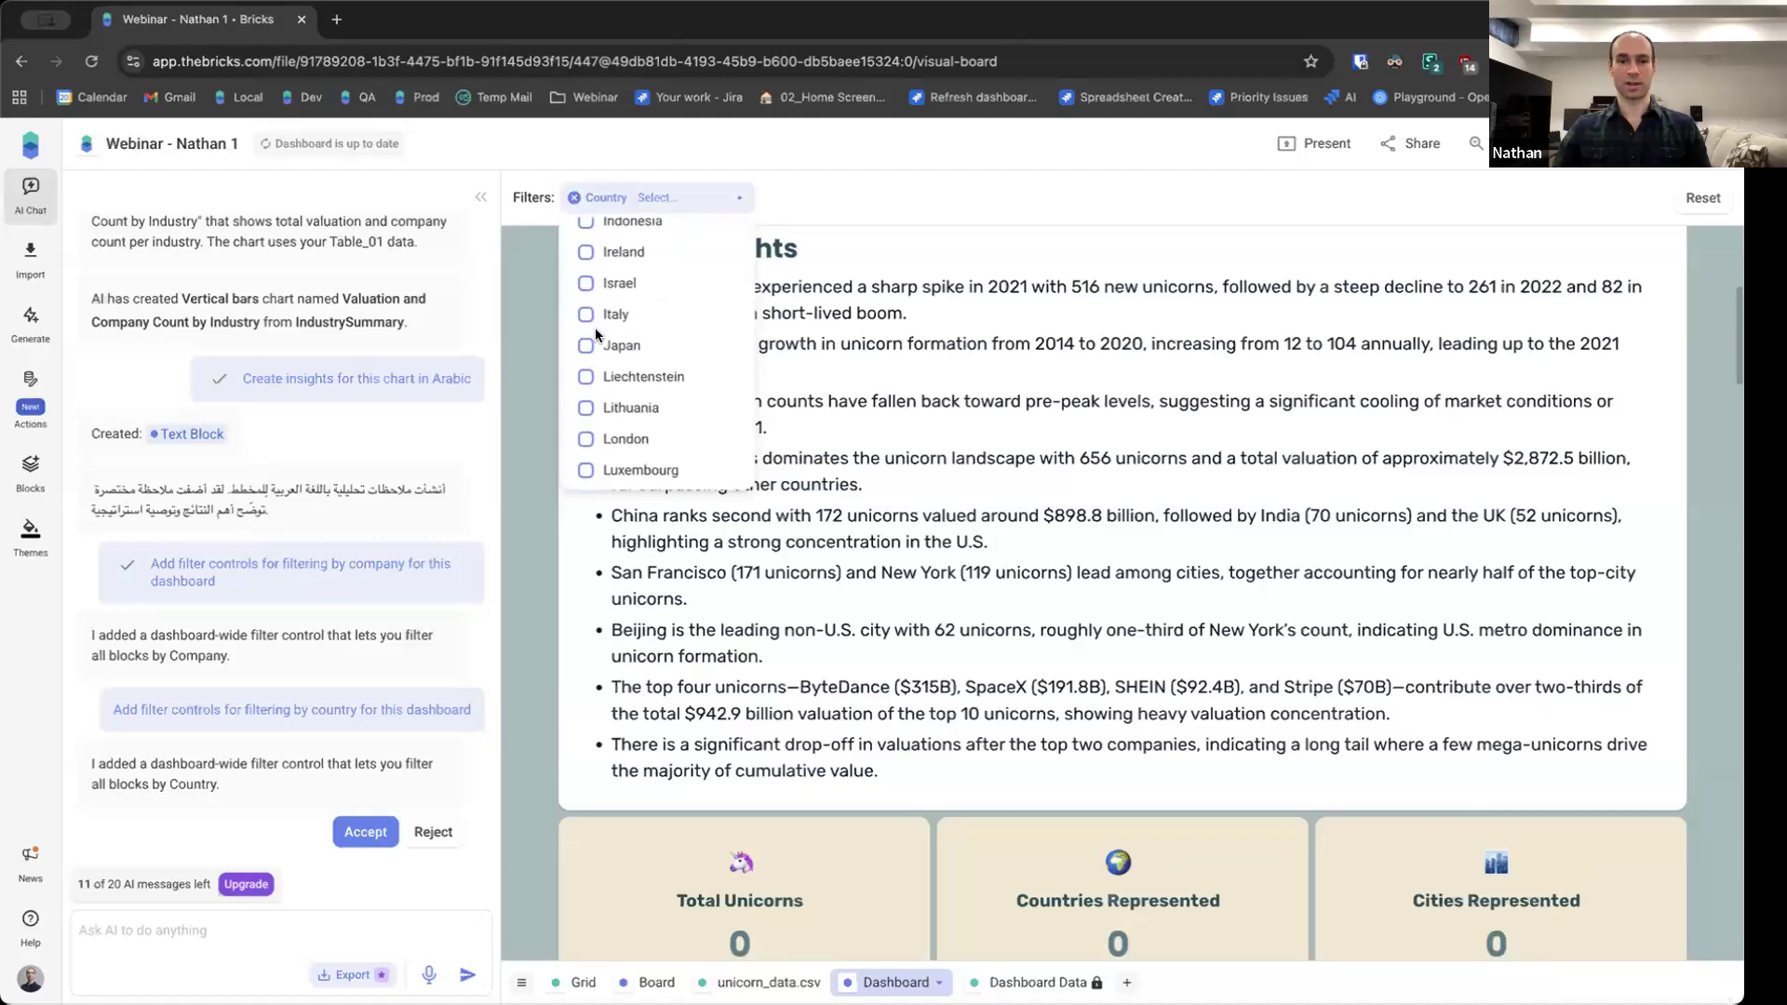
scroll(602, 387, down, 1)
click(600, 431)
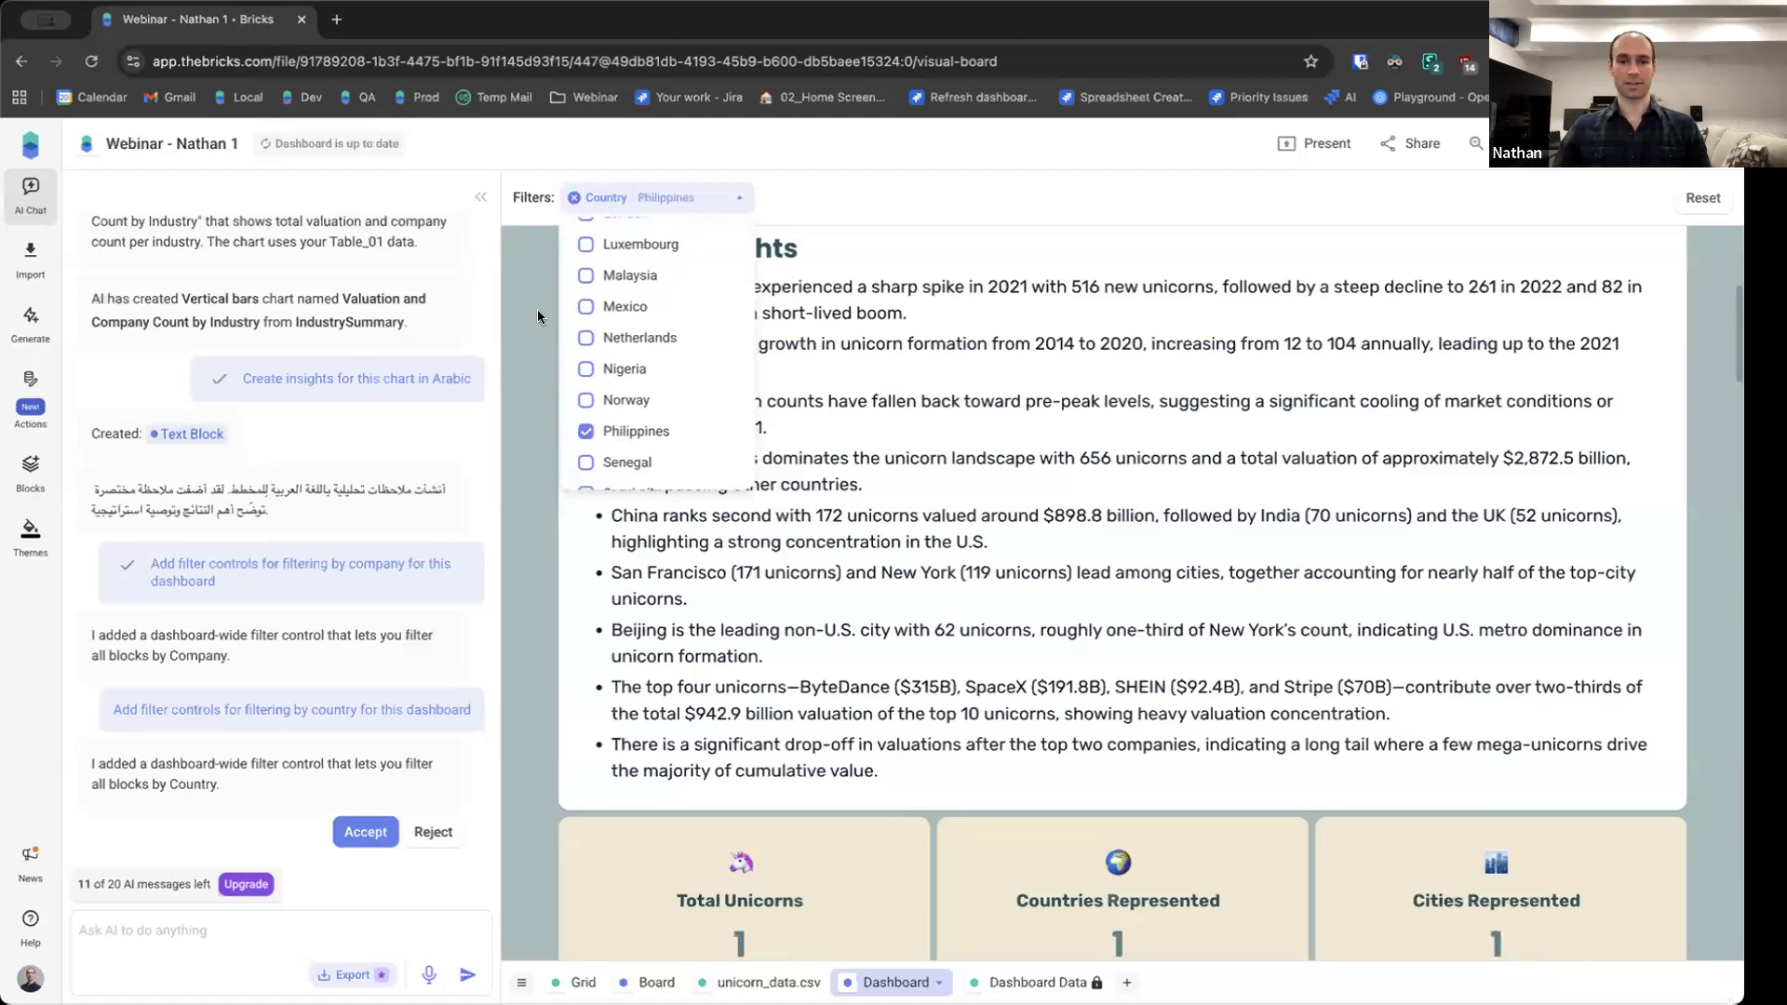
scroll(538, 309, up, 5)
scroll(545, 331, down, 10)
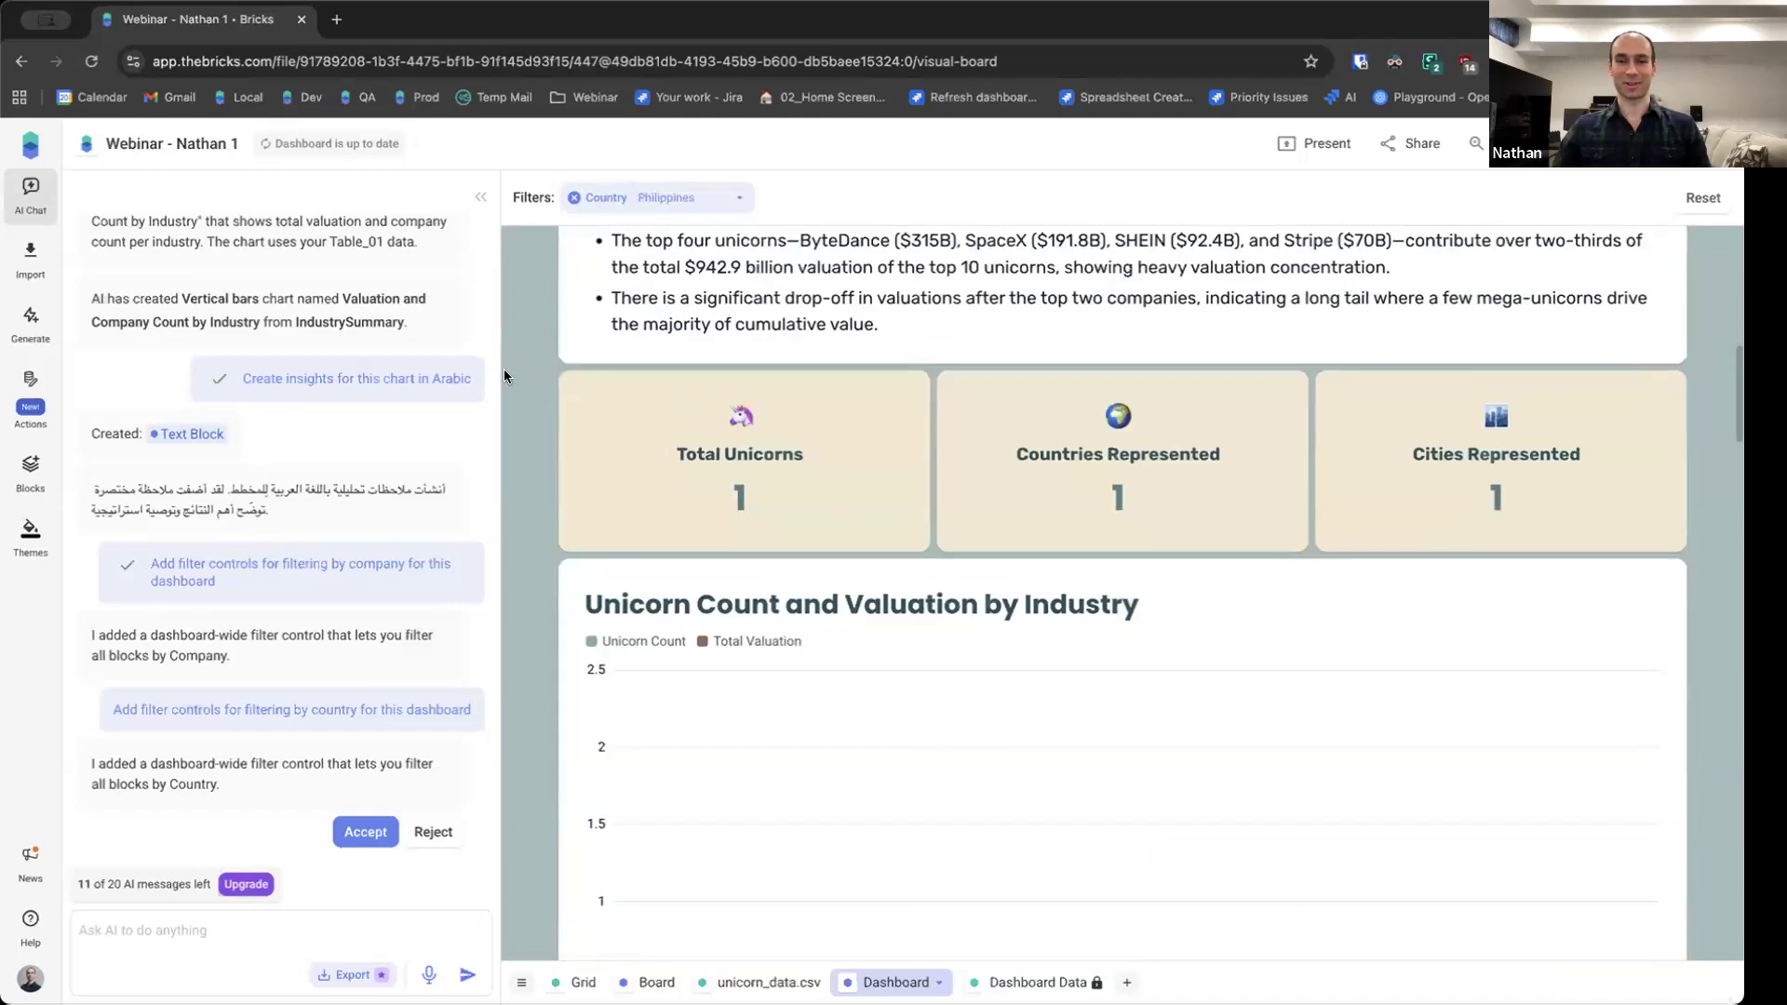
scroll(521, 379, up, 10)
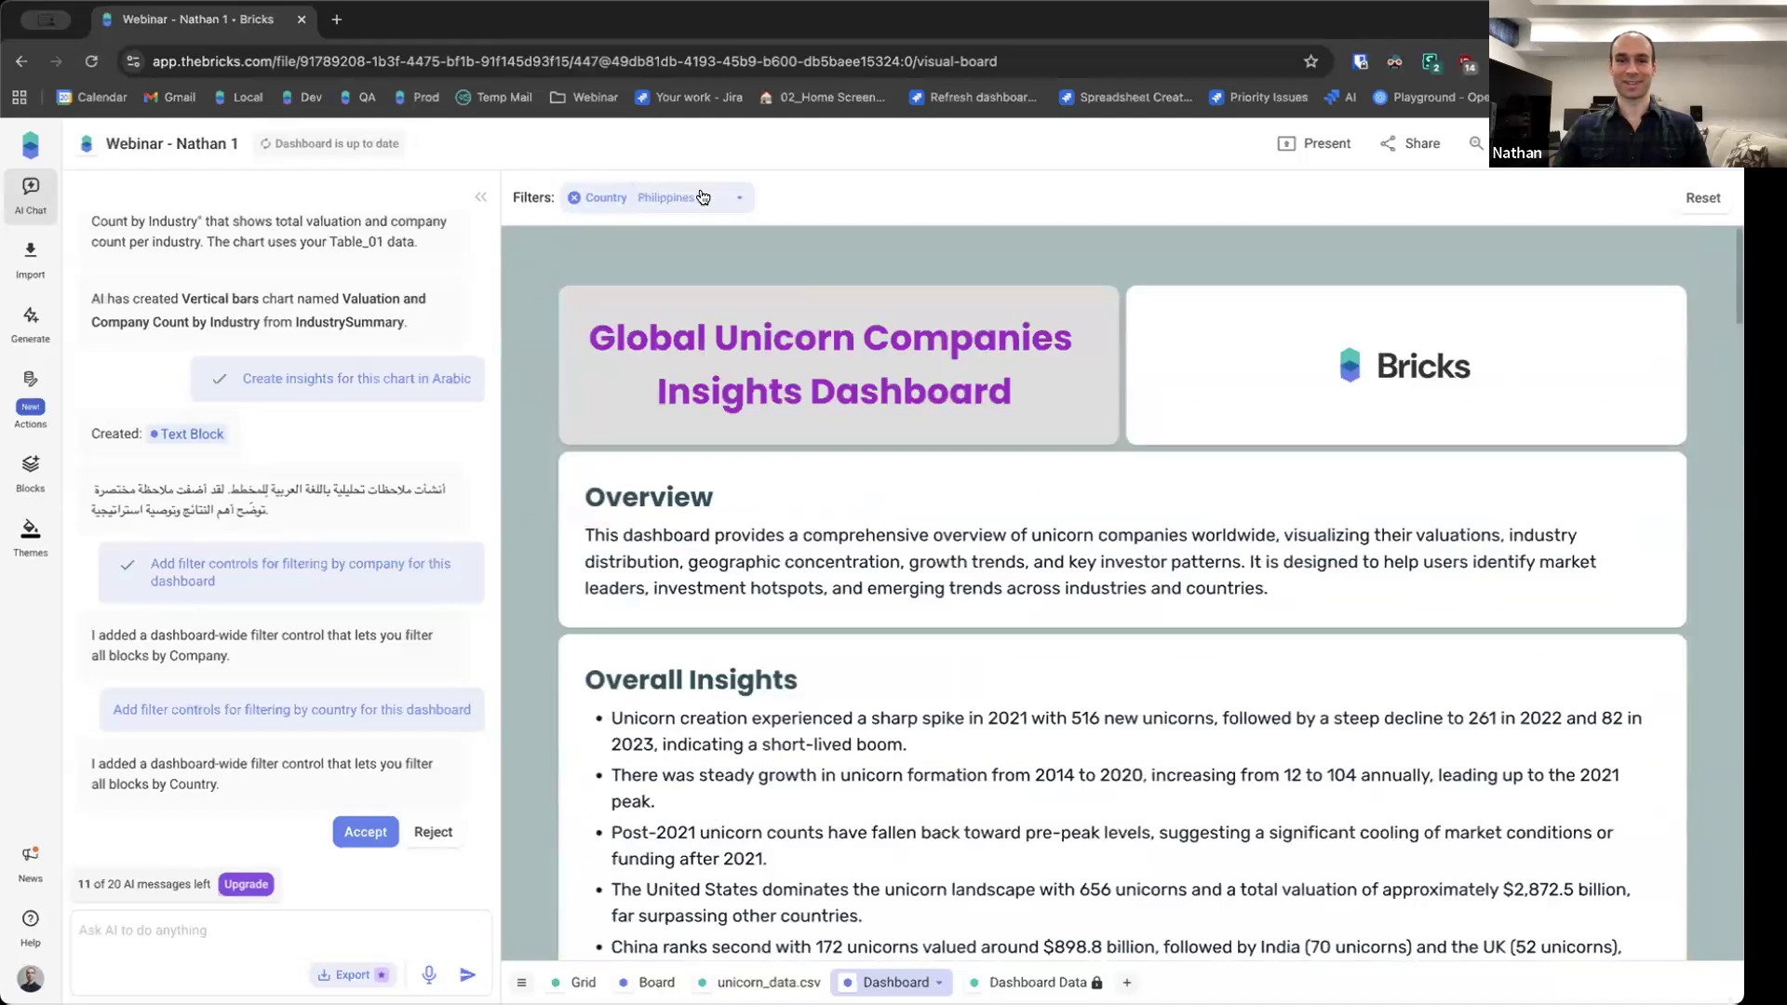
Add Argentina and Australia to the Country filter's selection
click(703, 197)
scroll(639, 425, down, 1)
scroll(638, 409, up, 1)
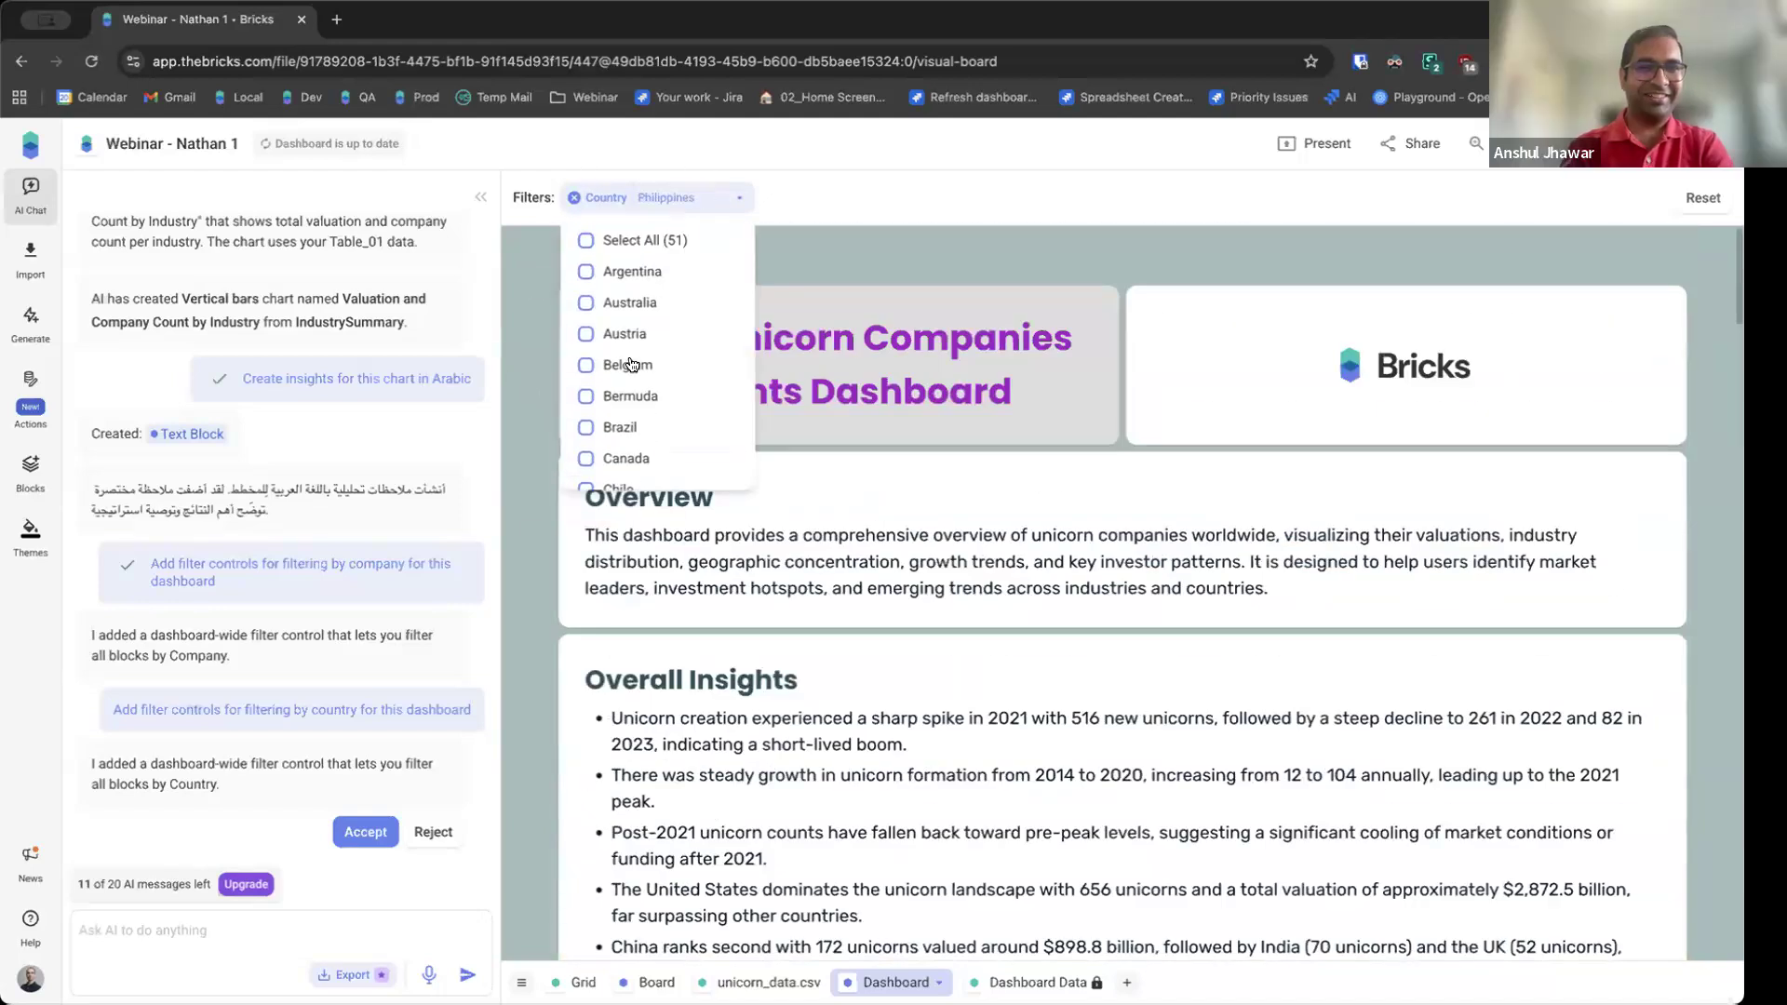
click(584, 272)
click(586, 304)
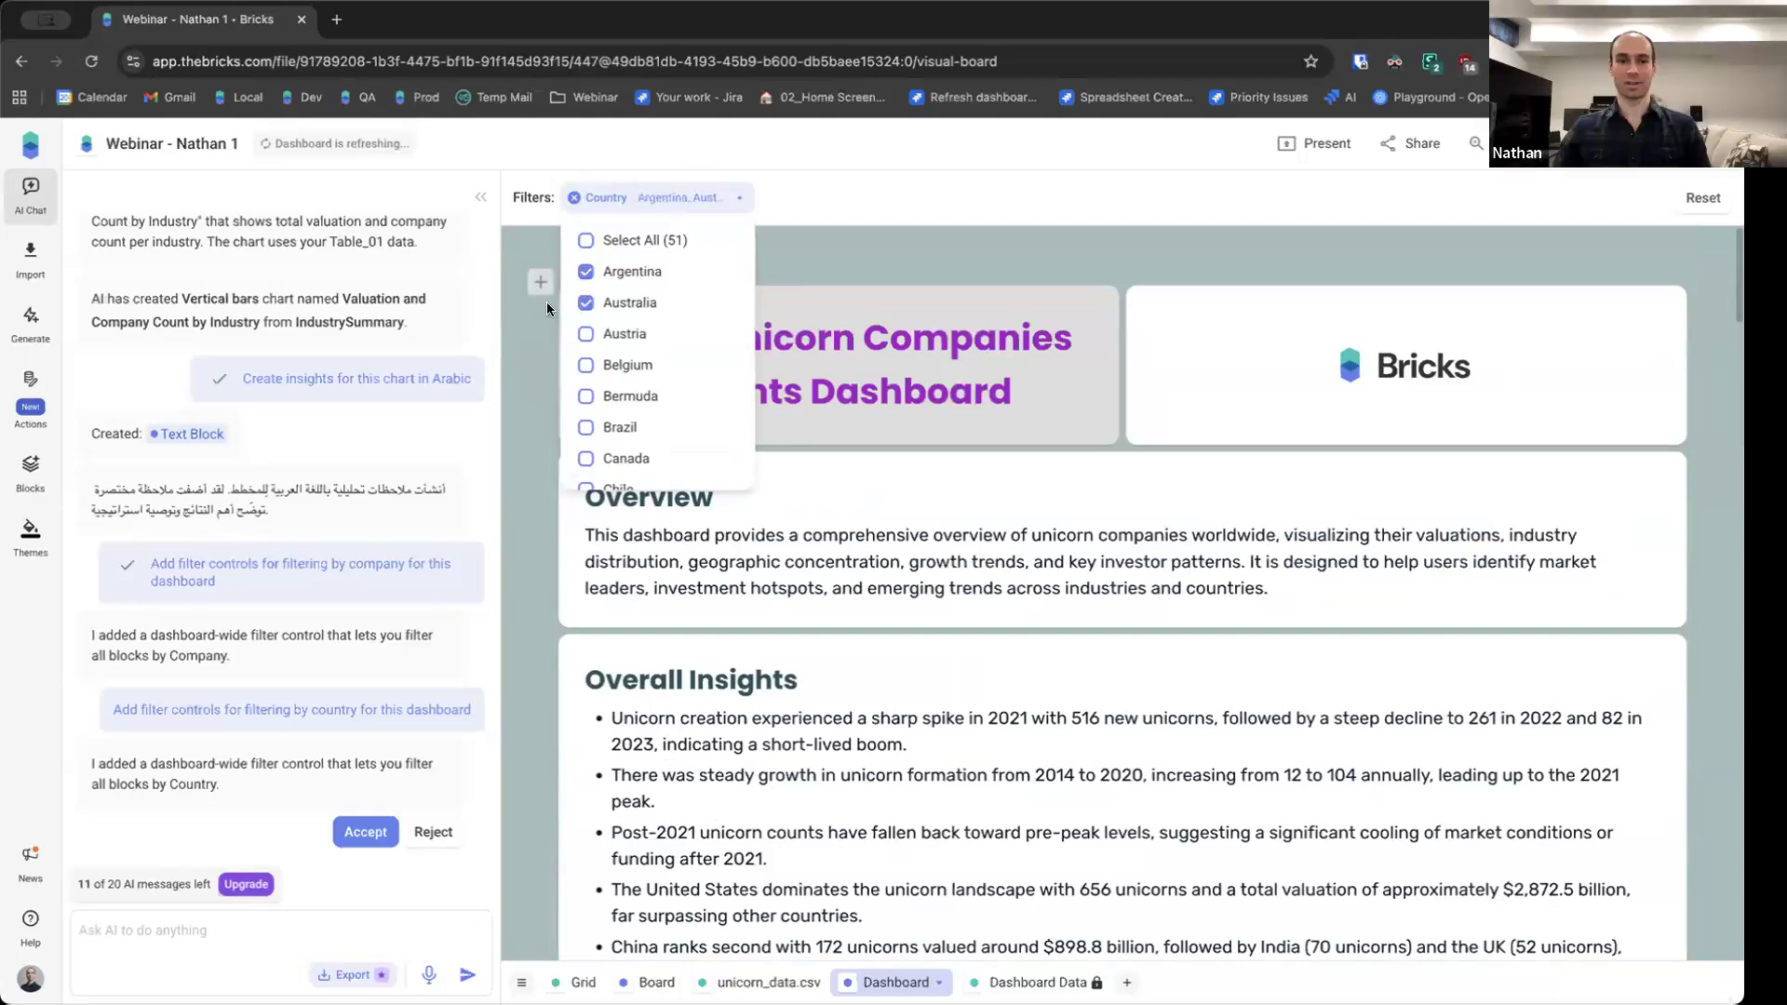
click(534, 331)
Examine how the summary cards and the industry, trend, country, city and cumulative valuation charts respond to the country filter
scroll(538, 390, down, 8)
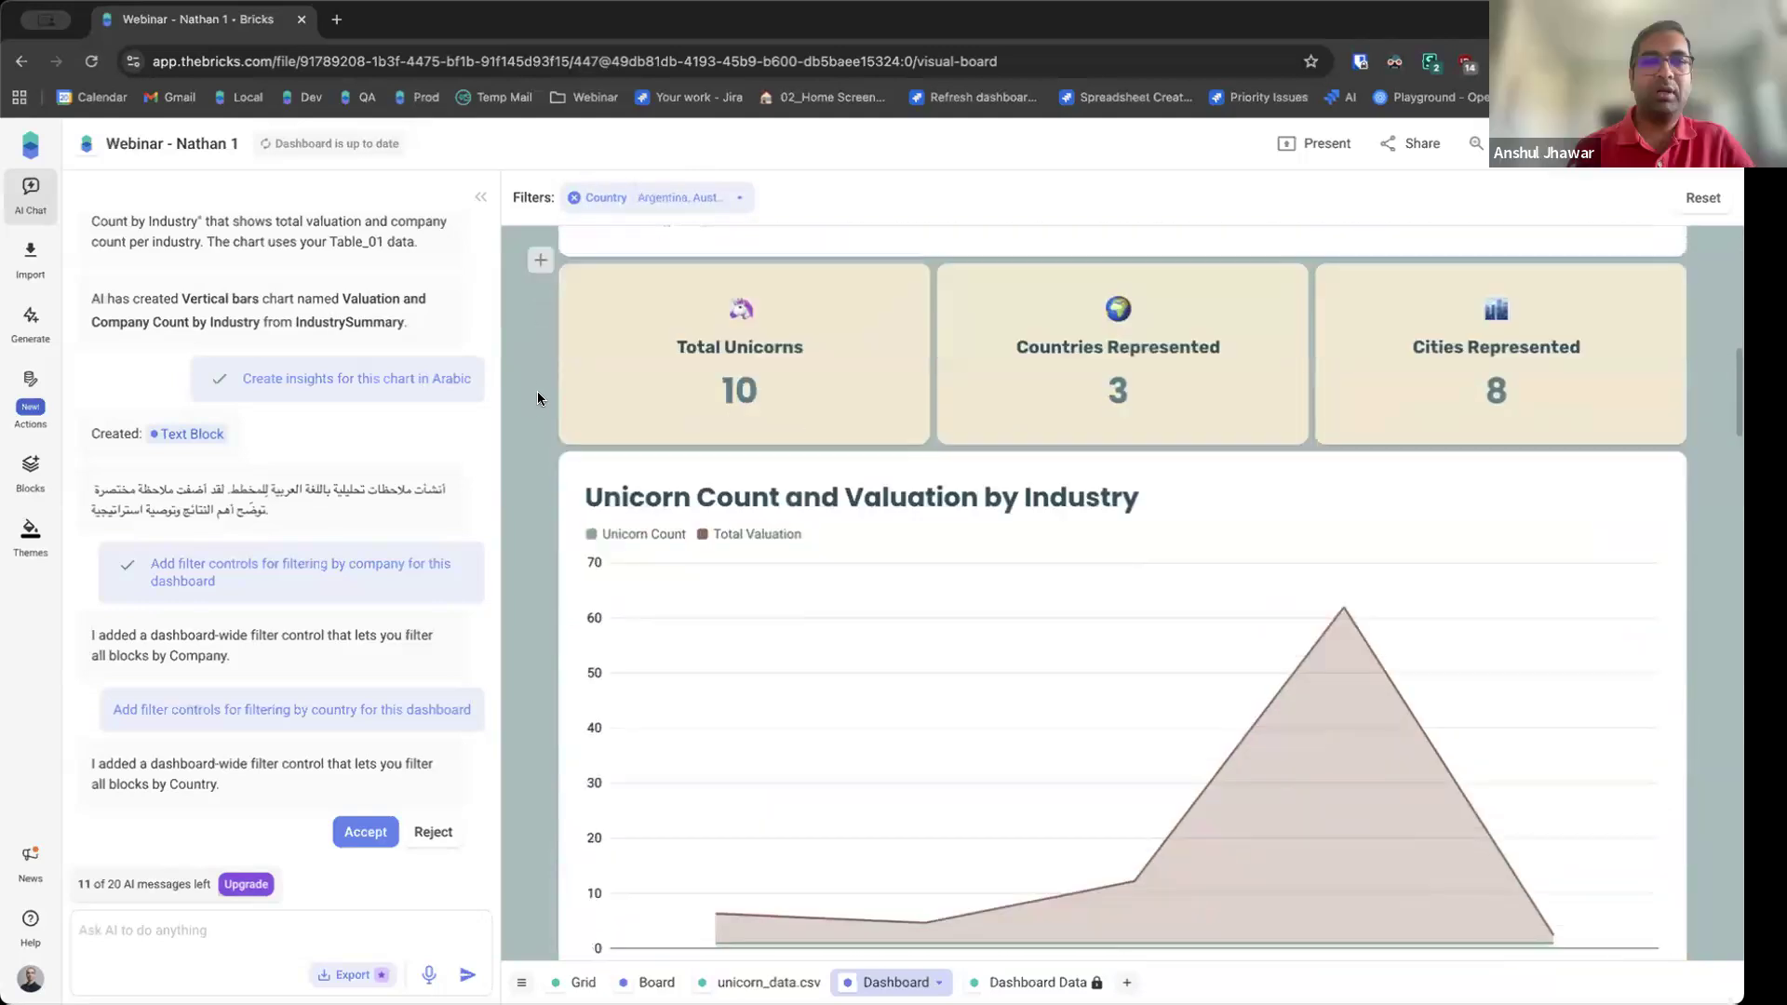
mouse_move(538, 398)
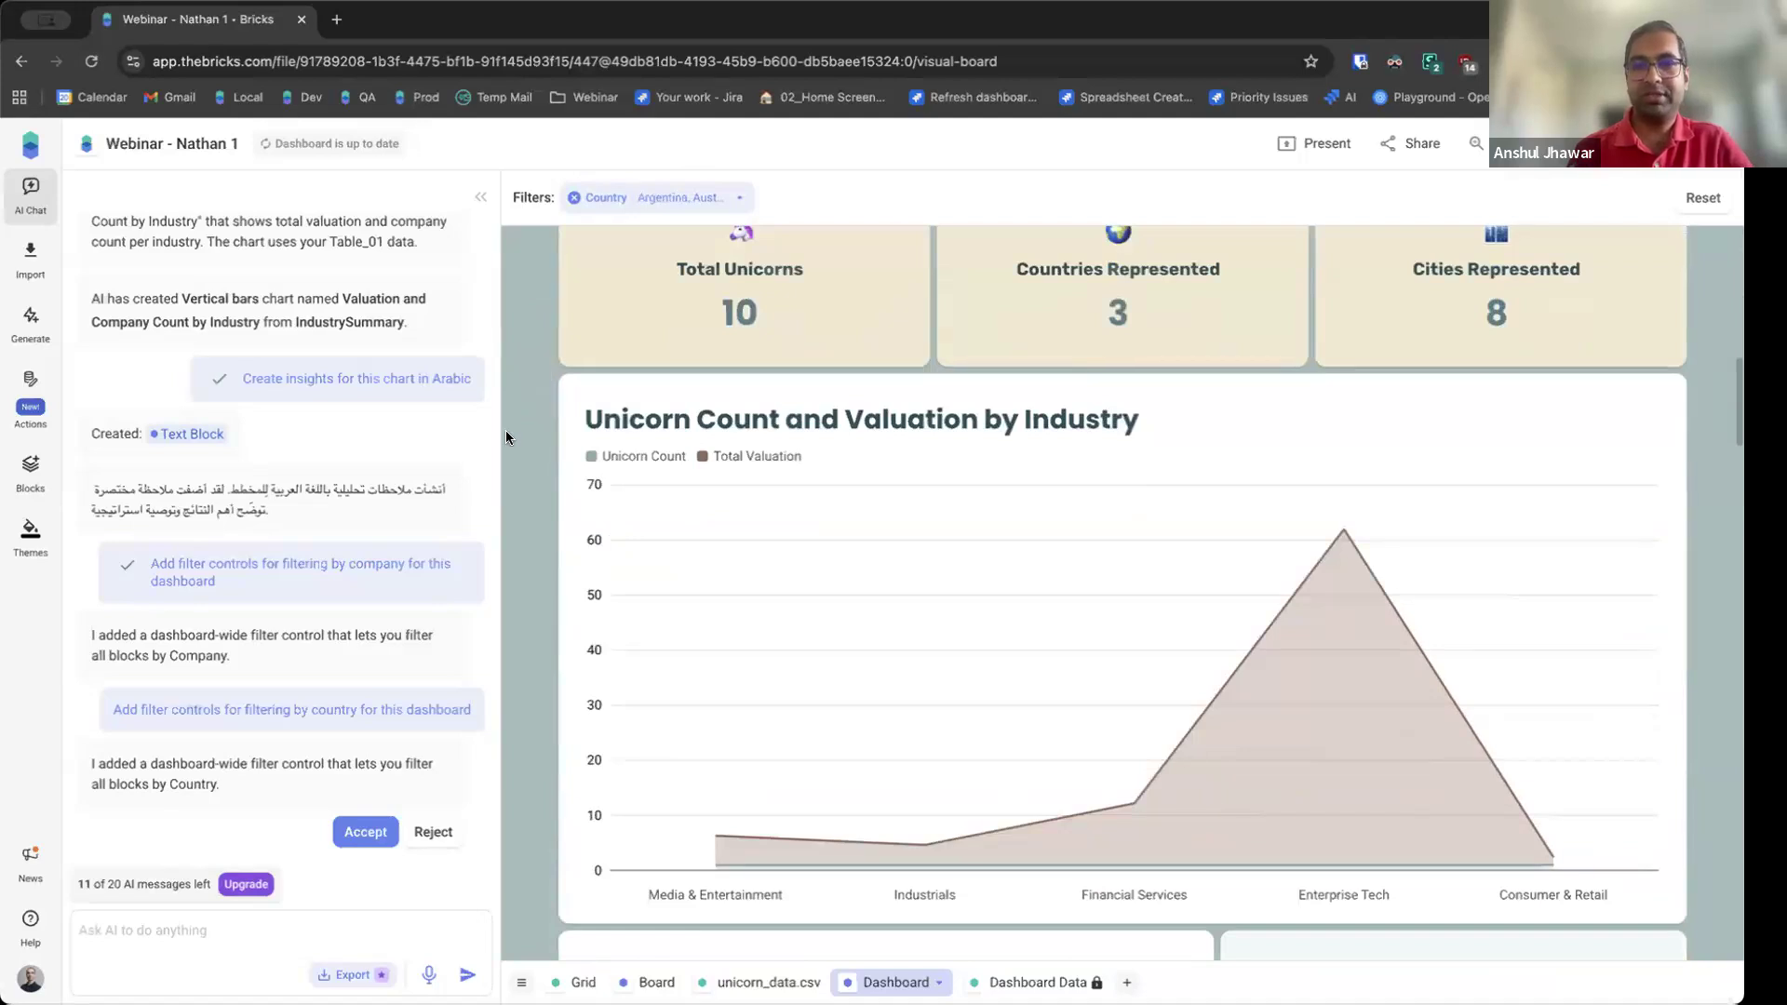
scroll(506, 436, down, 7)
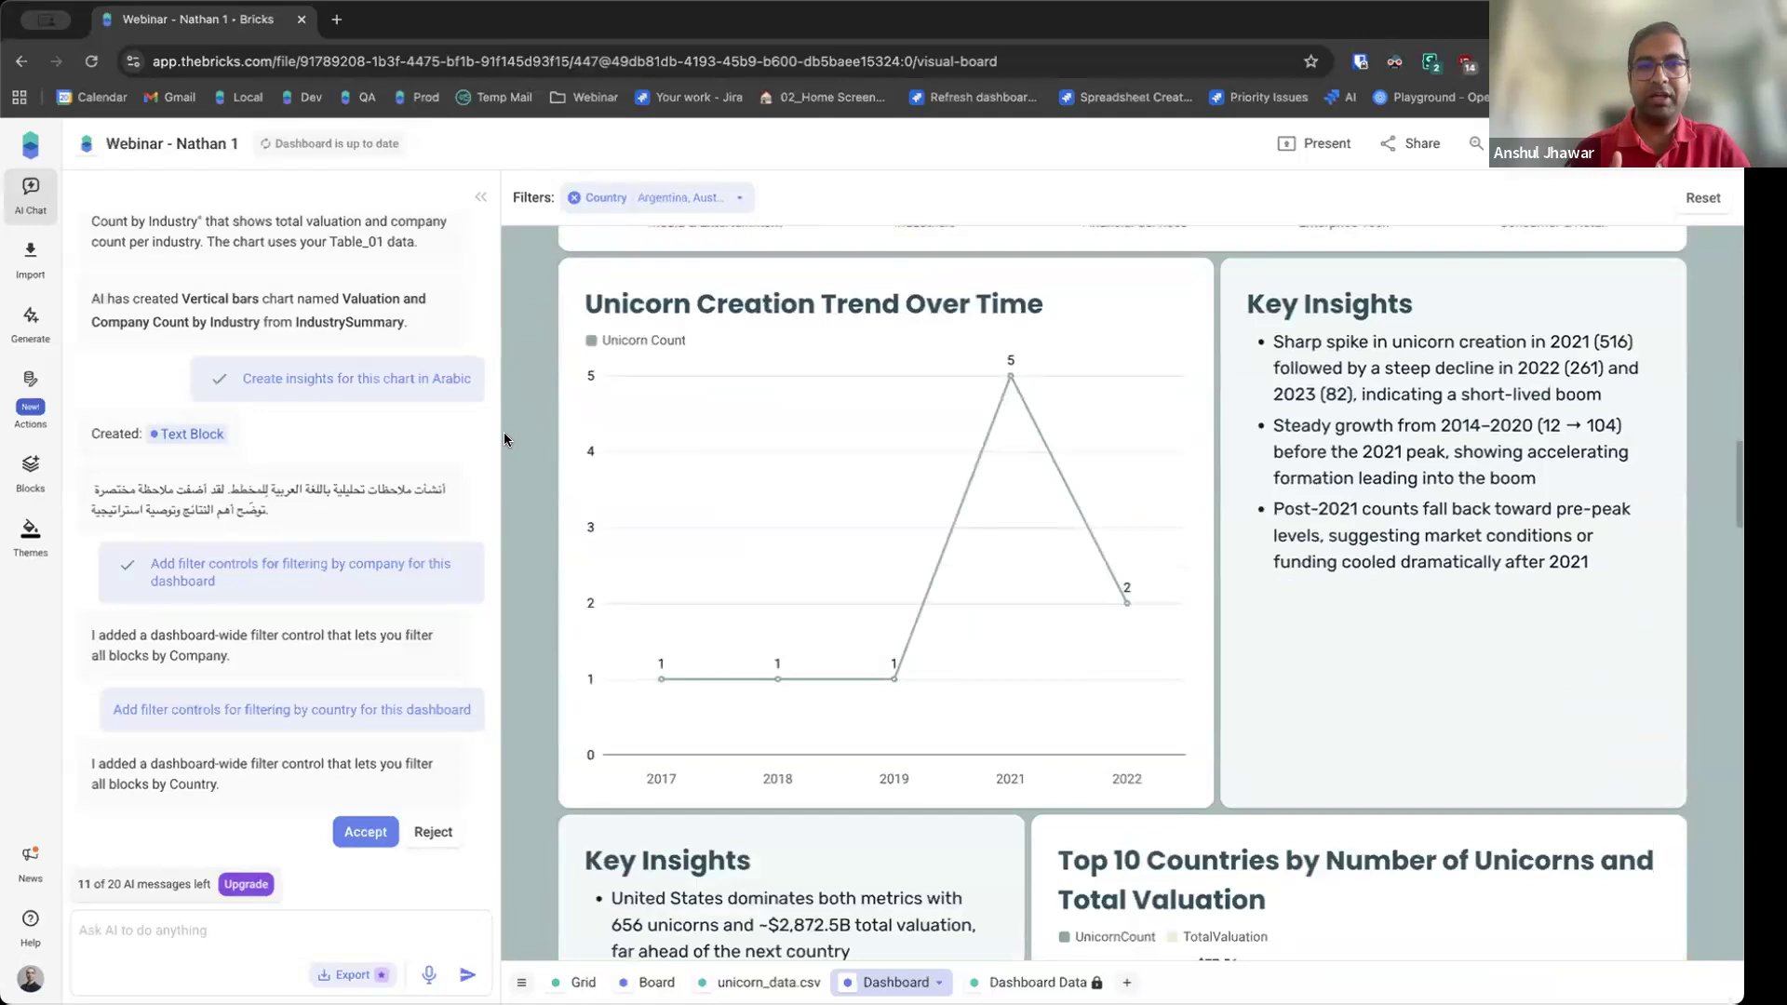
scroll(505, 437, down, 6)
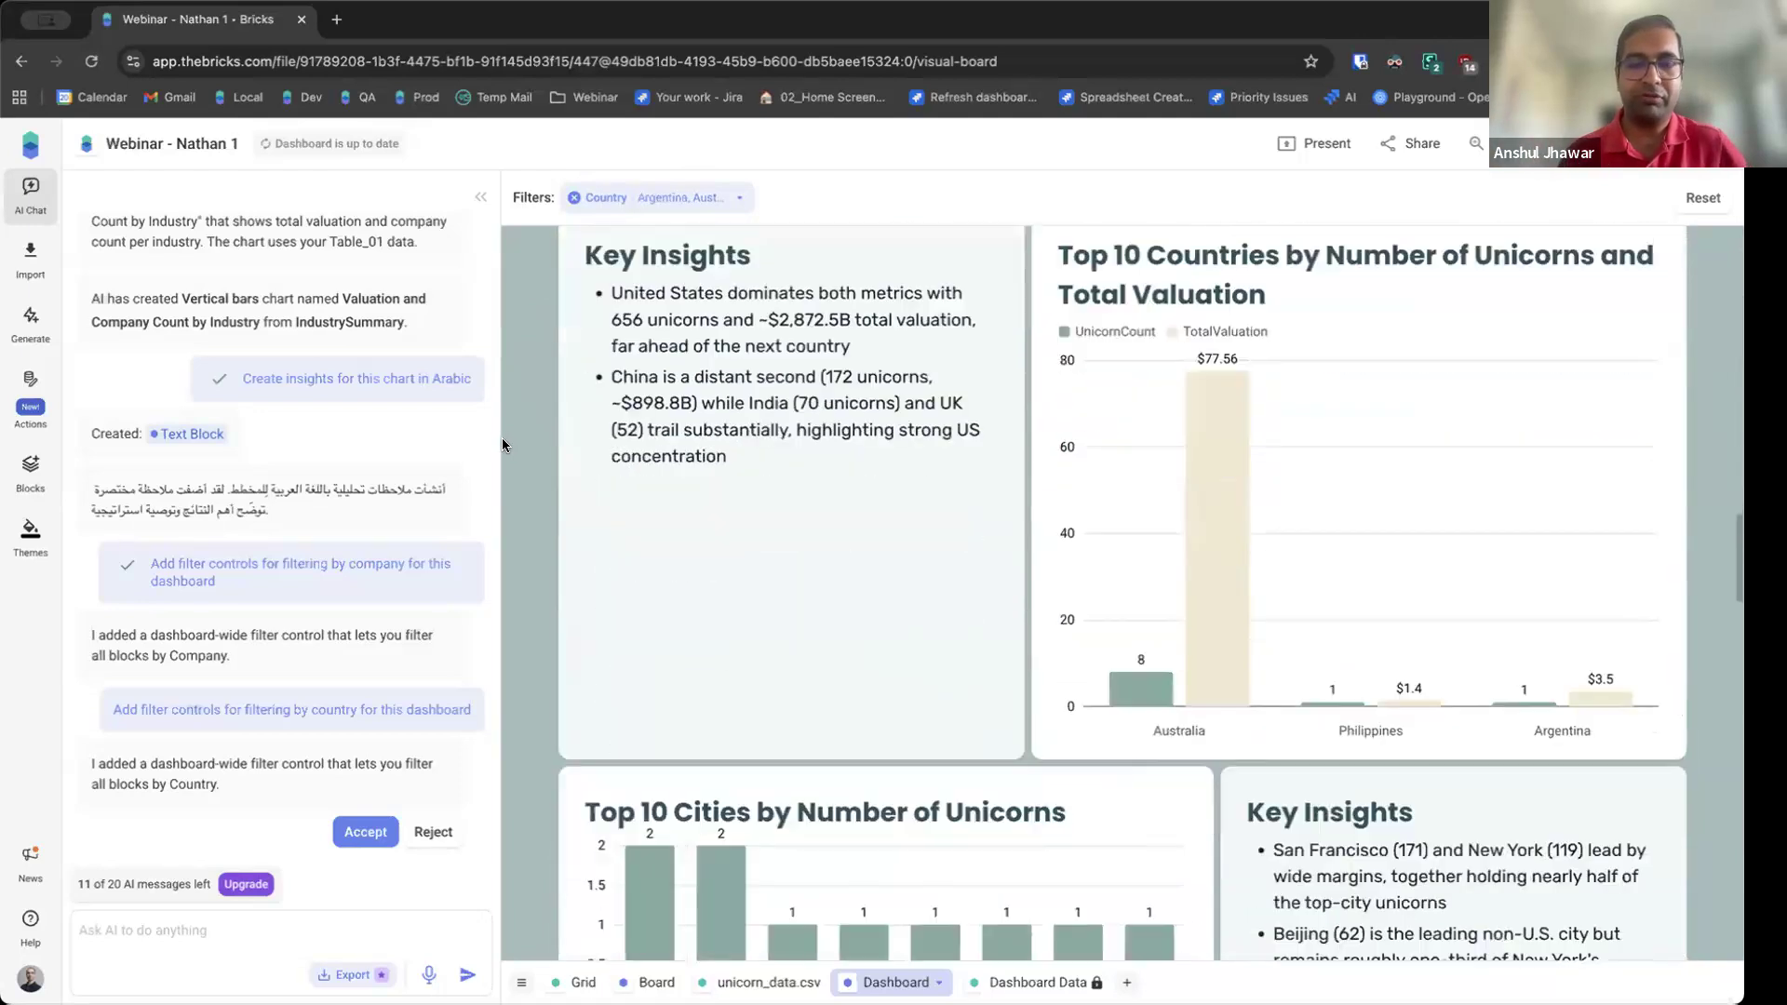
scroll(502, 445, down, 6)
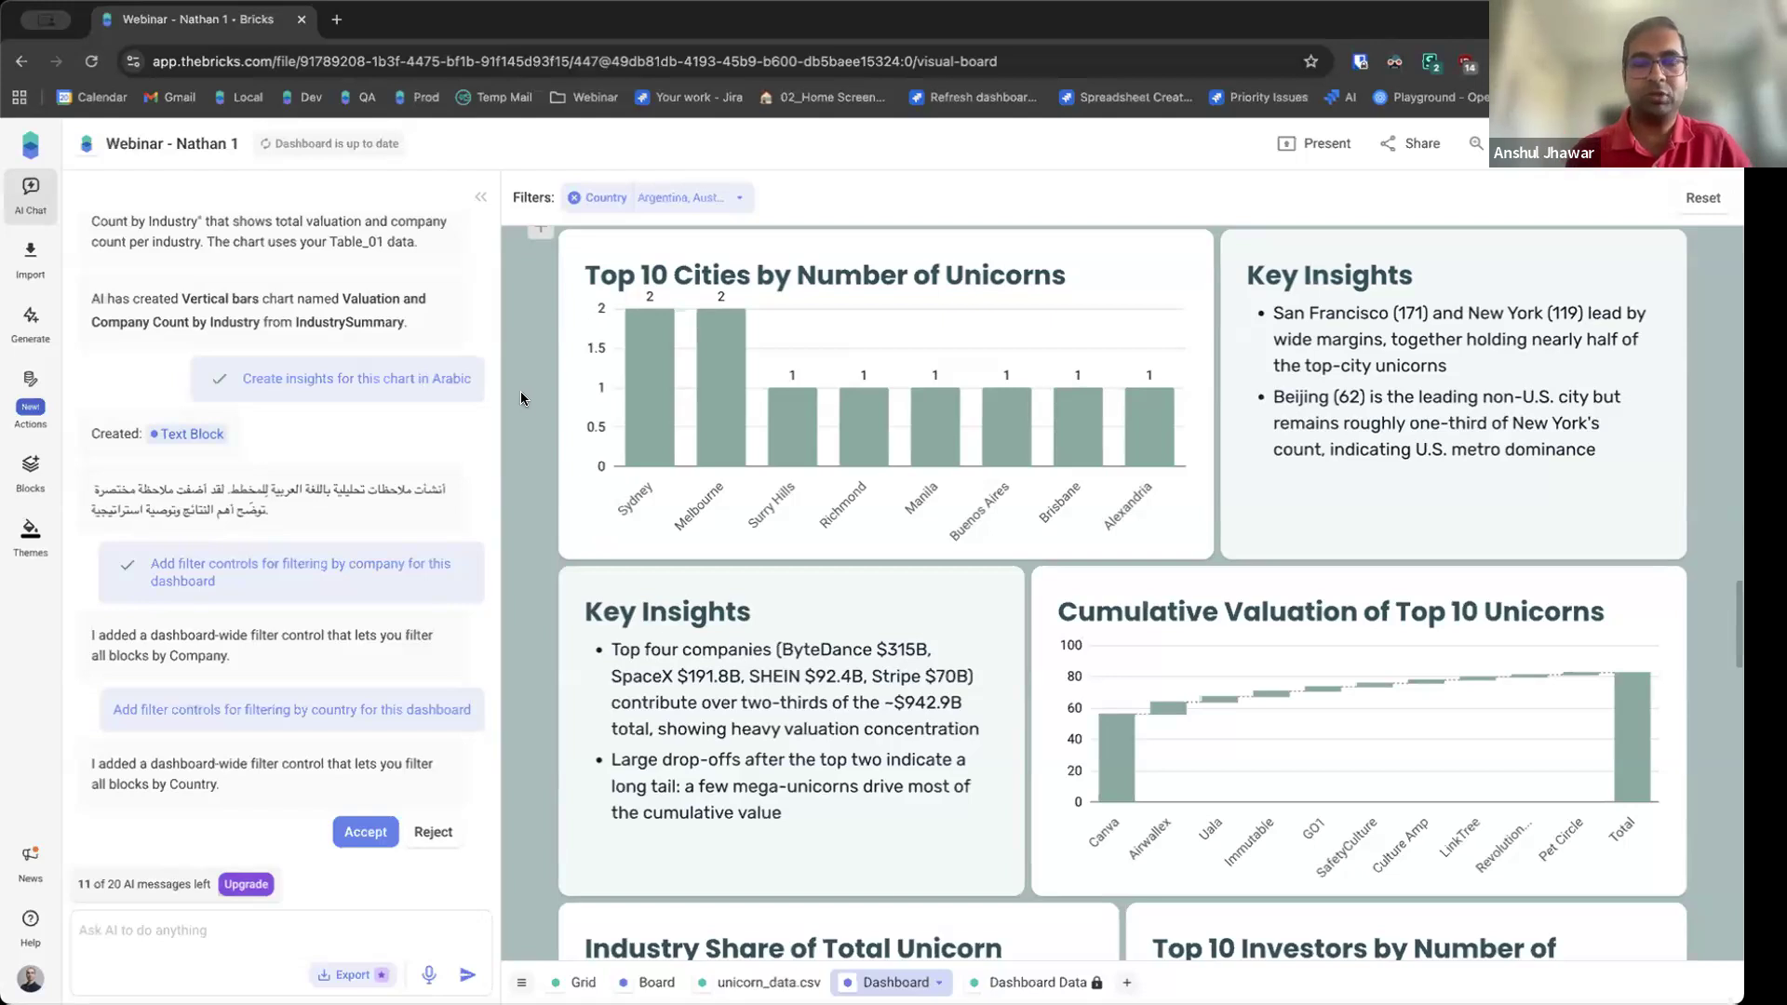
Remove the Country filter from the dashboard and bring the summary cards back into view
scroll(517, 387, up, 10)
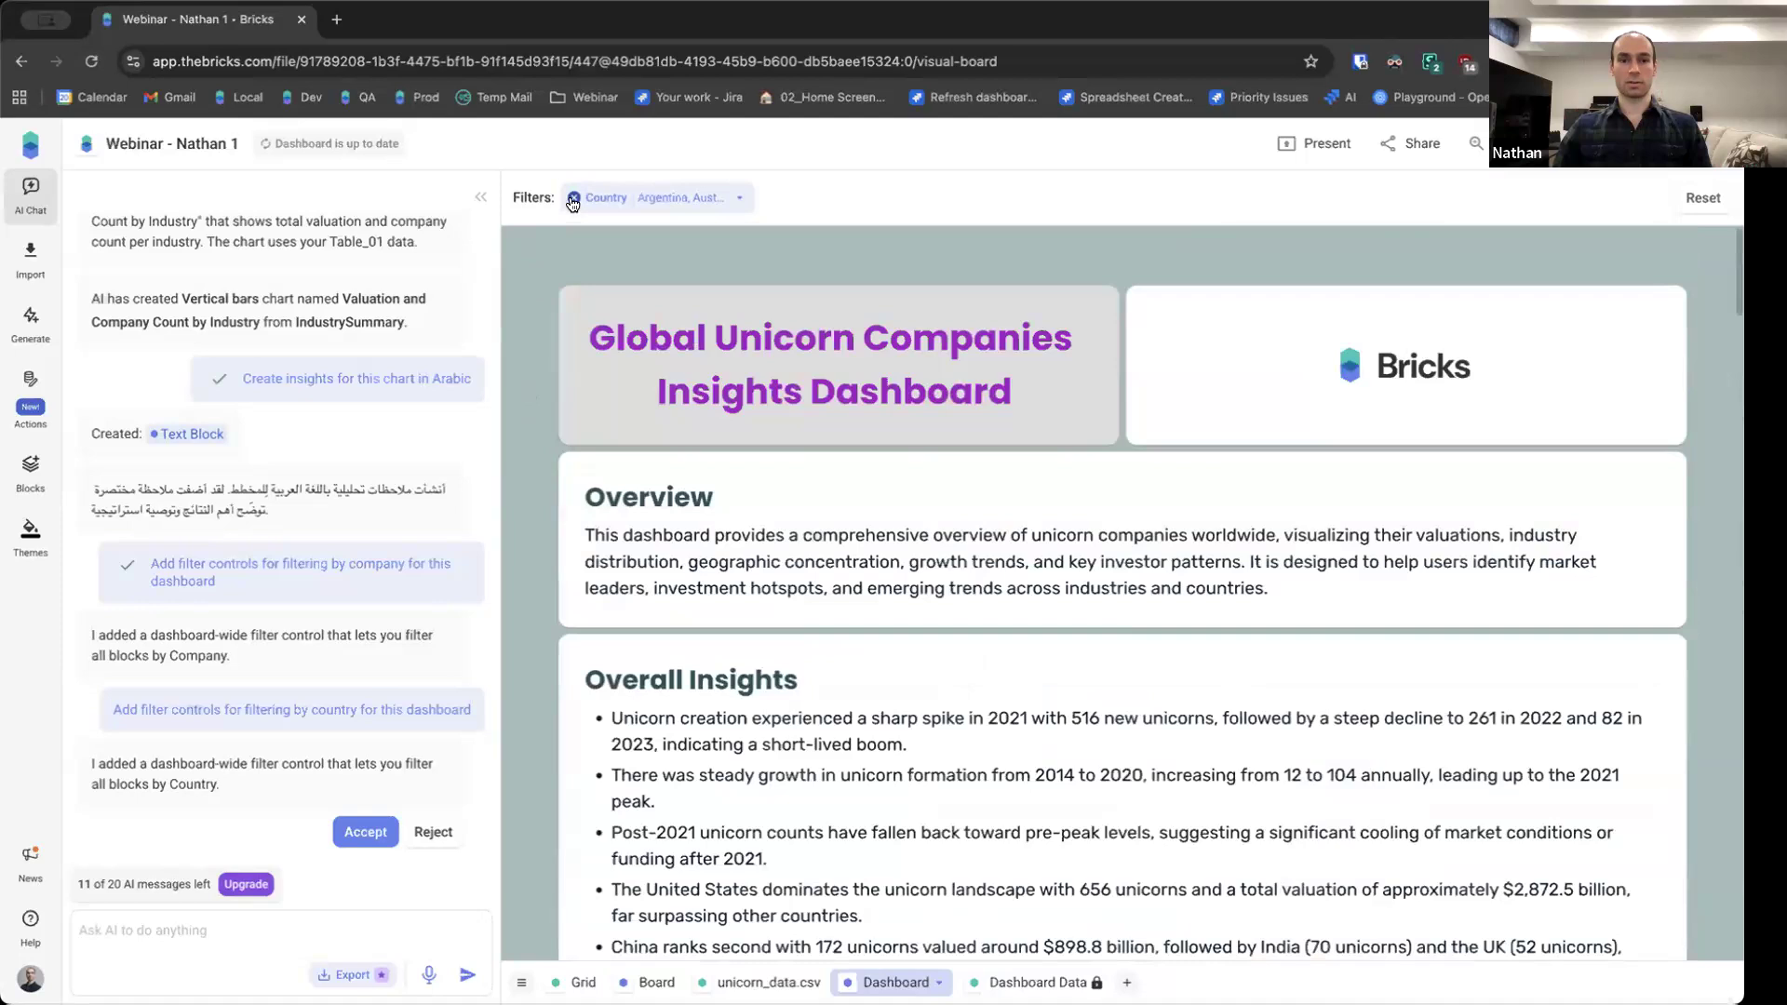
scroll(546, 539, down, 10)
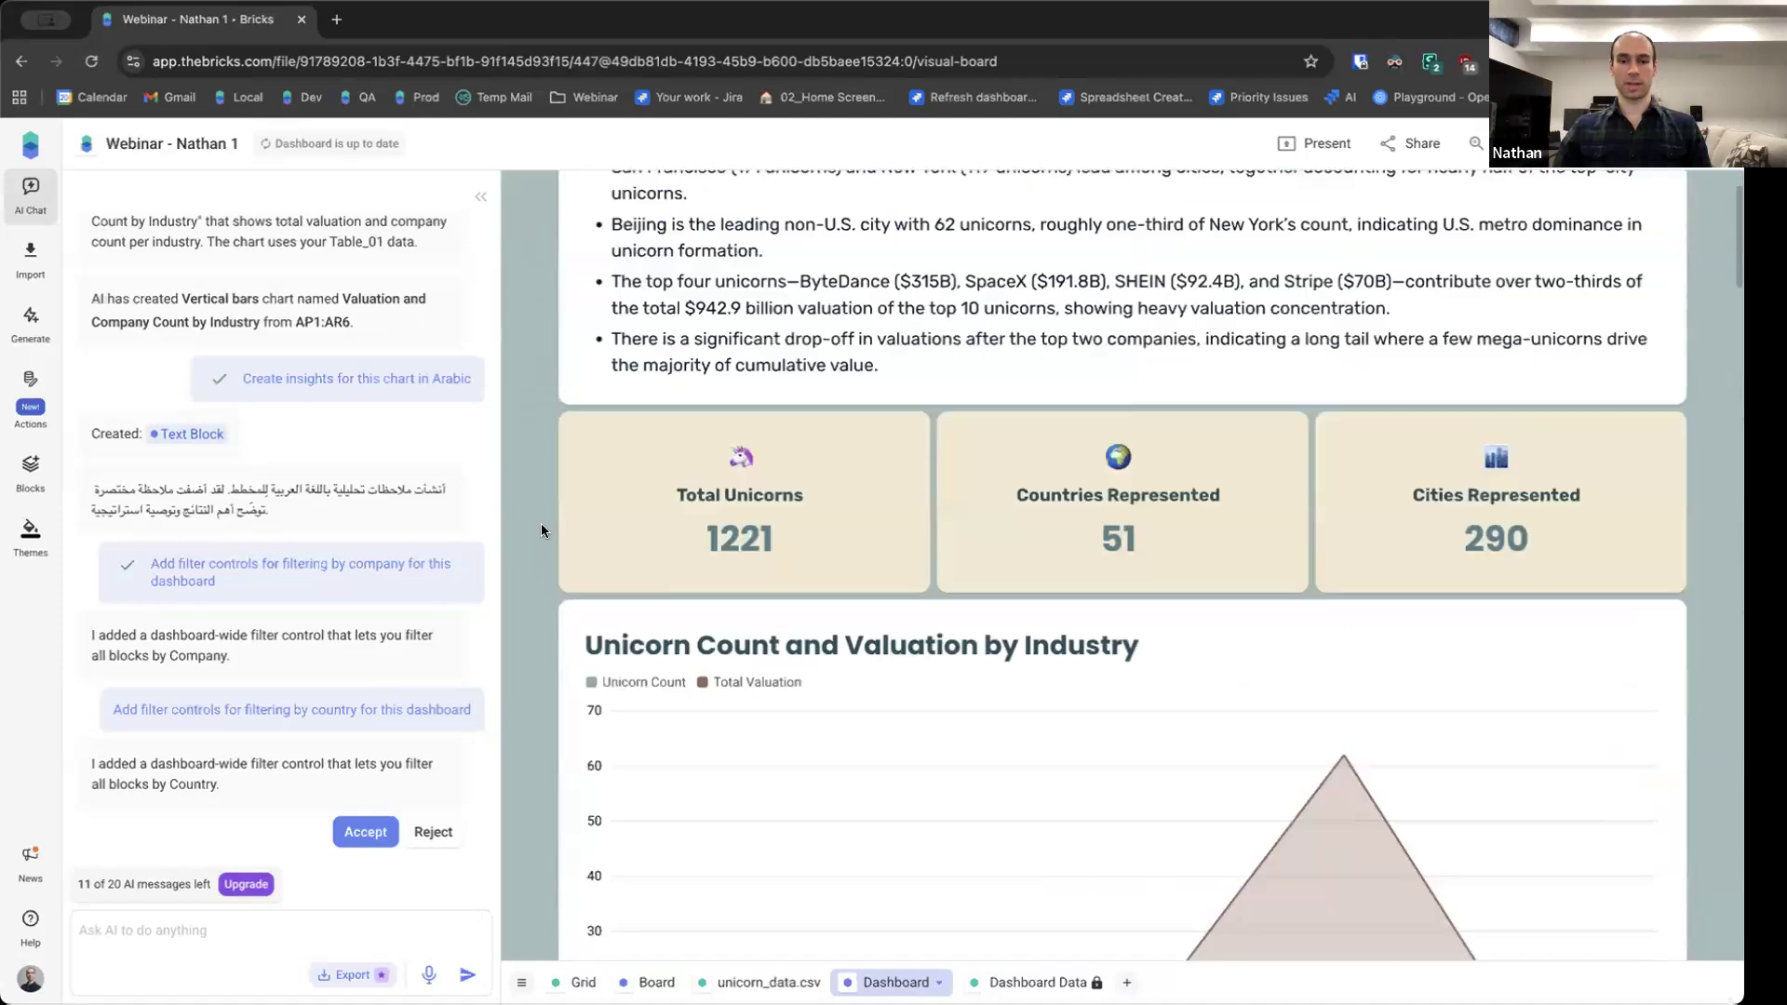
scroll(532, 536, up, 2)
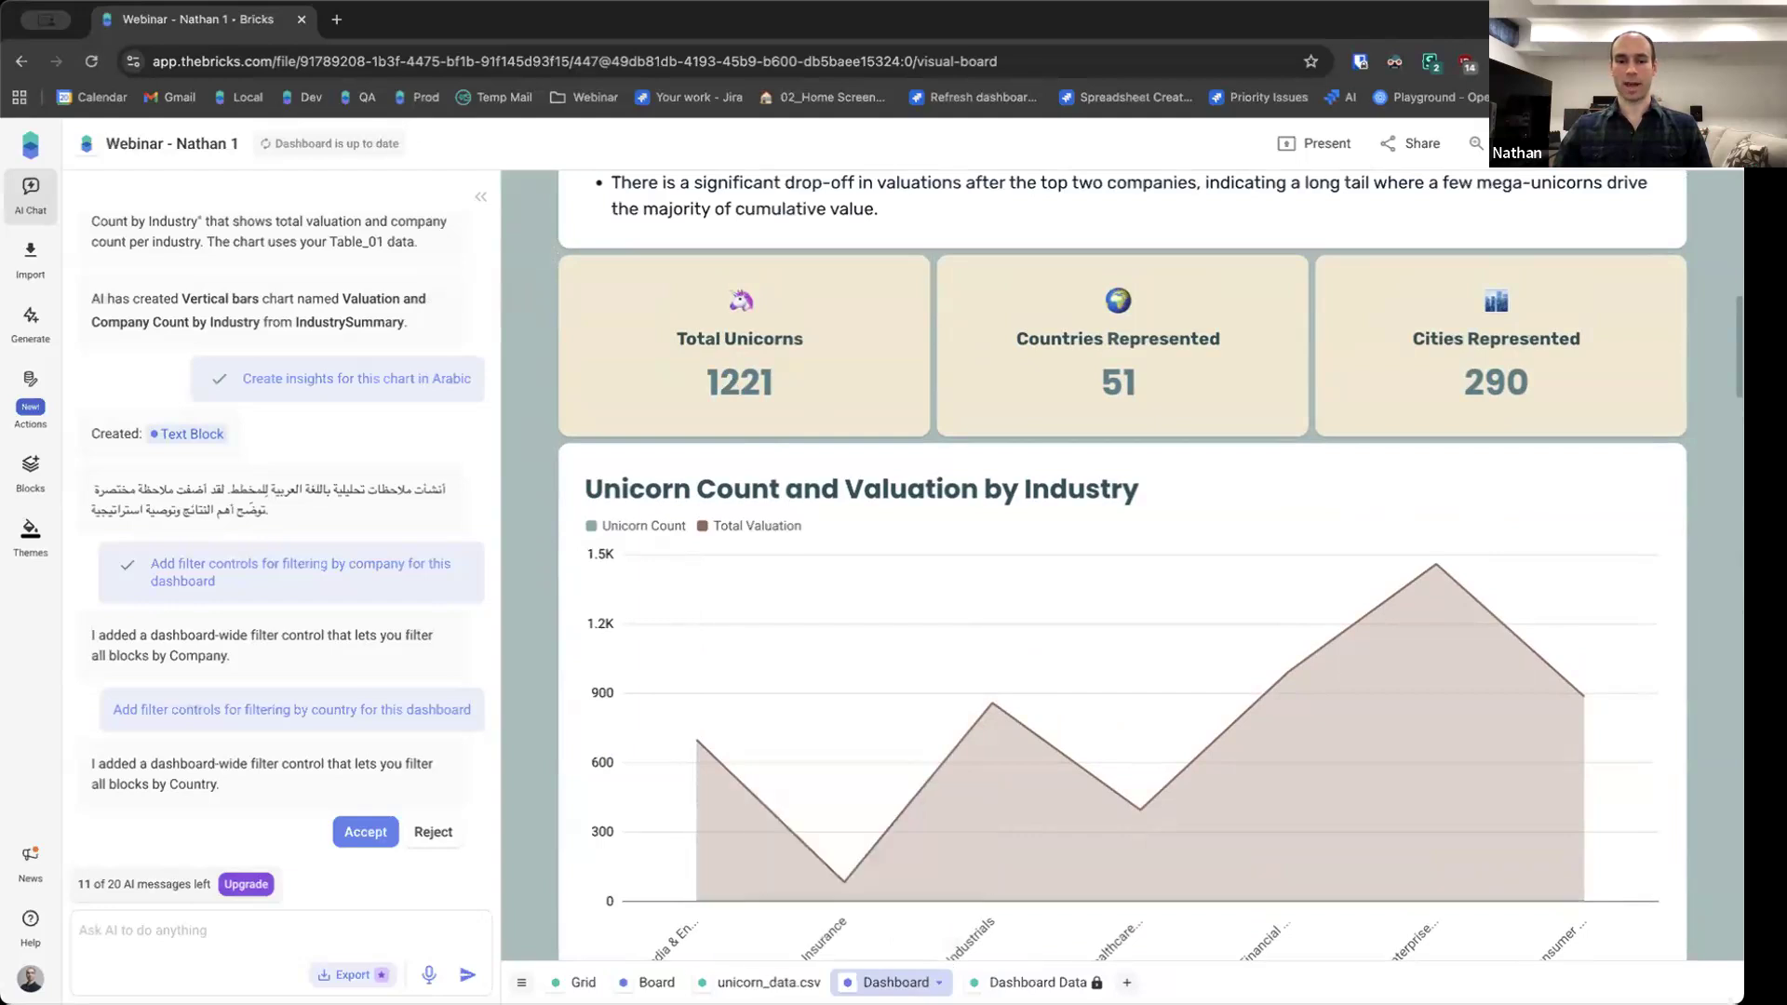
Compare the source table on the unicorn_data.csv sheet with the dashboard's Total Unicorns card
click(769, 982)
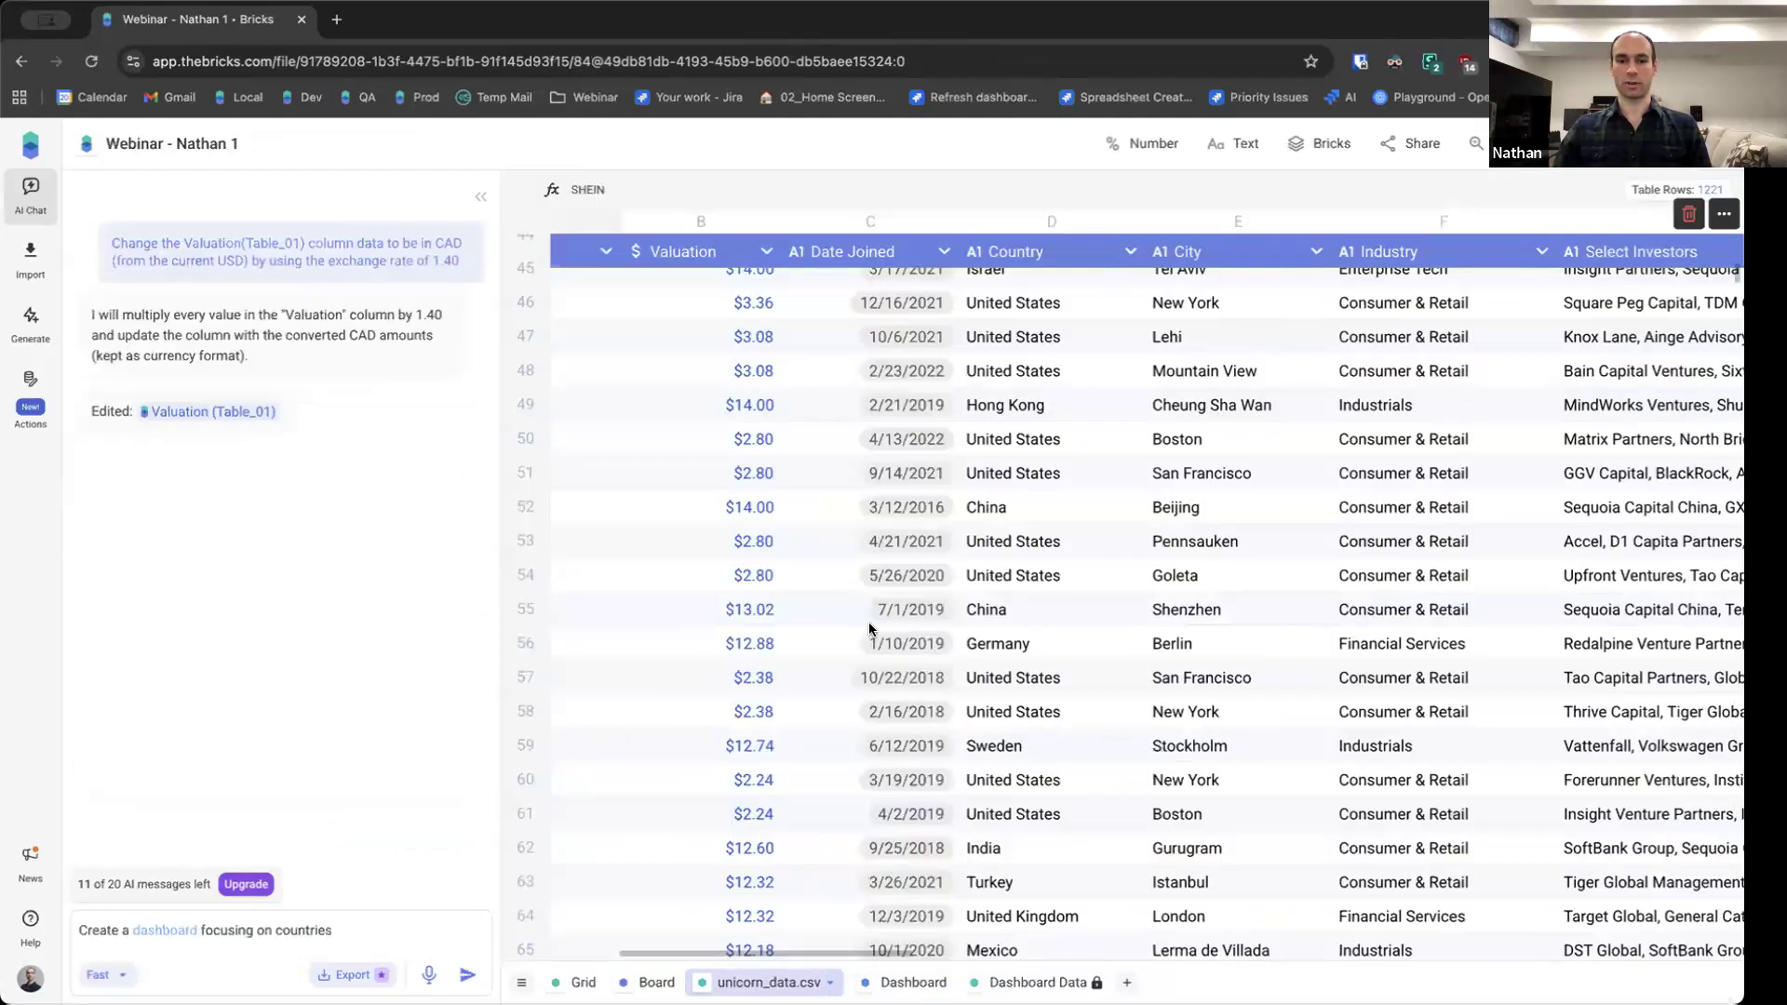
scroll(863, 652, up, 15)
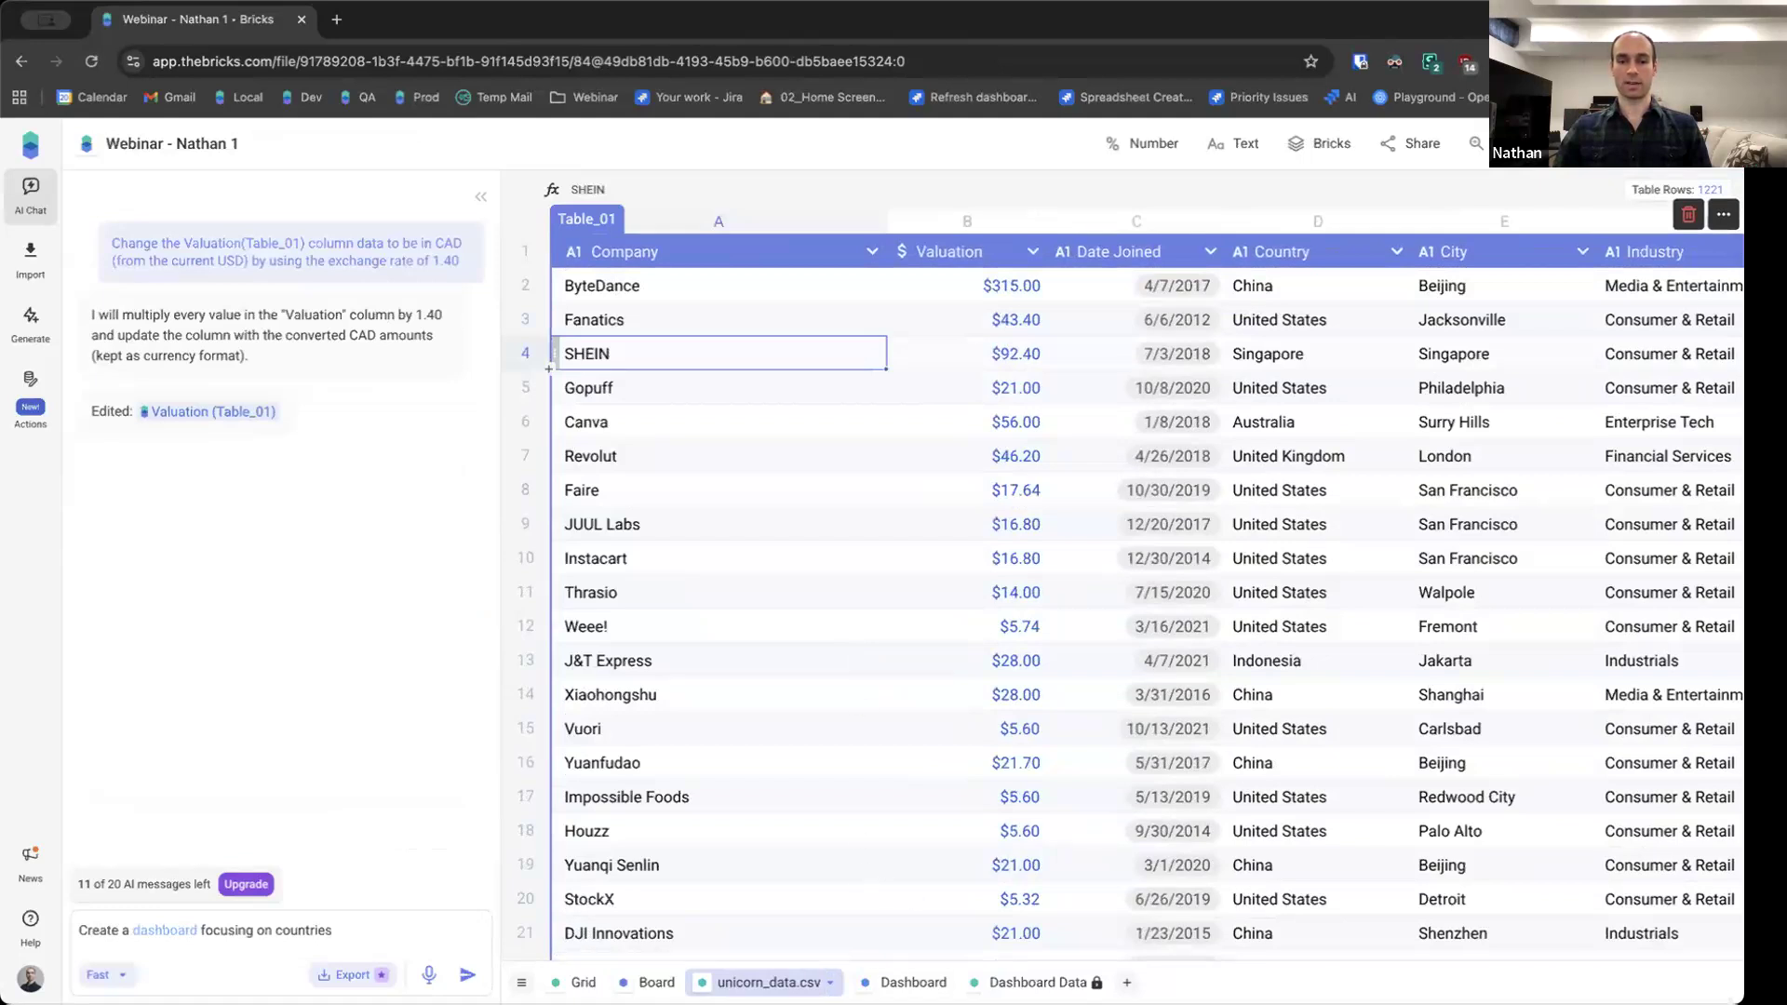
click(902, 982)
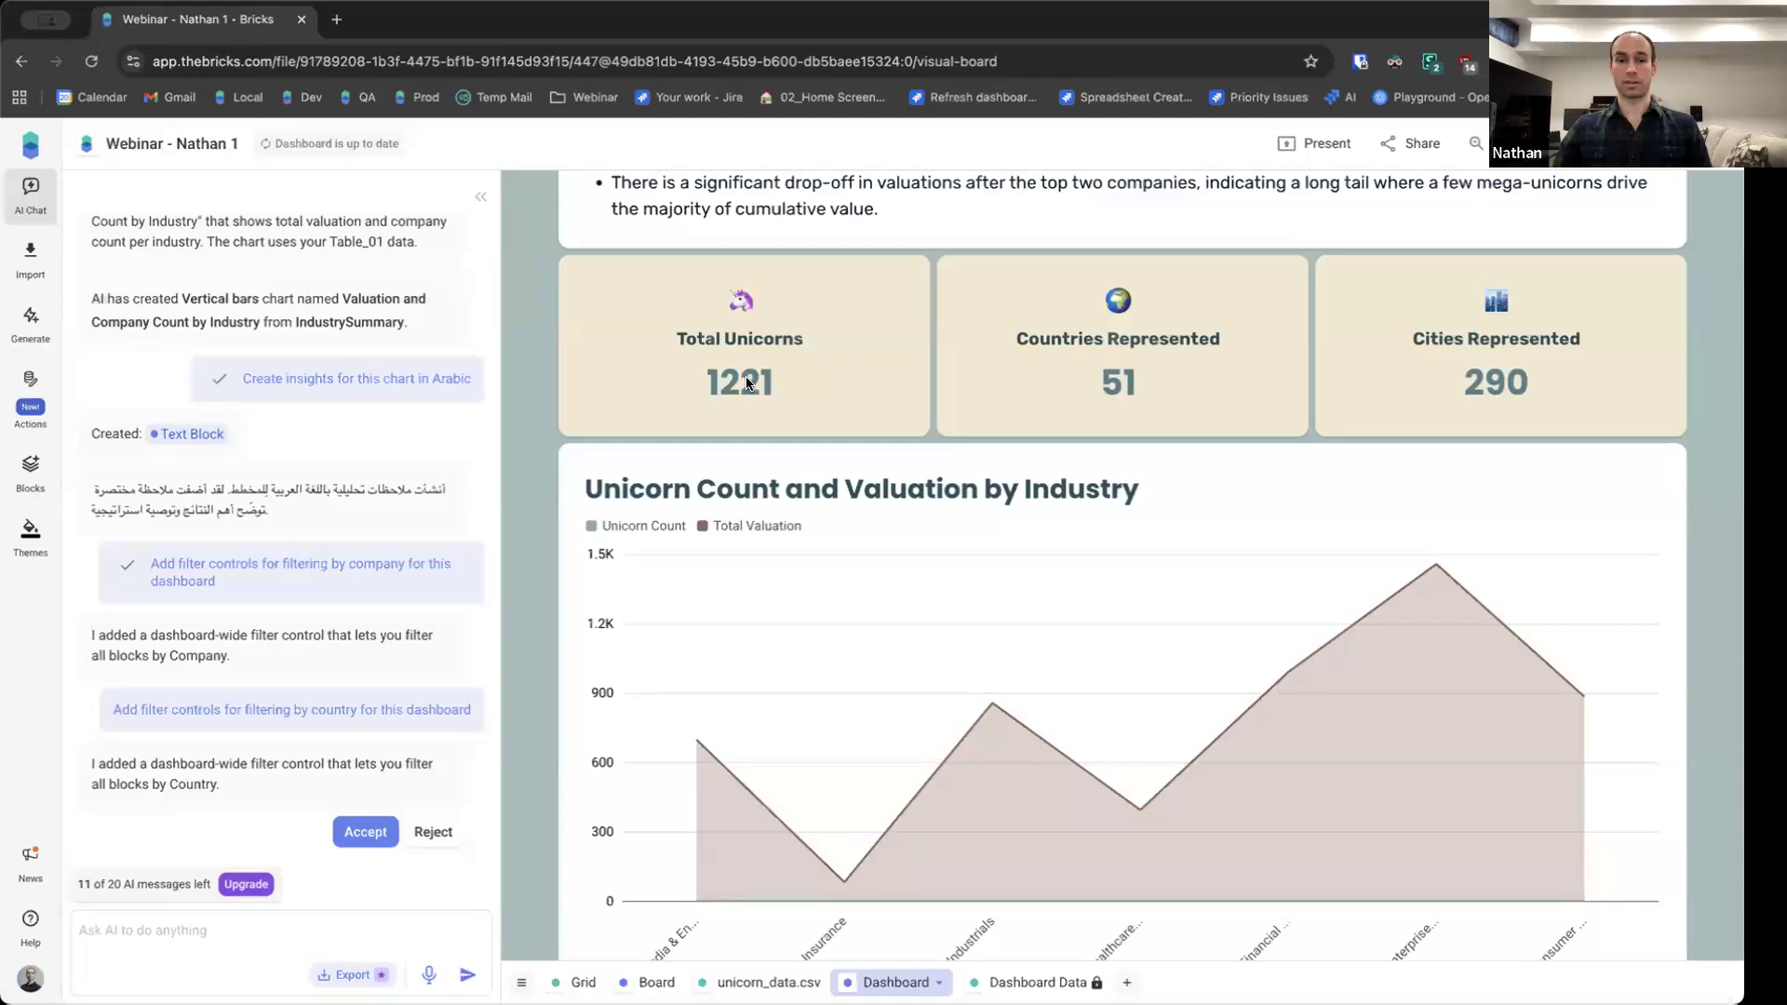
scroll(698, 400, up, 1)
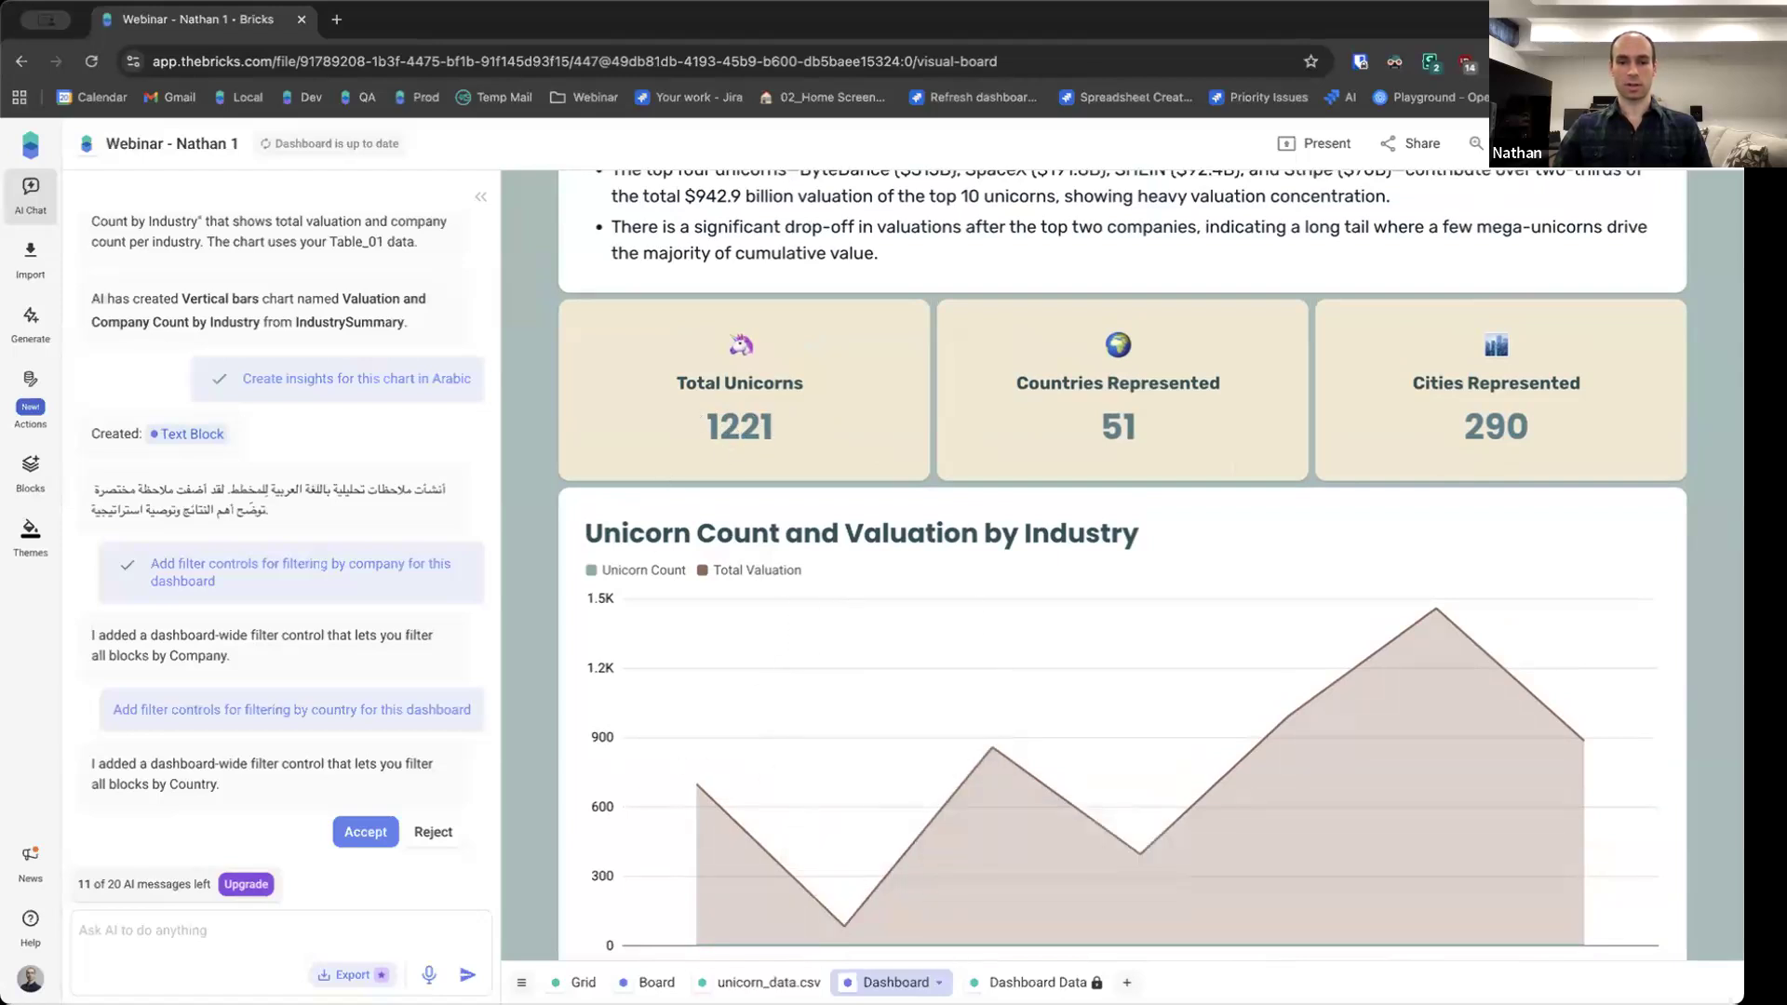
Shrink Table_01 on the unicorn_data.csv sheet to end at row 1217, leaving its last five companies outside the table
click(769, 982)
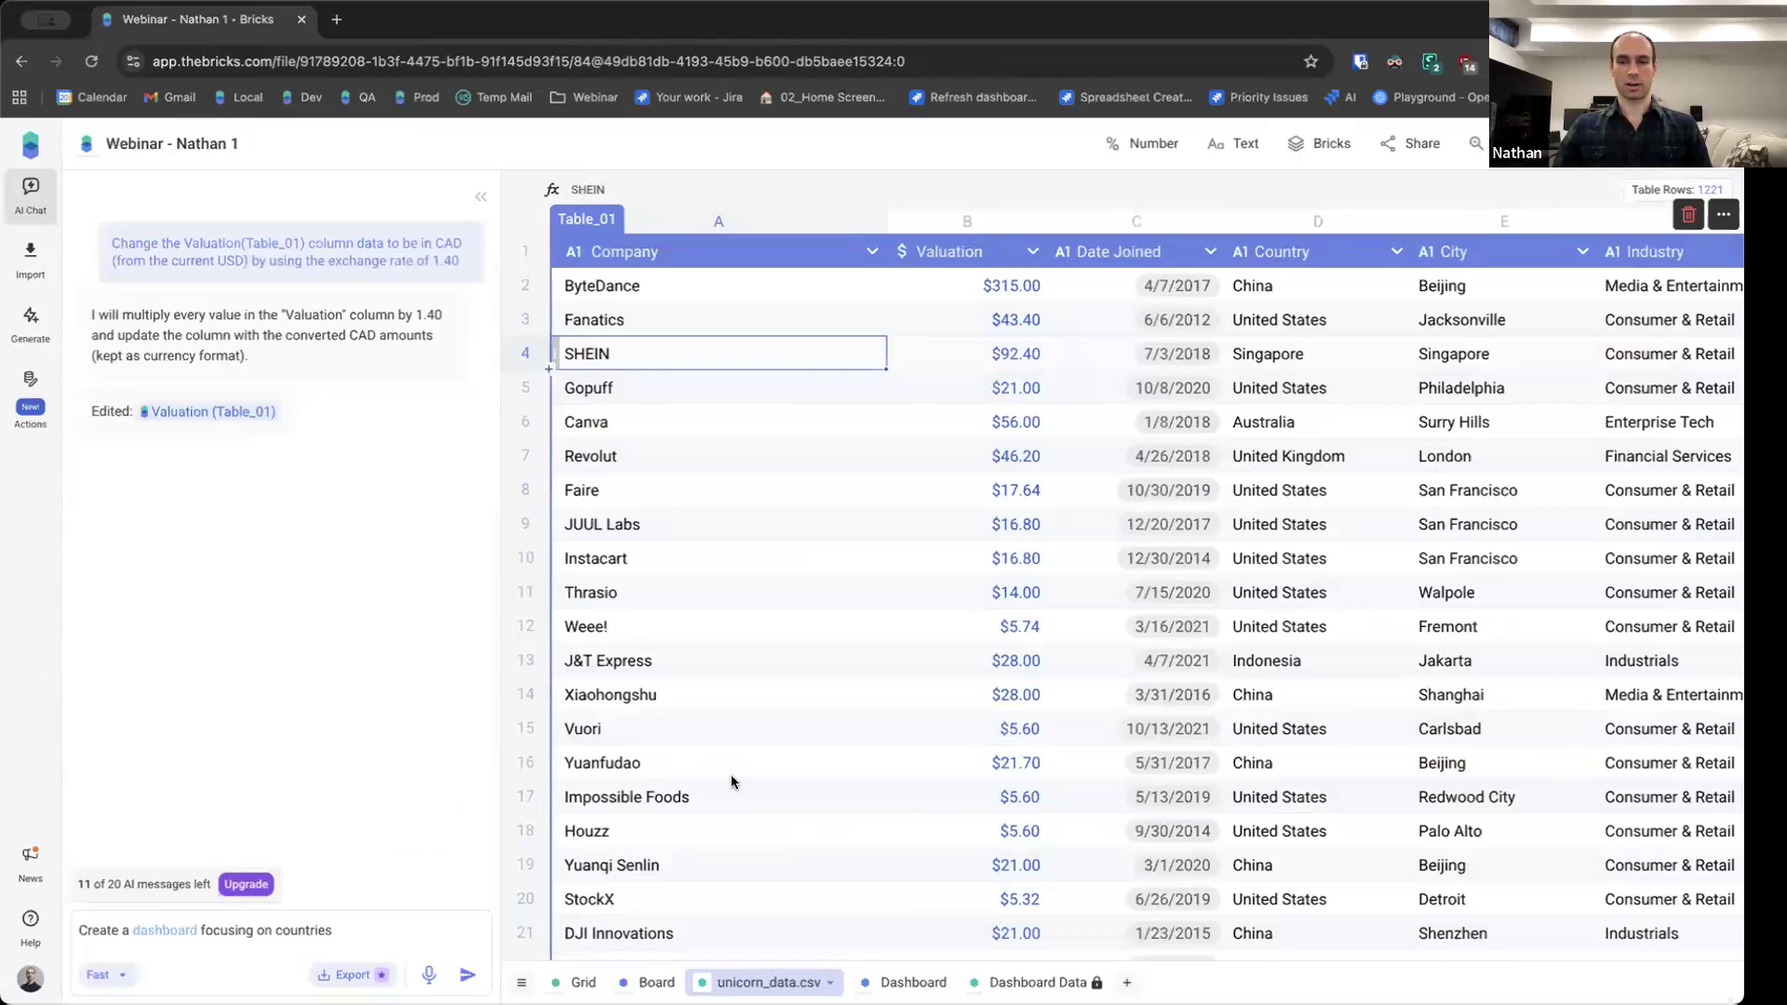
scroll(732, 782, down, 20)
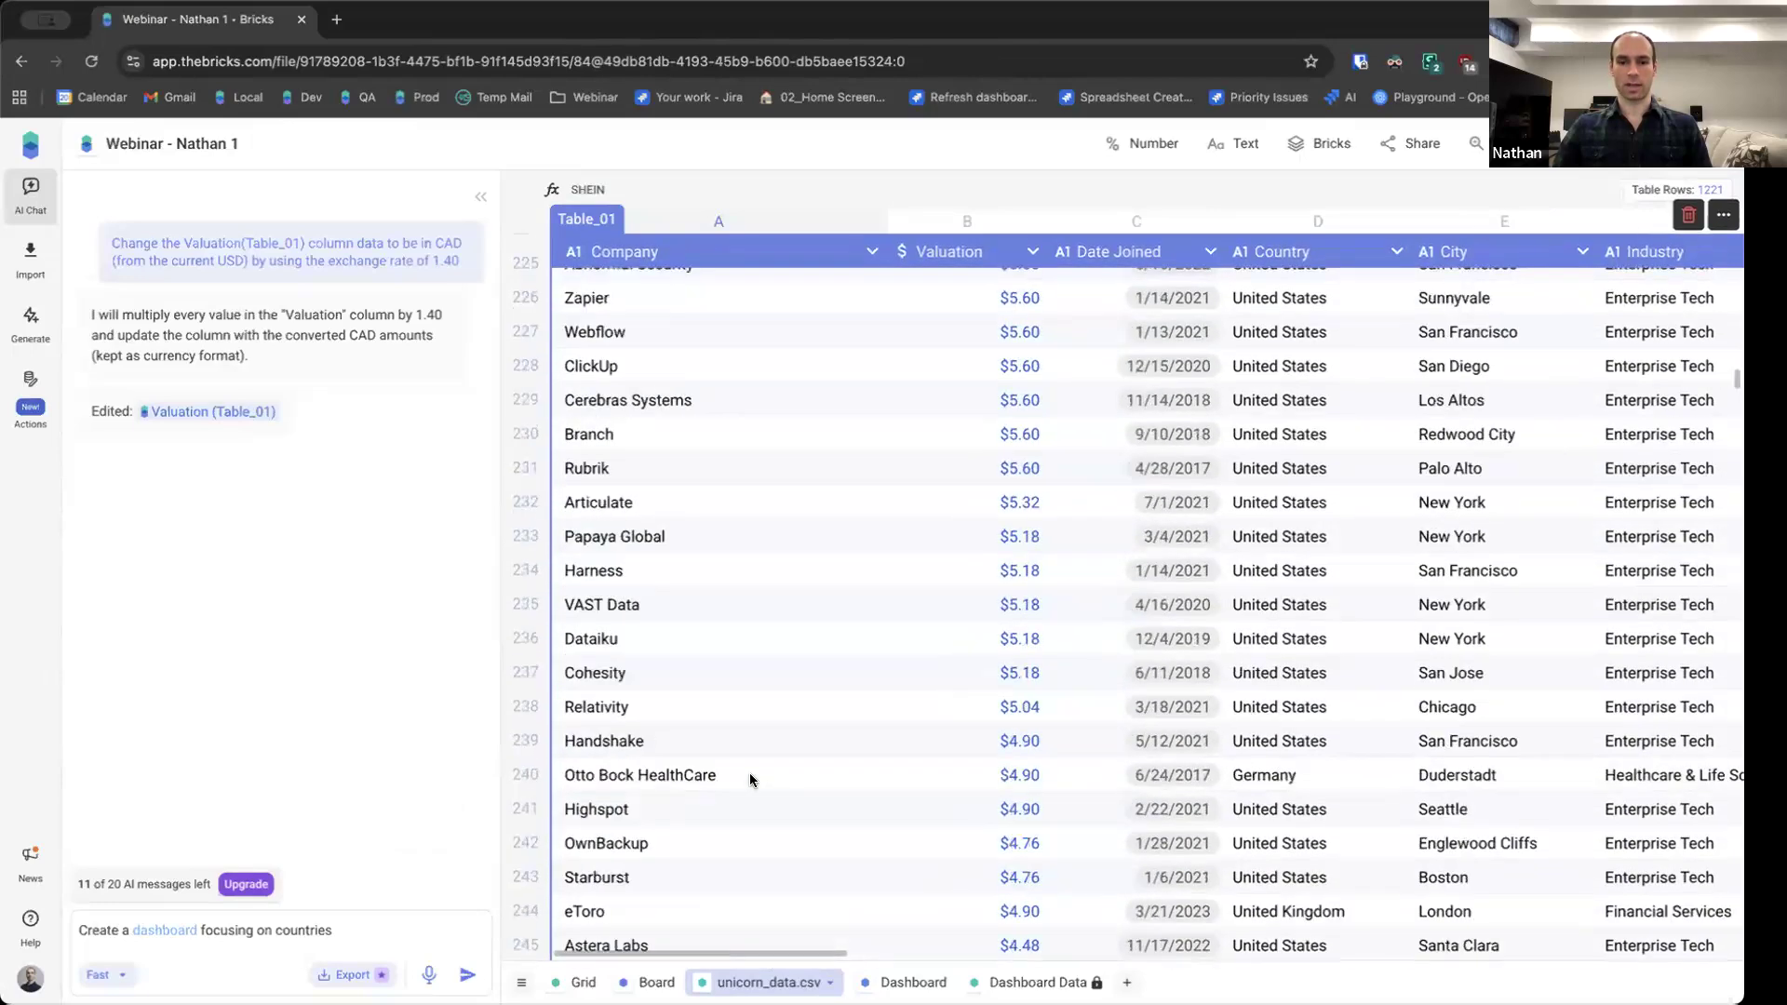
scroll(756, 771, down, 20)
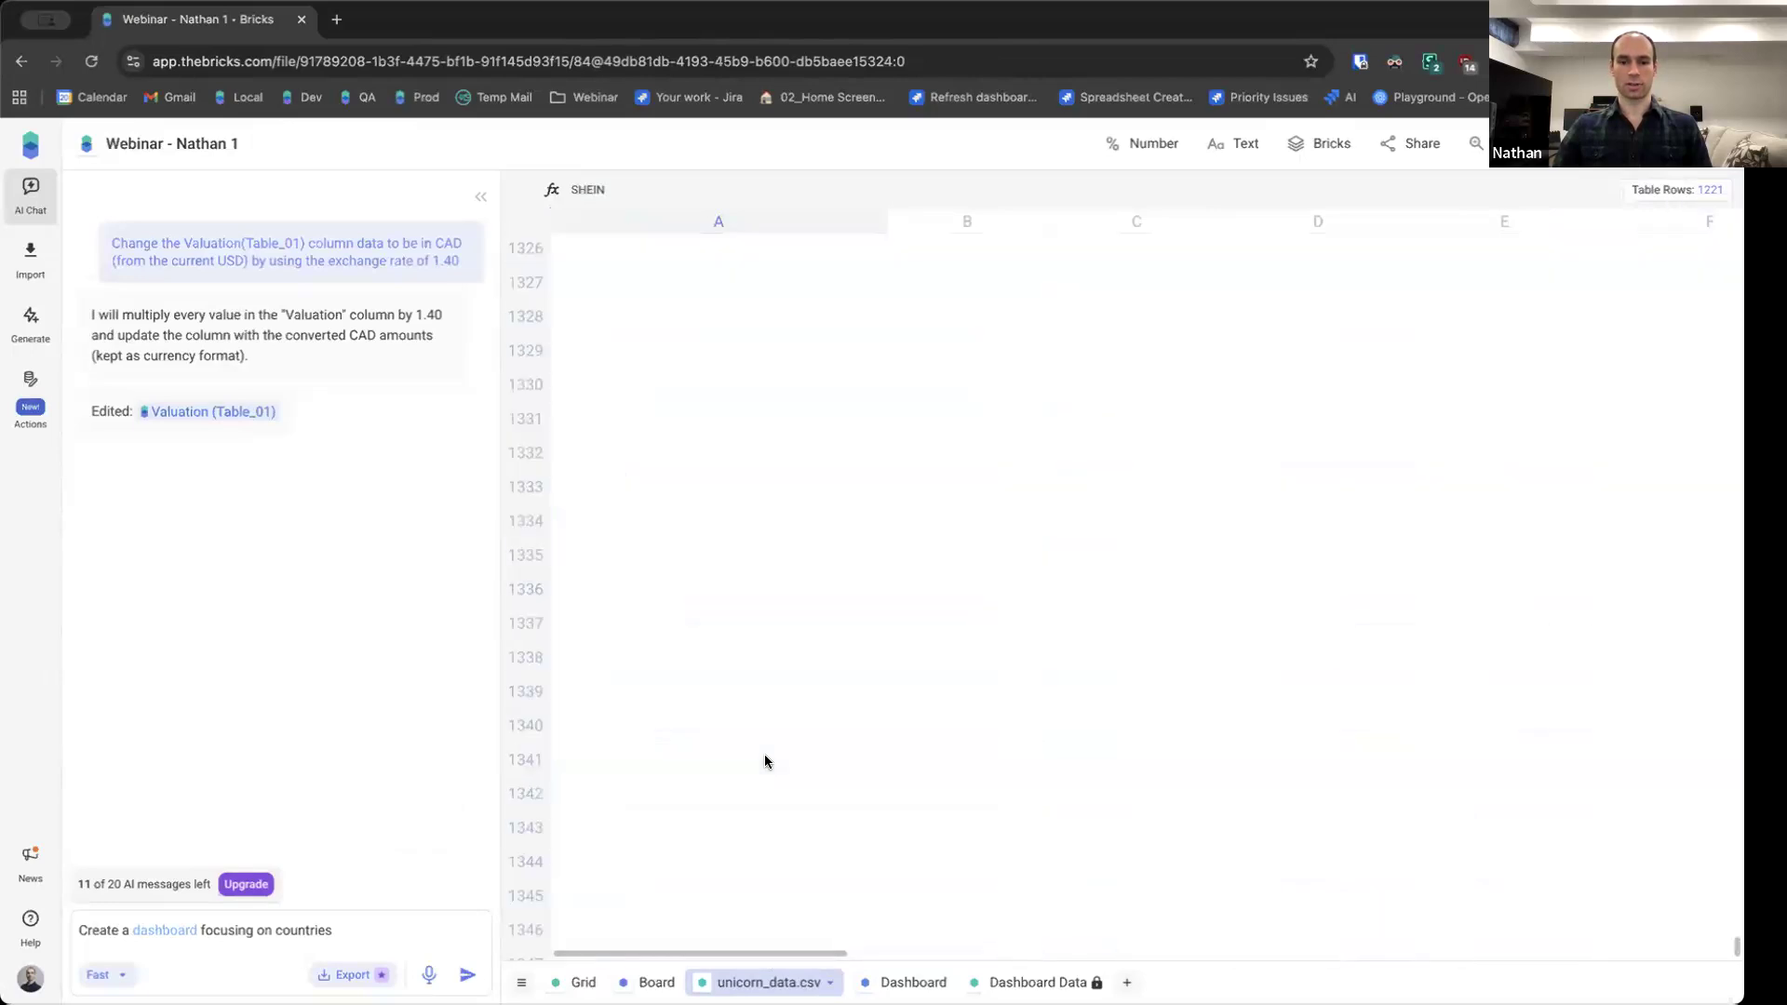
scroll(763, 760, down, 7)
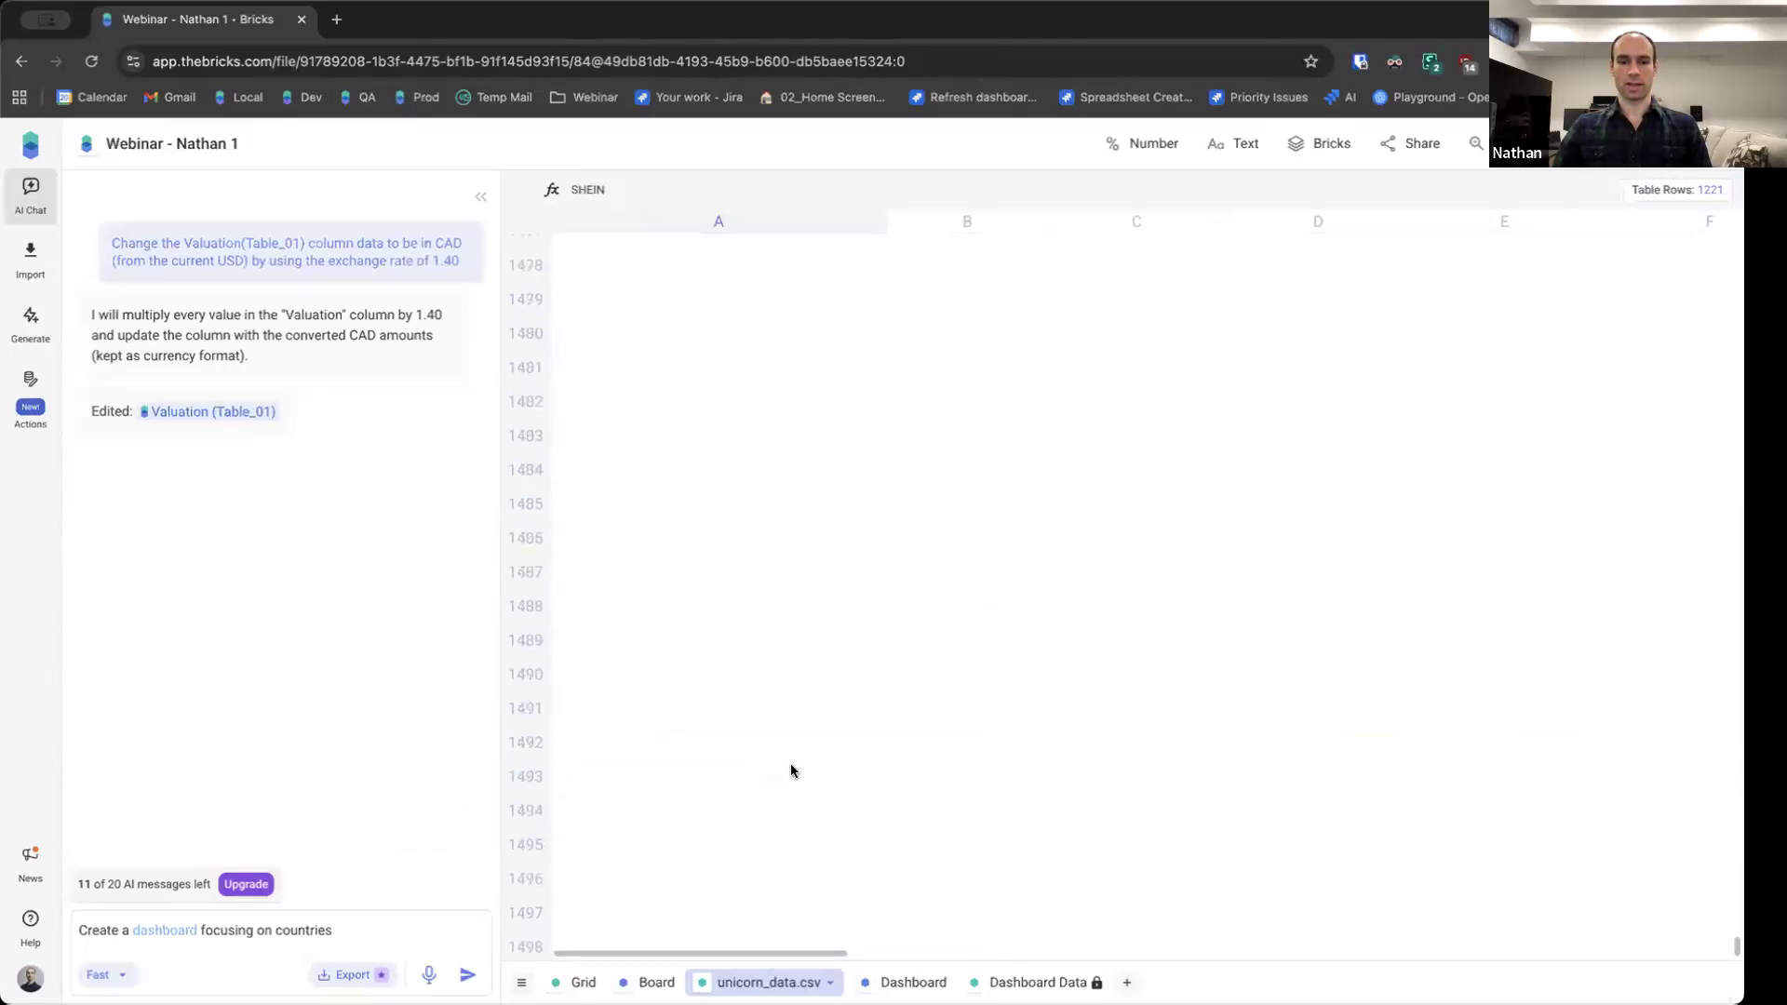
scroll(787, 765, up, 20)
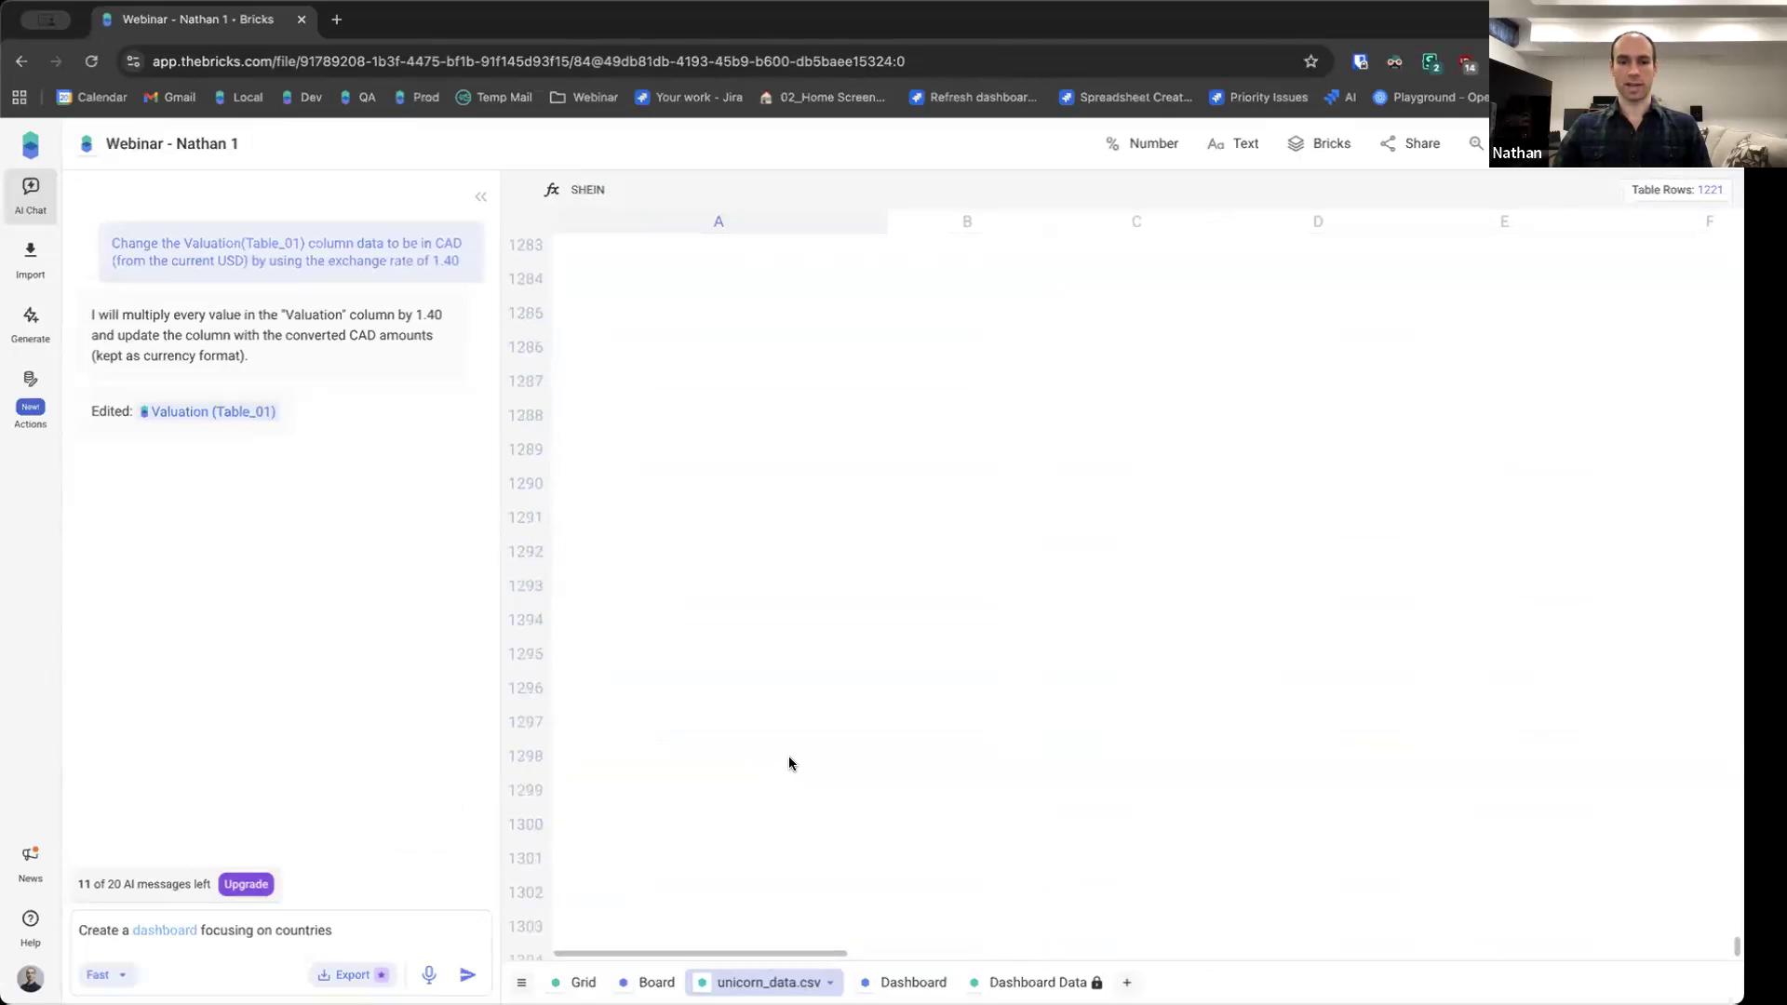
scroll(789, 761, up, 3)
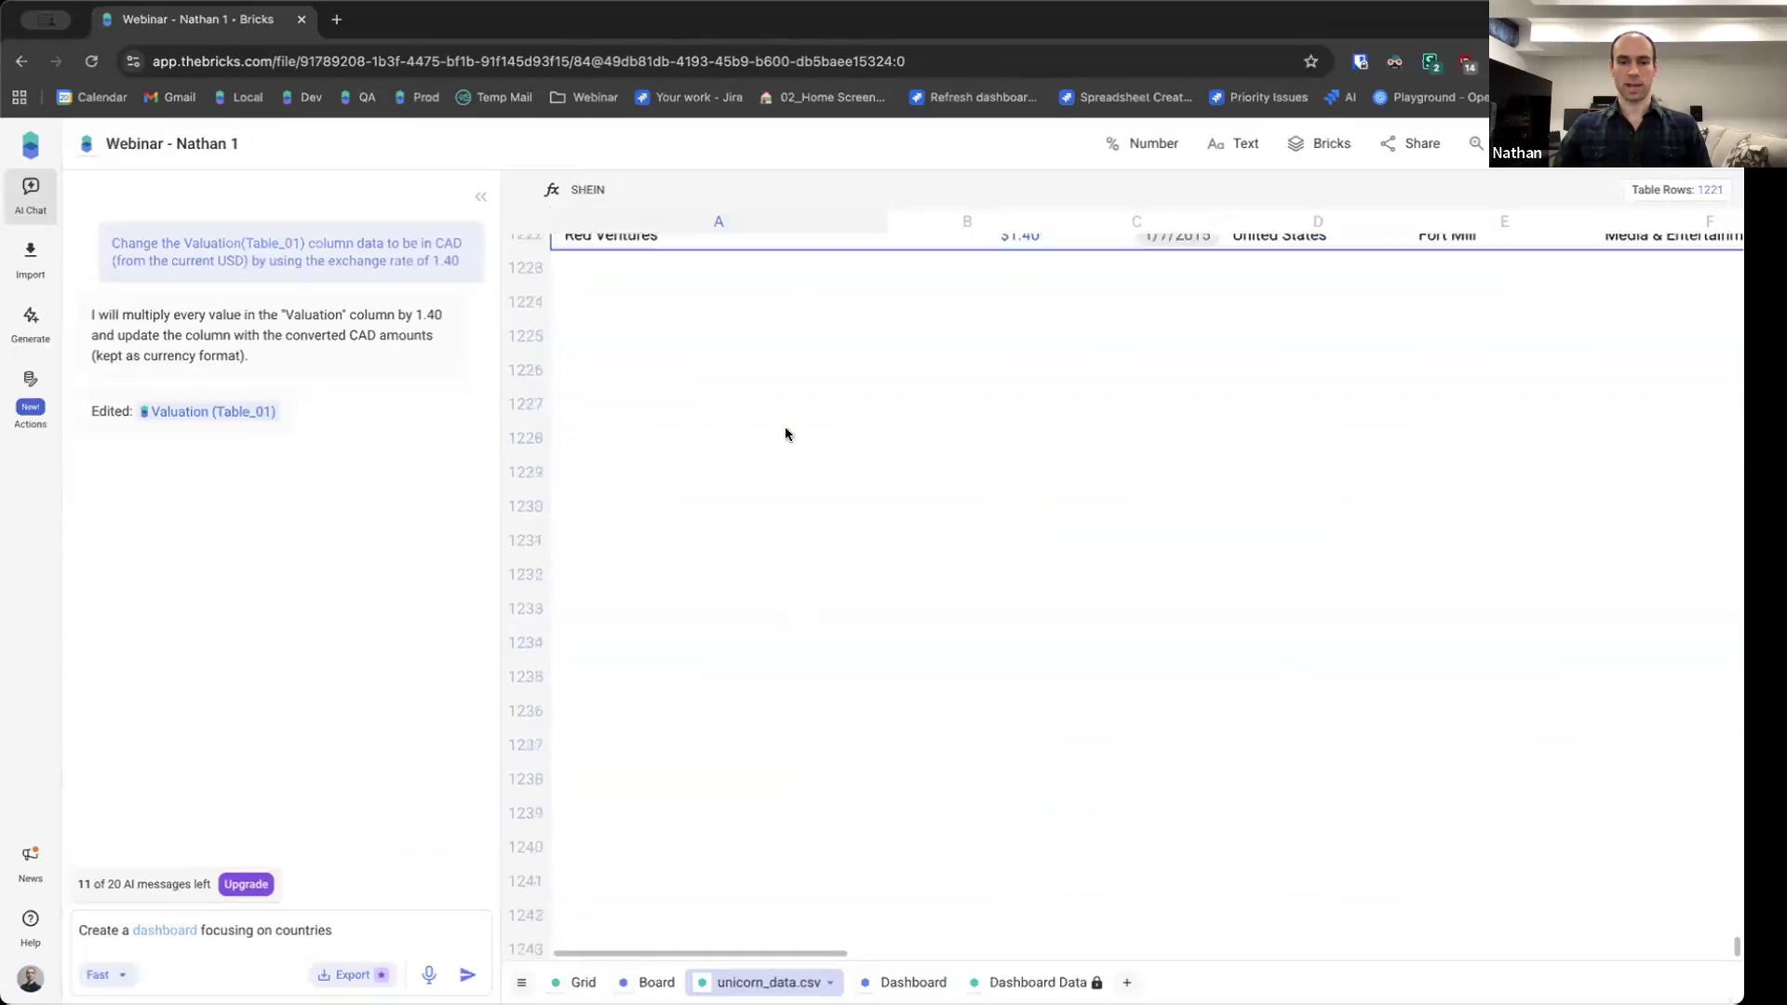
scroll(776, 392, up, 4)
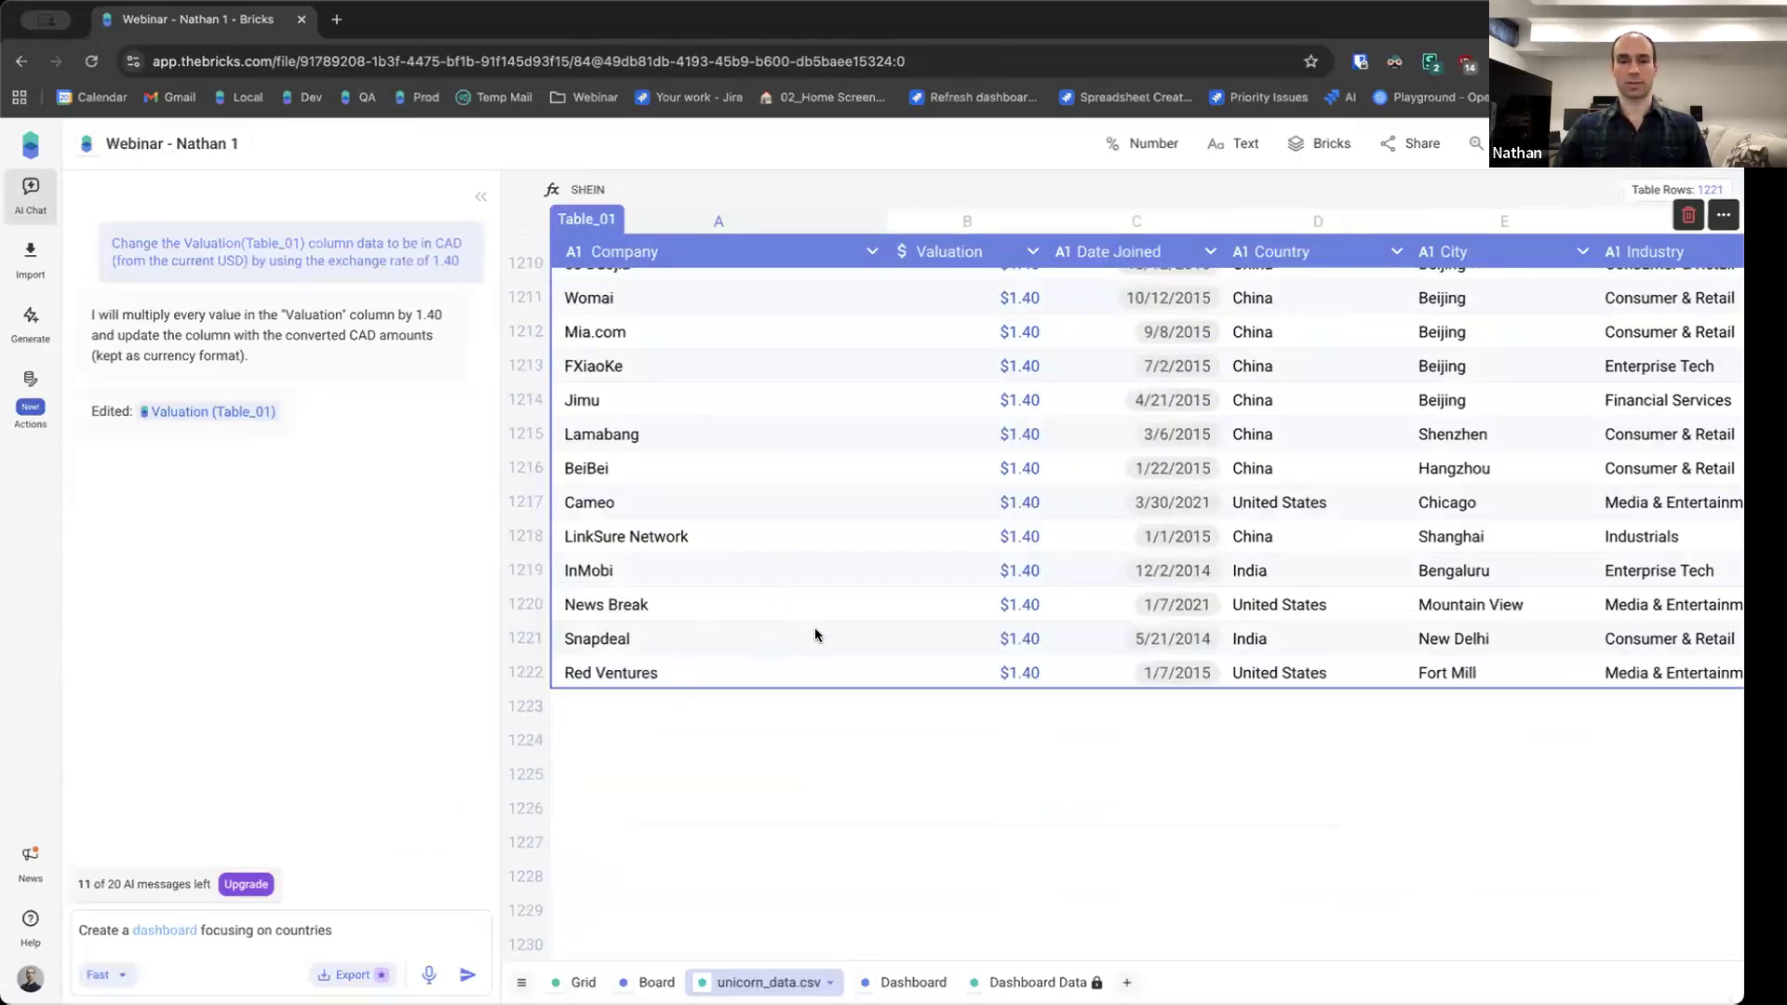
click(700, 681)
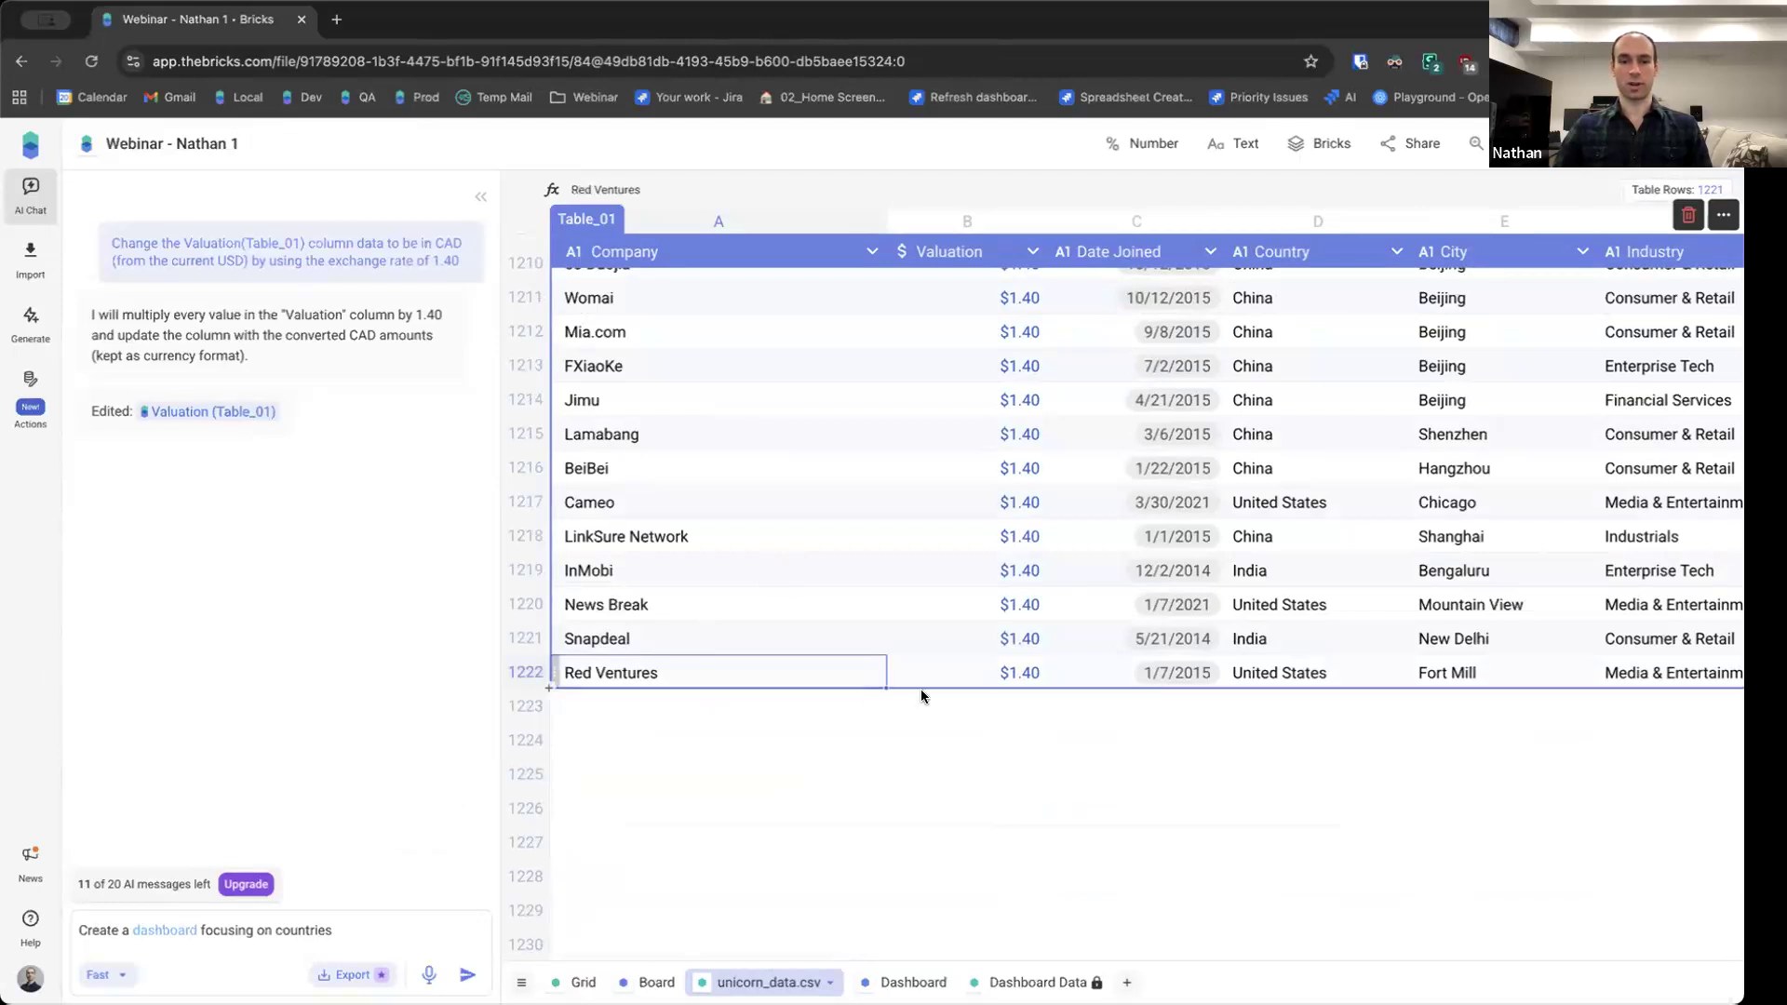
drag(918, 686, 935, 534)
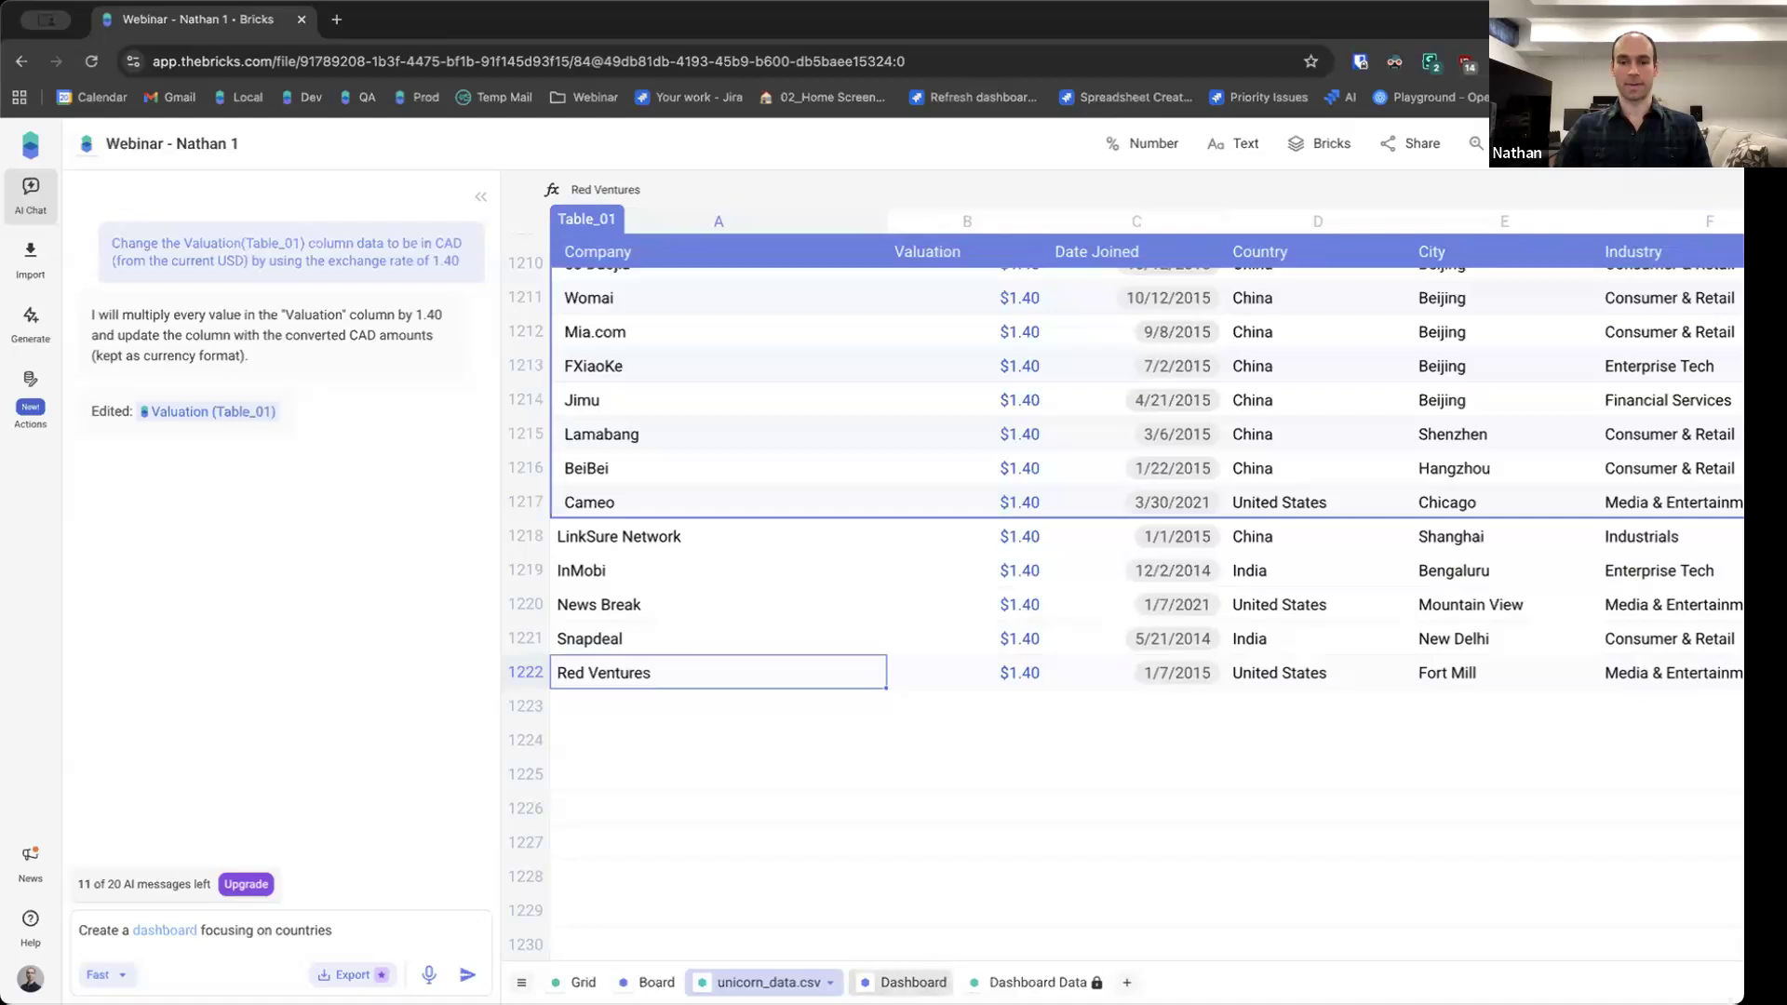
Check the dashboard's summary cards against the shortened table and return to the unicorn_data.csv sheet
click(903, 982)
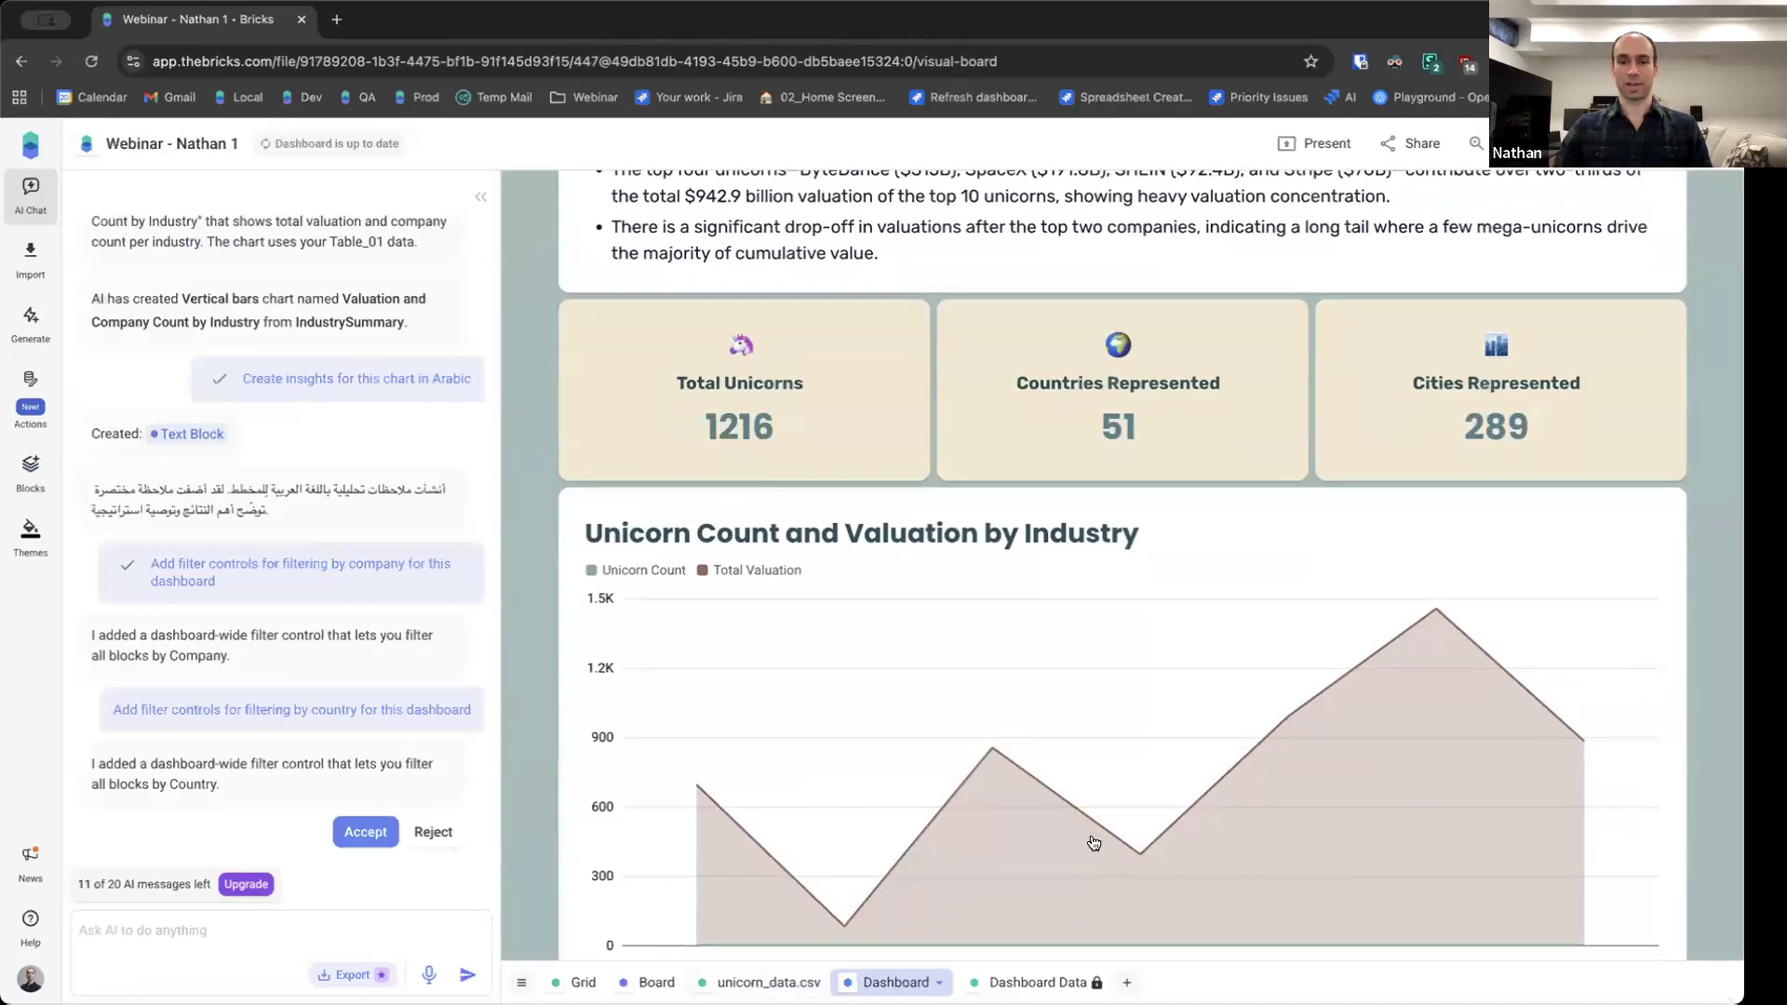
click(780, 982)
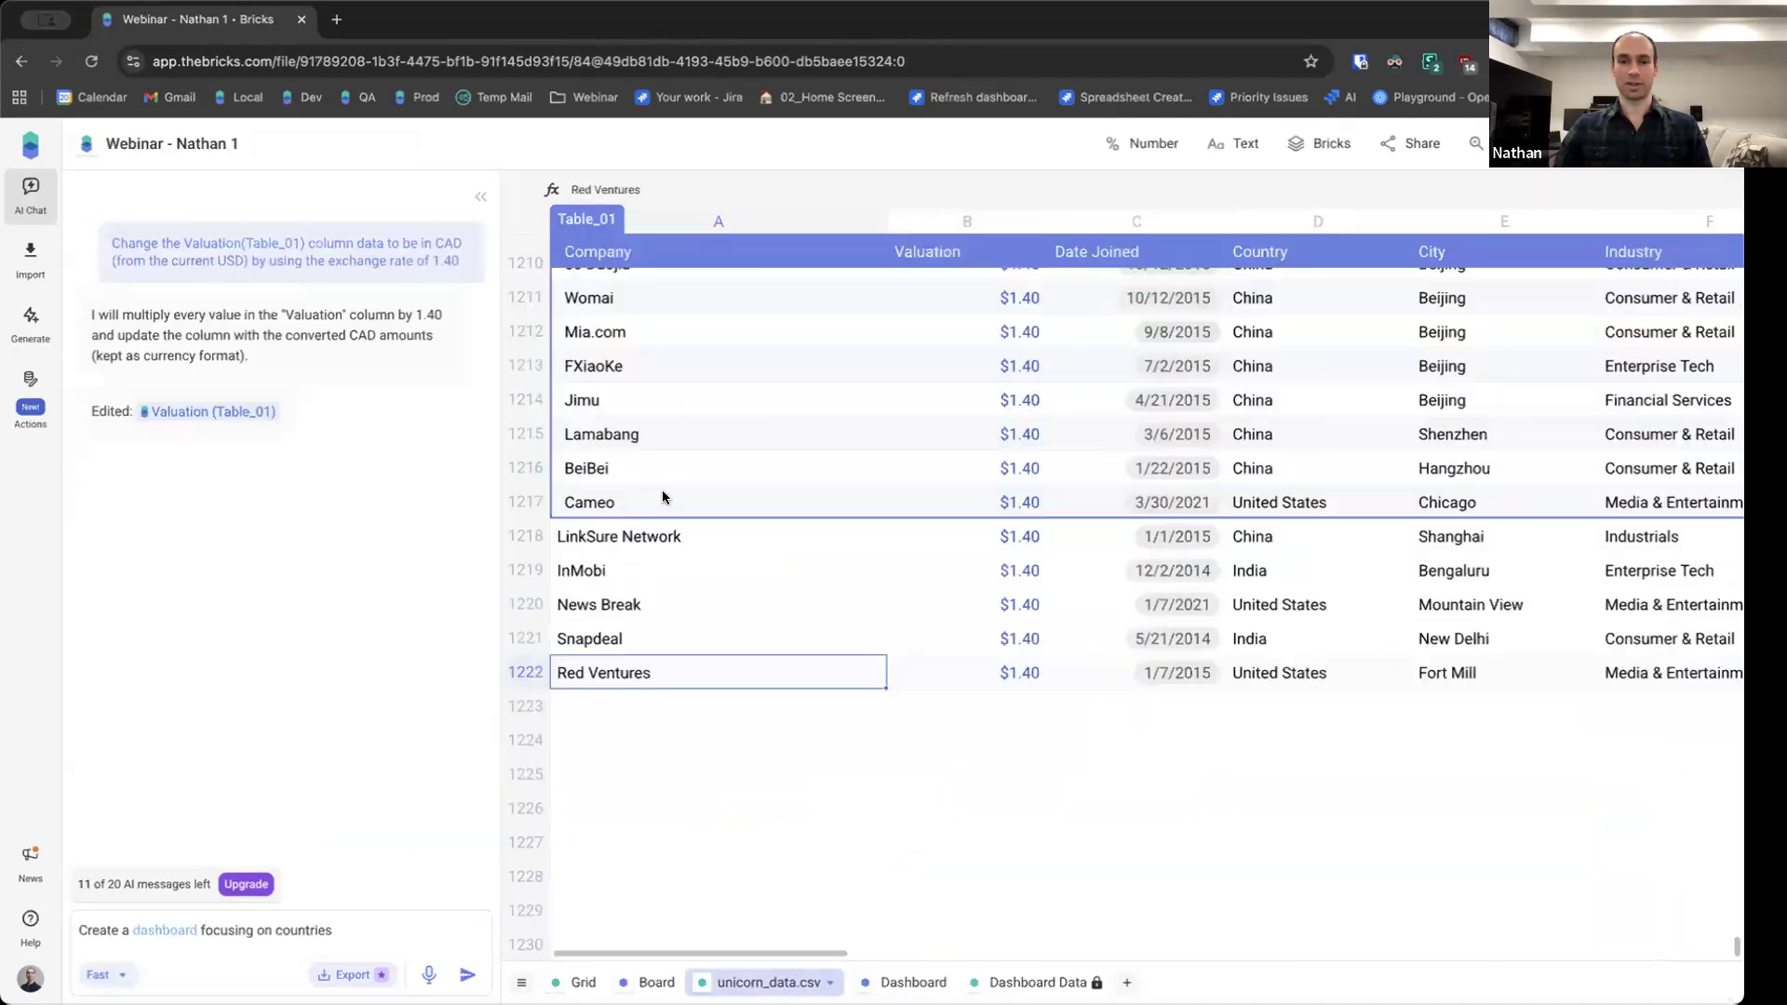
Extend Table_01 on the unicorn_data.csv sheet down to row 1222 to include its last five companies again
click(714, 521)
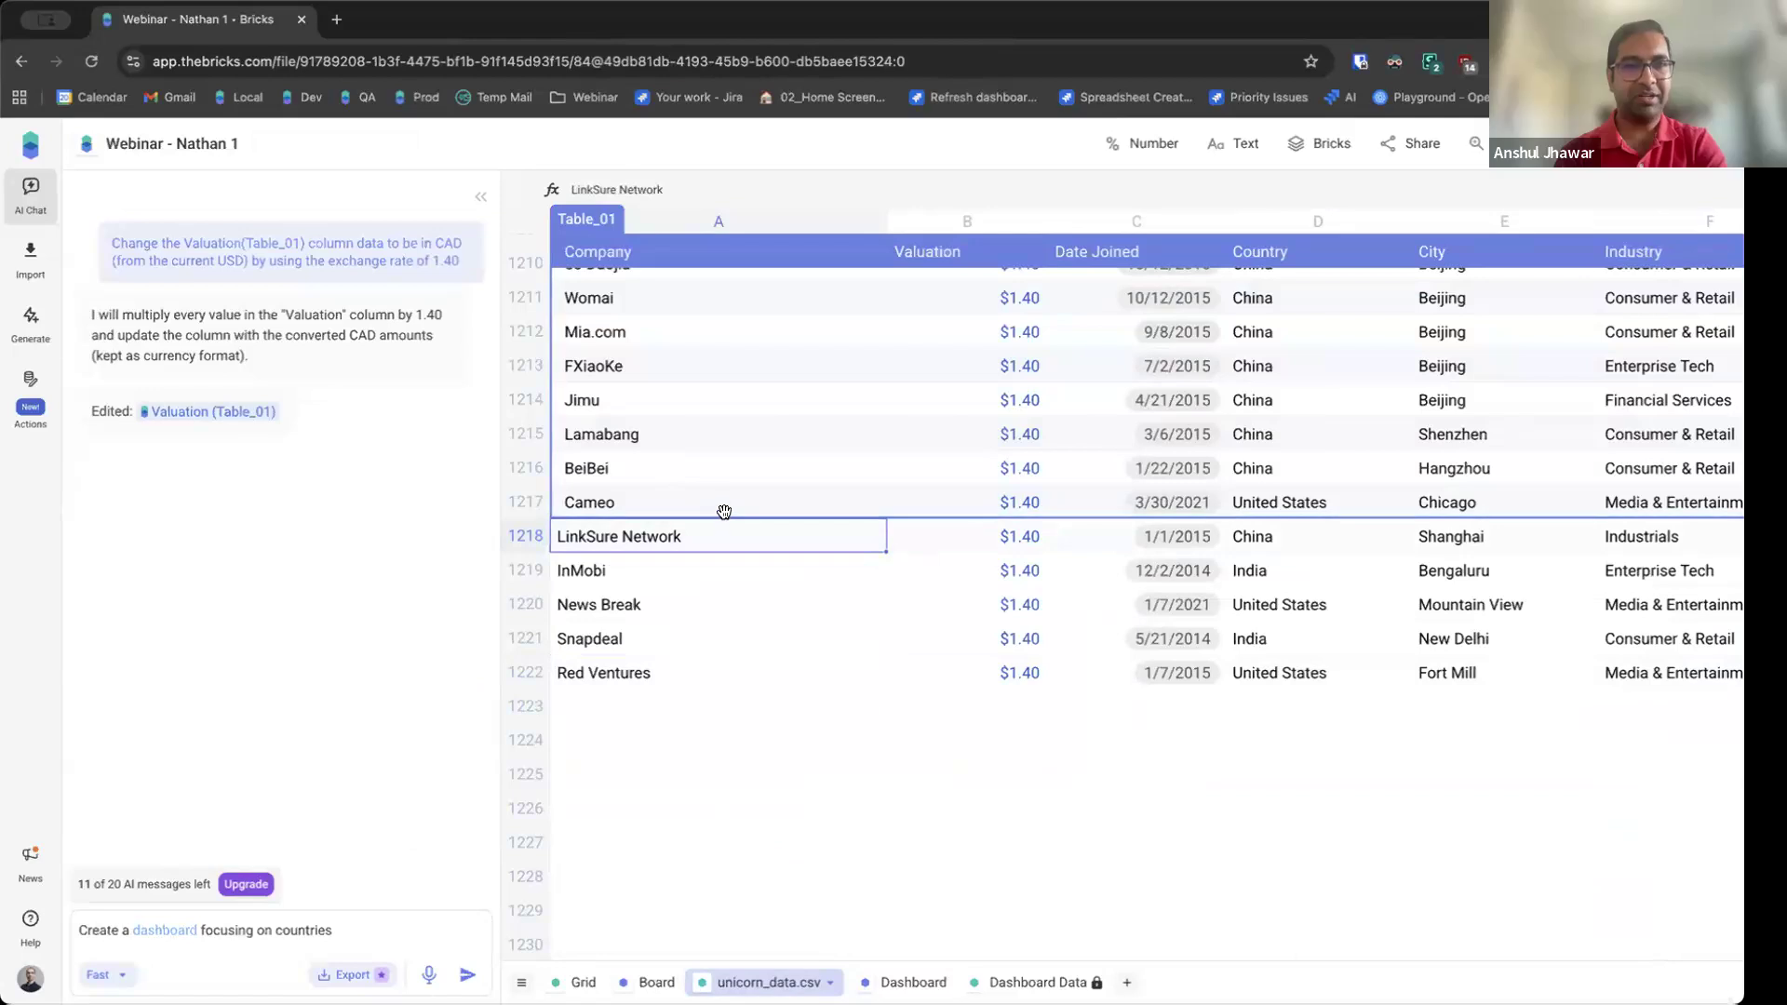
drag(722, 516, 744, 682)
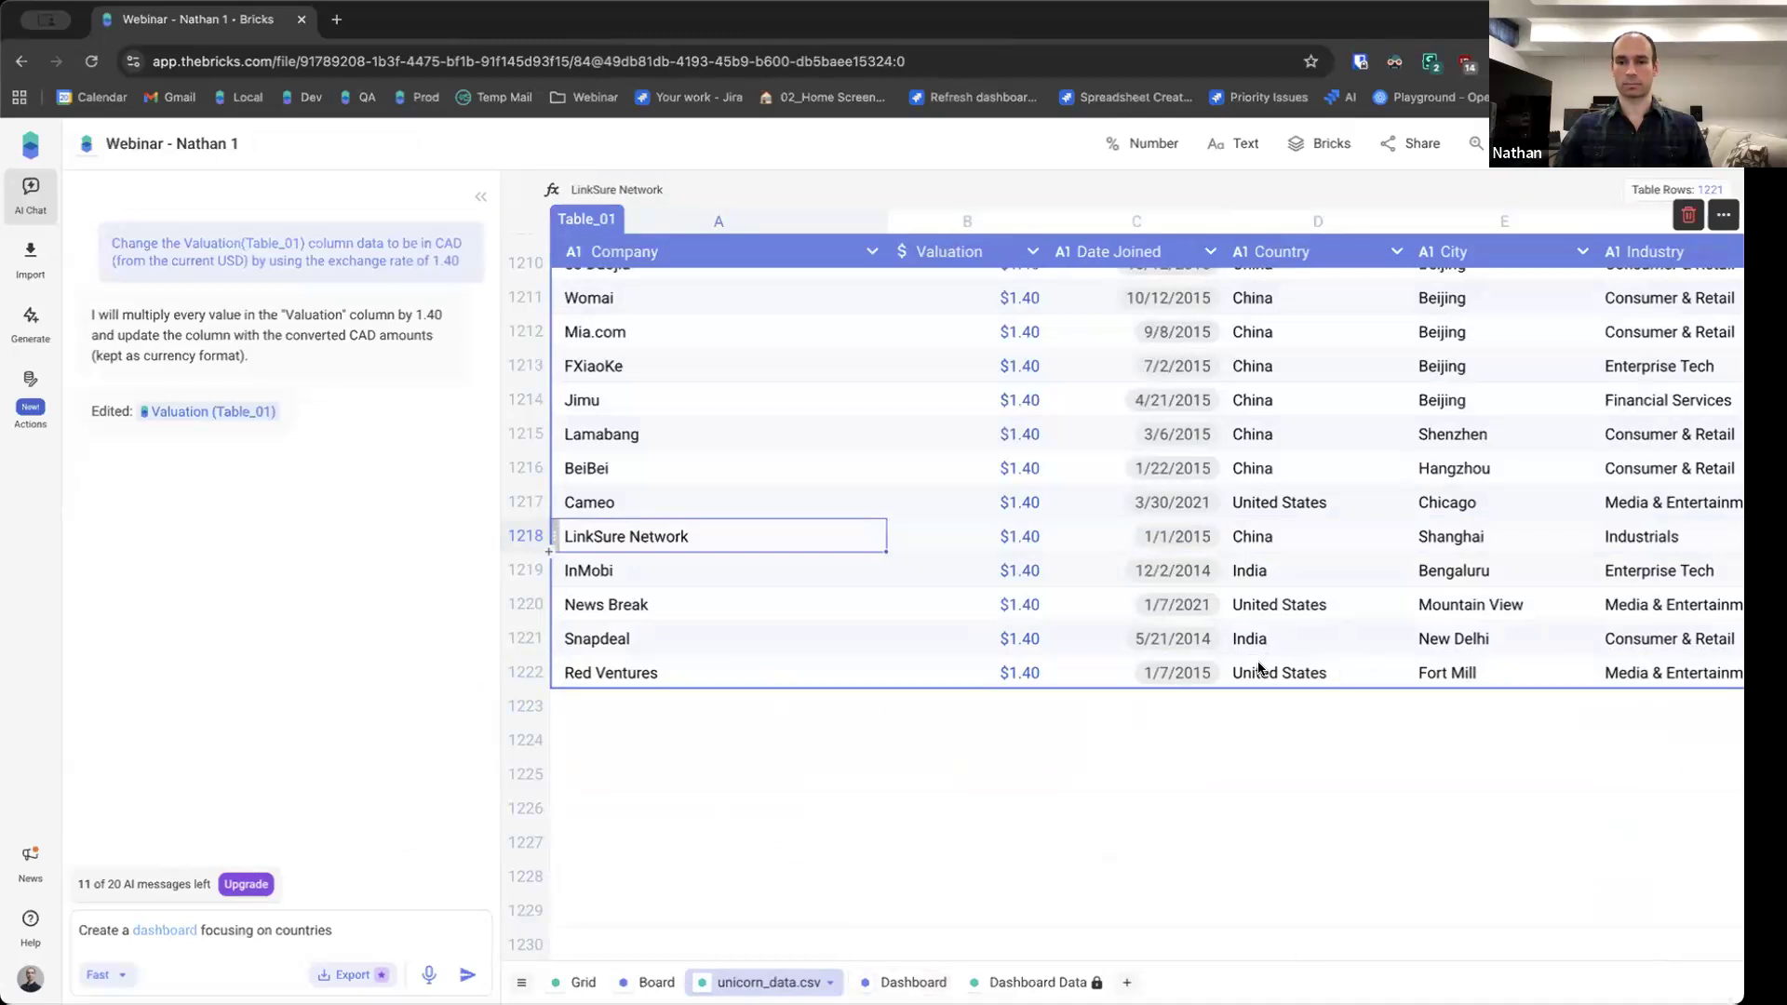
scroll(1252, 642, up, 20)
scroll(1248, 631, up, 15)
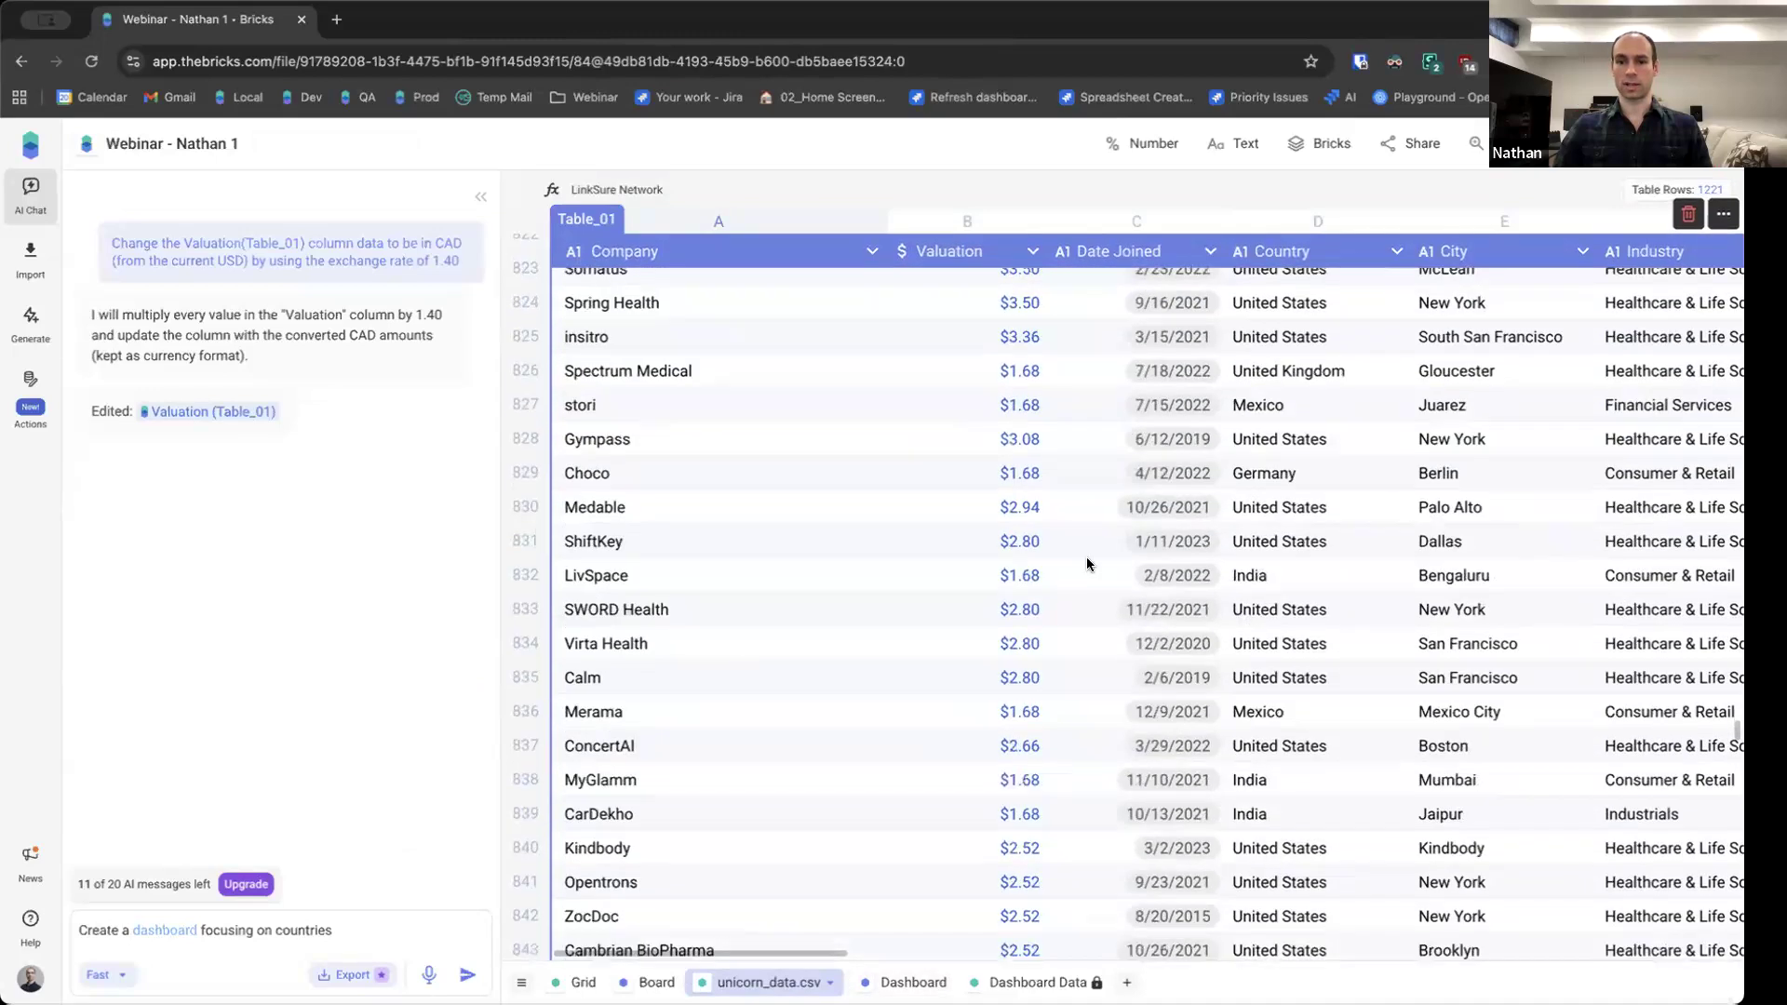
click(1024, 301)
double_click(1021, 303)
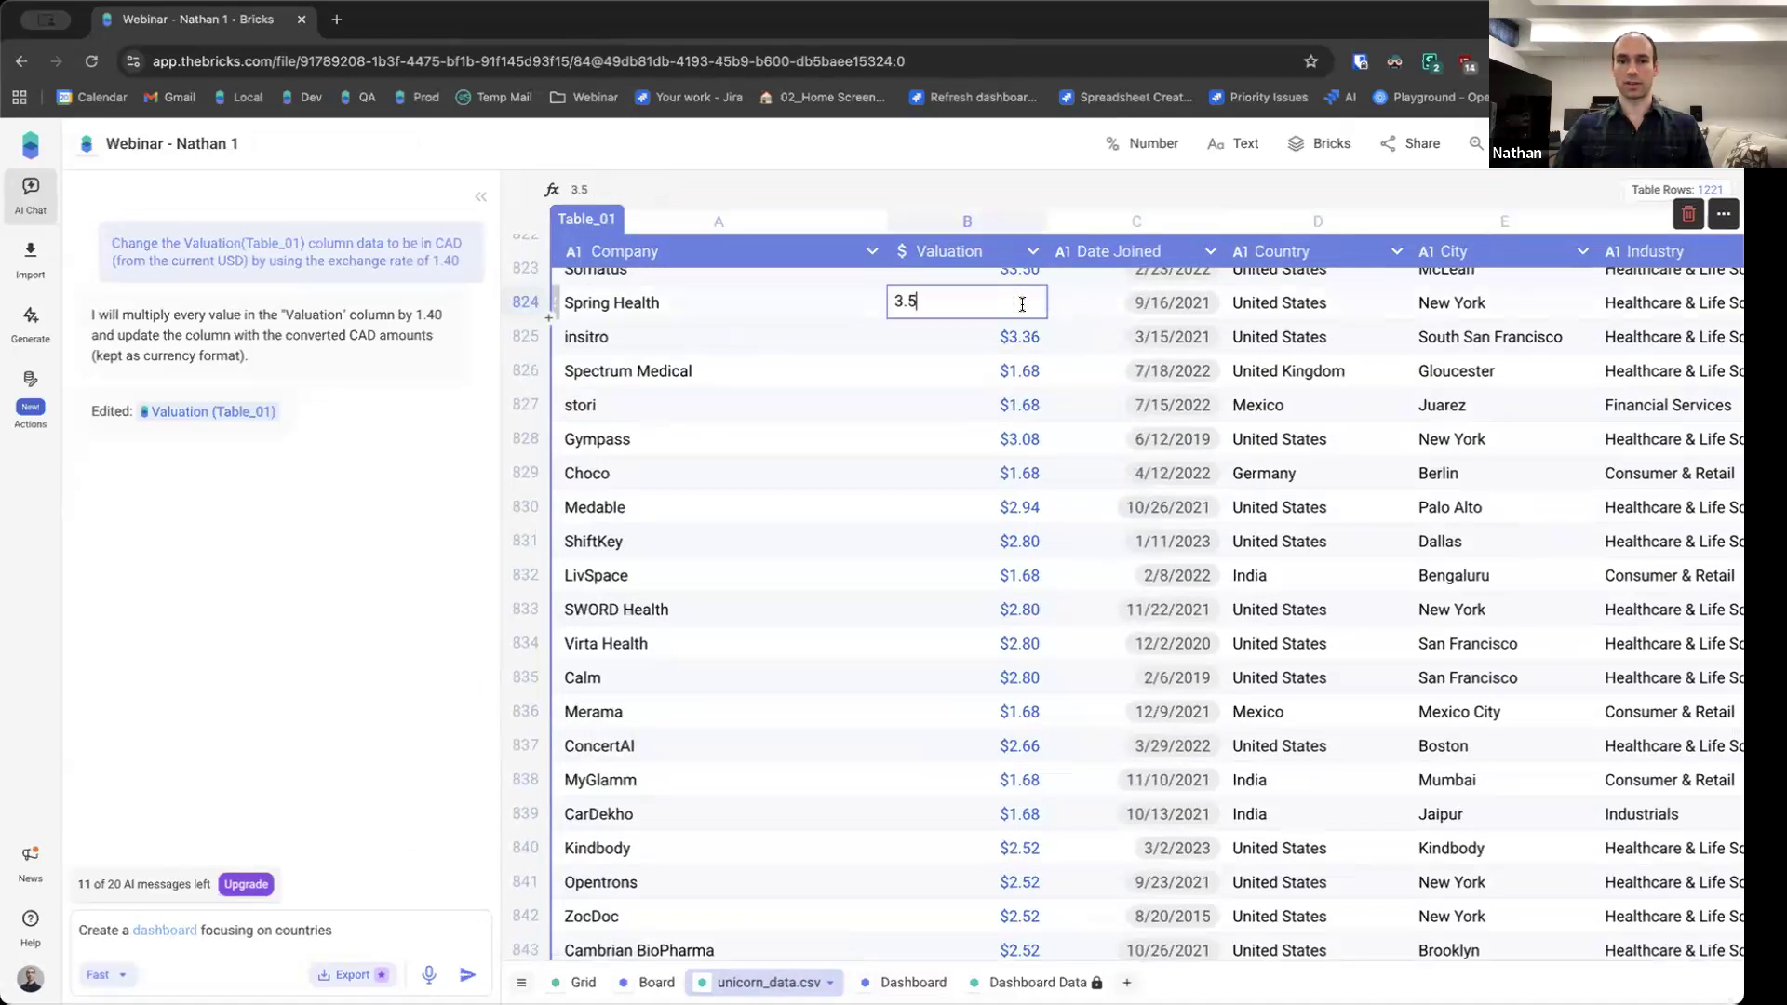
Examine the dashboard's summary cards, charts and Key Insights blocks, down to the Industry Share of Total Unicorn Valuation chart
click(912, 983)
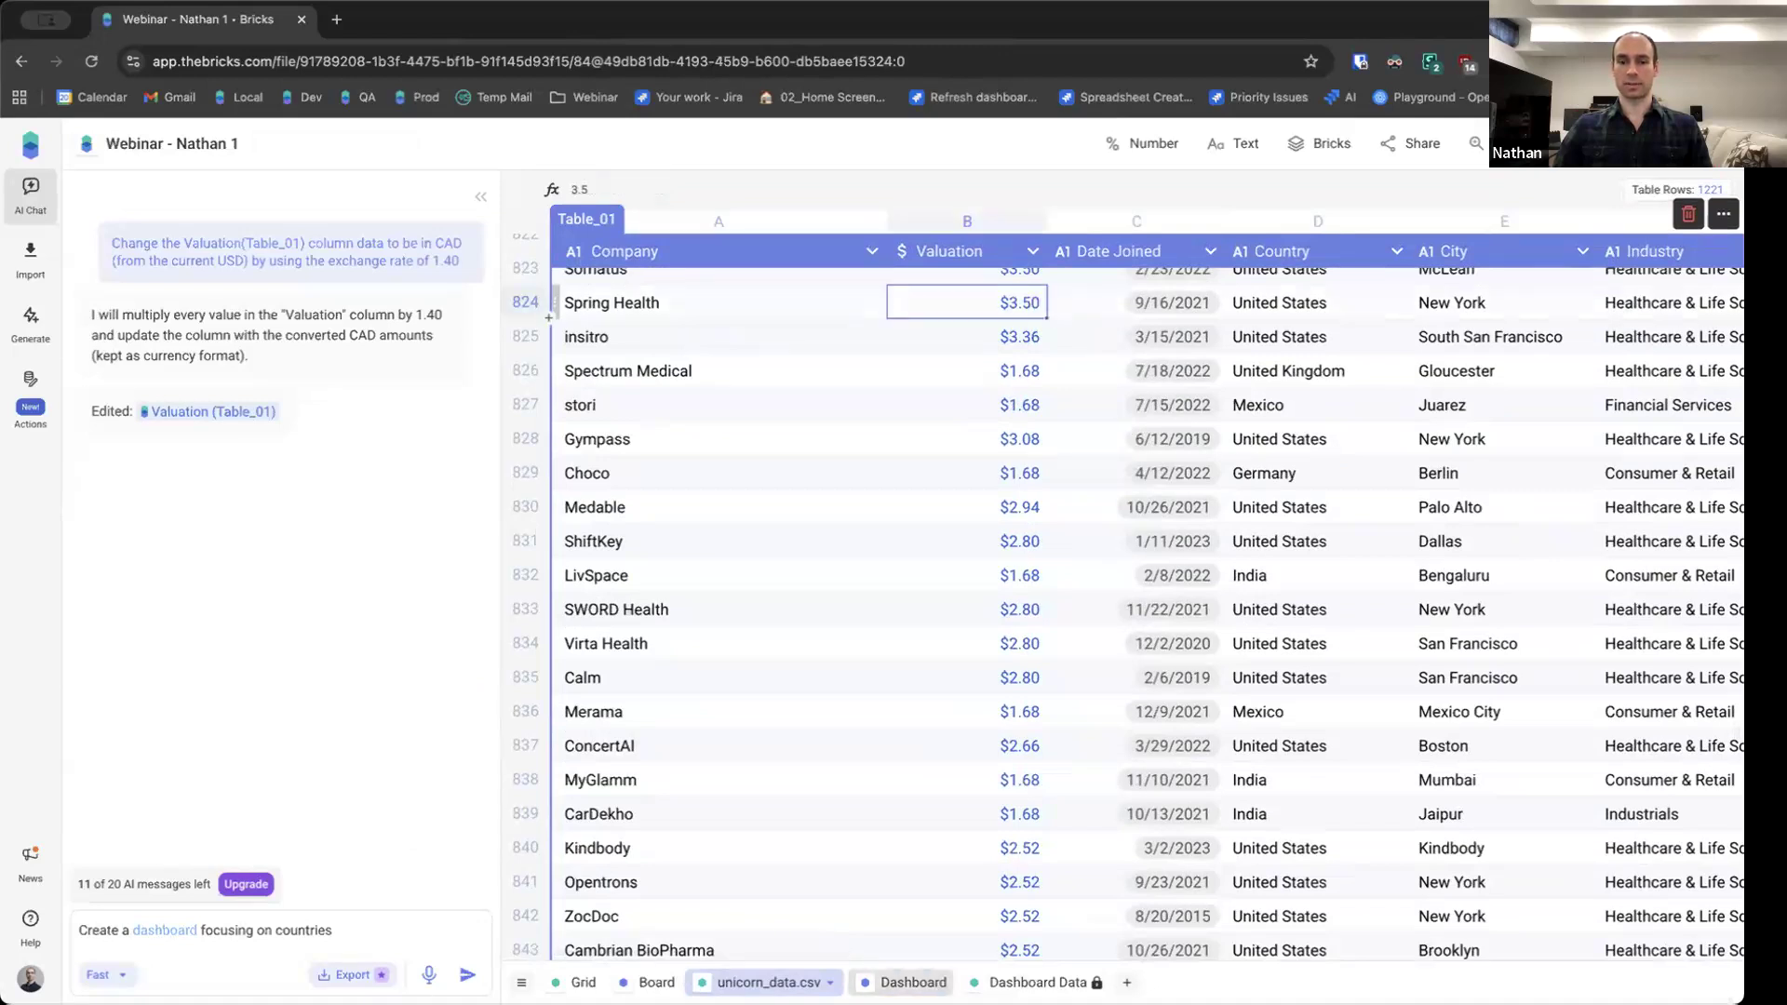
scroll(1119, 607, down, 10)
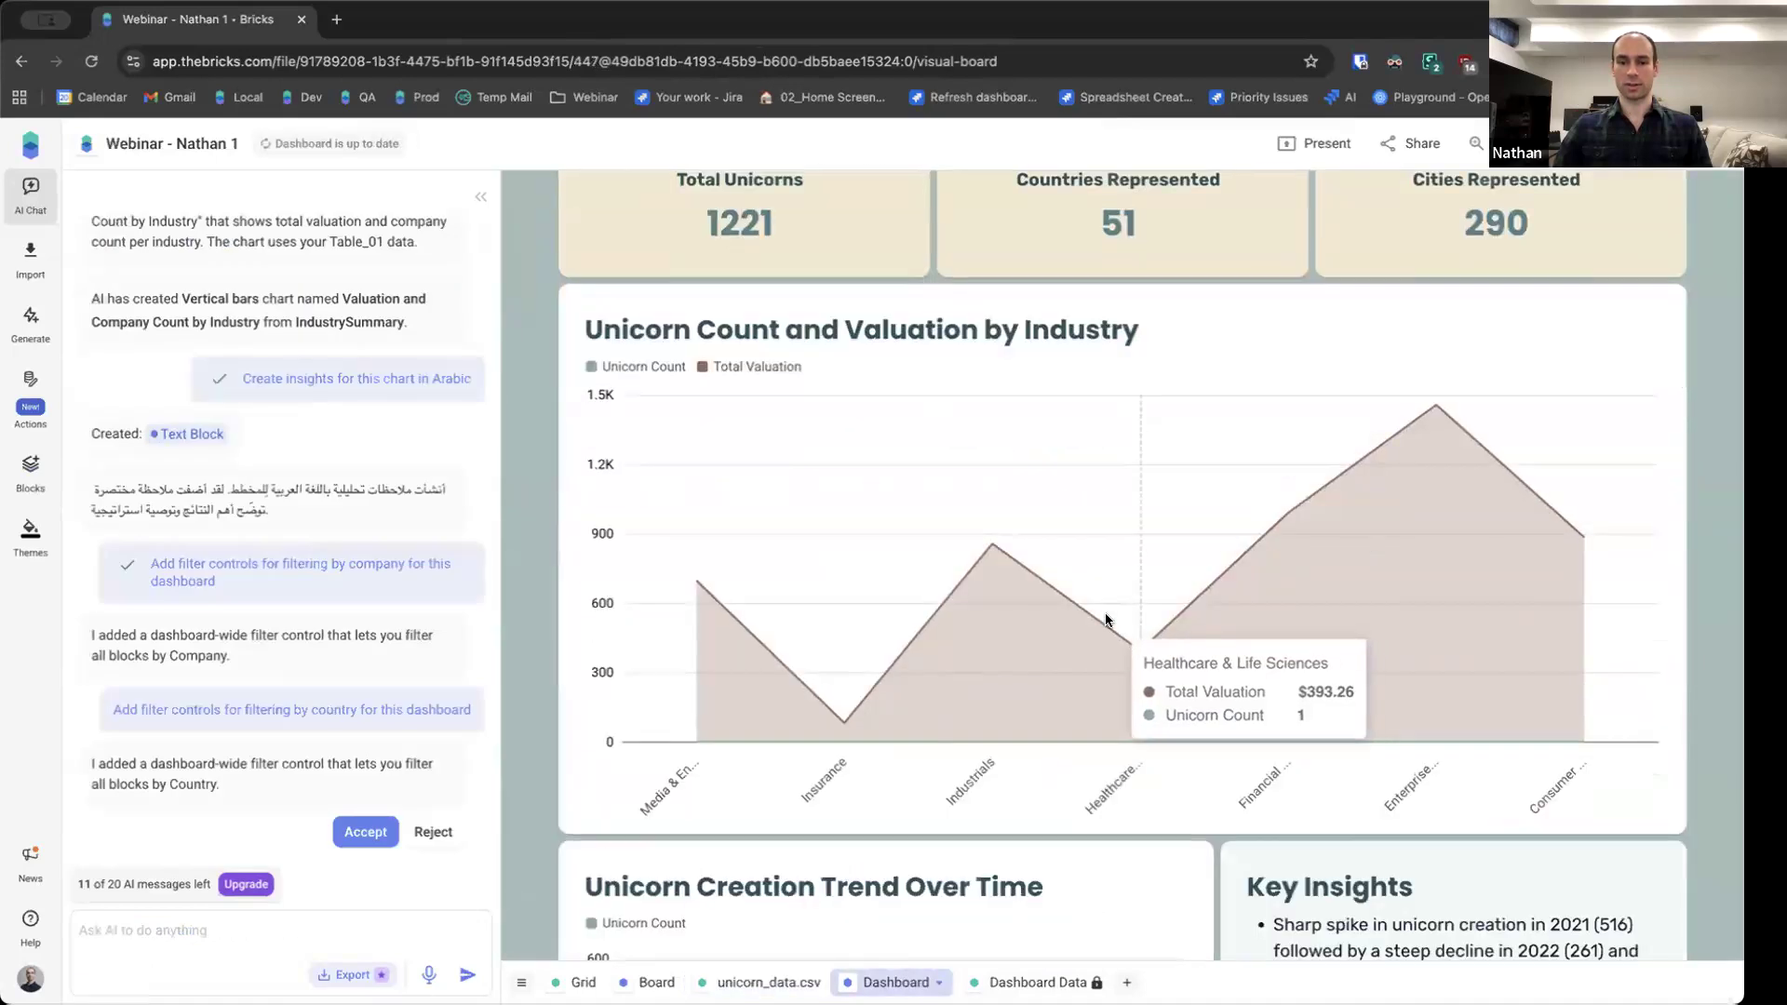
scroll(1106, 617, down, 6)
scroll(1048, 611, down, 6)
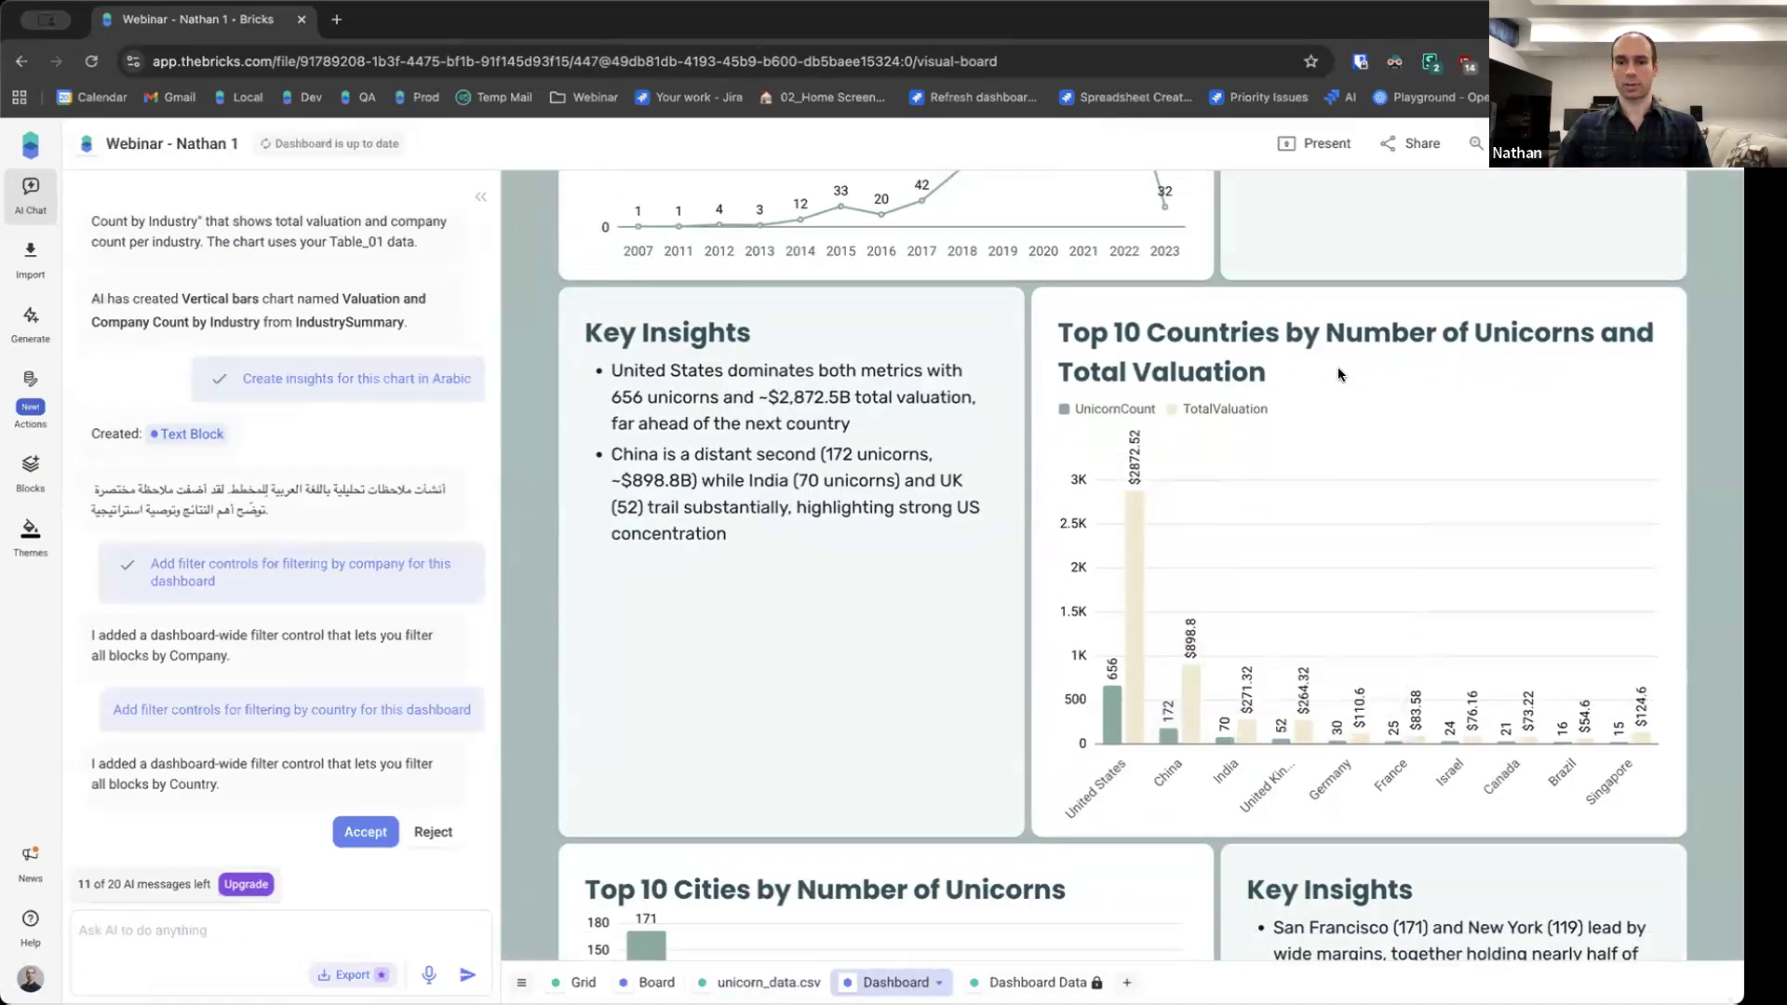
scroll(1202, 677, down, 3)
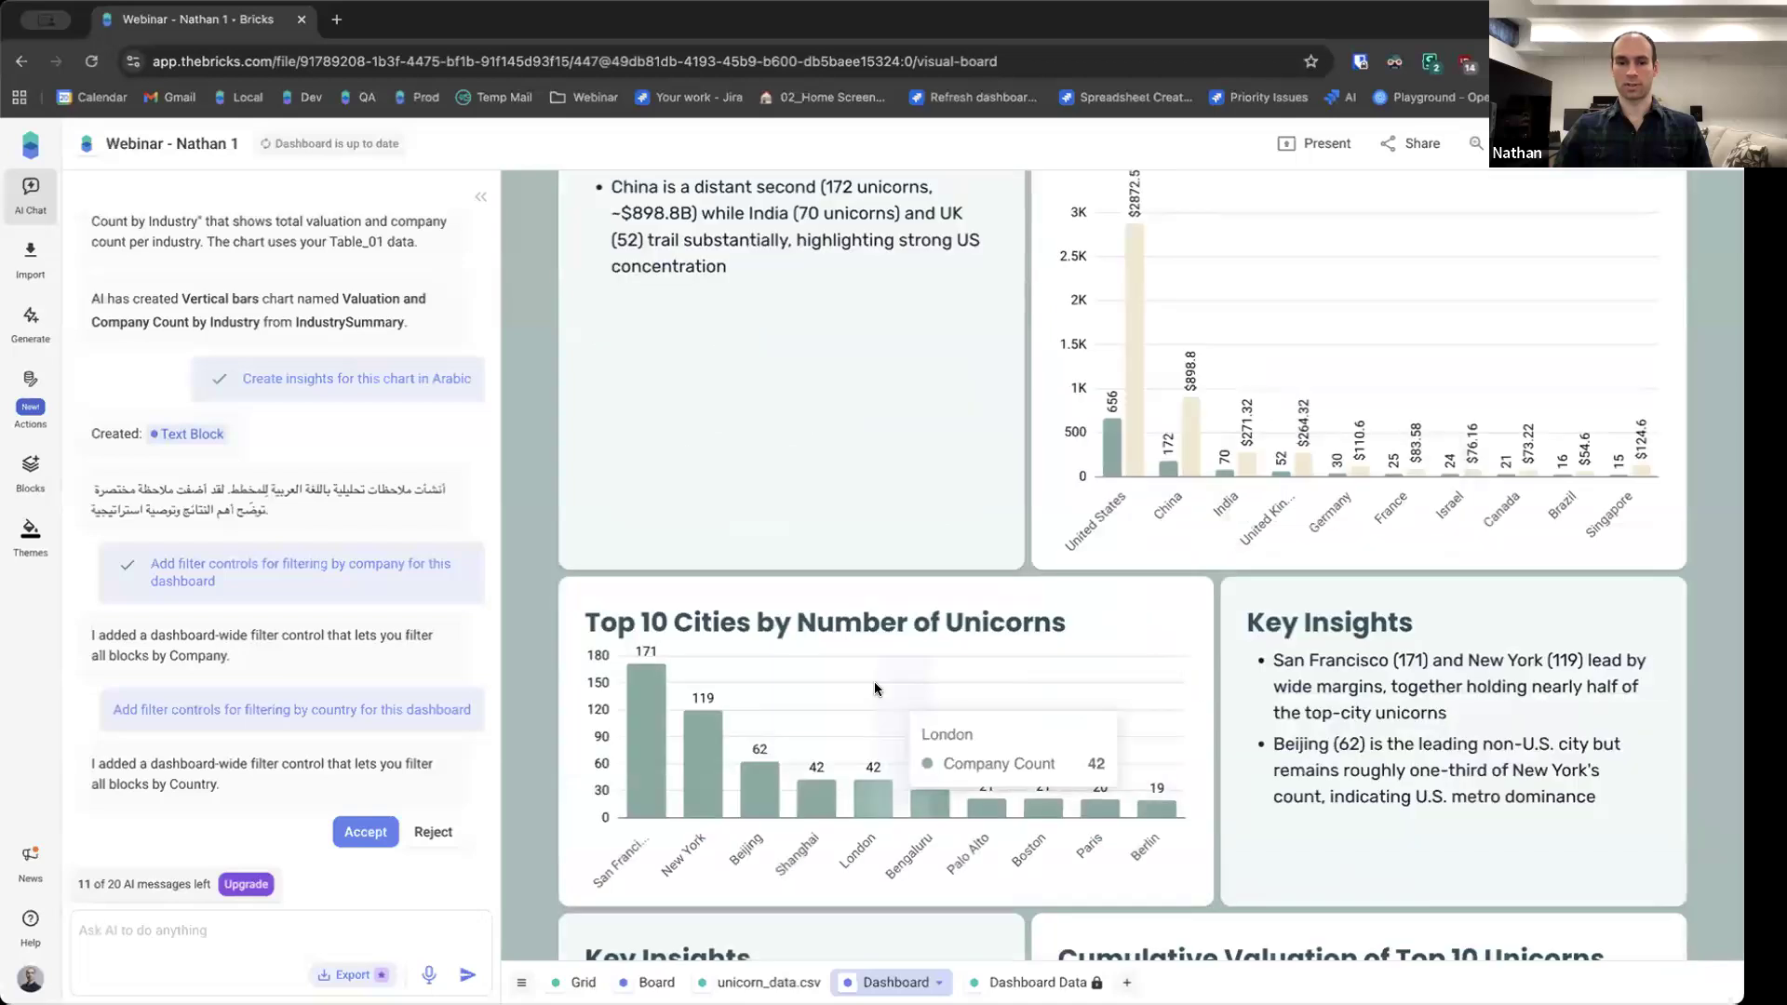
scroll(942, 684, down, 2)
scroll(942, 684, down, 3)
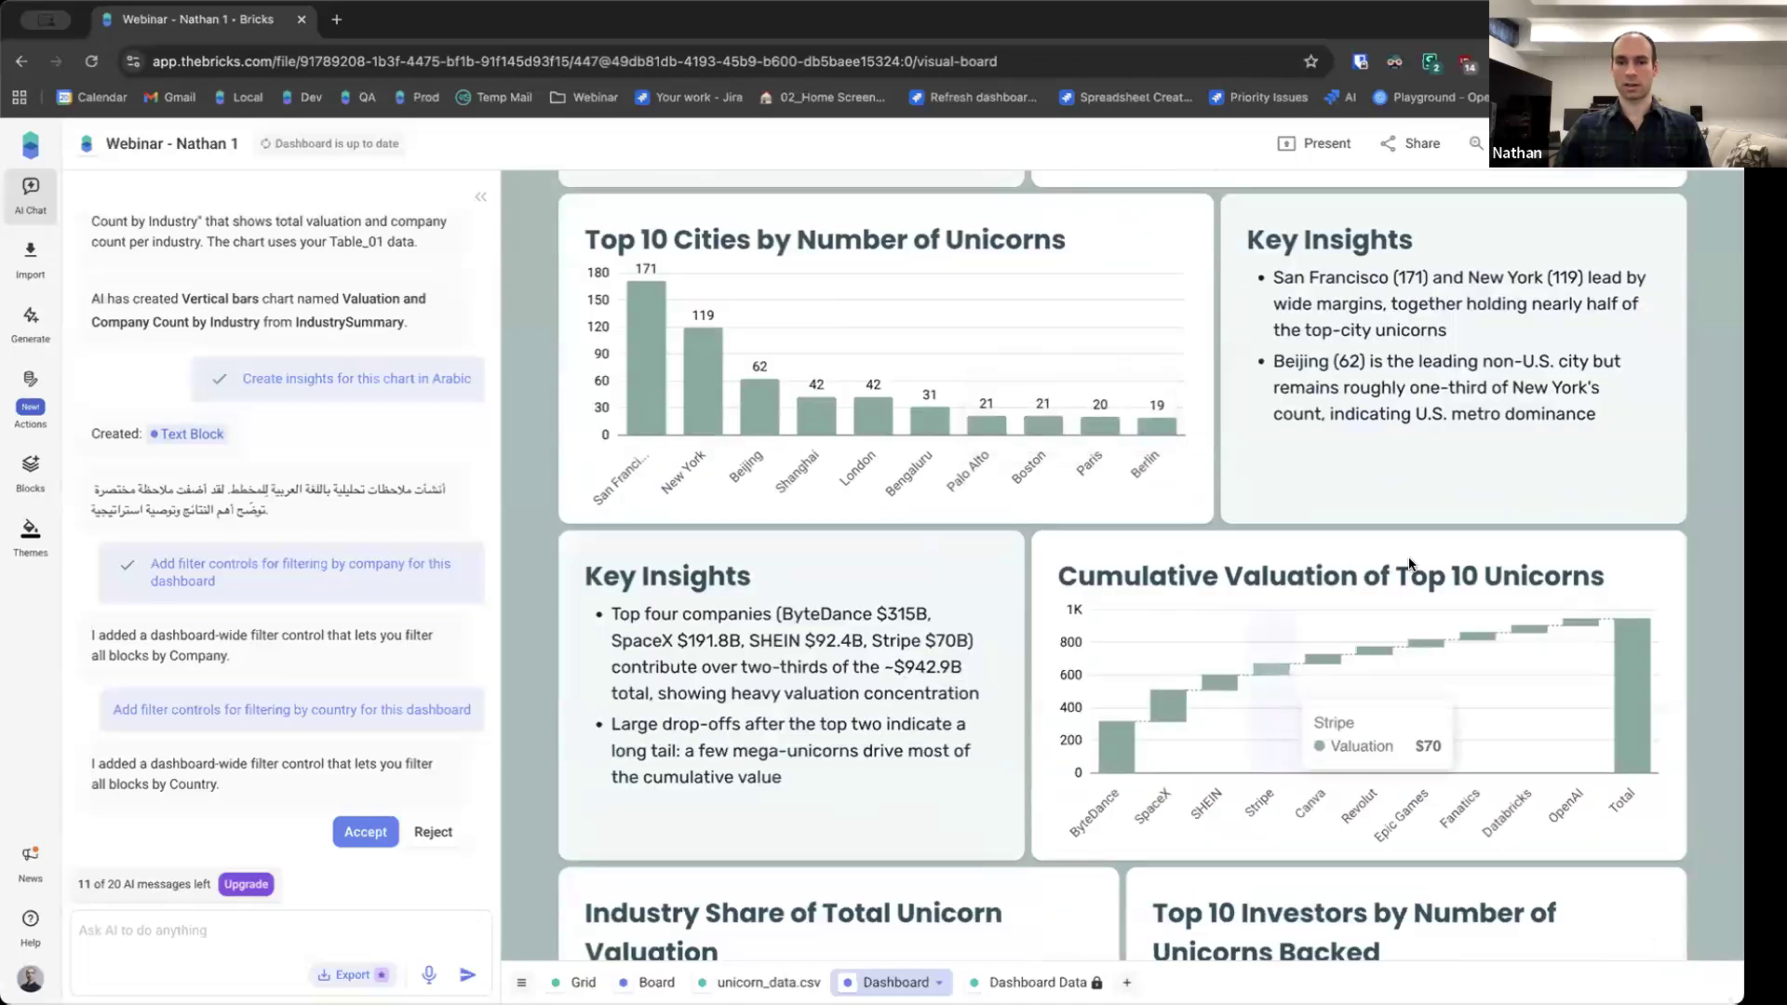
scroll(1415, 568, down, 1)
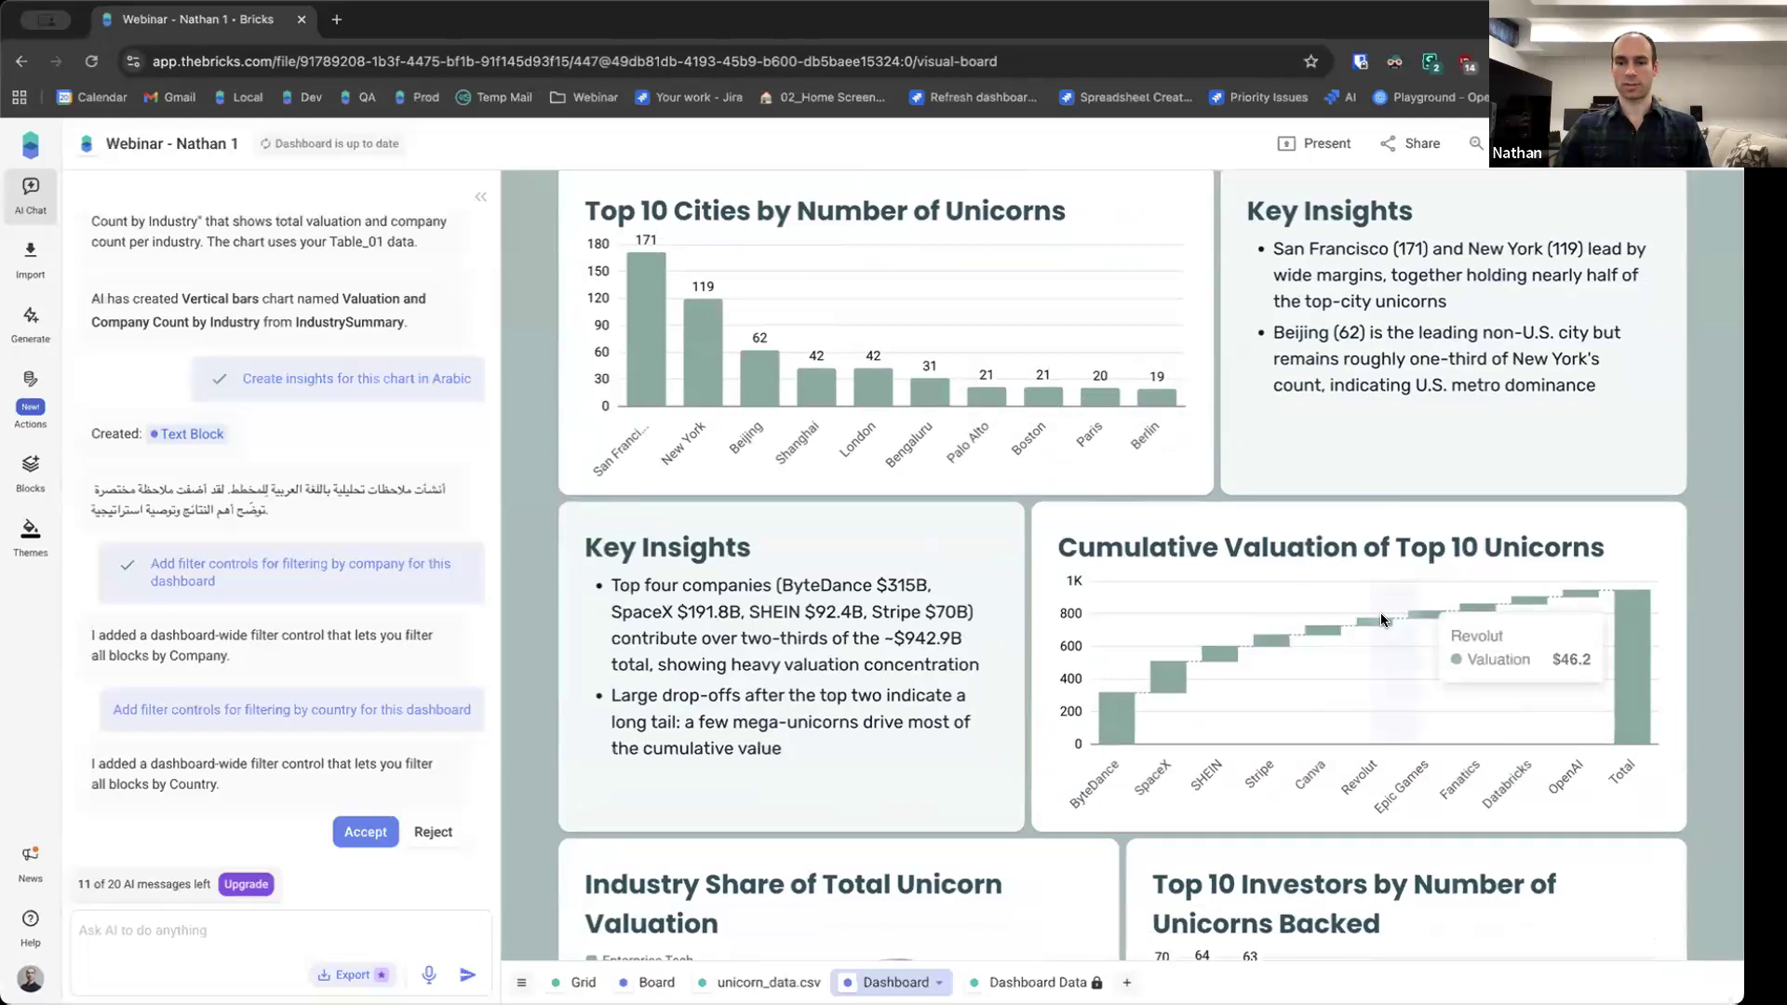
scroll(1381, 612, down, 1)
scroll(1381, 610, down, 3)
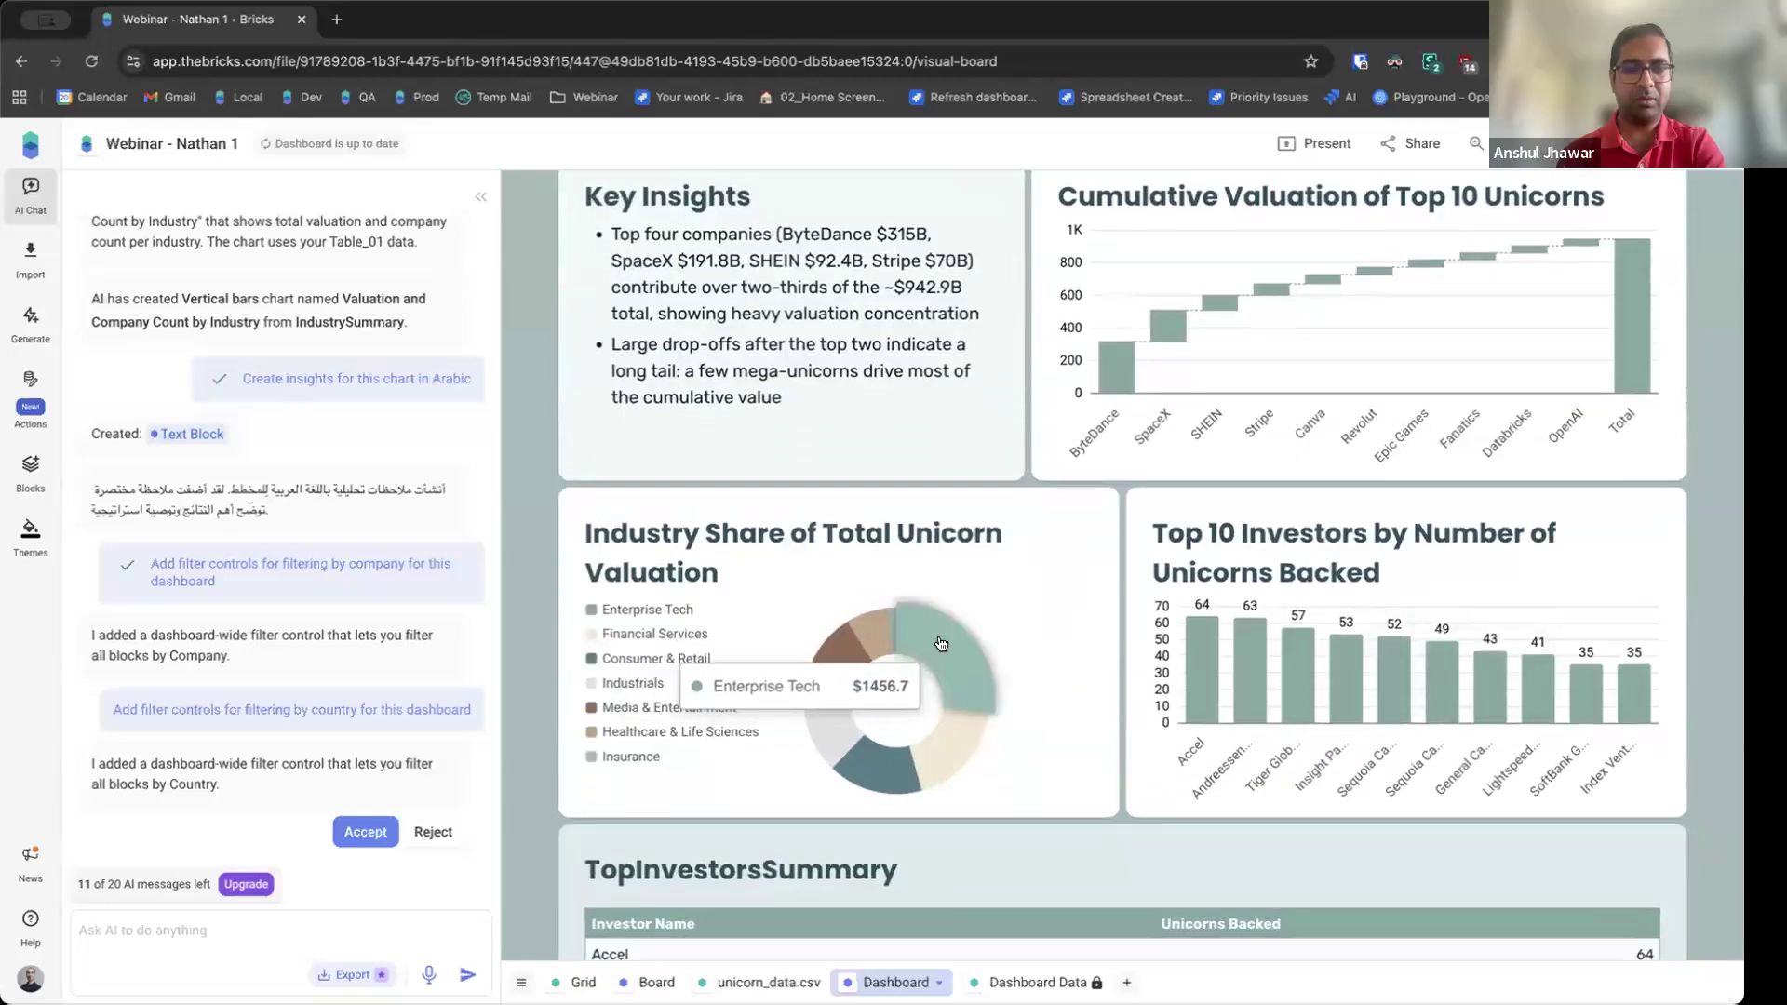
Examine the TopInvestorsSummary and RecentUnicorns tables on the dashboard for a company whose valuation can be edited in the source data
scroll(969, 657, down, 3)
scroll(969, 656, down, 2)
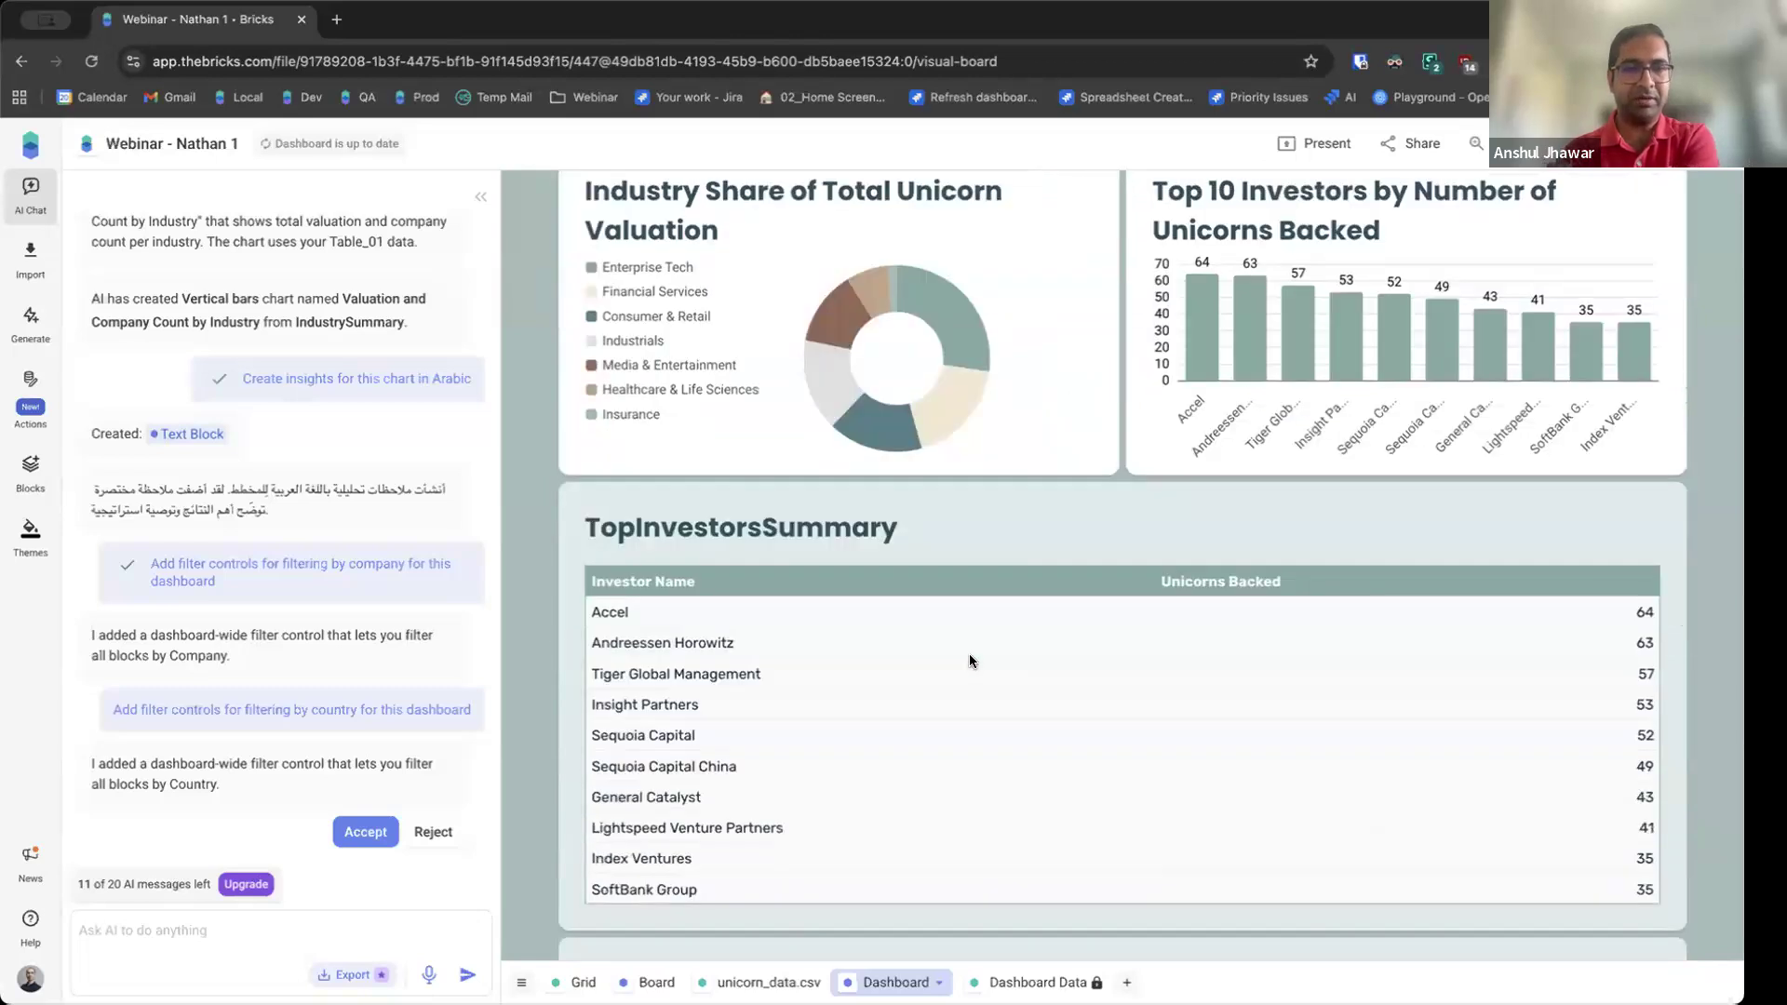
scroll(885, 615, down, 2)
scroll(741, 570, up, 1)
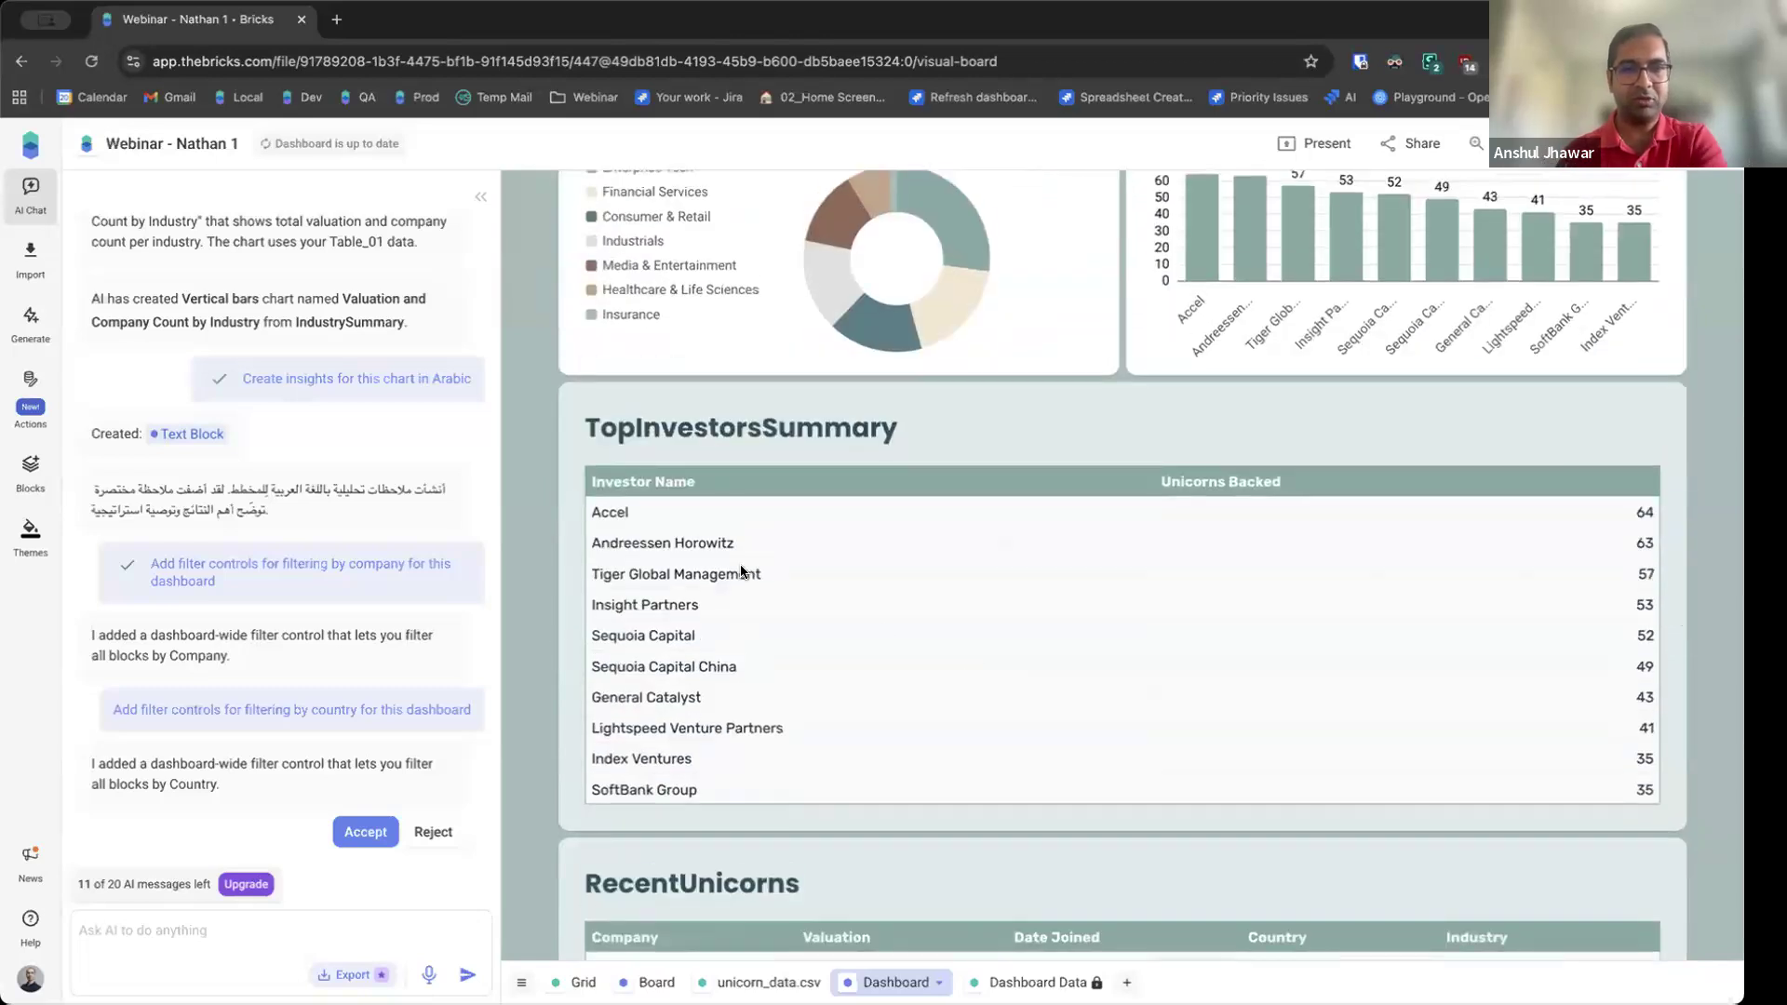
scroll(742, 570, up, 3)
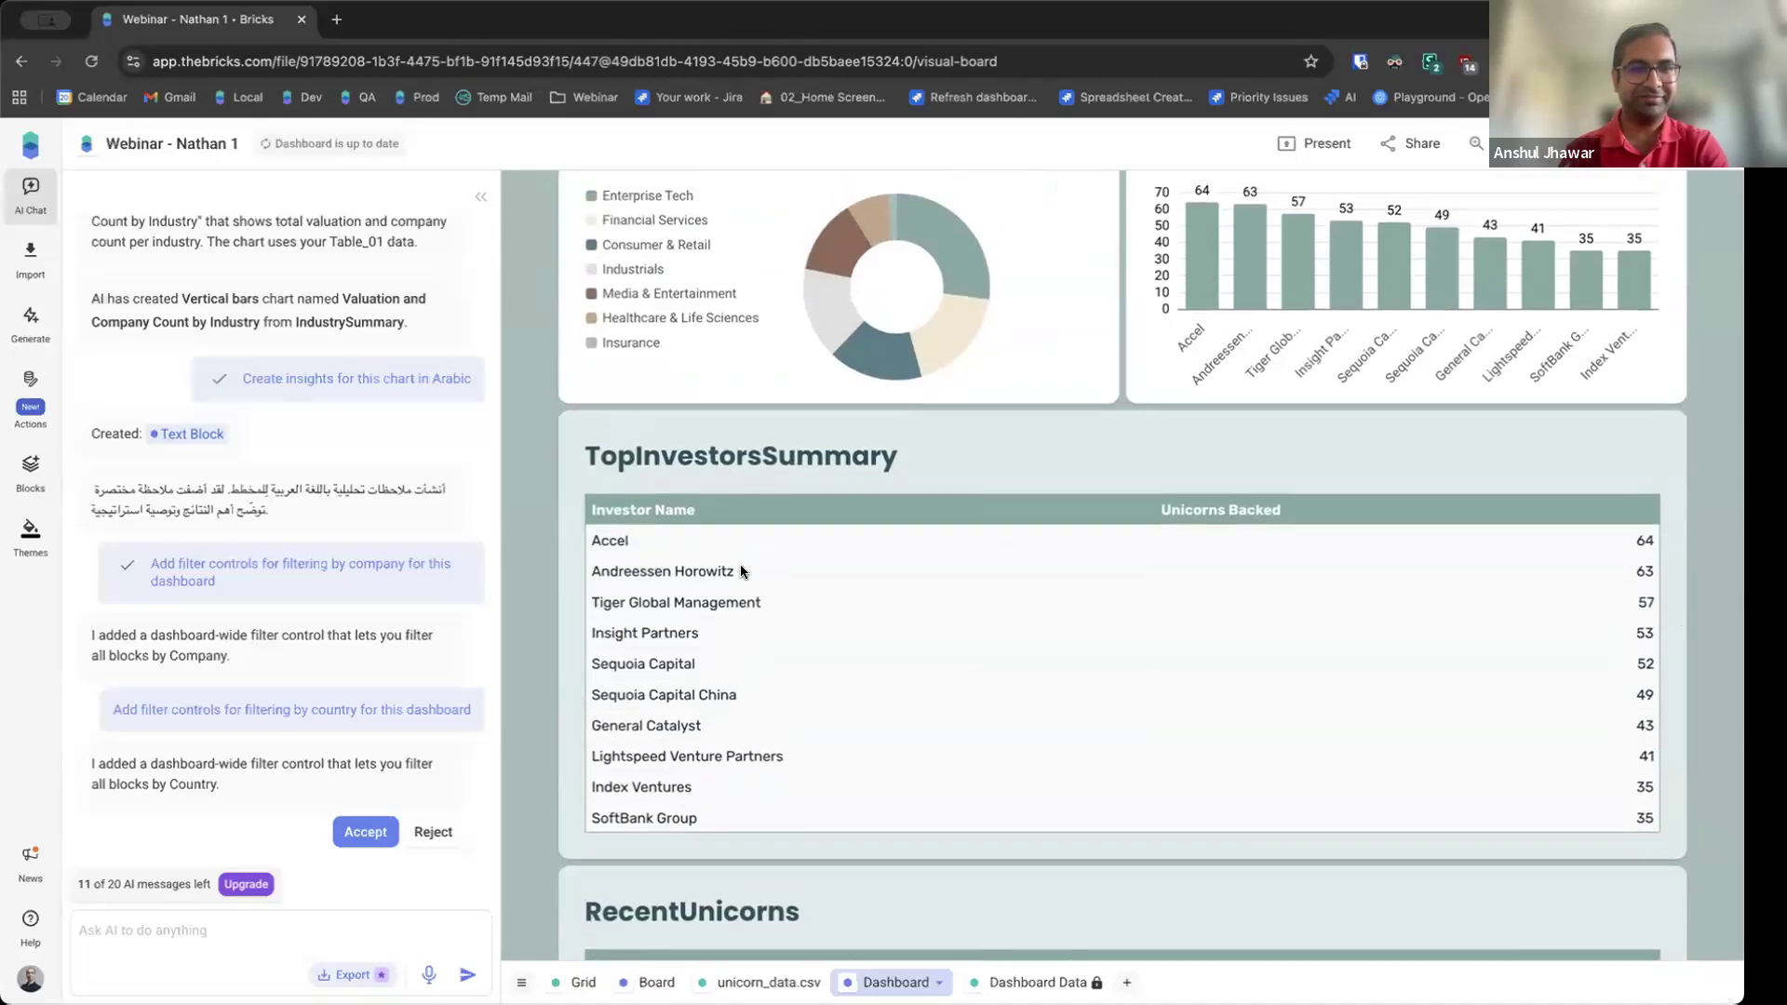
scroll(753, 605, down, 5)
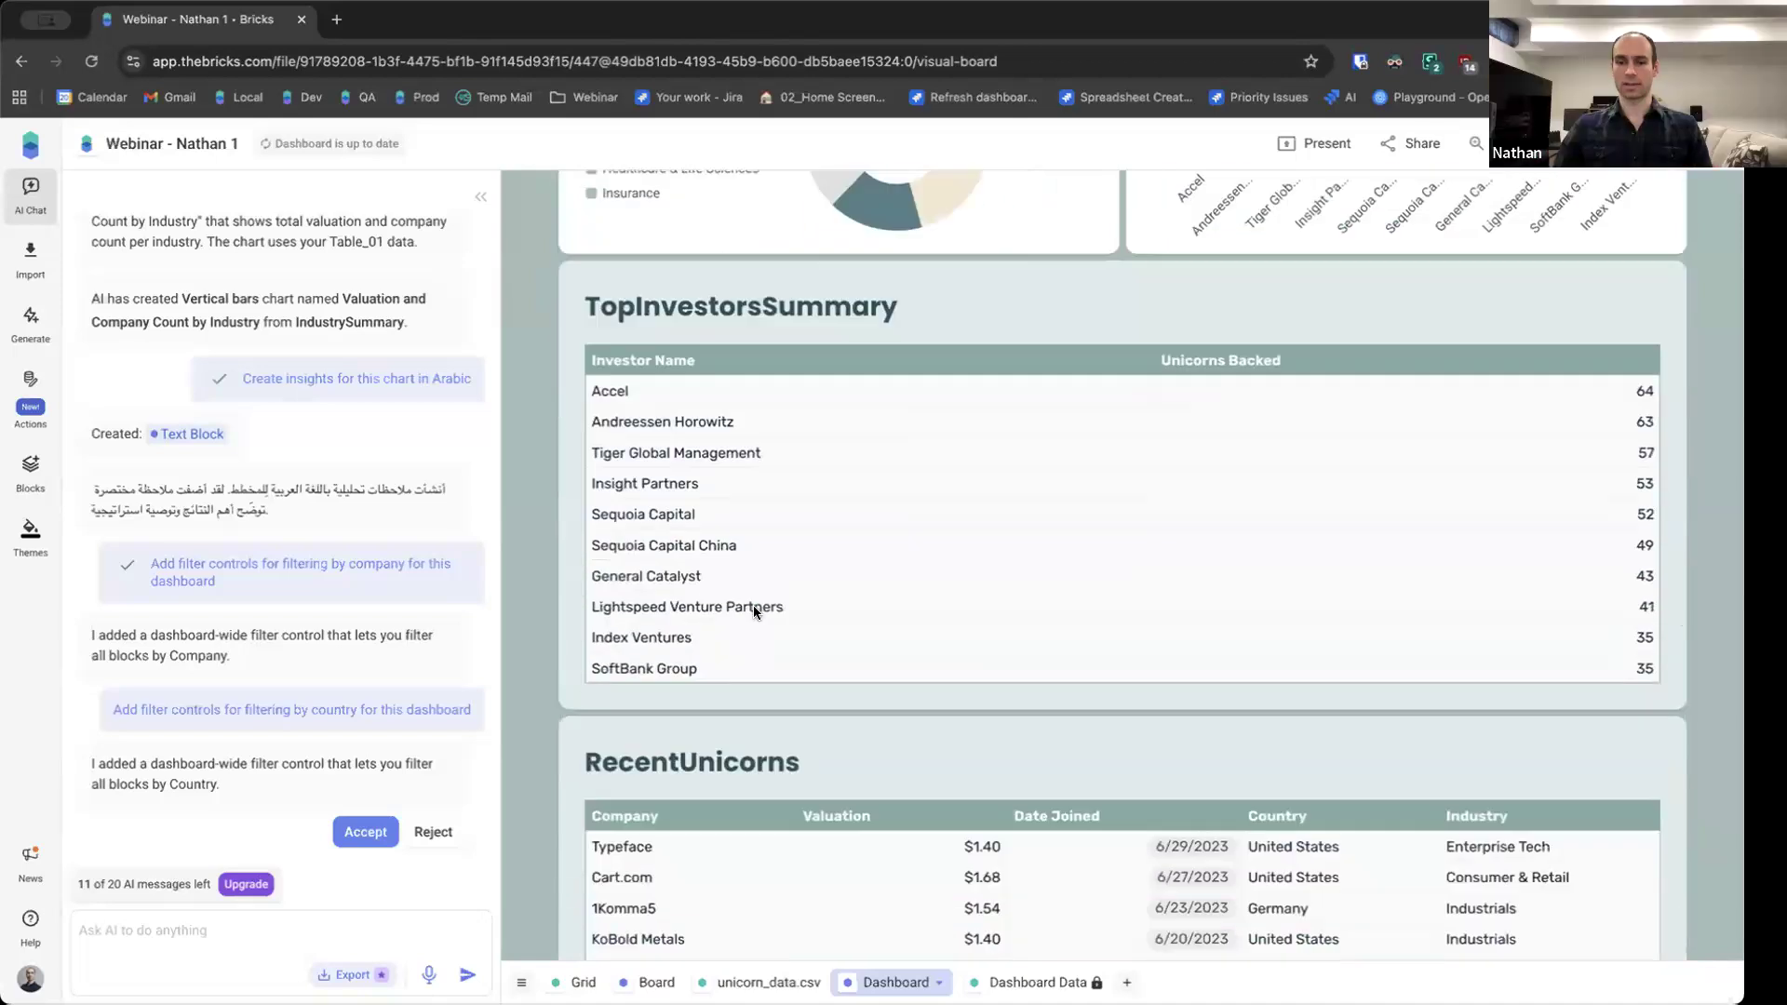
scroll(752, 605, down, 1)
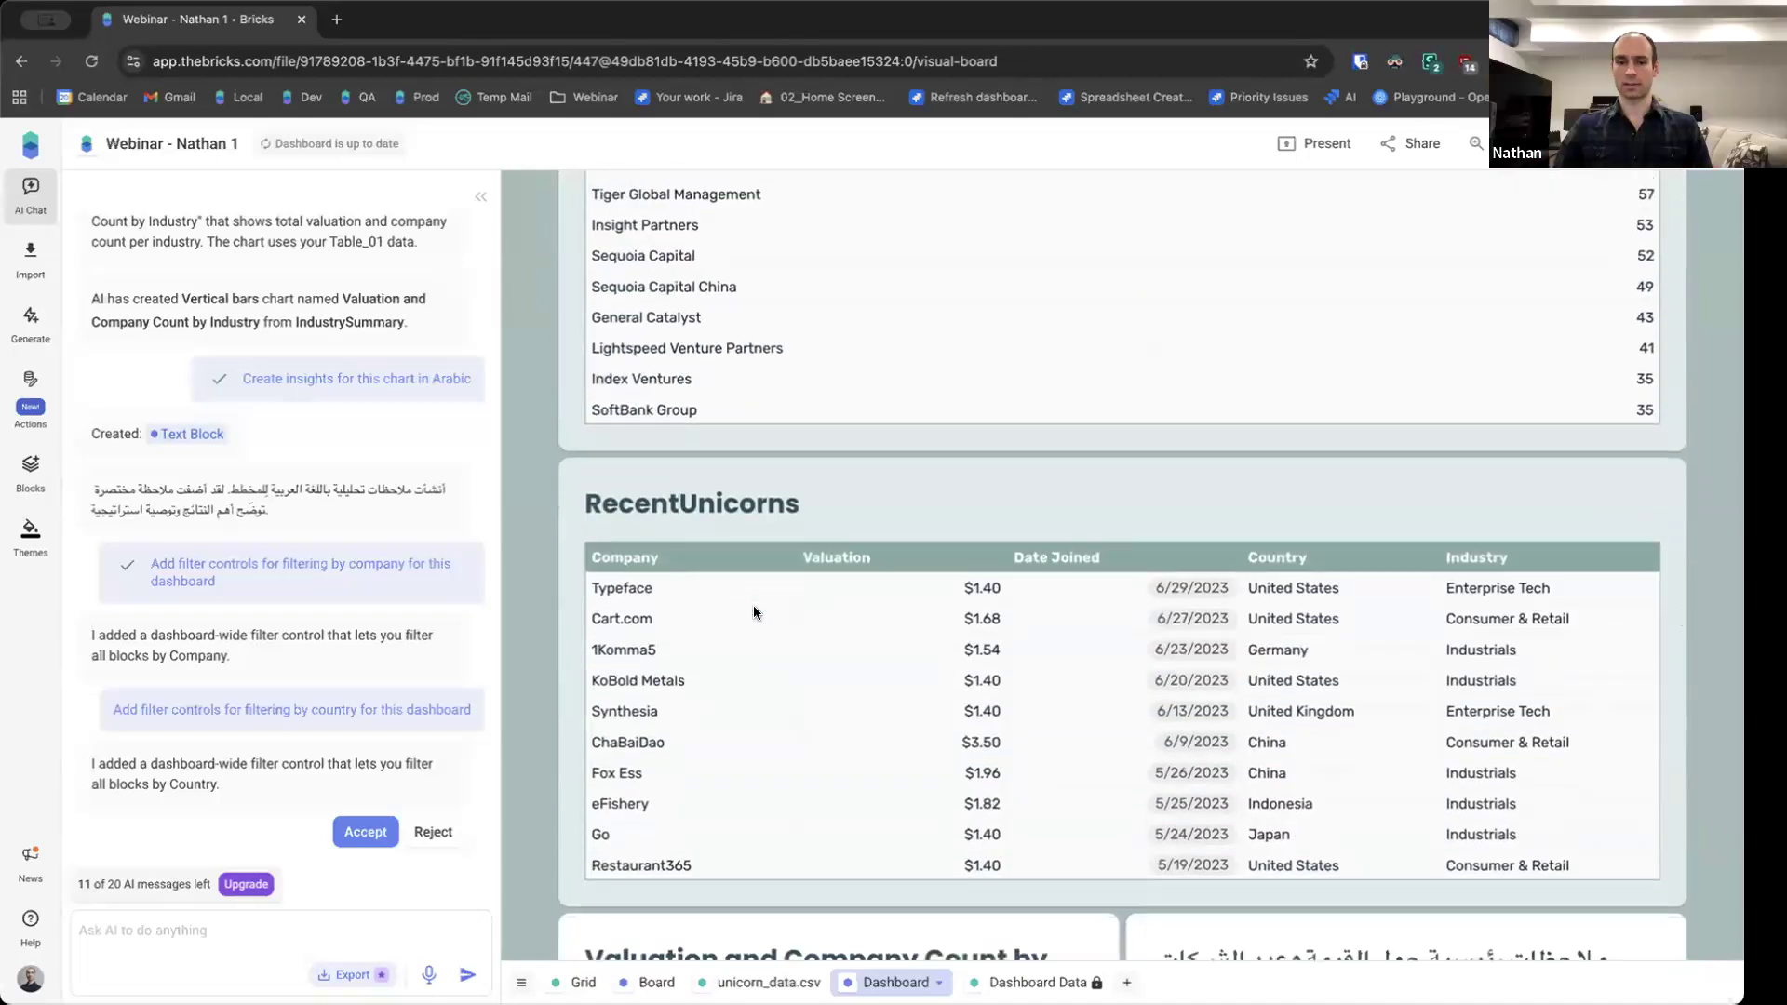
scroll(752, 605, down, 1)
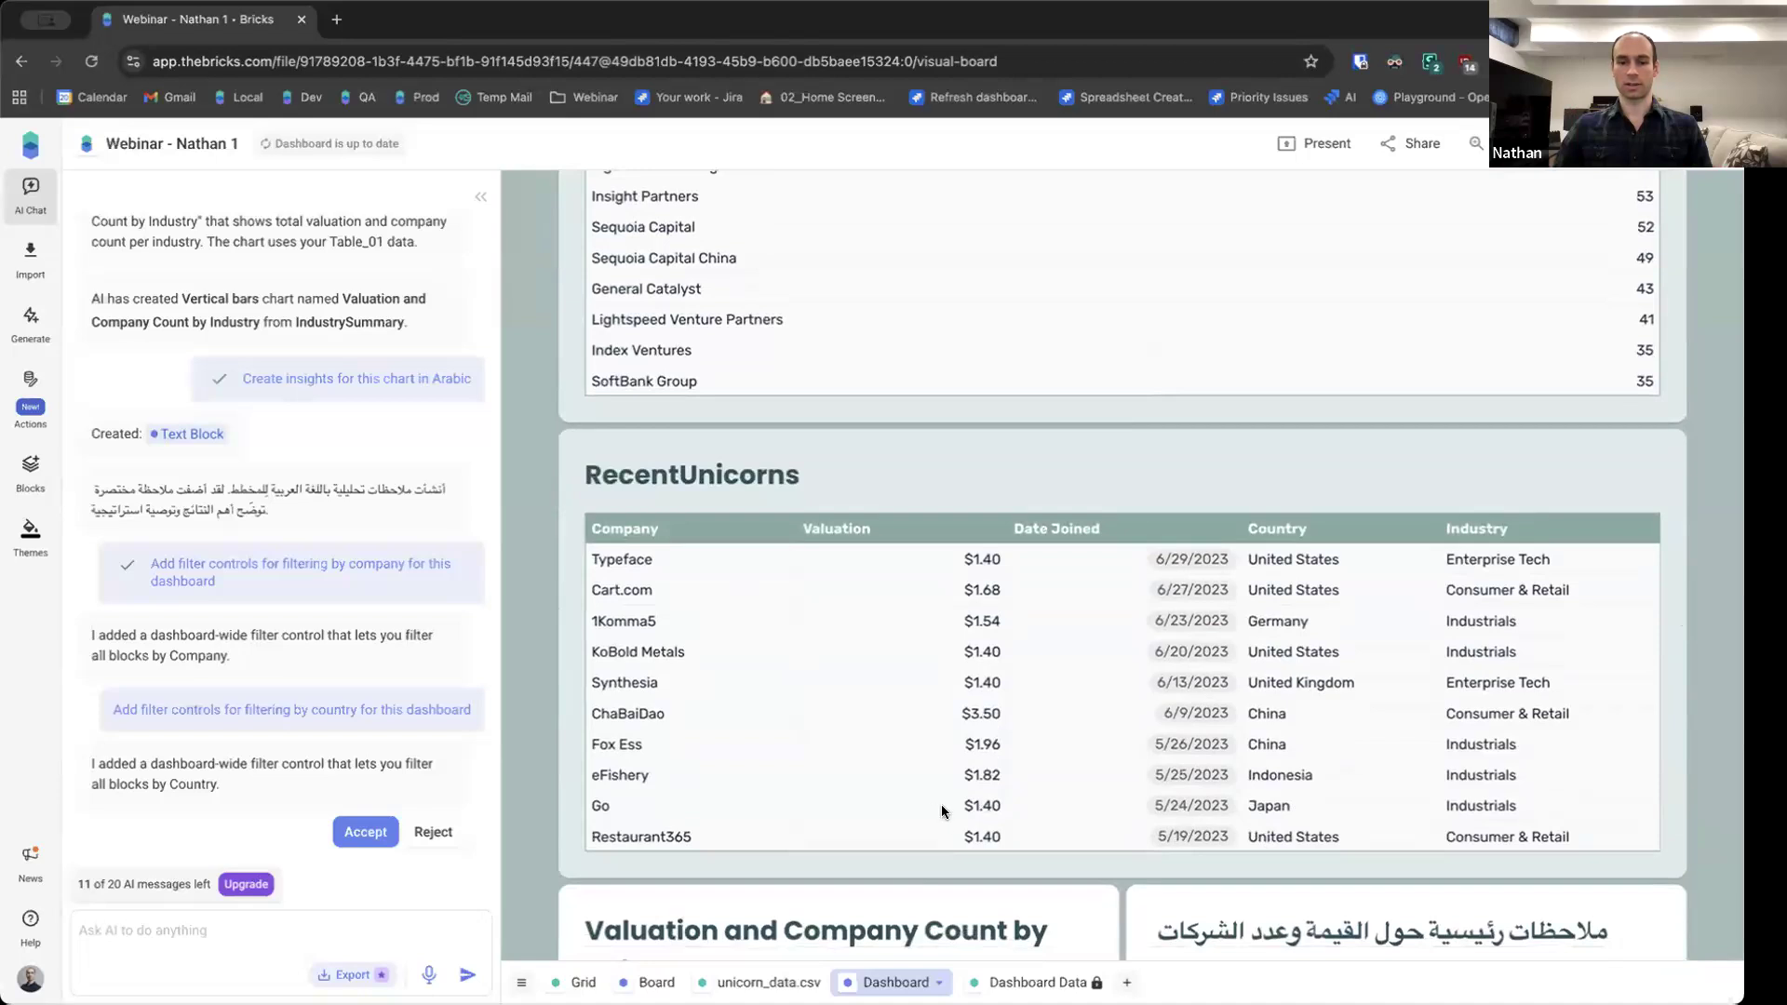
scroll(941, 805, down, 1)
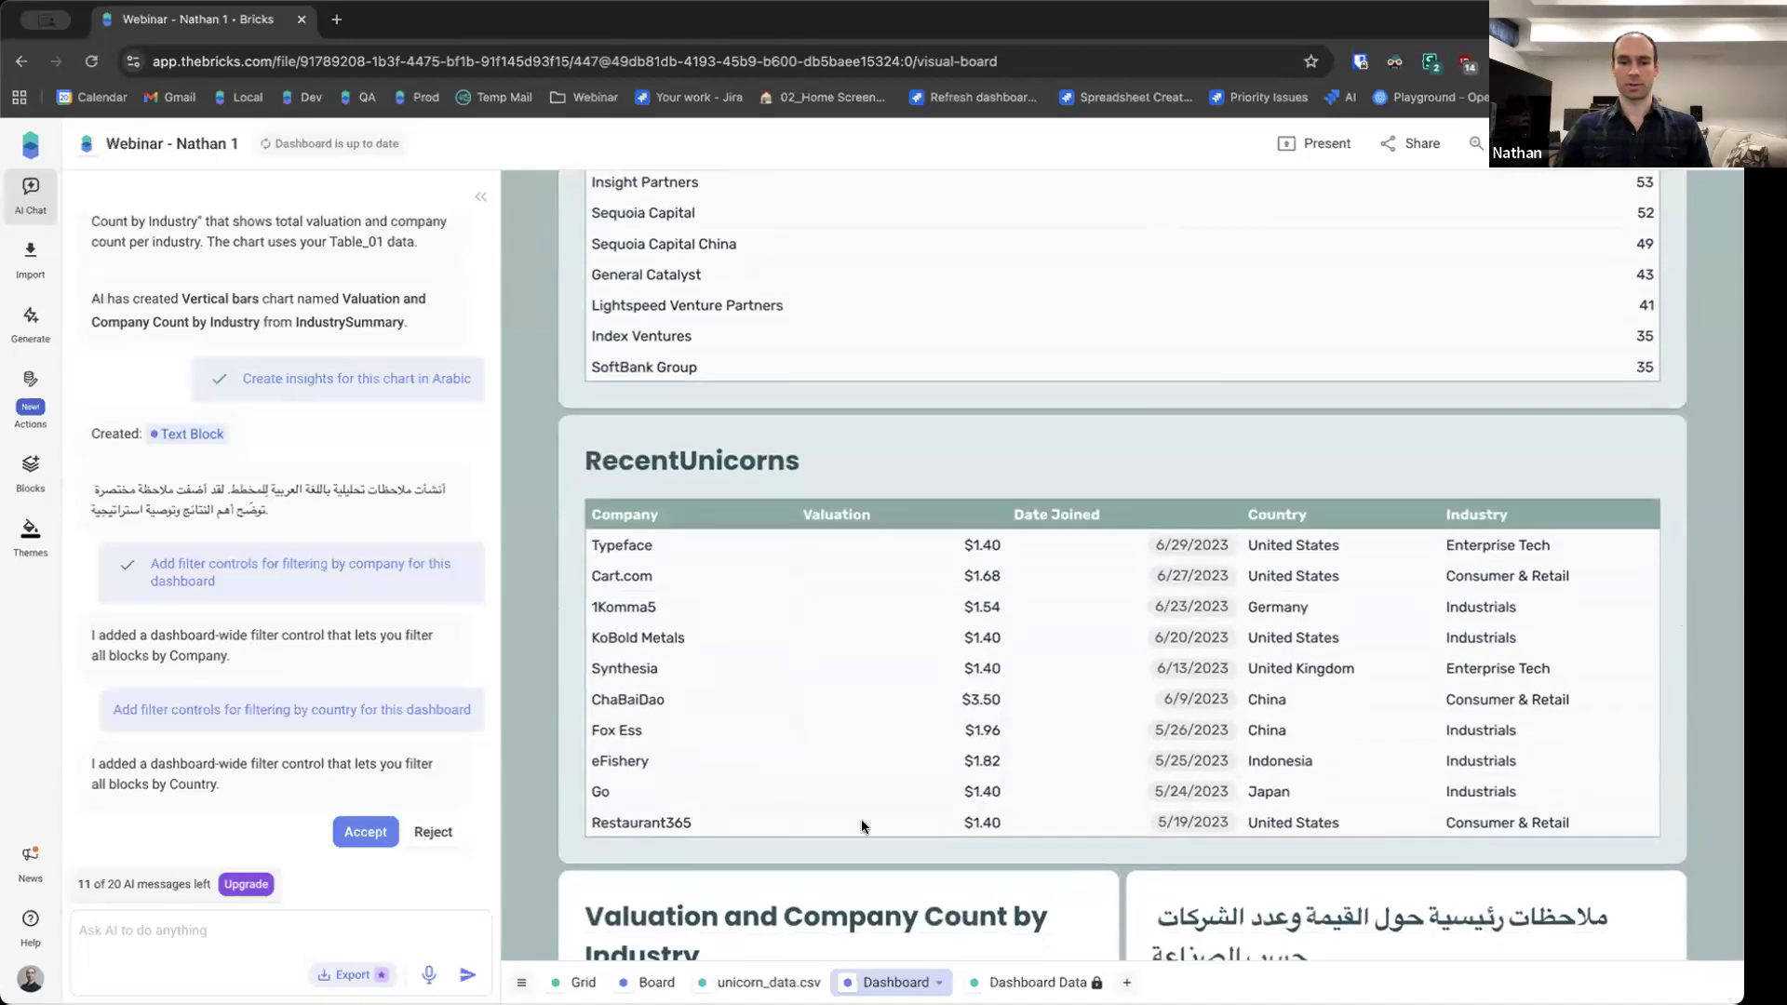
Search the unicorn_data.csv sheet for the source row of a company from the RecentUnicorns table
click(761, 982)
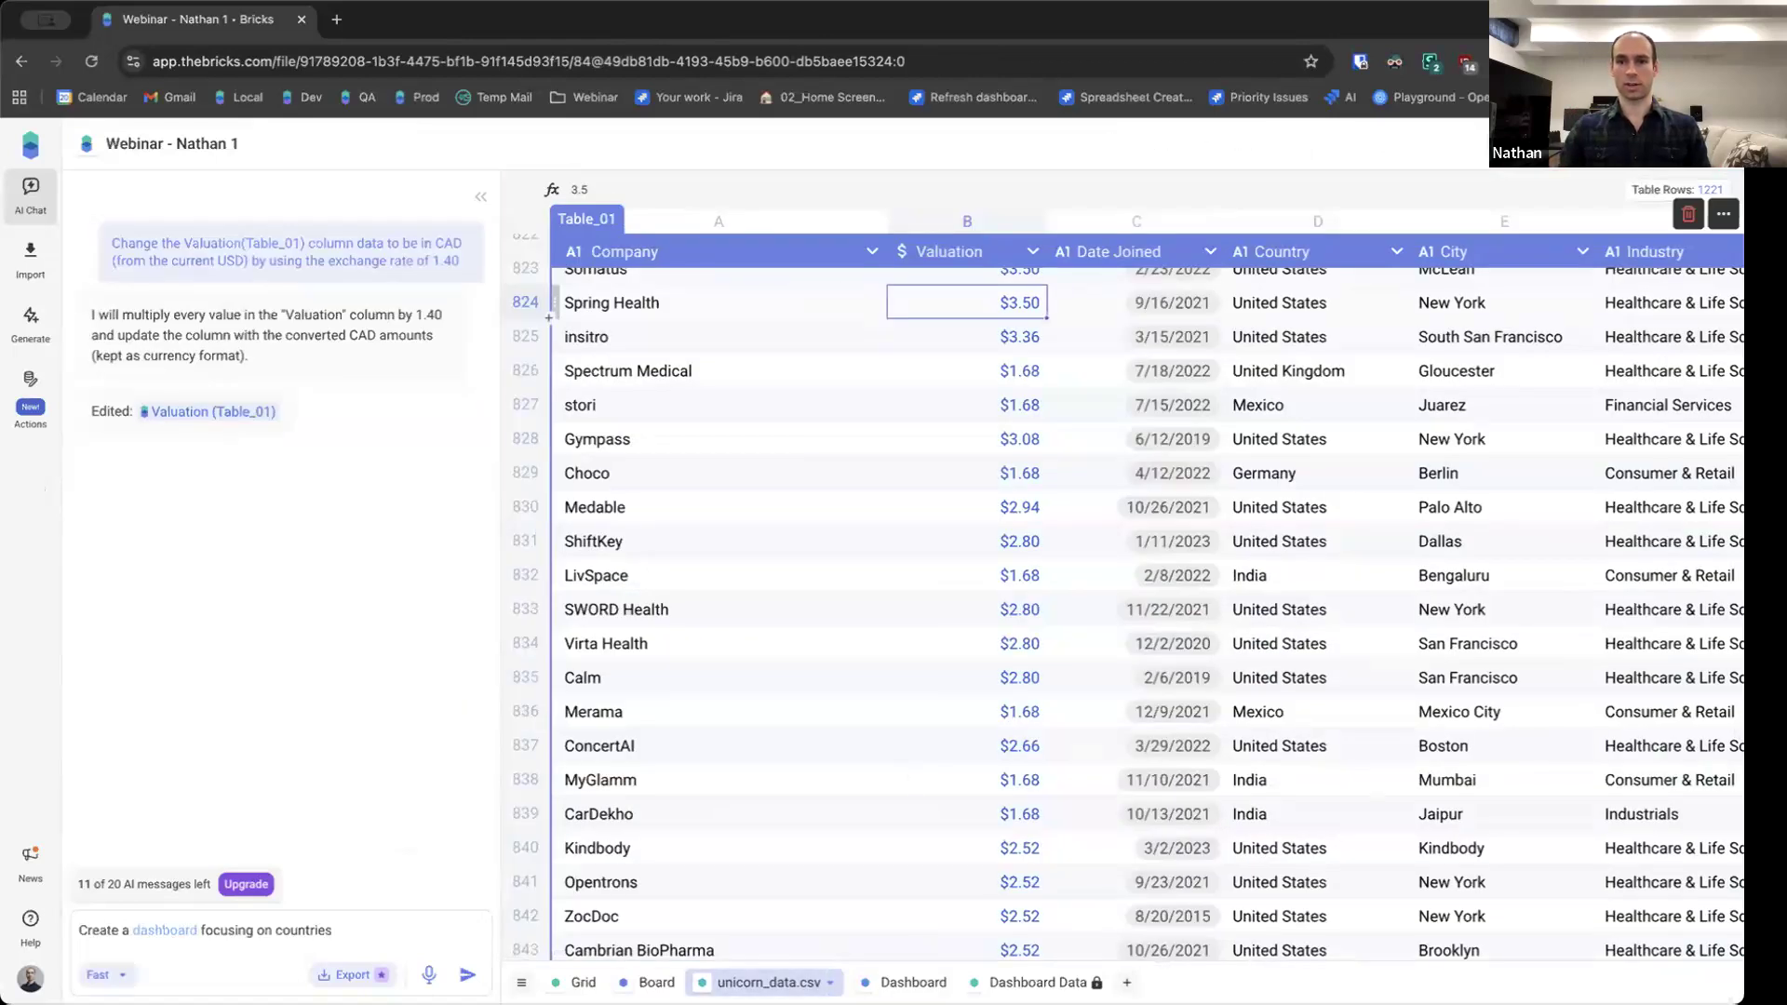
scroll(1145, 605, down, 5)
scroll(1145, 605, right, 5)
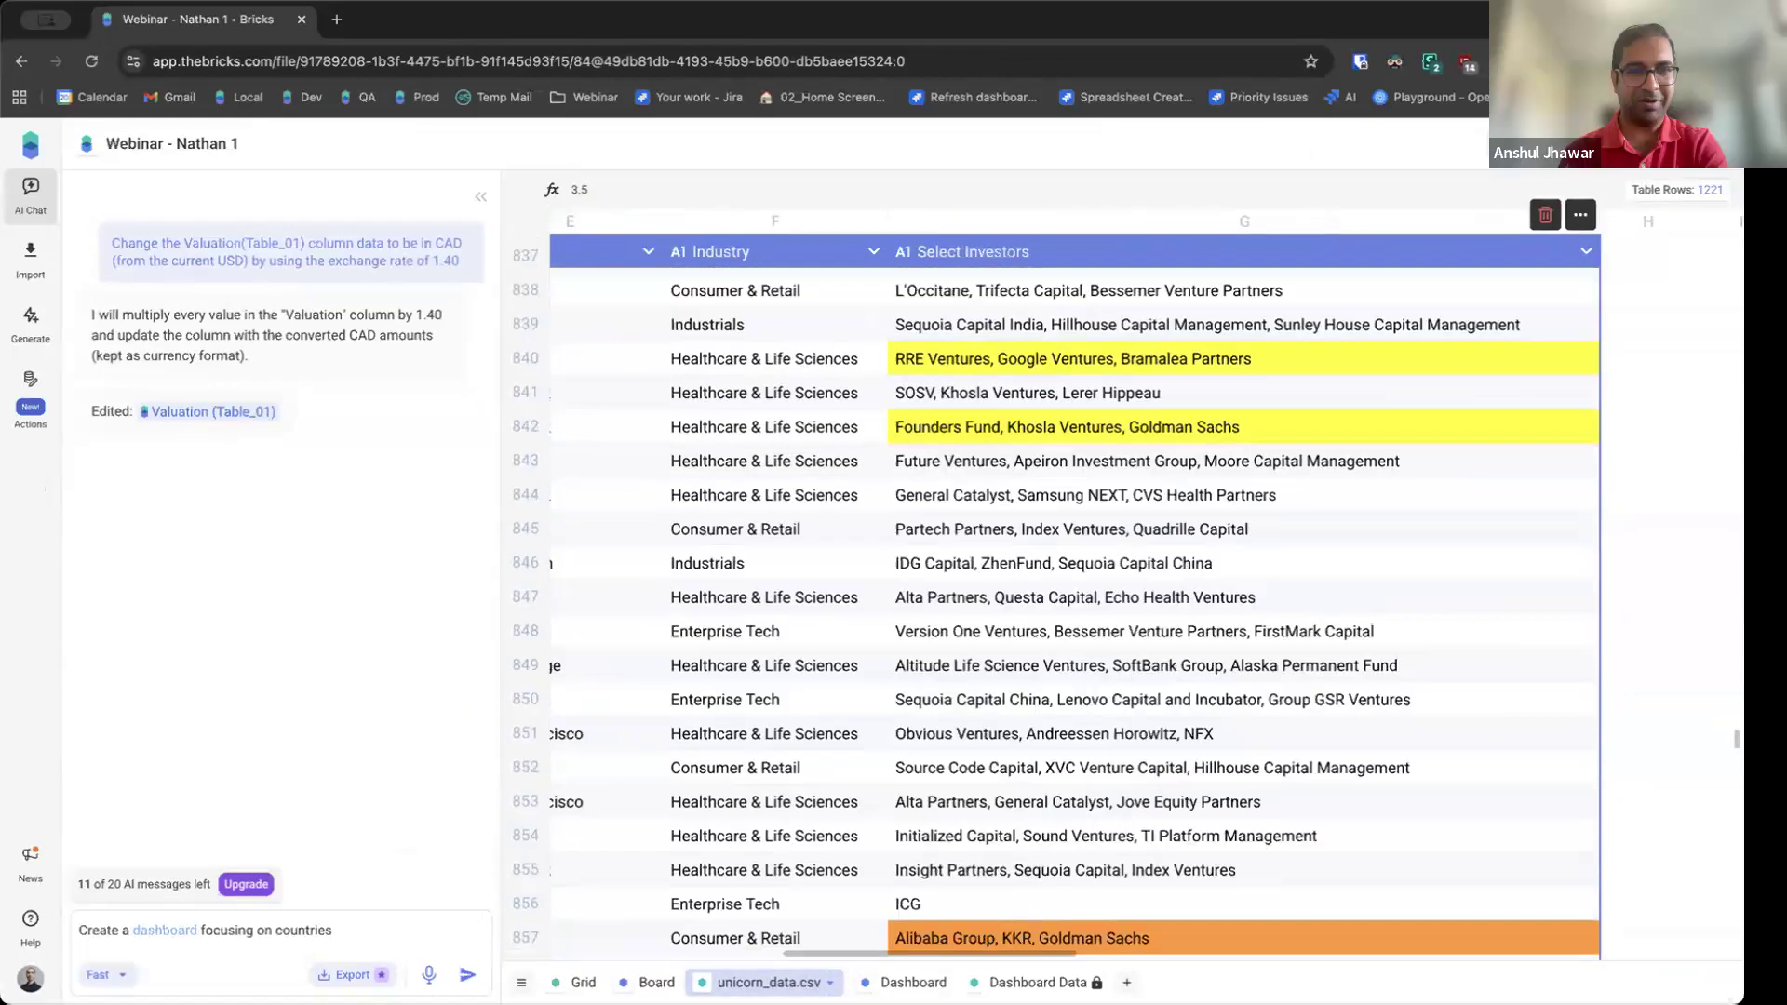
scroll(1145, 605, down, 8)
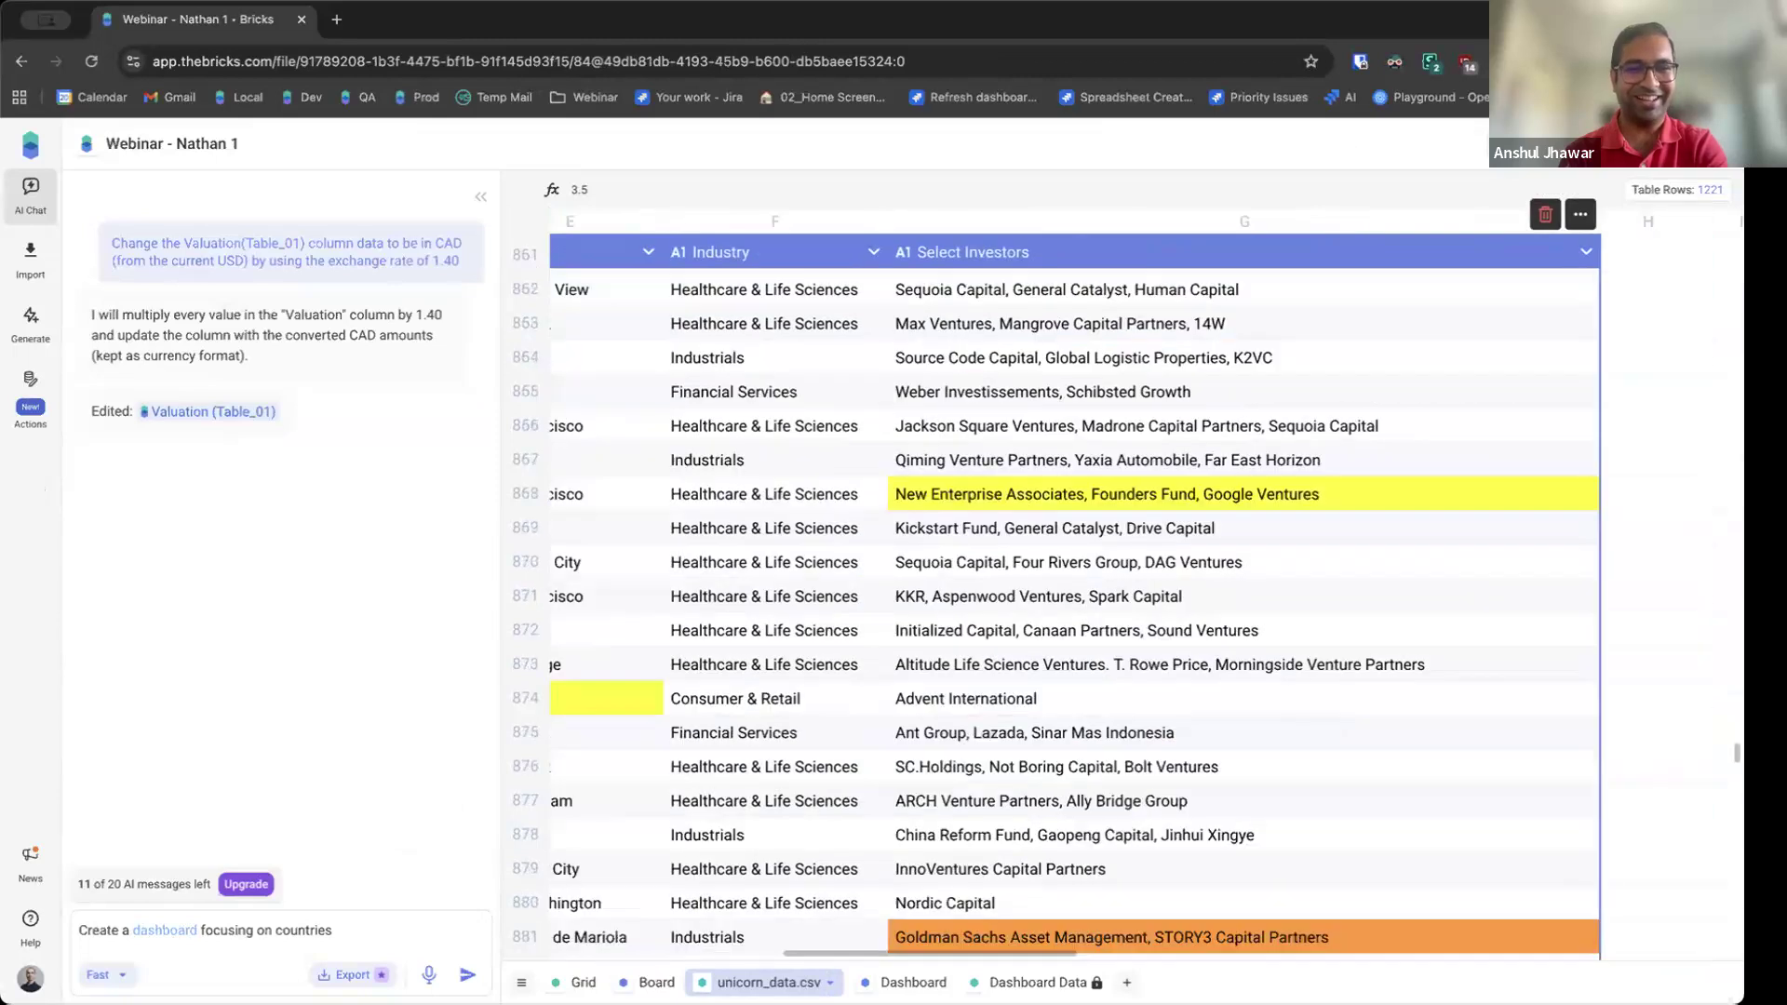
scroll(1145, 605, down, 3)
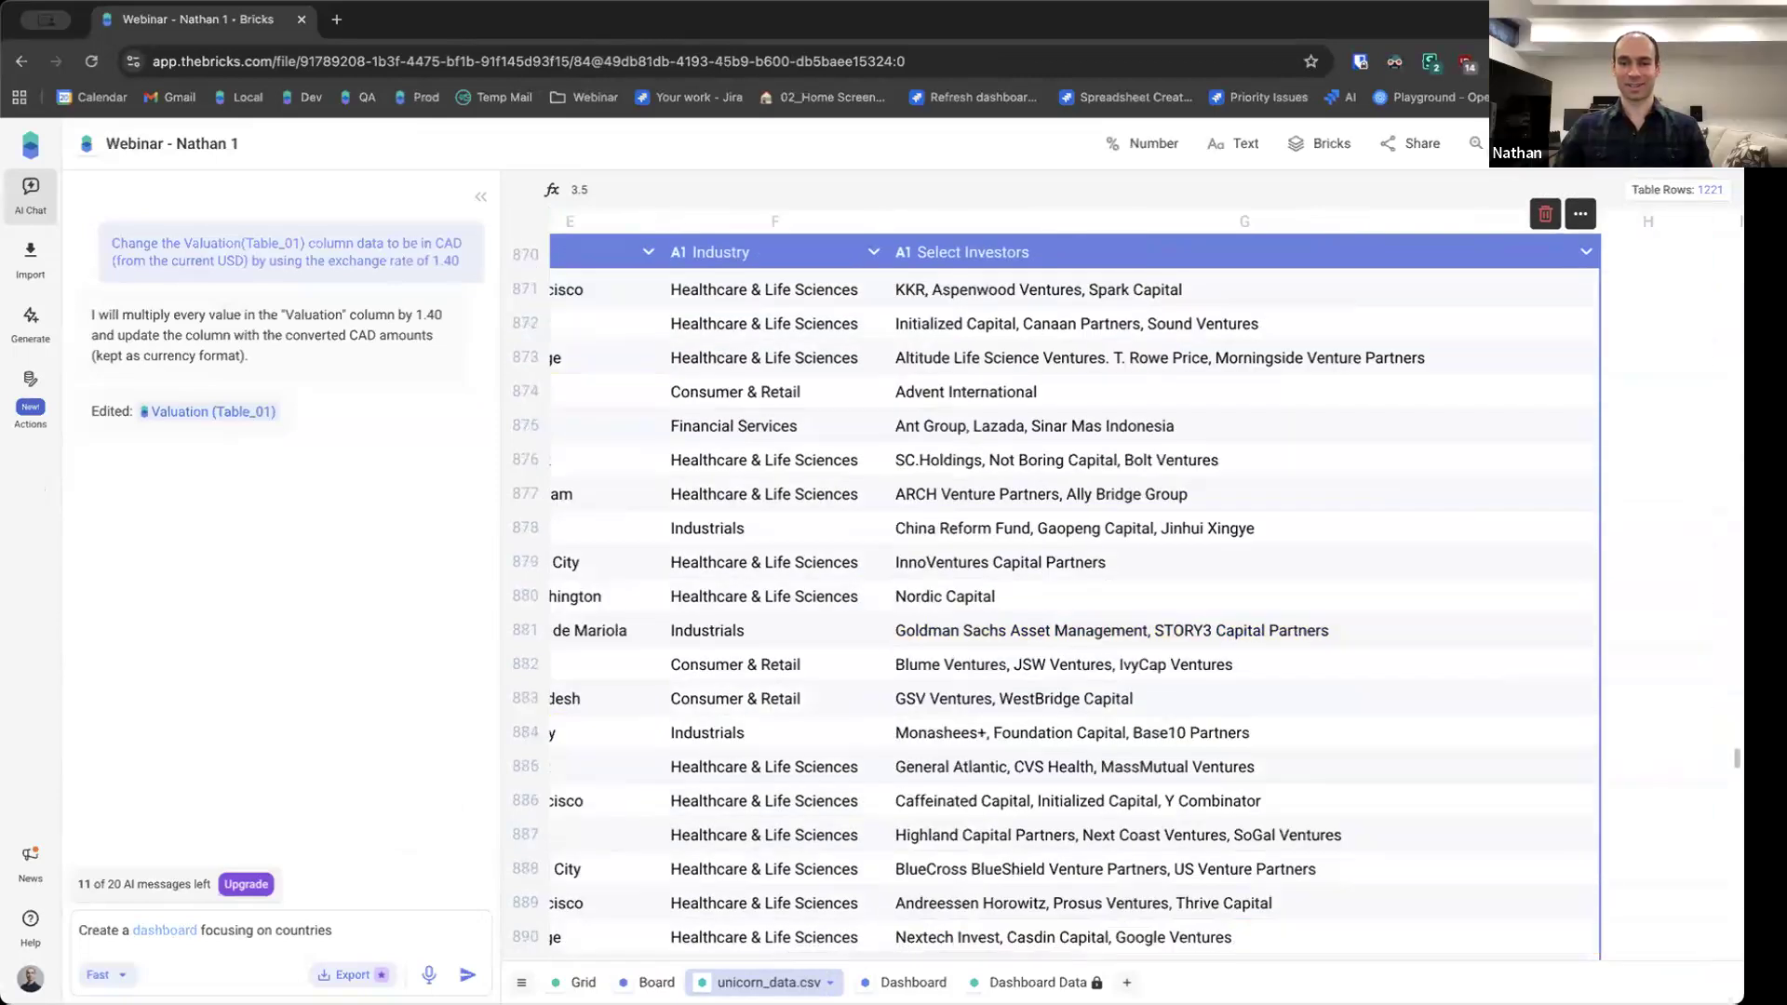
Locate eFishery's row on the unicorn_data.csv sheet and compare it with its entry in the dashboard's RecentUnicorns table
click(907, 982)
scroll(628, 743, down, 15)
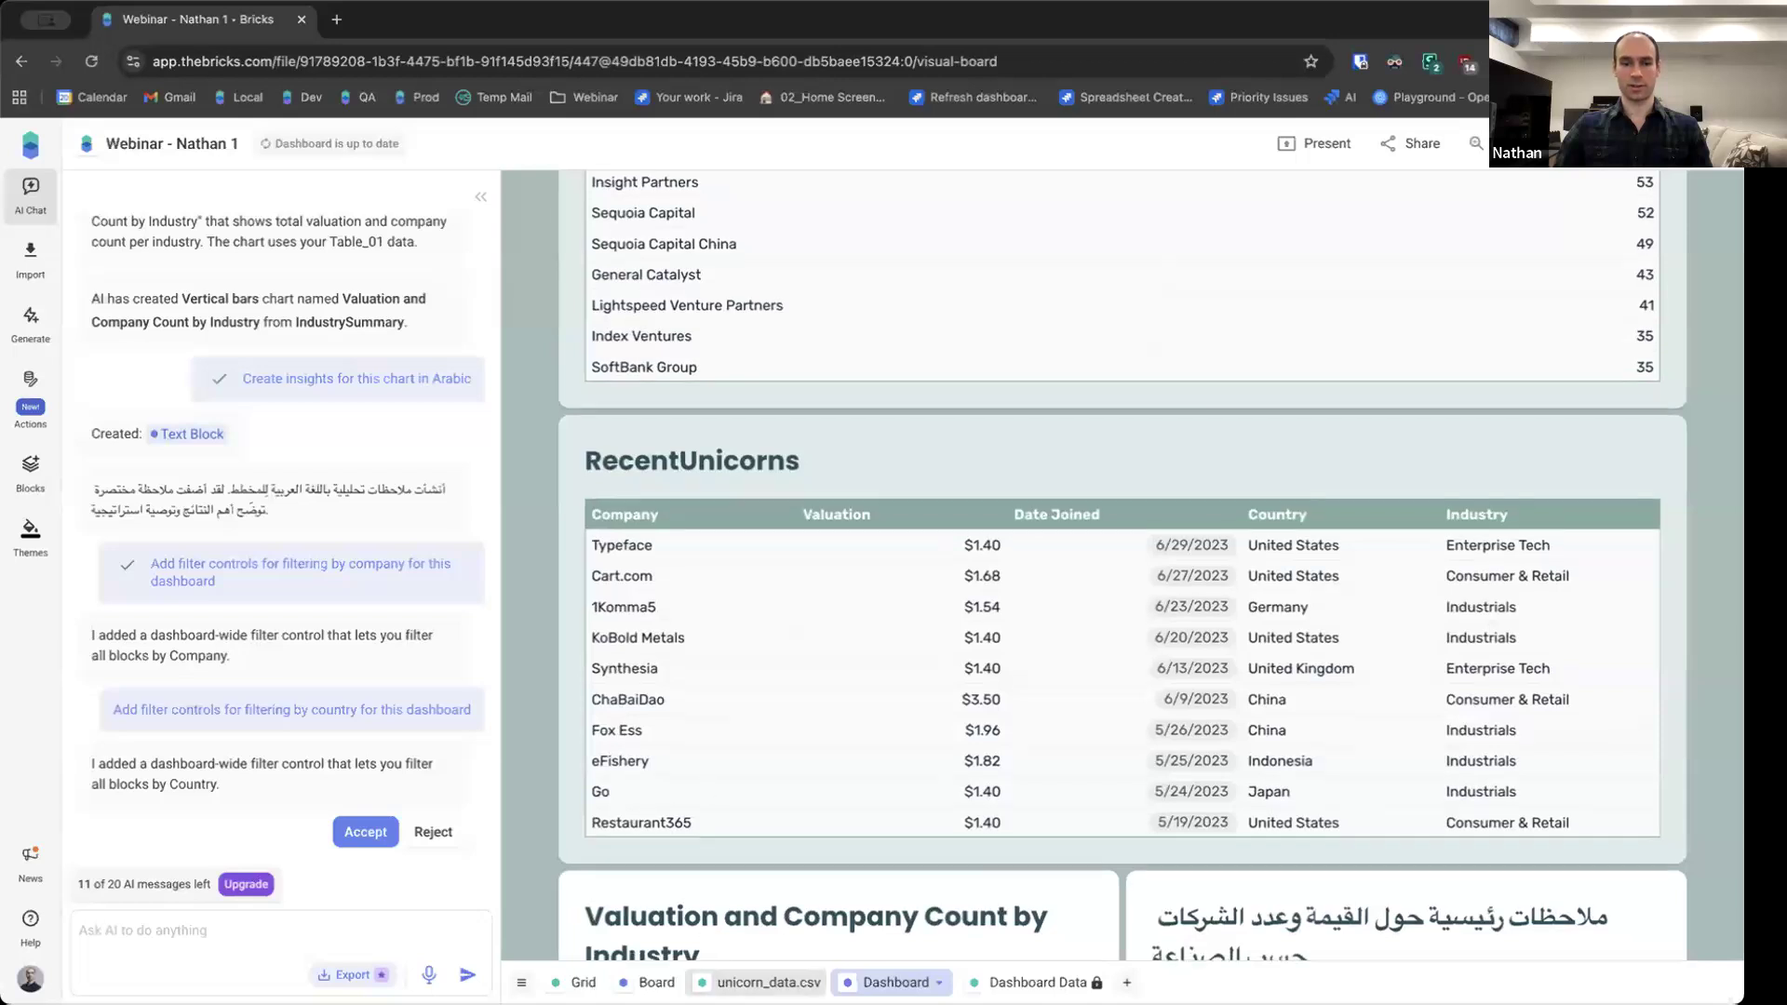
click(759, 982)
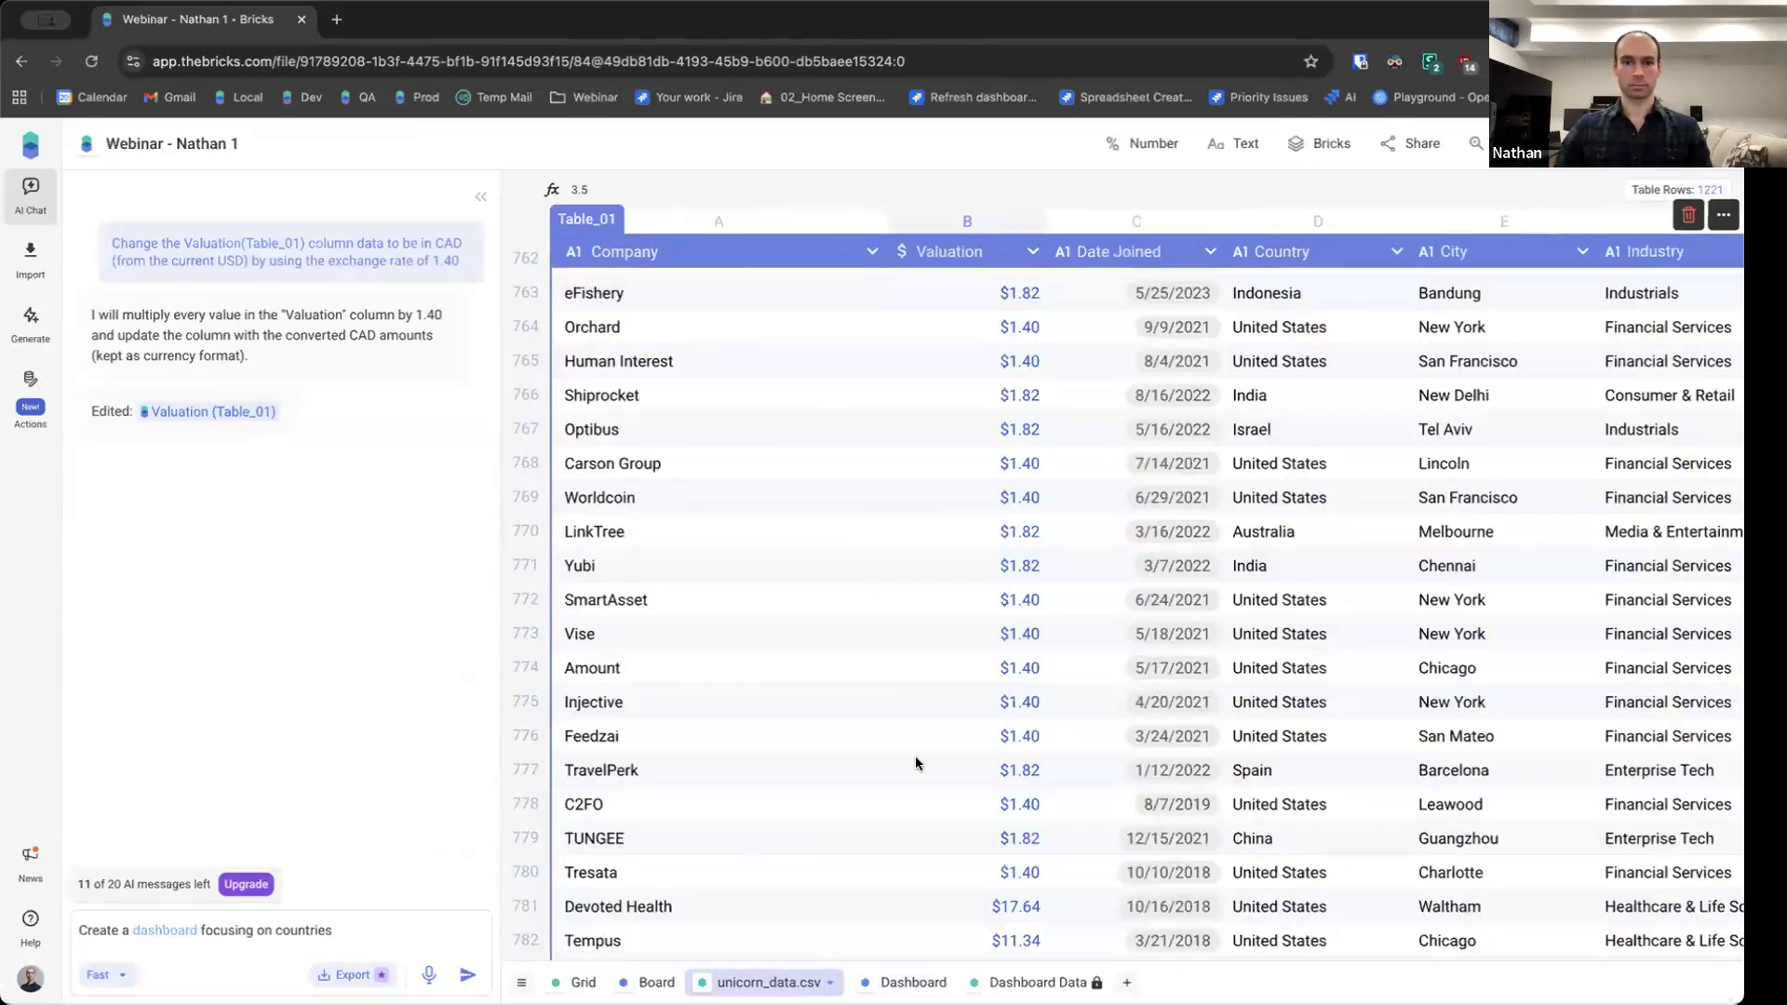
scroll(1014, 301, up, 1)
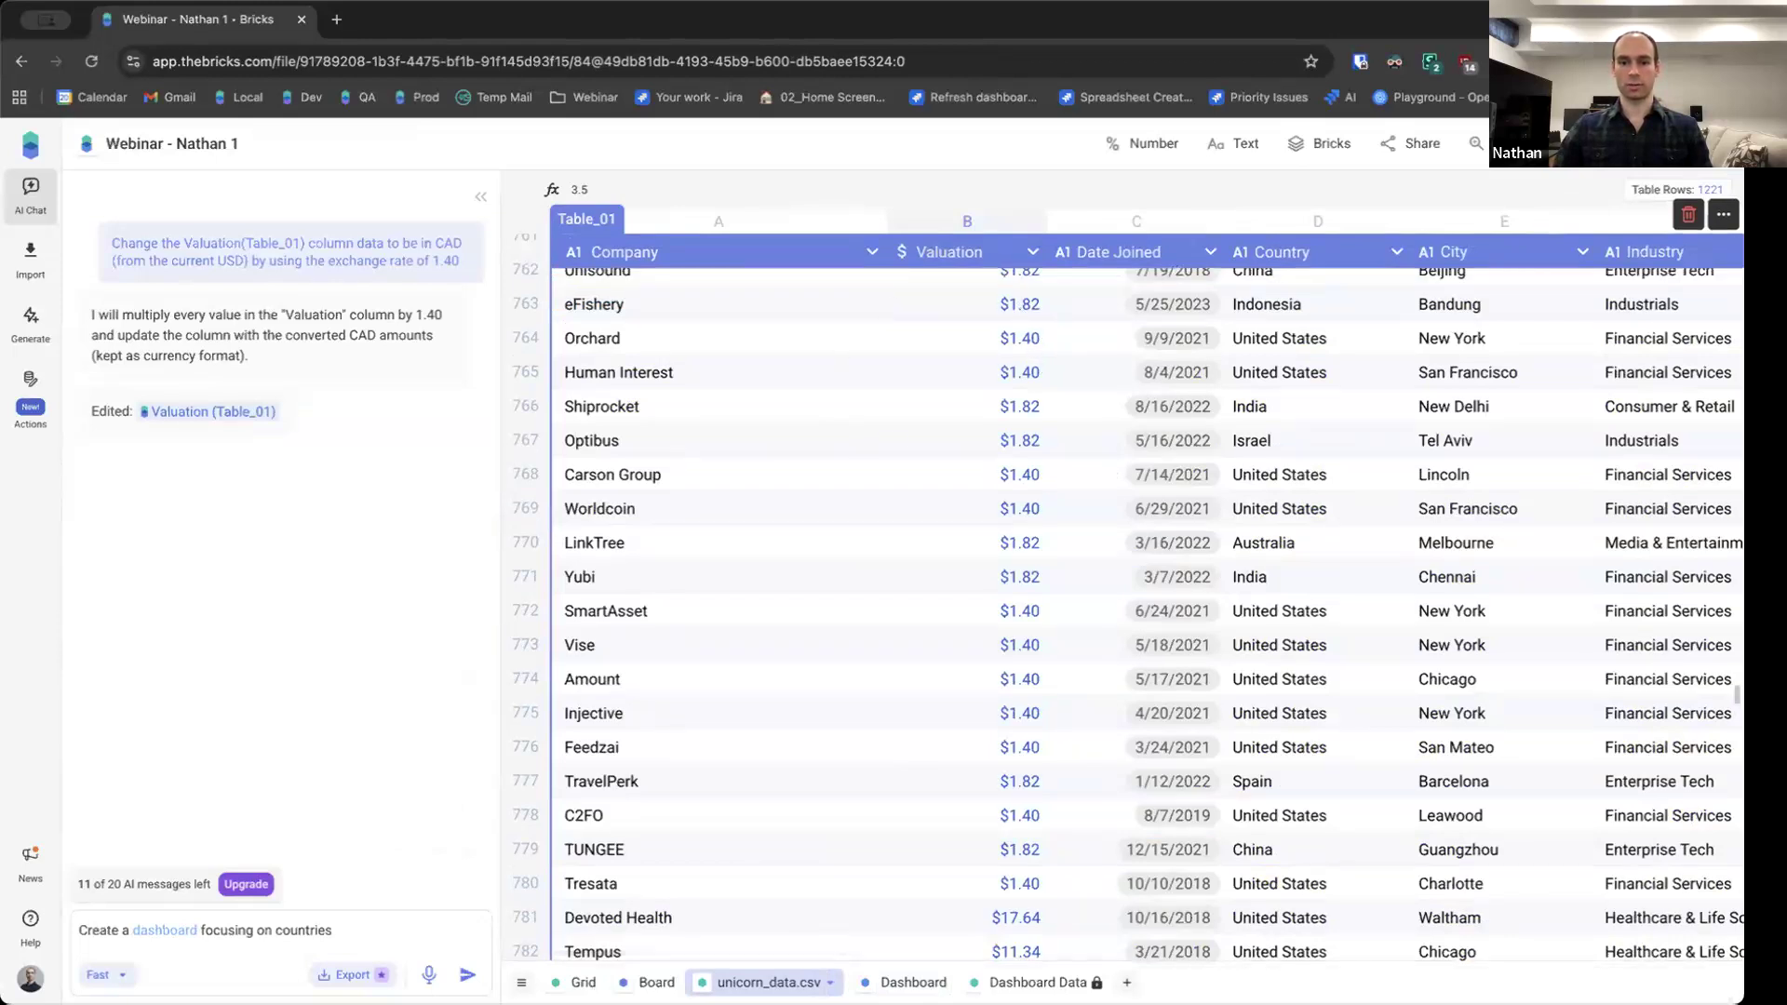
click(903, 982)
scroll(628, 798, down, 15)
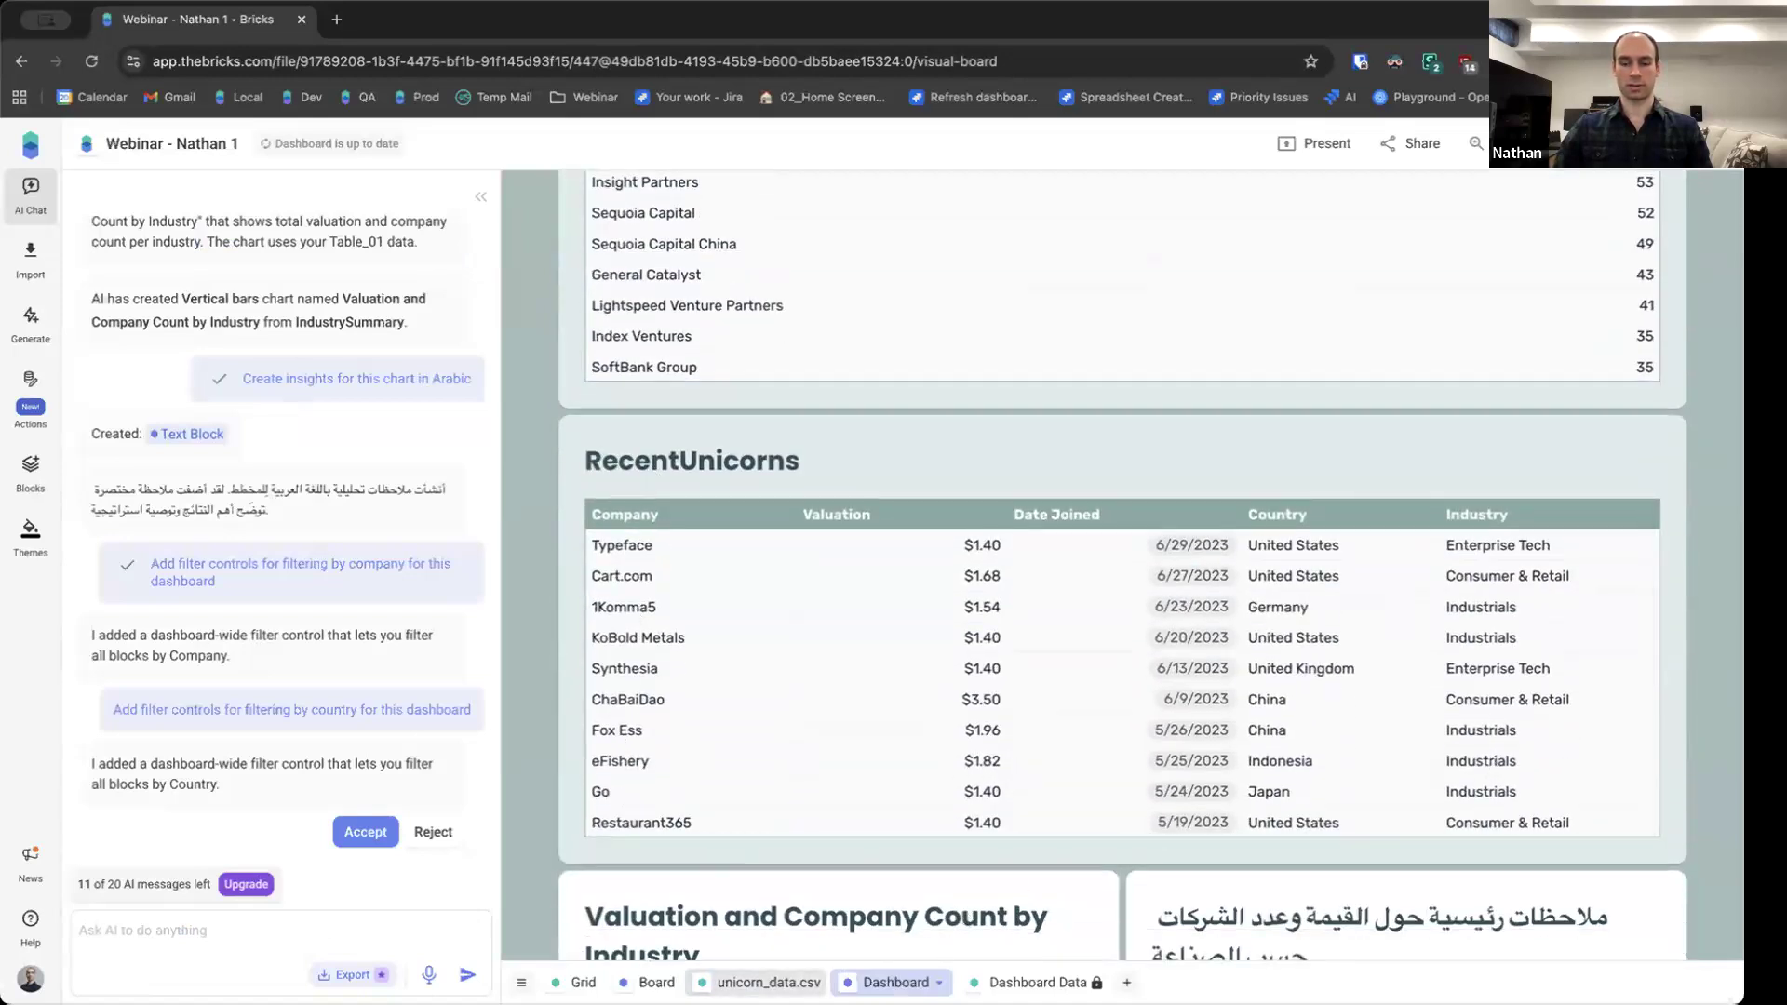
Set eFishery's valuation to $100.82 on the unicorn_data.csv sheet and check its entry in the dashboard's RecentUnicorns table
click(759, 982)
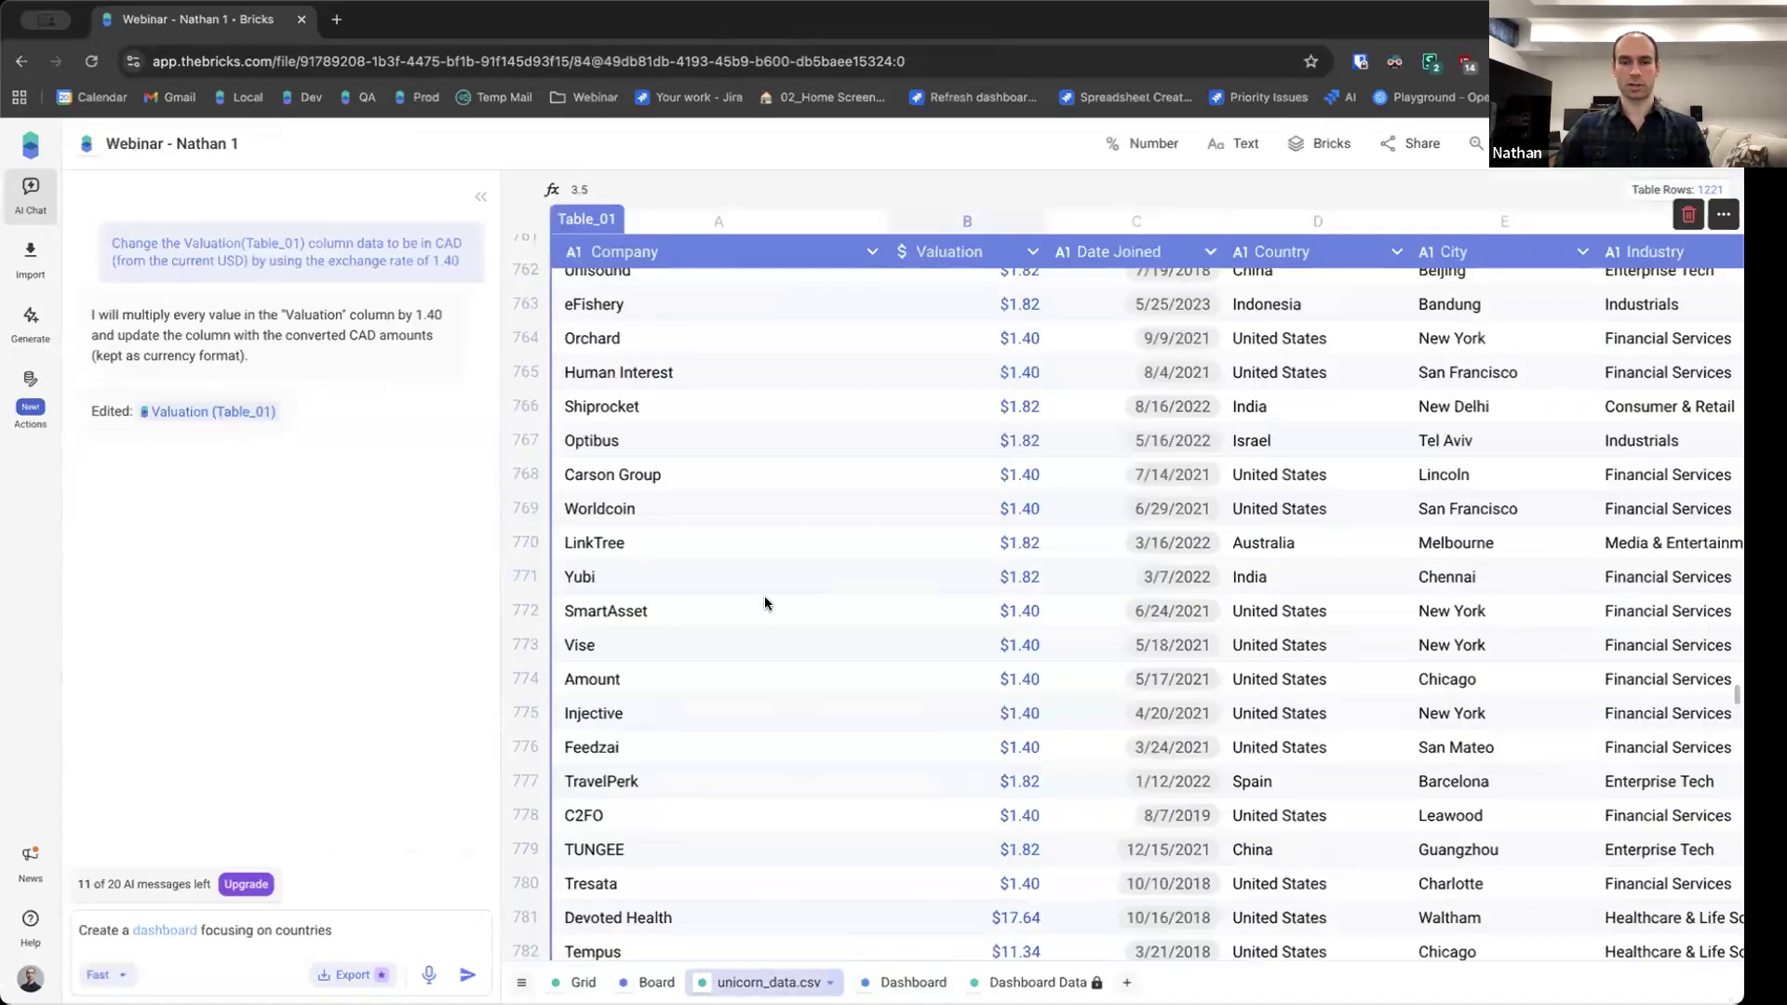
click(1013, 304)
double_click(1013, 303)
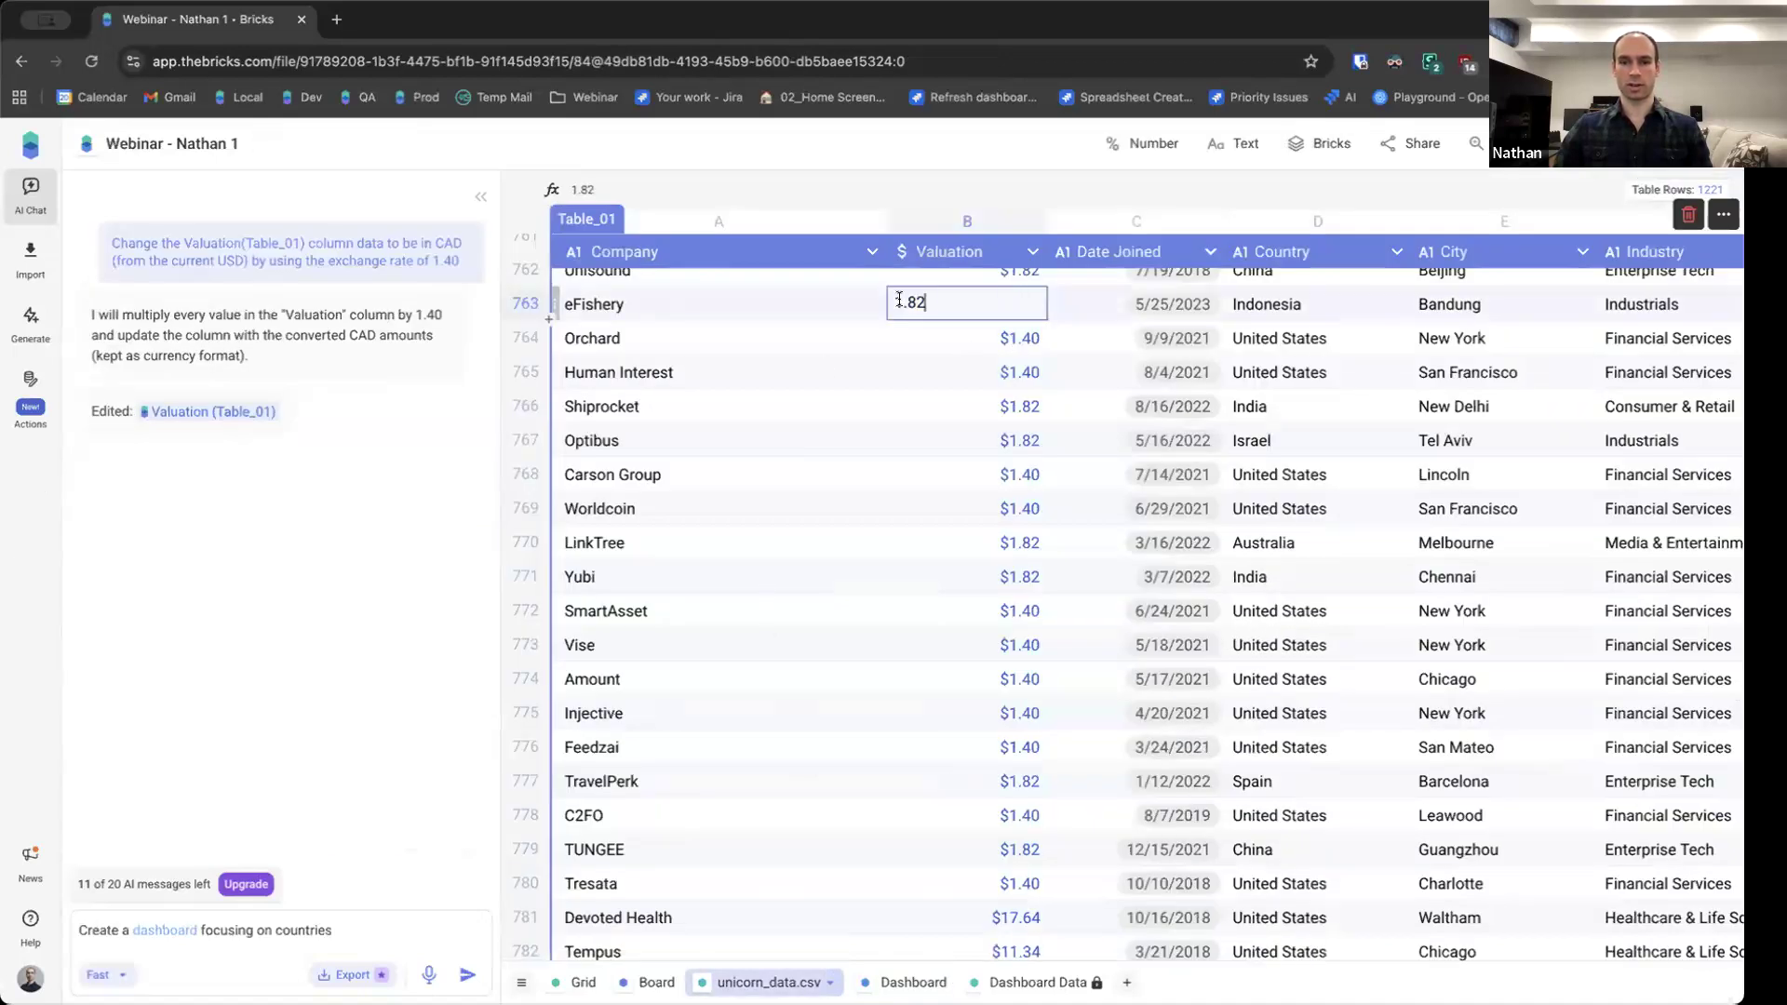
text(00)
key(Return)
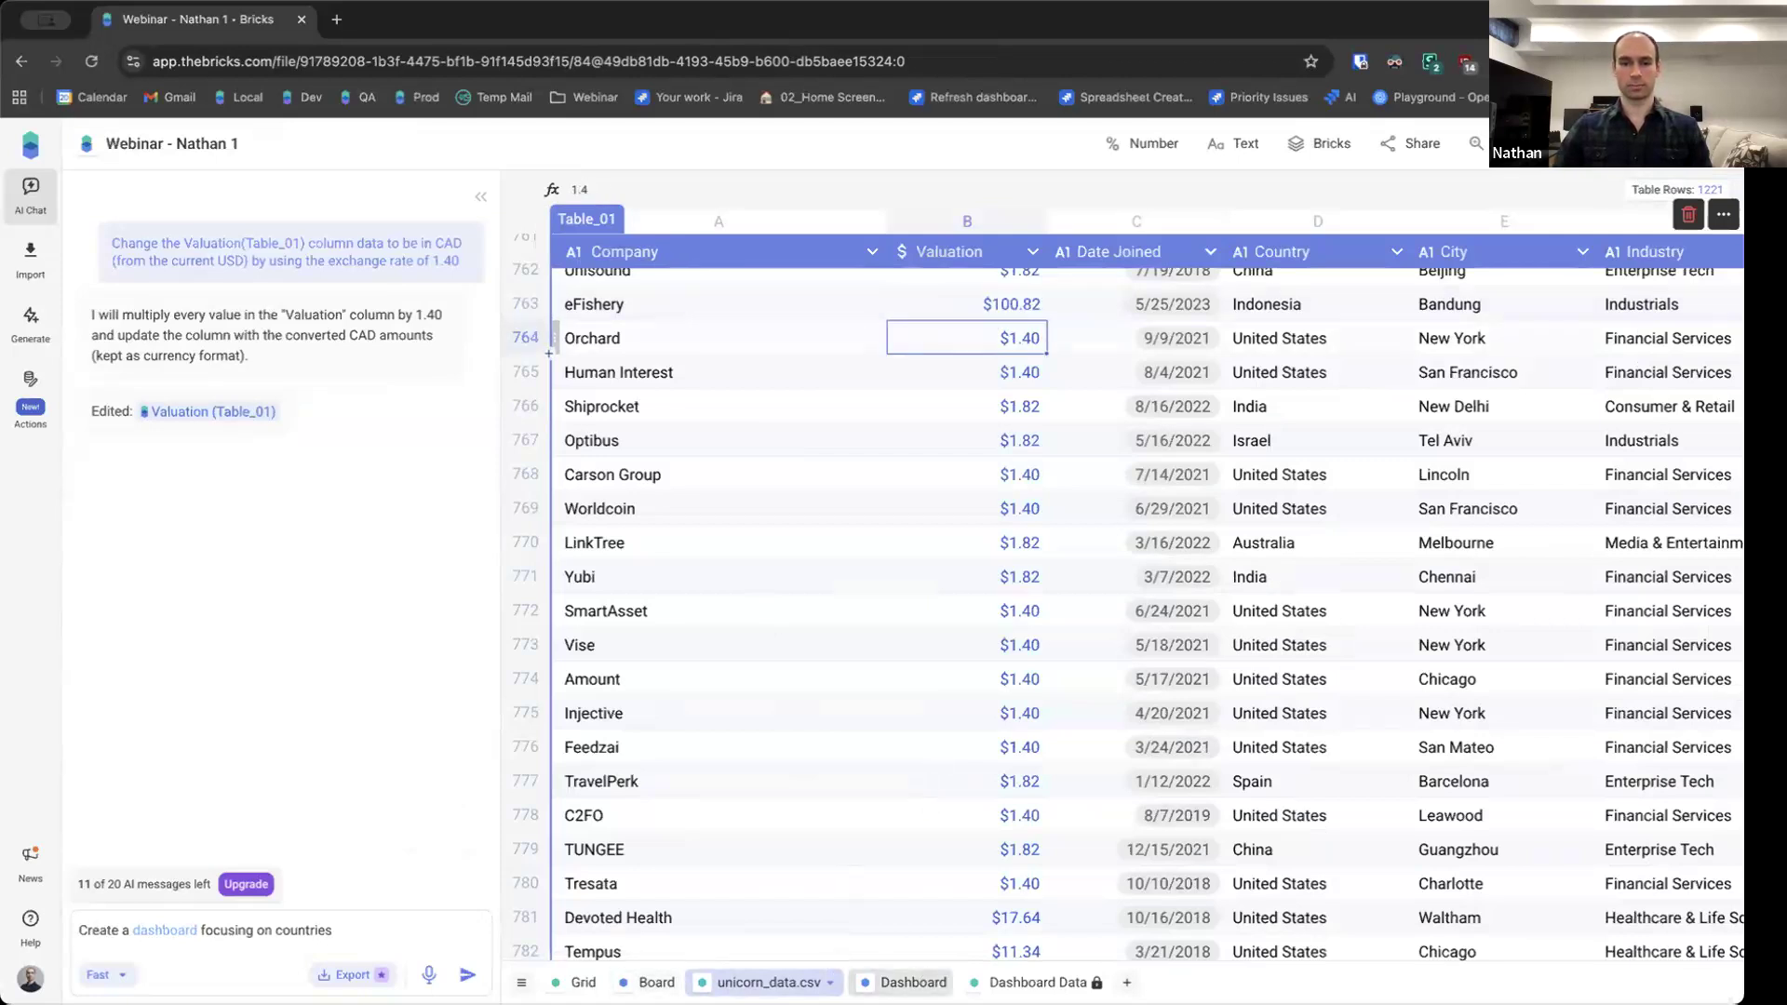
click(901, 982)
scroll(1117, 559, down, 15)
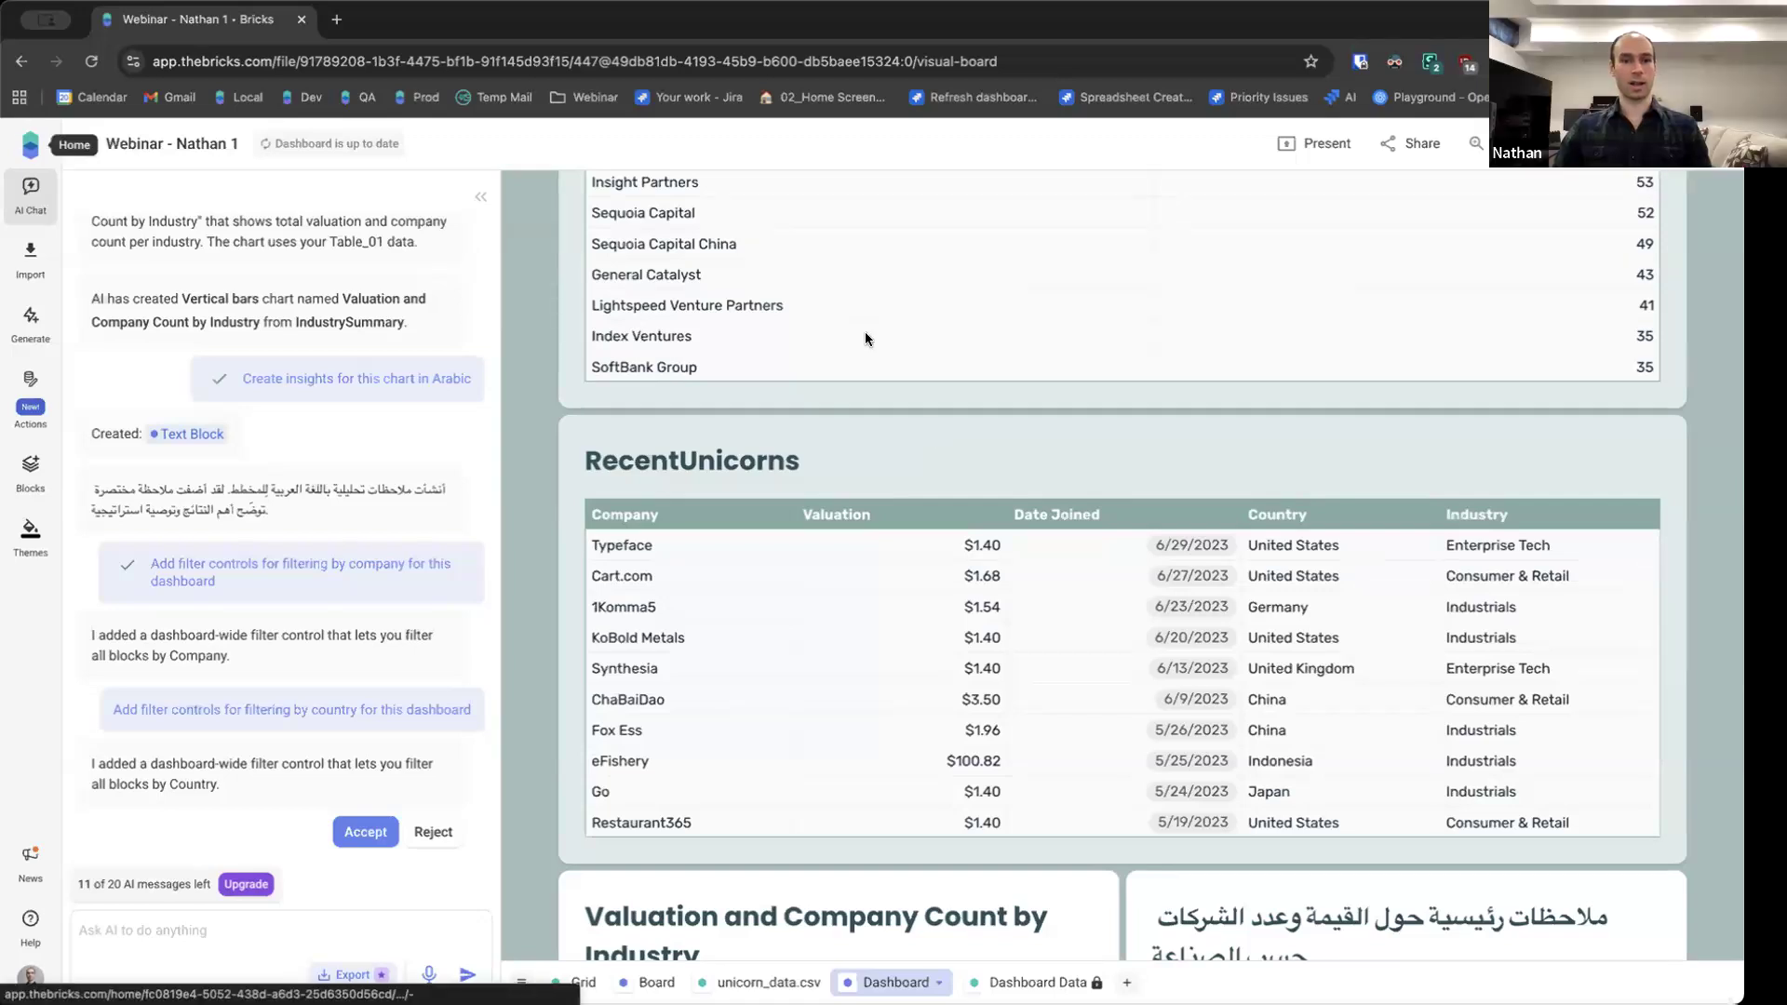
Leave the unicorn file and open the Sales Dashboard file on its Sales_Data_Webinar_Jan-Mar.csv sheet
click(18, 146)
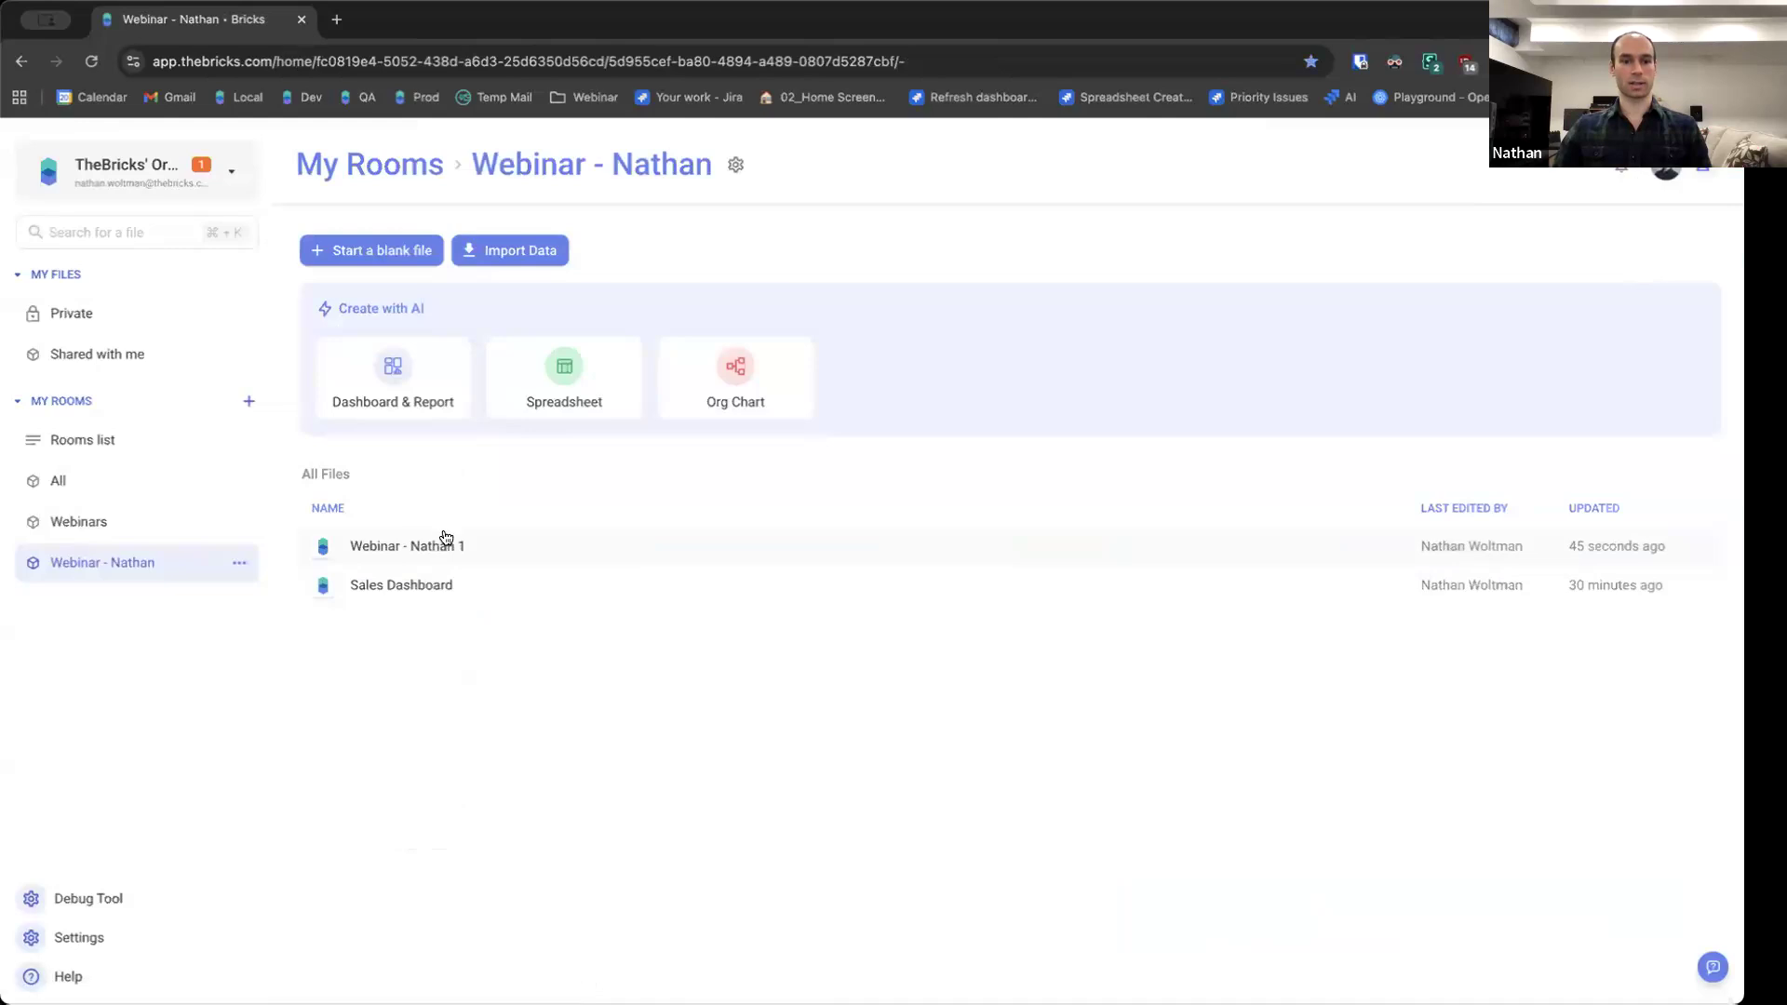
click(451, 585)
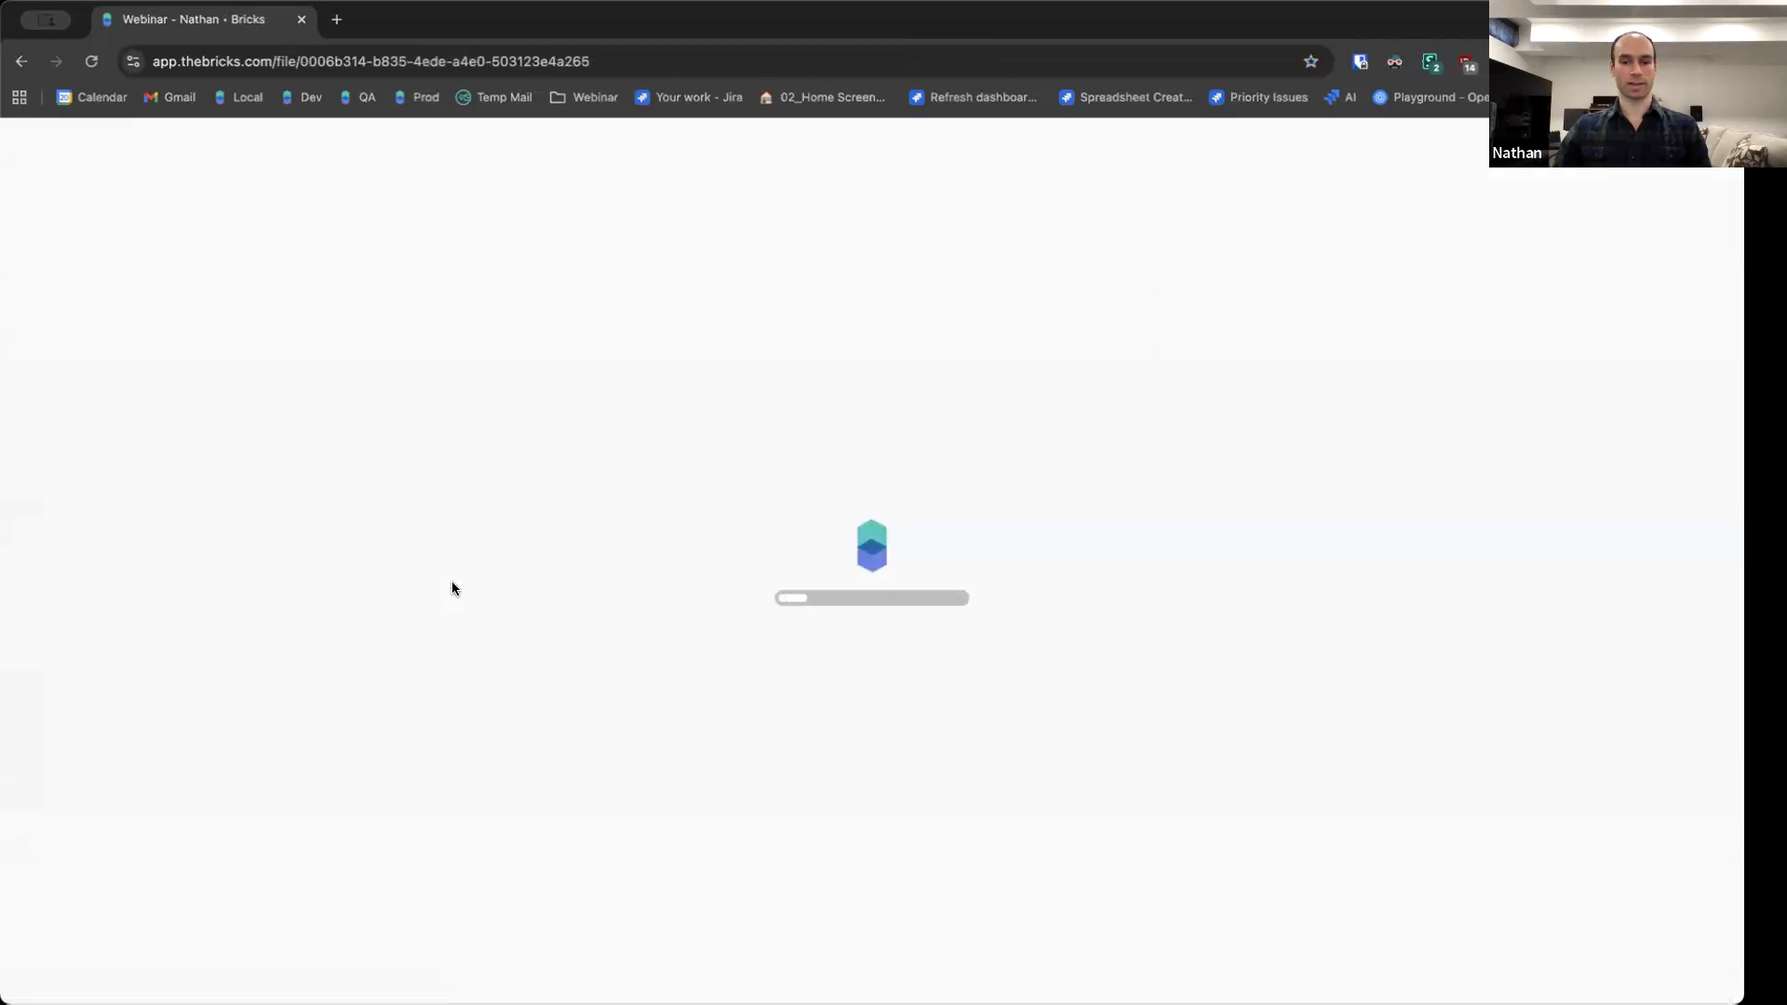
click(684, 982)
click(1478, 145)
click(1487, 187)
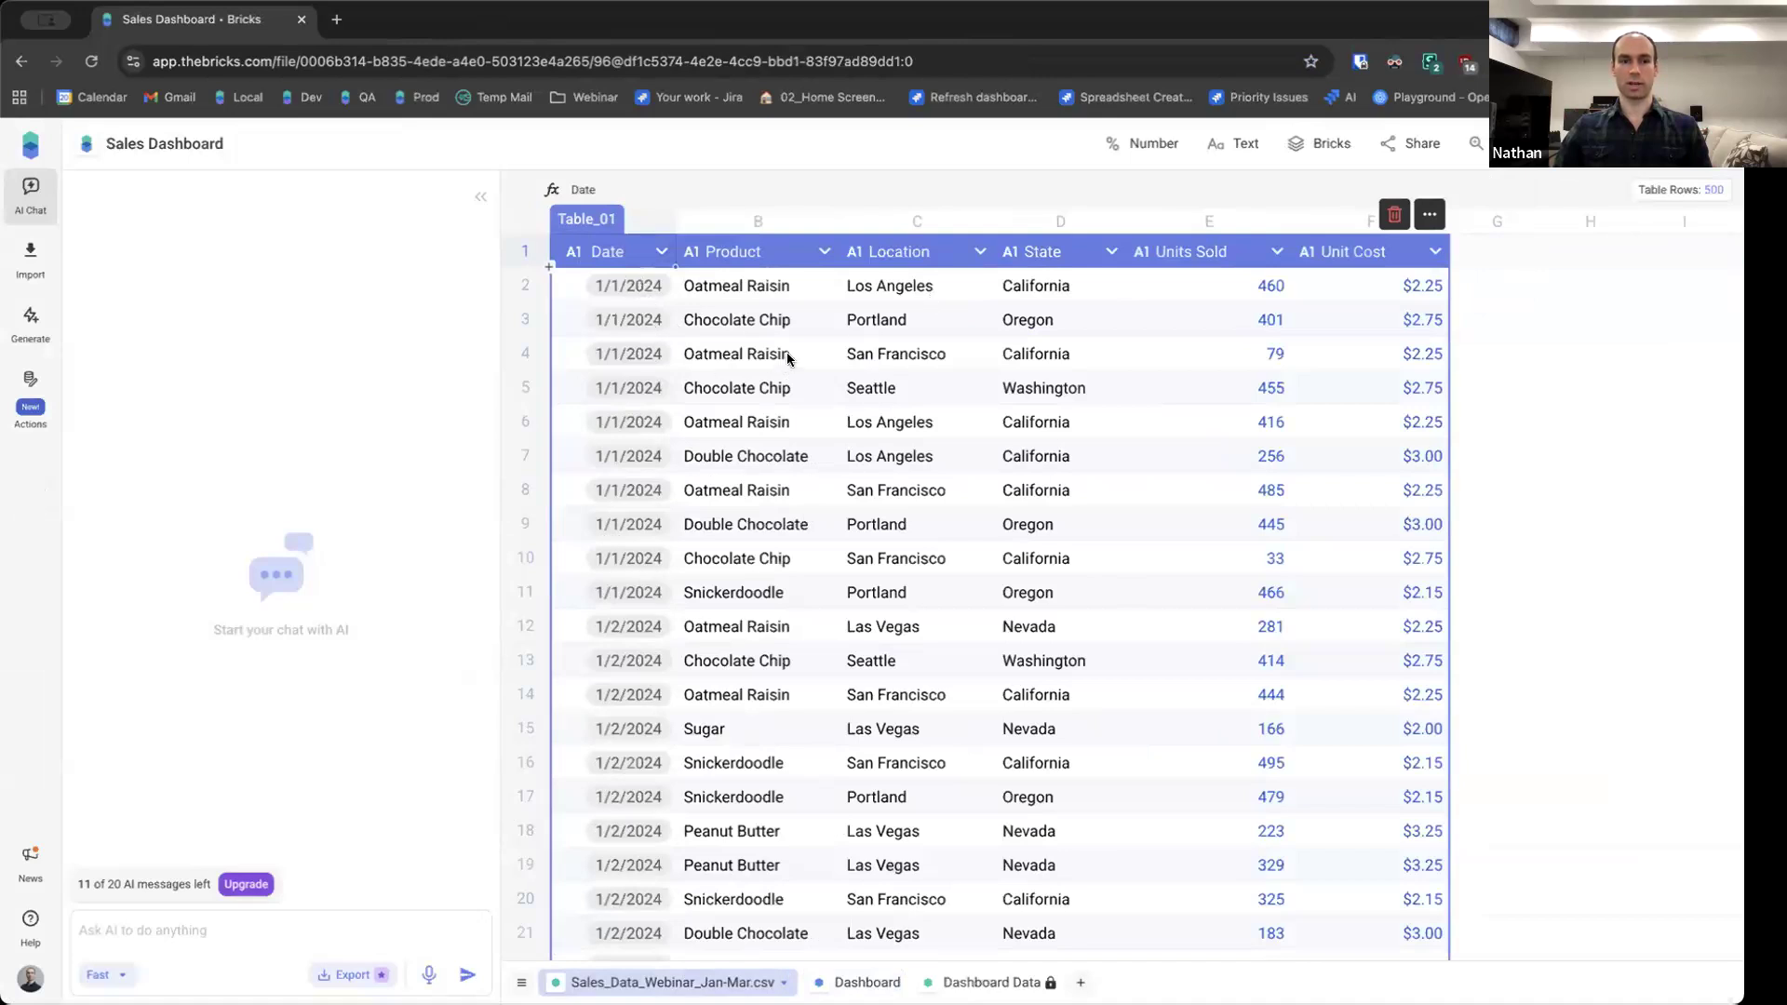
Open the Dashboard sheet and look over its title, overview and the available dashboard actions
click(861, 982)
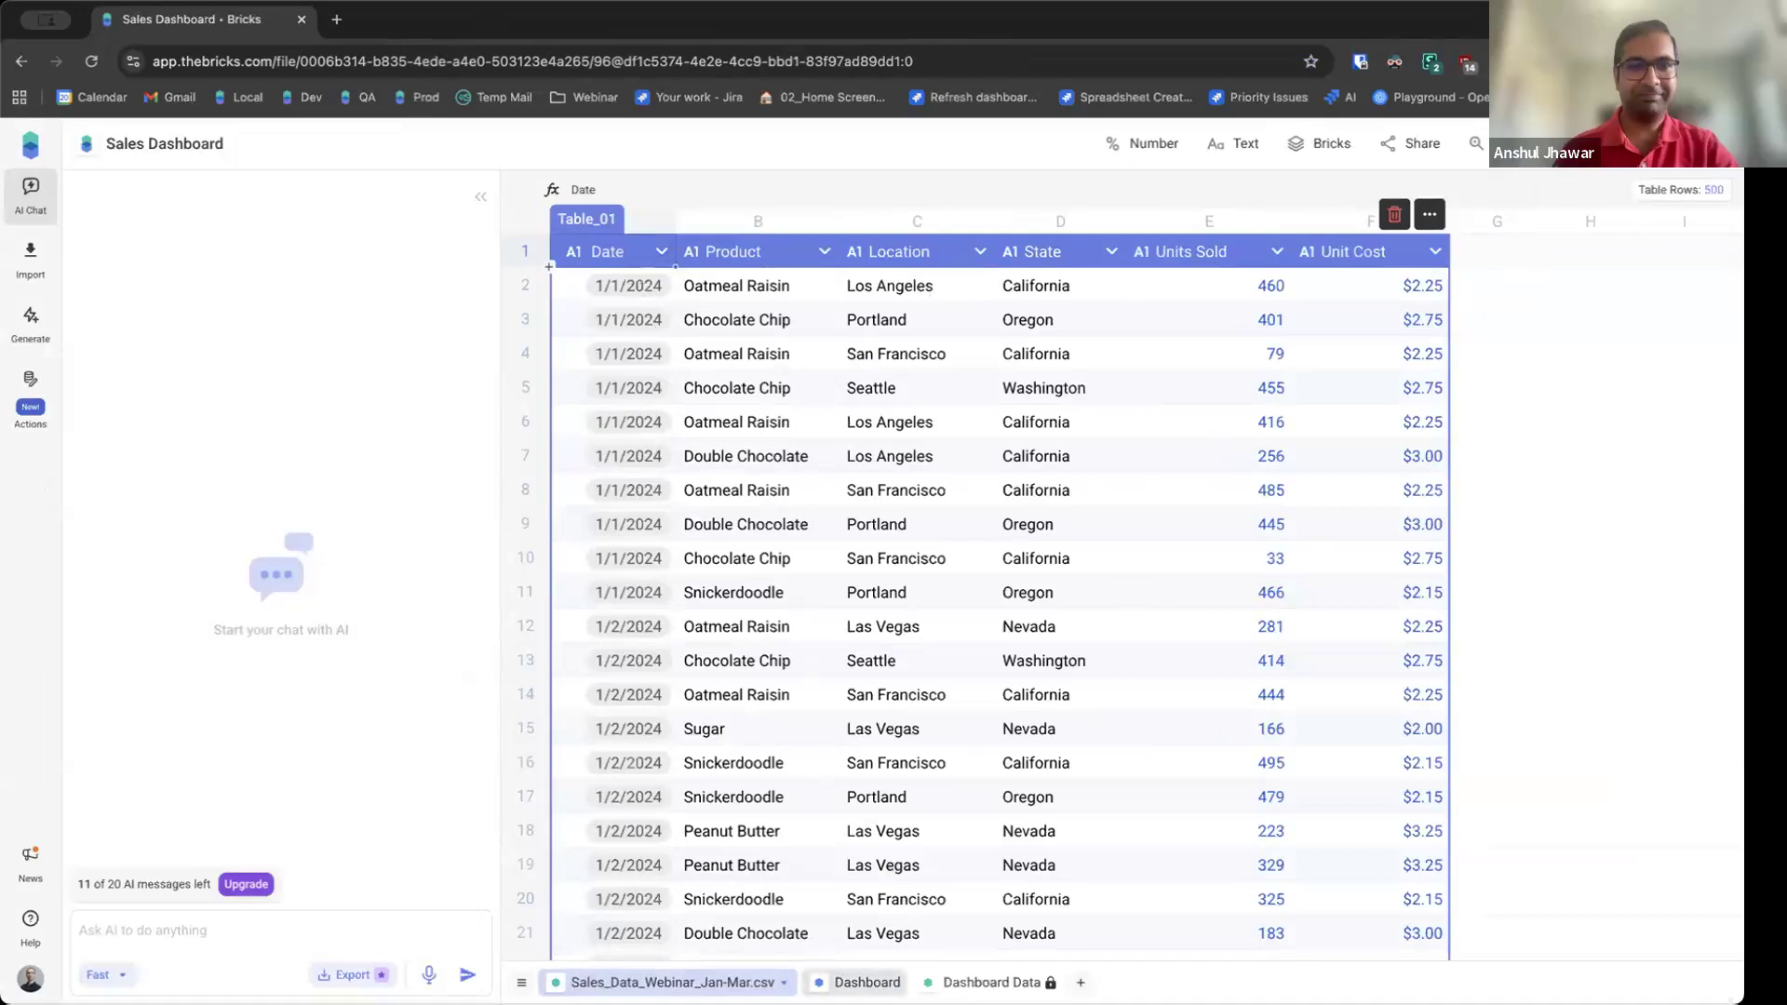
scroll(505, 450, down, 1)
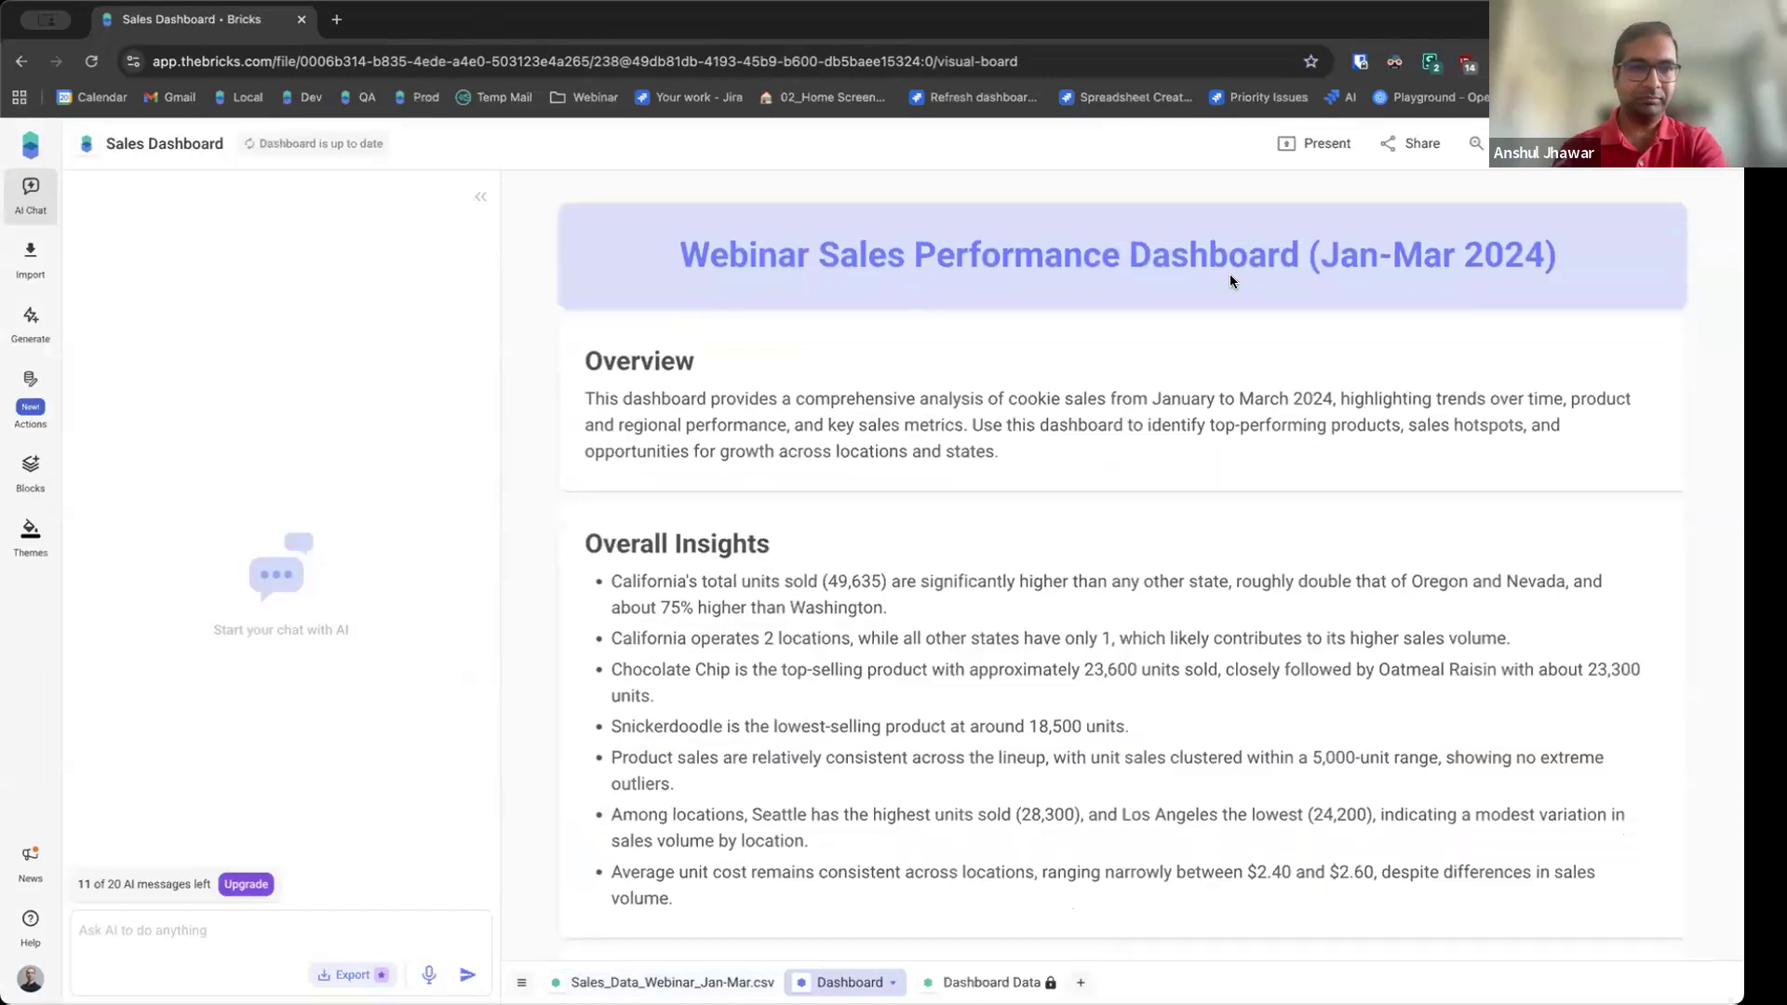
scroll(1398, 265, up, 1)
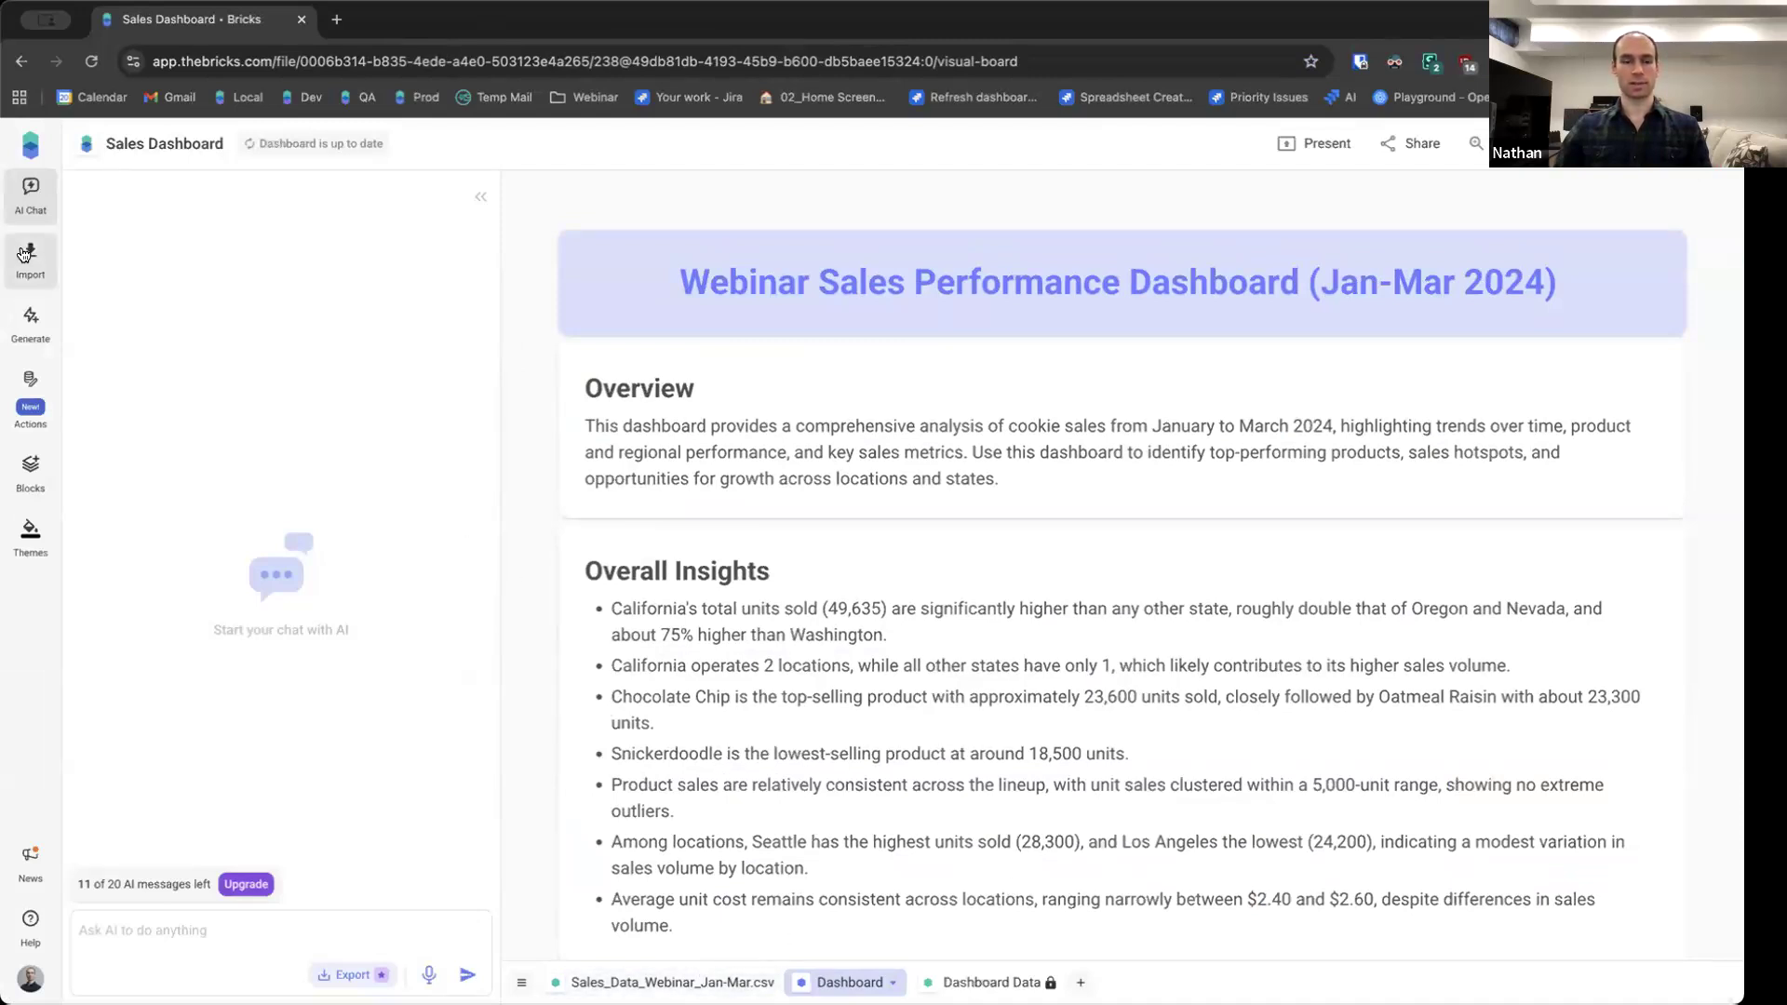
click(31, 411)
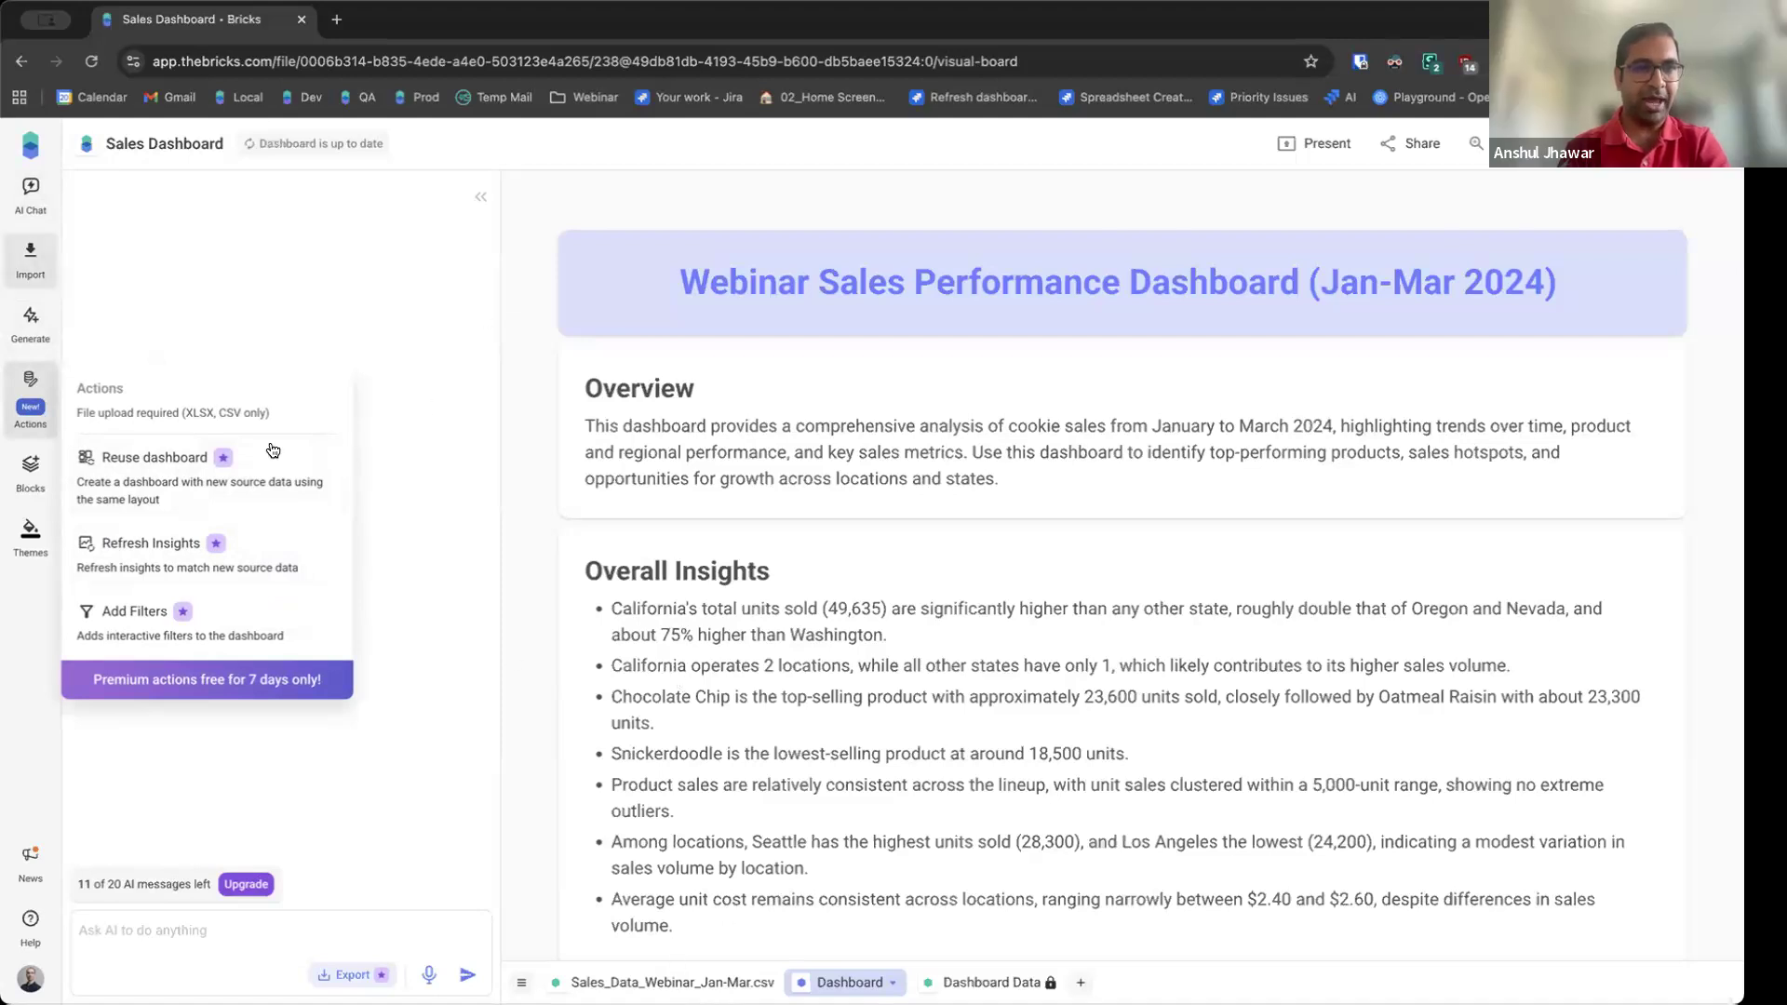
Append the April 2024 sales records to Table_01 on the Sales_Data_Webinar_Jan-Mar.csv sheet from row 502 and review the added rows
click(670, 982)
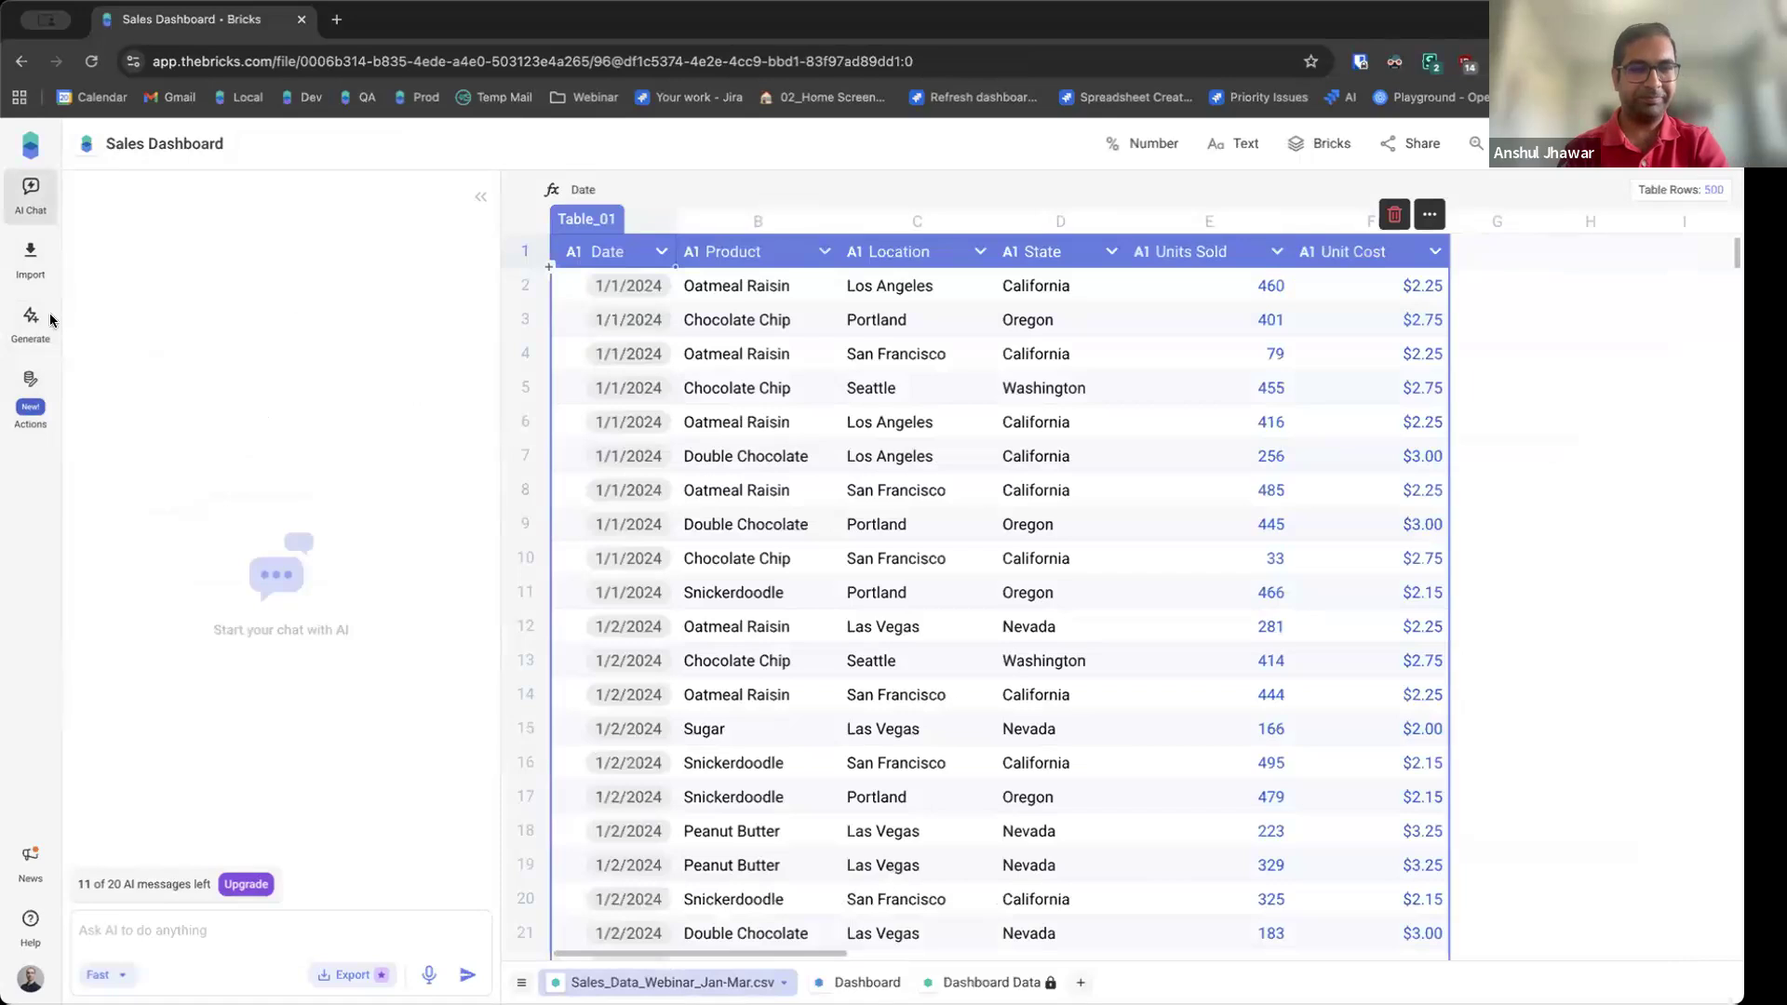
click(25, 421)
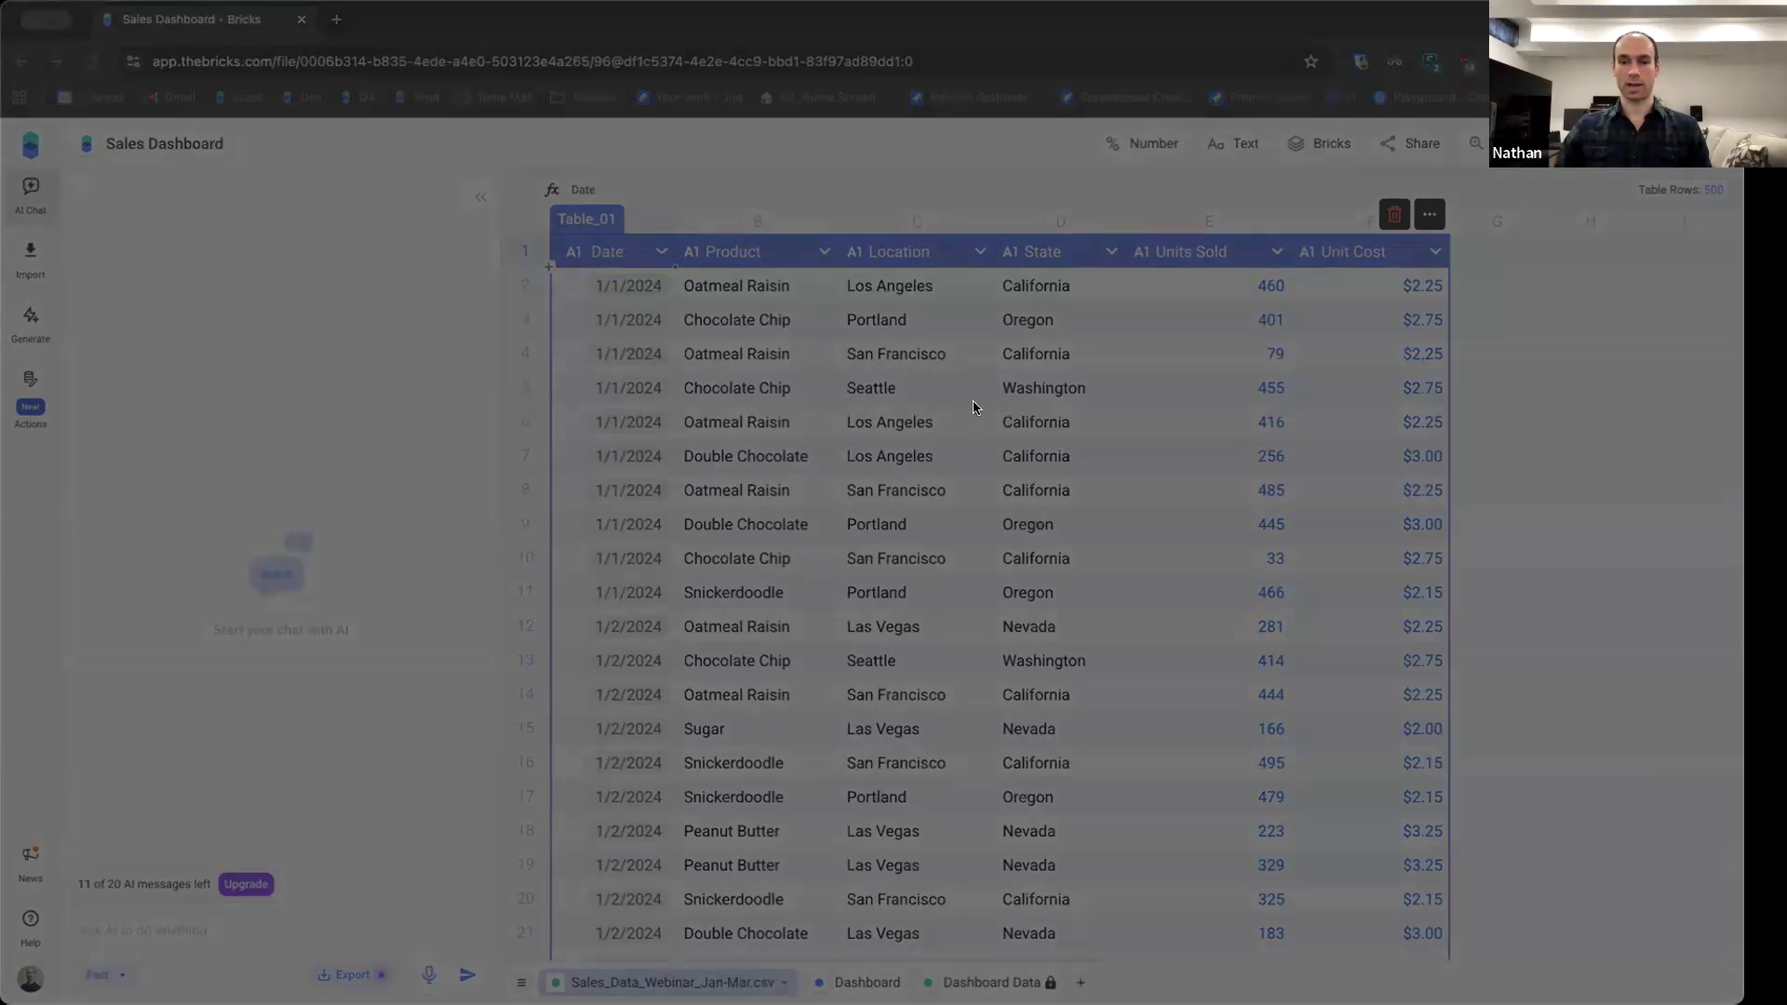
click(1211, 693)
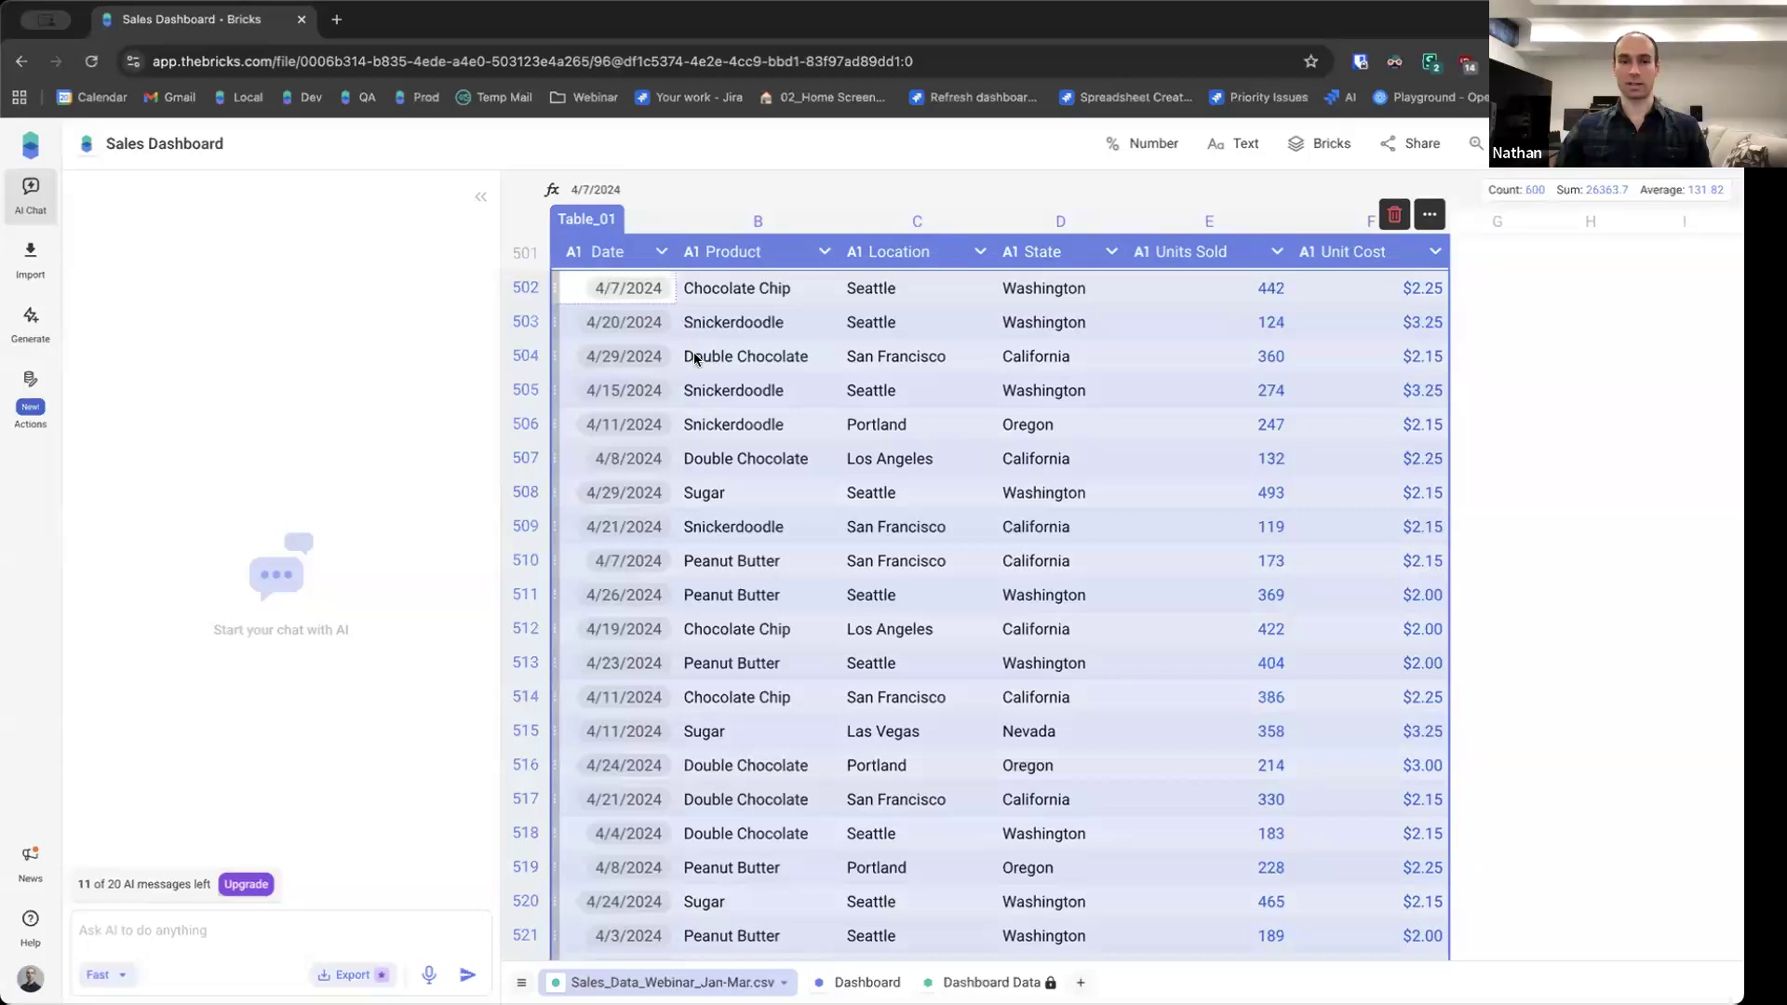
scroll(698, 329, up, 1)
scroll(698, 328, up, 5)
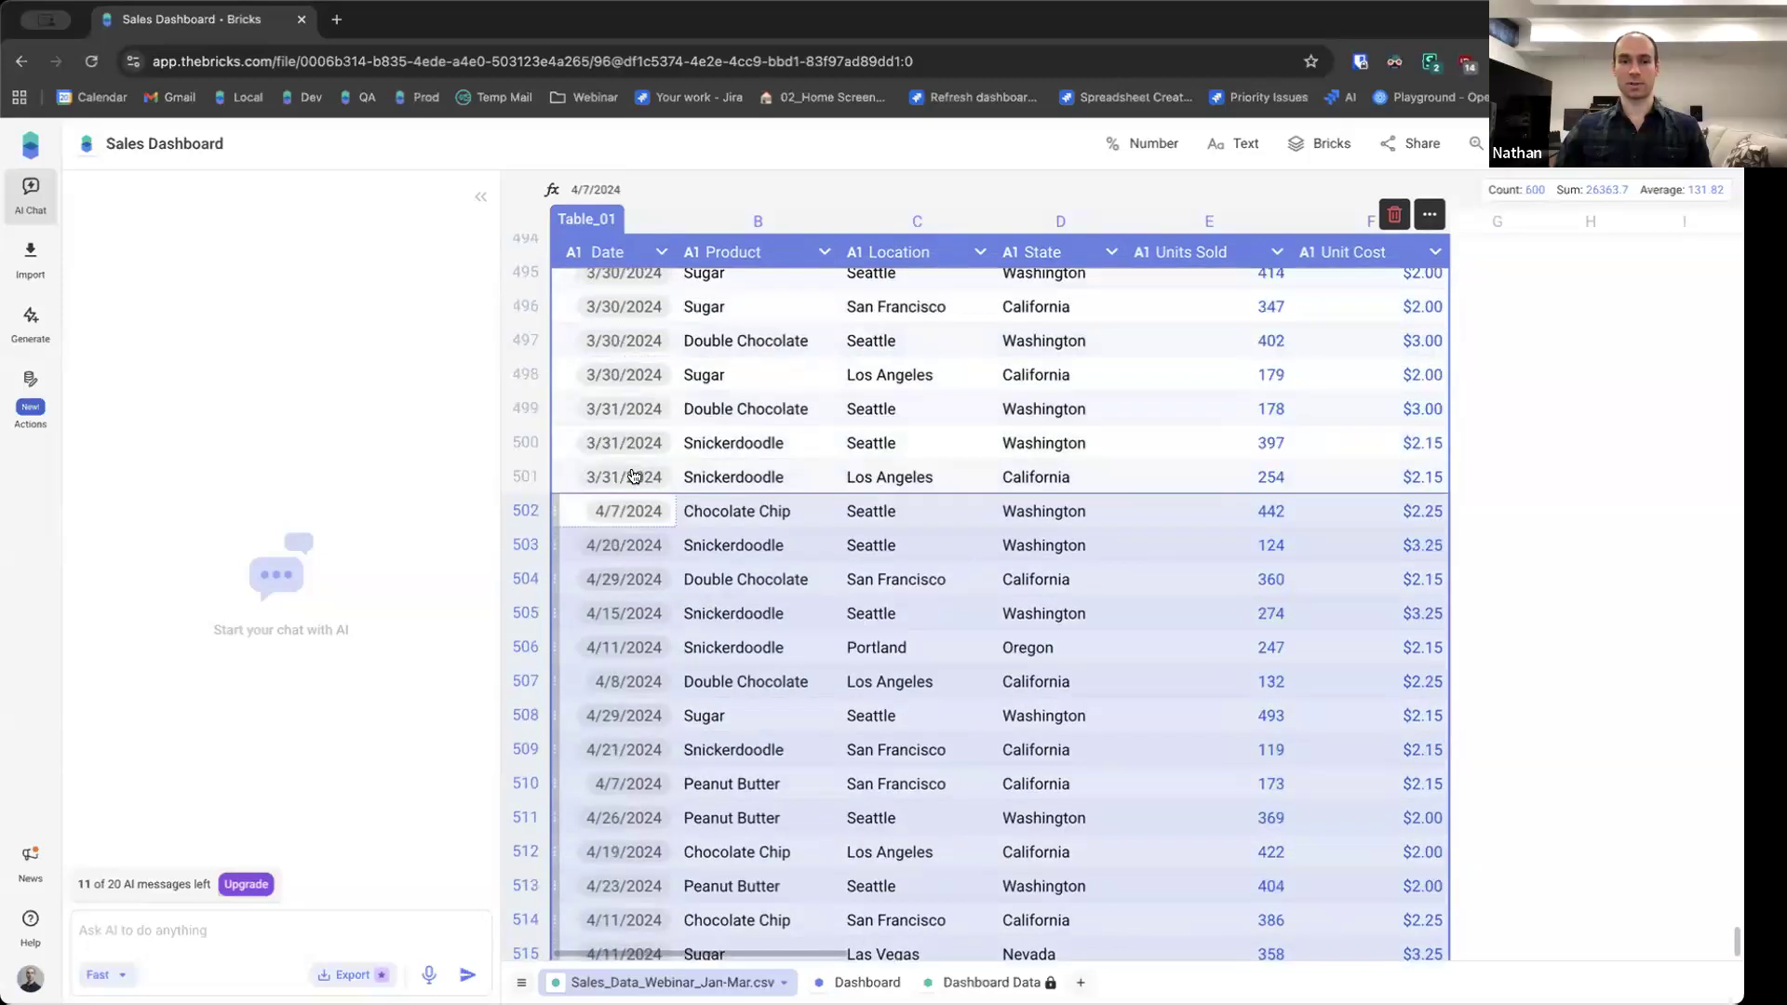
scroll(825, 516, down, 5)
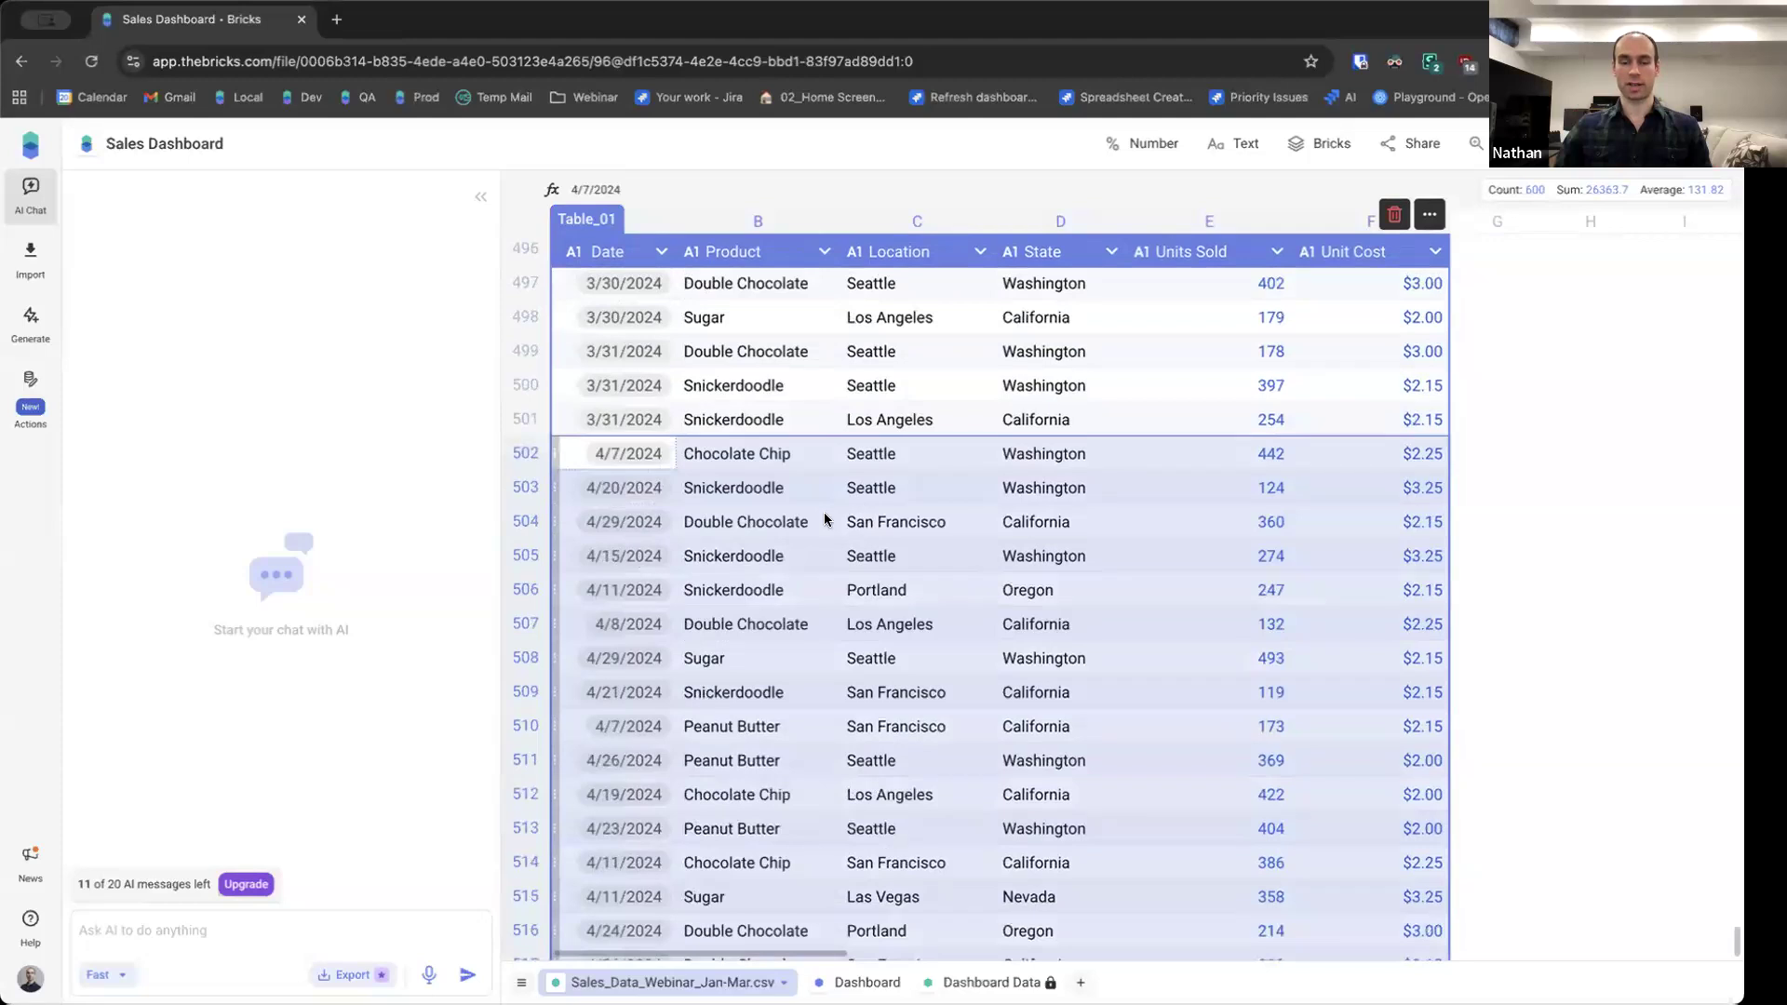
scroll(825, 515, down, 6)
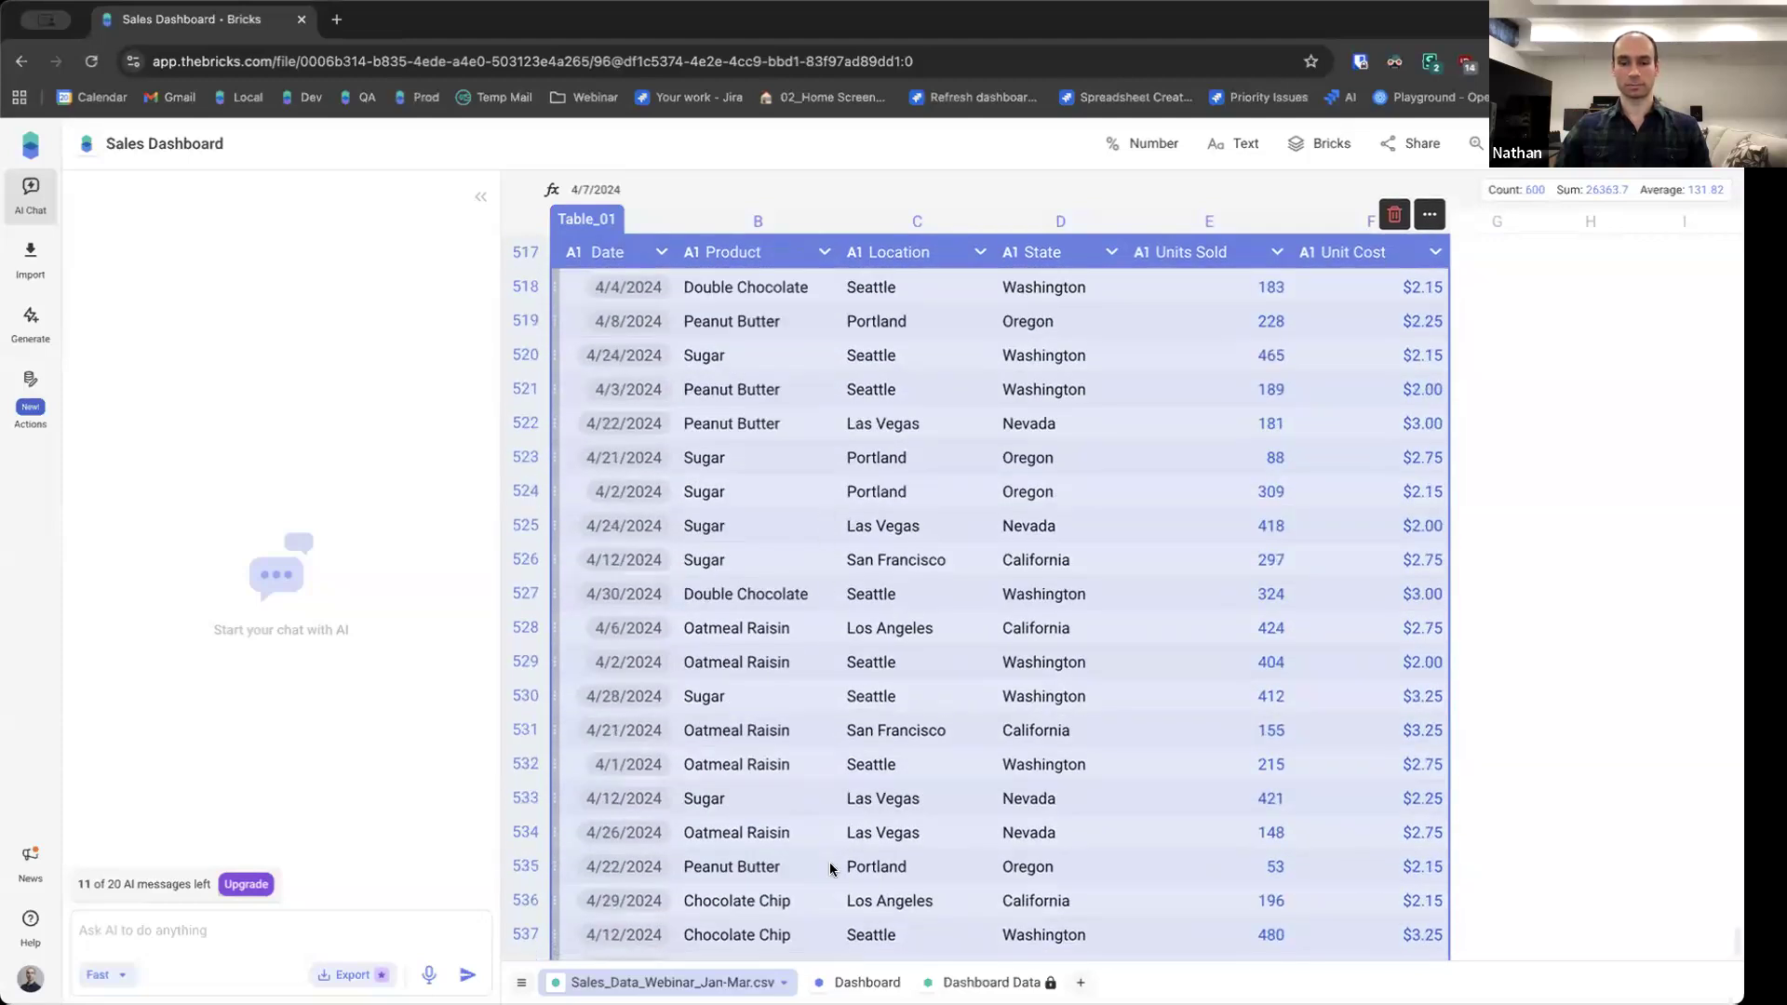
Examine the Dashboard's title, insights, totals and charts against the added April data, down to the Daily Units Sold Trend chart
click(858, 982)
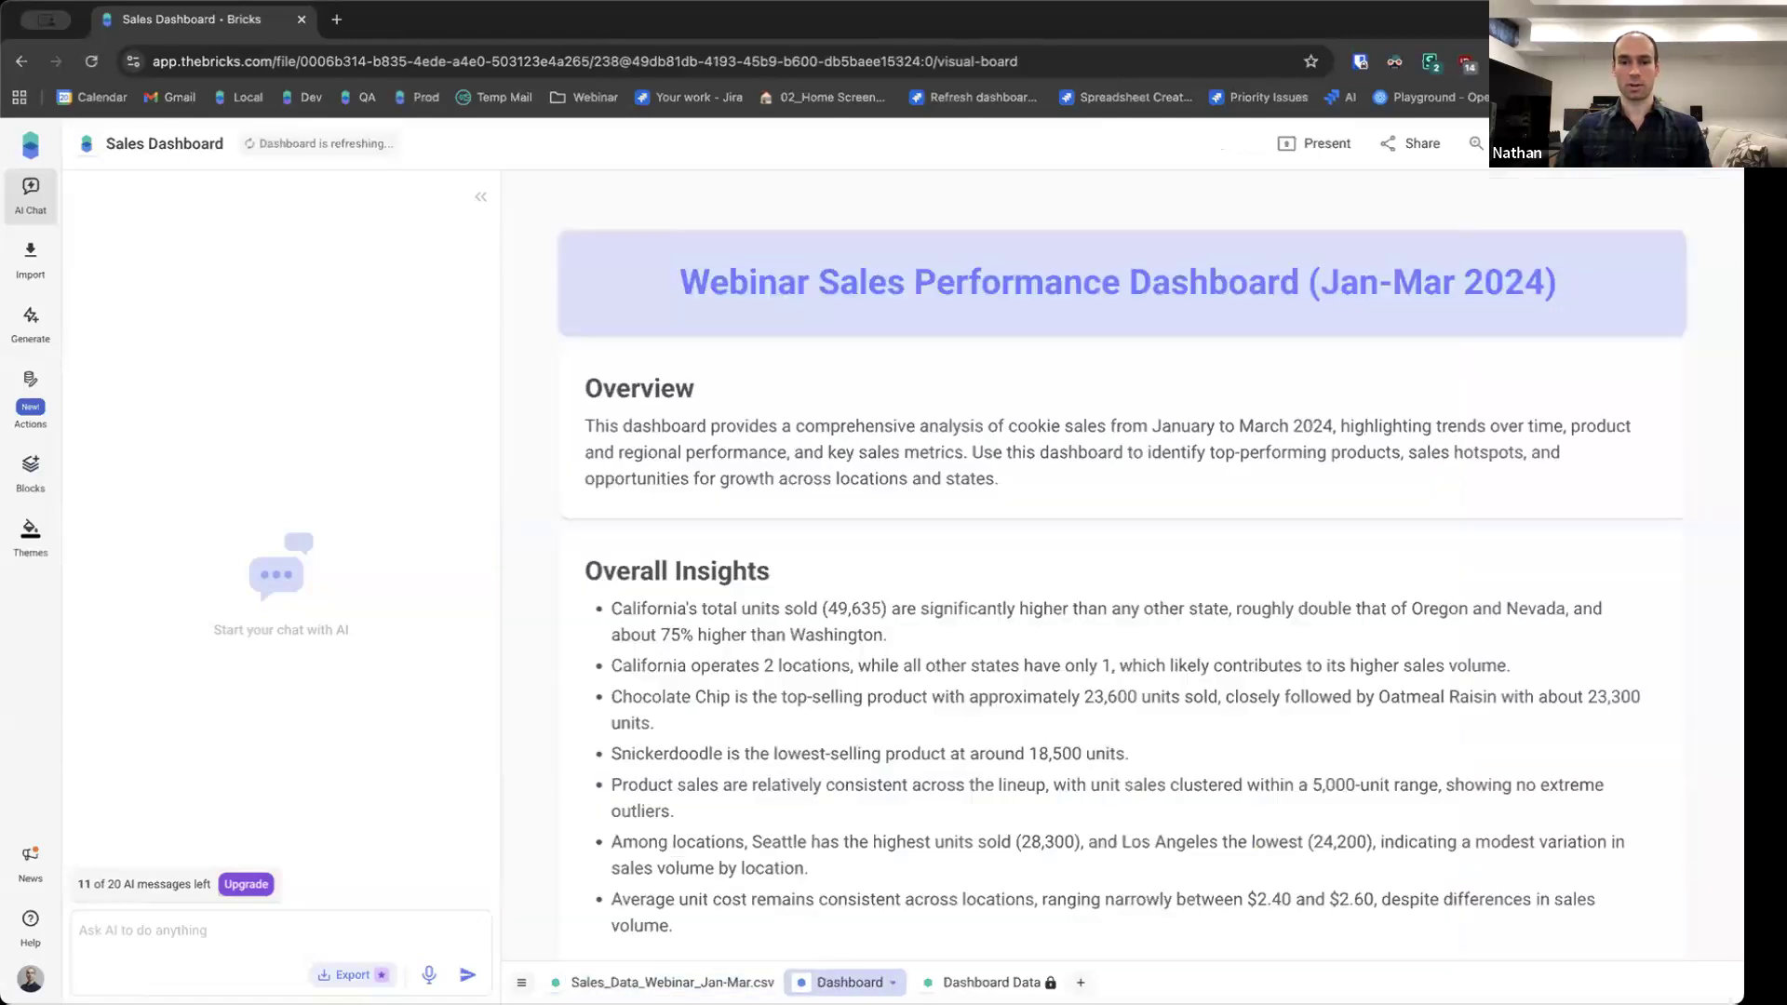
scroll(569, 425, down, 10)
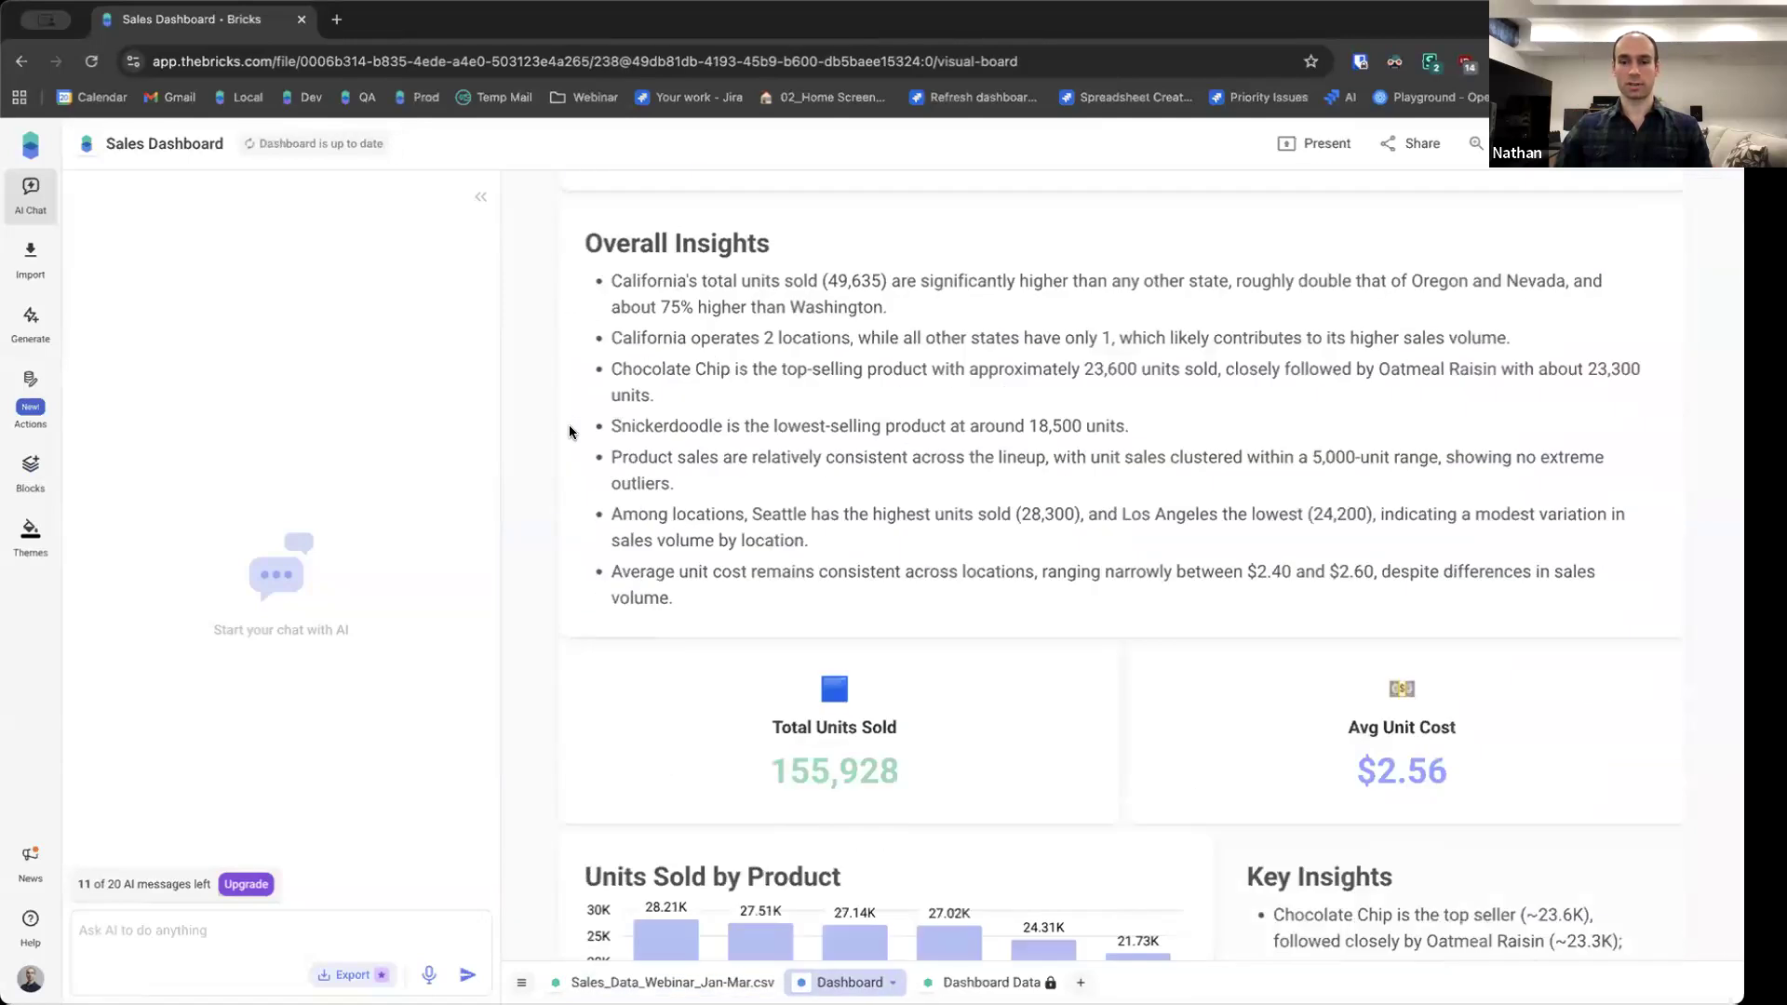
scroll(958, 615, up, 10)
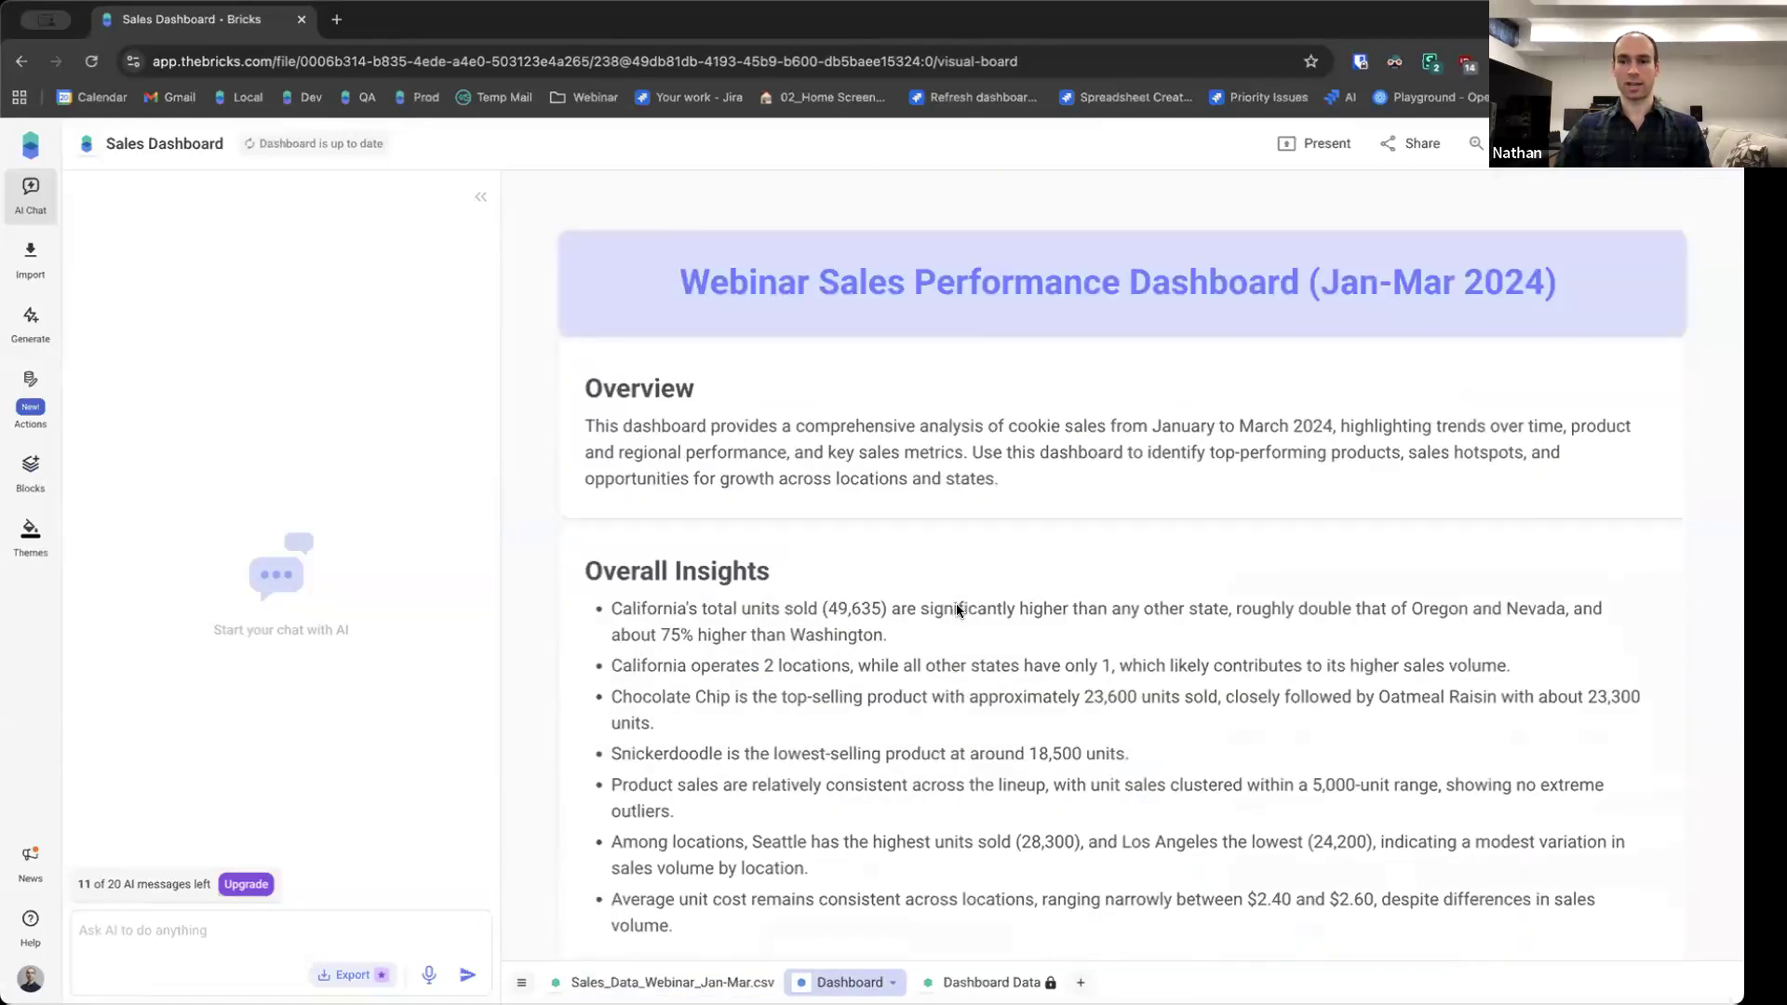
click(1484, 299)
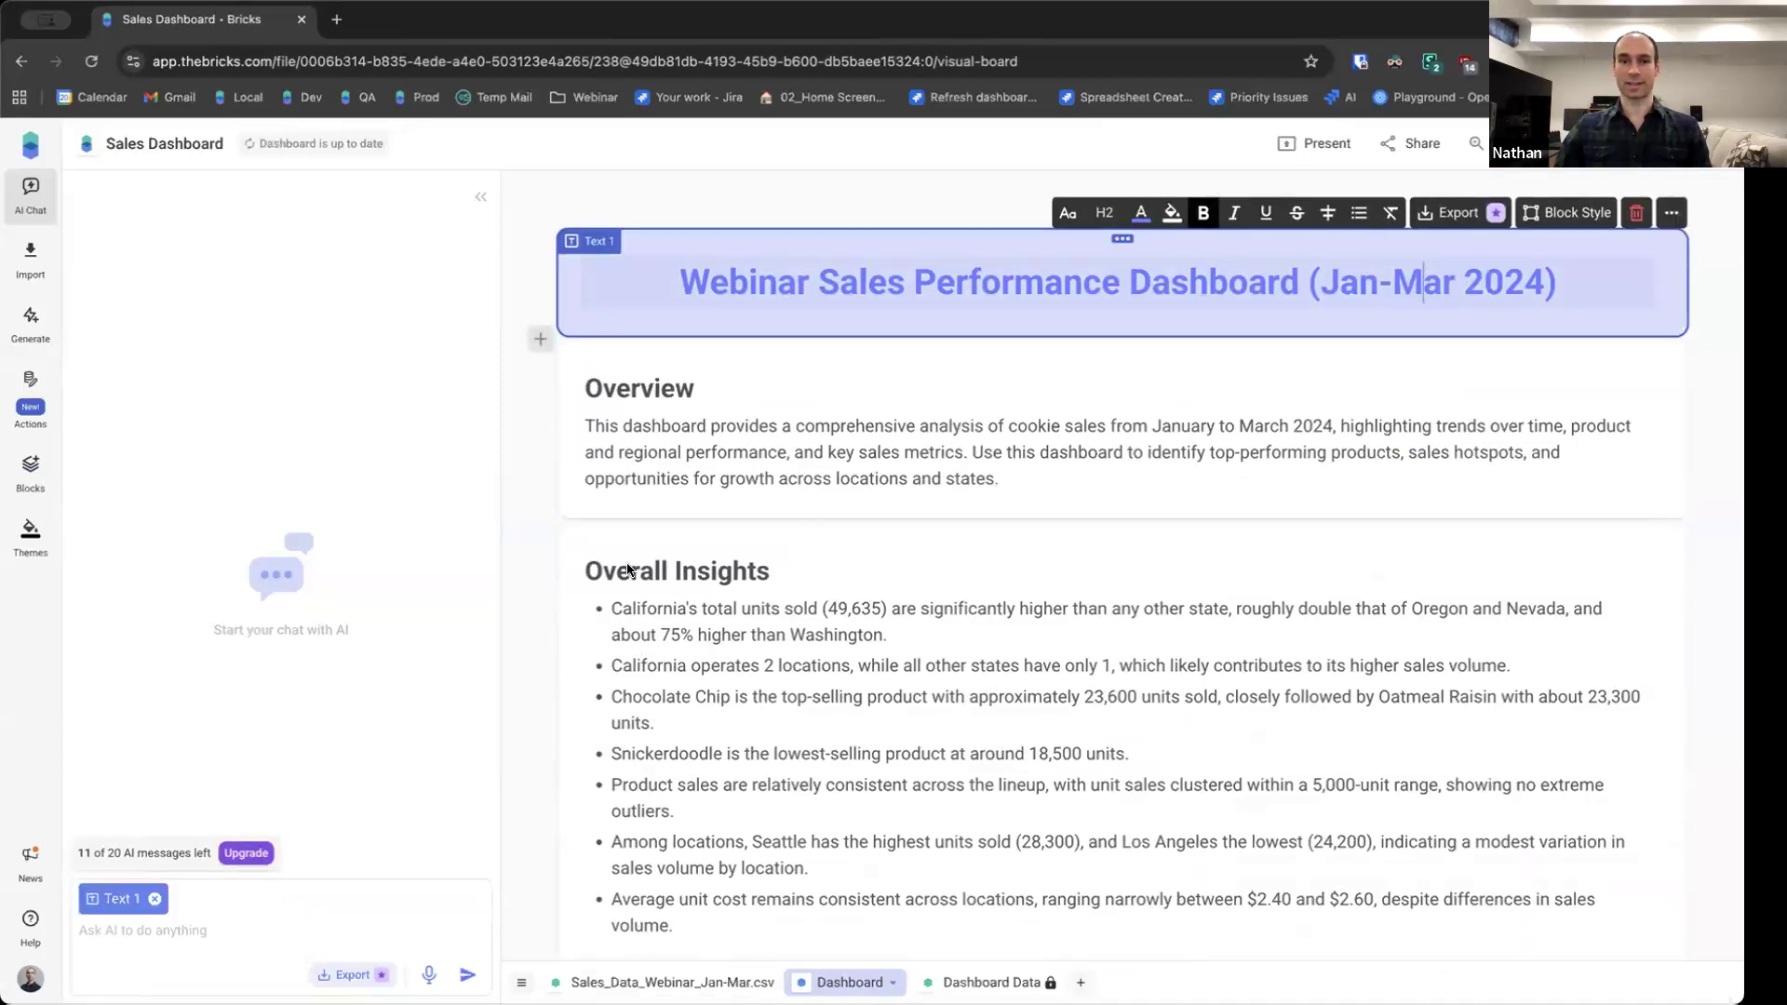
scroll(572, 553, down, 10)
scroll(573, 551, down, 8)
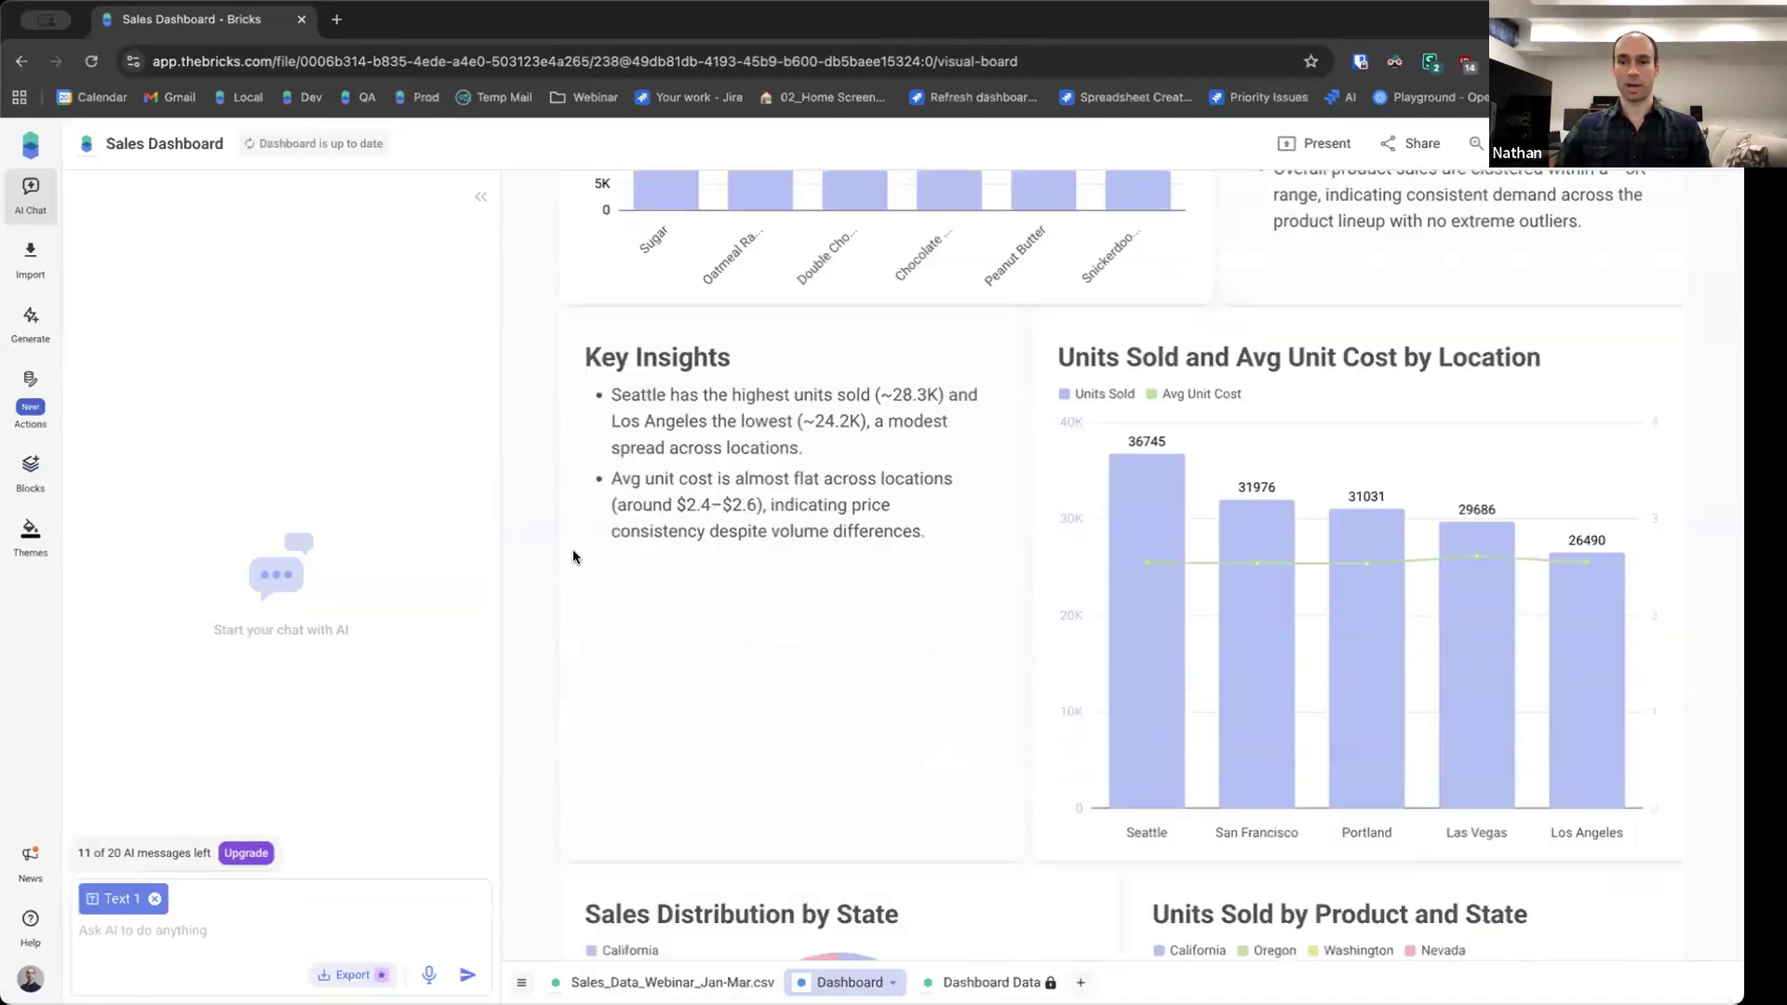
scroll(572, 556, down, 8)
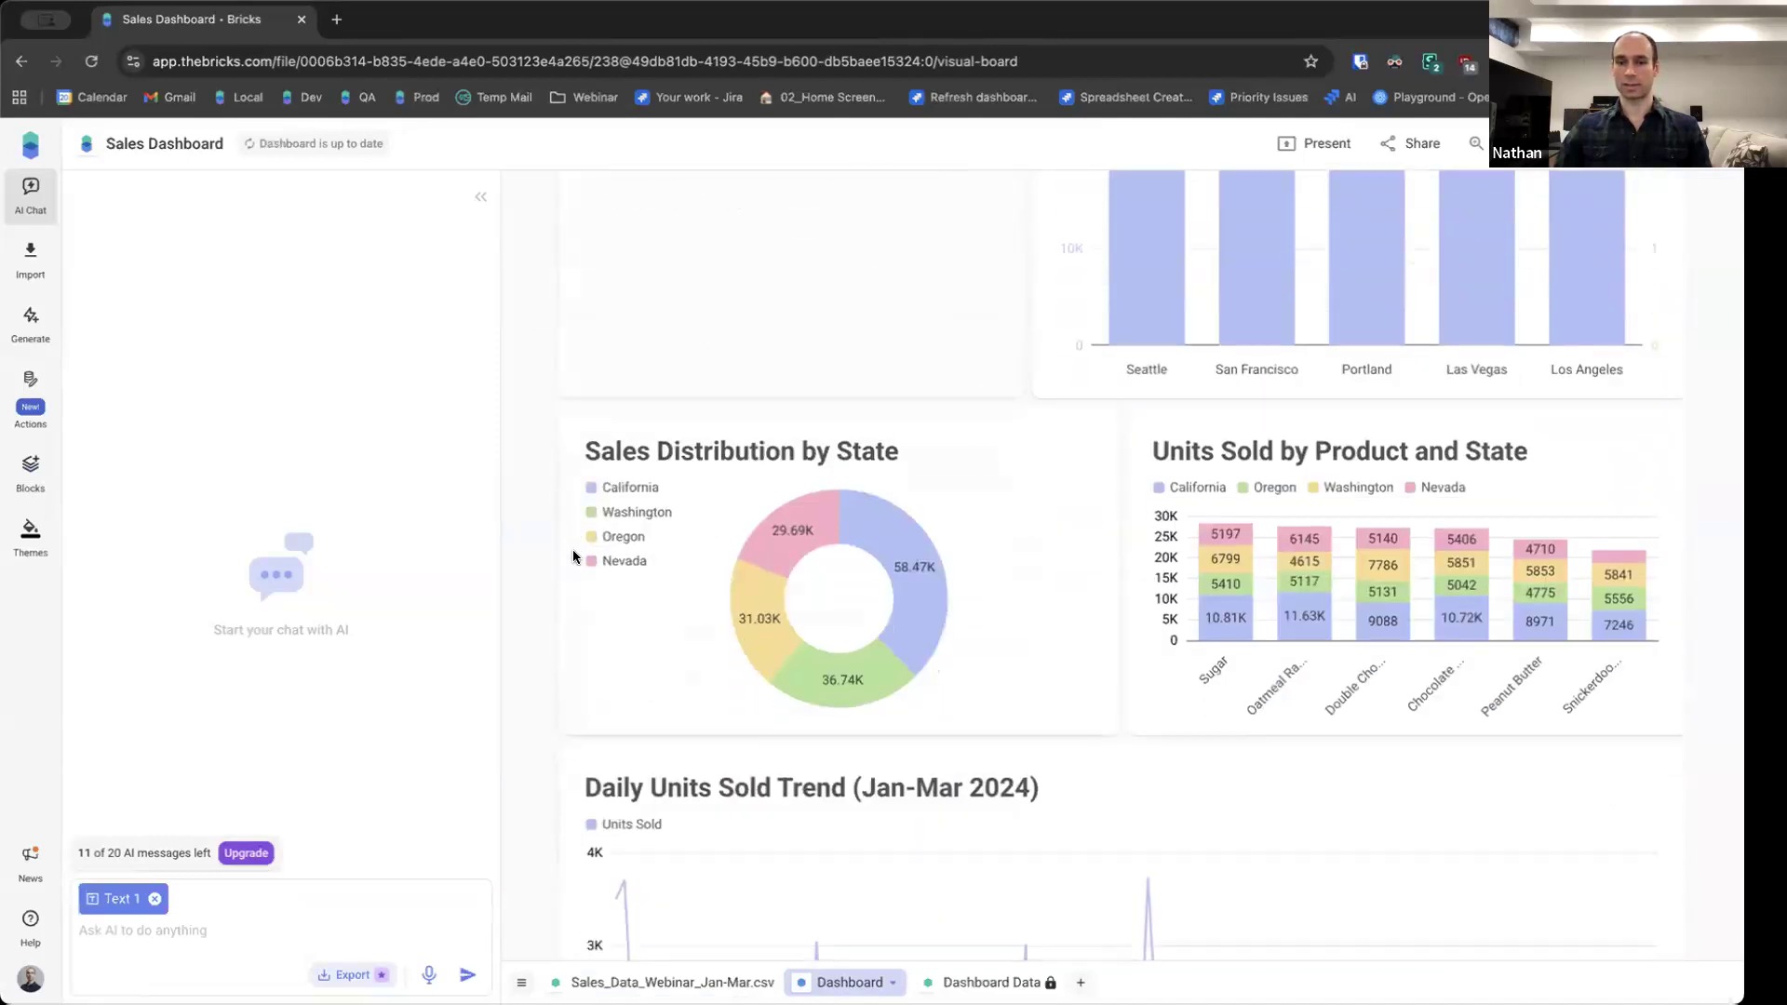
scroll(572, 555, down, 1)
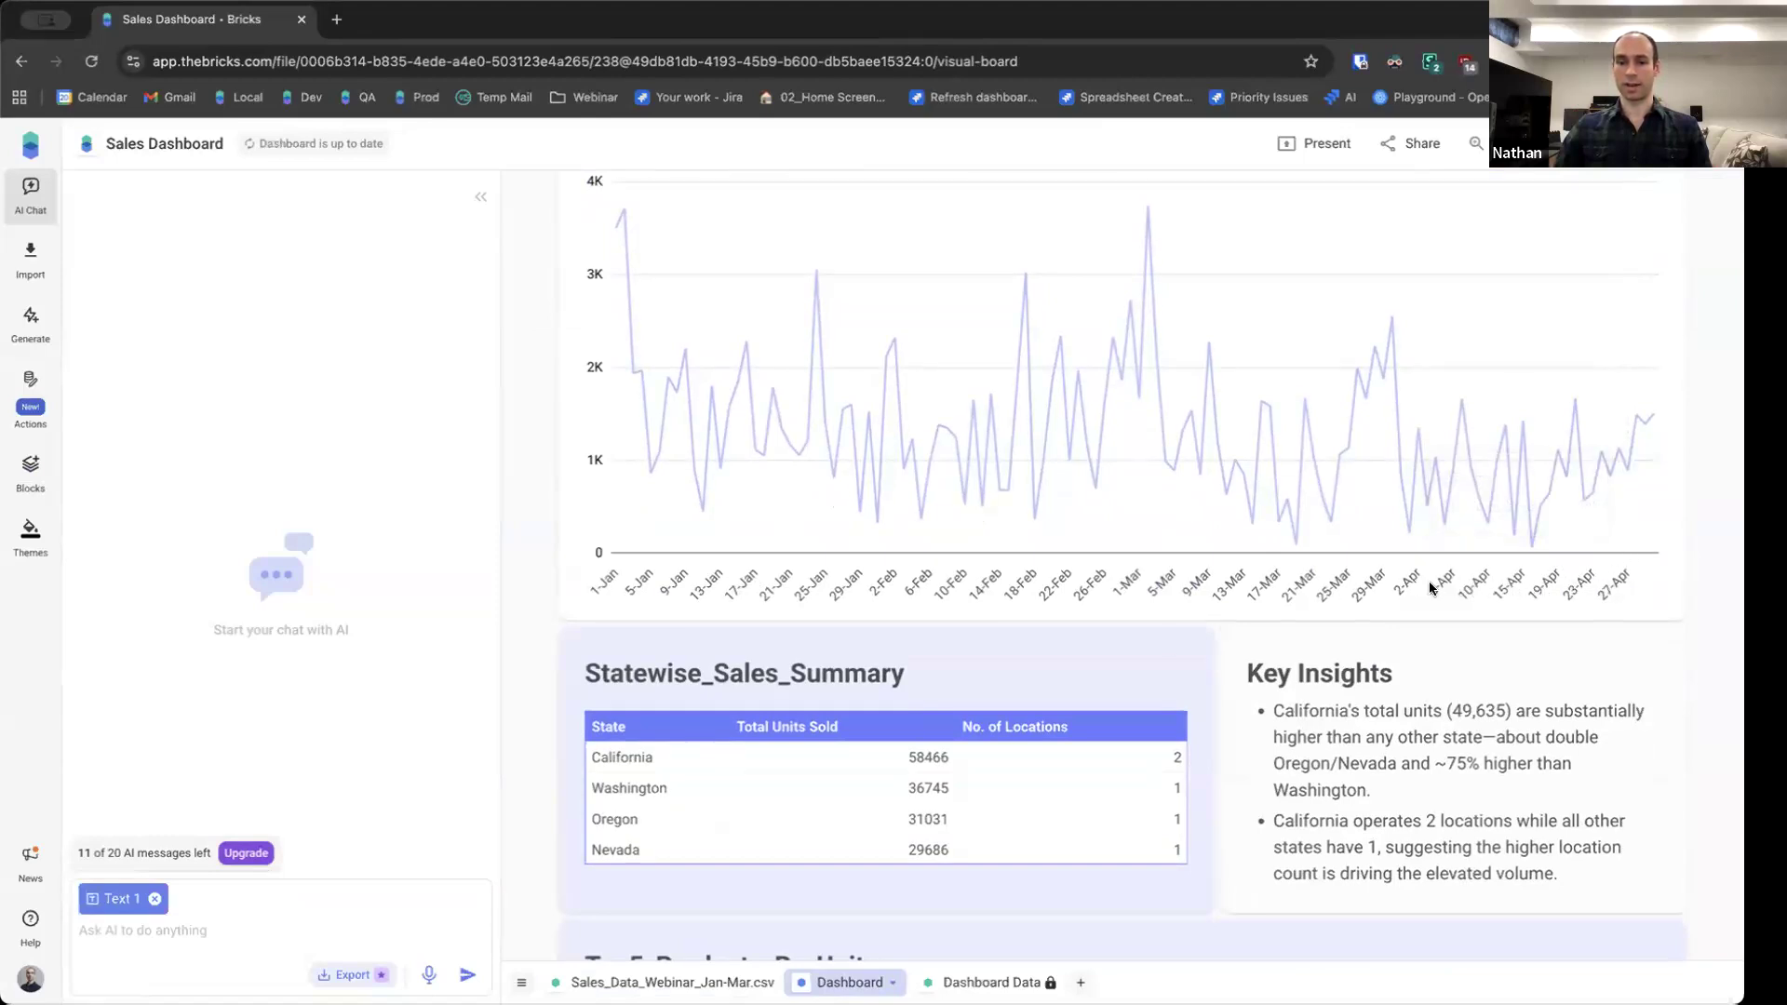
Clear the April 2024 rows from Table_01 and check the Daily Units Sold Trend chart on the Dashboard
click(672, 982)
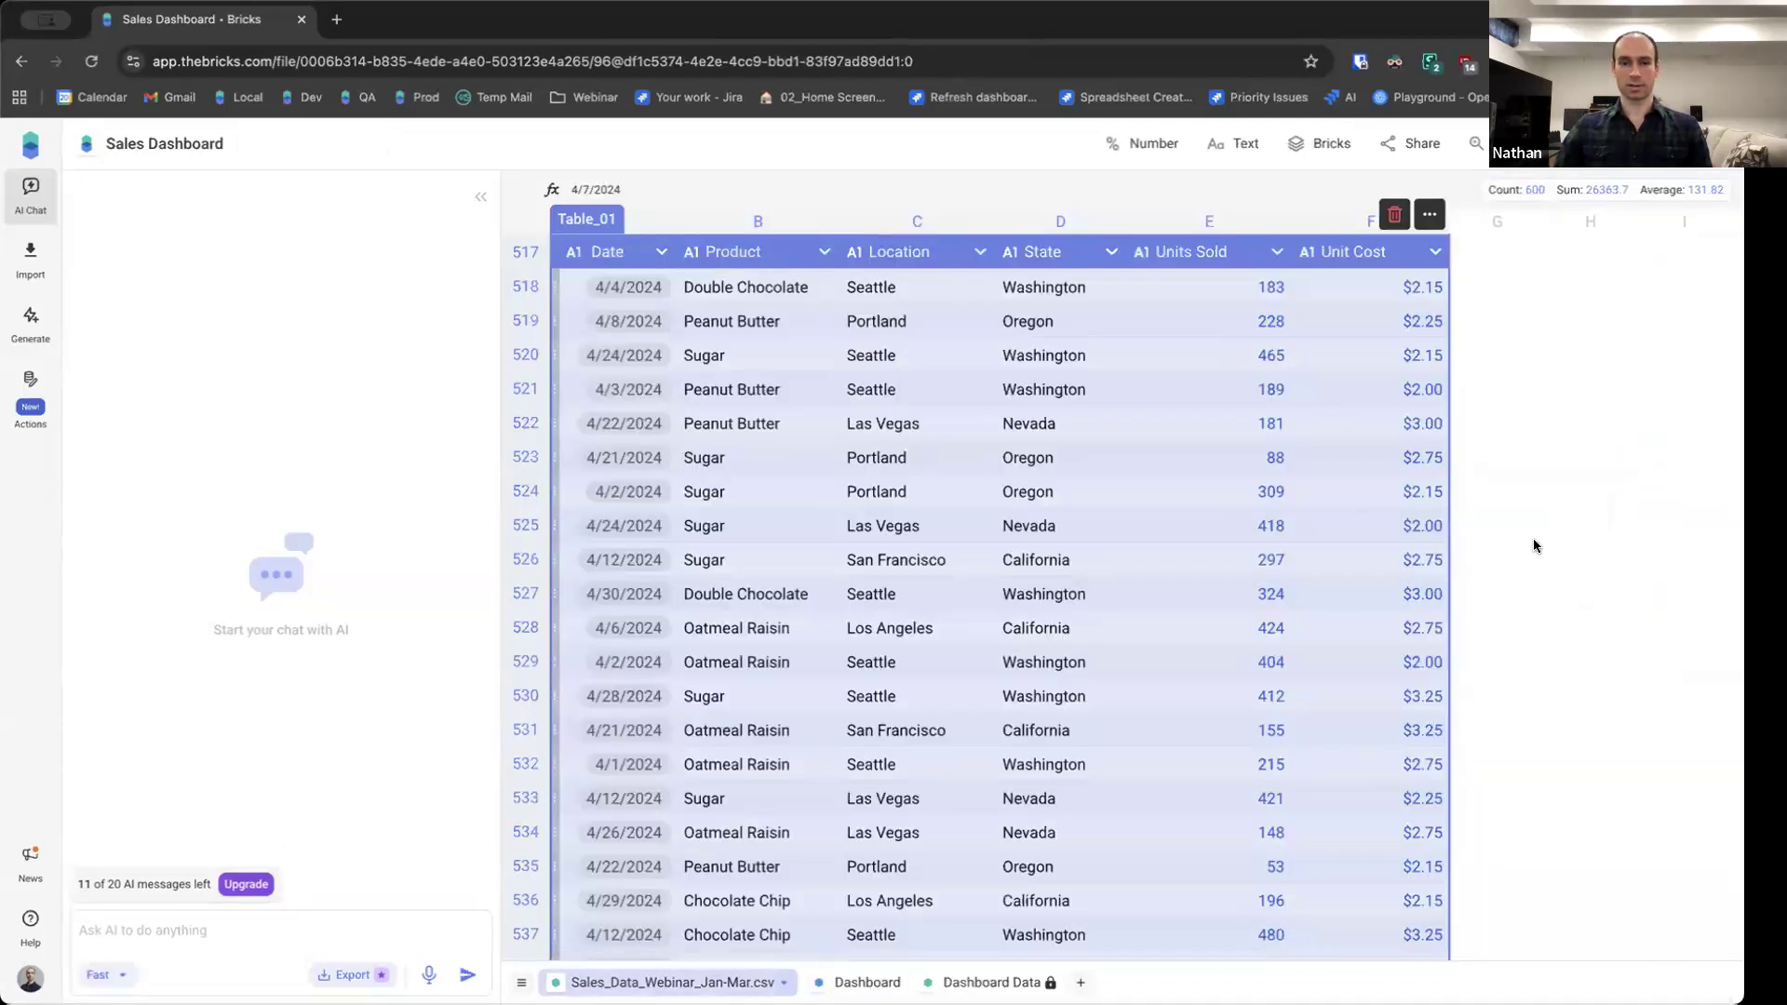
key(Delete)
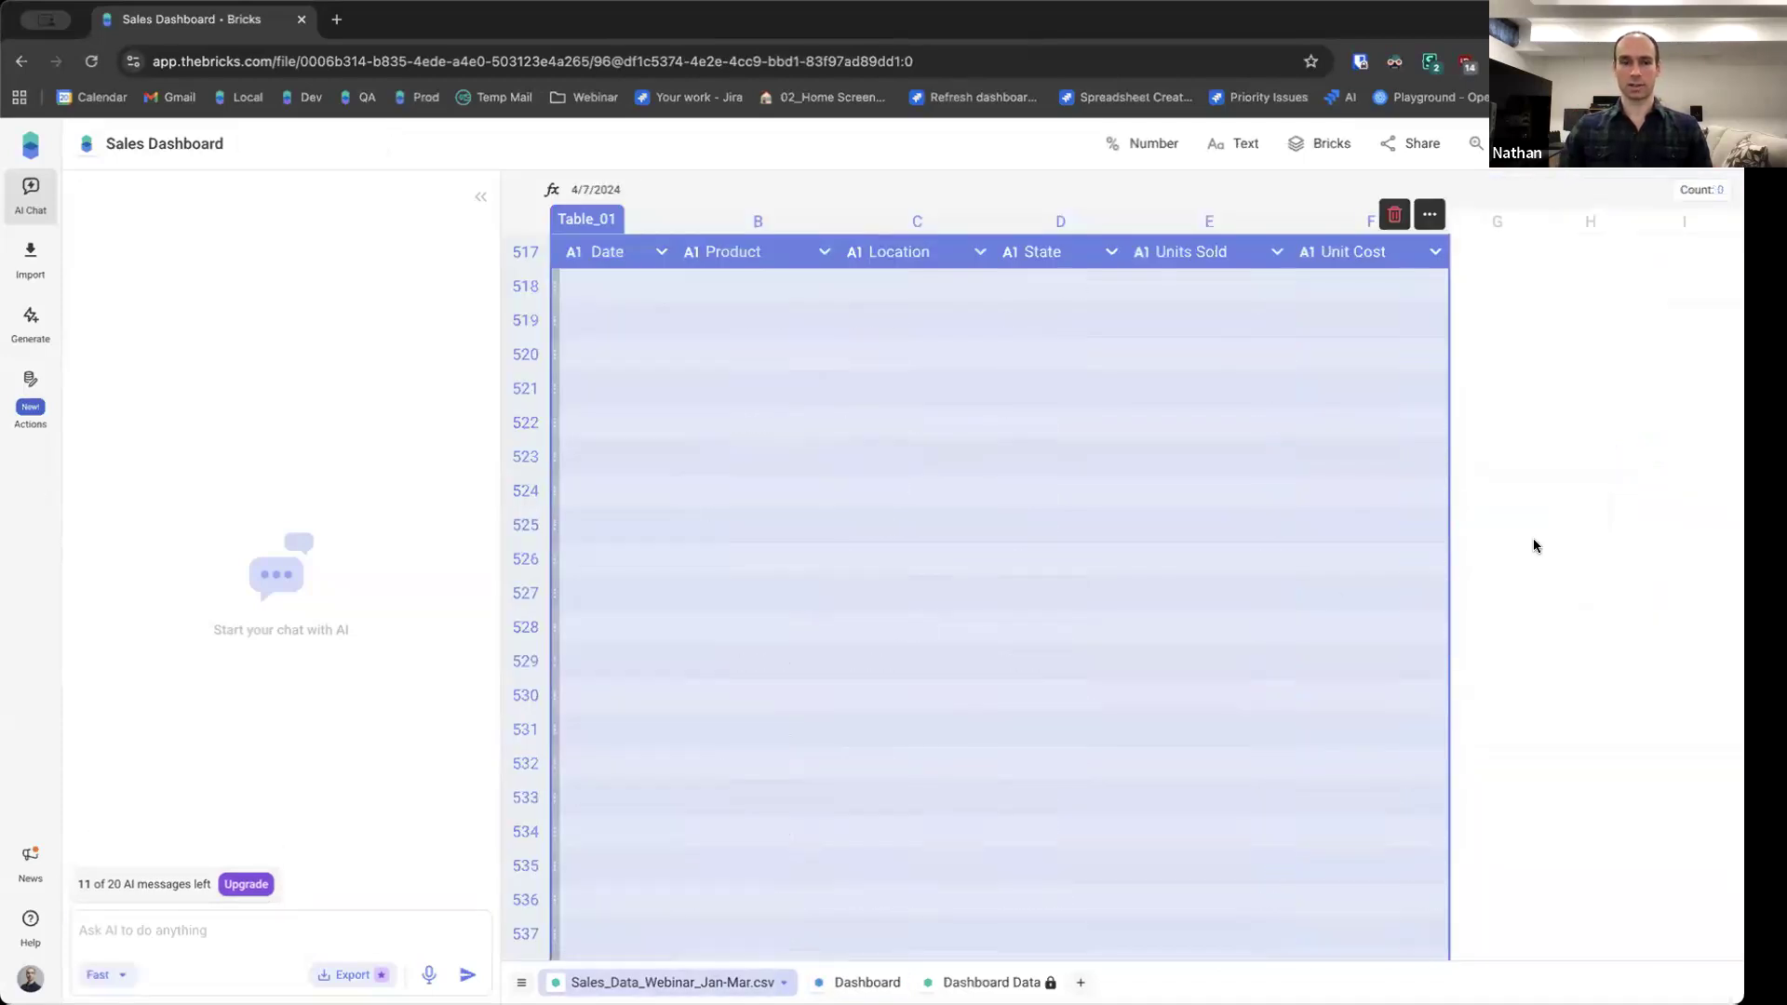
click(867, 982)
scroll(1683, 572, down, 5)
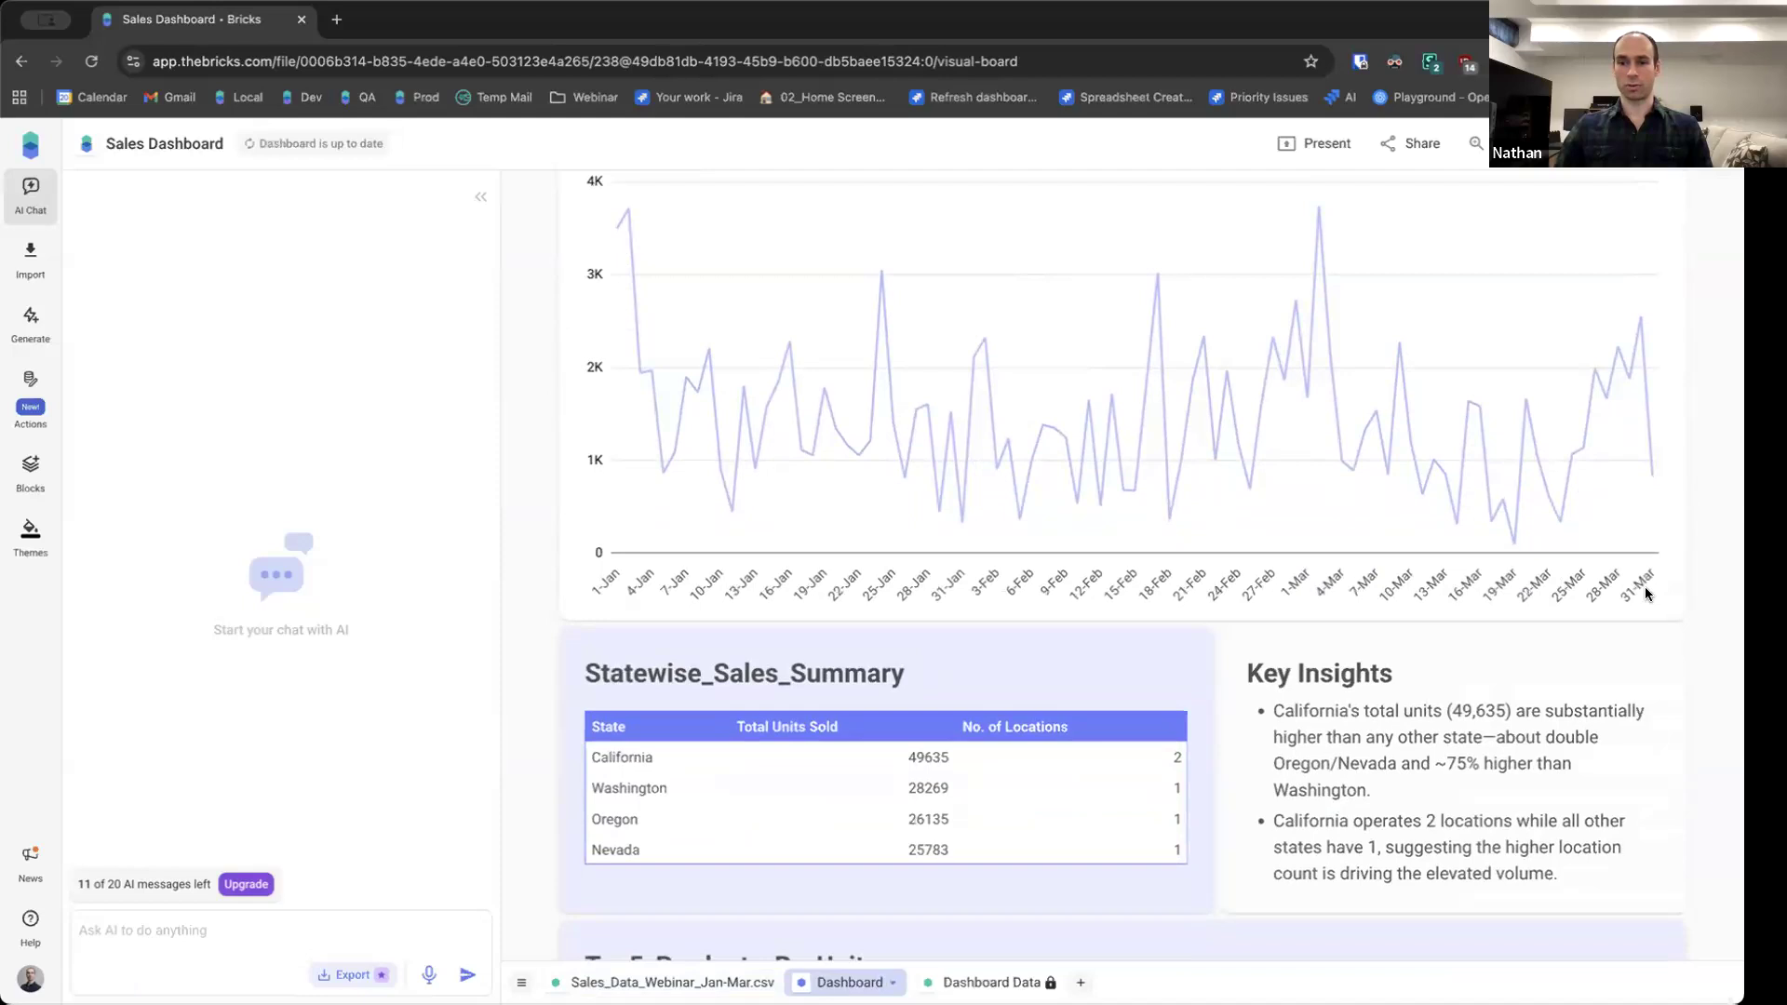
Undo the clearing of the April 2024 rows in Table_01 and return to the Dashboard
click(689, 982)
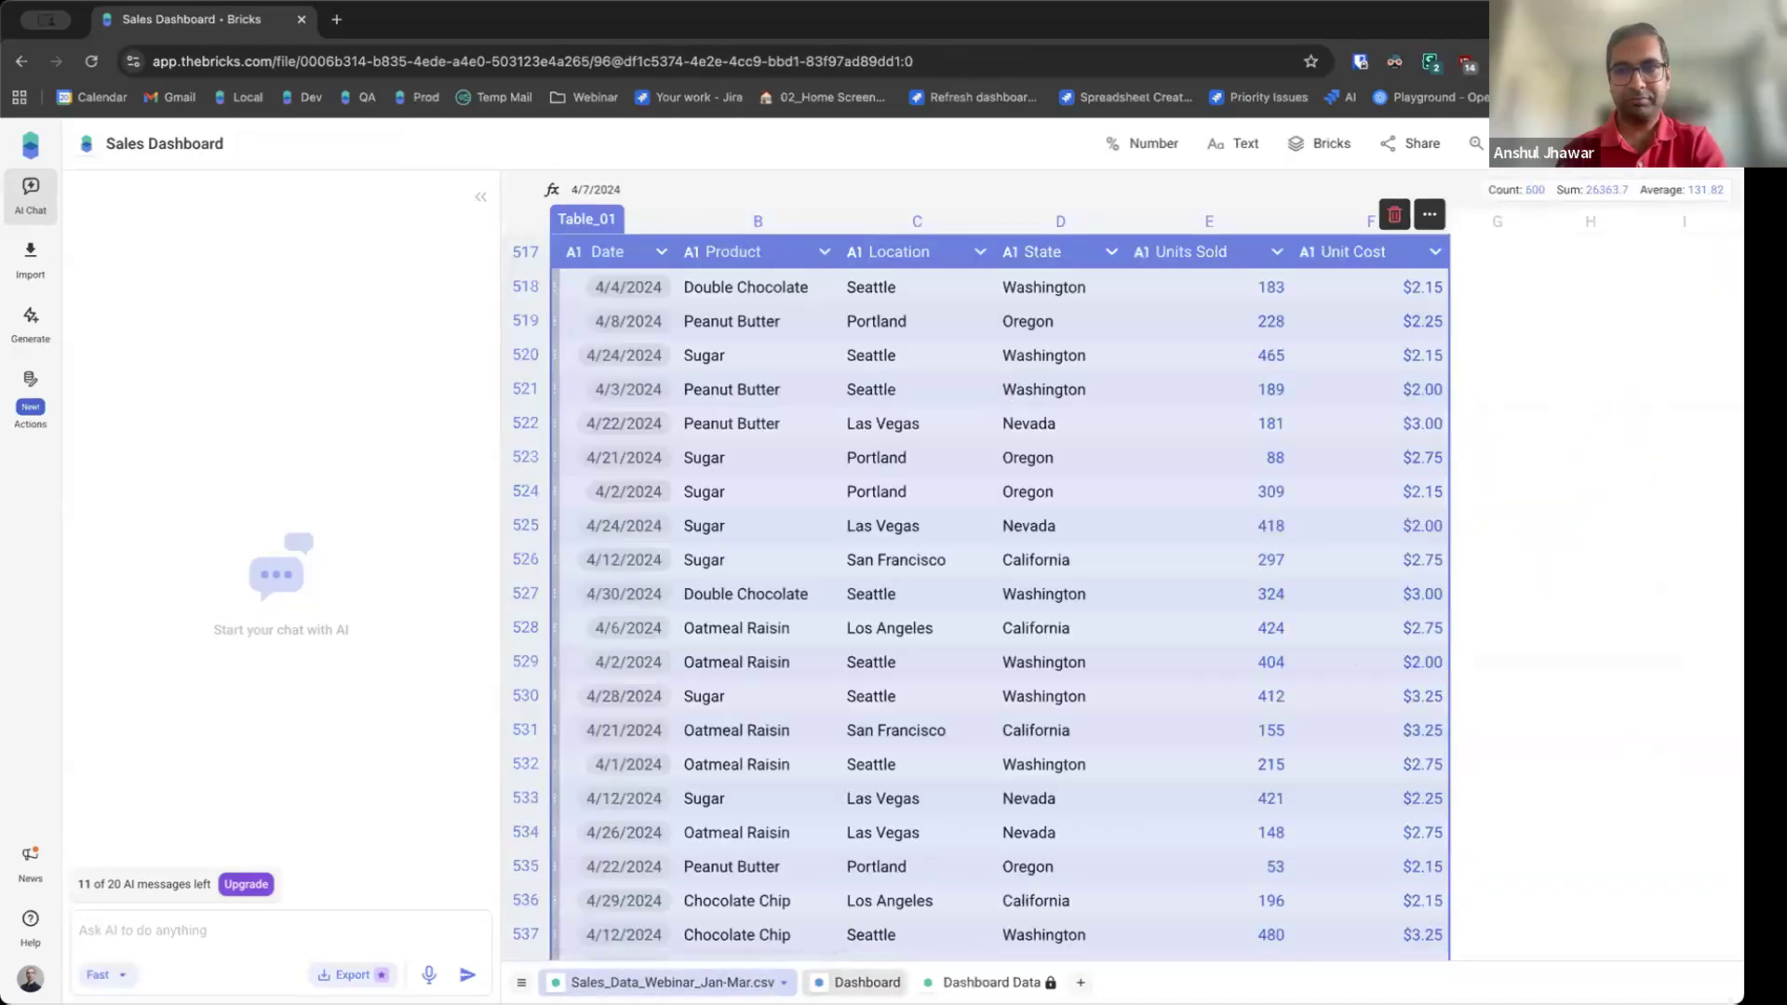
click(867, 982)
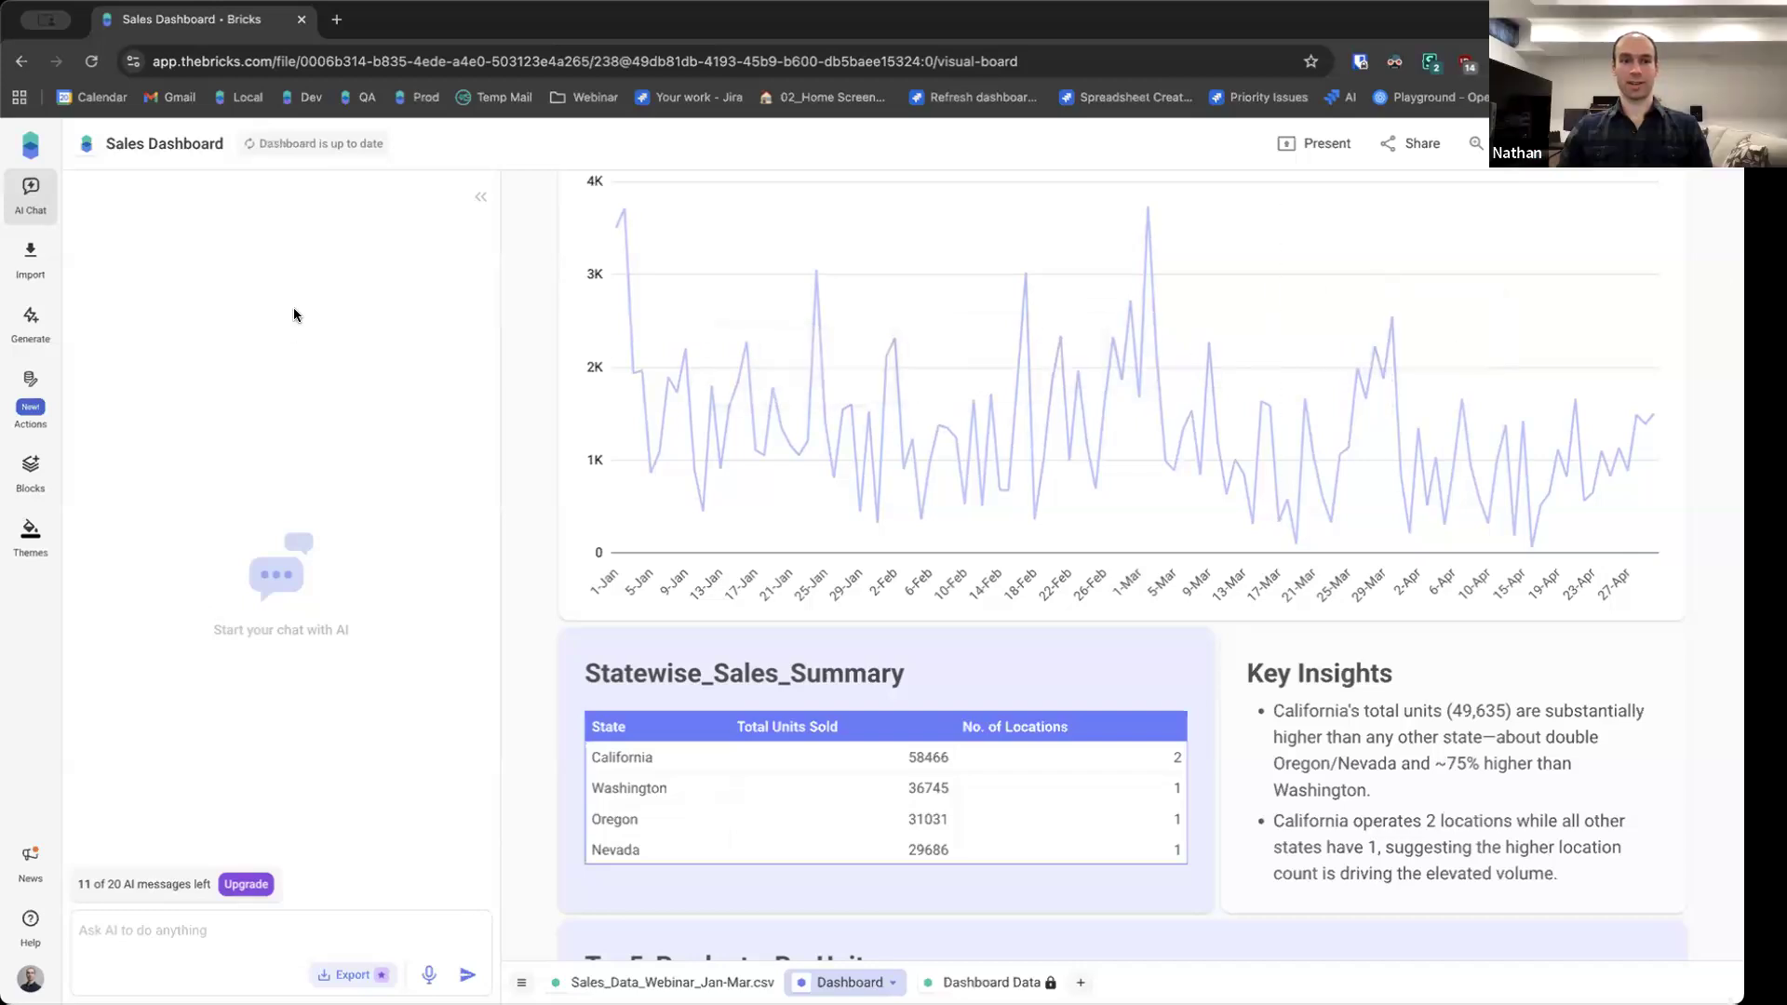
Run Refresh Insights on the Dashboard to match its text to the new source data
click(30, 403)
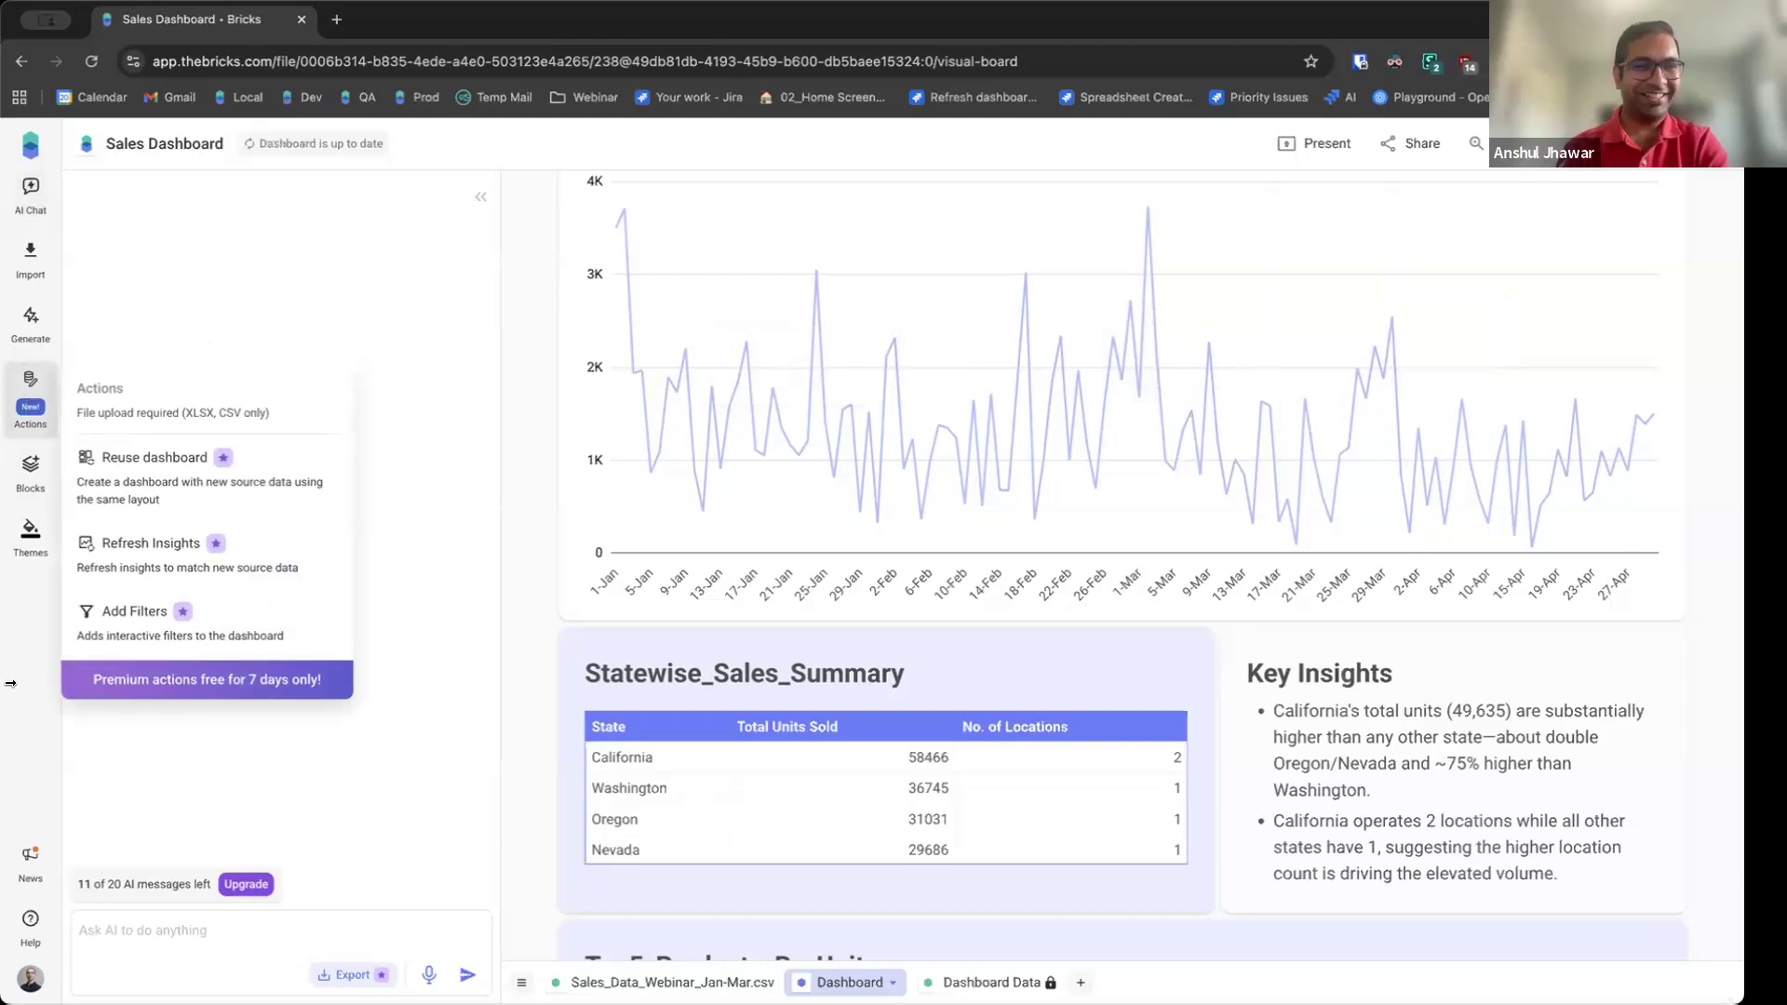
click(25, 657)
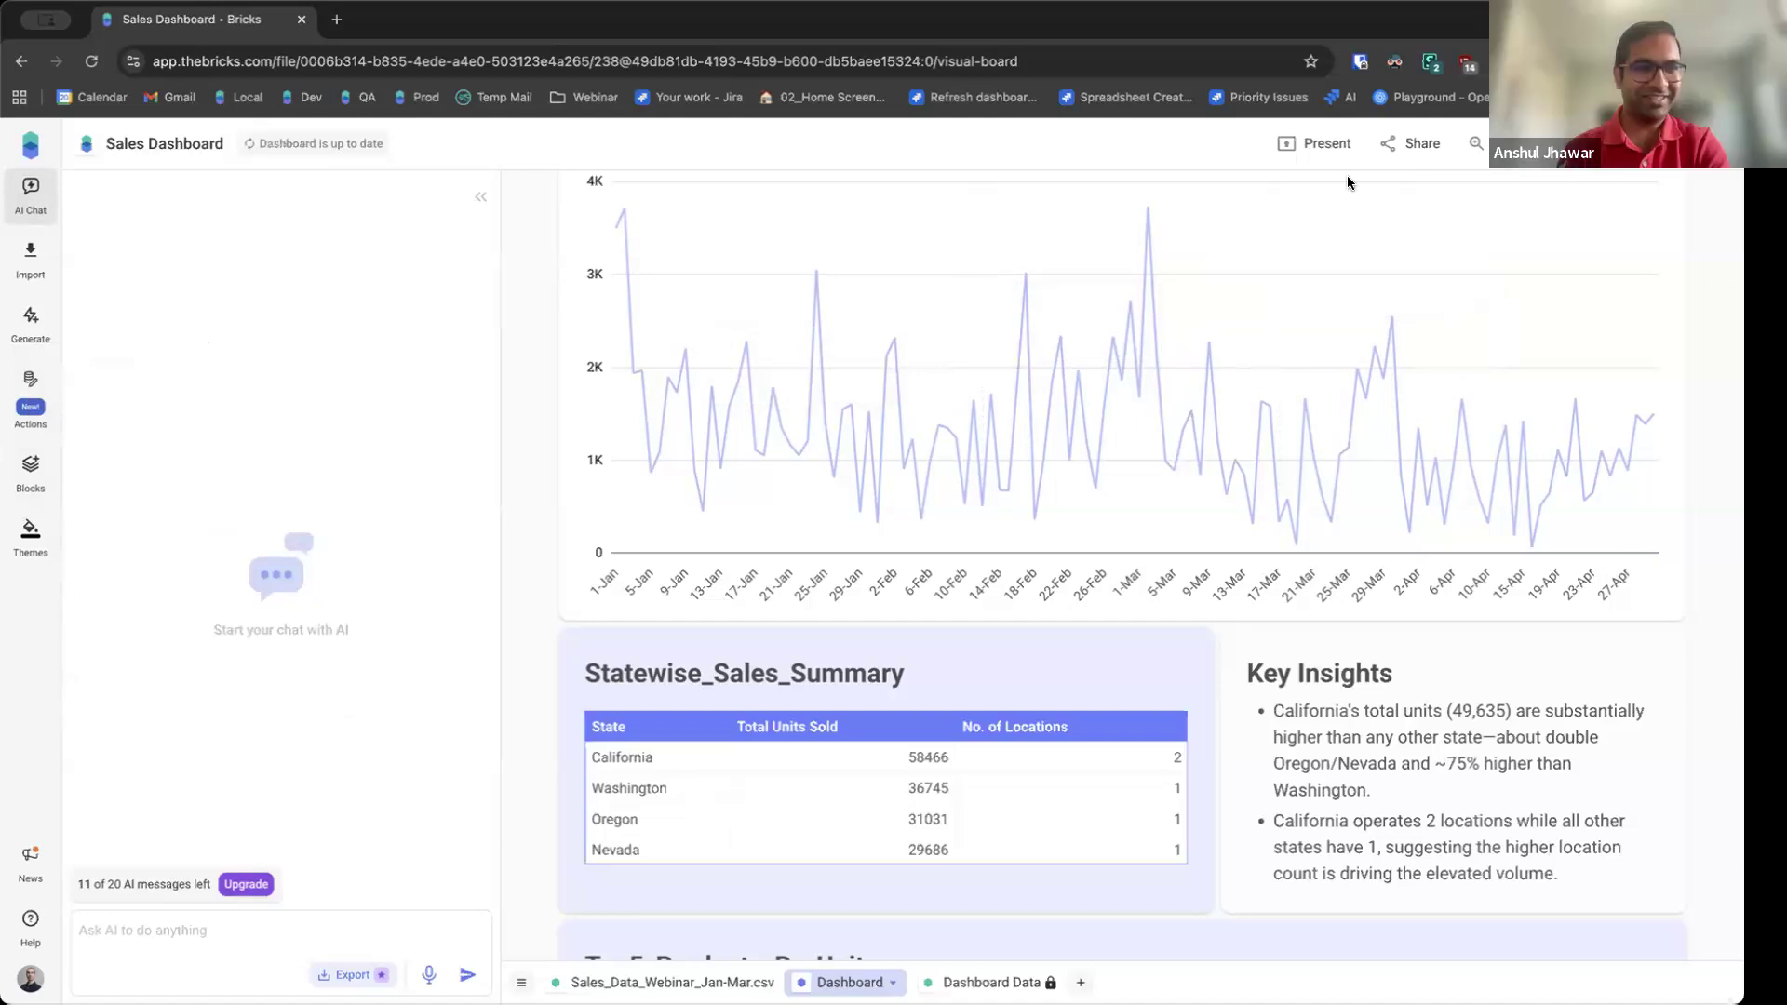
click(18, 407)
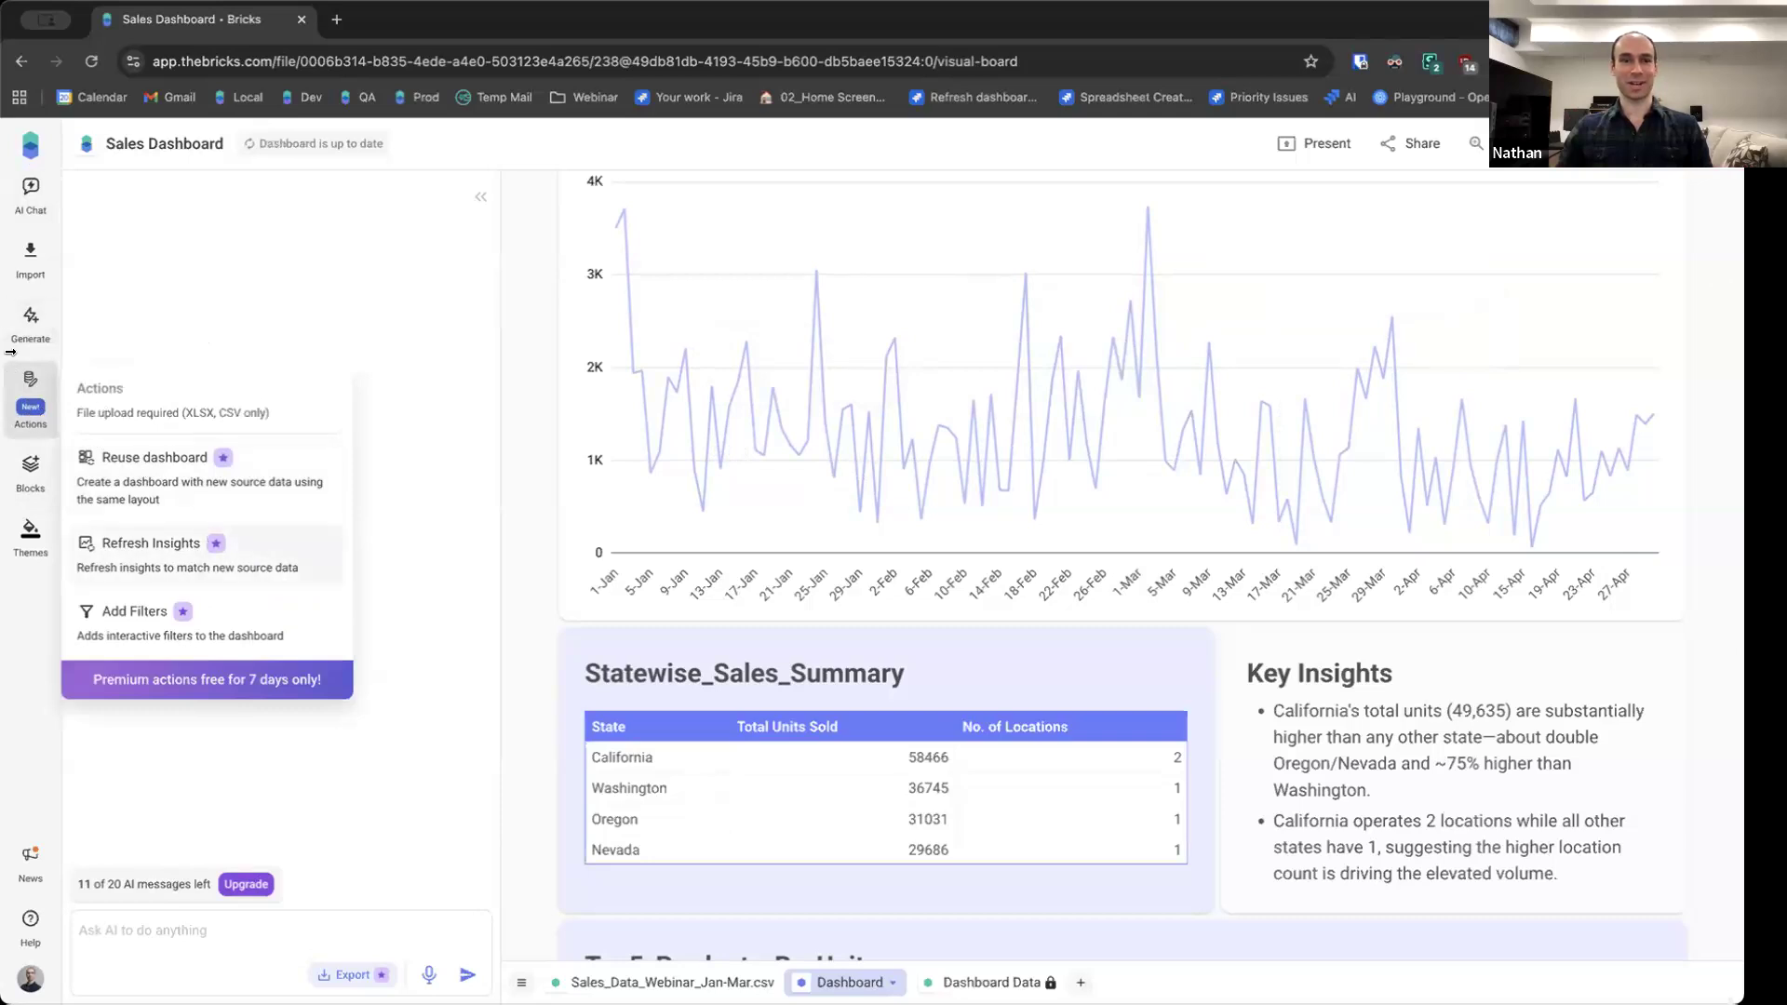
click(159, 547)
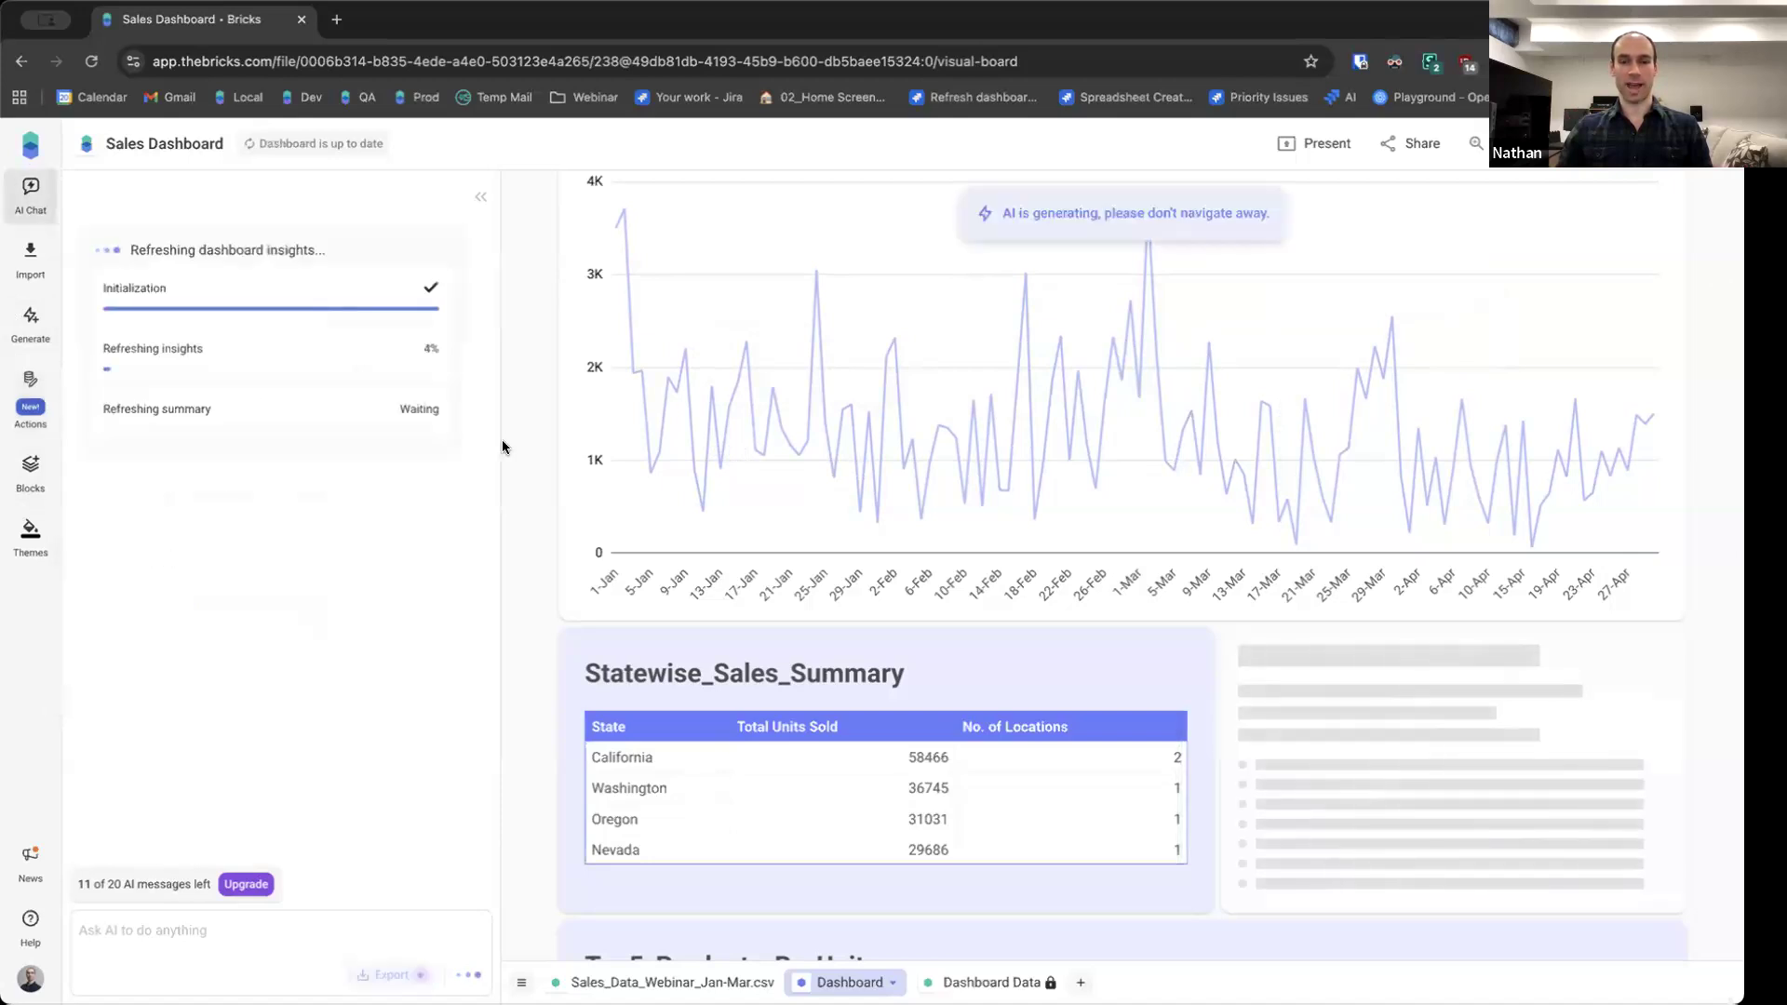
Review the refreshed Overall Insights and Key Insights text against the dashboard's totals and charts
scroll(533, 424, up, 15)
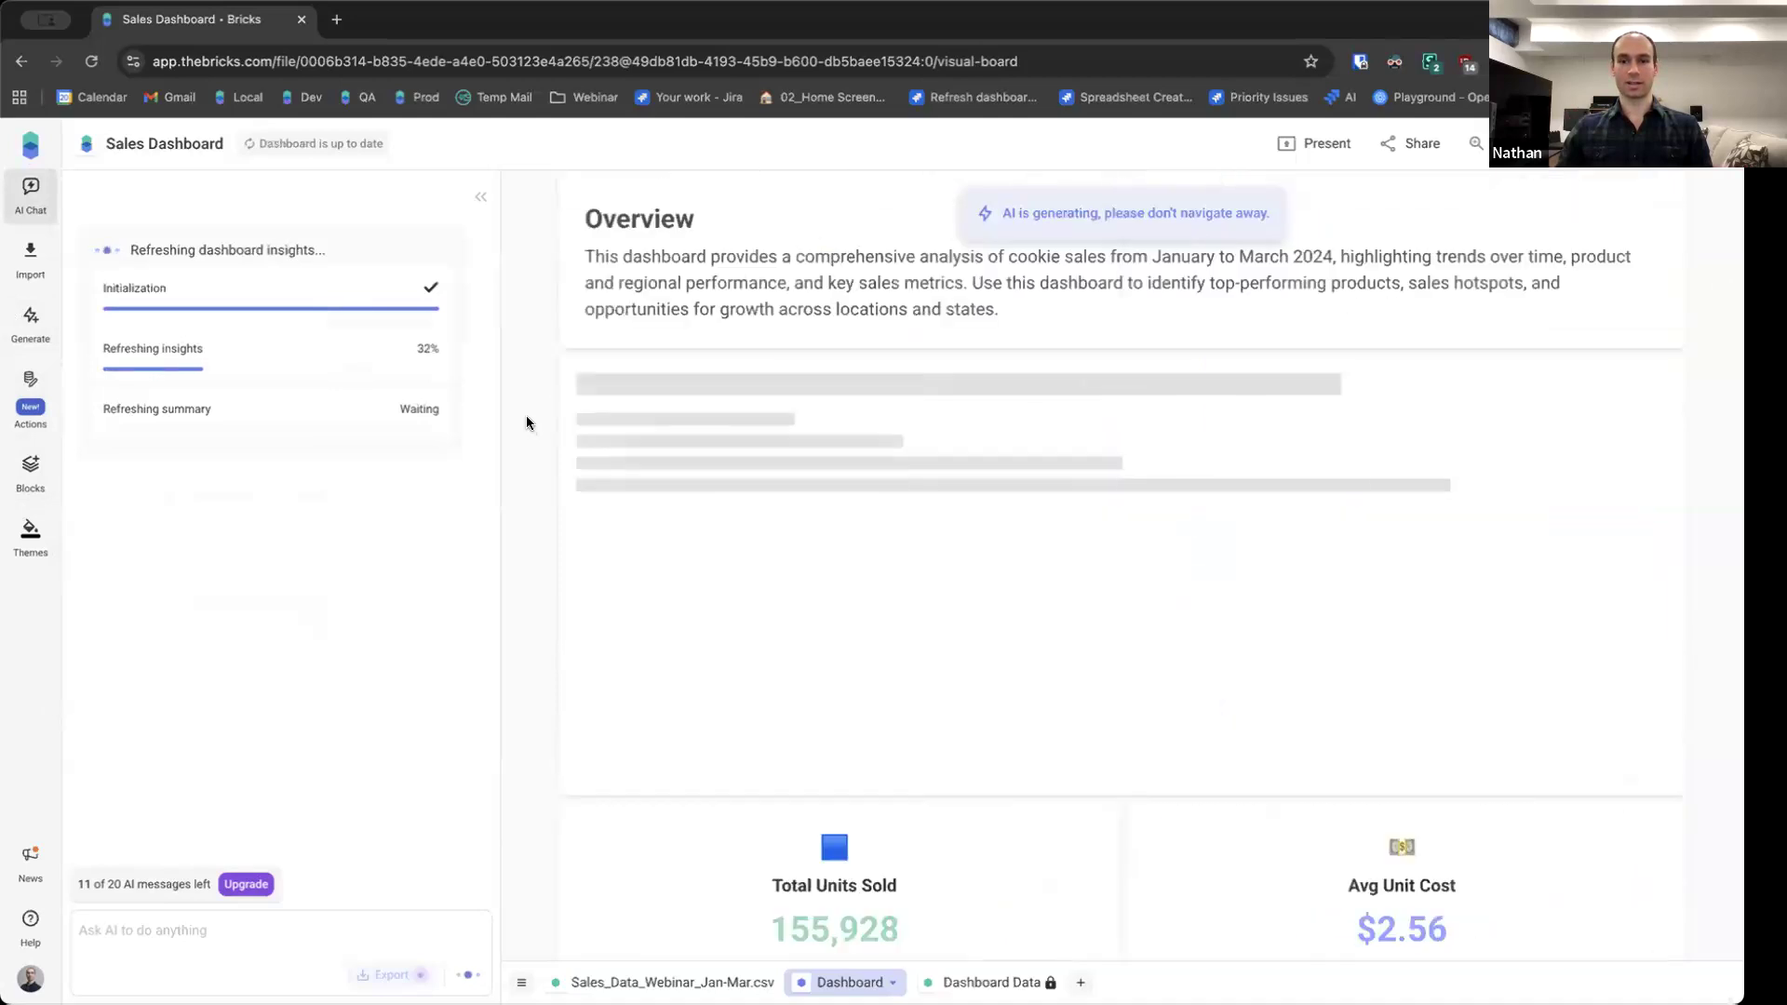
scroll(527, 423, up, 2)
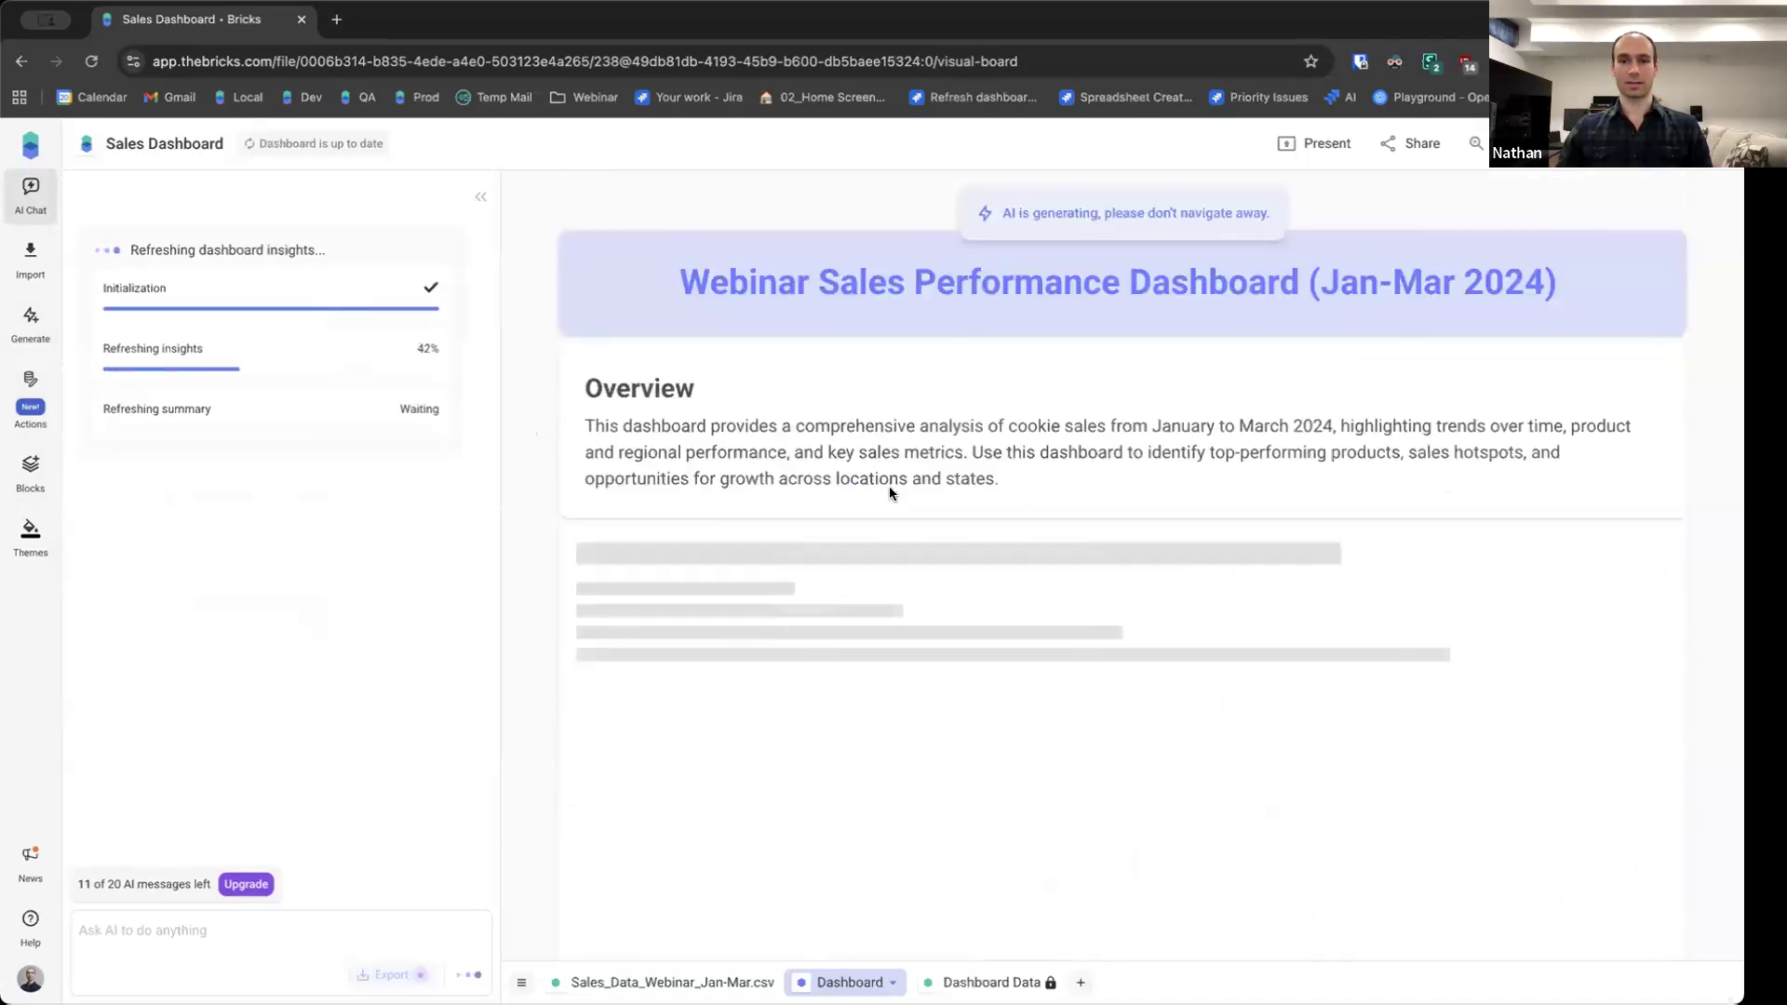
scroll(528, 527, down, 5)
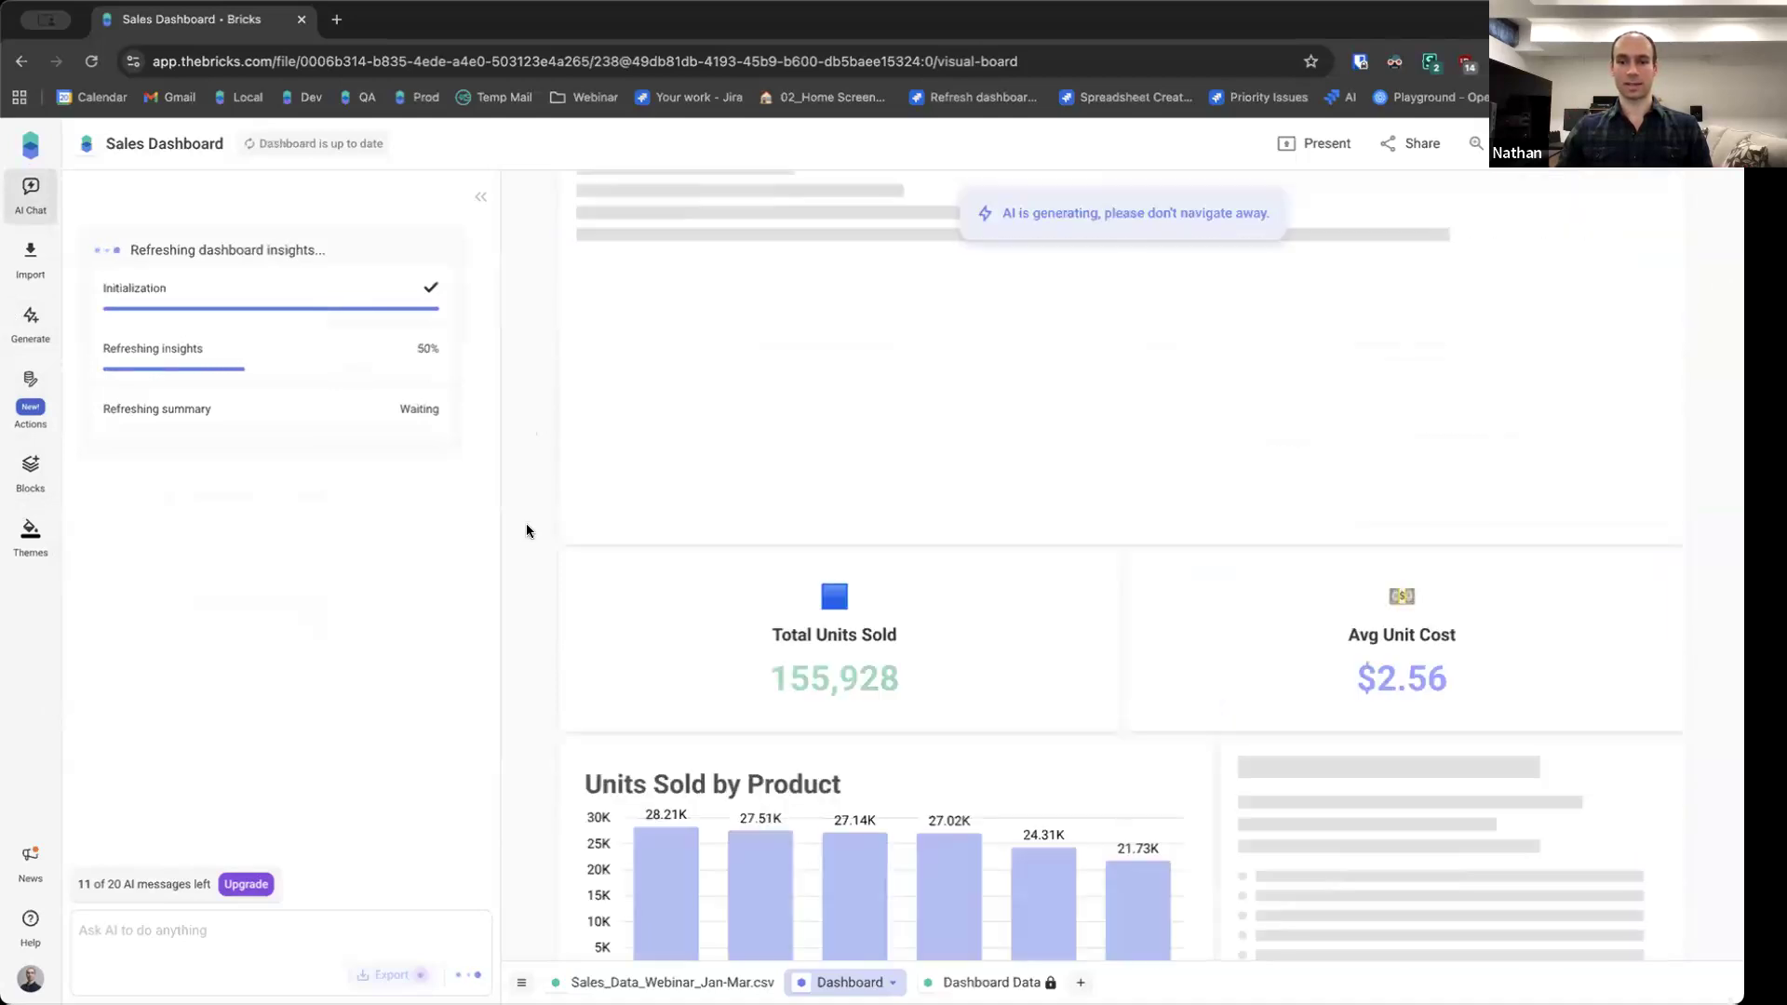
scroll(526, 527, down, 4)
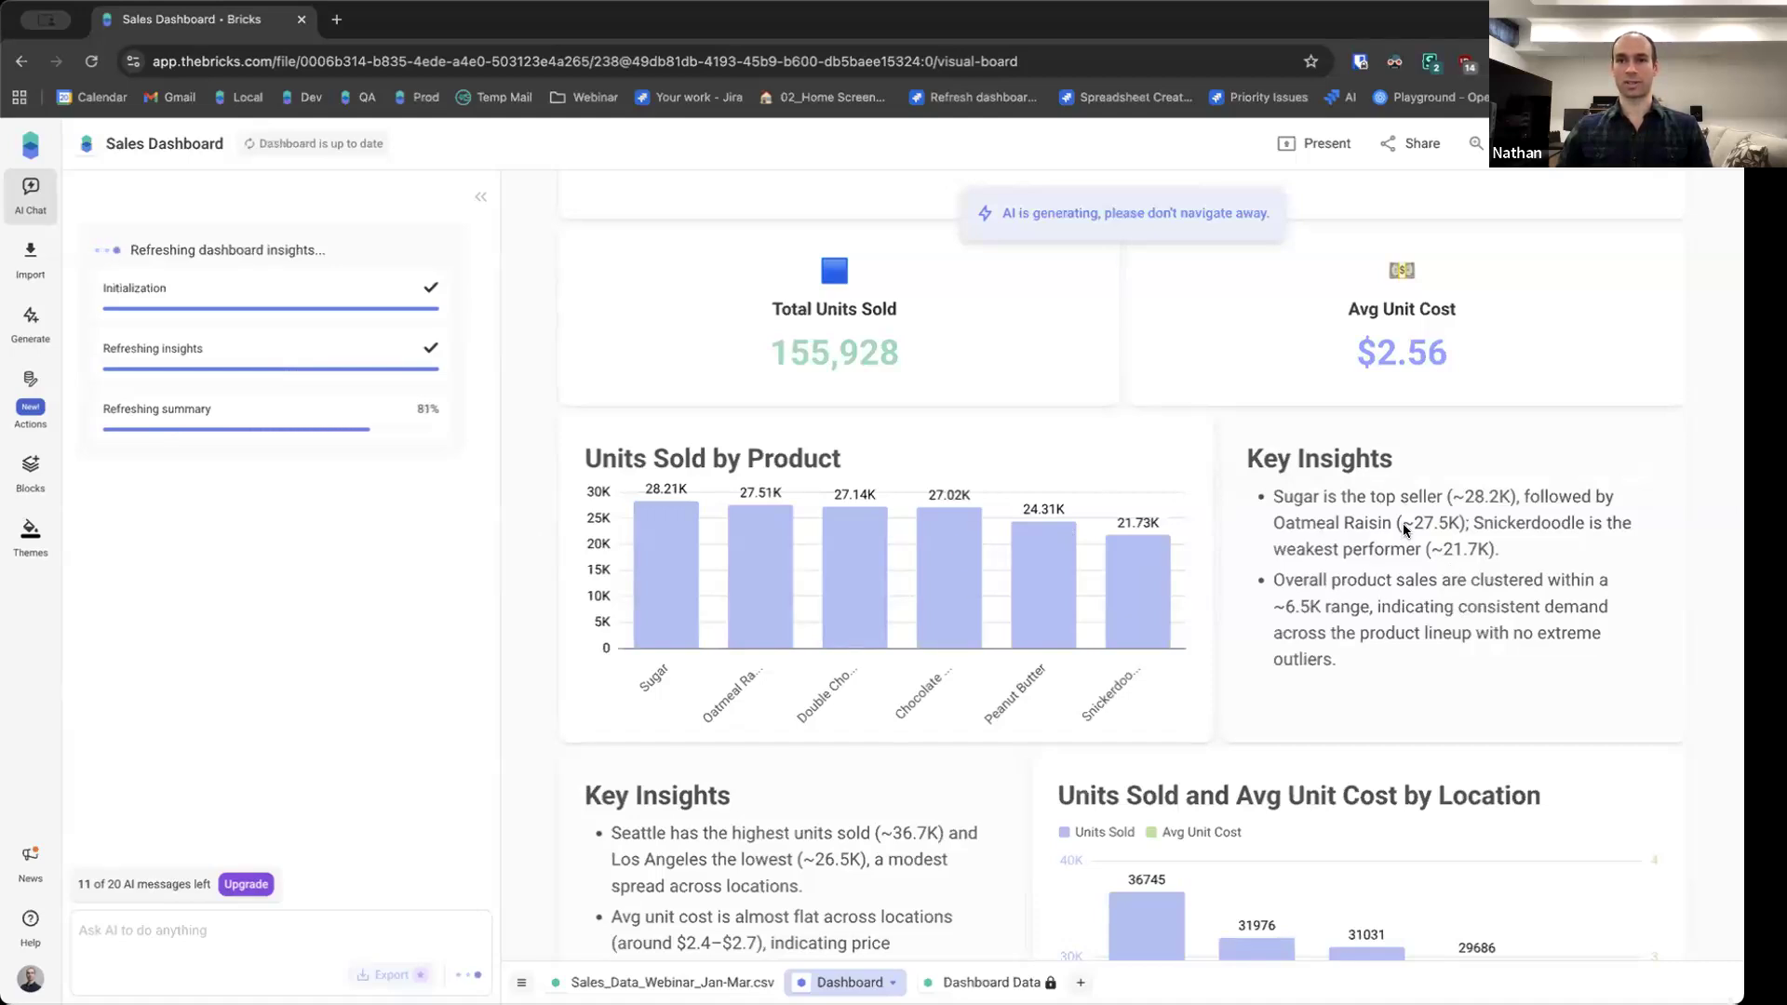
scroll(1403, 523, down, 2)
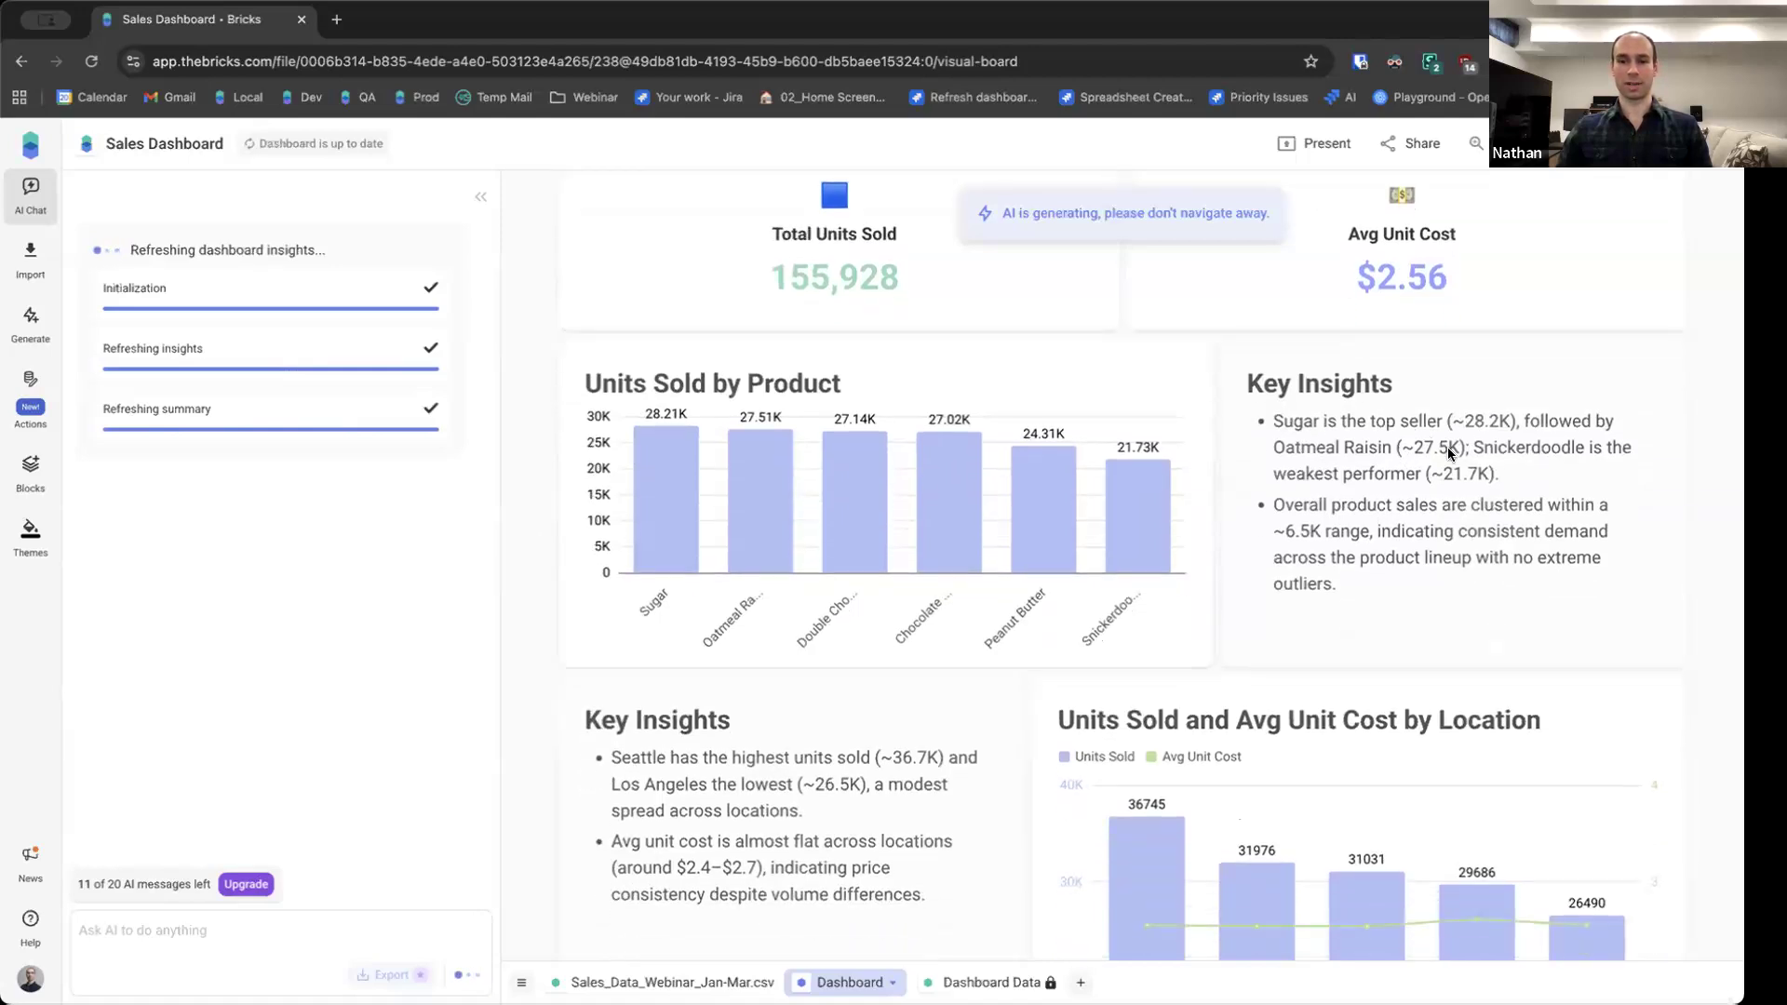
scroll(534, 458, down, 3)
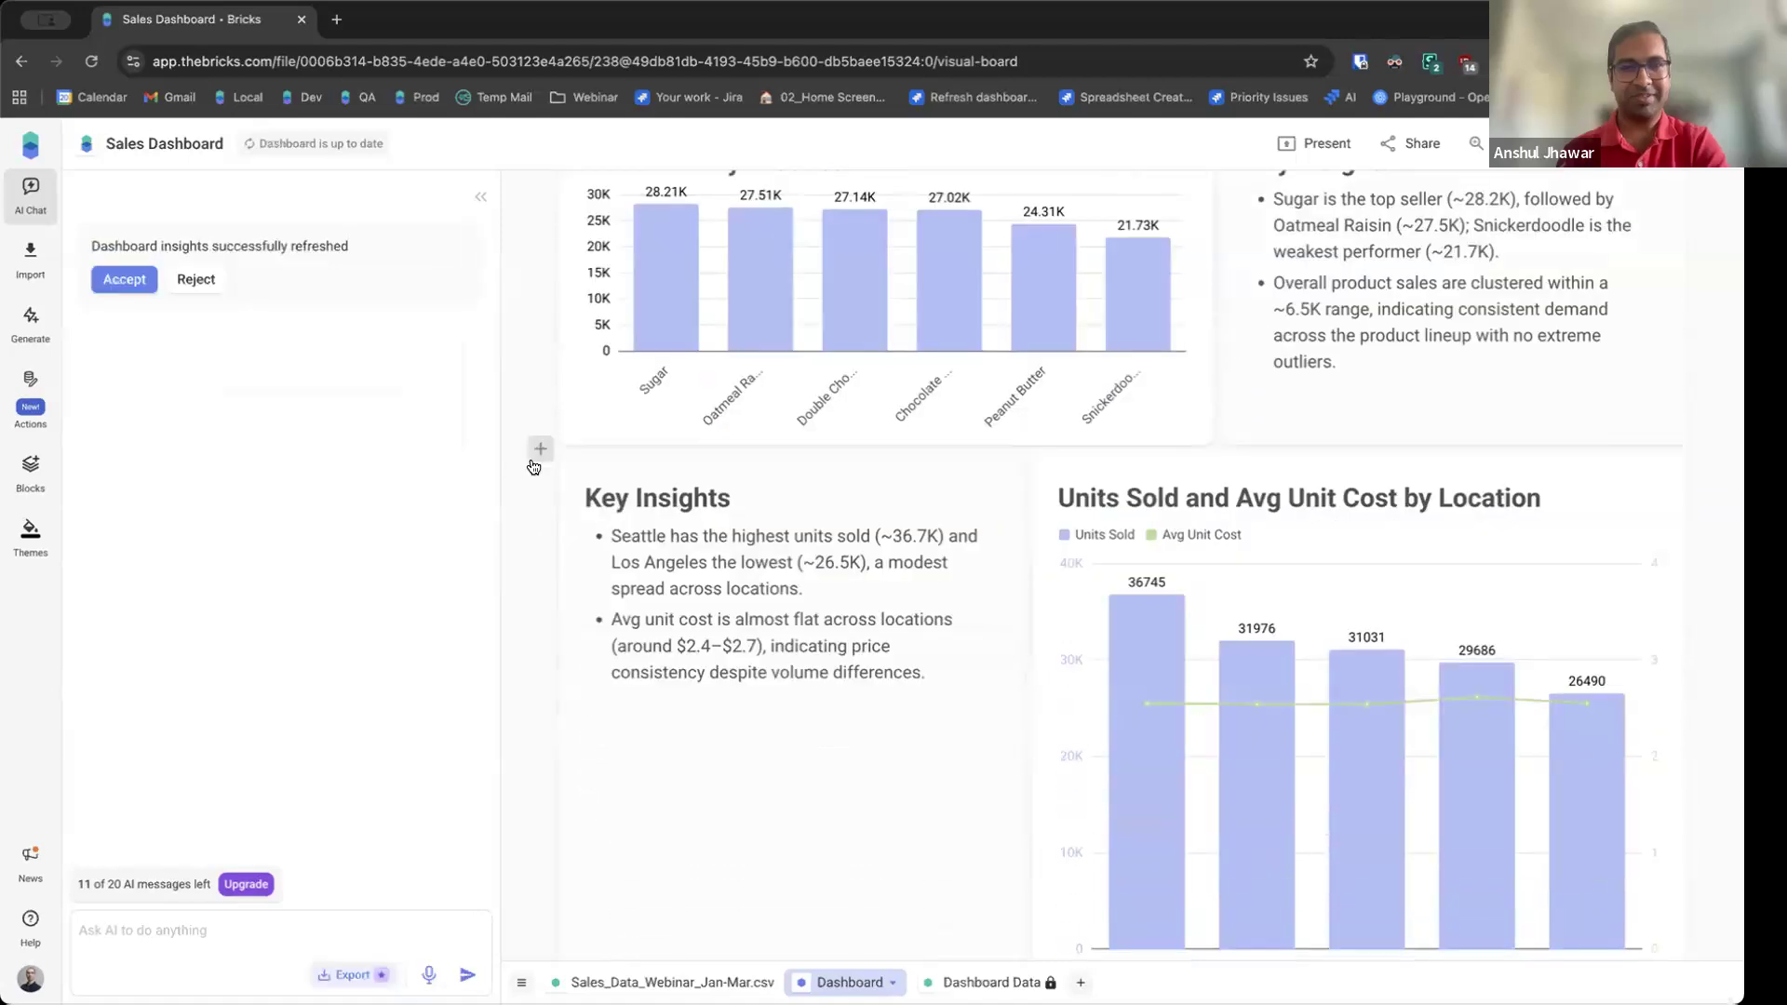
scroll(515, 489, up, 10)
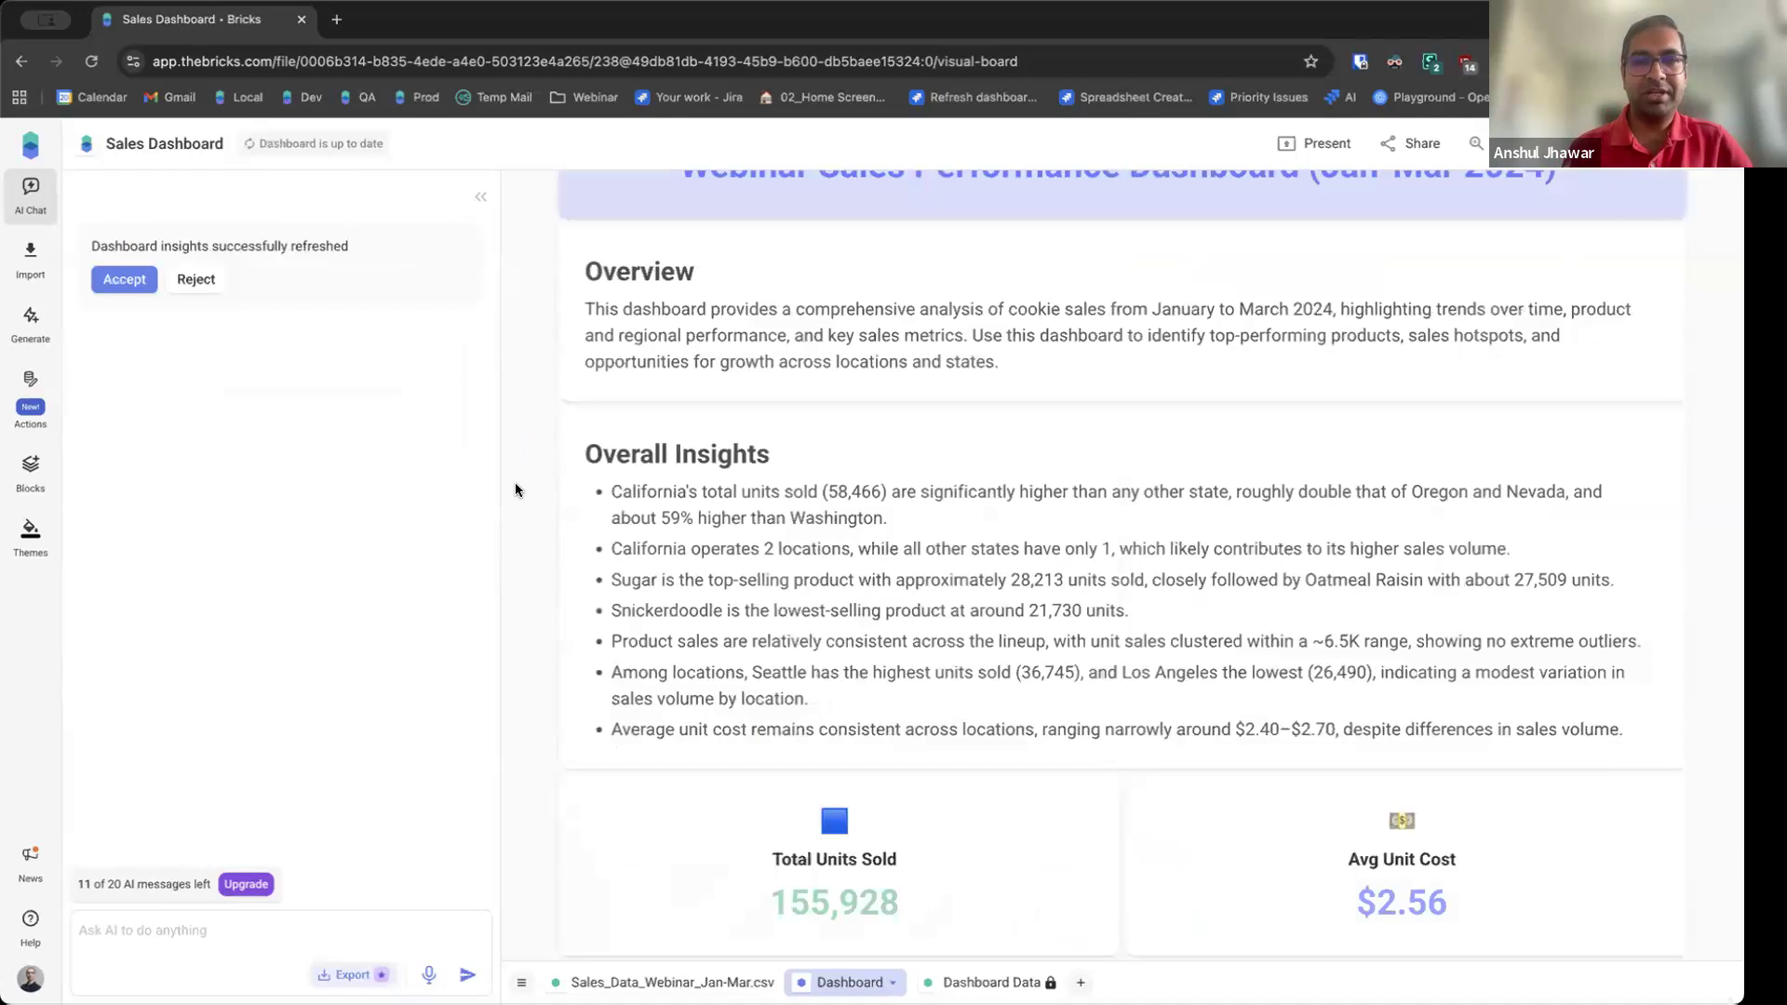
scroll(513, 488, up, 1)
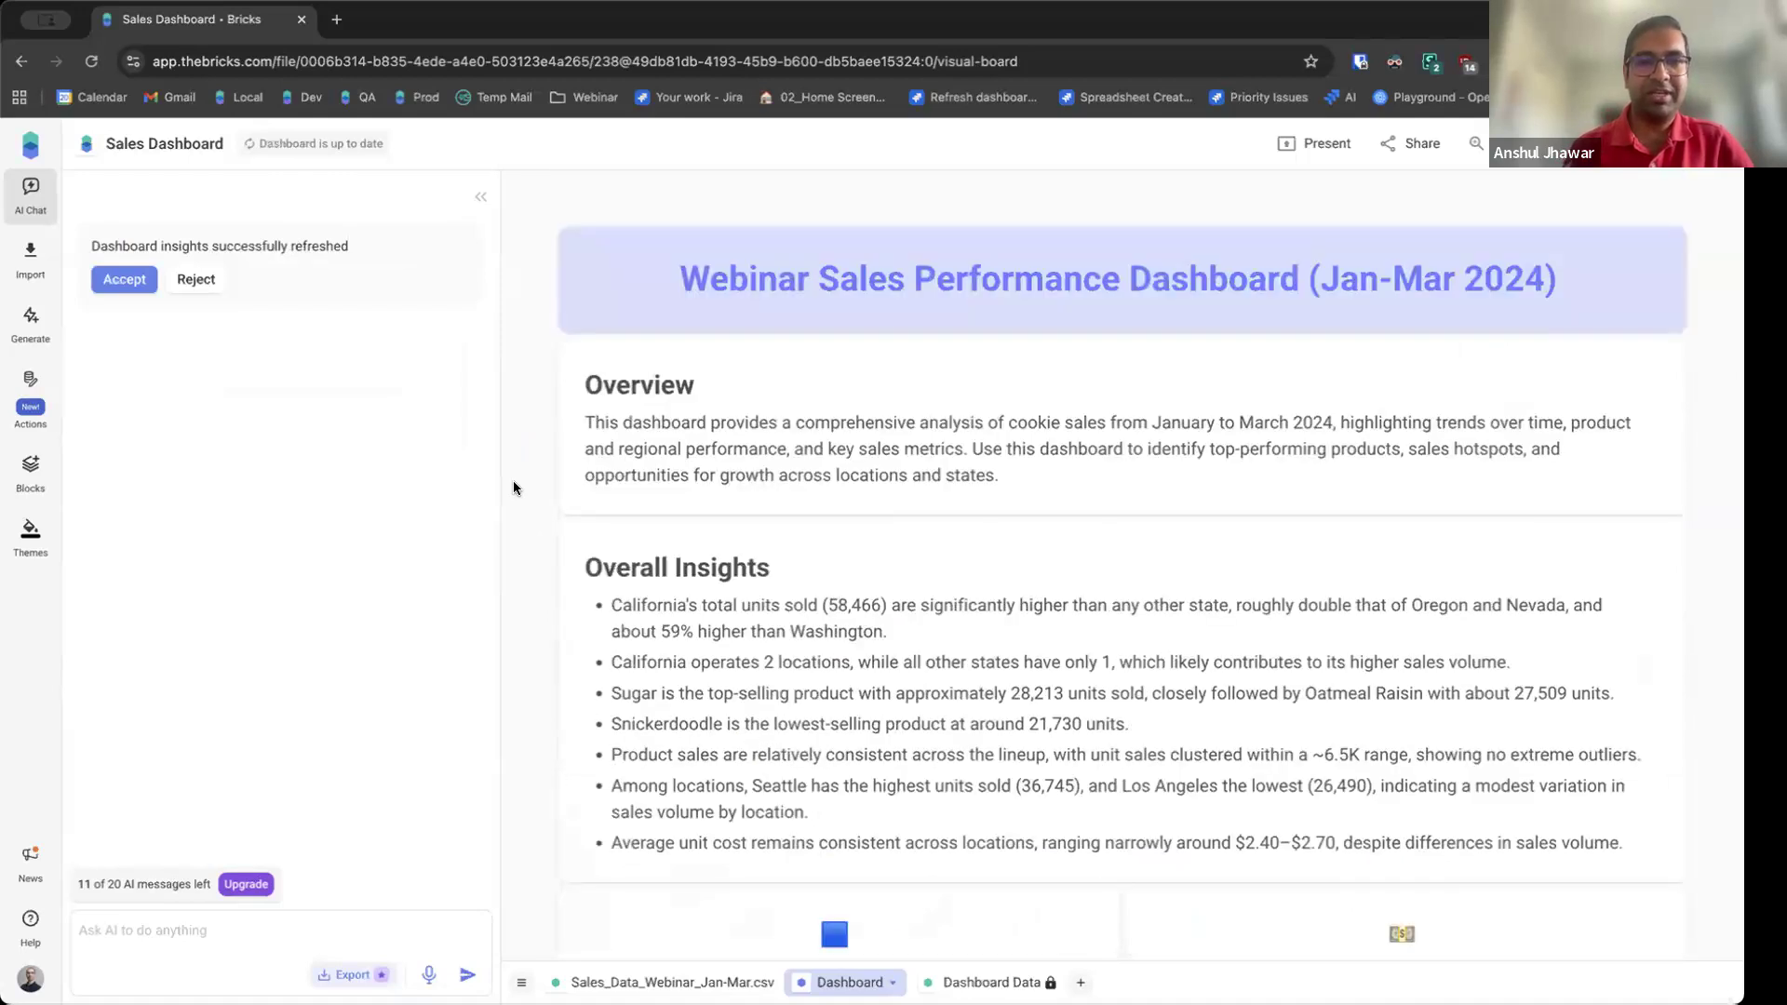
scroll(512, 490, down, 5)
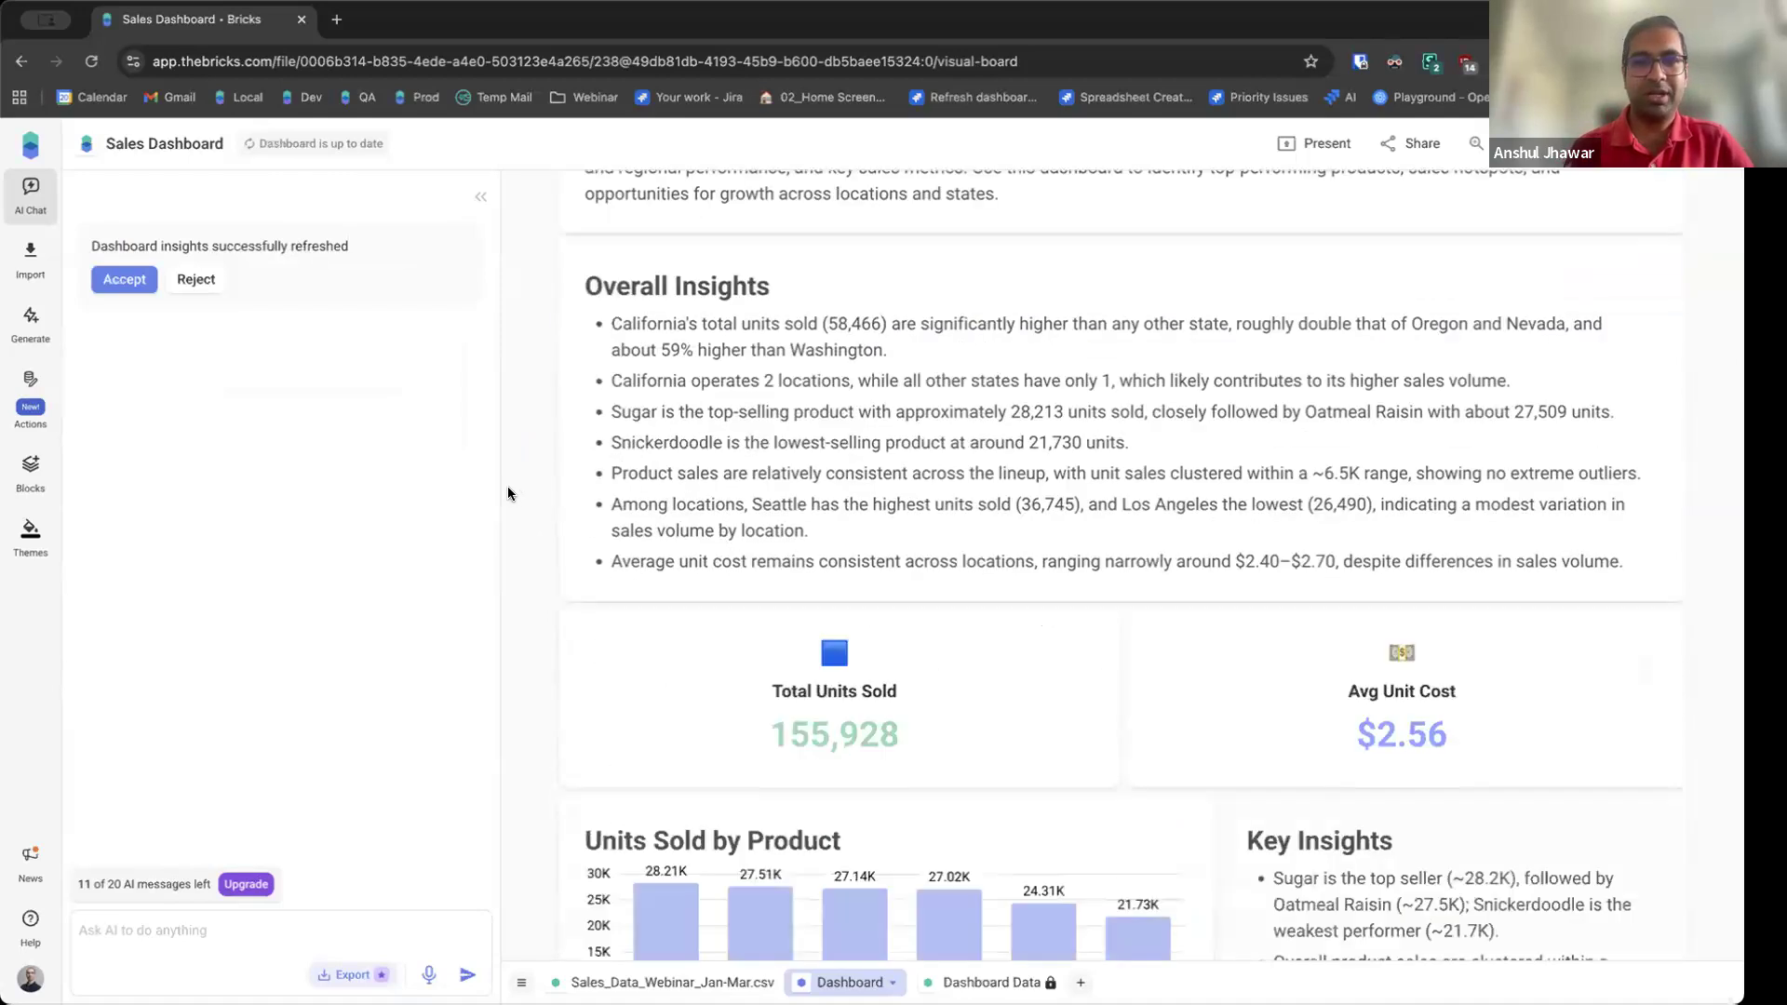
Examine the refreshed Key Insights beside the Units Sold by Product and Units Sold and Avg Unit Cost by Location charts
scroll(506, 493, down, 1)
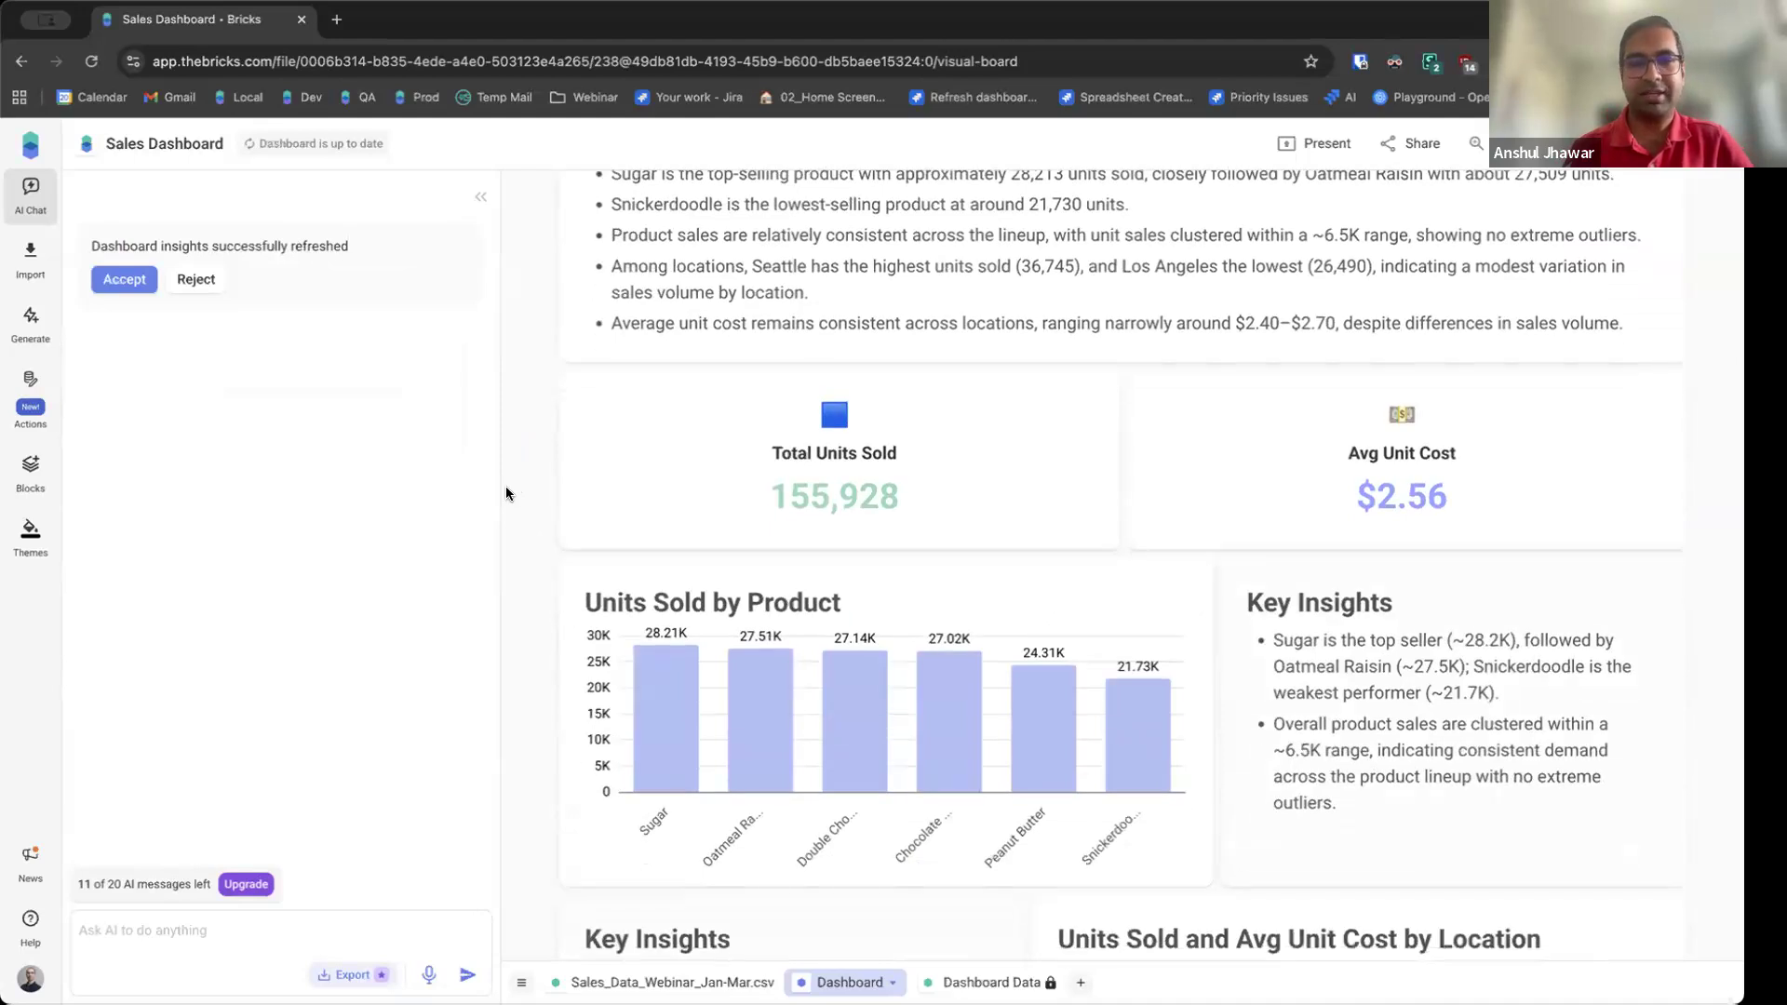
scroll(505, 495, down, 2)
scroll(501, 499, down, 3)
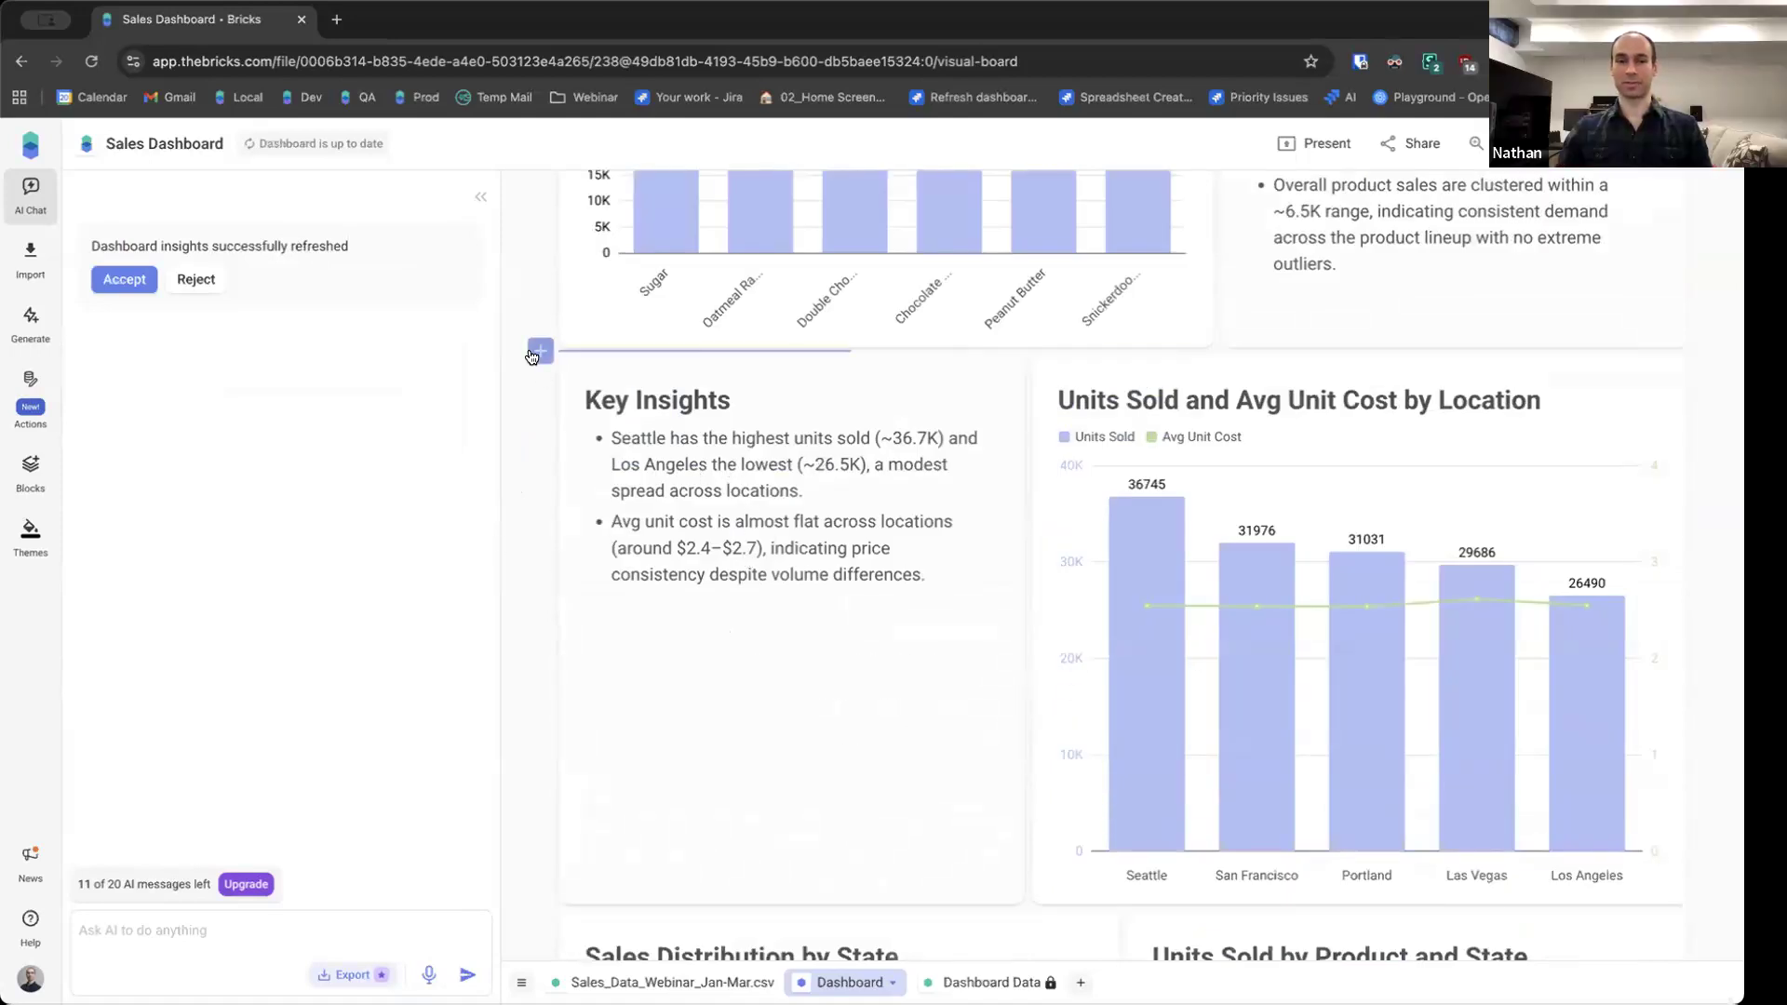
scroll(540, 358, up, 1)
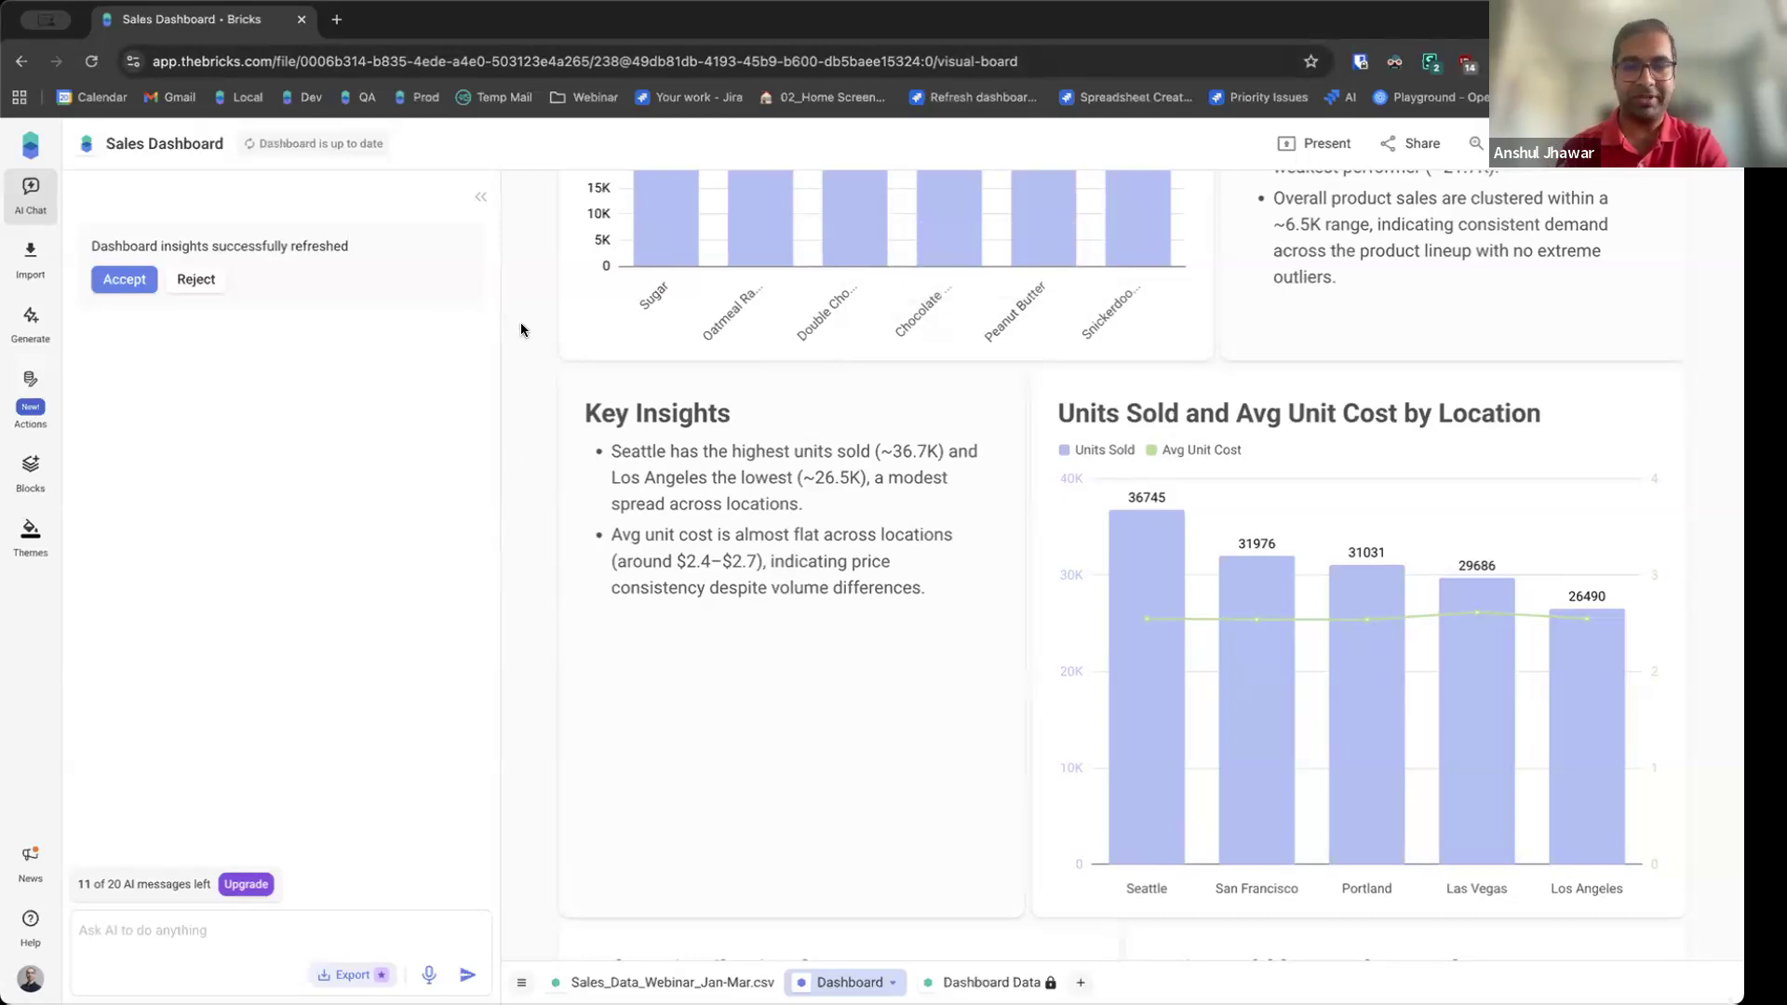
scroll(521, 322, up, 10)
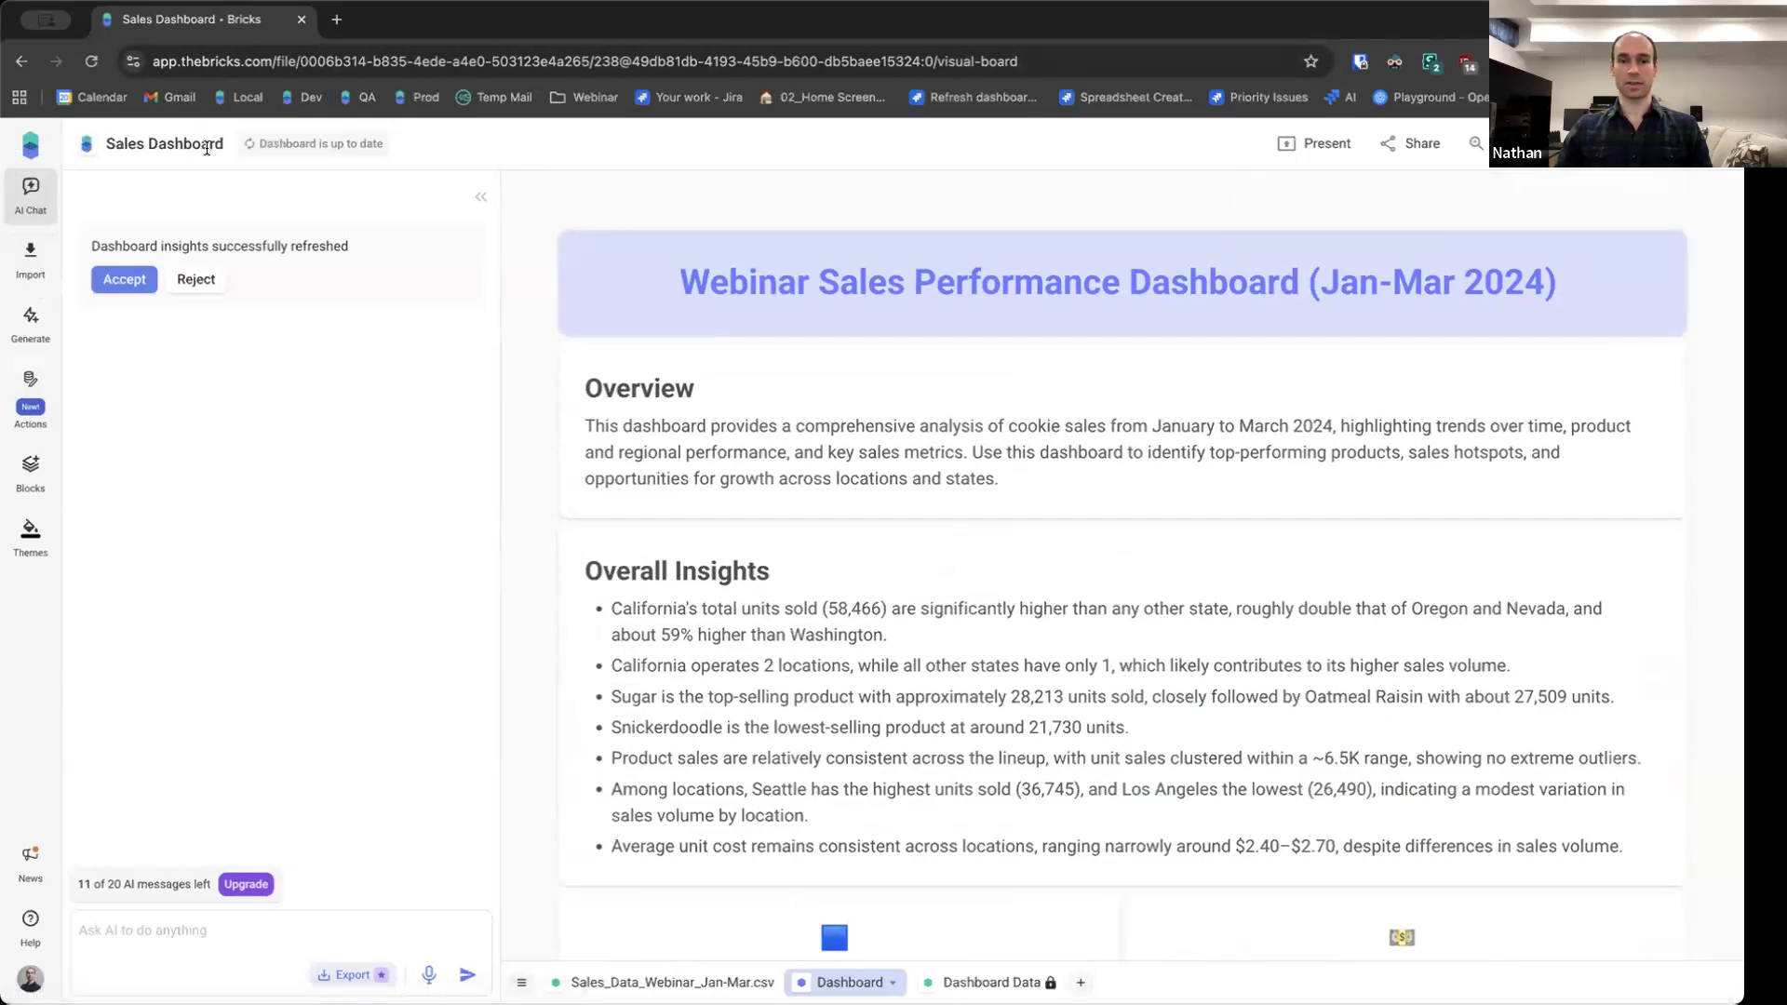
Return to the room's file list and duplicate the Sales Dashboard file
click(31, 145)
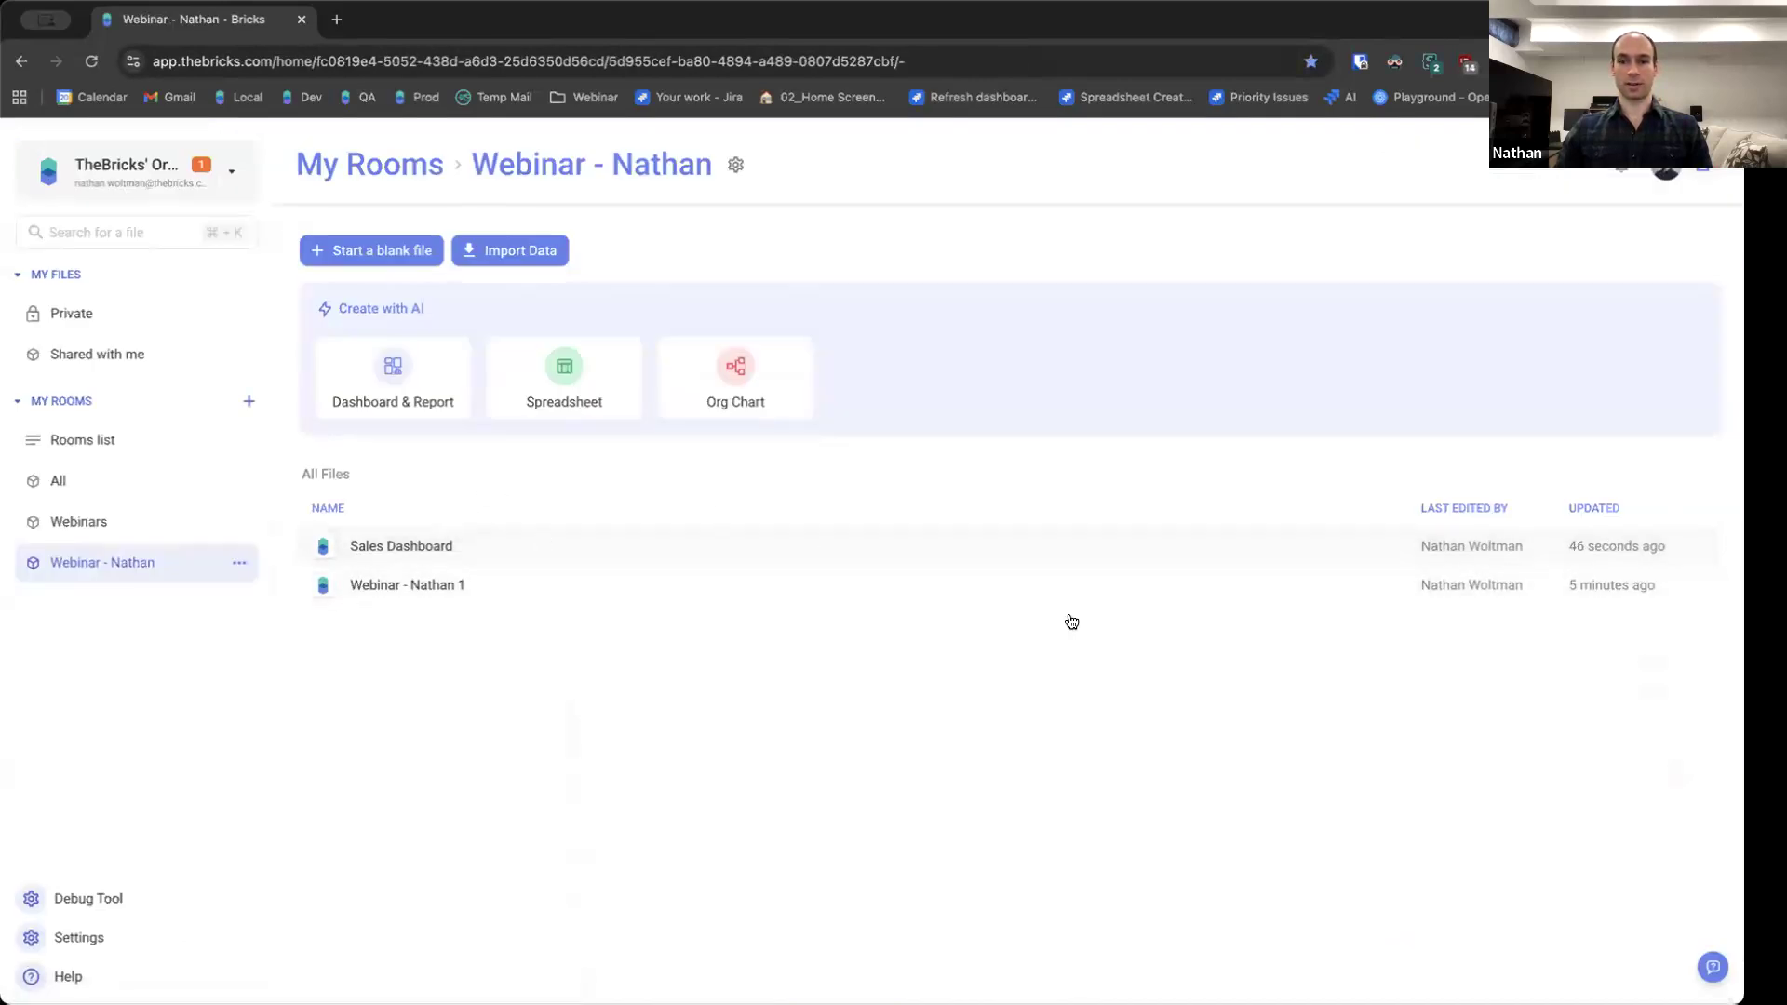
click(1702, 545)
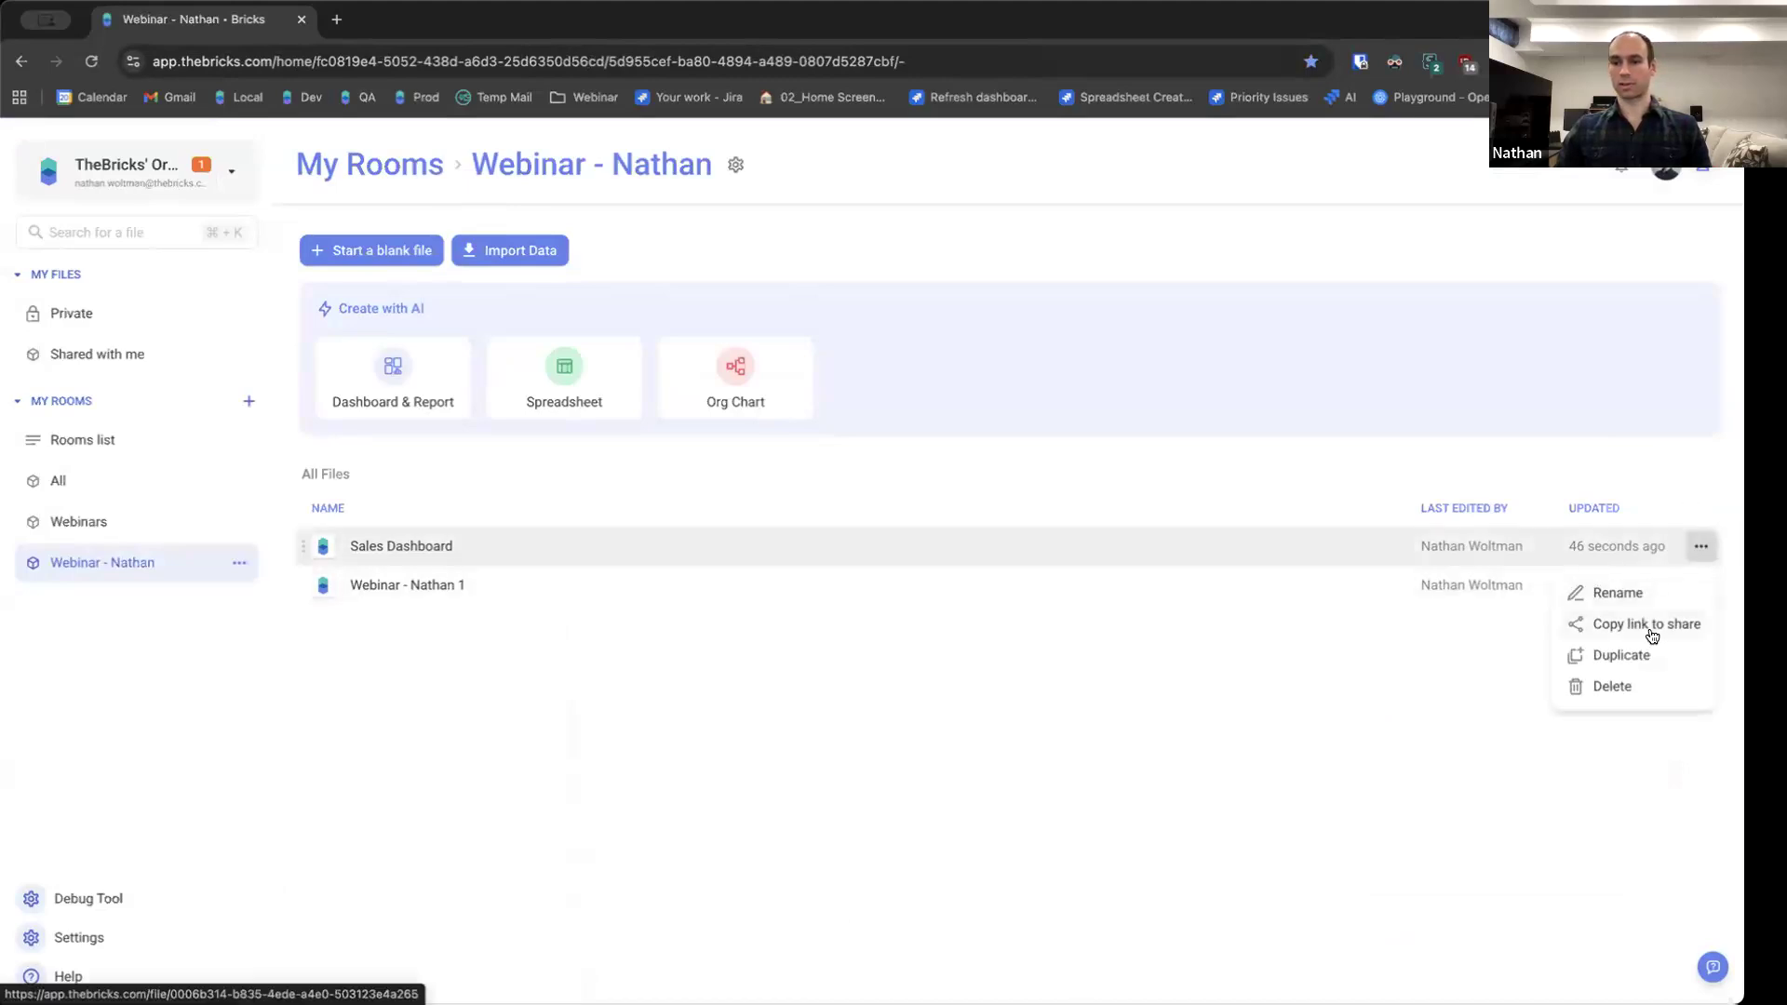
click(1622, 656)
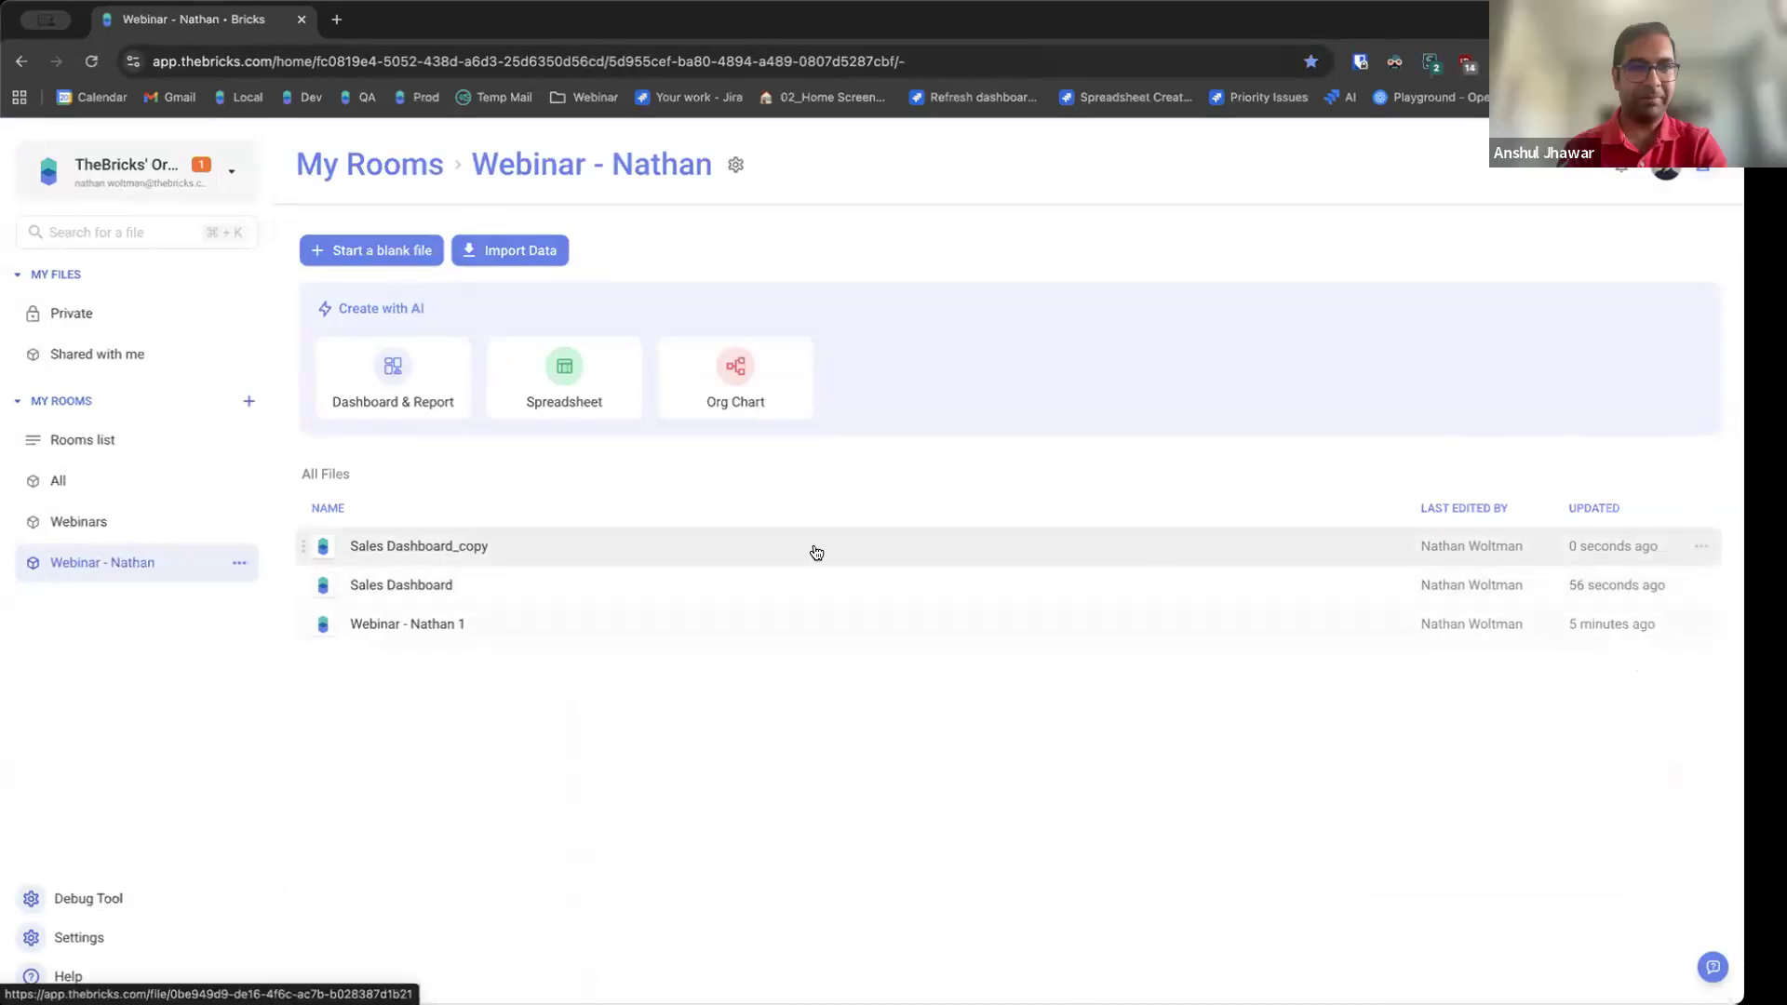
Rename the duplicated Sales Dashboard_copy file as Sales Dashboard Template
click(1702, 547)
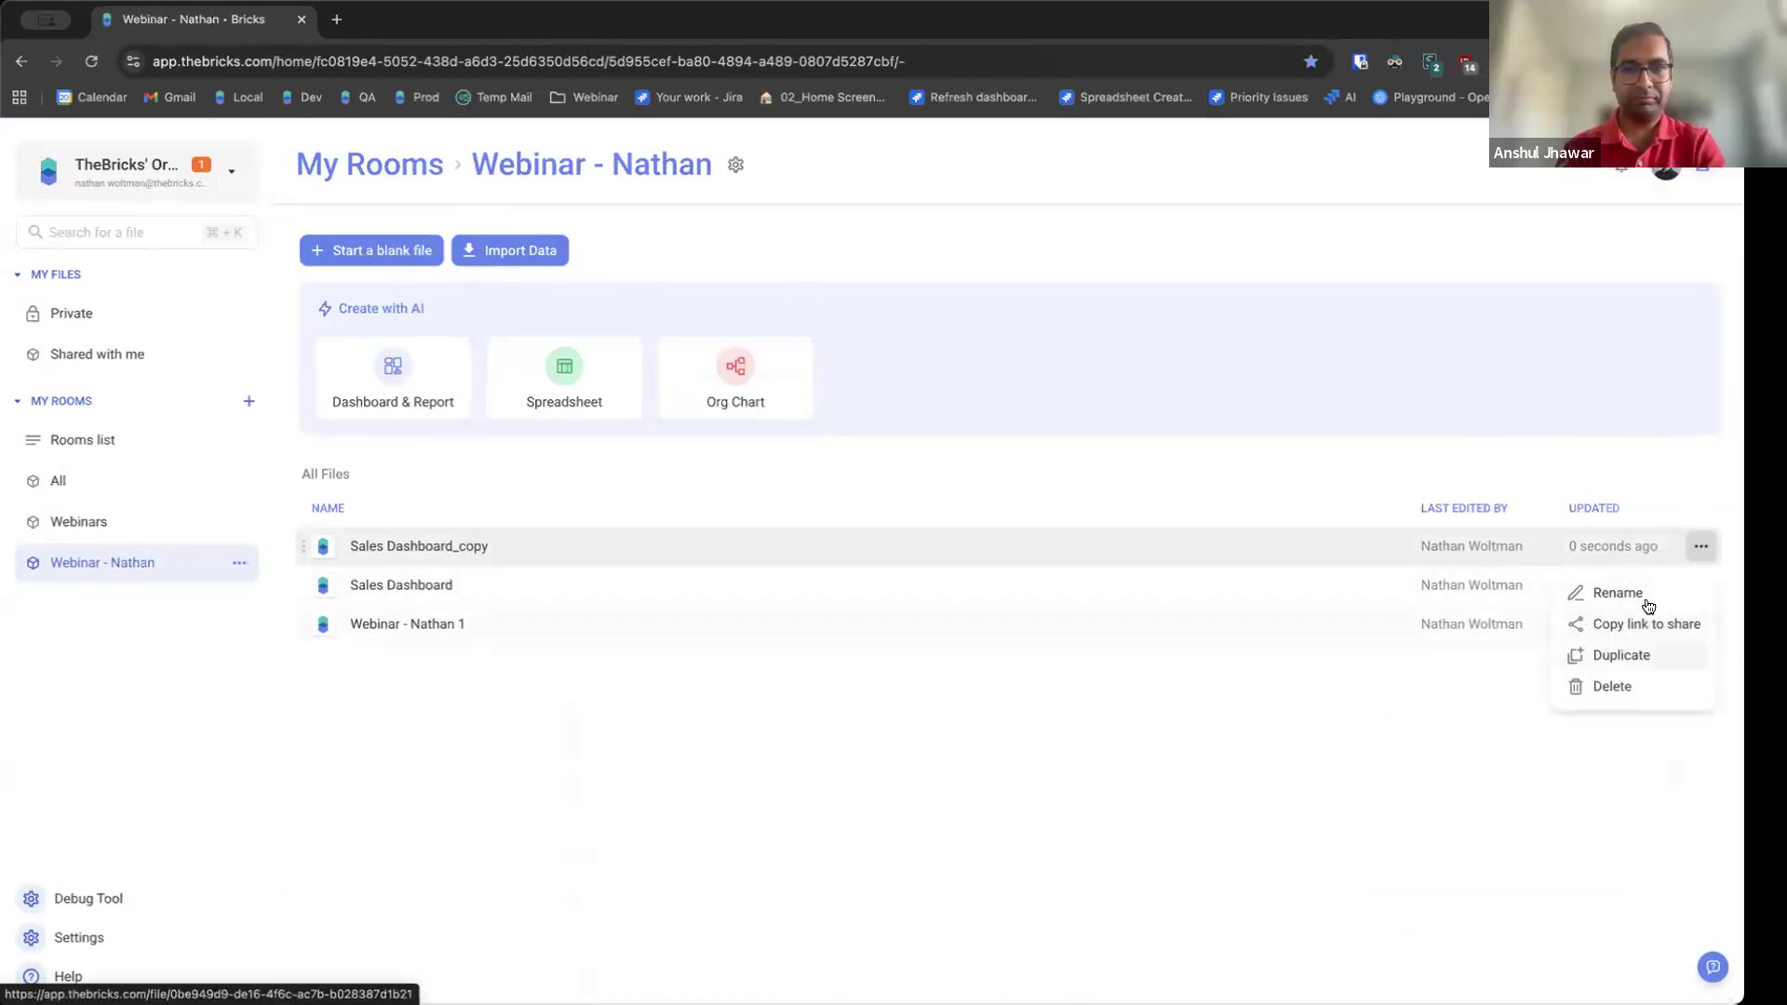
click(1644, 596)
key(BackSpace)
key(BackSpace)
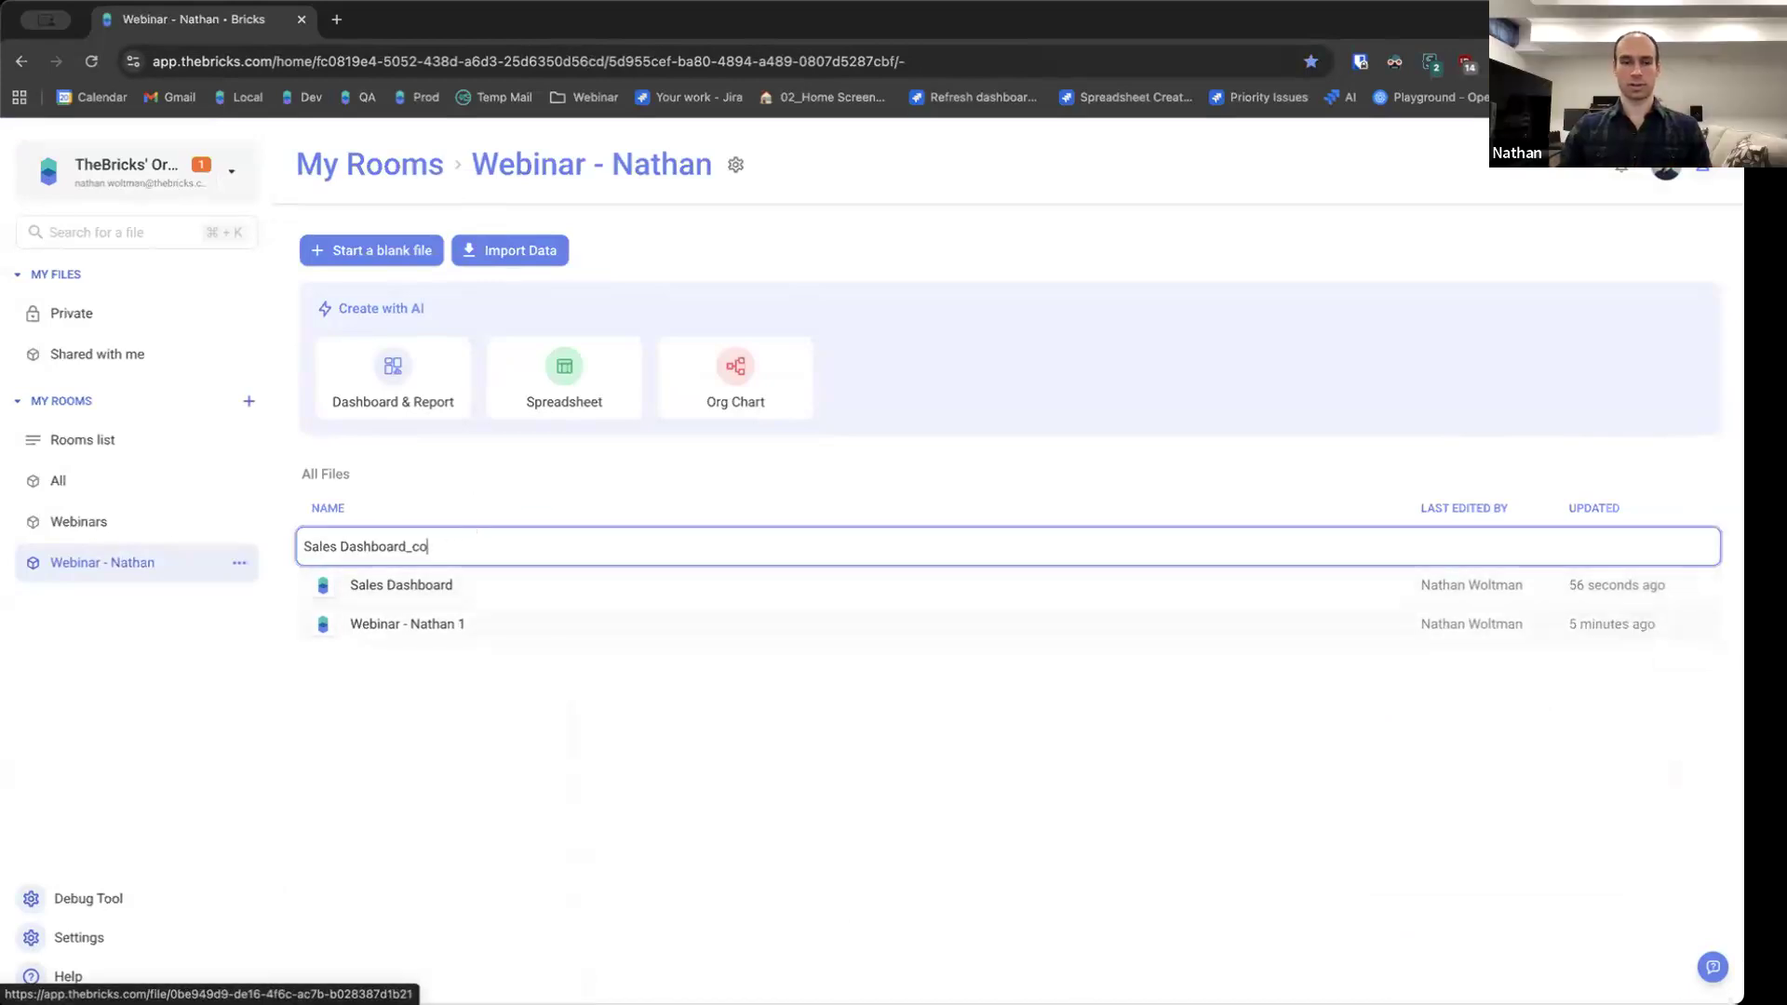
text(Template)
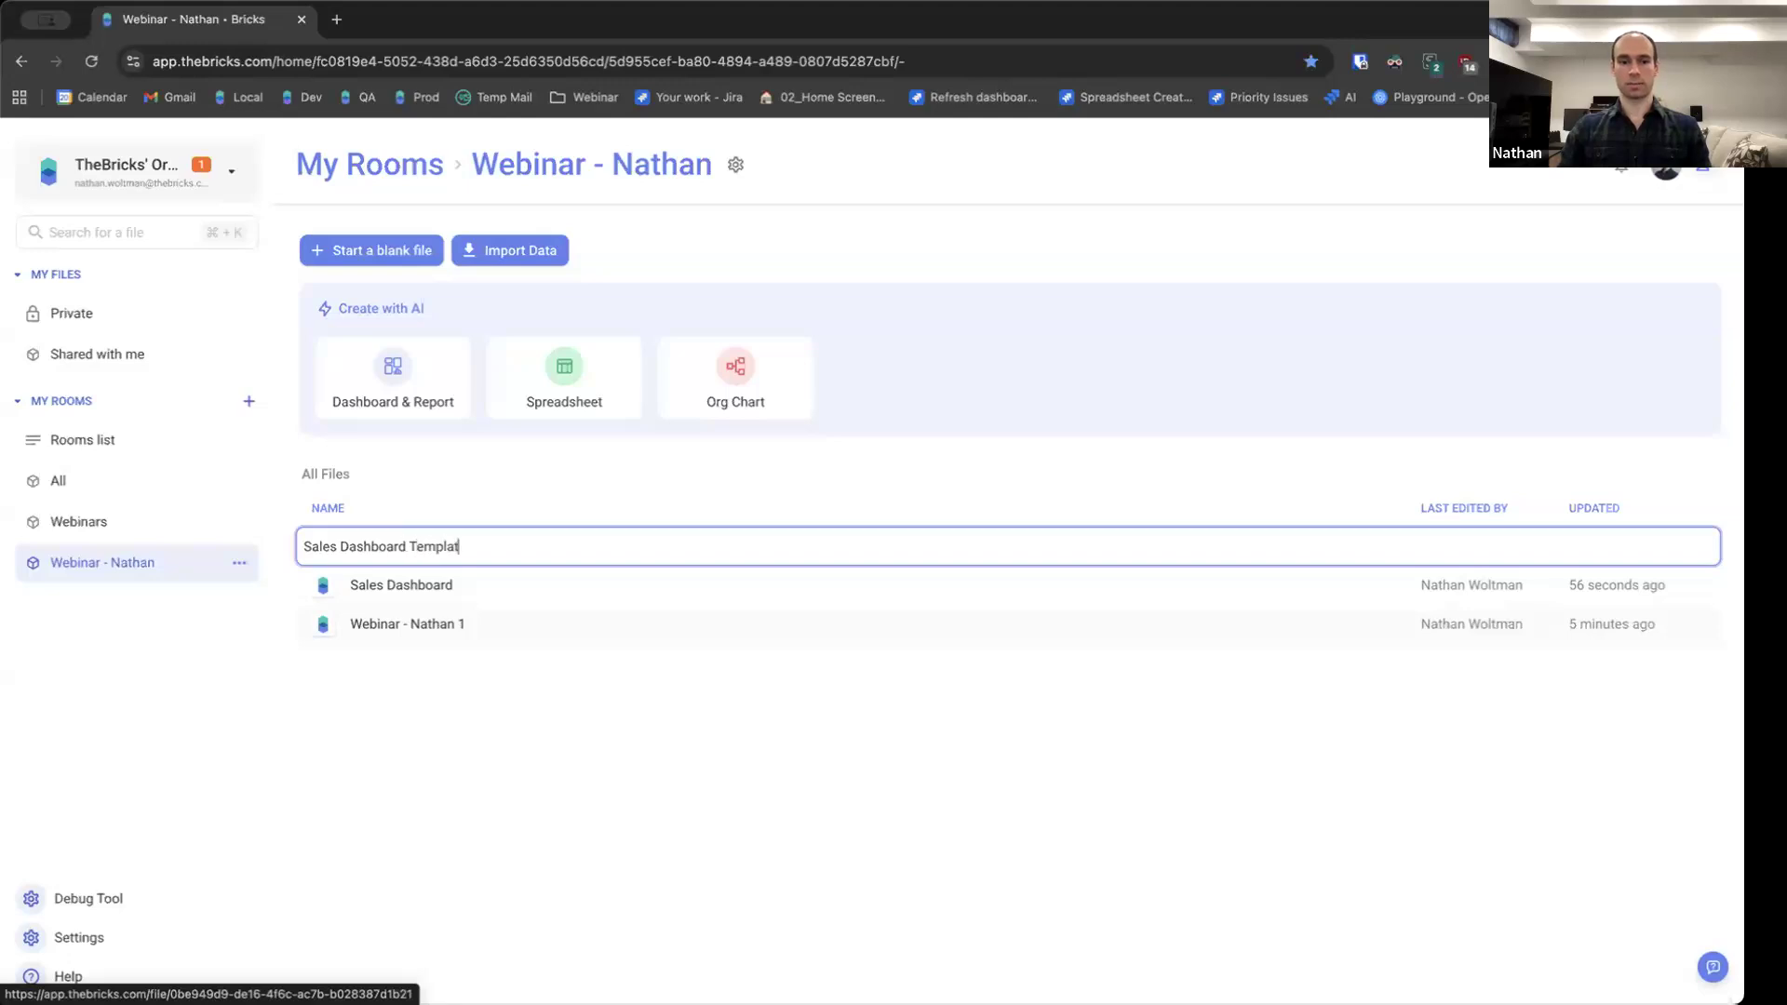
key(Return)
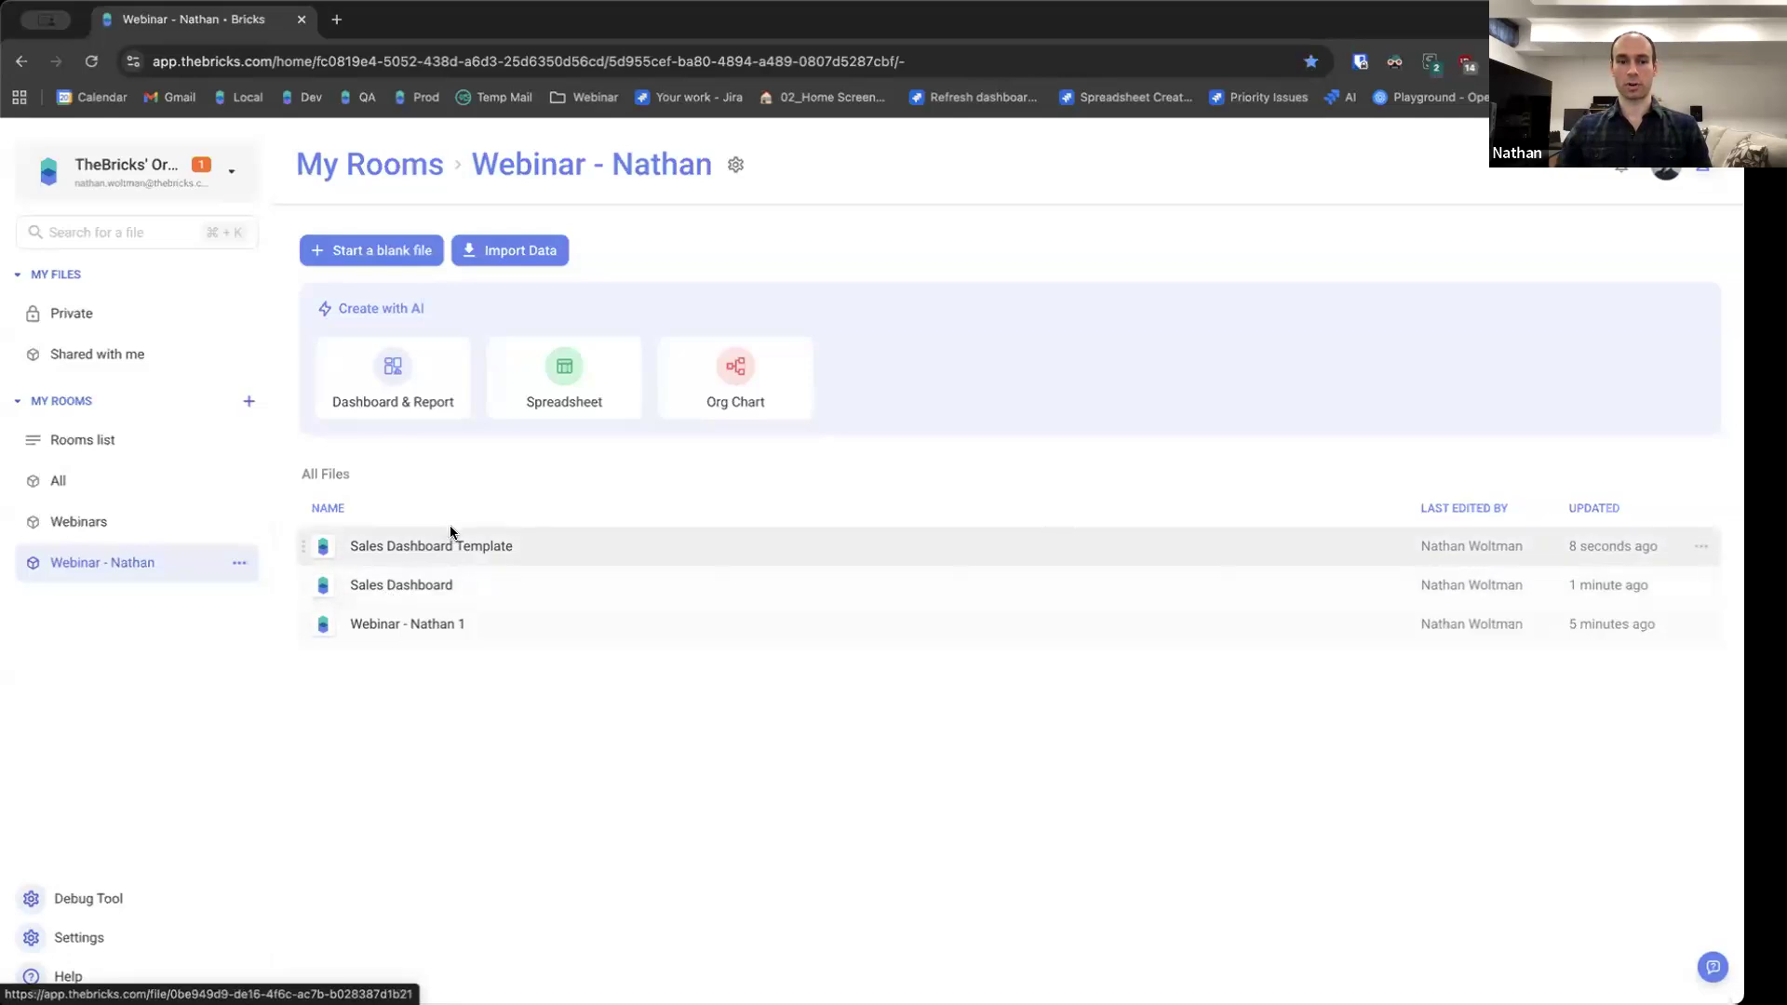
Open the Dashboard of Sales Dashboard Template and run Reuse dashboard to build one with the same layout from new source data
click(473, 549)
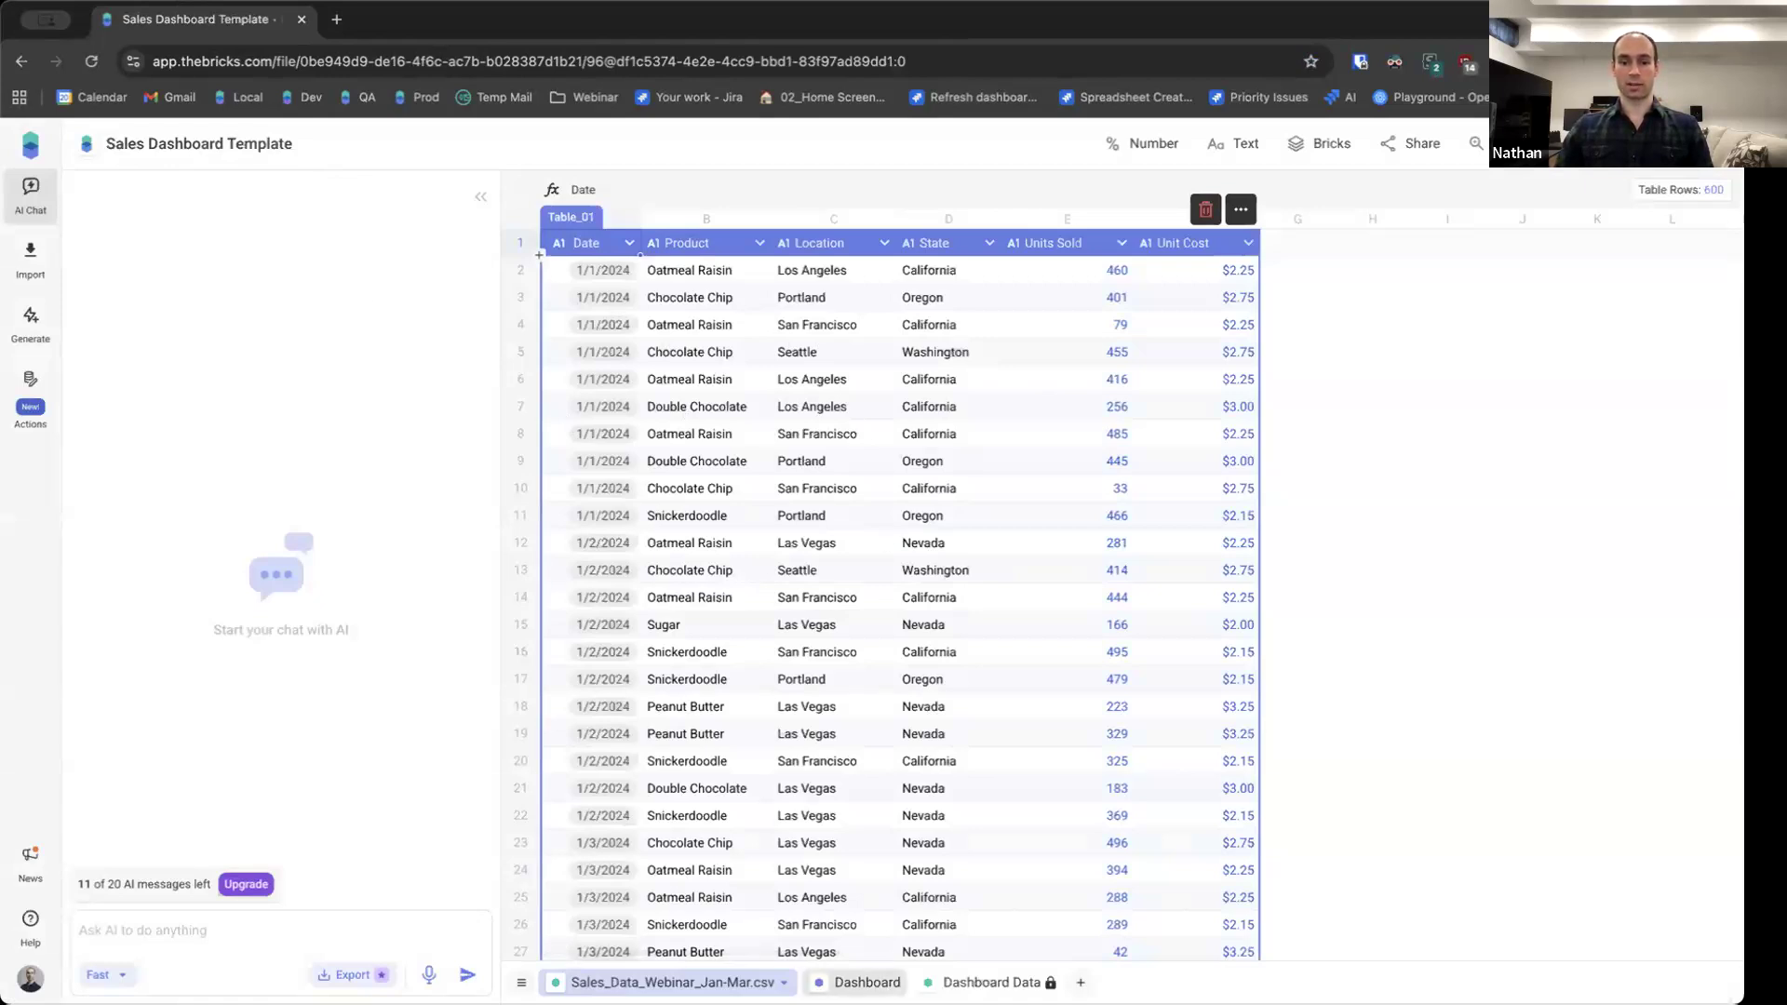
click(861, 982)
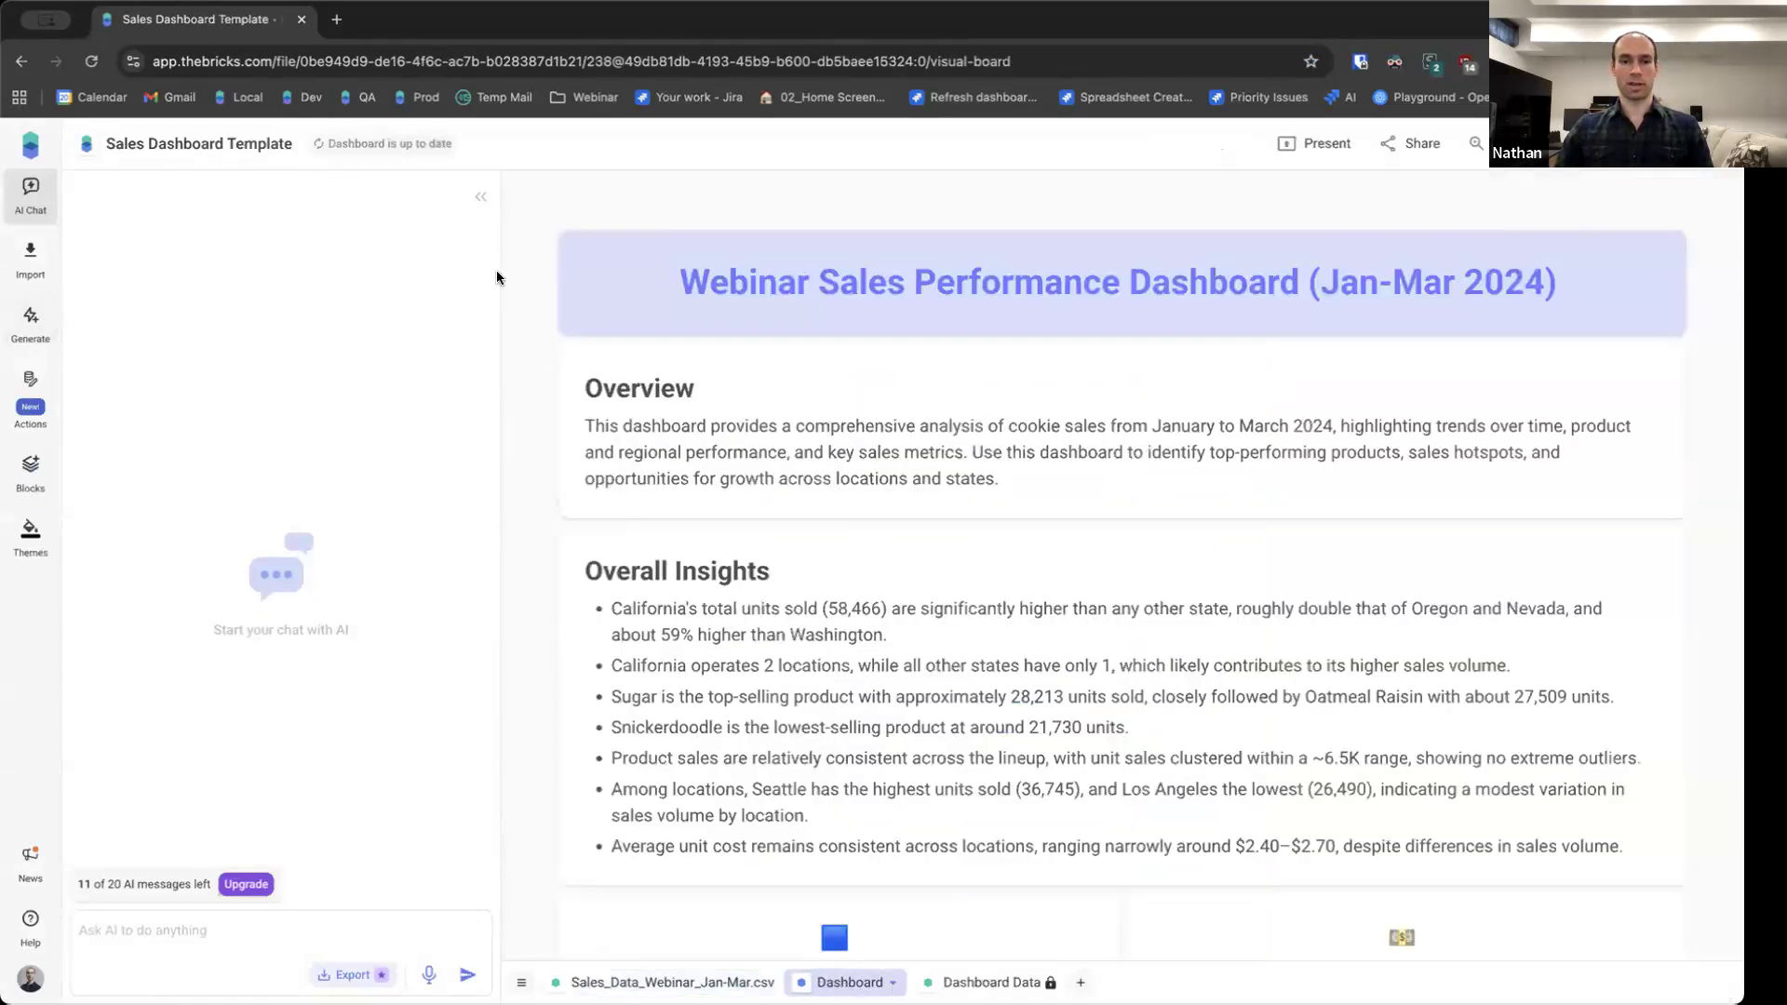
scroll(530, 391, down, 1)
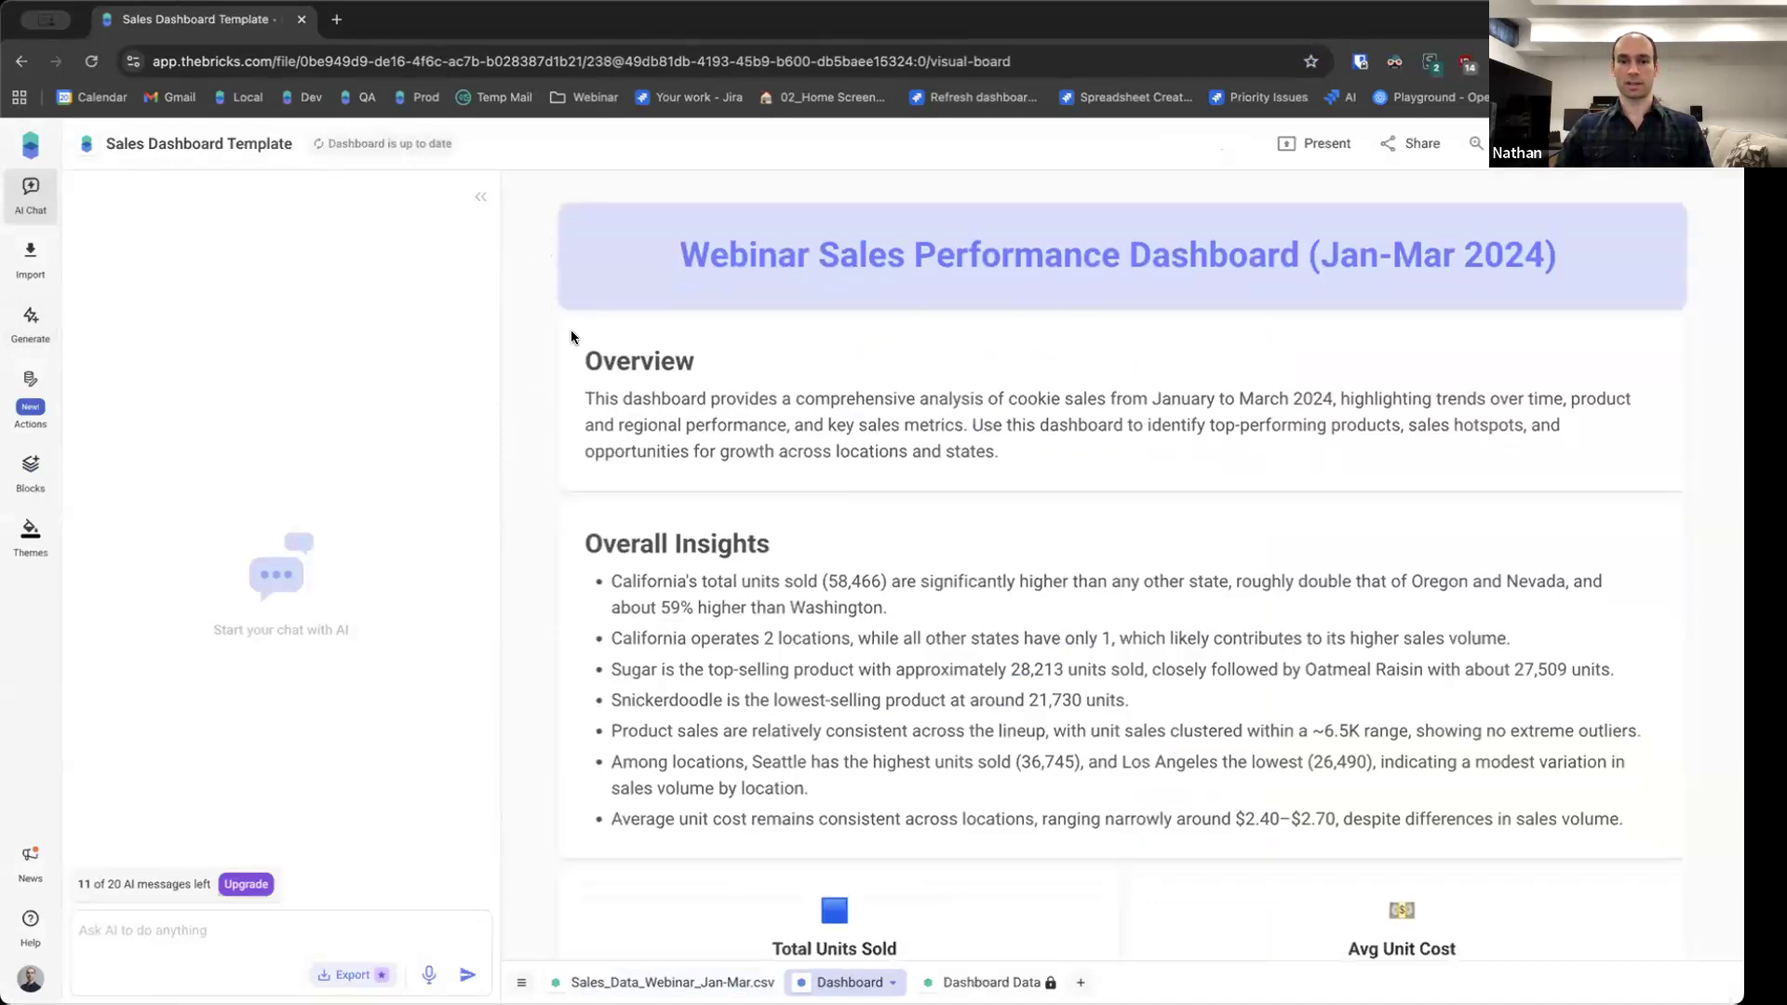
scroll(515, 383, down, 5)
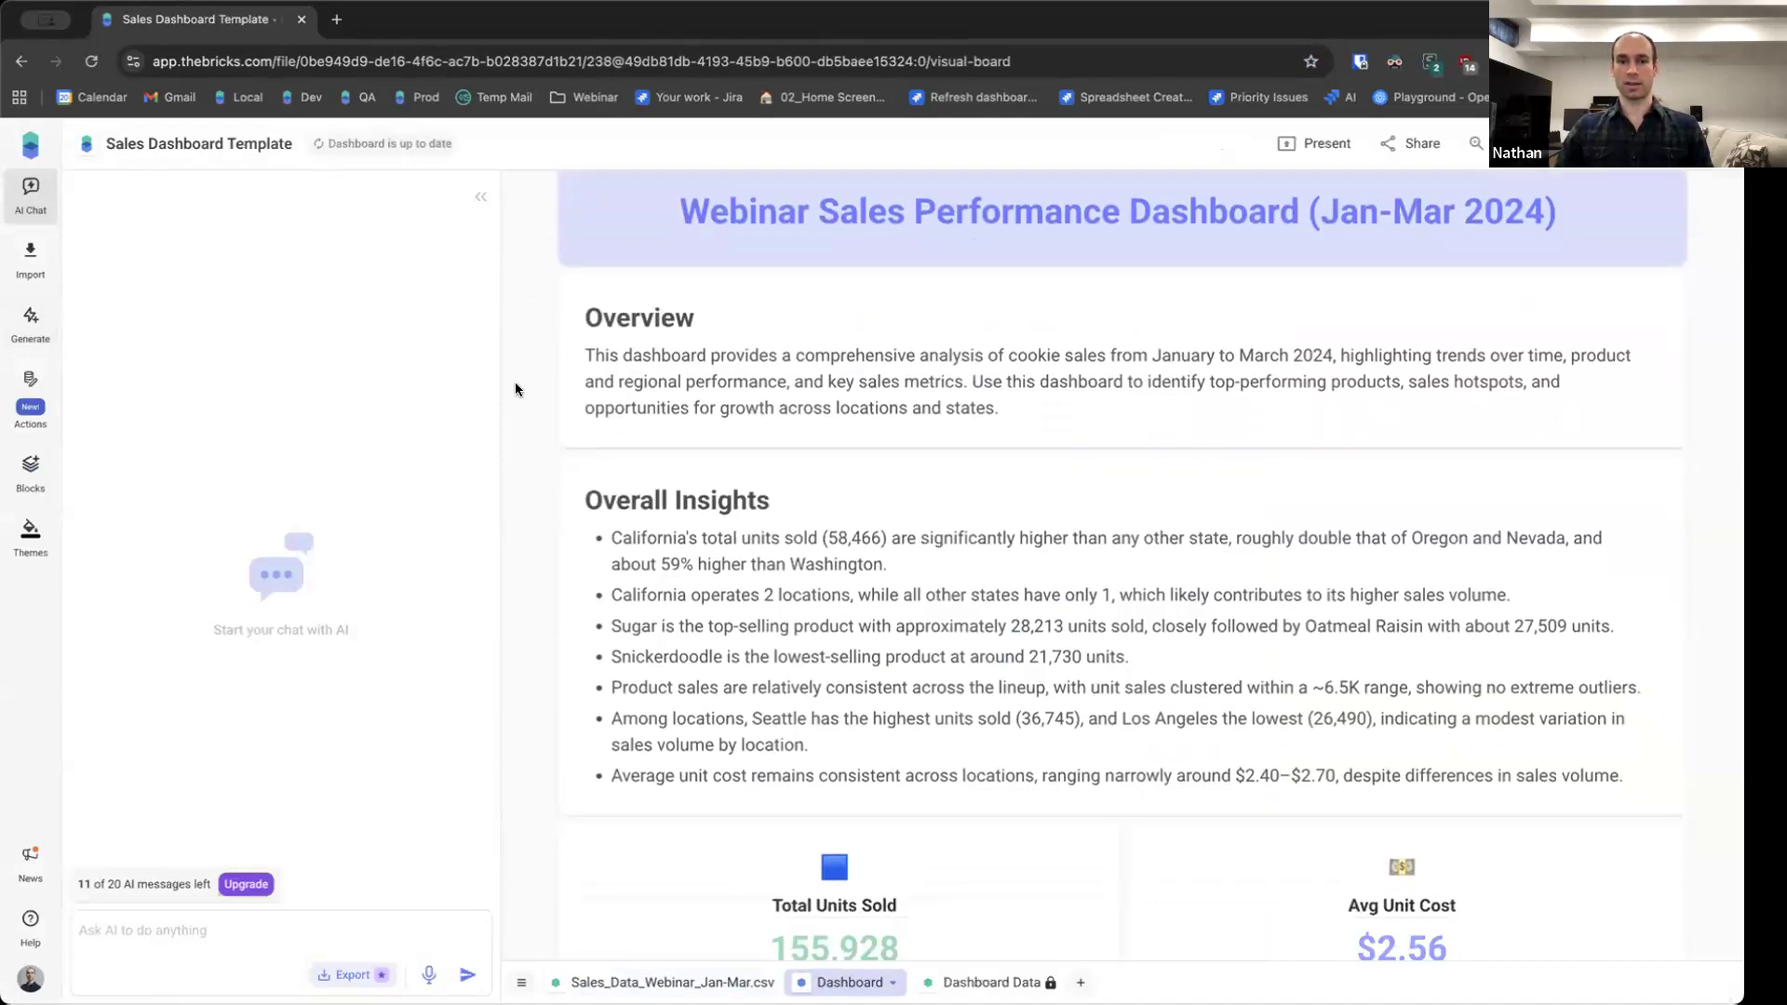
scroll(524, 425, up, 5)
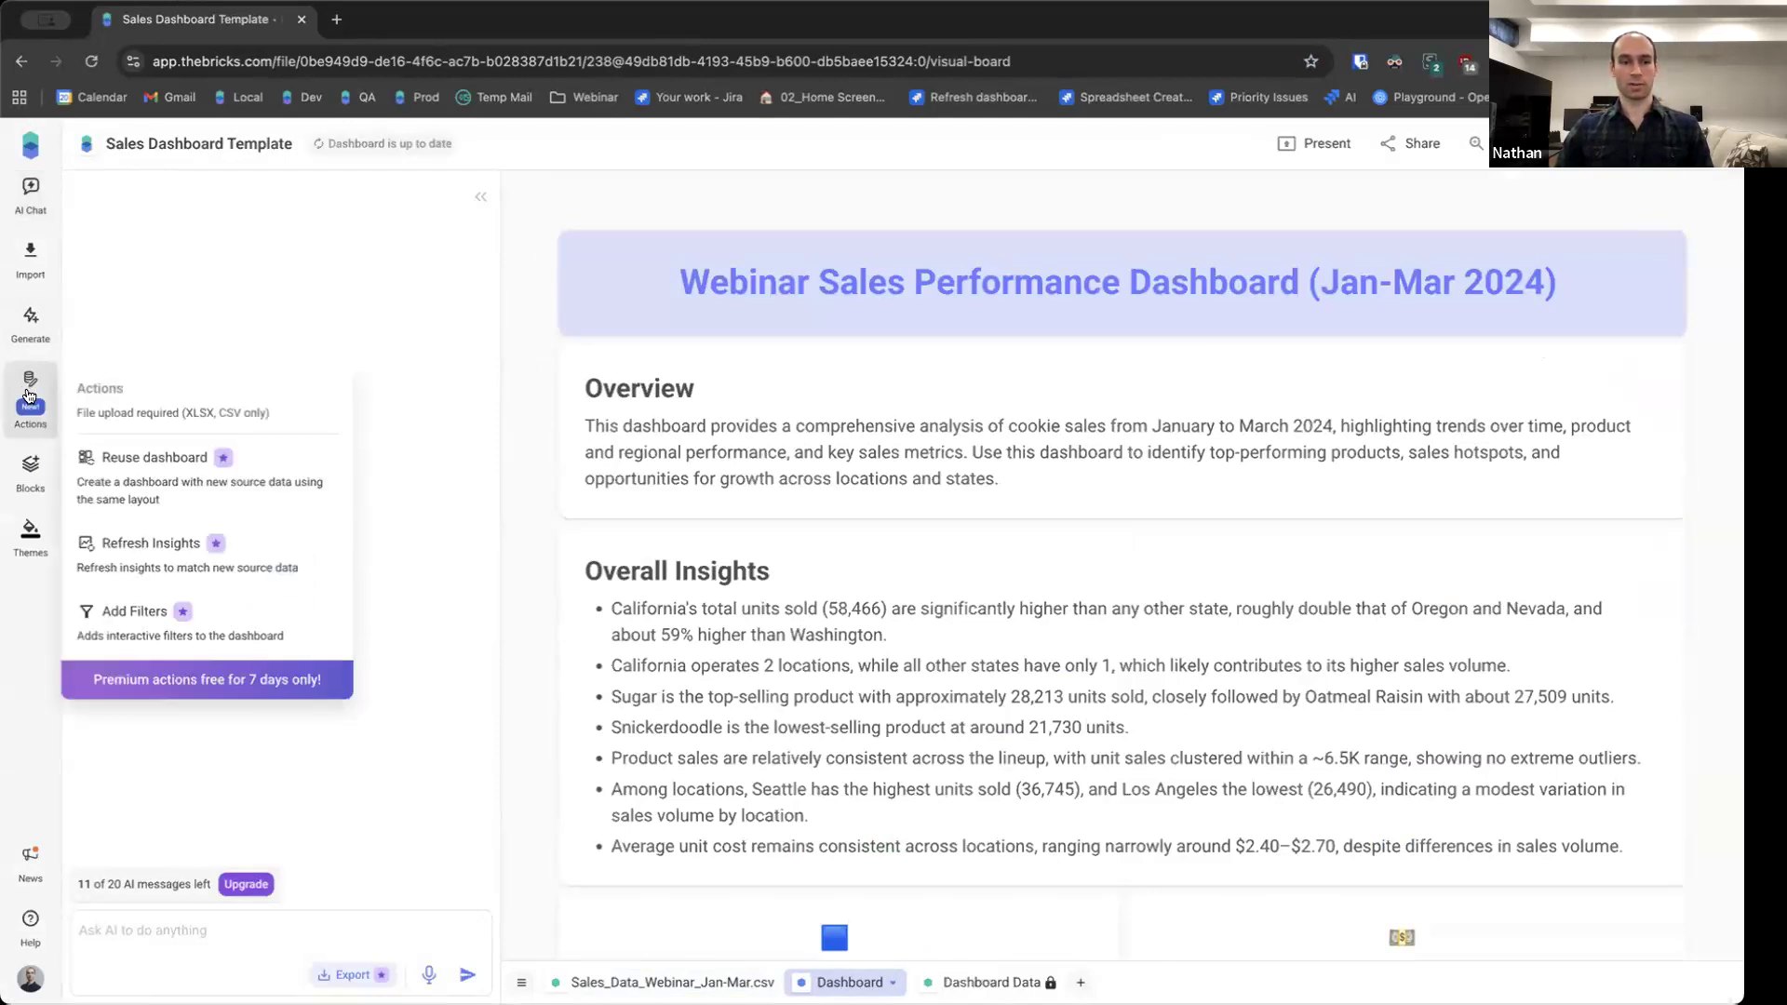
click(175, 485)
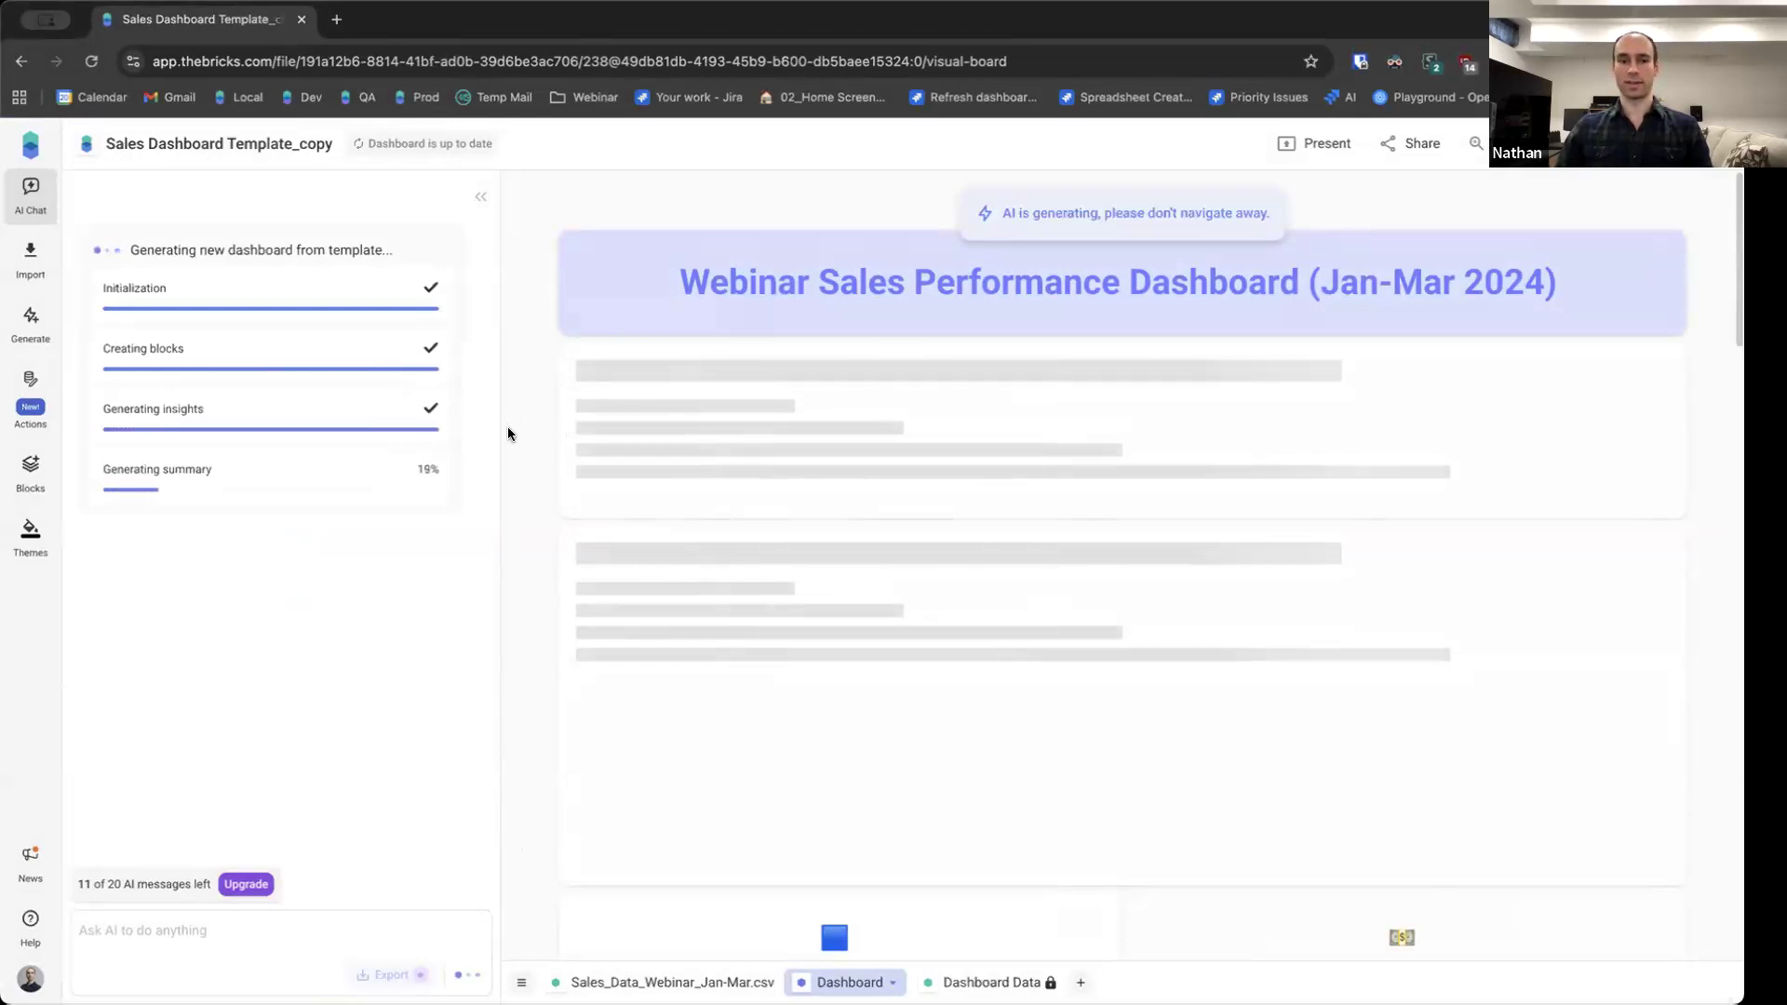
Look through the newly generated dashboard, from its Overview down to the Statewise_Sales_Summary and Top5_Products_By_Units tables
scroll(506, 429, down, 3)
scroll(505, 436, down, 5)
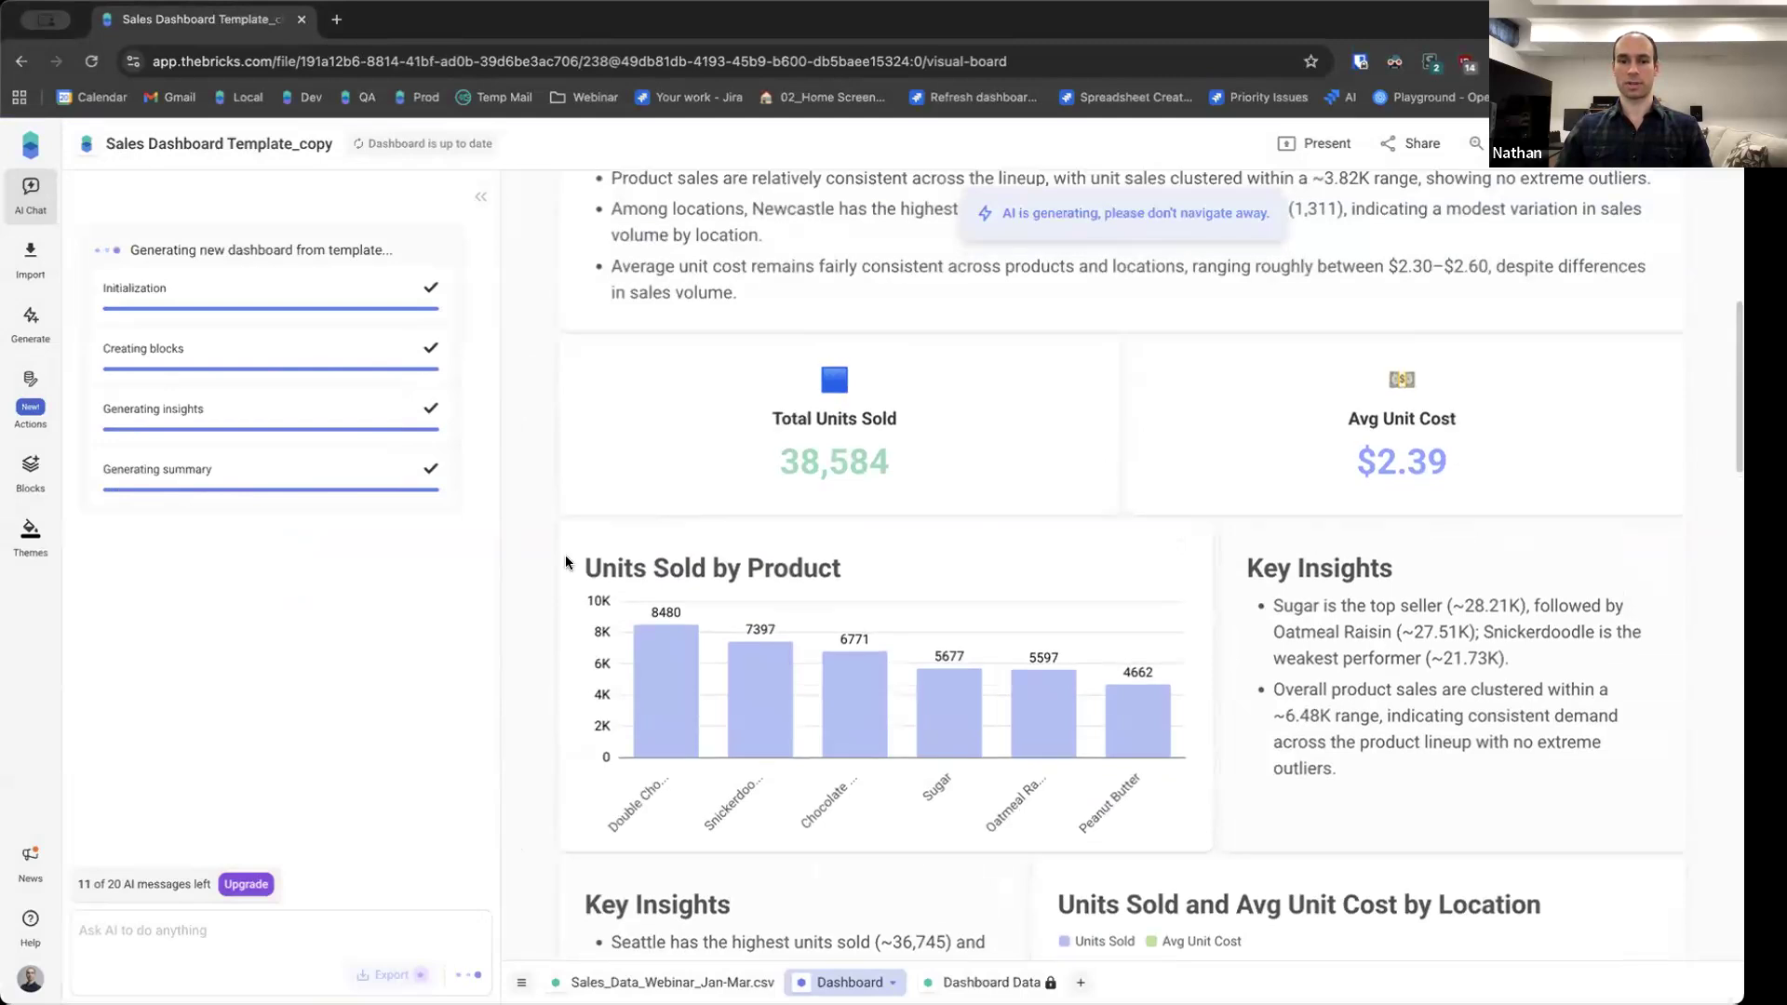
scroll(566, 555, down, 18)
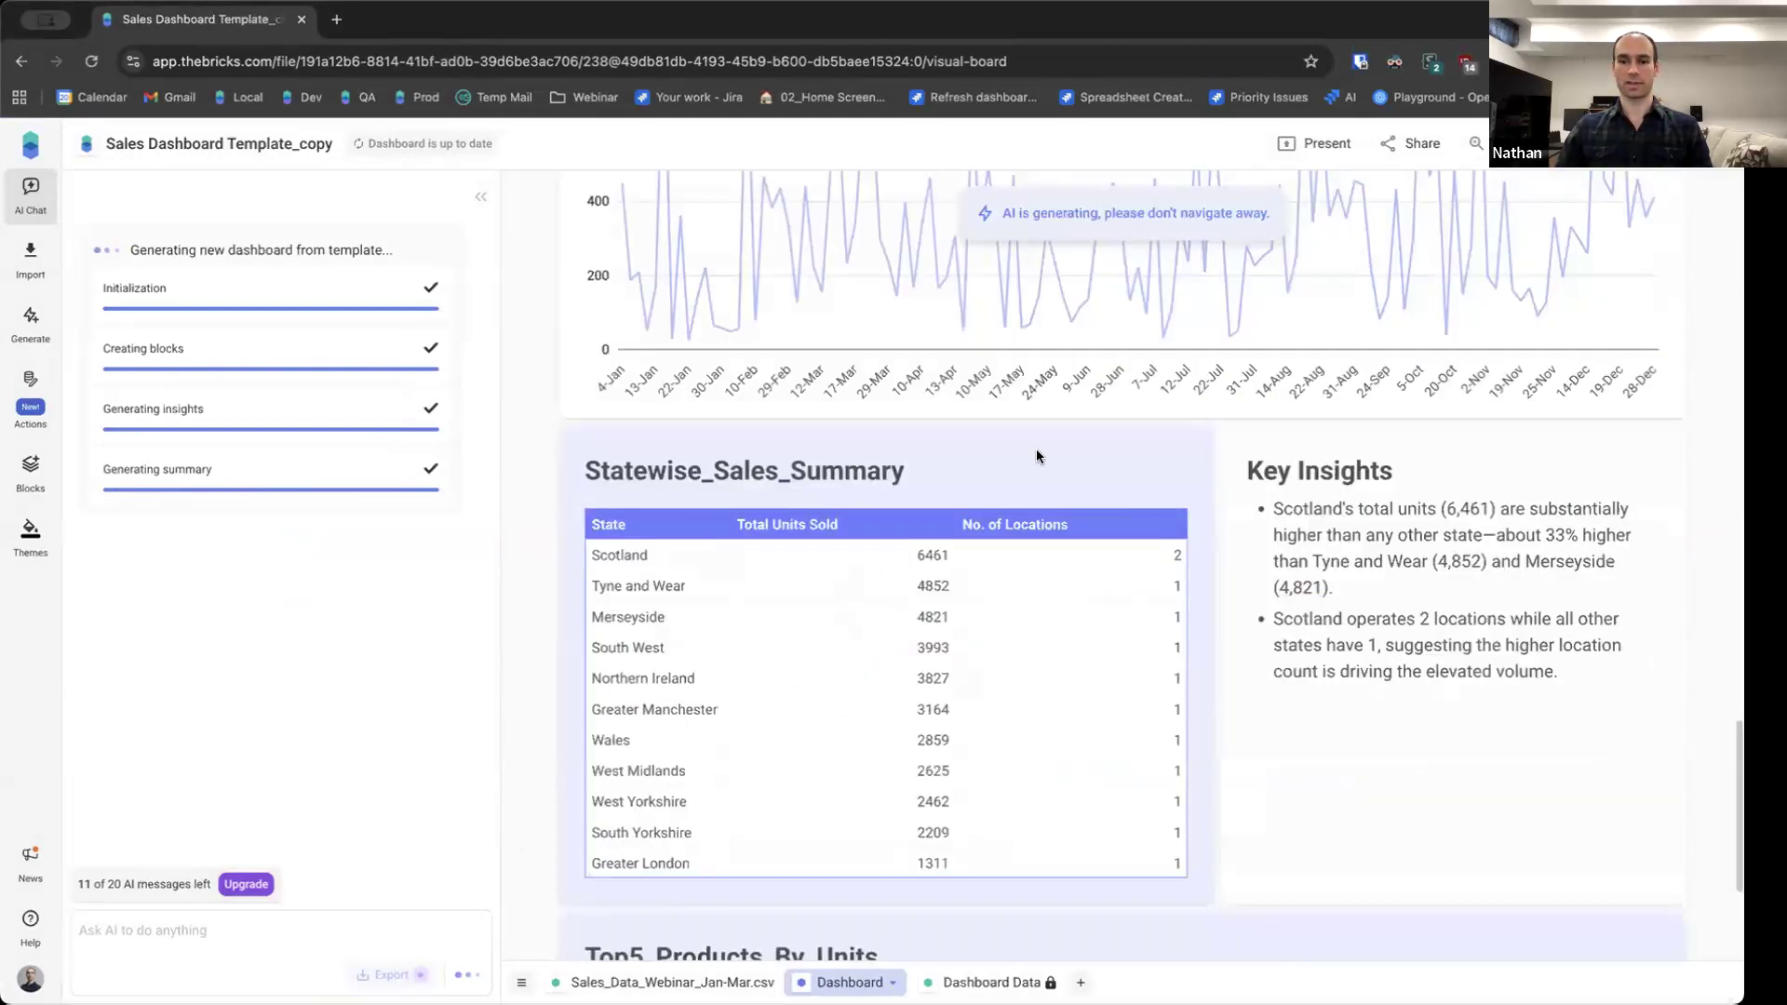
scroll(801, 728, down, 5)
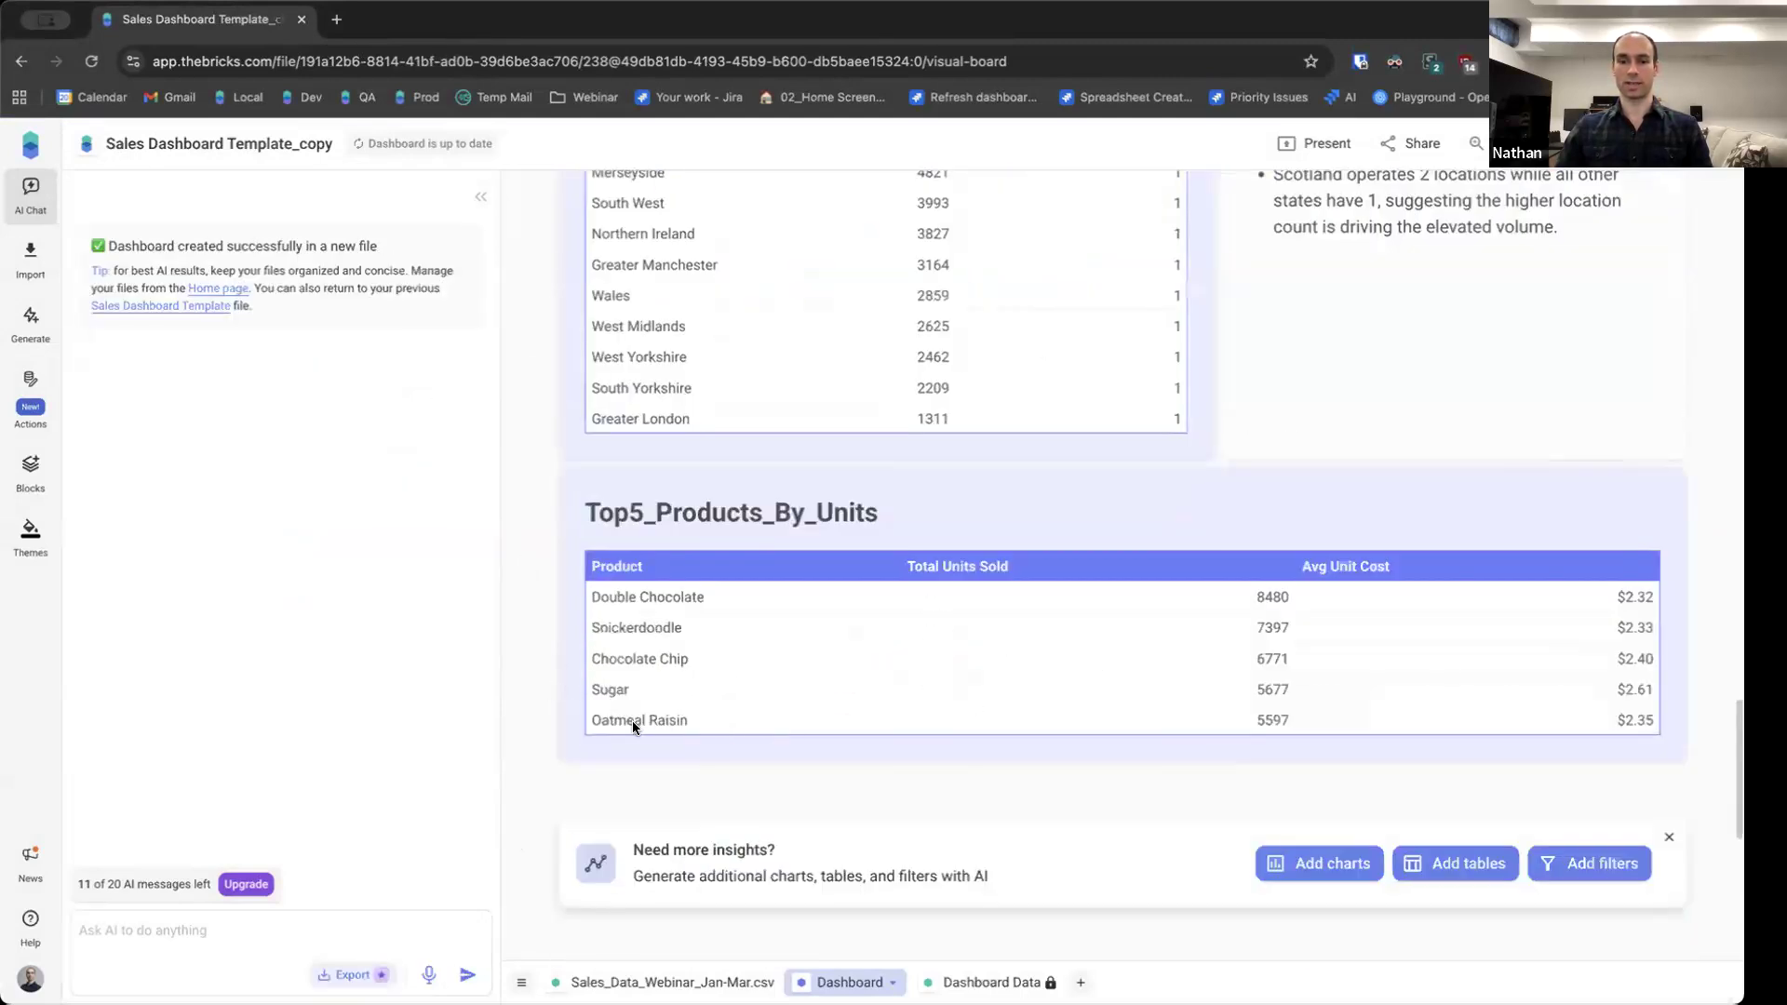
scroll(538, 708, up, 20)
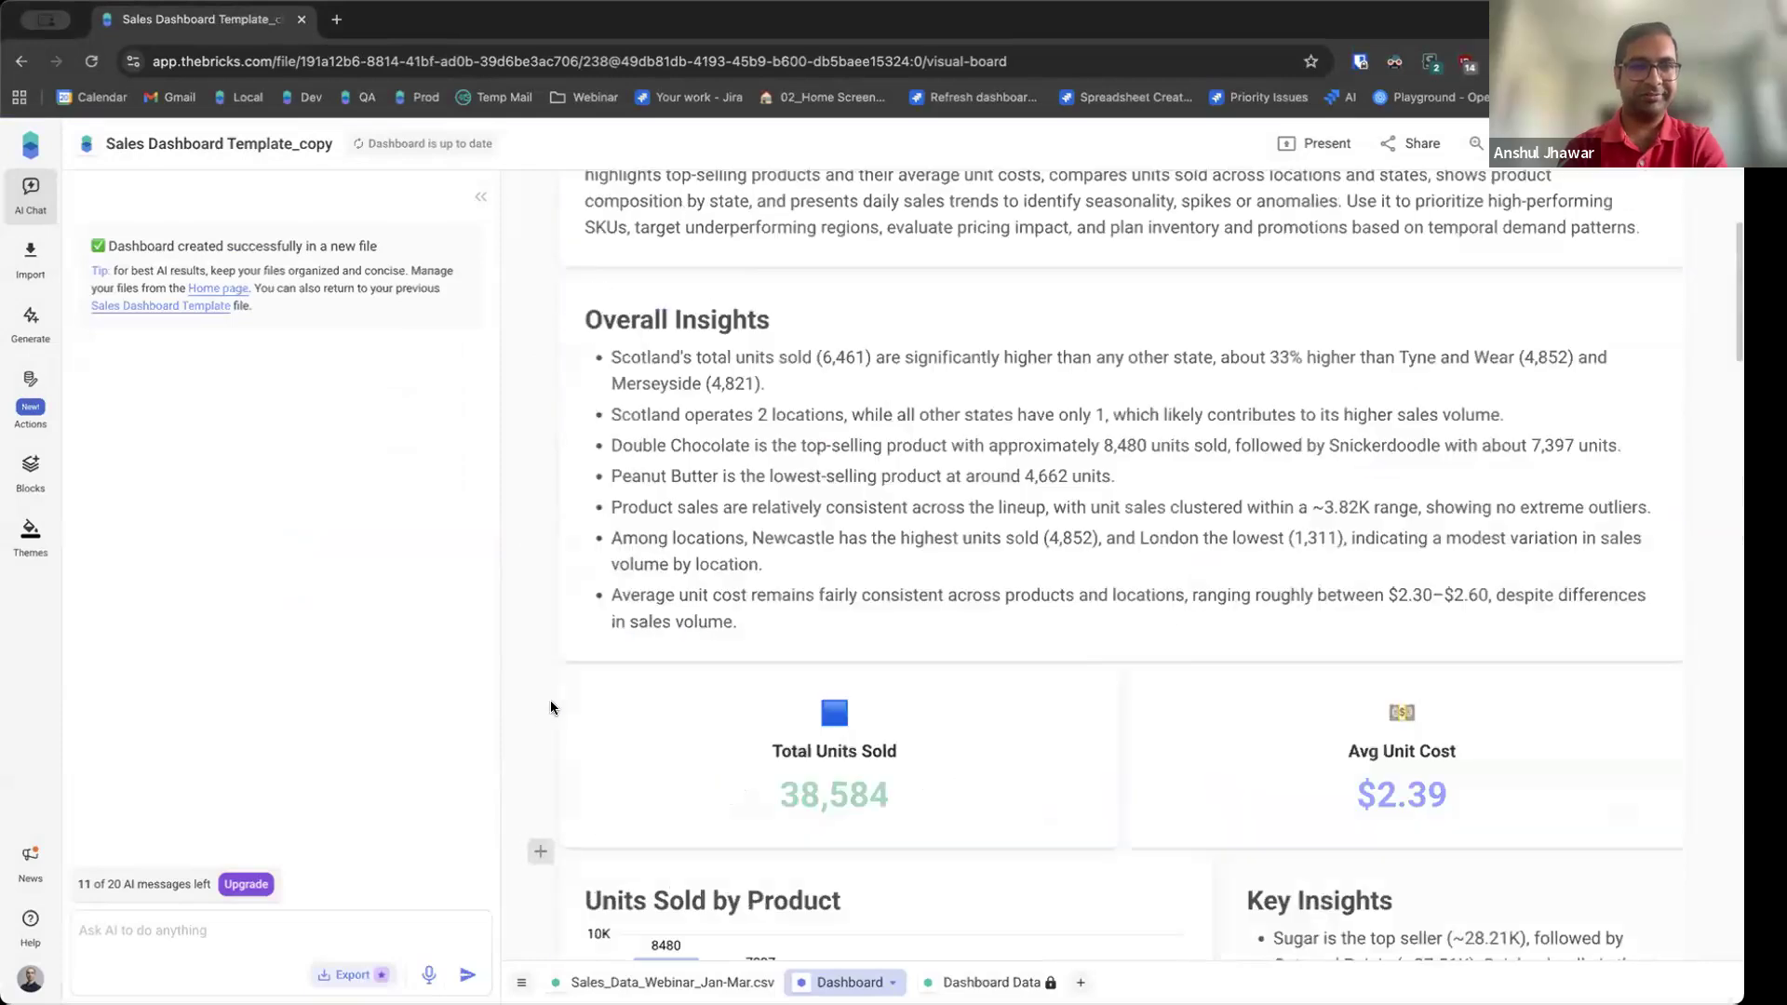
scroll(550, 707, up, 3)
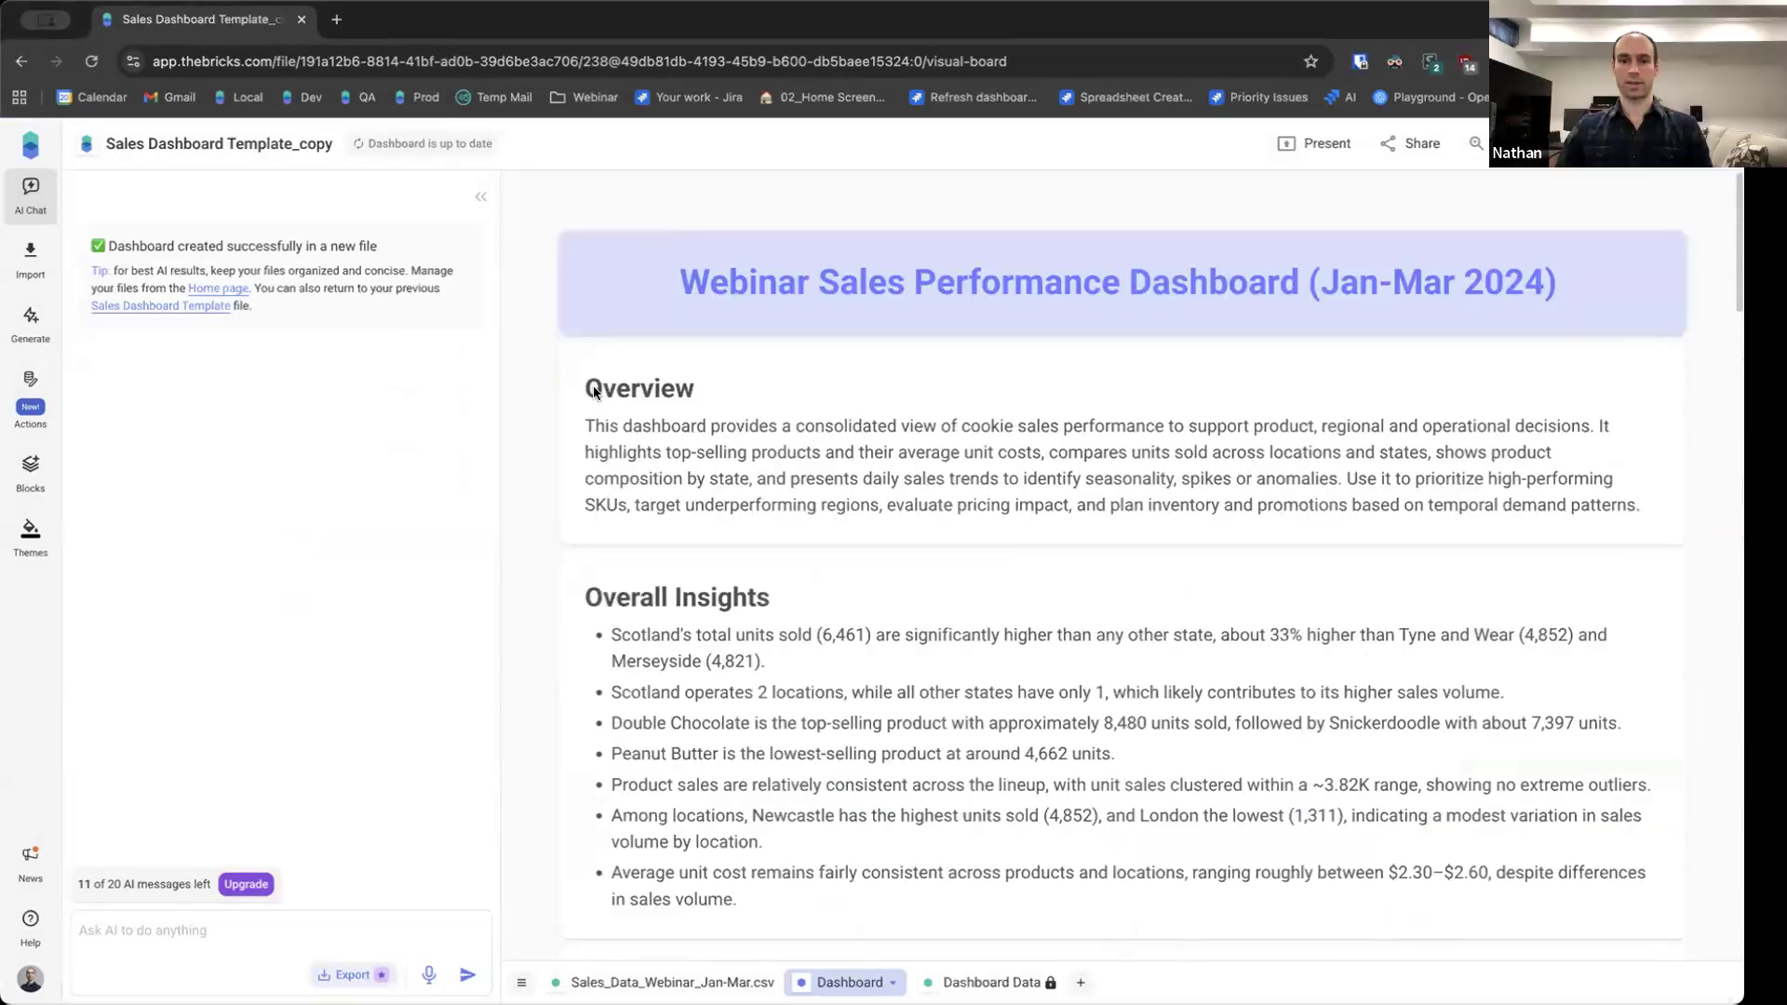
Compare the new dashboard's Overall Insights and Key Insights text with its Total Units Sold, Avg Unit Cost and product chart
scroll(728, 431, down, 2)
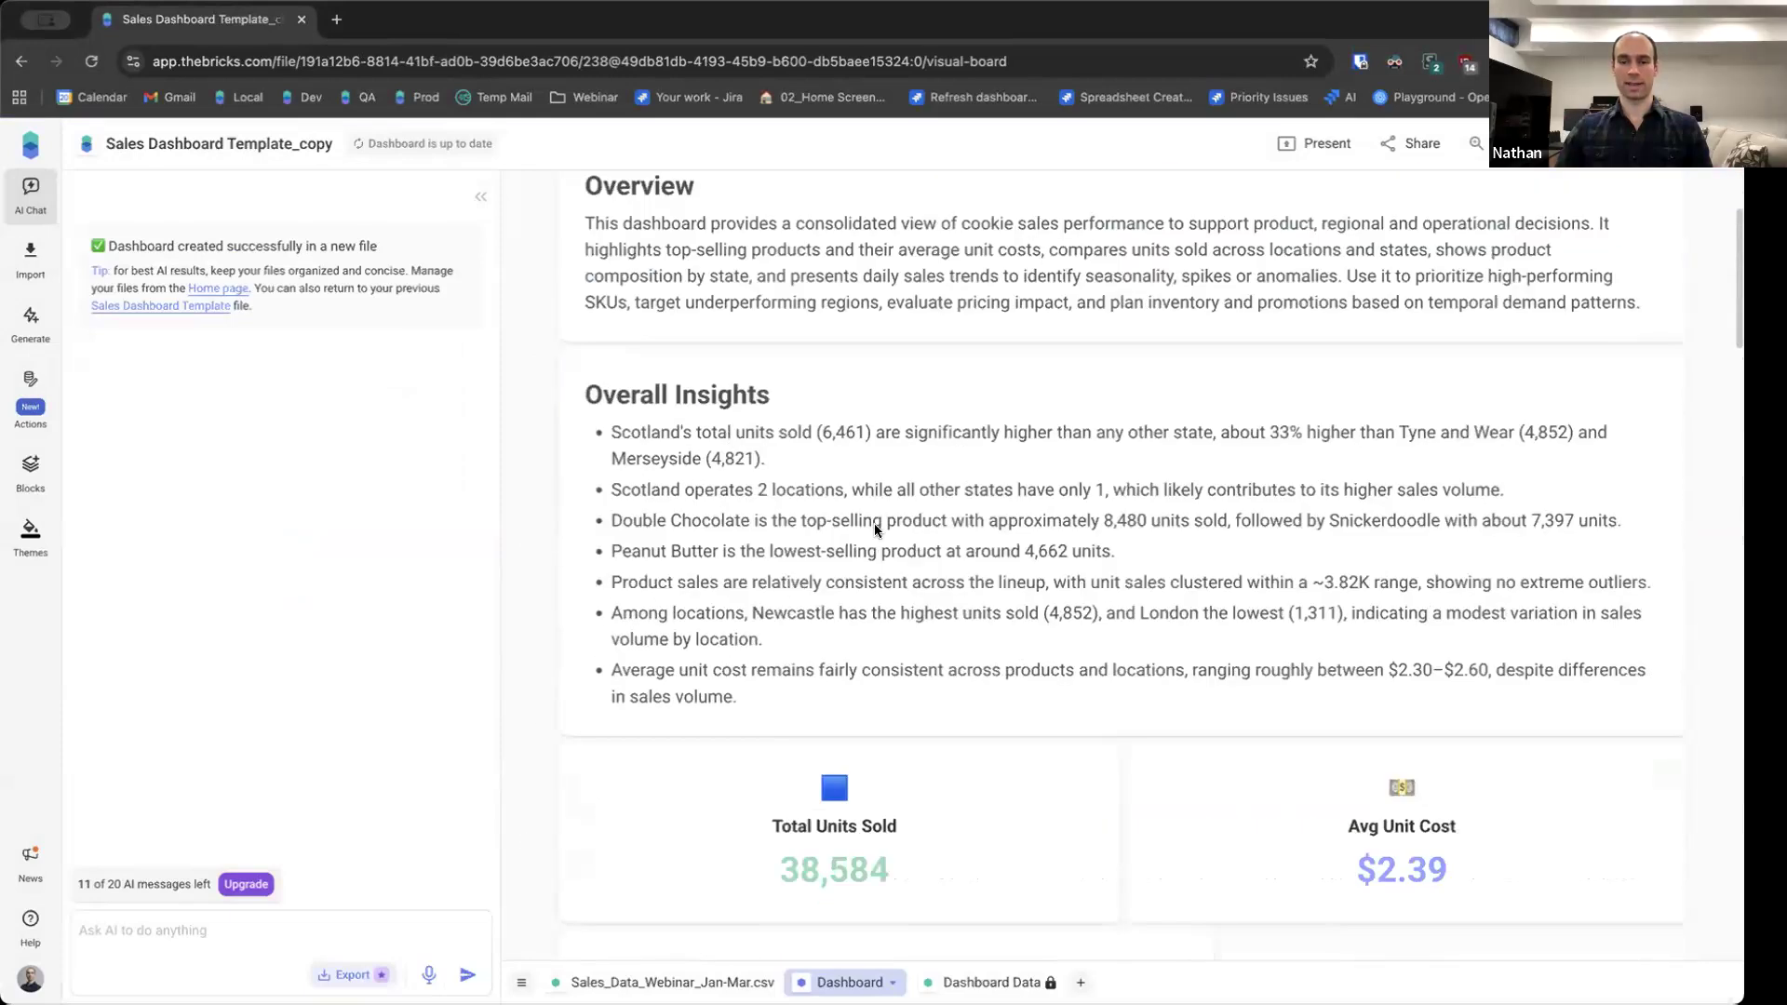
scroll(874, 523, down, 1)
scroll(1430, 789, down, 6)
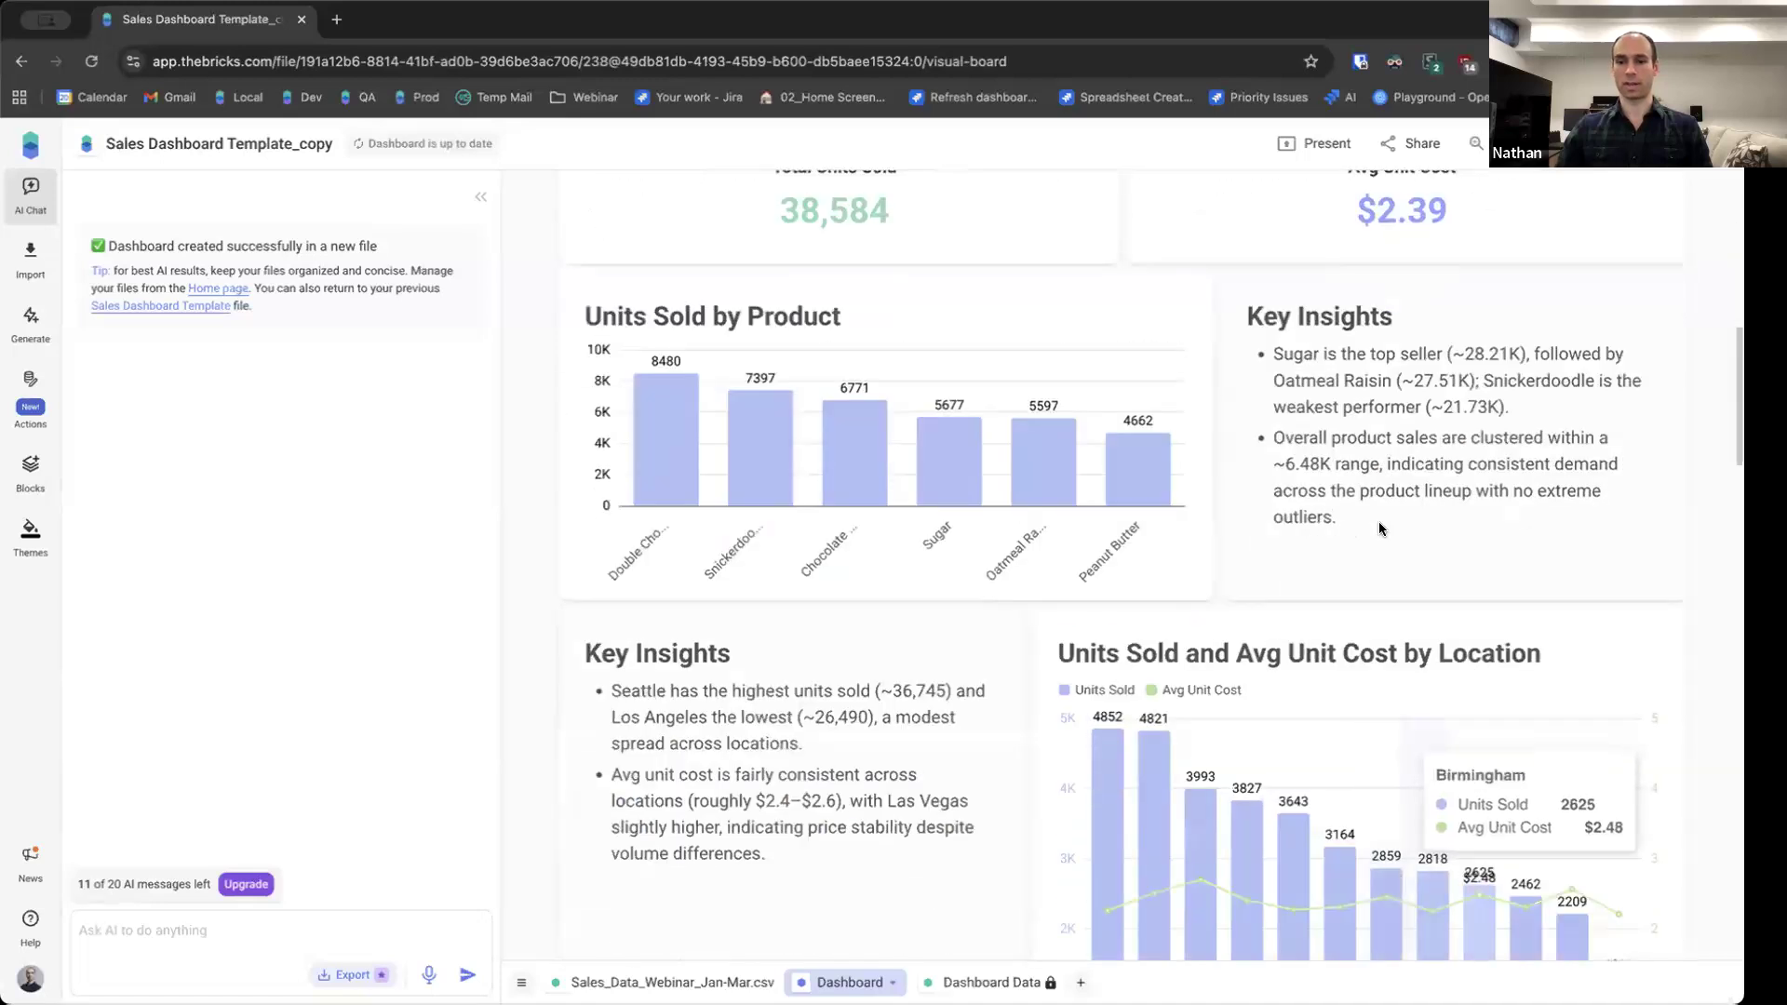
scroll(1406, 521, up, 10)
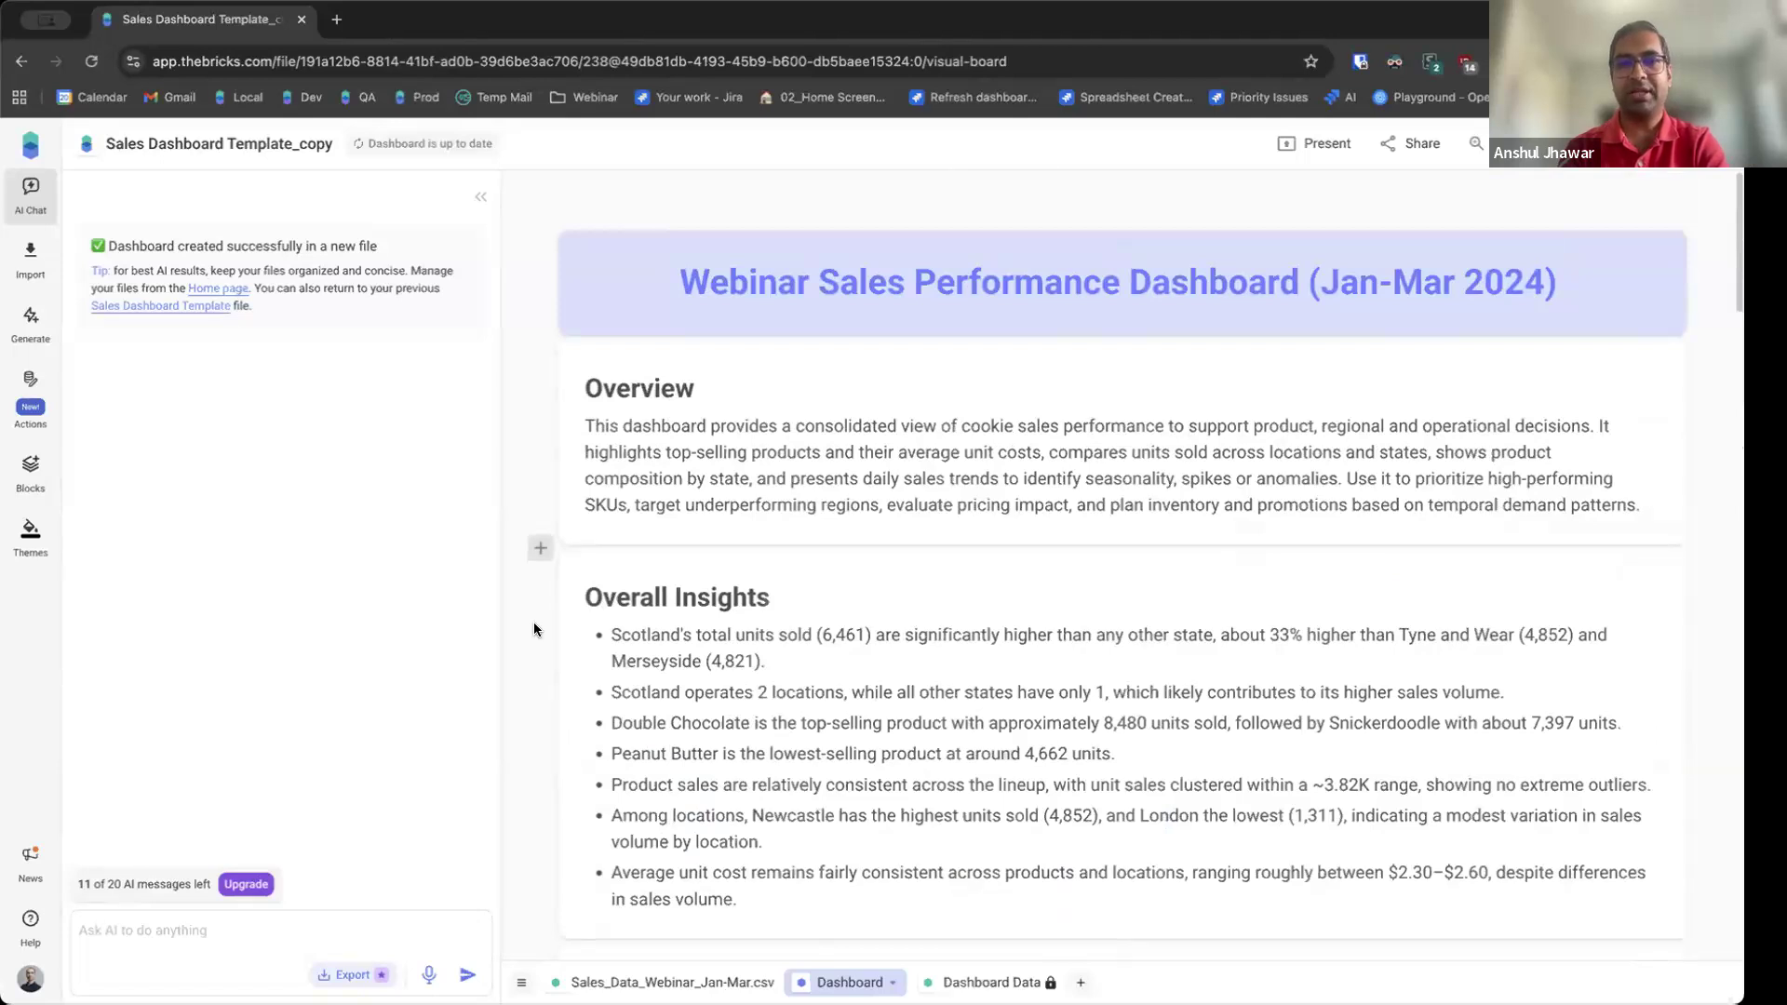
scroll(534, 623, down, 2)
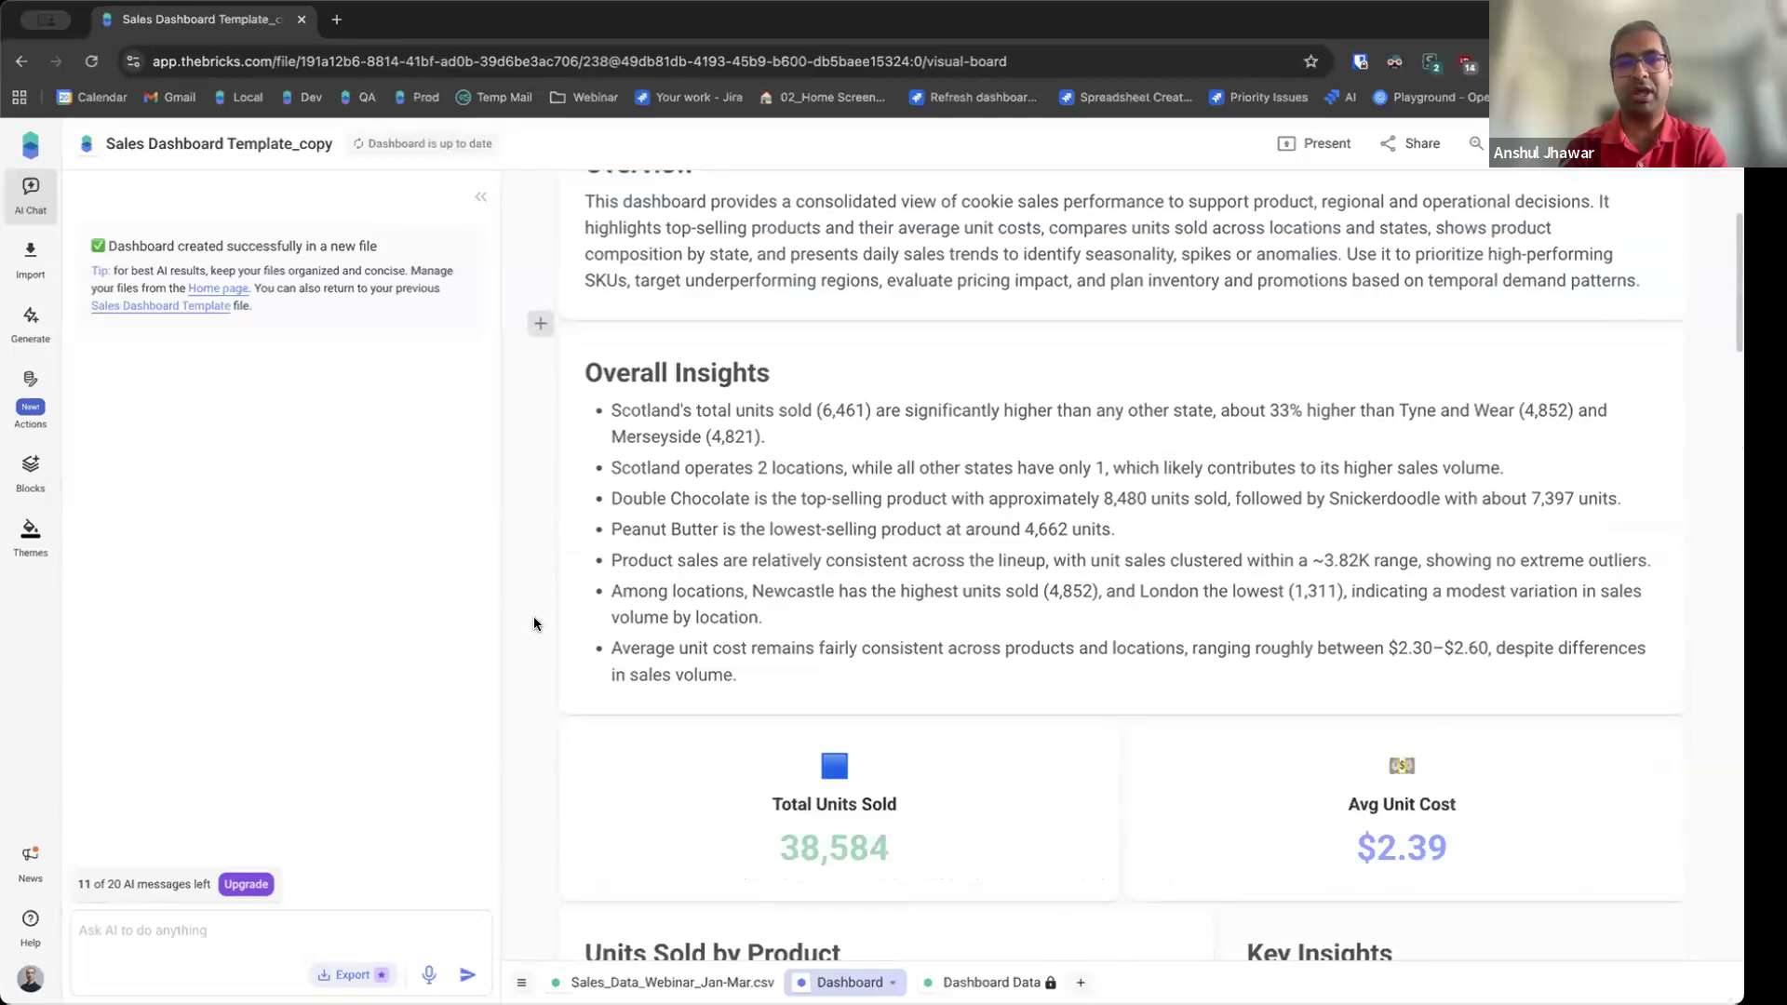
scroll(533, 616, up, 2)
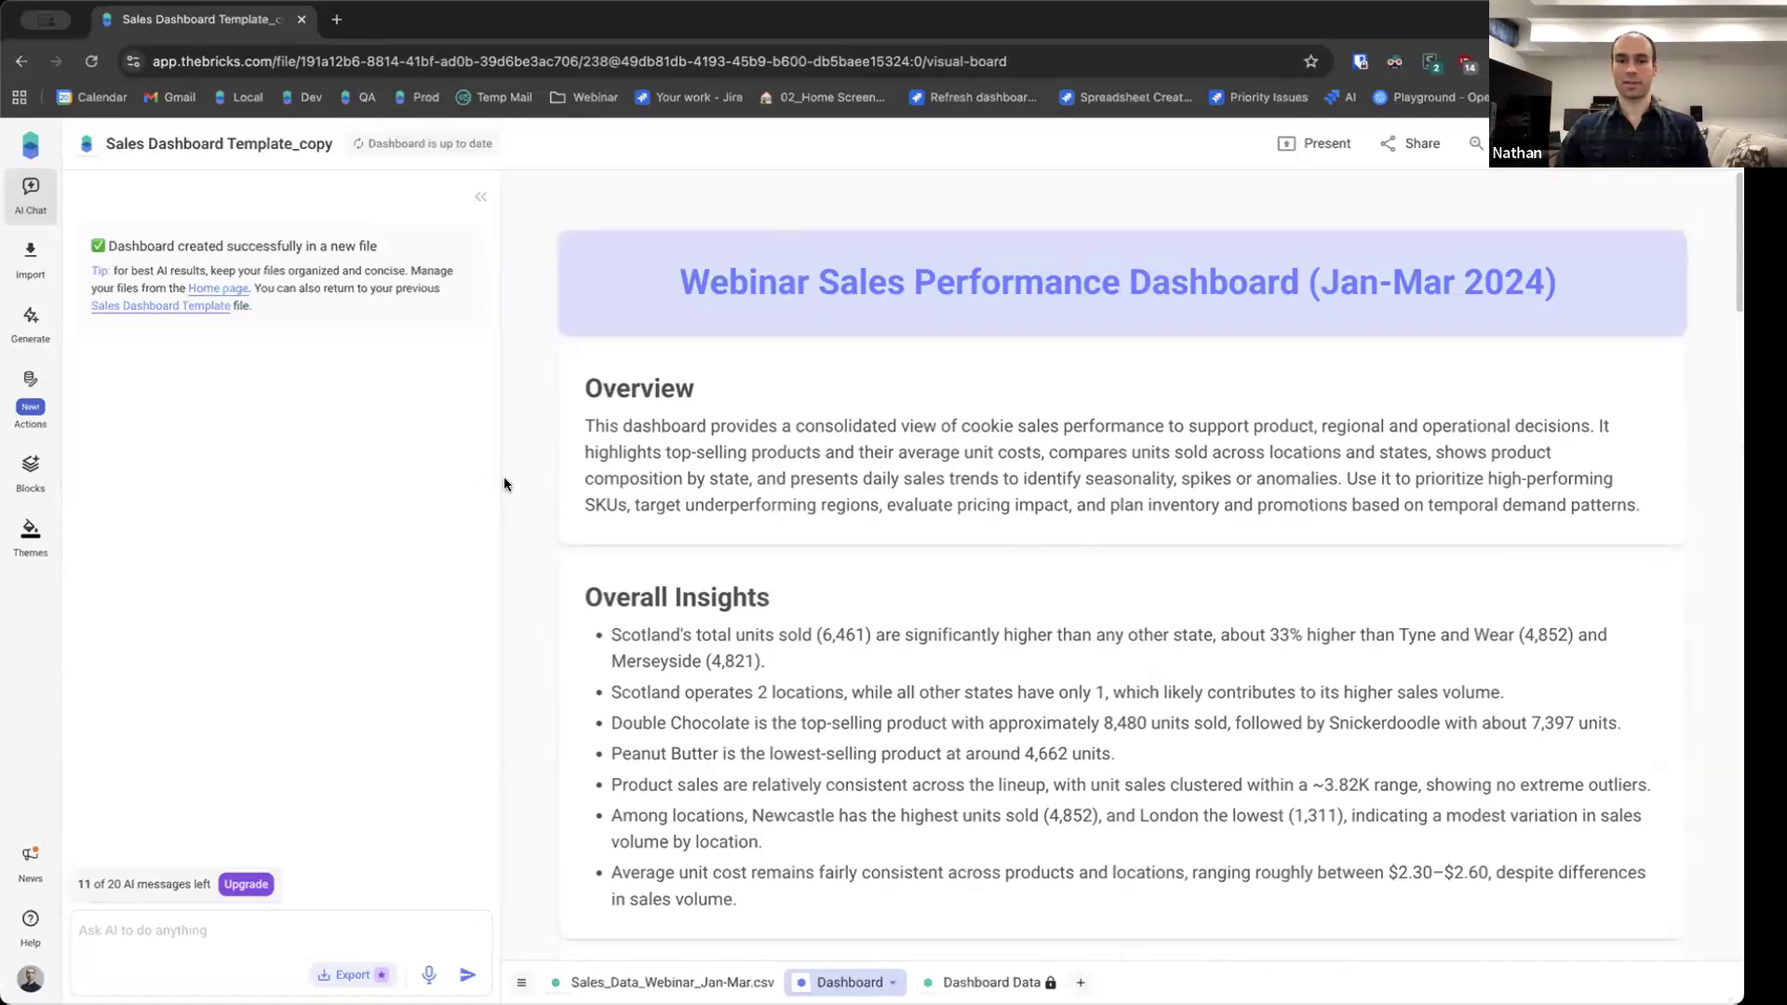
scroll(521, 484, down, 5)
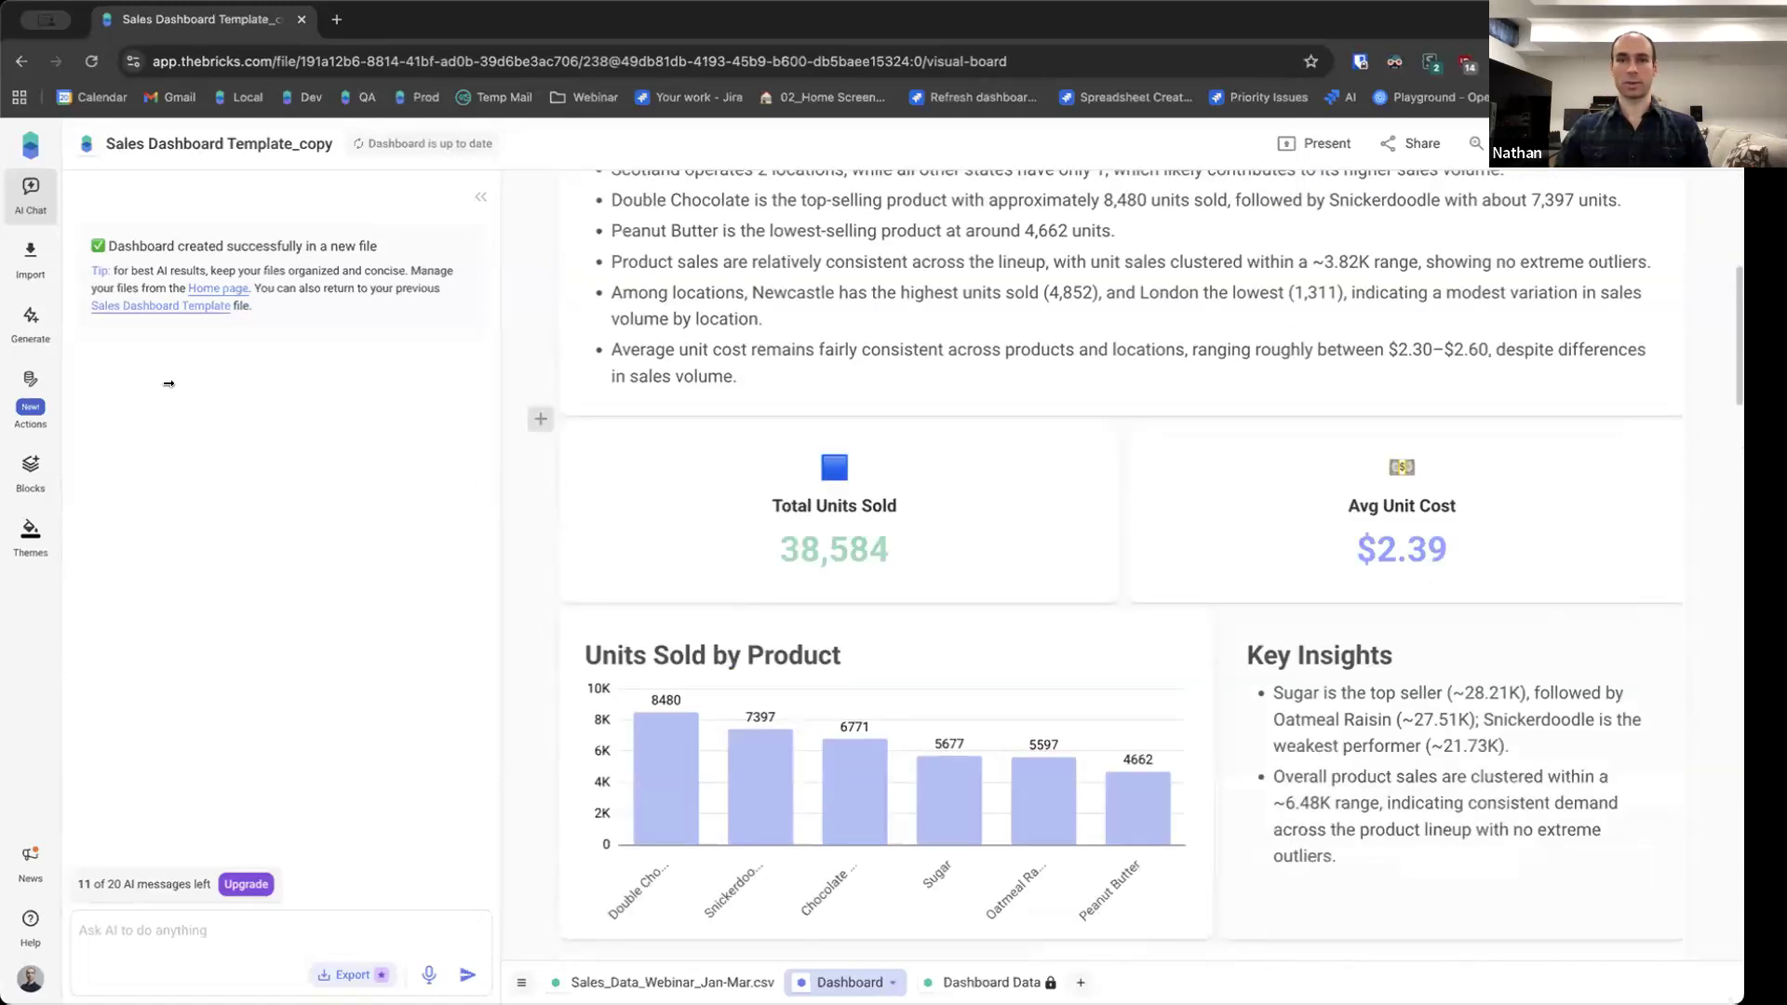
scroll(893, 559, down, 1)
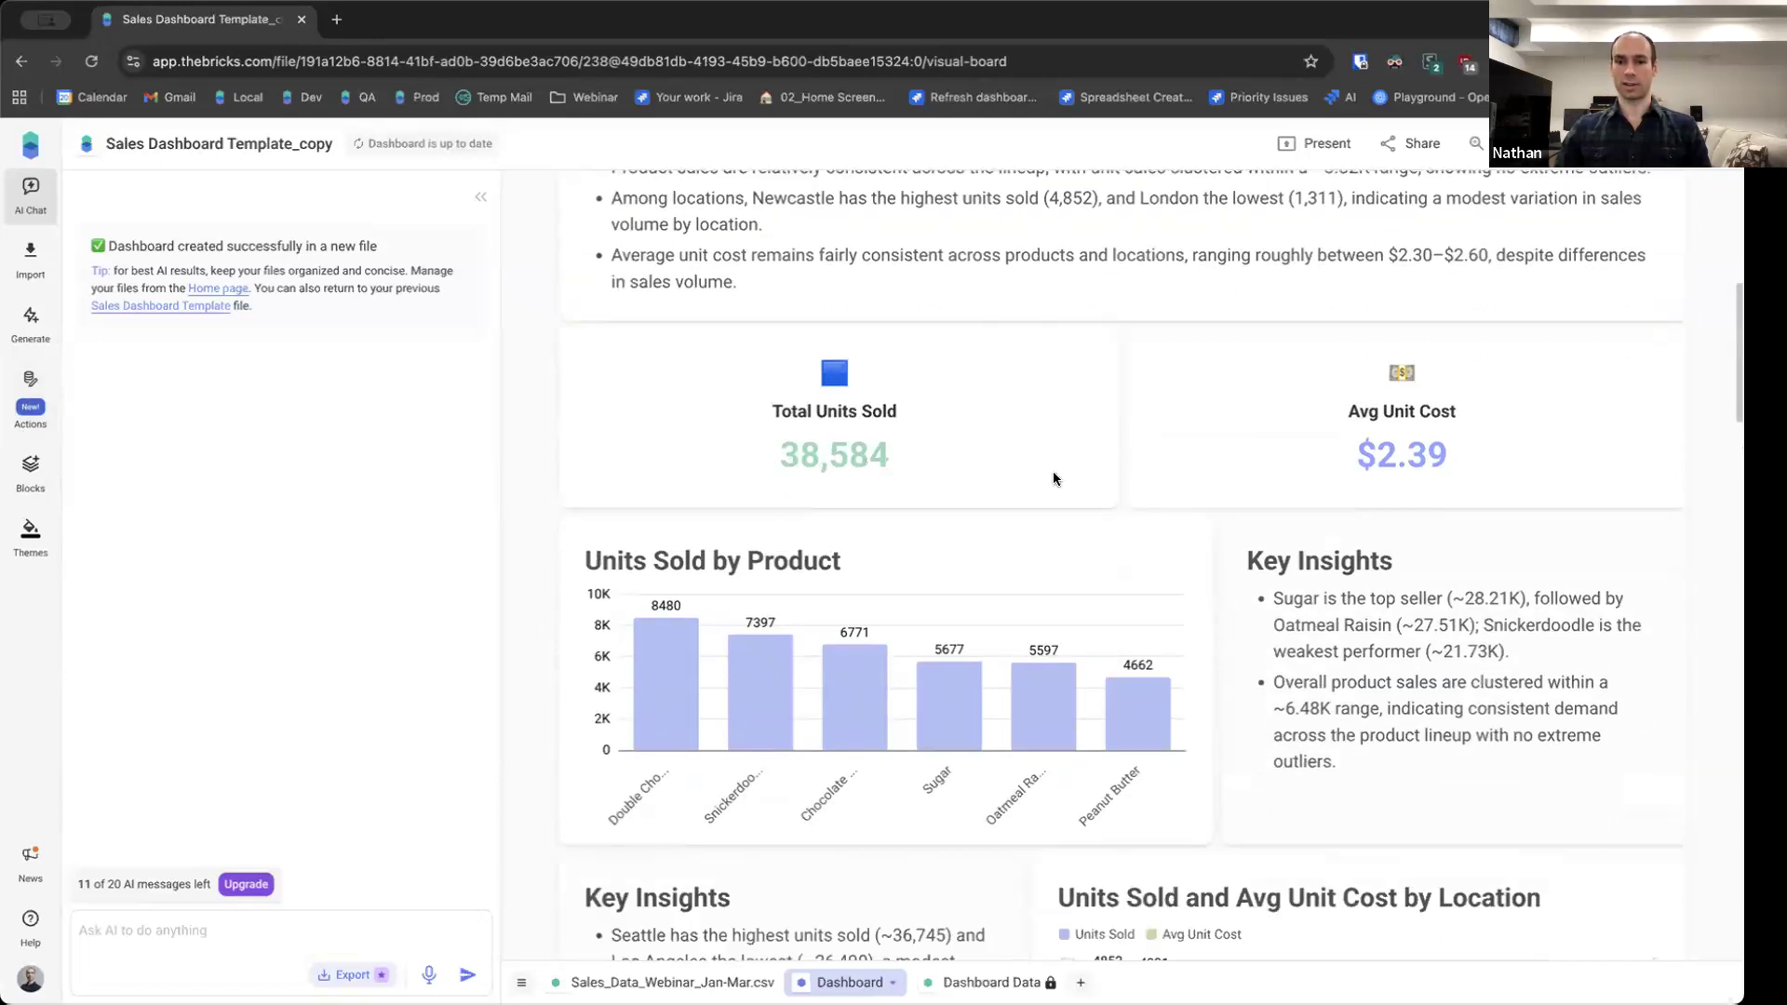
scroll(836, 194, up, 1)
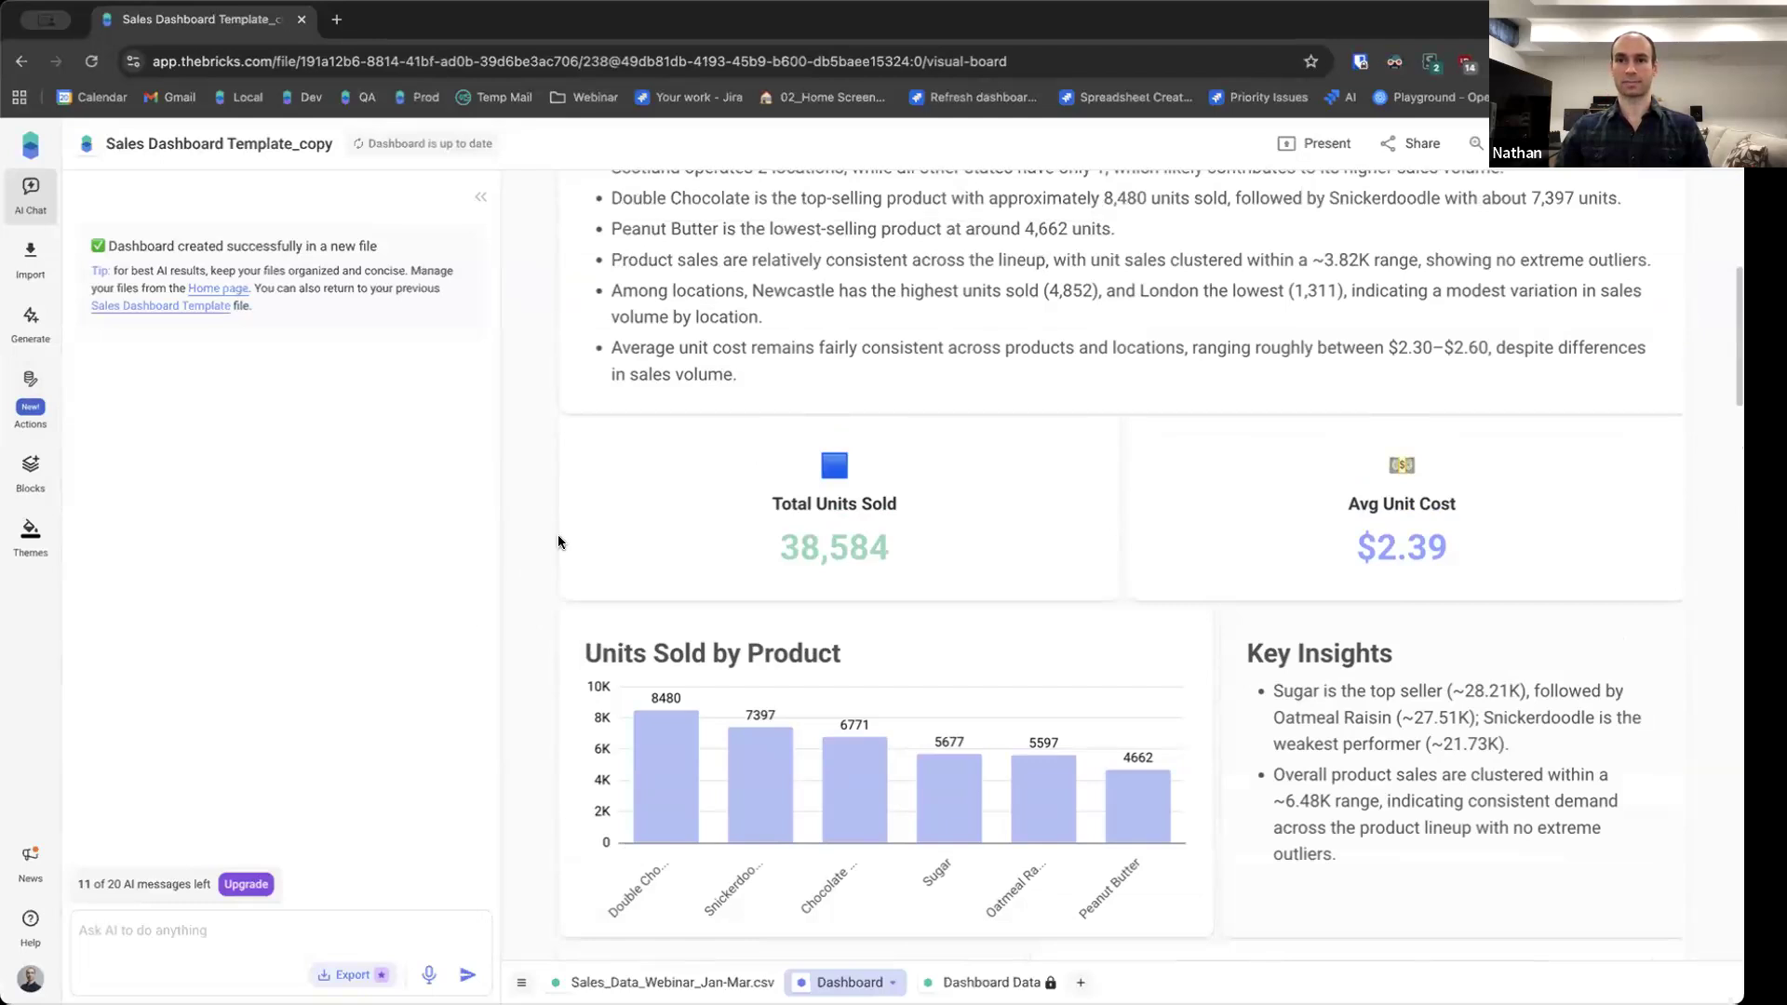
mouse_move(538, 598)
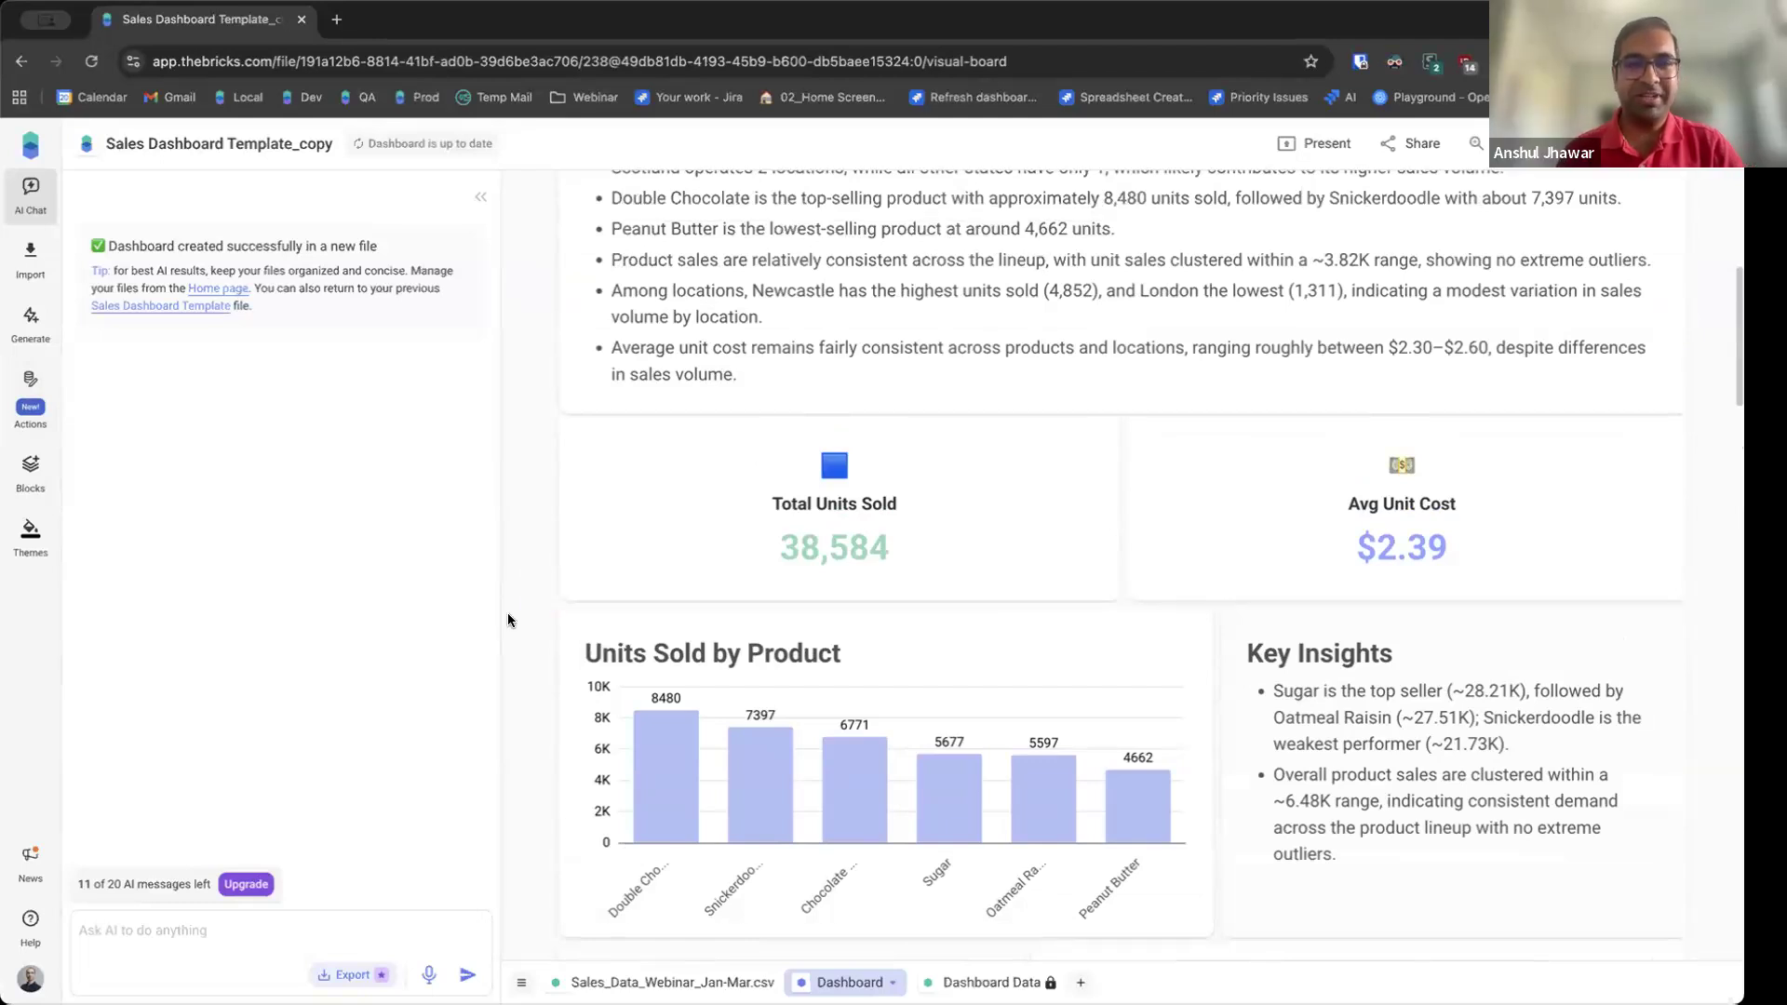
scroll(508, 620, up, 3)
scroll(507, 620, down, 5)
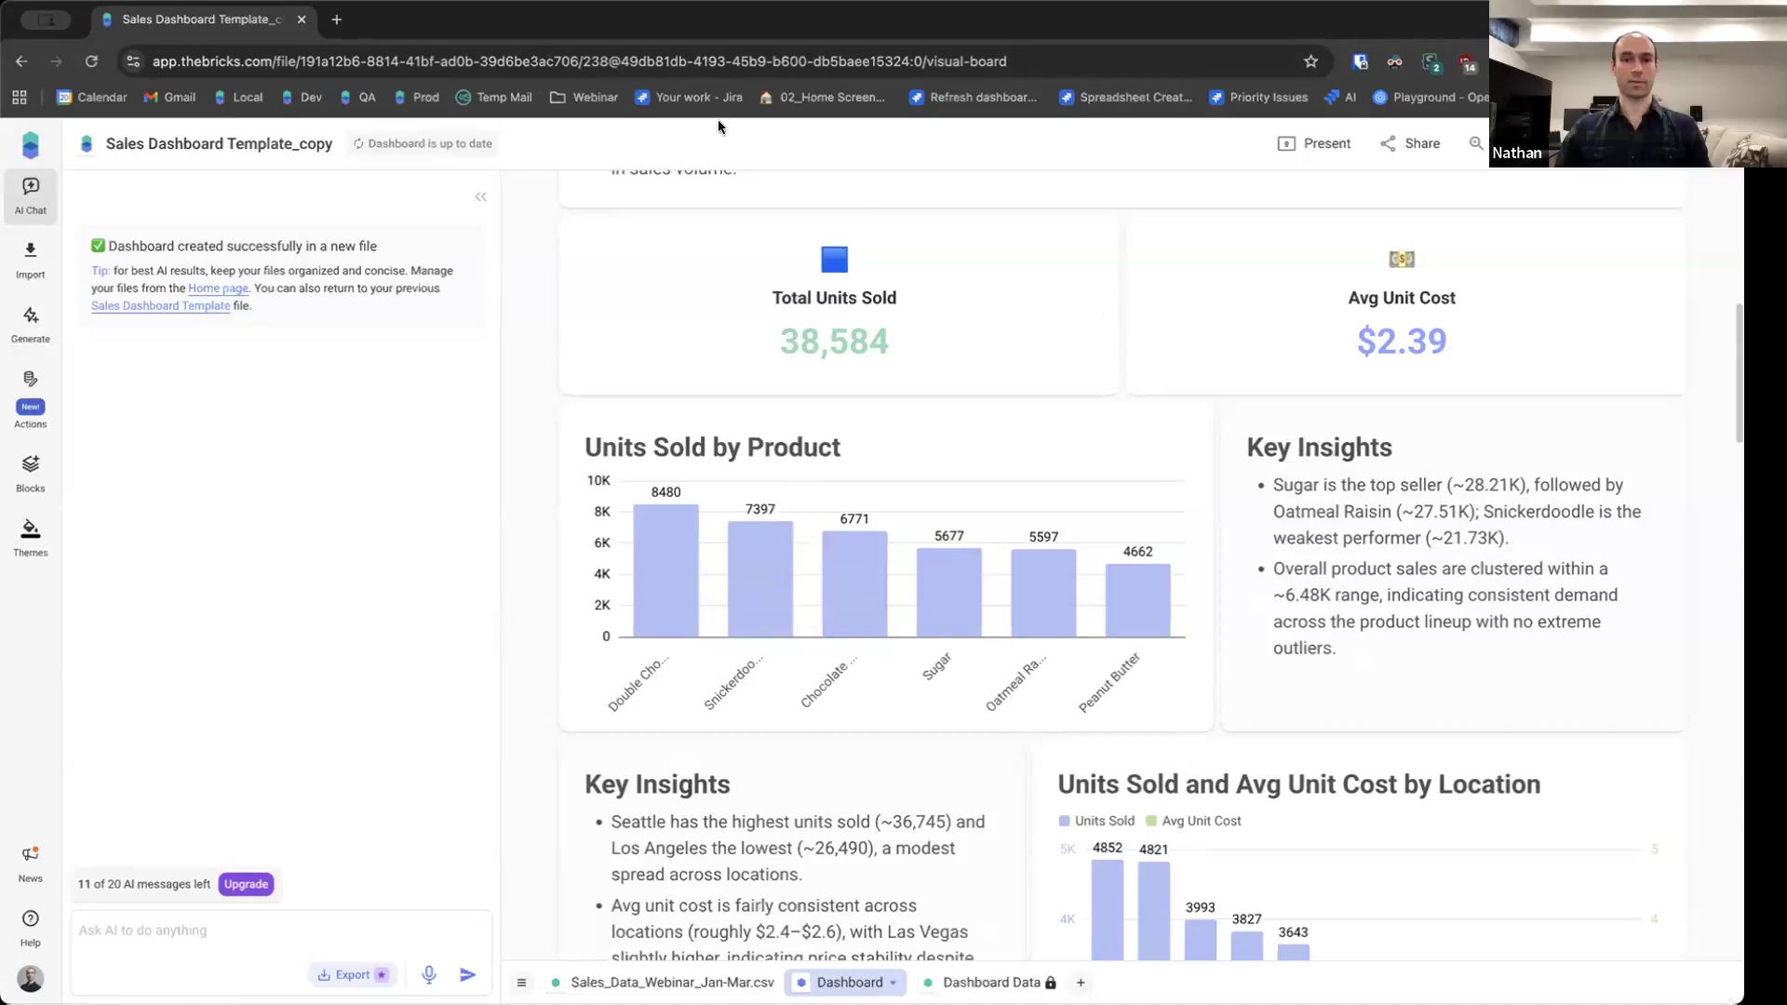
Start a blank file in the webinar room and import Sales_Data_Webinar_Jan-Mar.csv into the current file
click(28, 141)
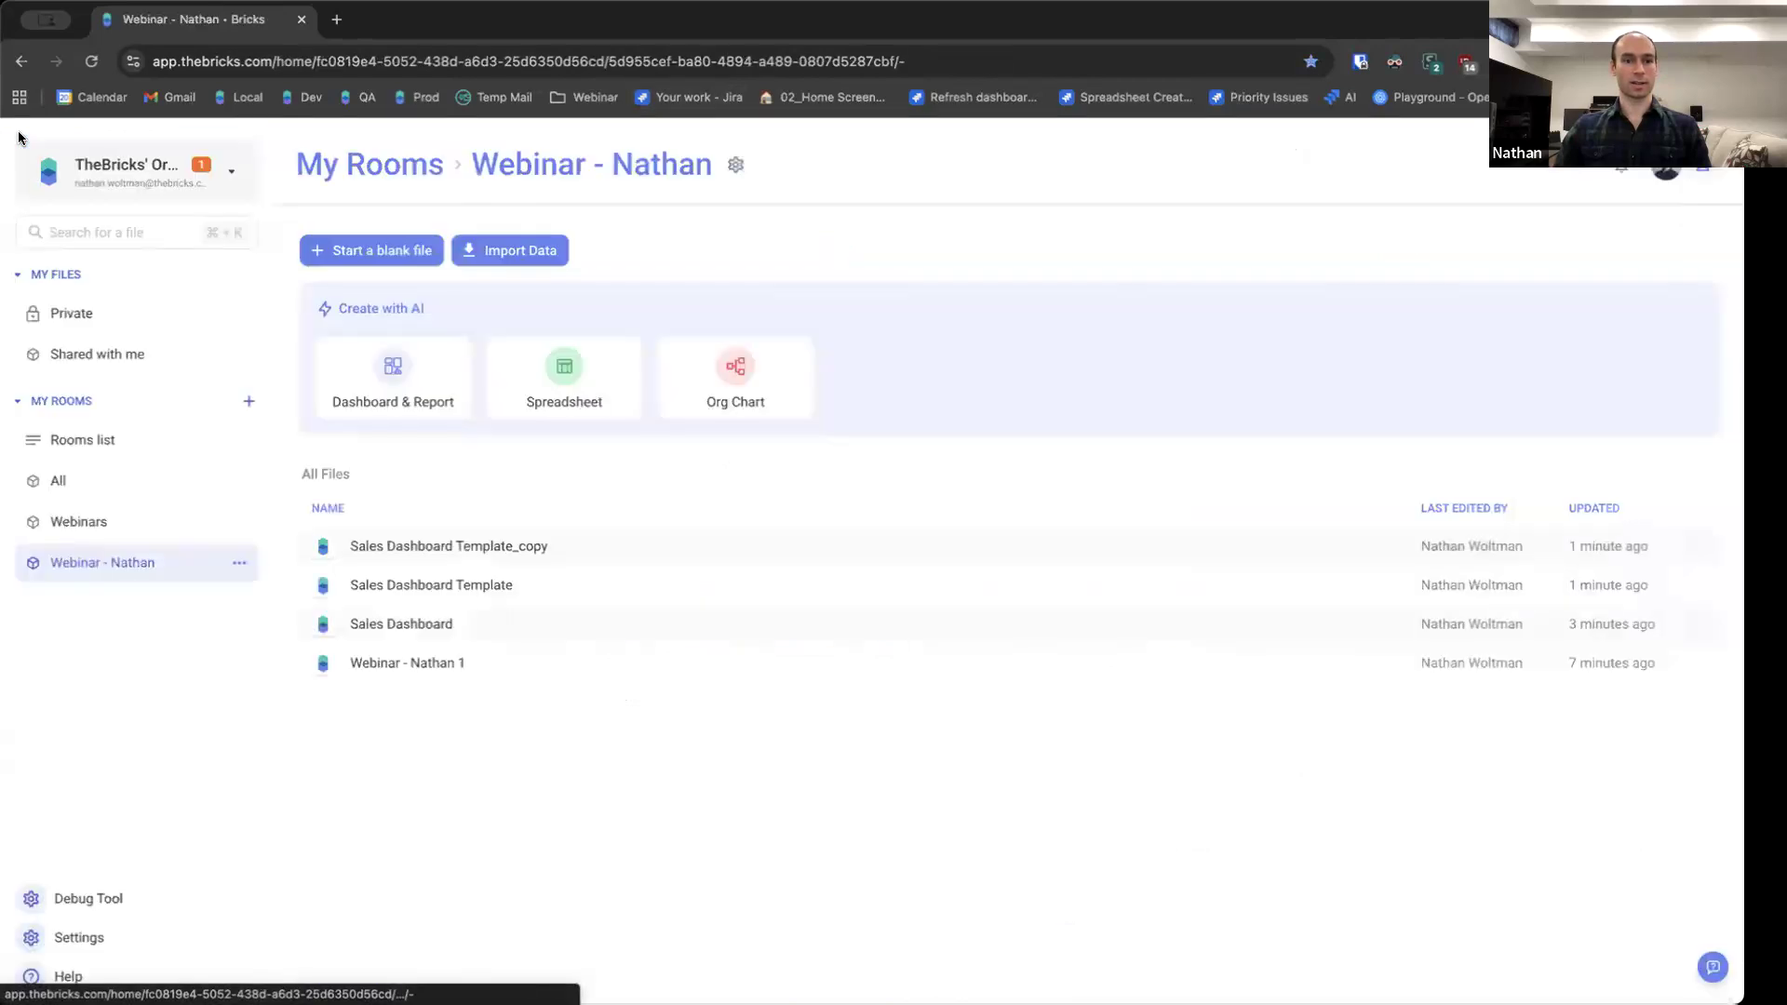
click(362, 253)
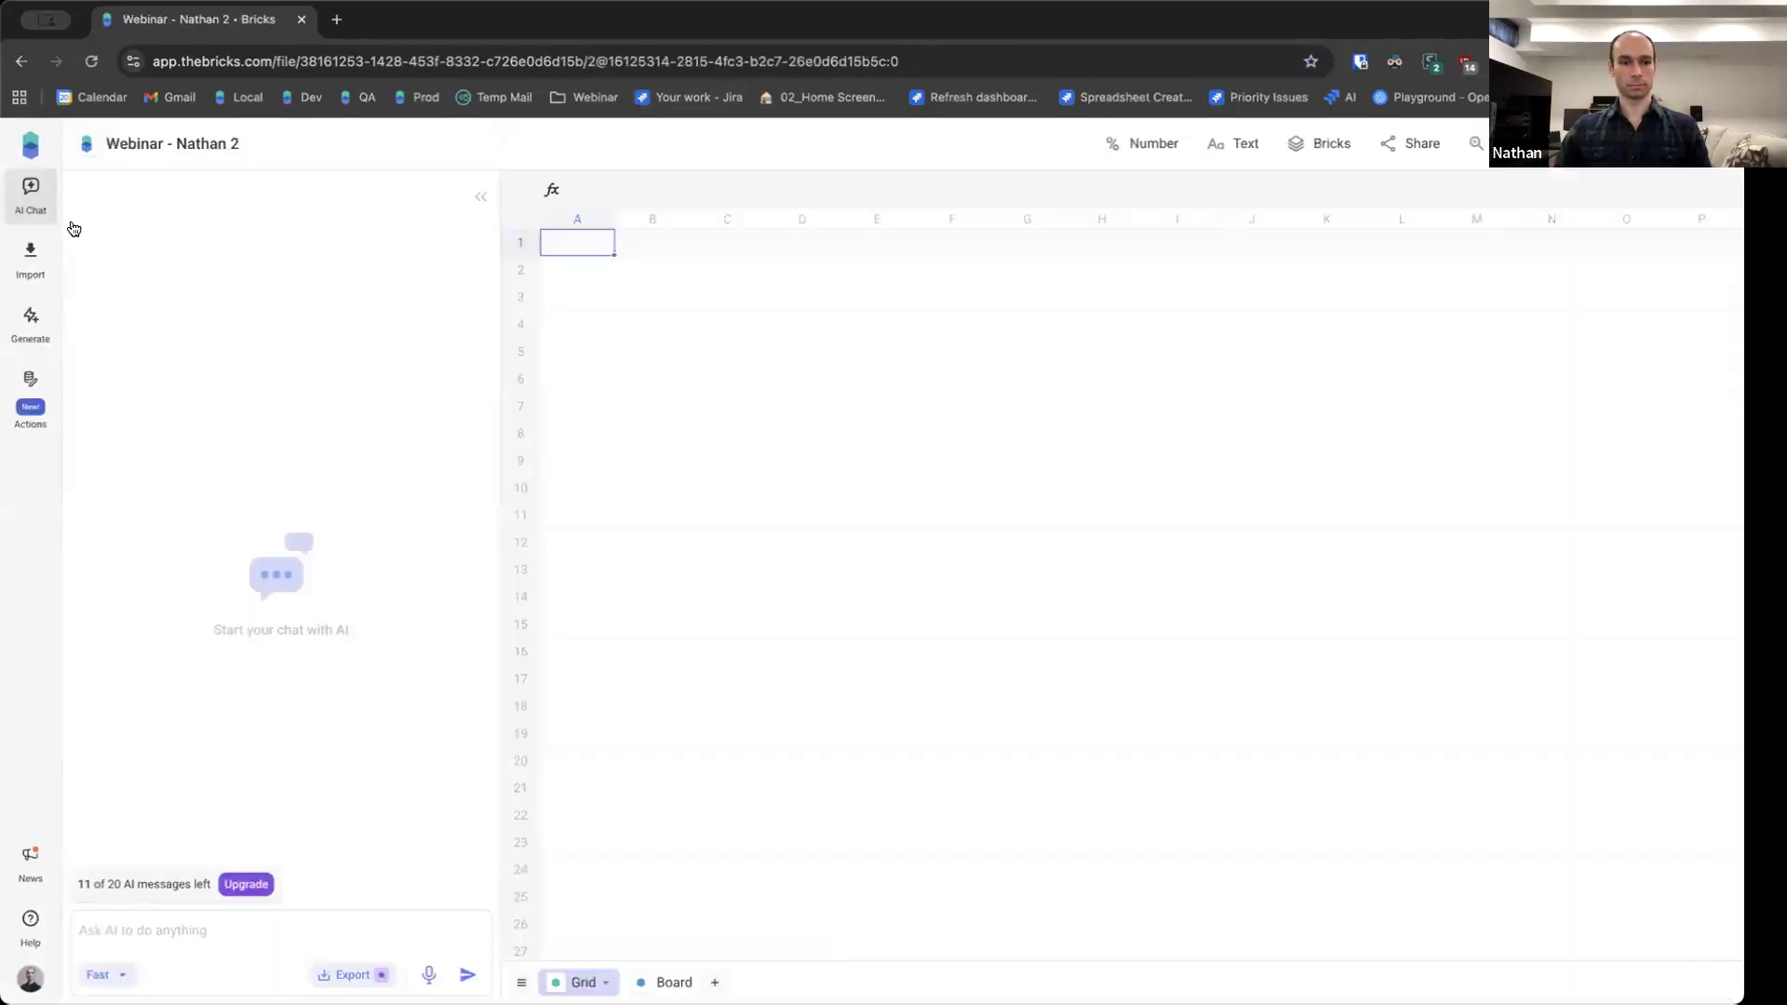
click(31, 263)
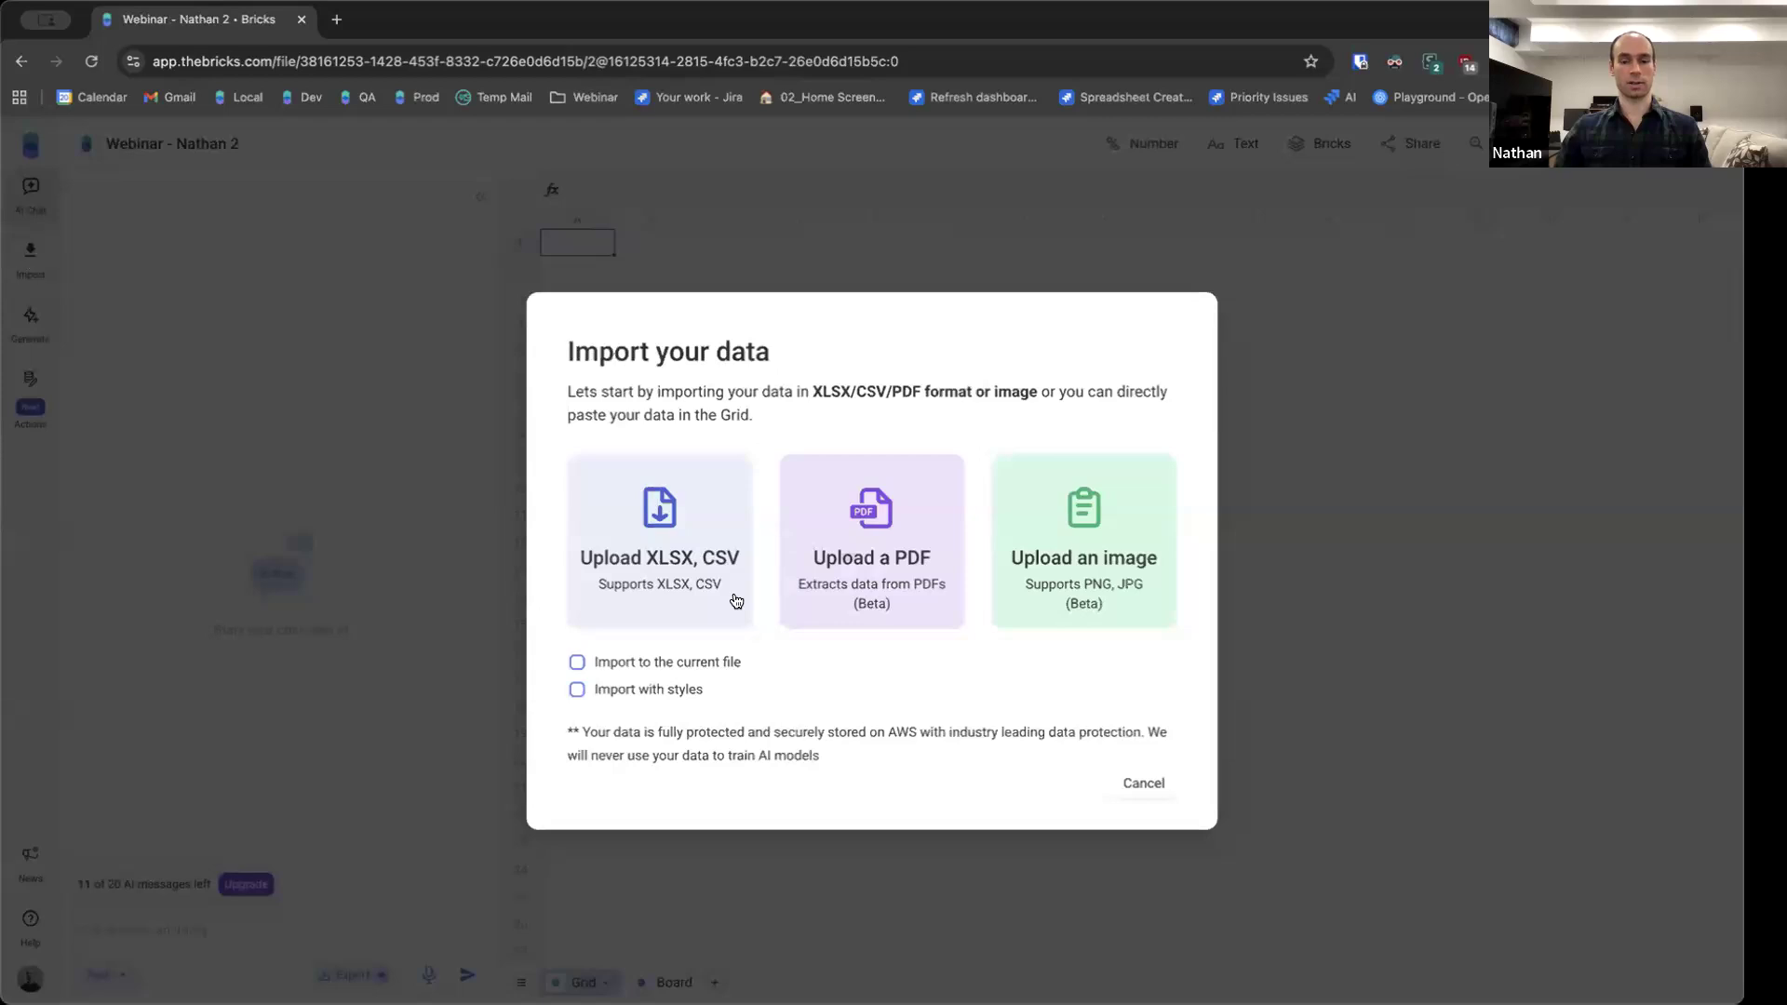
click(676, 559)
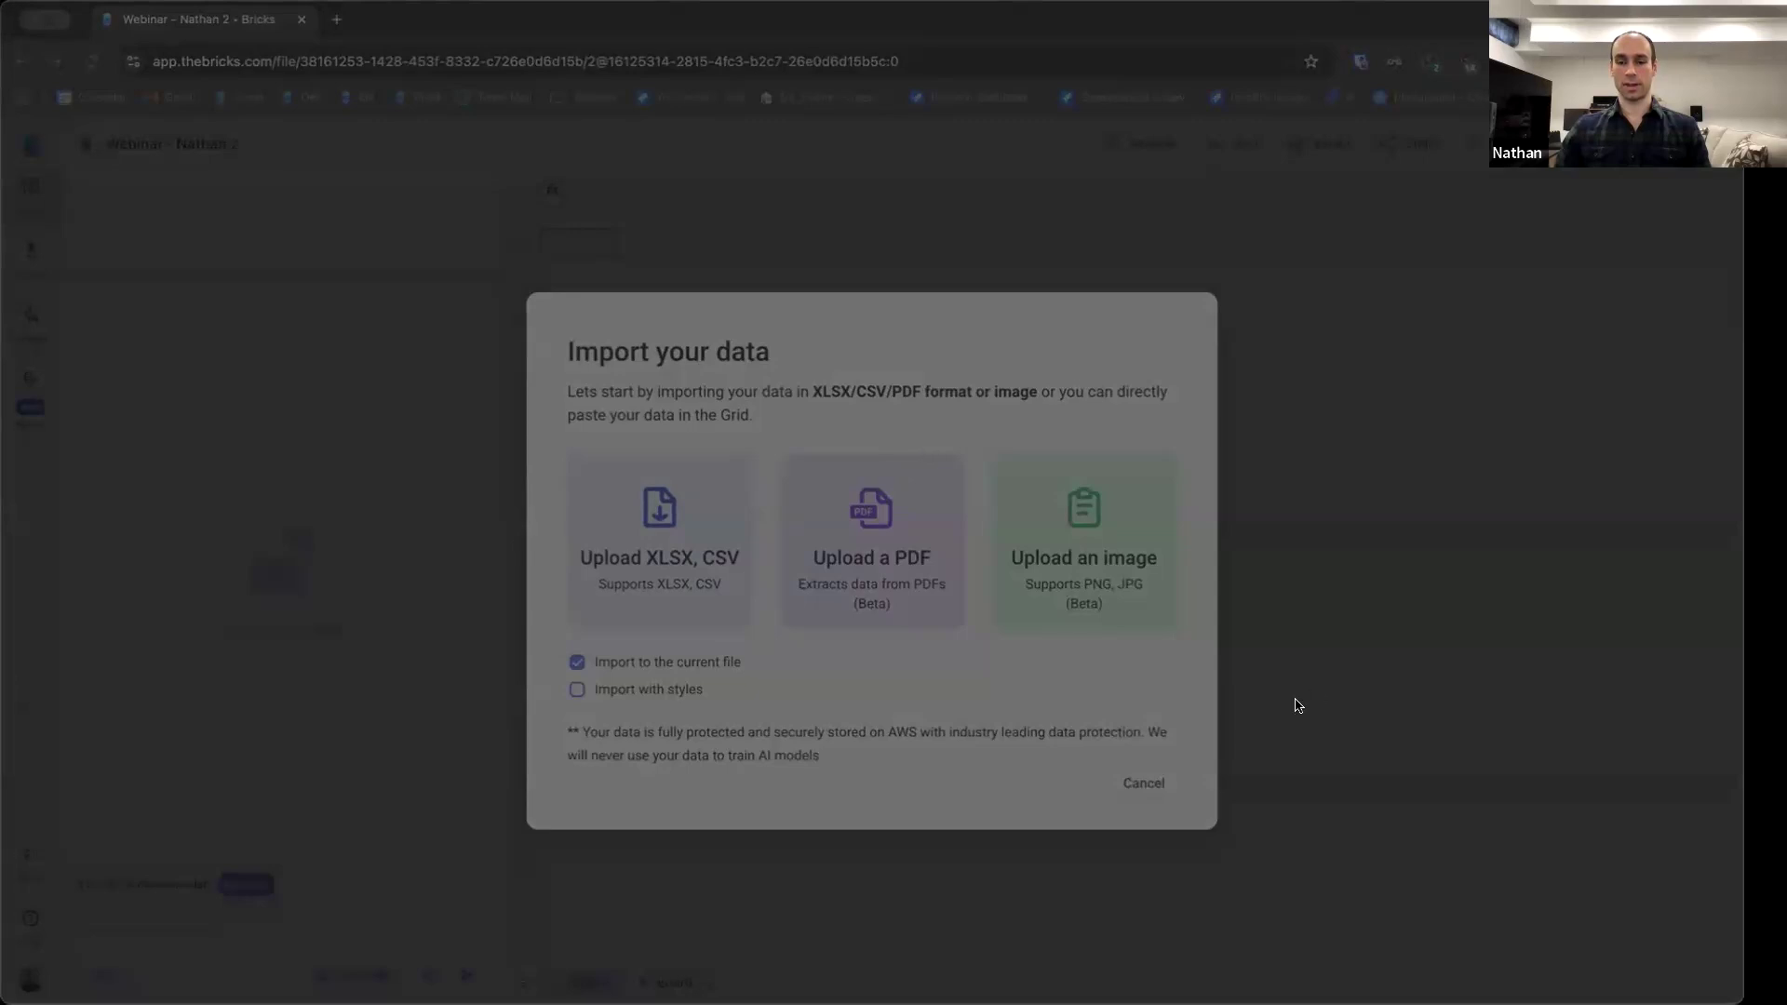
click(1205, 699)
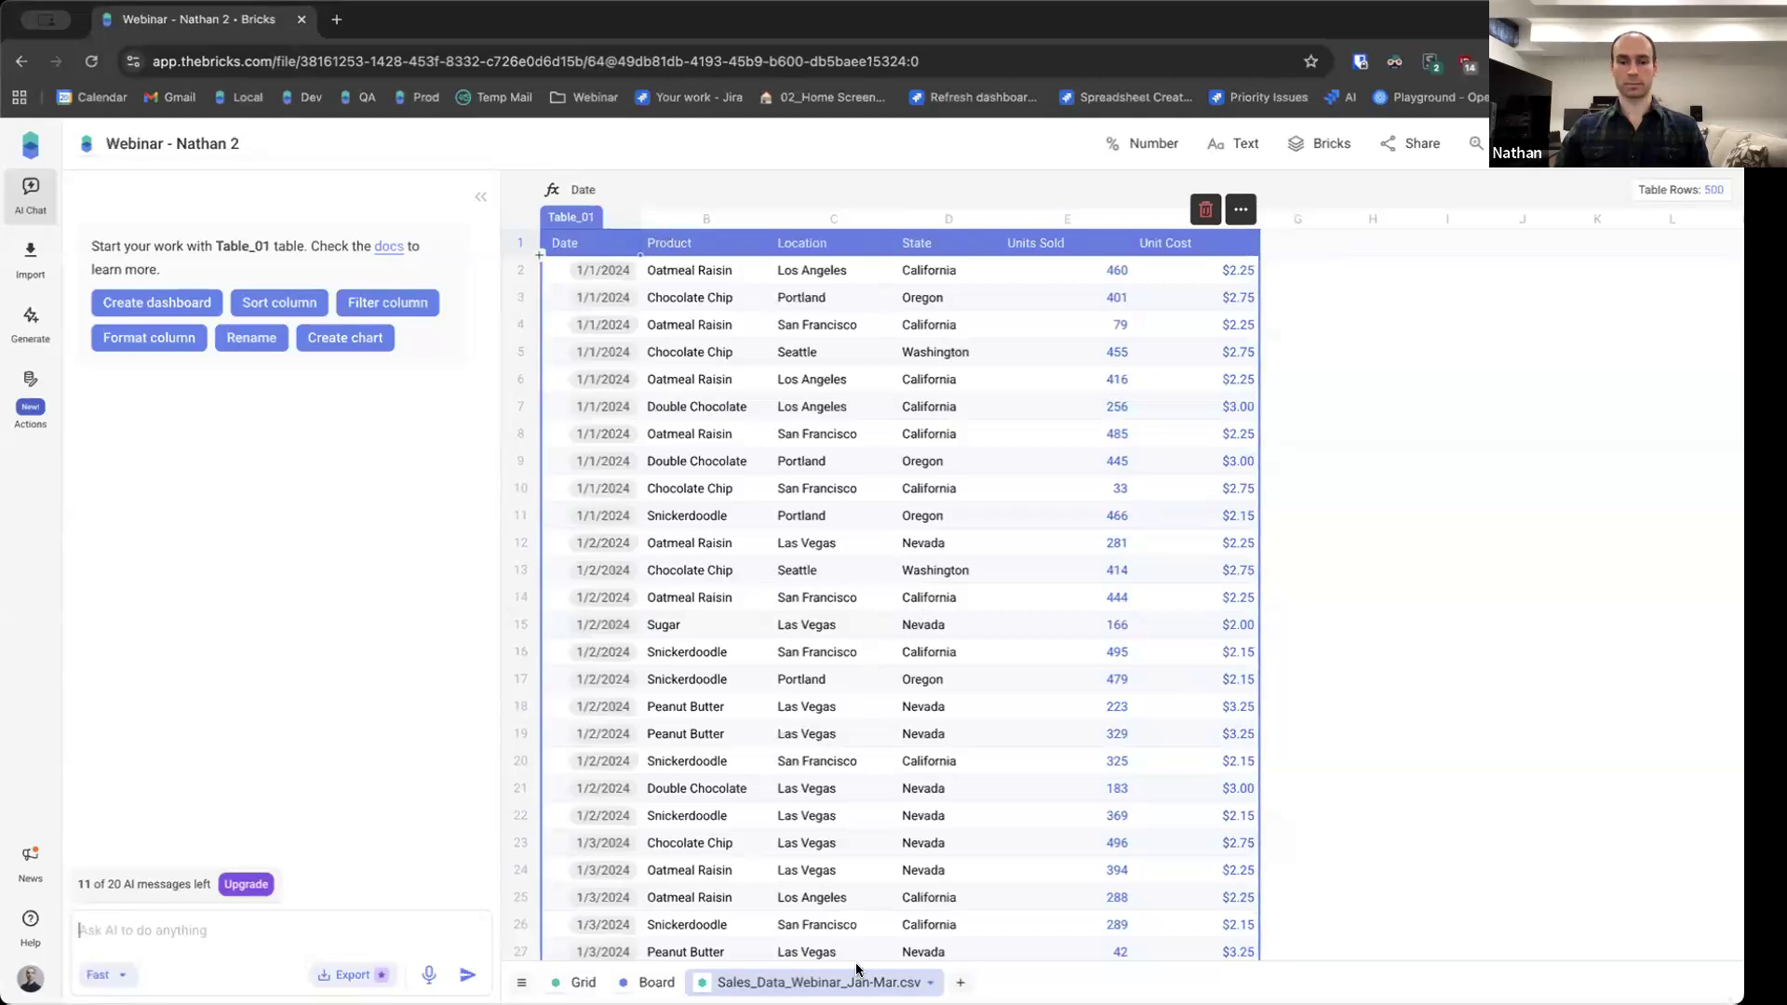
Enlarge the grid view and import Sales_Data_April_2024.csv into the current file as a second data sheet
click(1476, 144)
click(1490, 184)
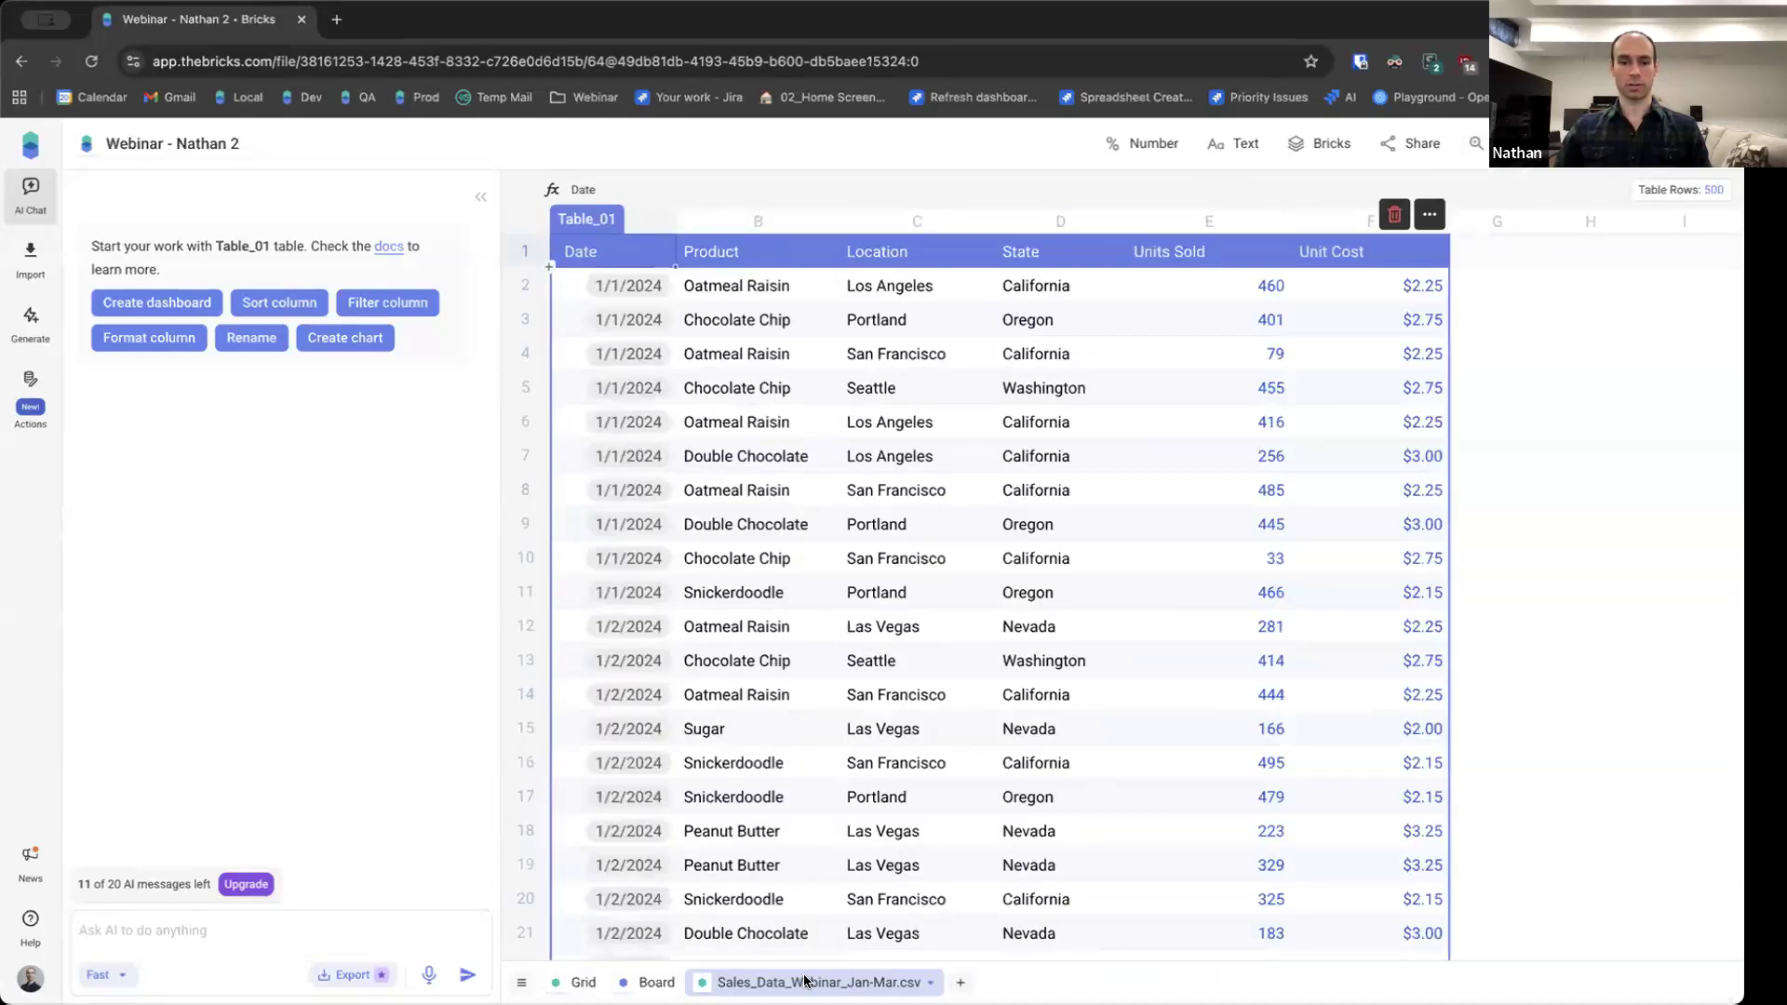
click(26, 253)
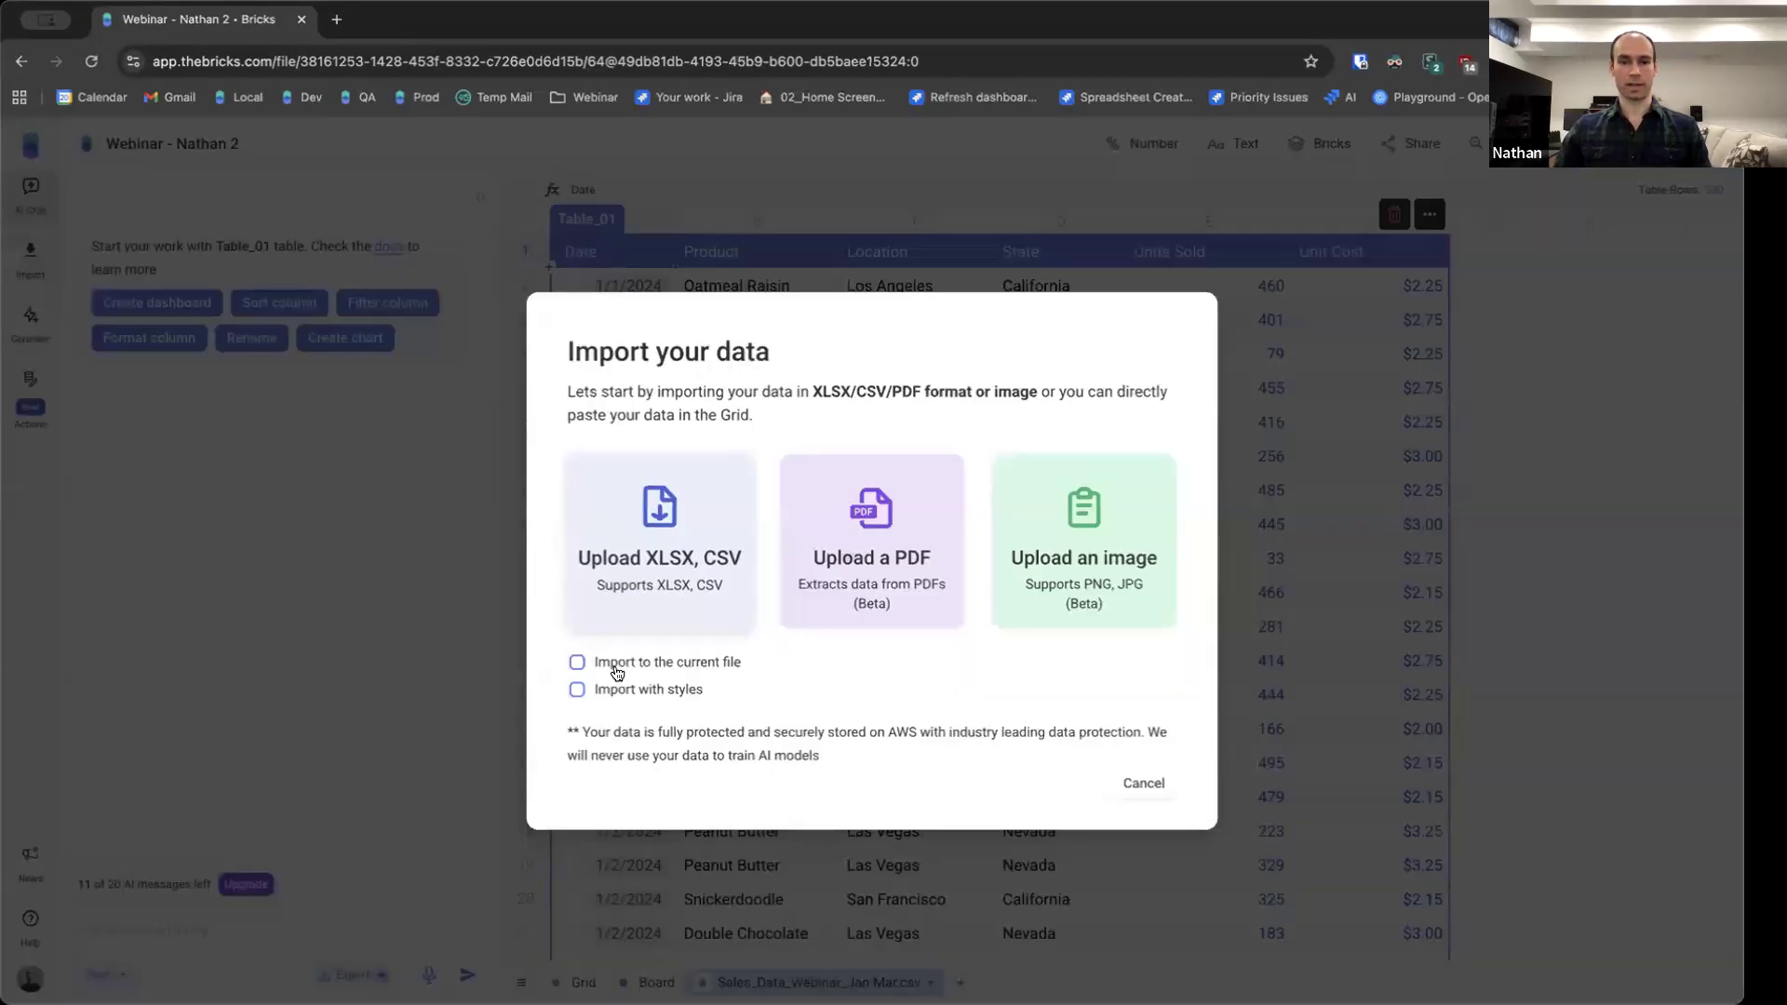
click(662, 528)
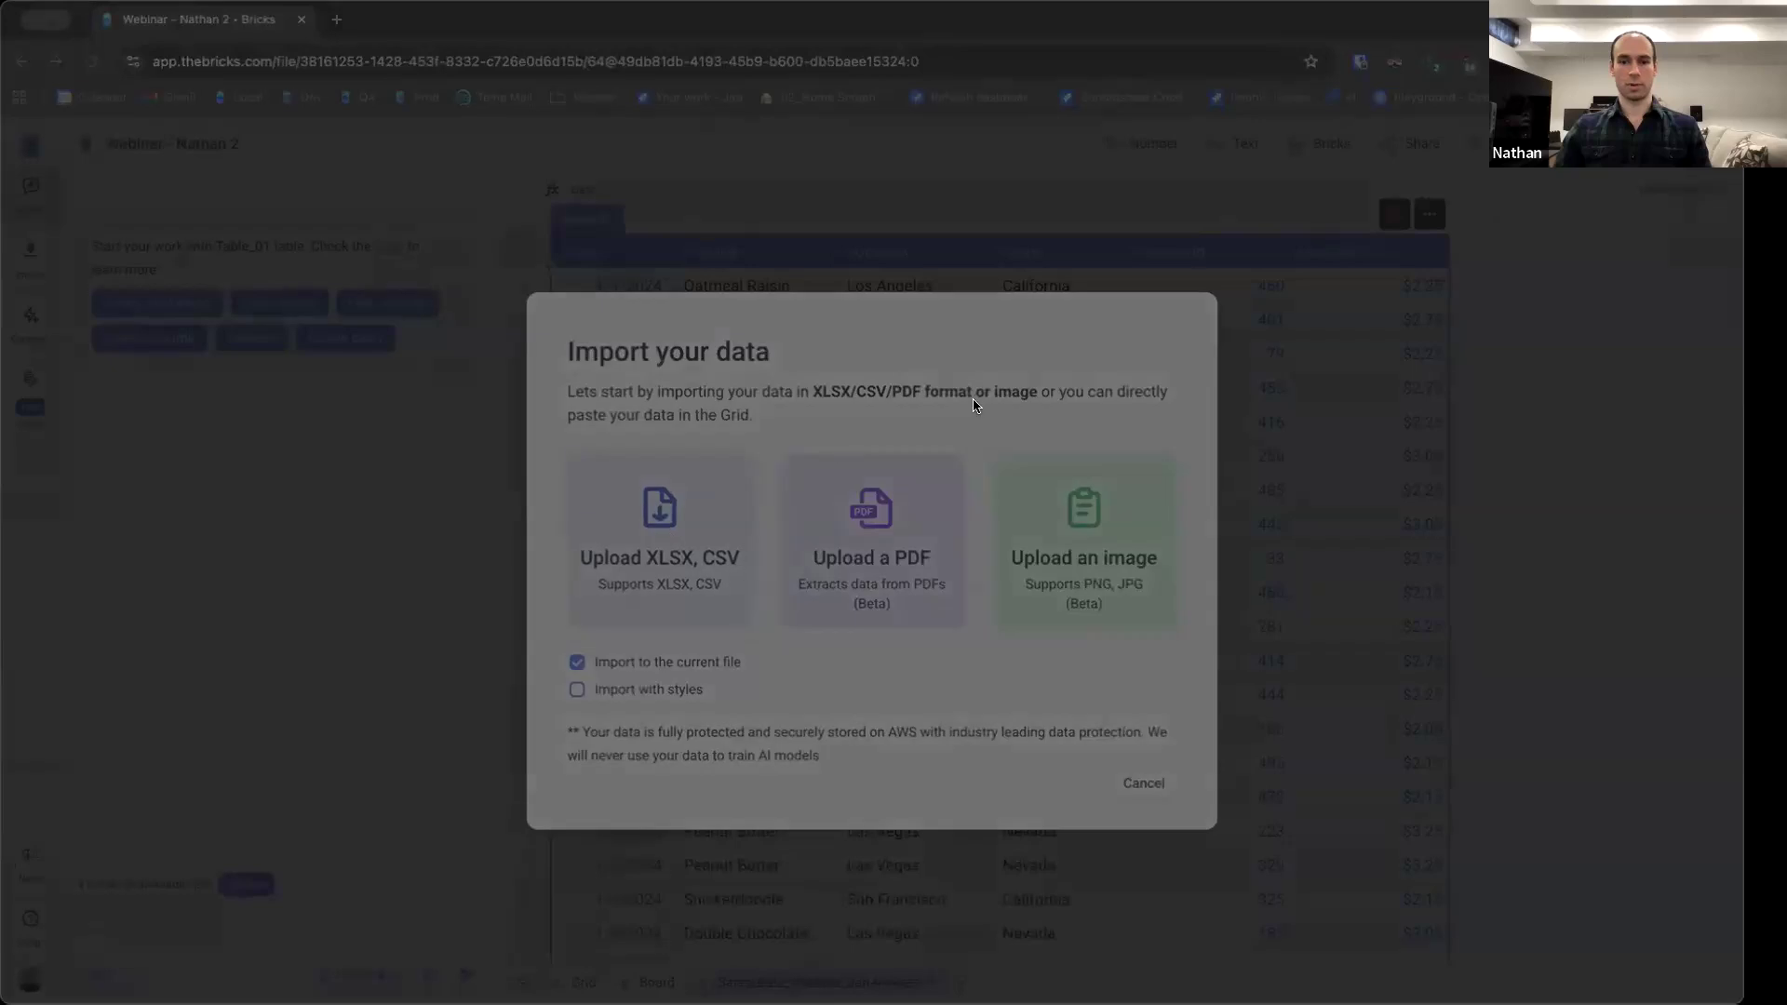
click(1195, 694)
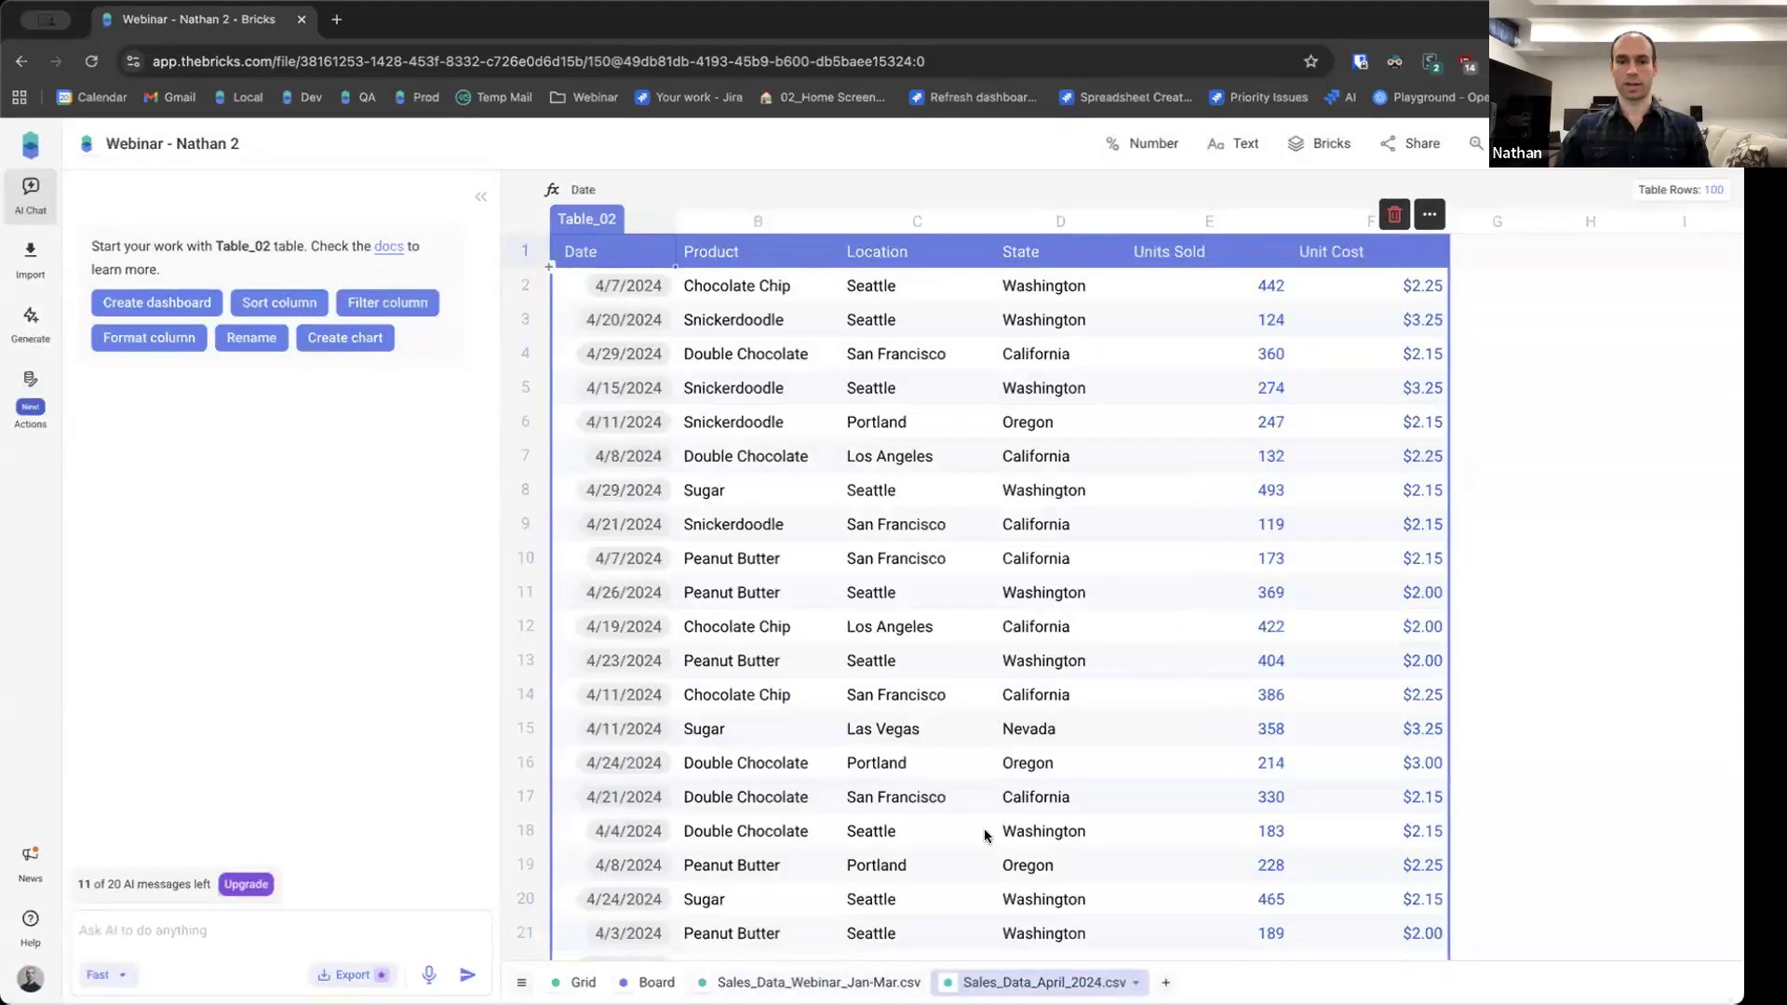
Compare the Jan-Mar and April sheets and send the AI prompt "Create a dashboard from Table_01 and Table_02" with both tables linked
click(853, 980)
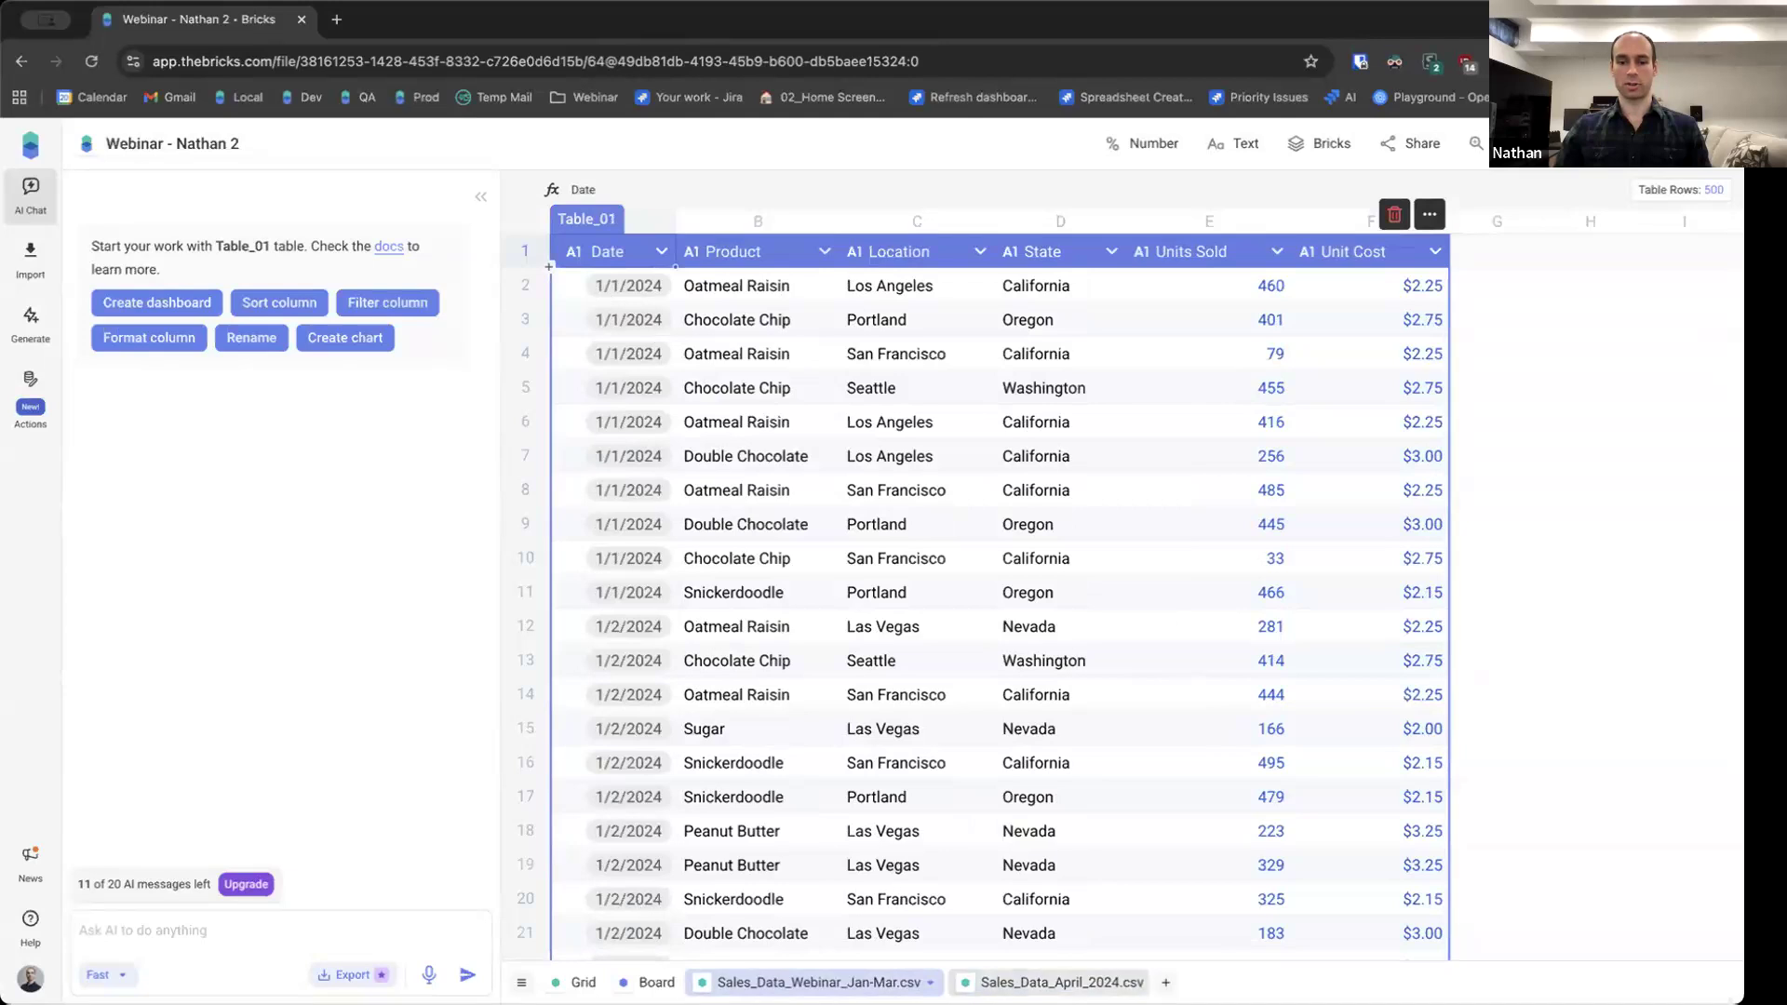
click(1050, 983)
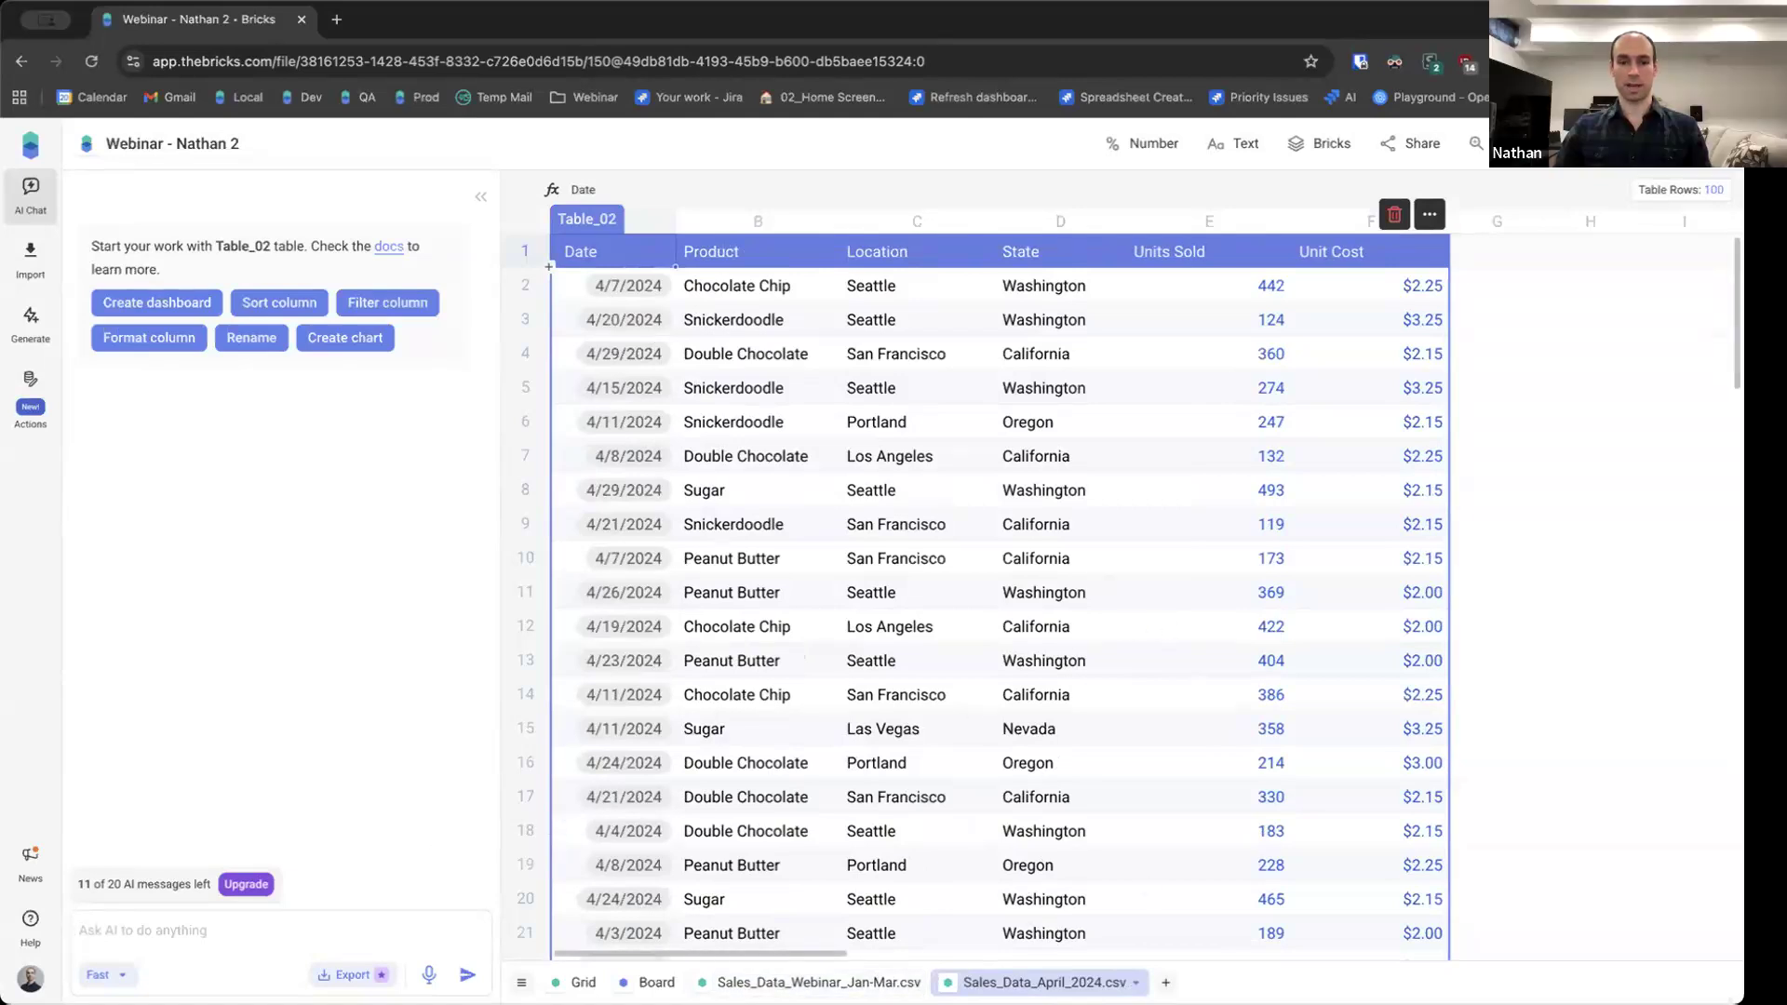
click(819, 982)
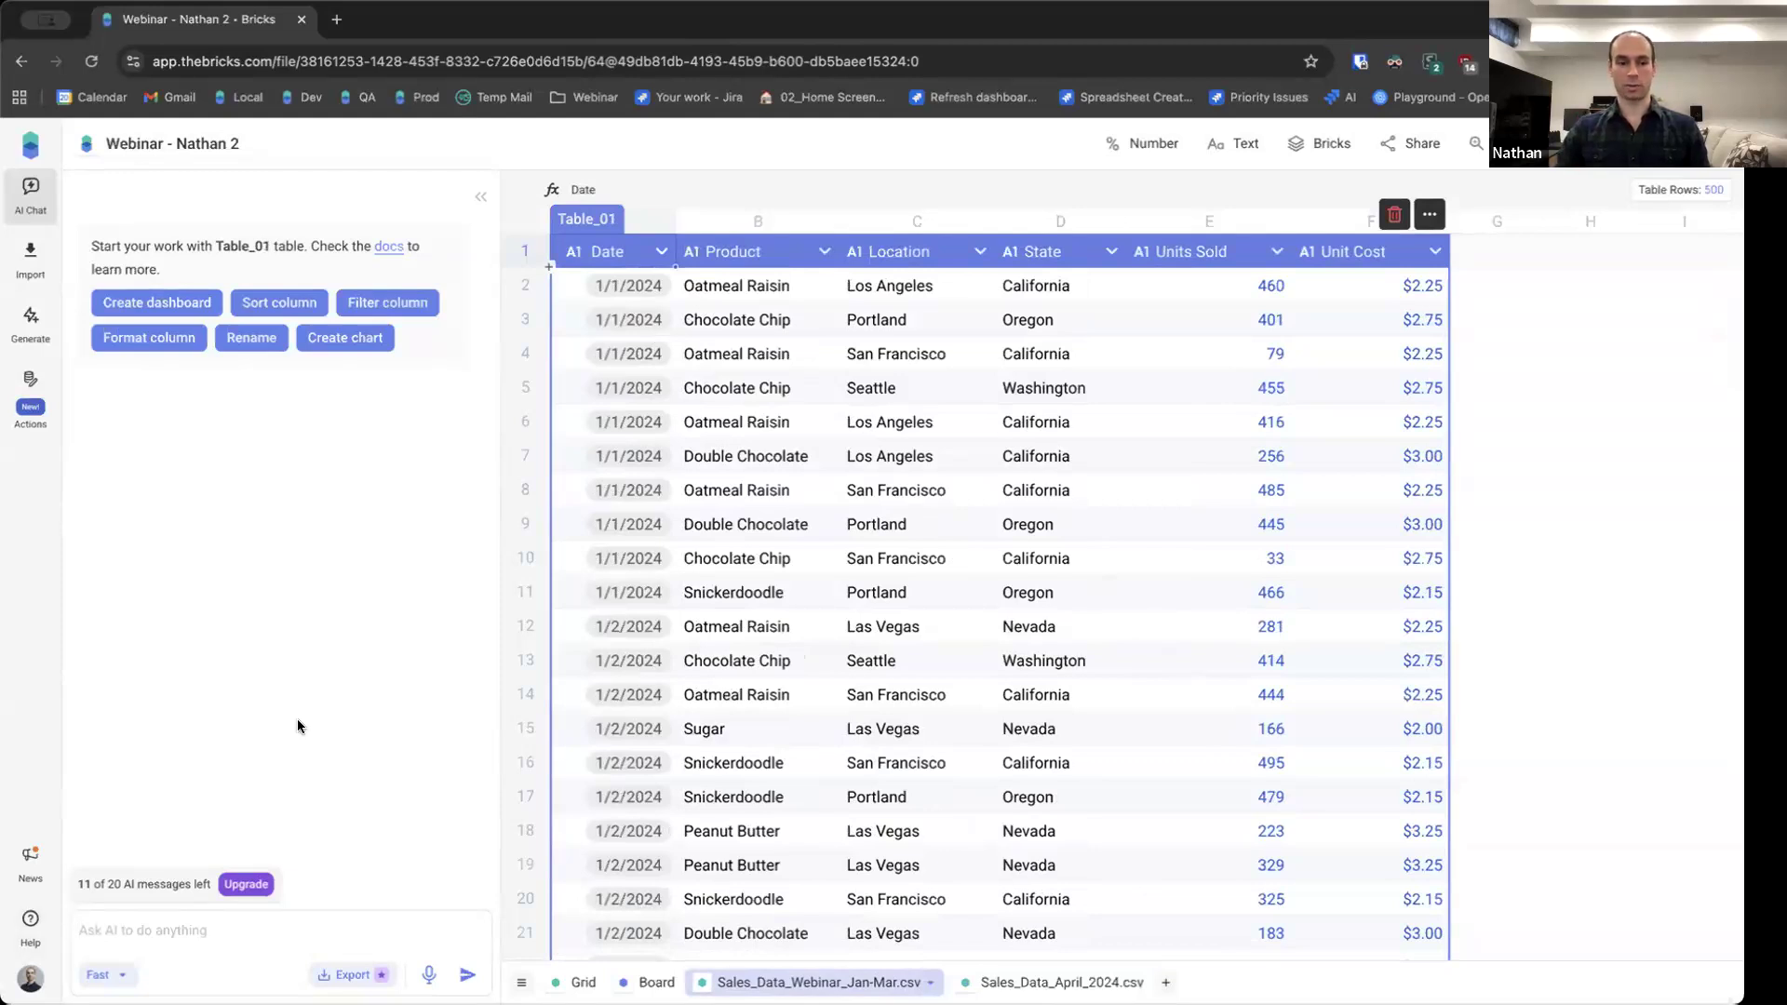
text(Cre)
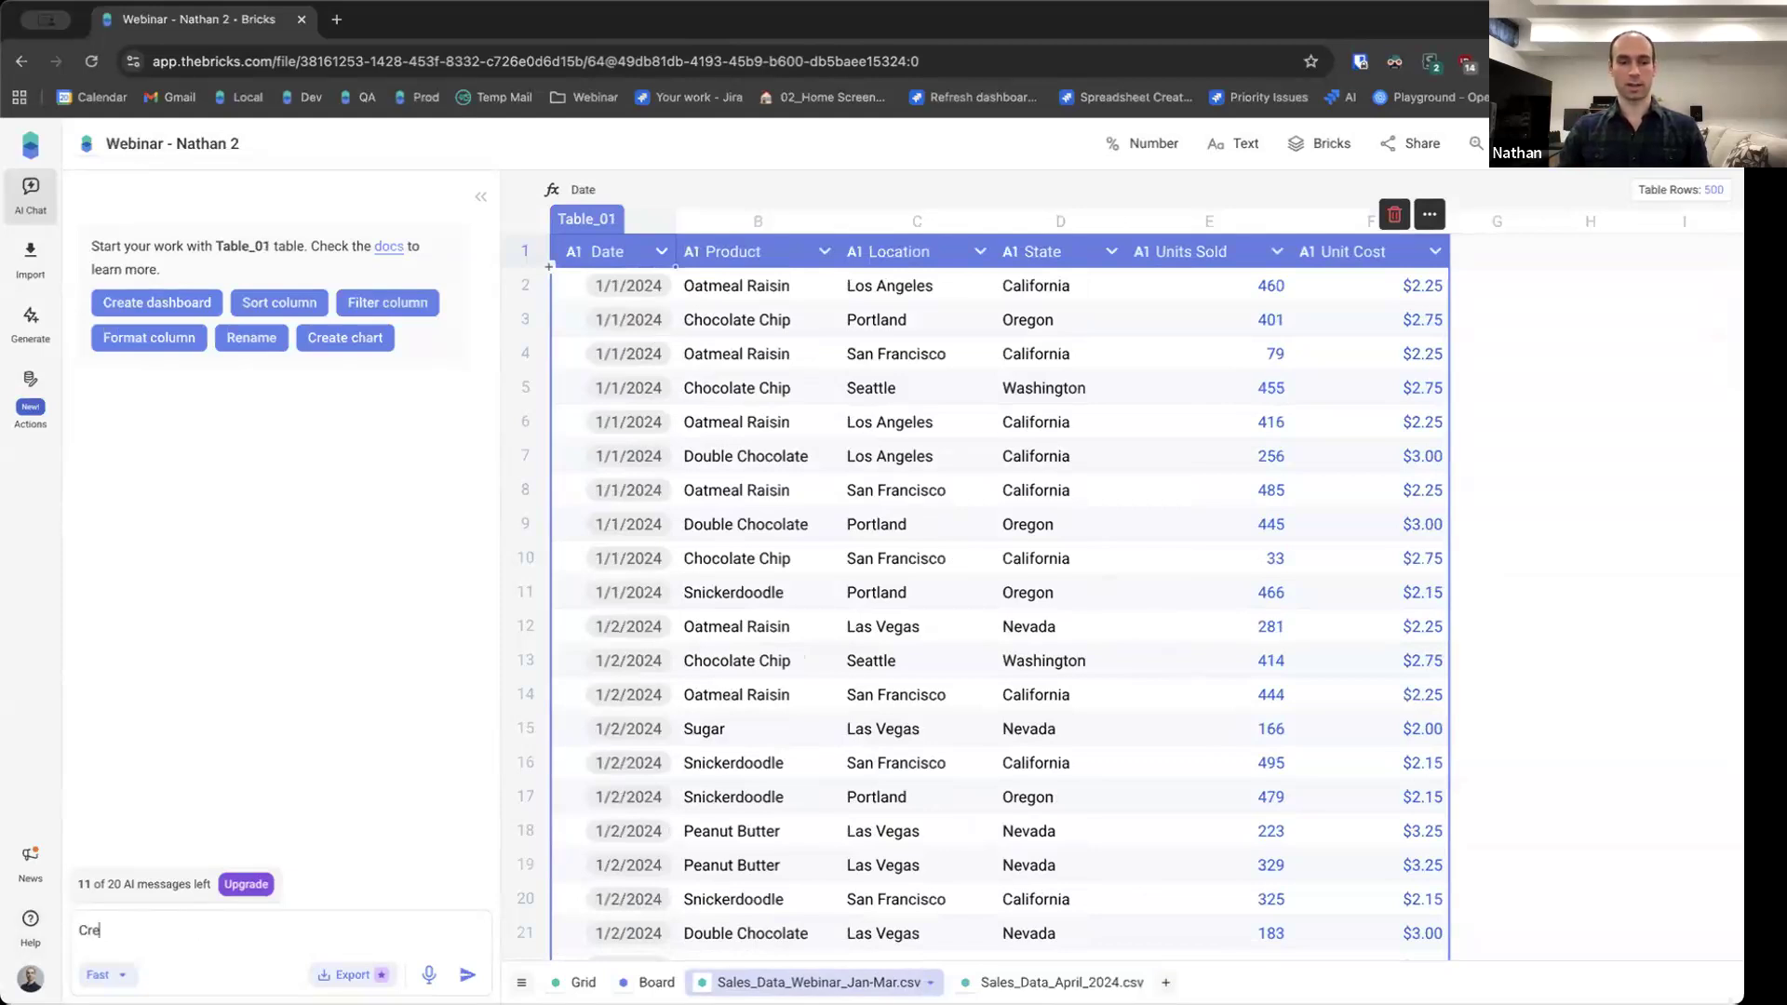
text(ate a dashboard from Table_01)
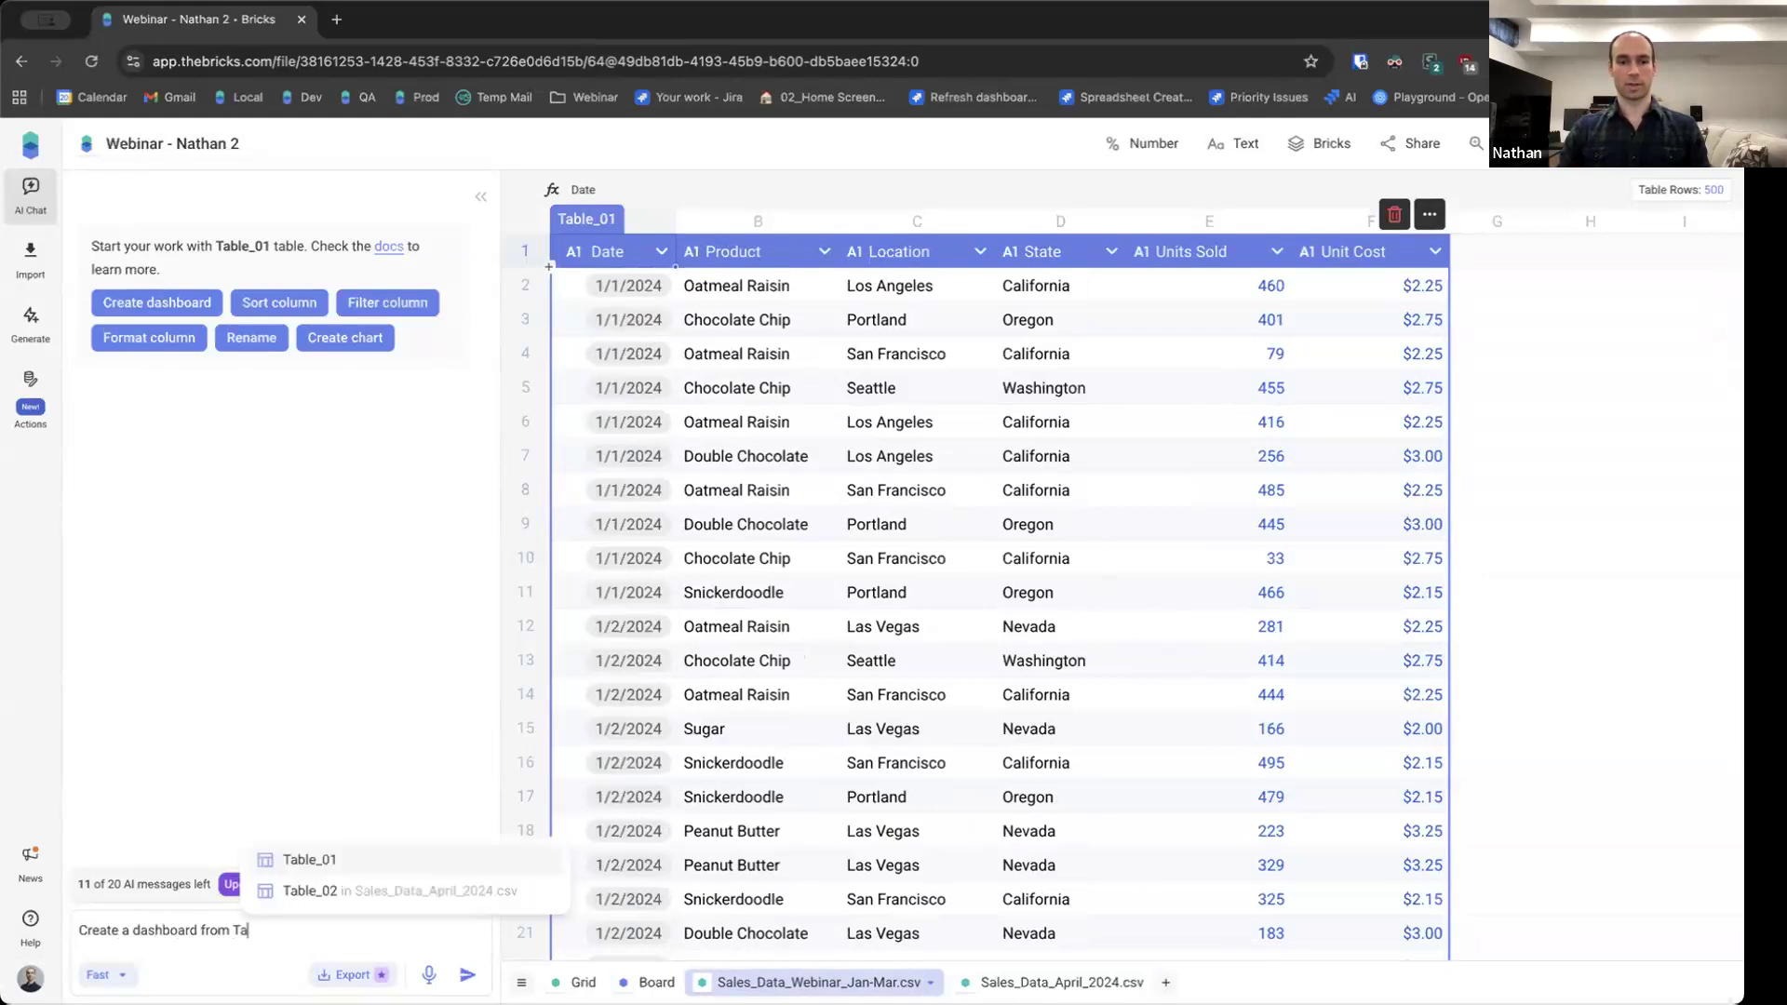
key(Return)
text(and )
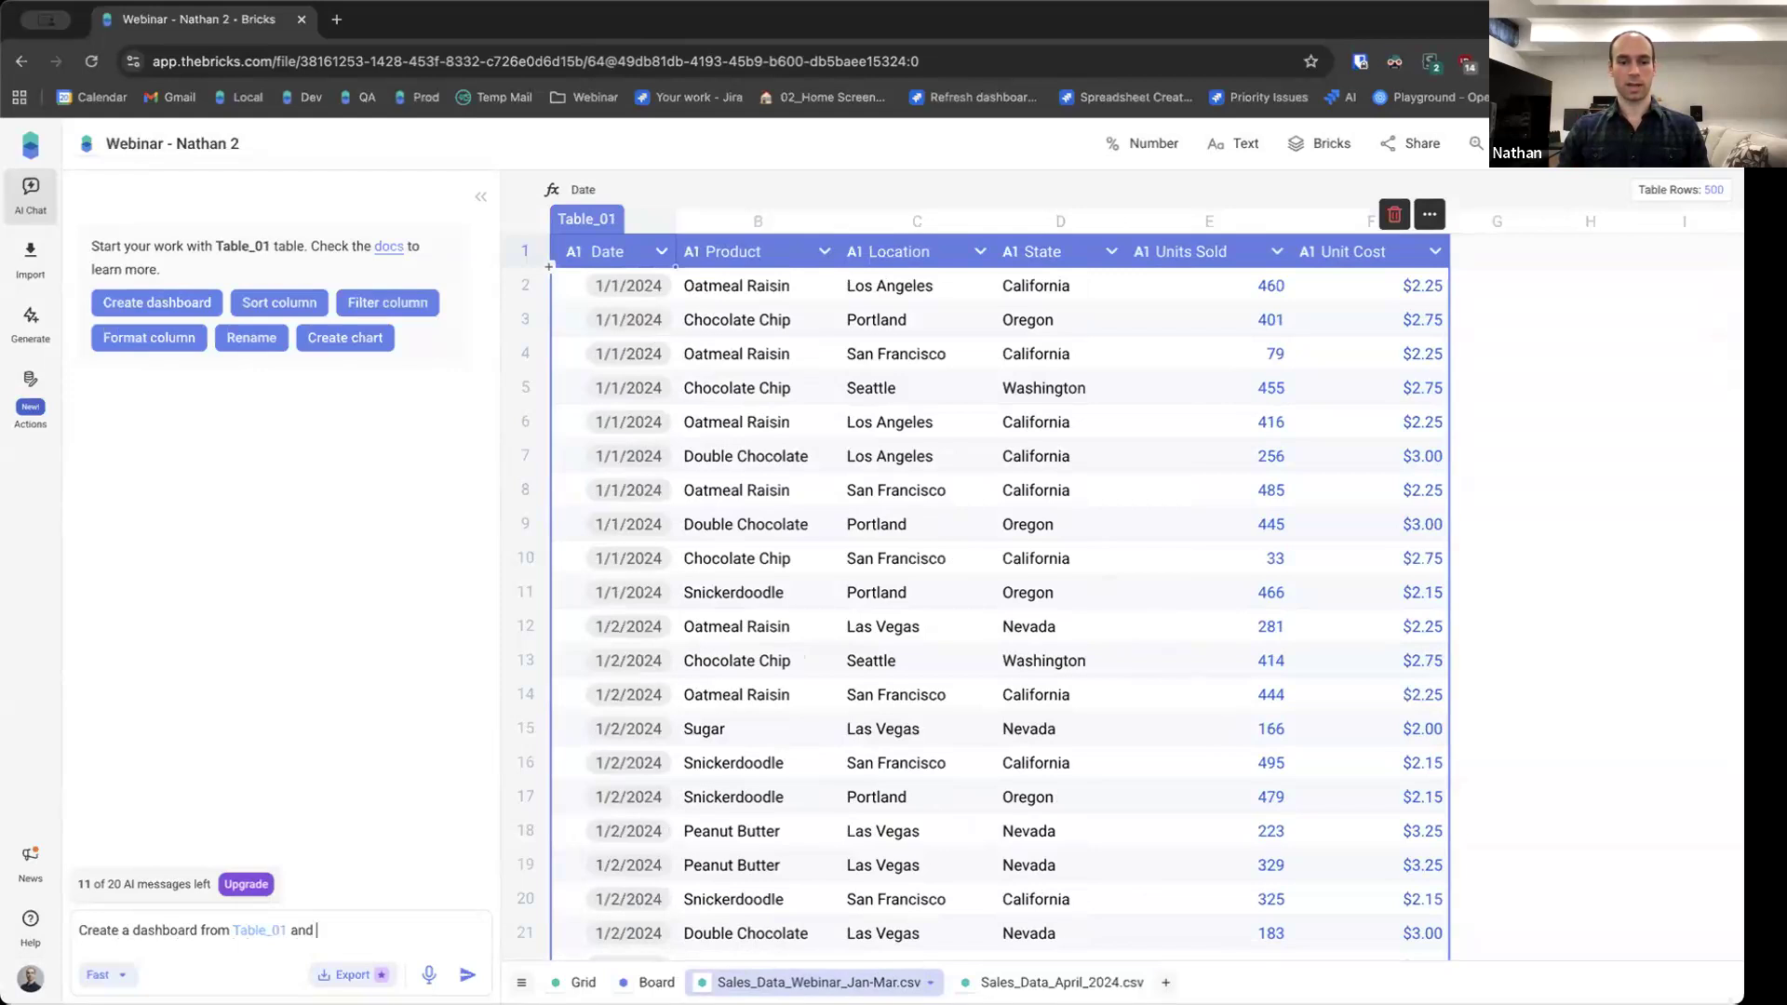
text(Table_02)
key(Return)
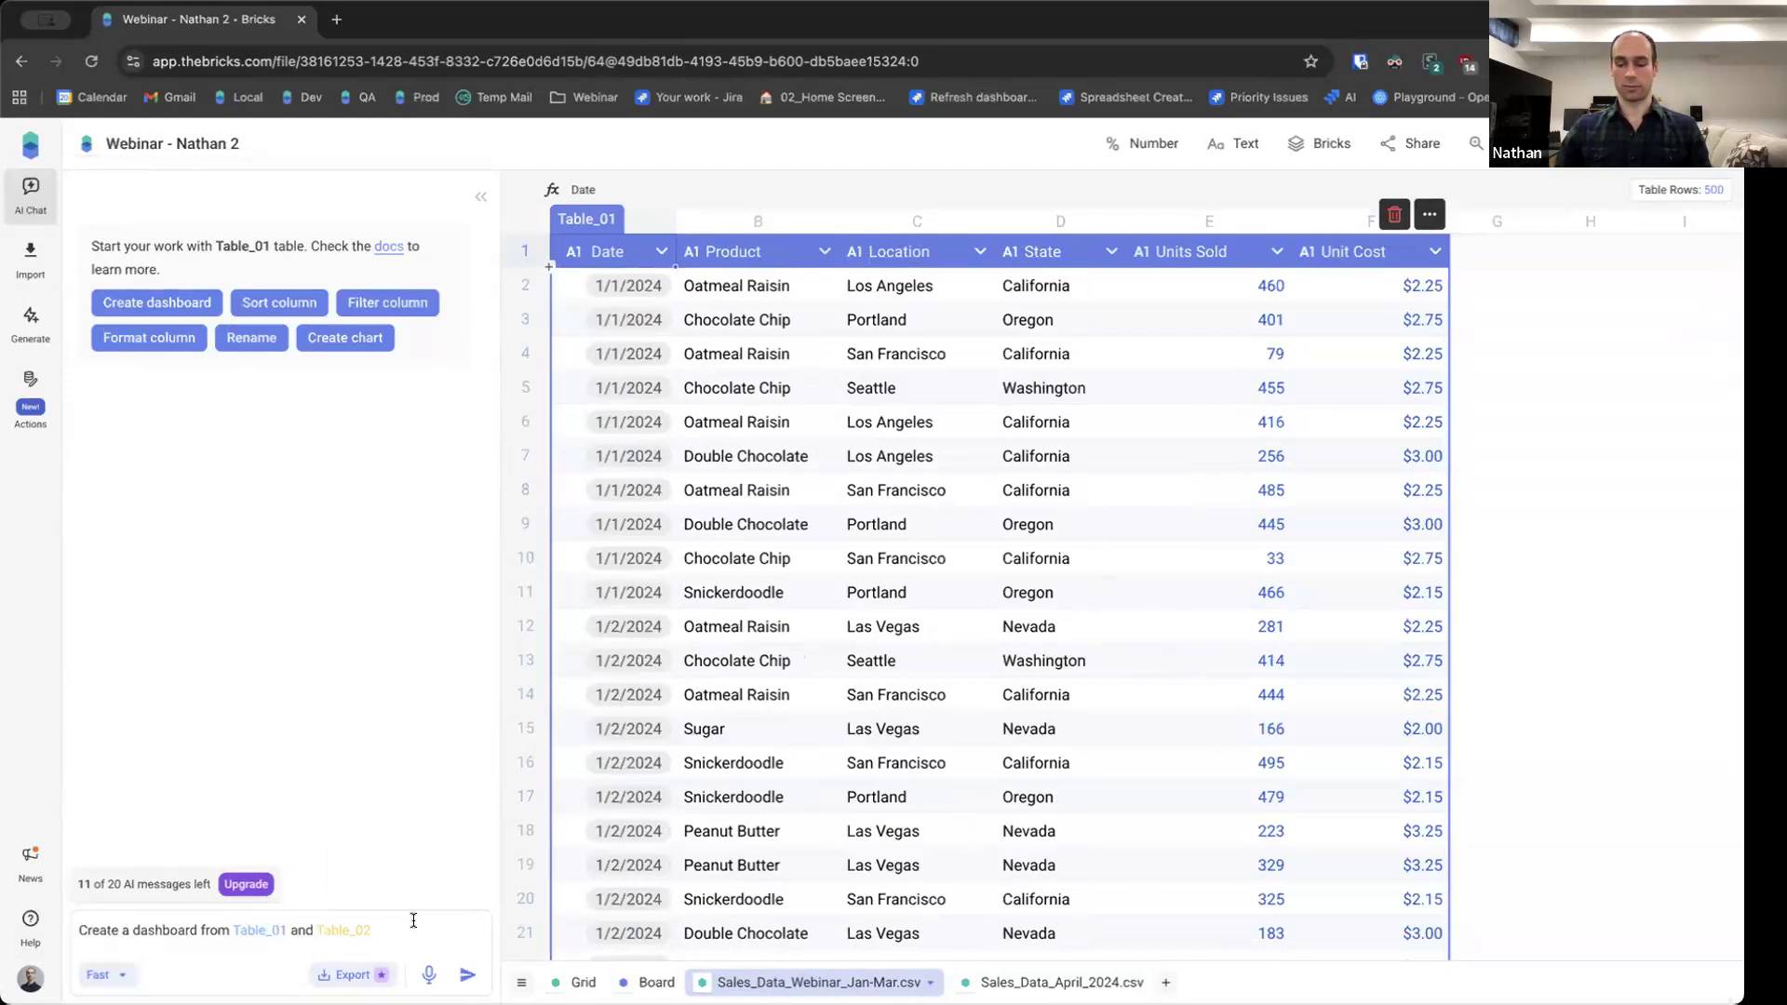
key(Return)
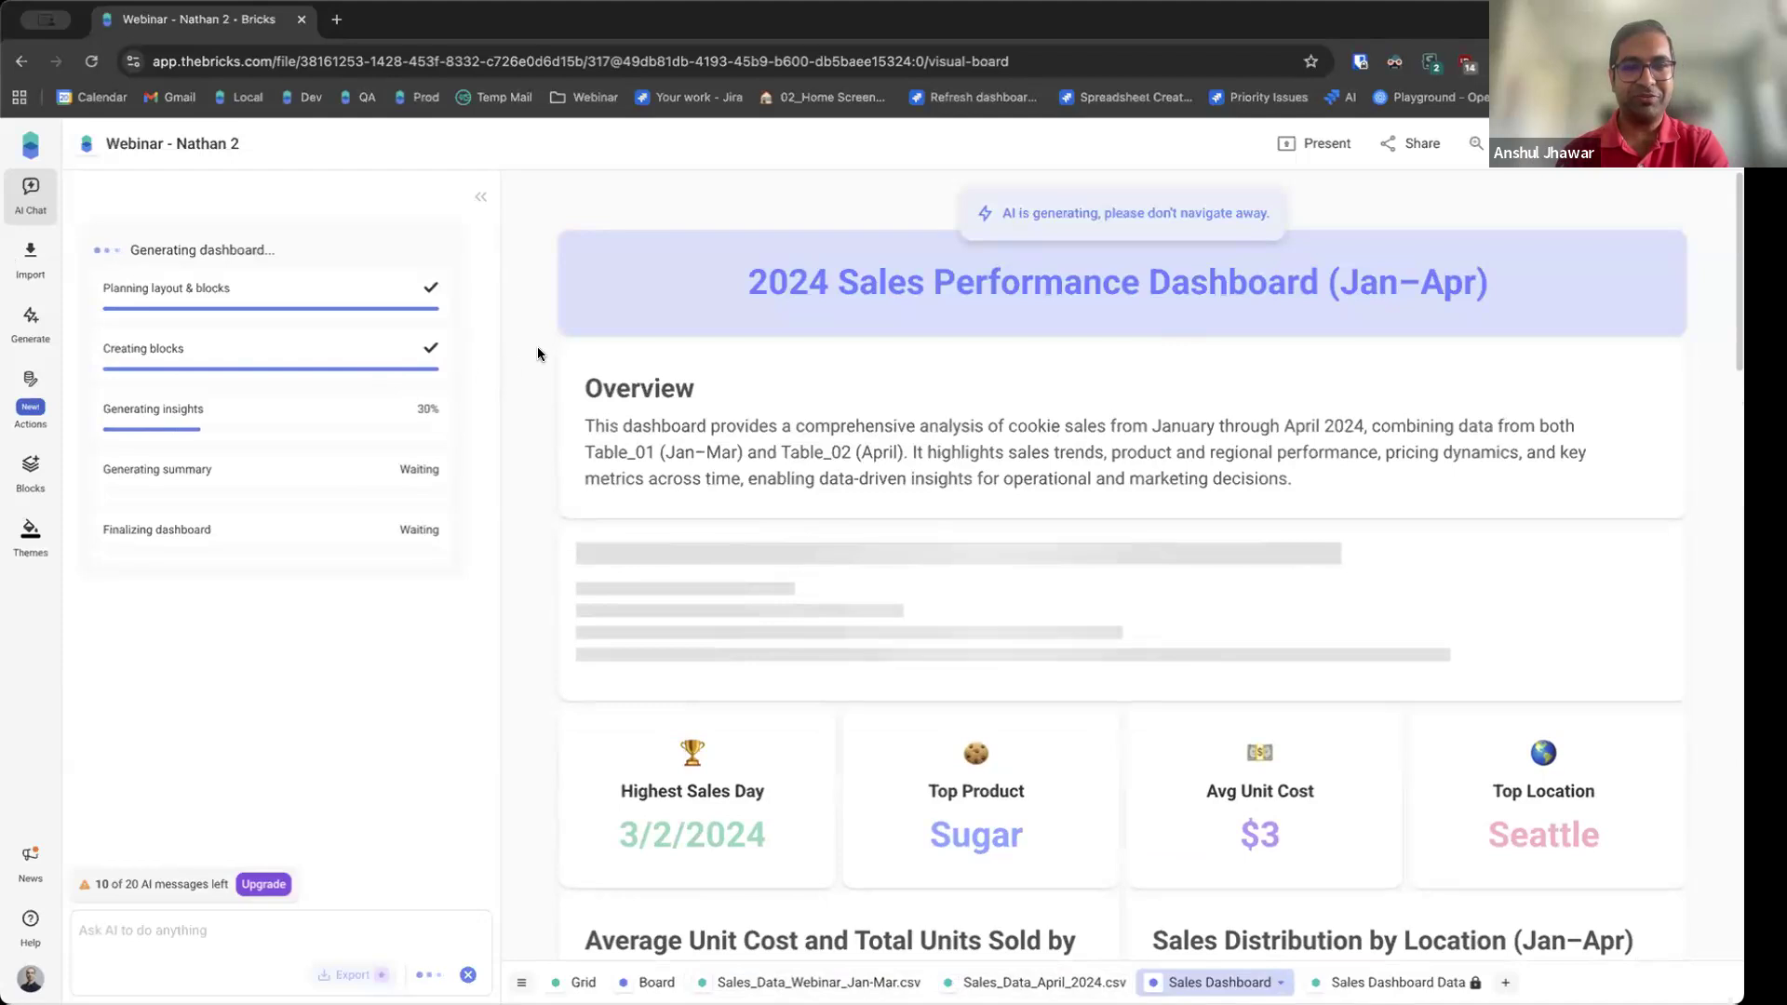
Look through the generated Sales Dashboard, from its Overview and Overall Insights down to the MonthlyProductSales and Top5StatesBySales tables
scroll(623, 329, down, 1)
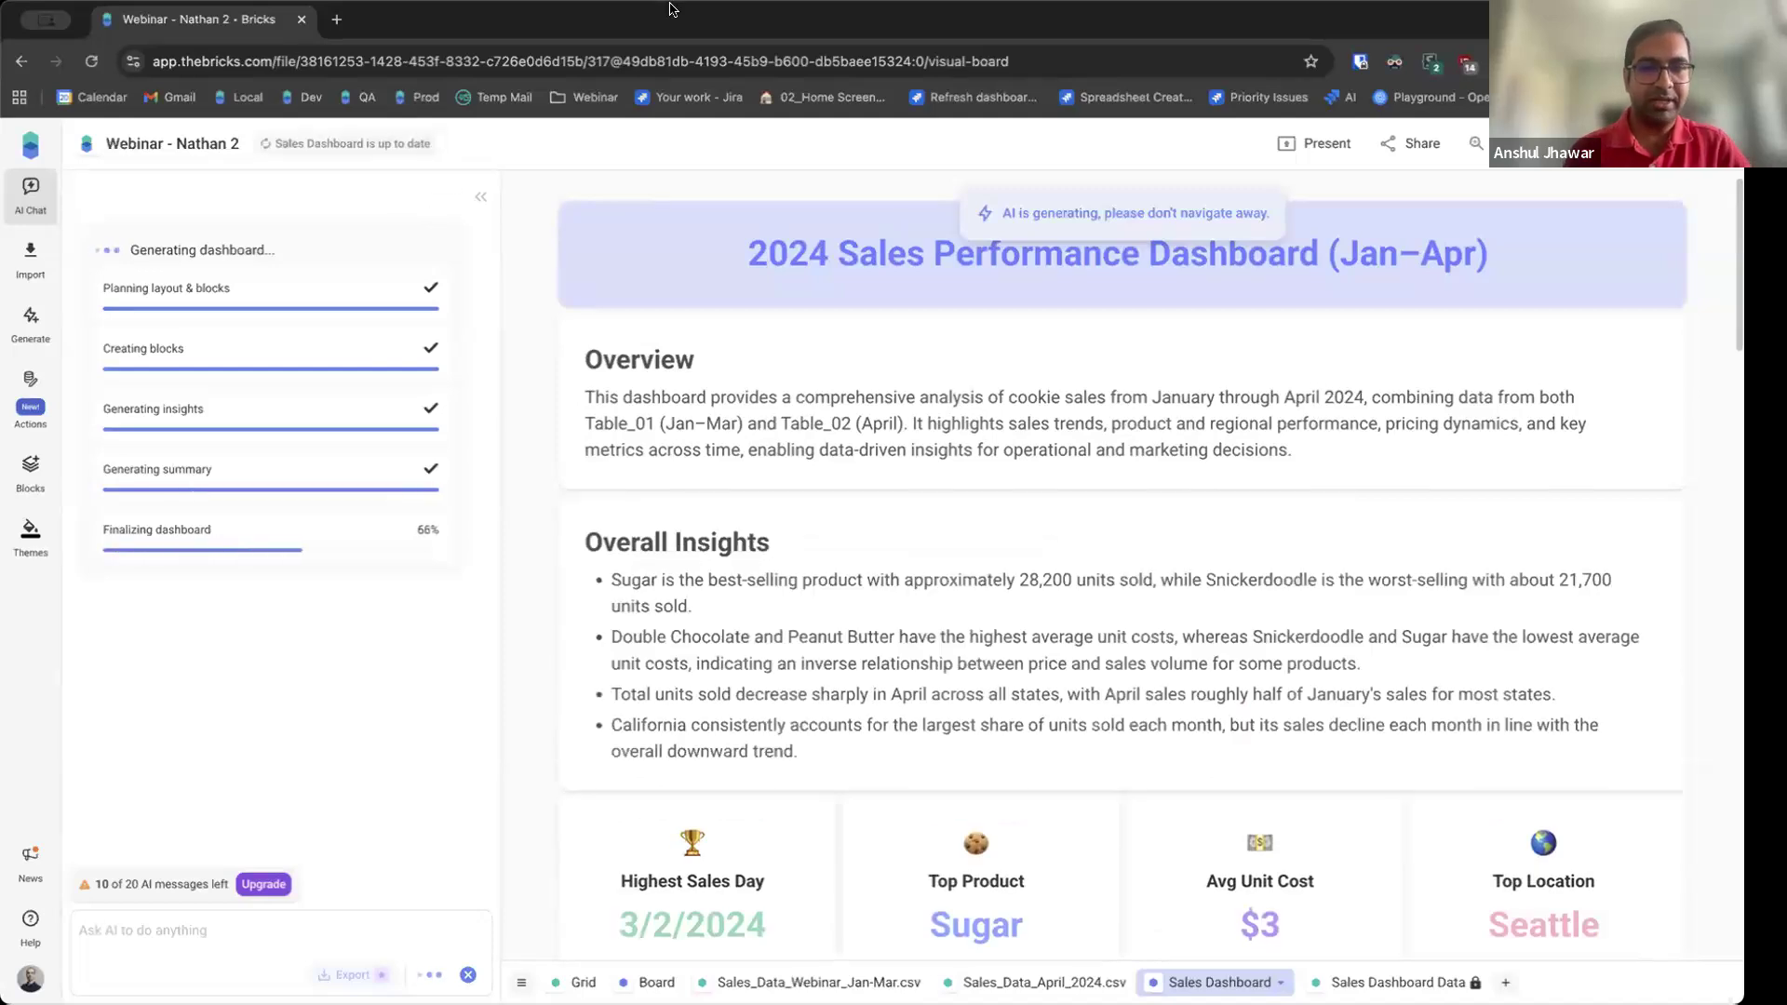
scroll(522, 346, down, 5)
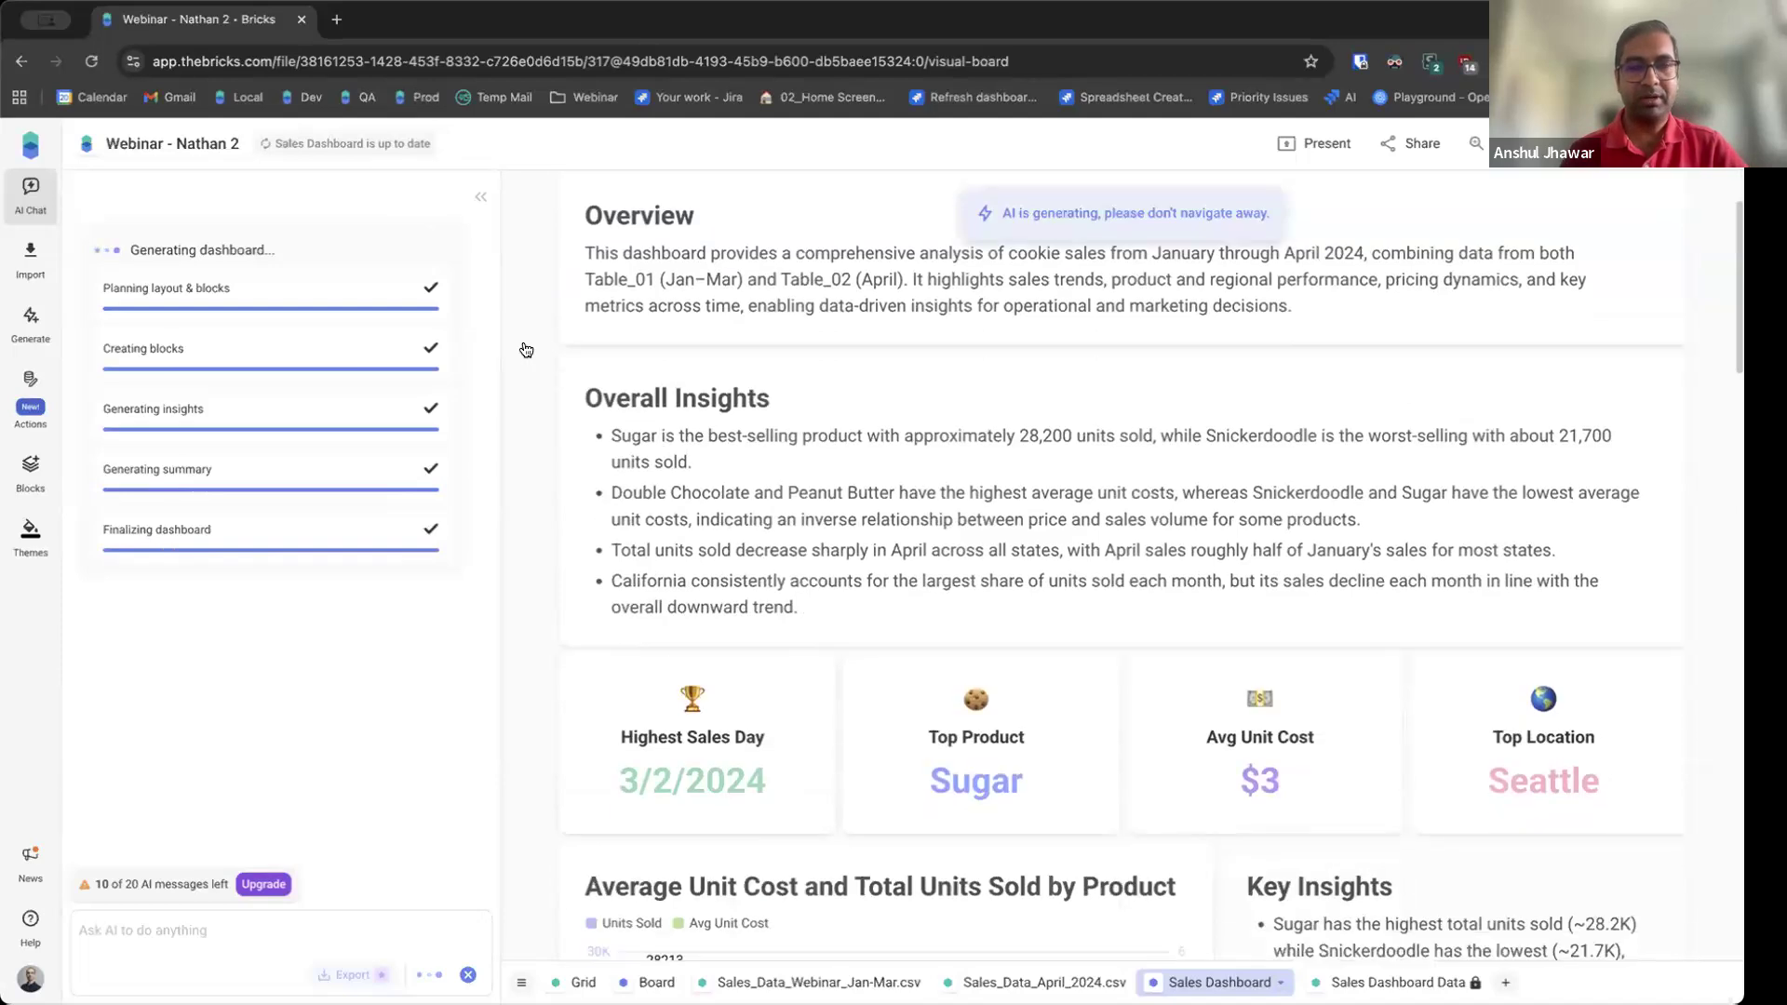
scroll(527, 348, down, 12)
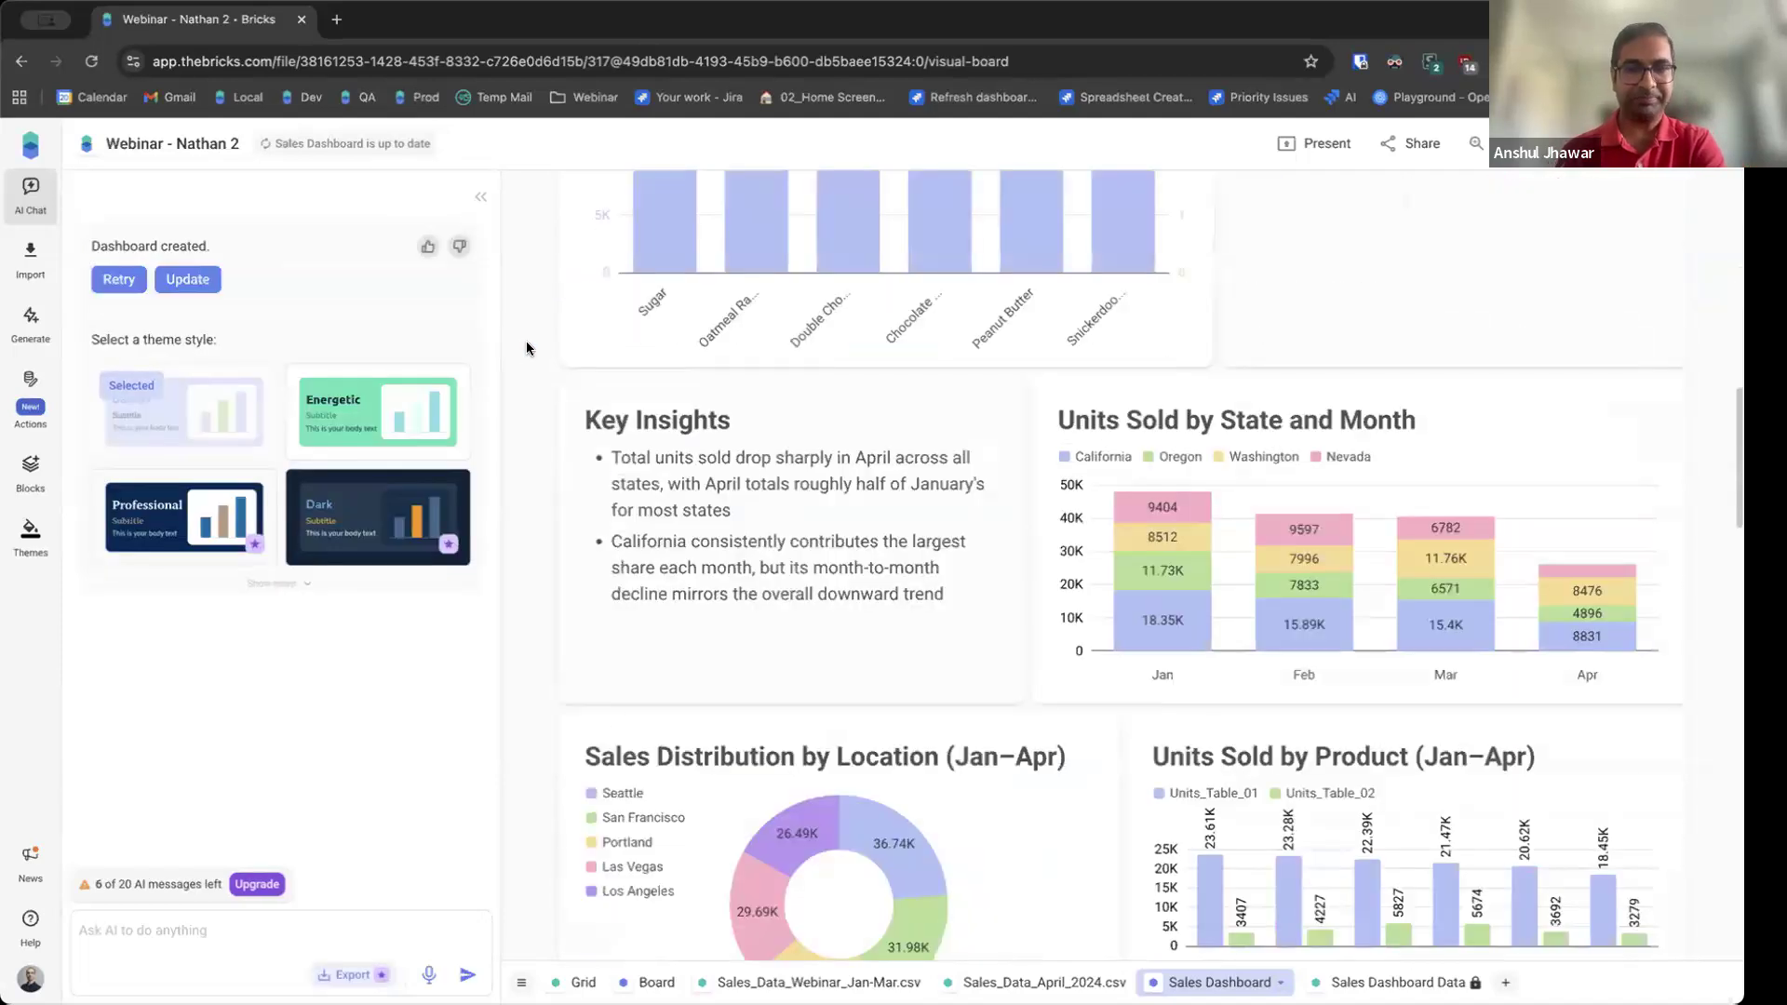
scroll(1461, 479, down, 7)
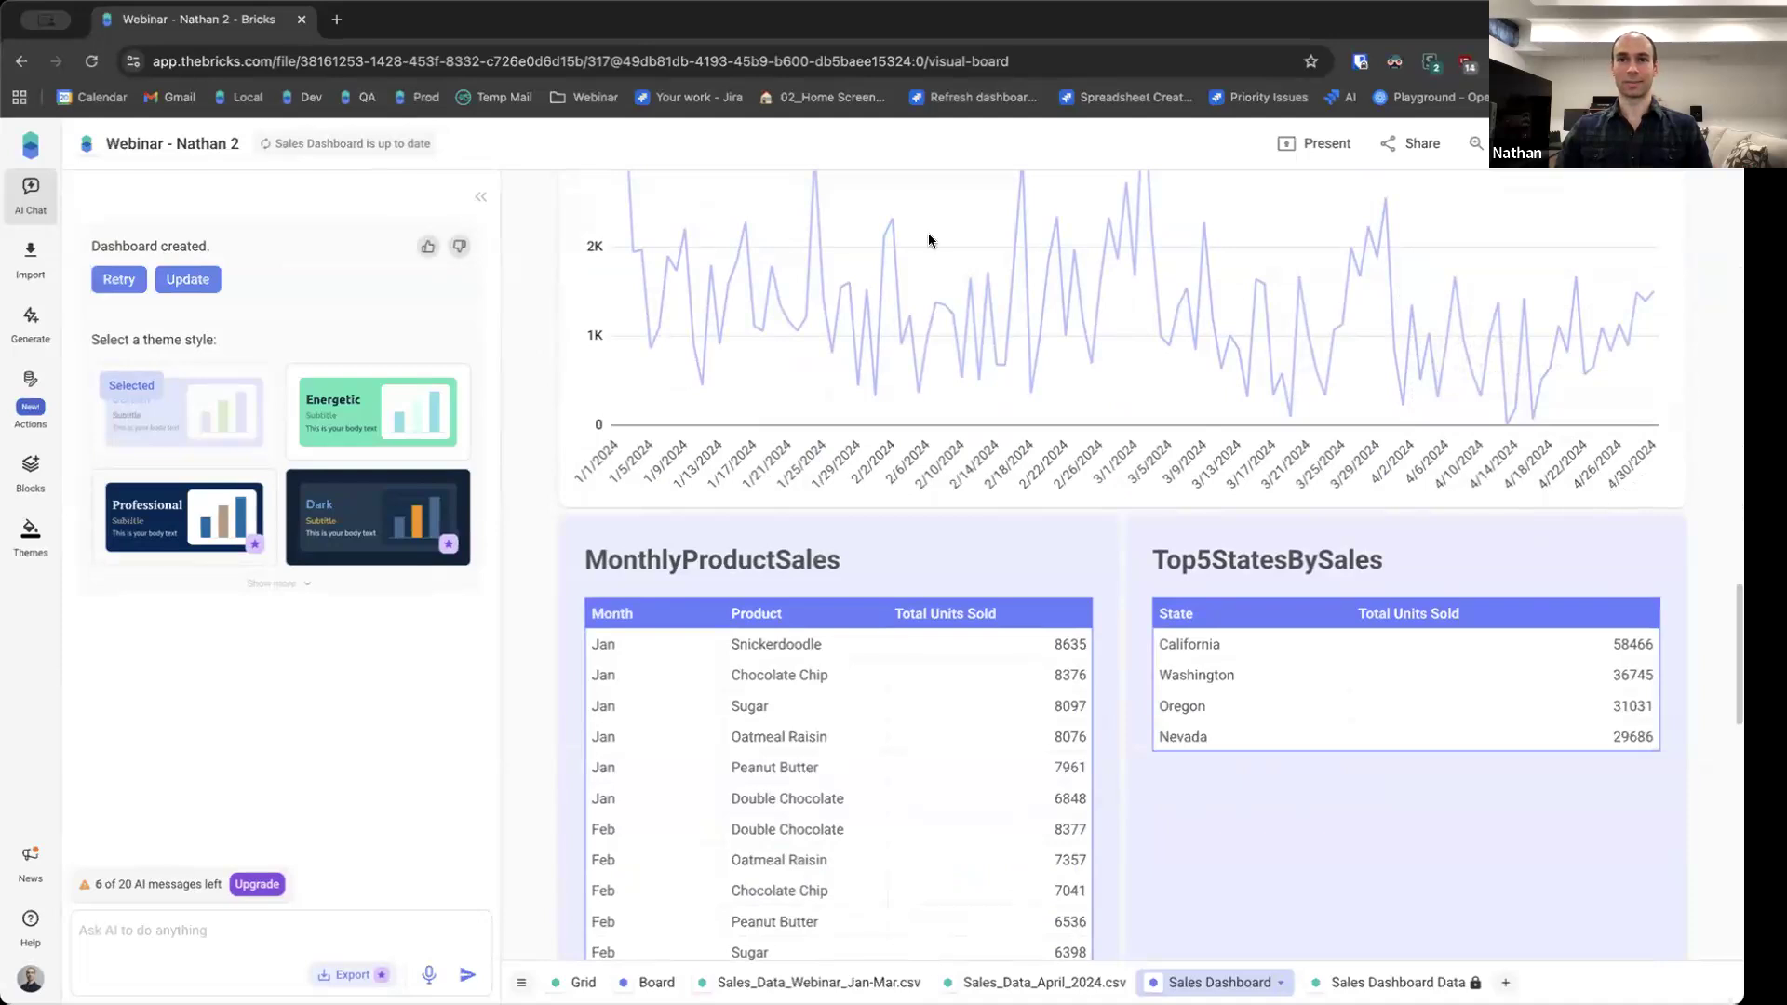
scroll(557, 451, down, 4)
scroll(556, 449, up, 1)
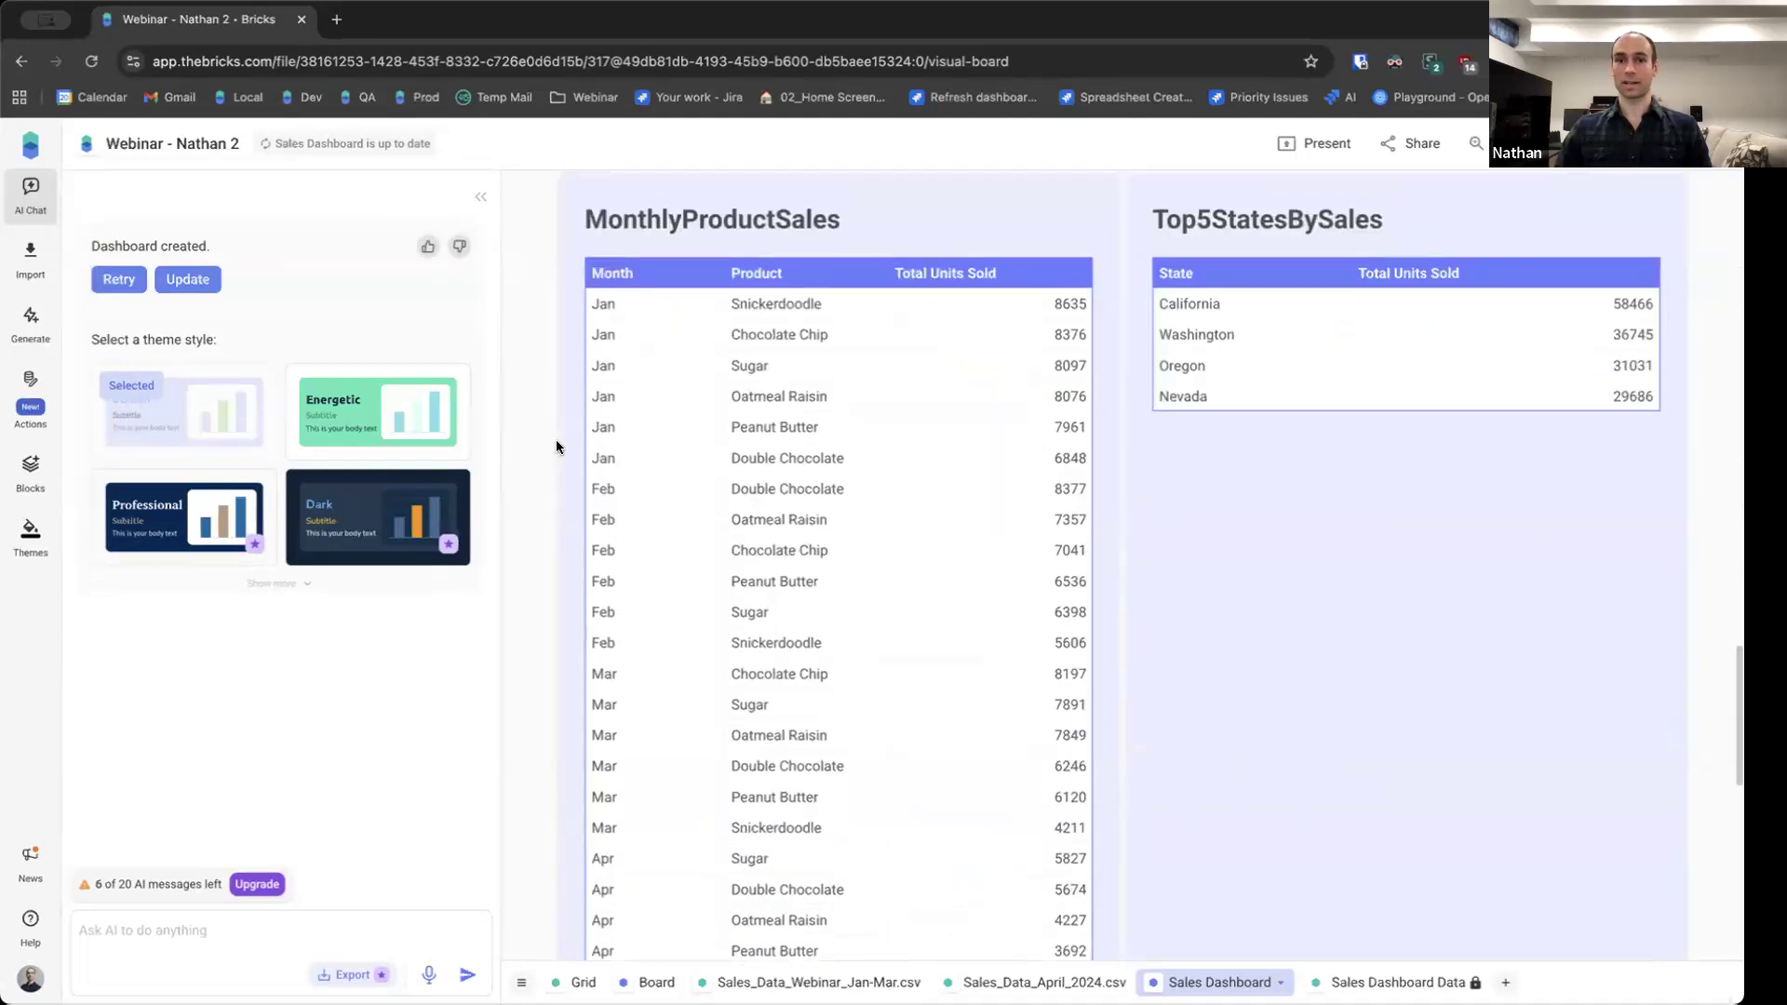
scroll(557, 448, up, 4)
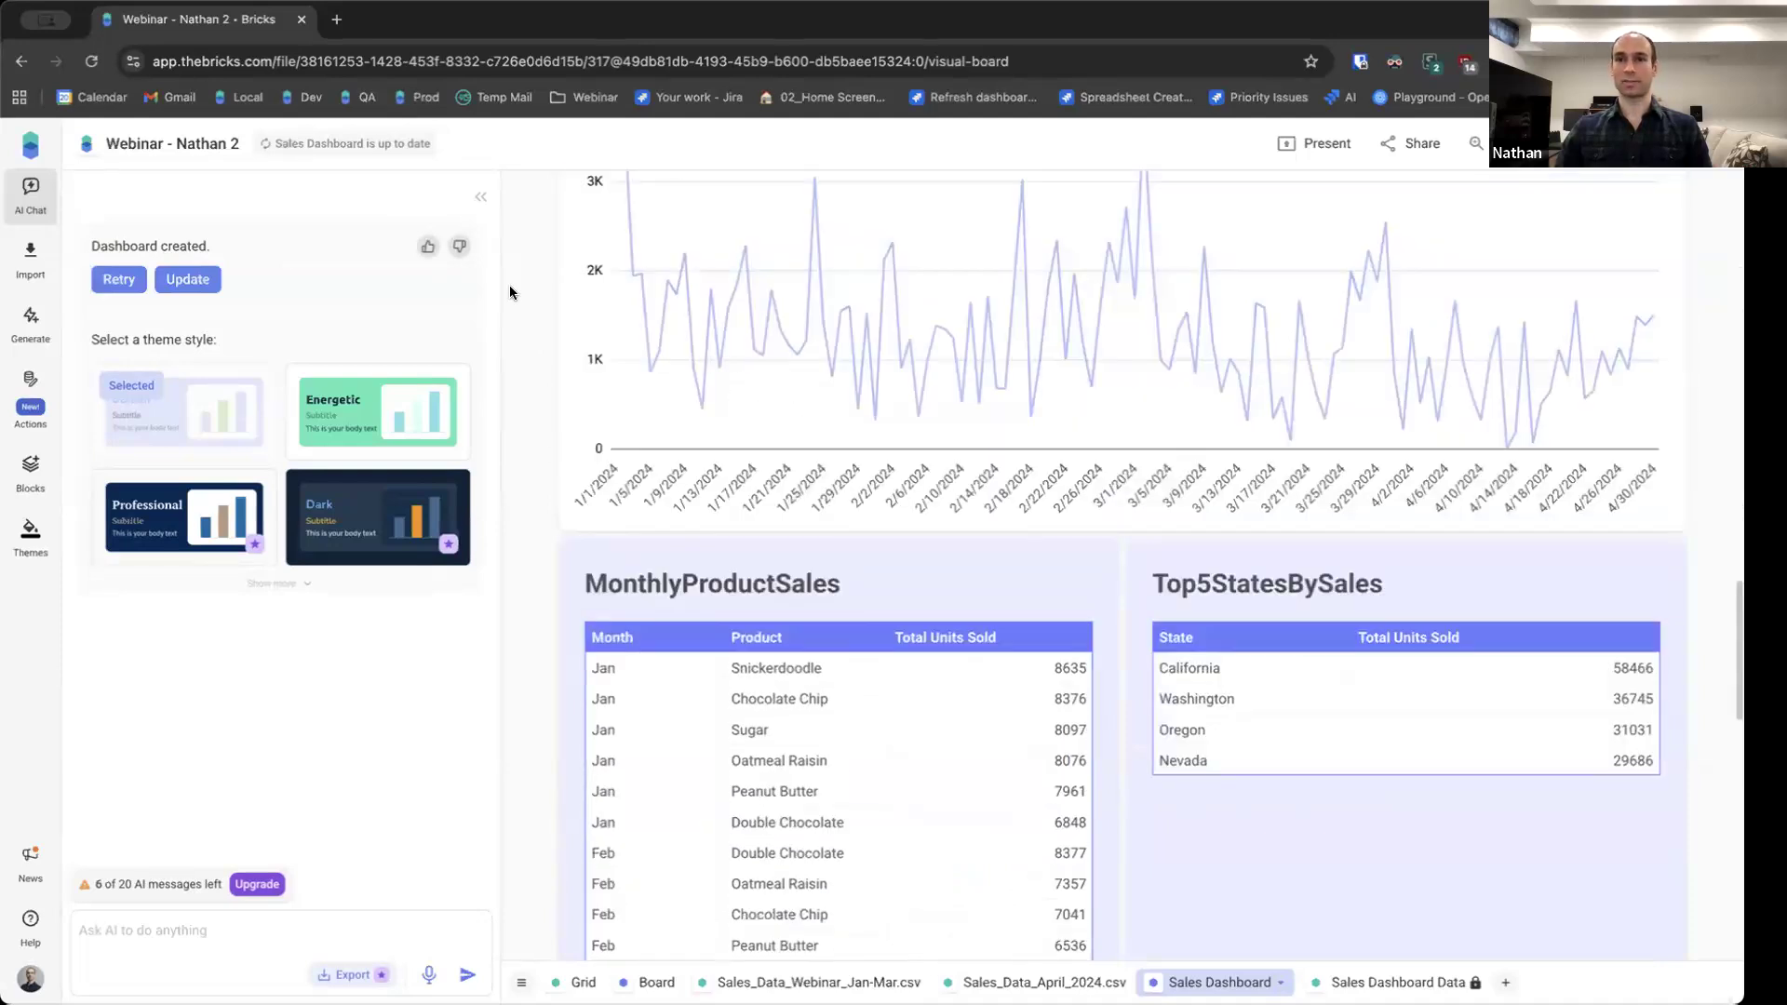